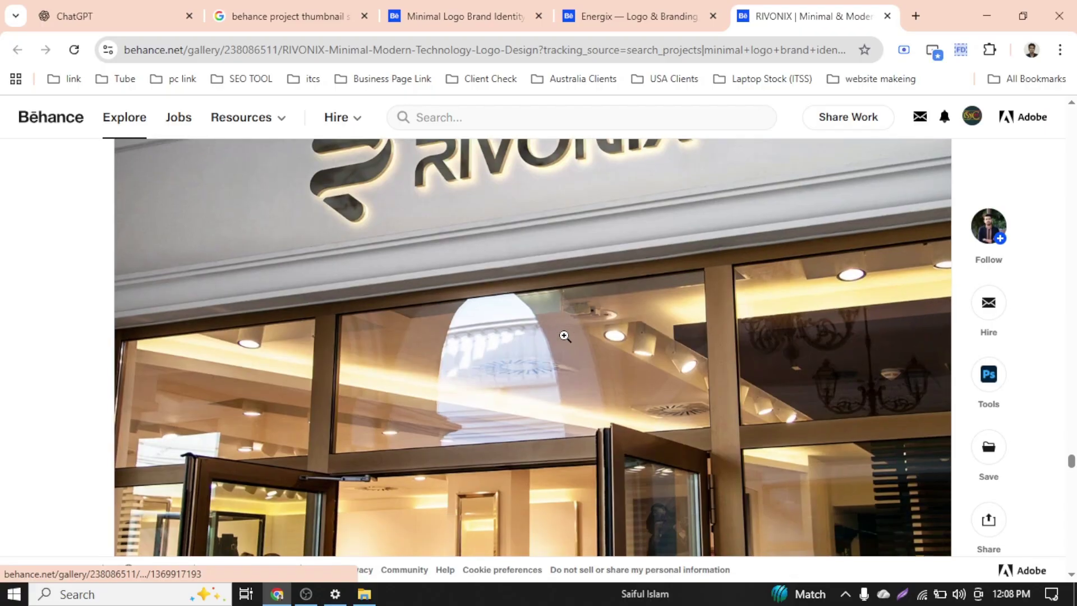
# Examine the RIVONIX project's closing section, including the sale description, contact lines and the author's other projects, and return to its heading
pyautogui.scroll(-5, 596, 362)
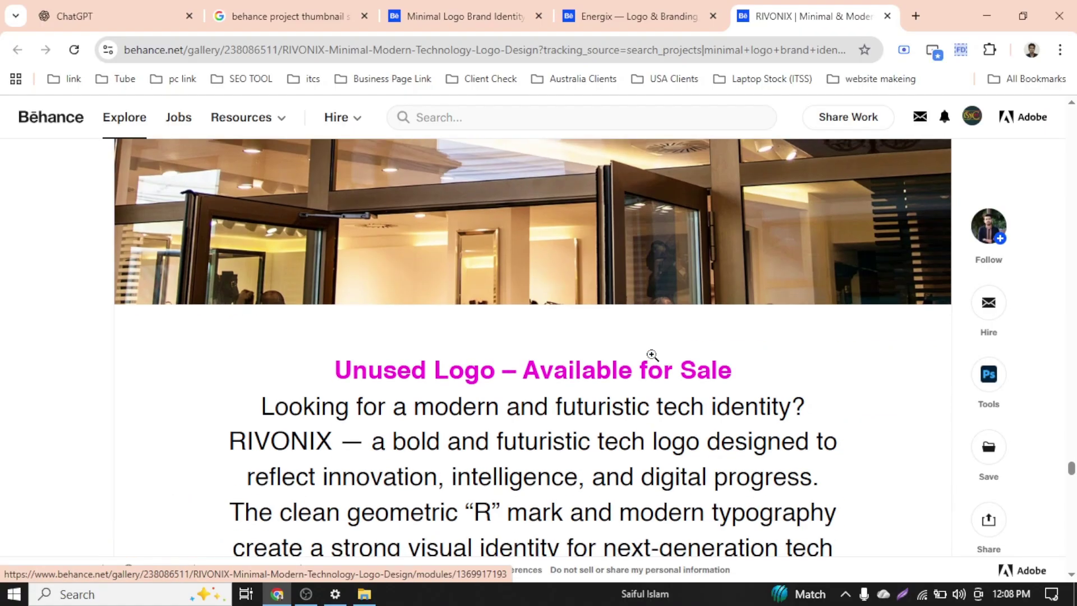
pyautogui.moveTo(1071, 468)
pyautogui.mouseDown()
pyautogui.moveTo(1061, 380)
pyautogui.moveTo(1071, 472)
pyautogui.mouseUp()
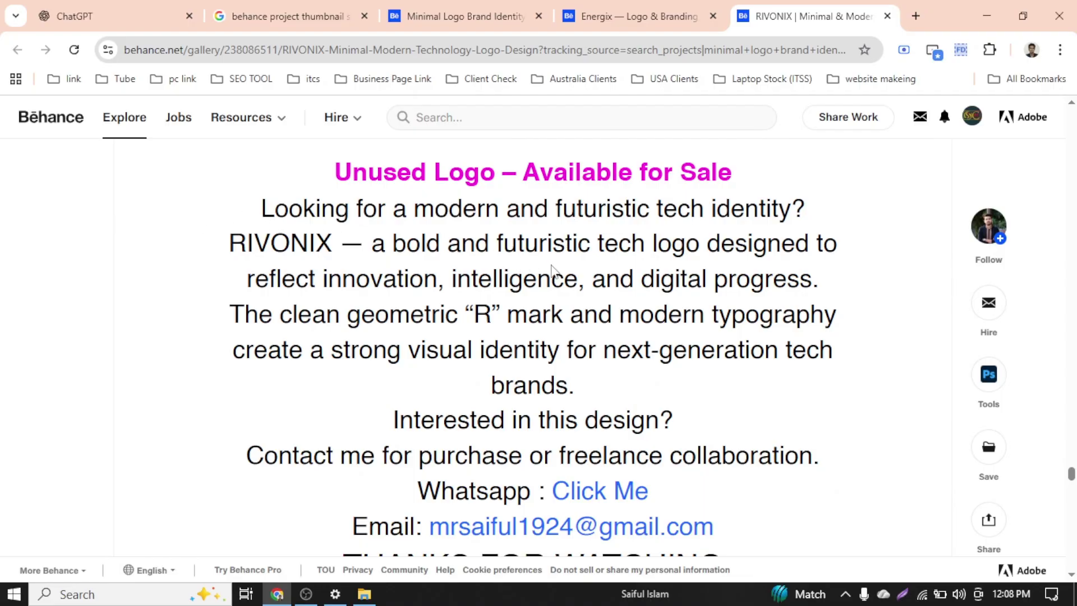
pyautogui.scroll(-12, 579, 295)
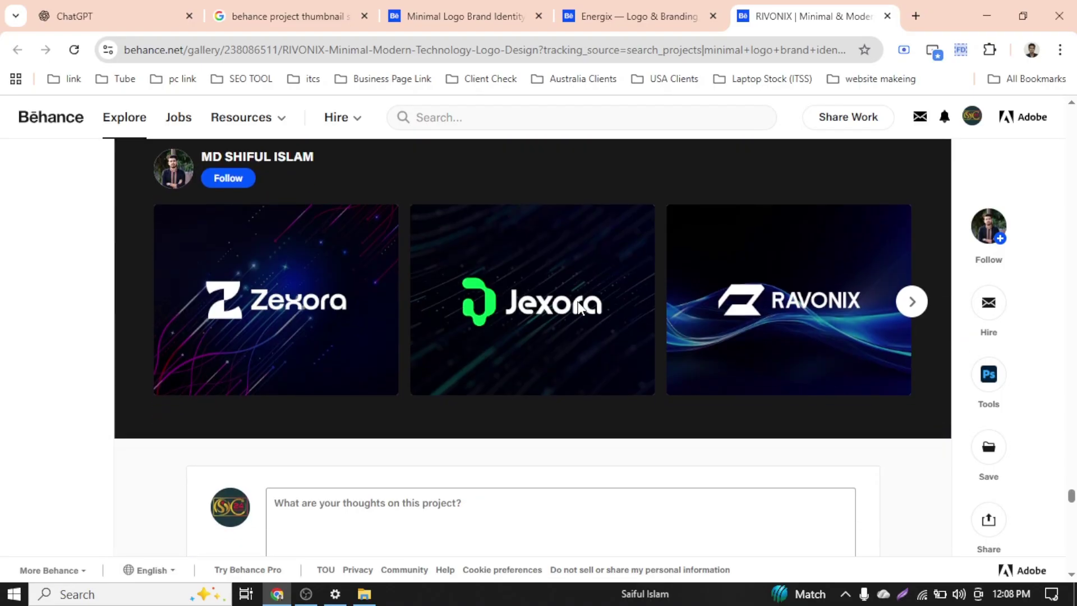
pyautogui.scroll(5, 581, 308)
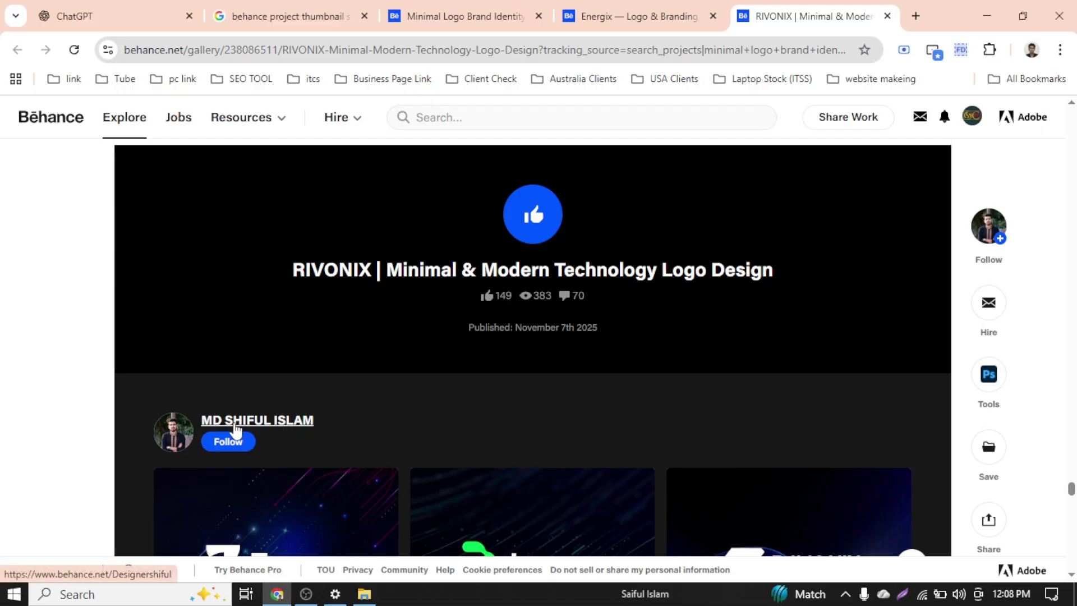
pyautogui.moveTo(235, 430)
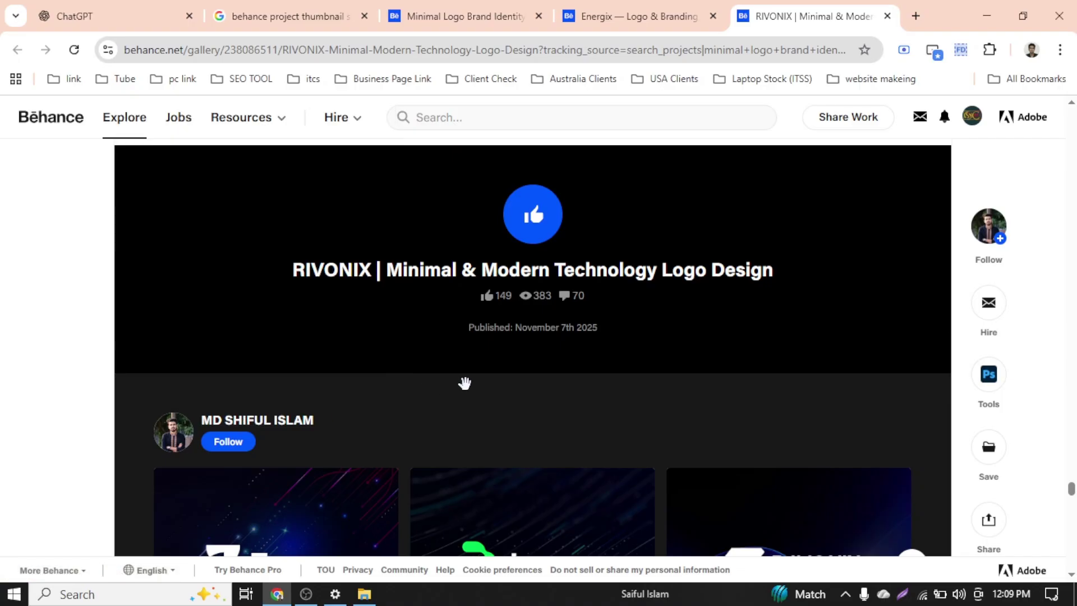
pyautogui.scroll(2, 560, 379)
pyautogui.scroll(10, 561, 379)
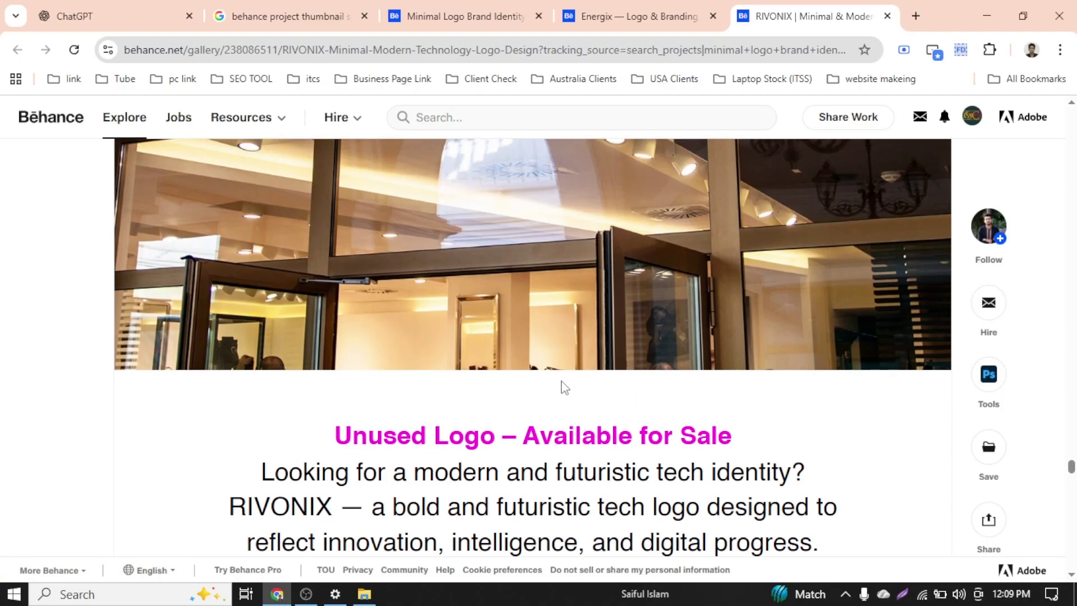
pyautogui.scroll(6, 567, 383)
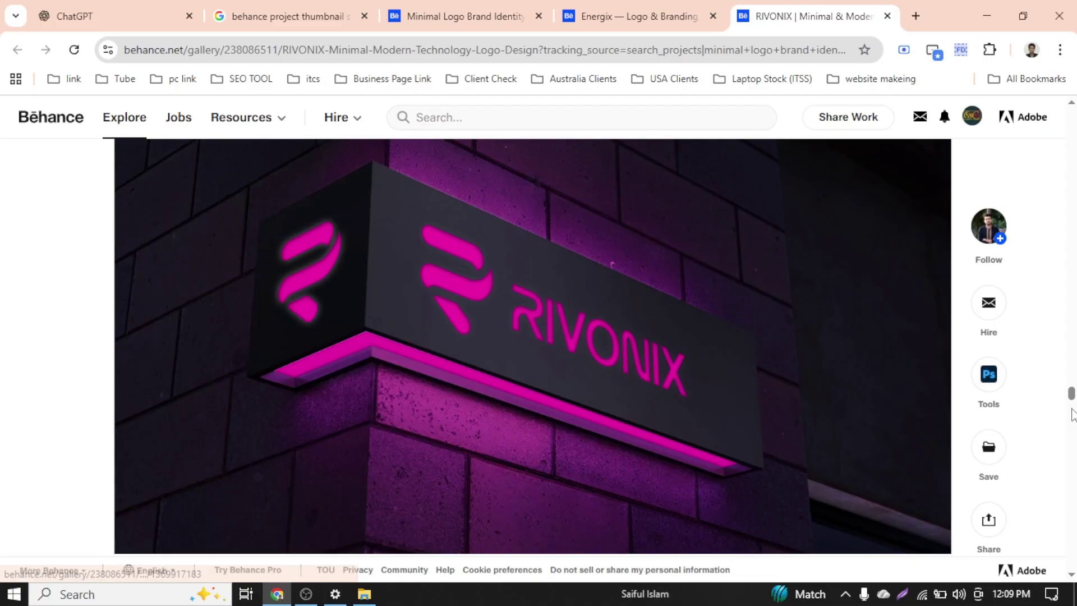
pyautogui.scroll(8, 566, 384)
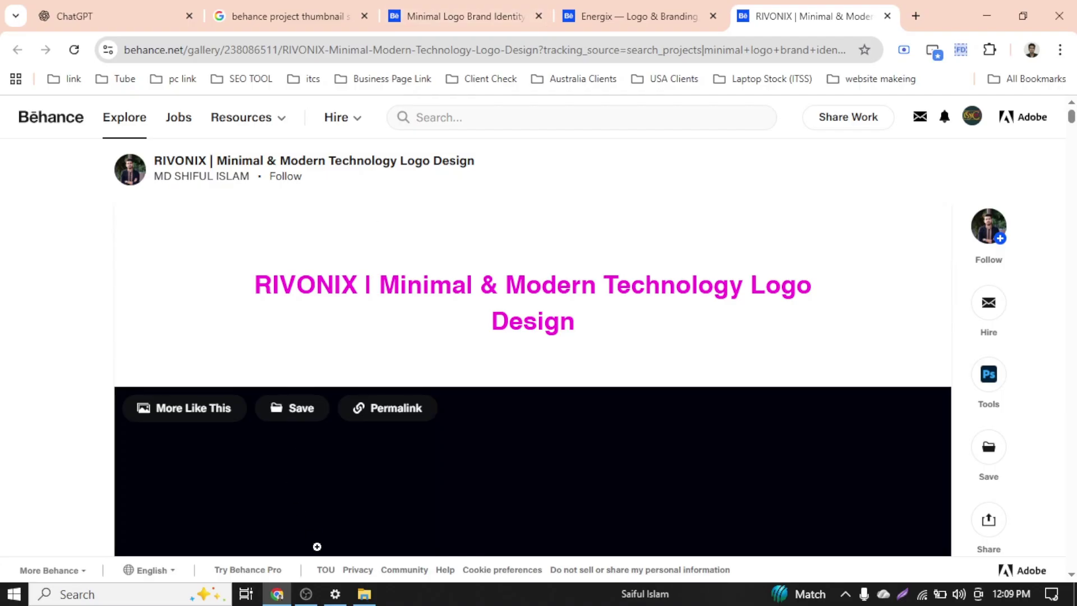
# Compare the Aromed minimal logo folder with the RIVONIX project, reviewing its title, image sequence and closing text
pyautogui.click(364, 594)
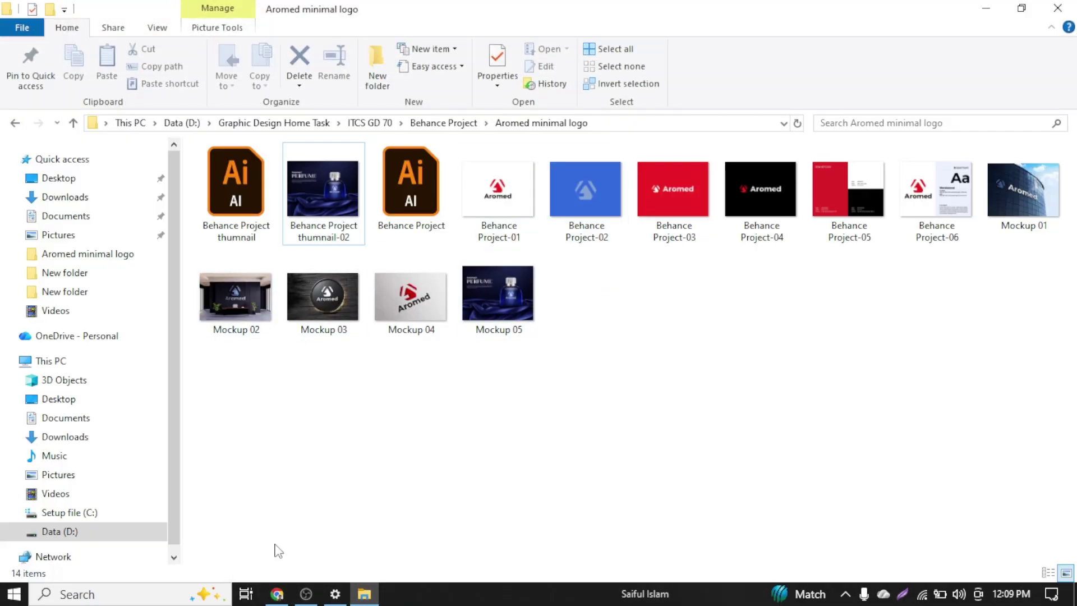
pyautogui.click(278, 594)
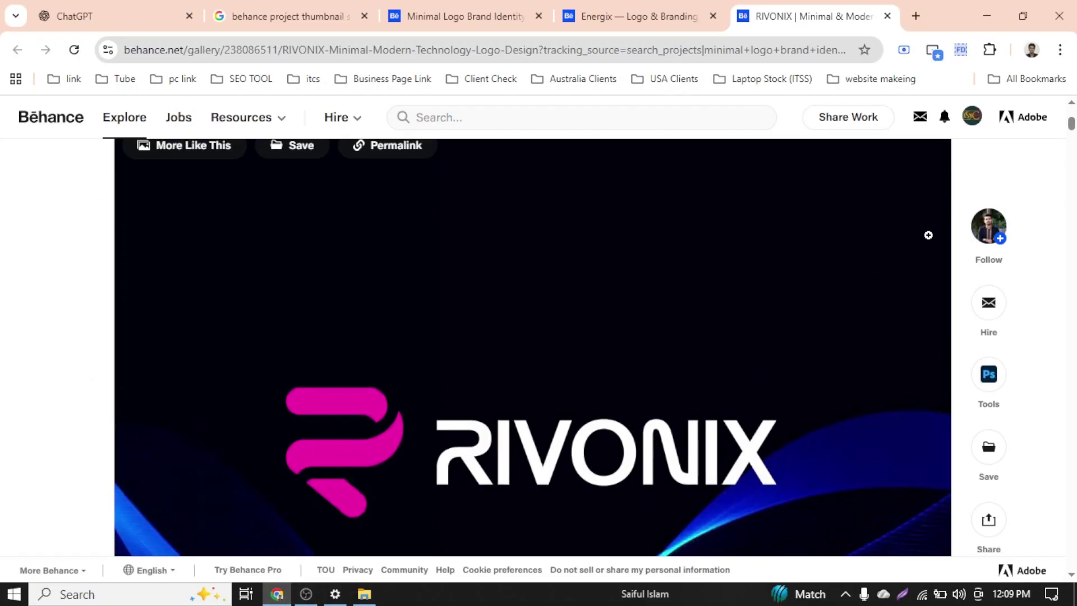
pyautogui.scroll(-5, 706, 437)
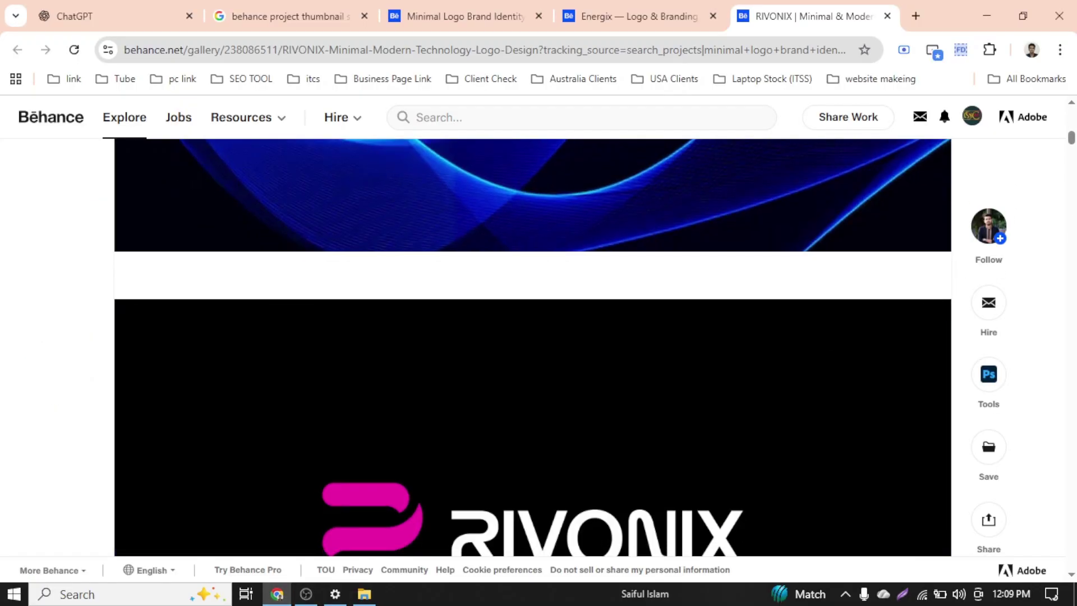
pyautogui.scroll(-10, 705, 438)
pyautogui.moveTo(1076, 403); pyautogui.dragTo(1073, 458)
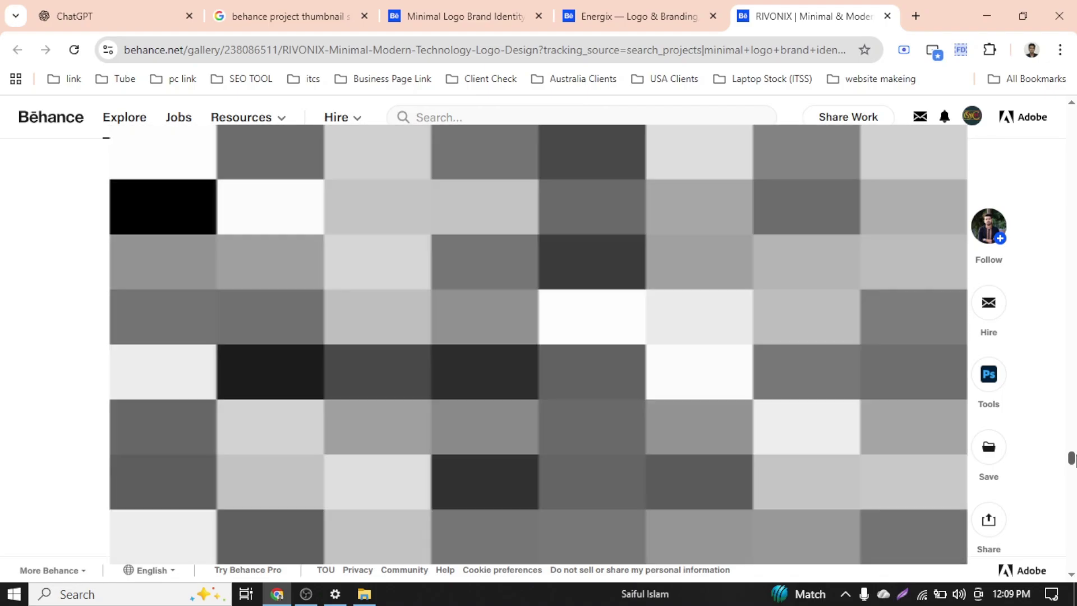
pyautogui.moveTo(1073, 458); pyautogui.dragTo(1072, 482)
pyautogui.scroll(12, 538, 344)
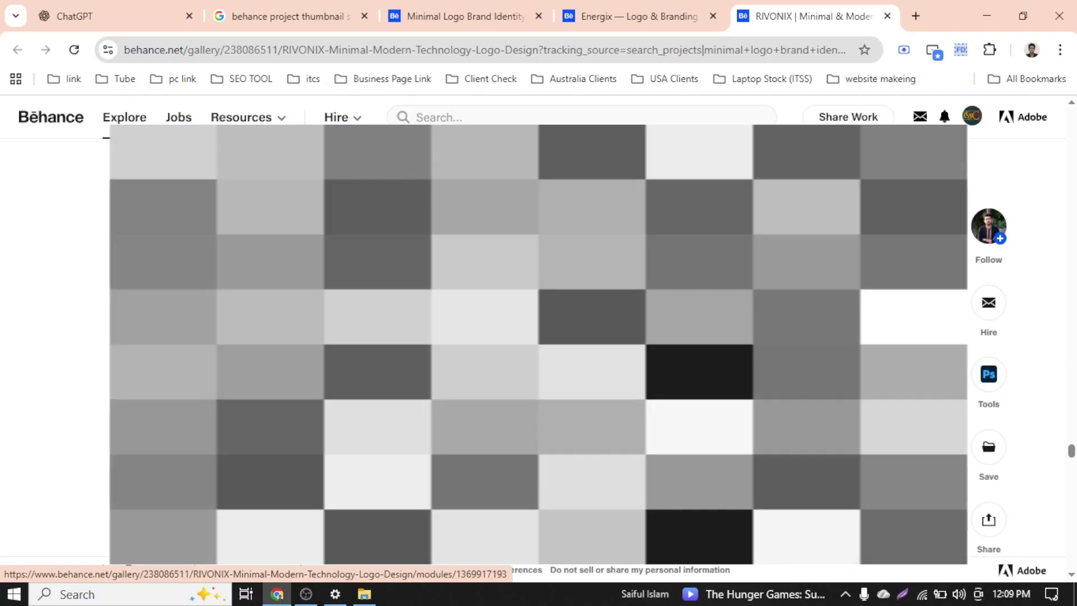
pyautogui.scroll(-5, 539, 345)
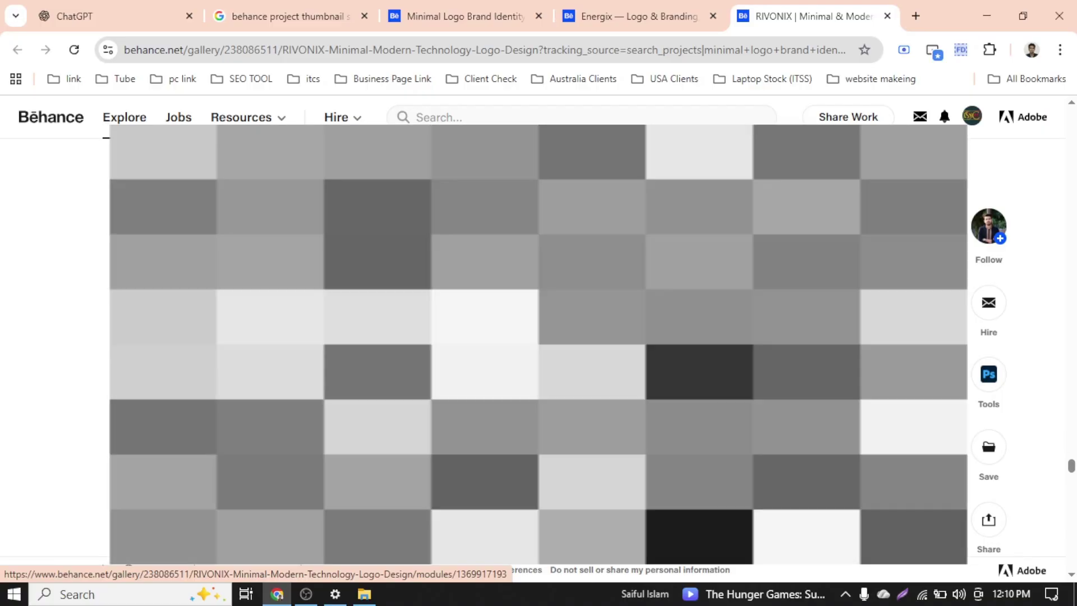
pyautogui.scroll(4, 539, 345)
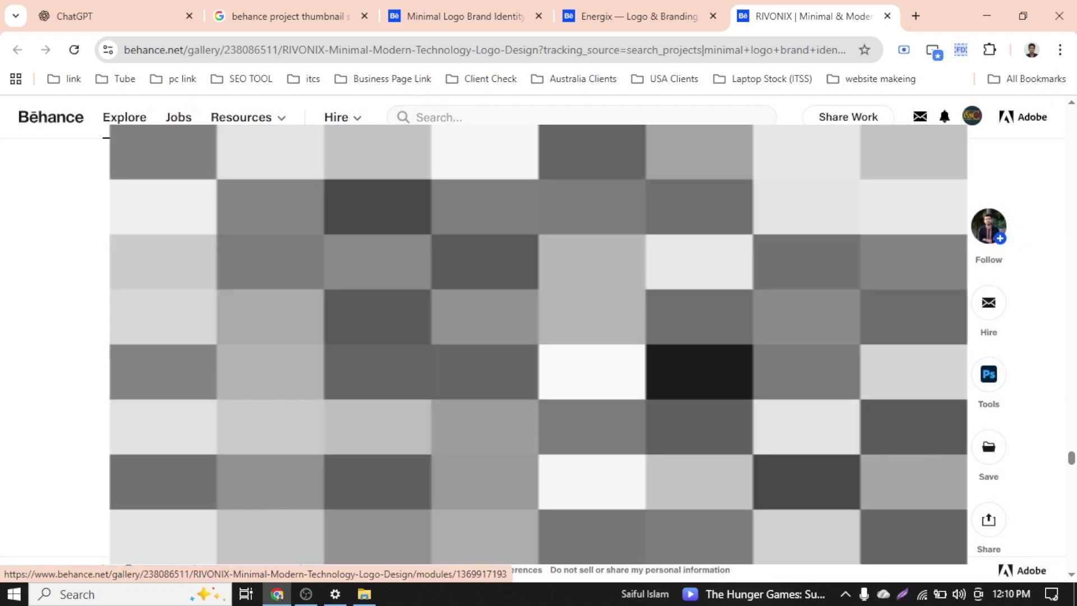
pyautogui.scroll(-3, 539, 345)
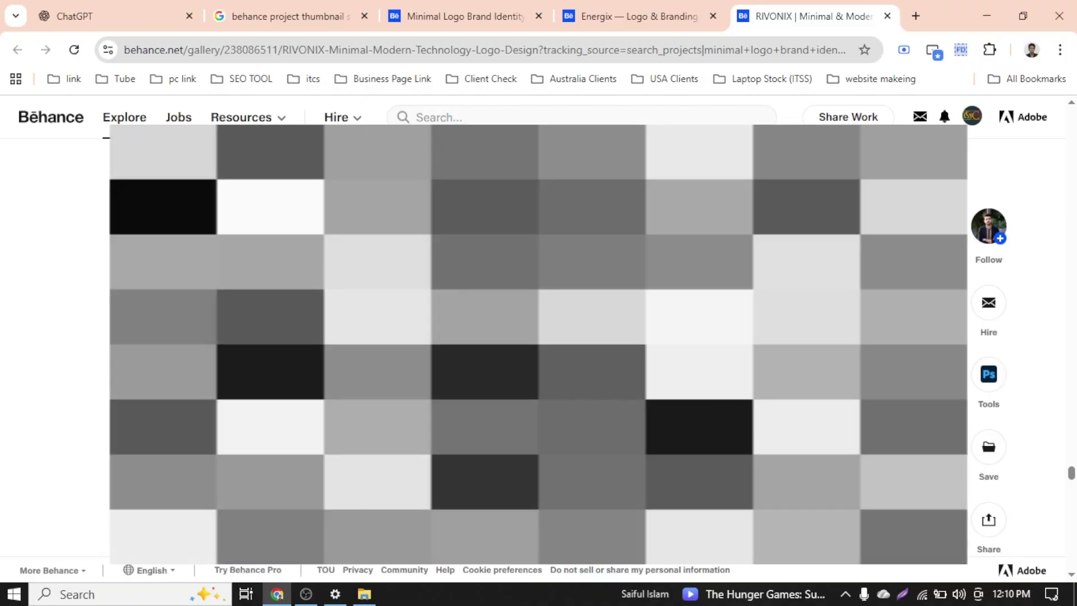
pyautogui.scroll(-2, 538, 345)
pyautogui.scroll(-2, 538, 345)
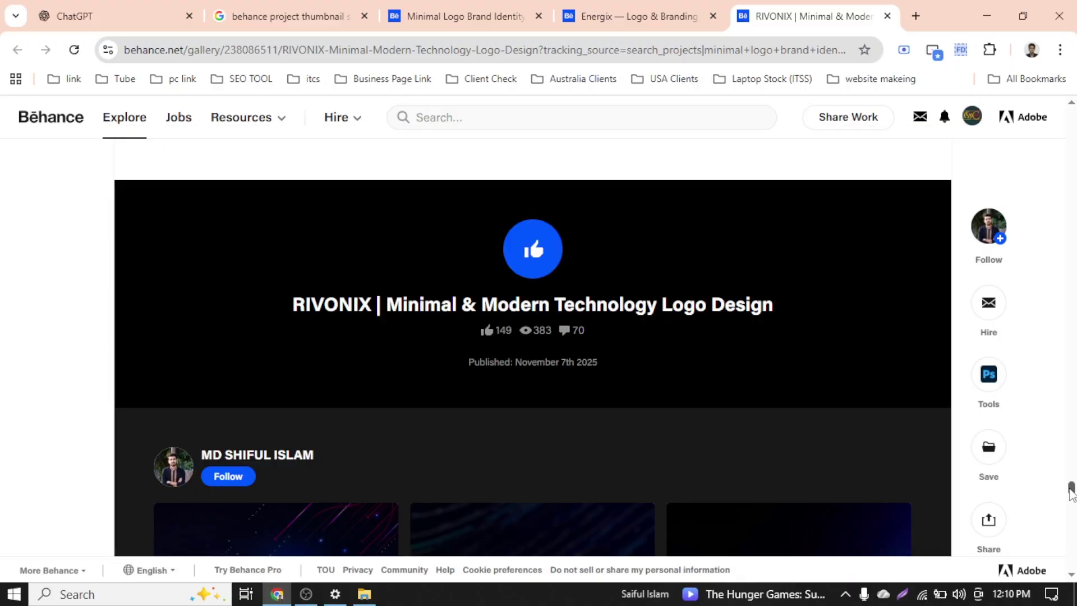
pyautogui.moveTo(1071, 489); pyautogui.dragTo(1071, 119)
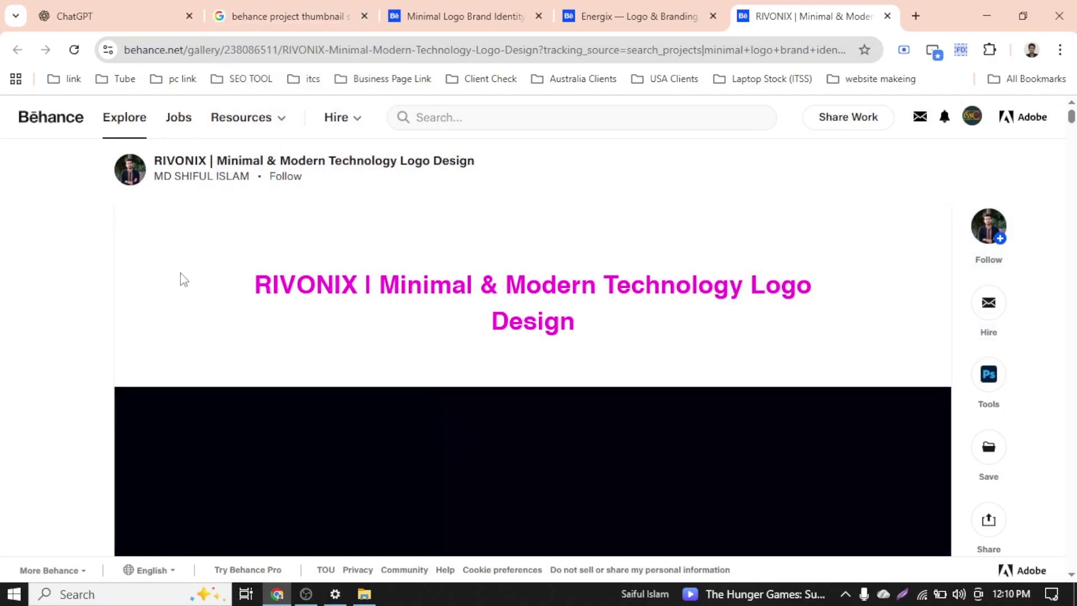
pyautogui.moveTo(202, 175)
# View Behance Project-01 from the Aromed minimal logo folder in a maximized image viewer, and minimize the viewer
pyautogui.click(364, 594)
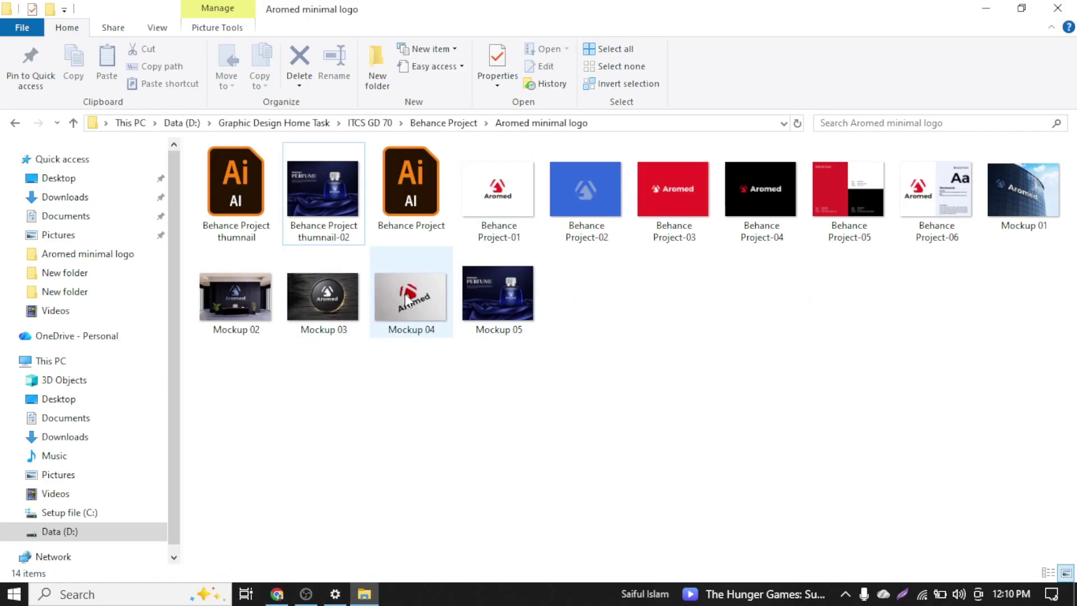
pyautogui.click(489, 203)
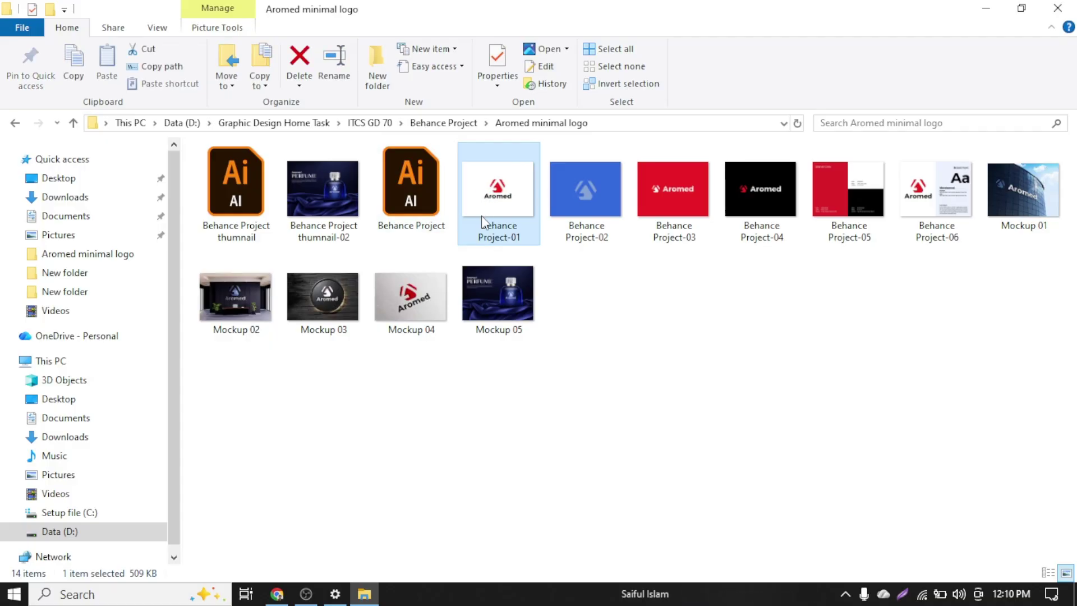
pyautogui.doubleClick(481, 215)
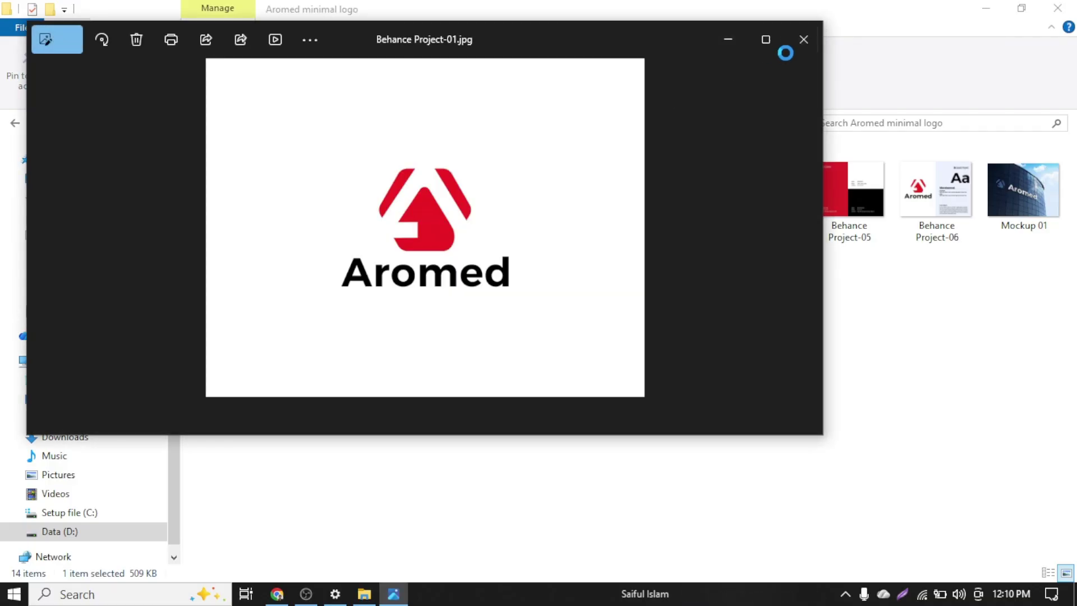
pyautogui.click(773, 39)
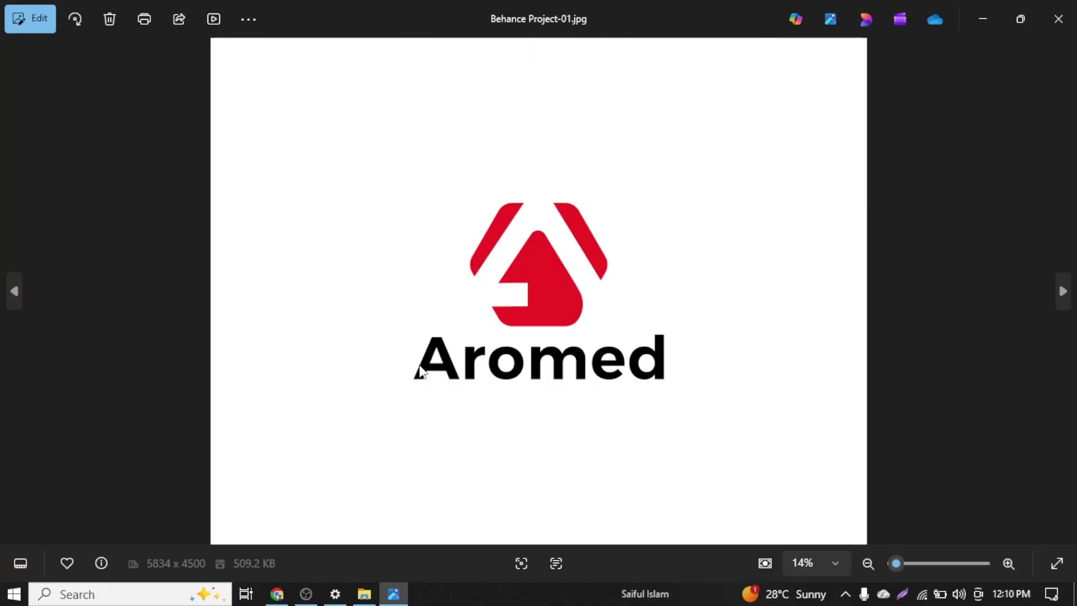
pyautogui.click(990, 11)
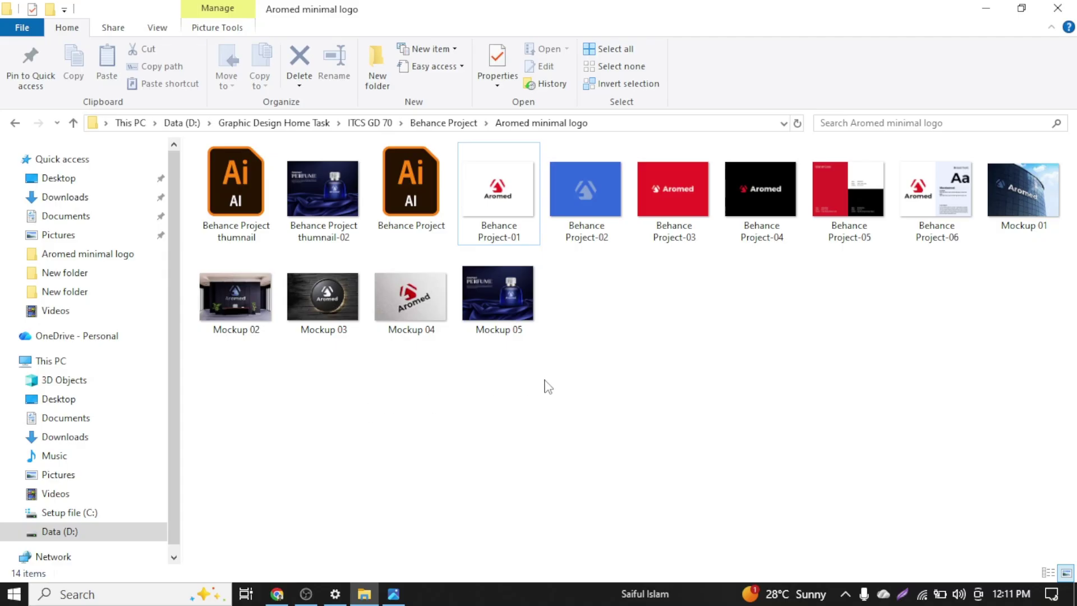
# Switch to ChatGPT in the browser and begin a prompt with the line "ami Behance Project upload korbo"
pyautogui.click(278, 594)
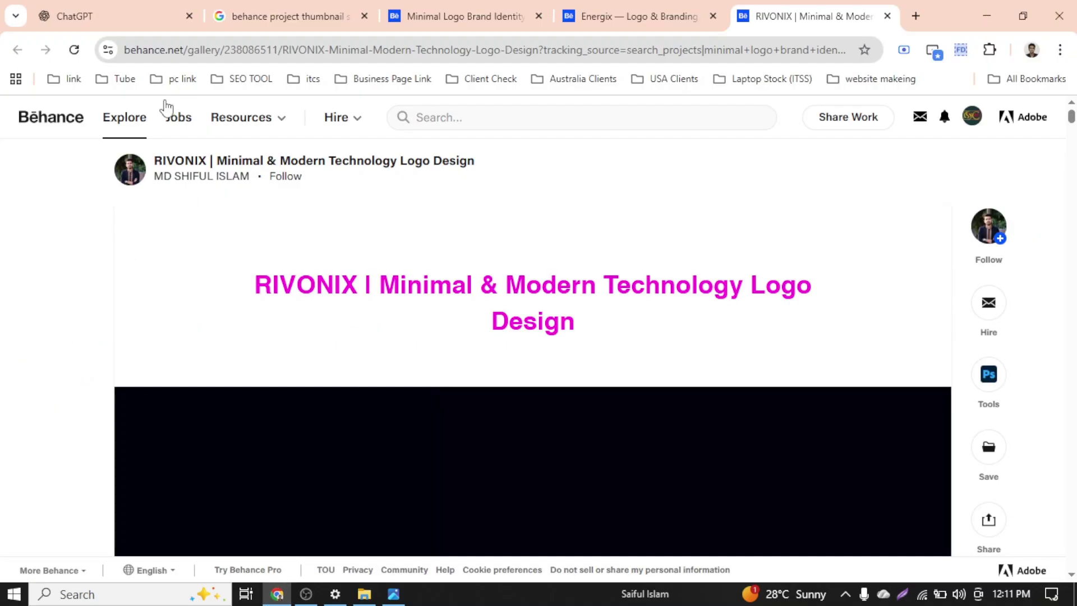
pyautogui.click(161, 7)
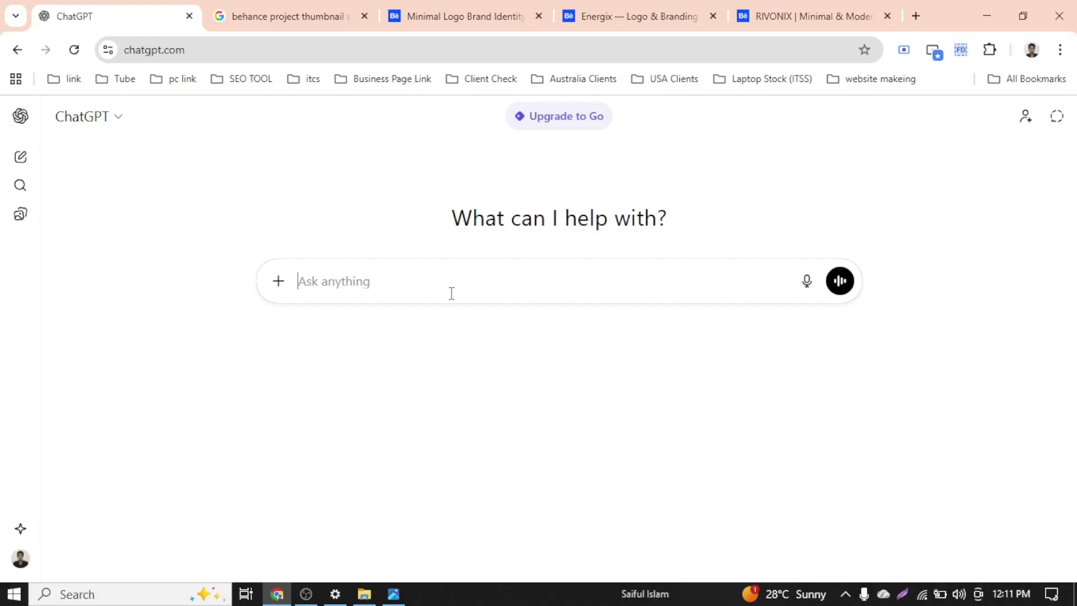
pyautogui.write('ami')
pyautogui.write('Beh')
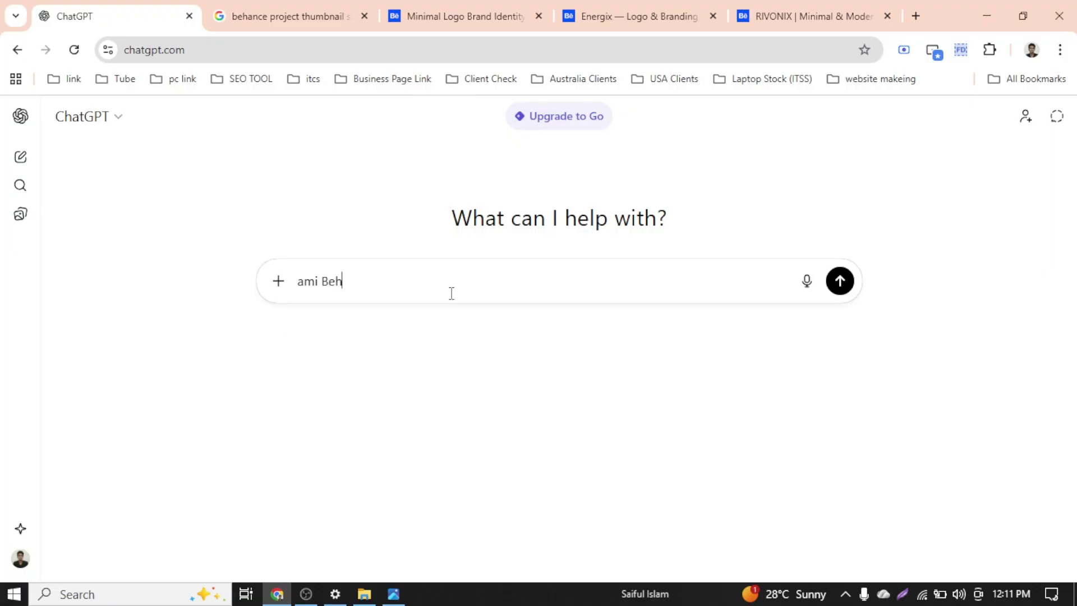
pyautogui.write('ance Project uplad')
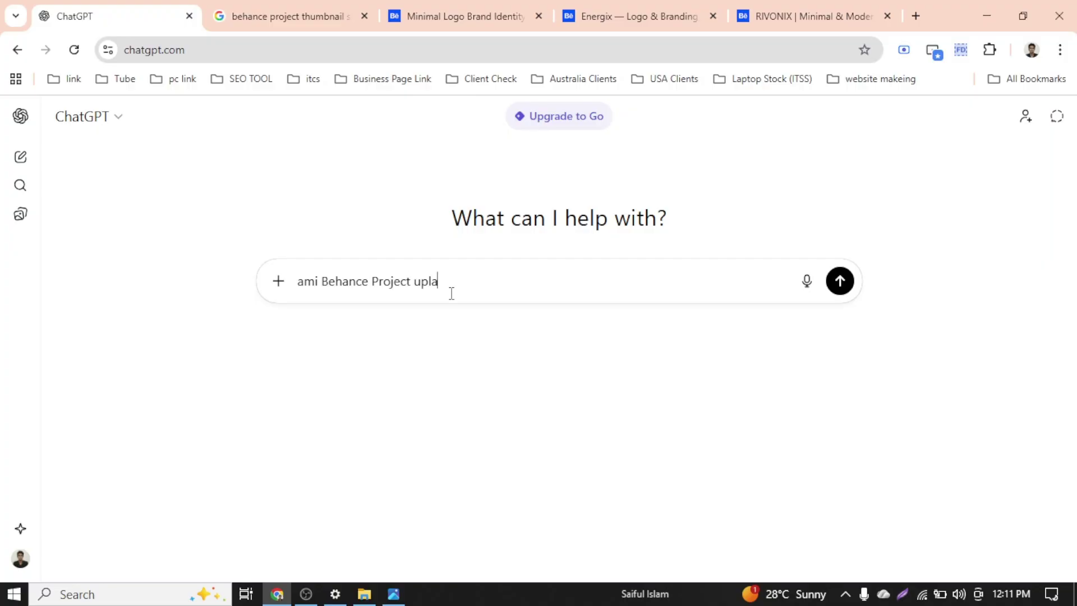
pyautogui.press('BackSpace')
pyautogui.press('BackSpace')
pyautogui.press('BackSpace')
pyautogui.write('load korbo')
pyautogui.hotkey('shift', 'Return')
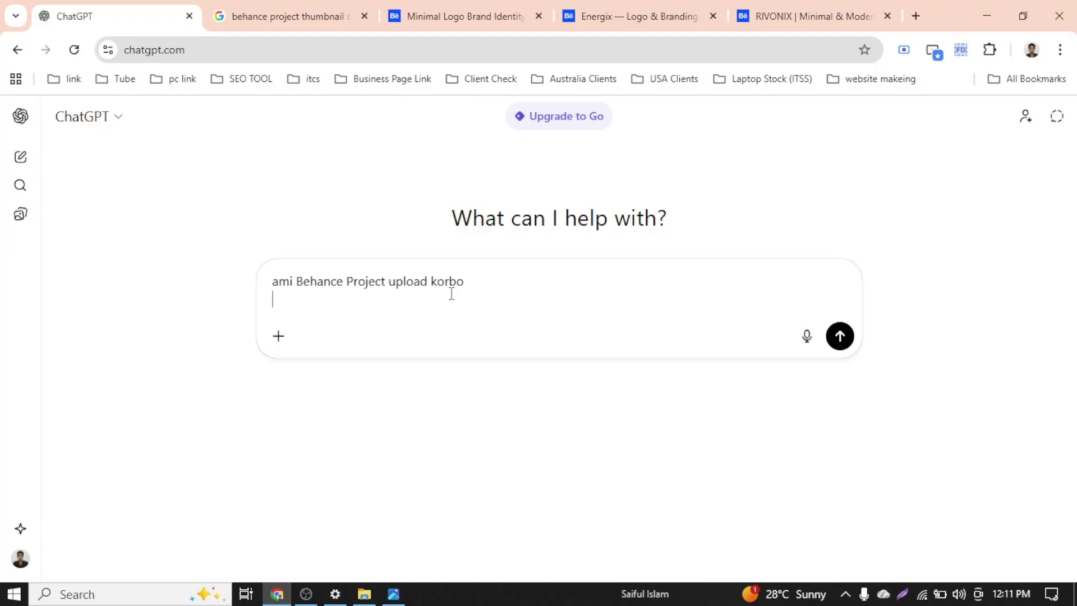
# Add the line Brand Name "Aromed" to the prompt, checking the spelling against the logo image
pyautogui.write('Brand M')
pyautogui.press('BackSpace')
pyautogui.write('Name')
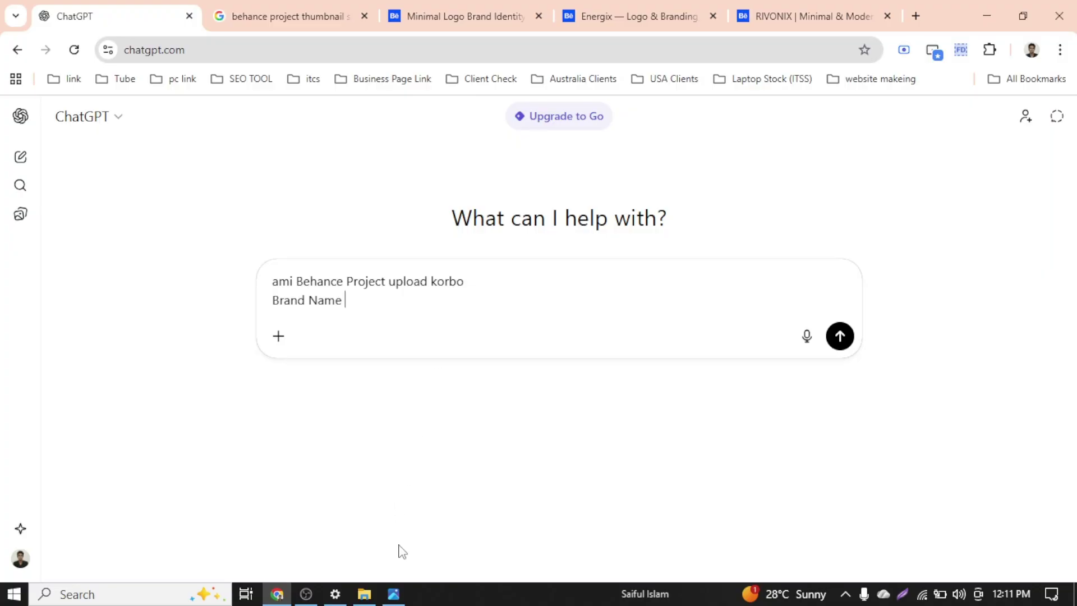
pyautogui.click(393, 594)
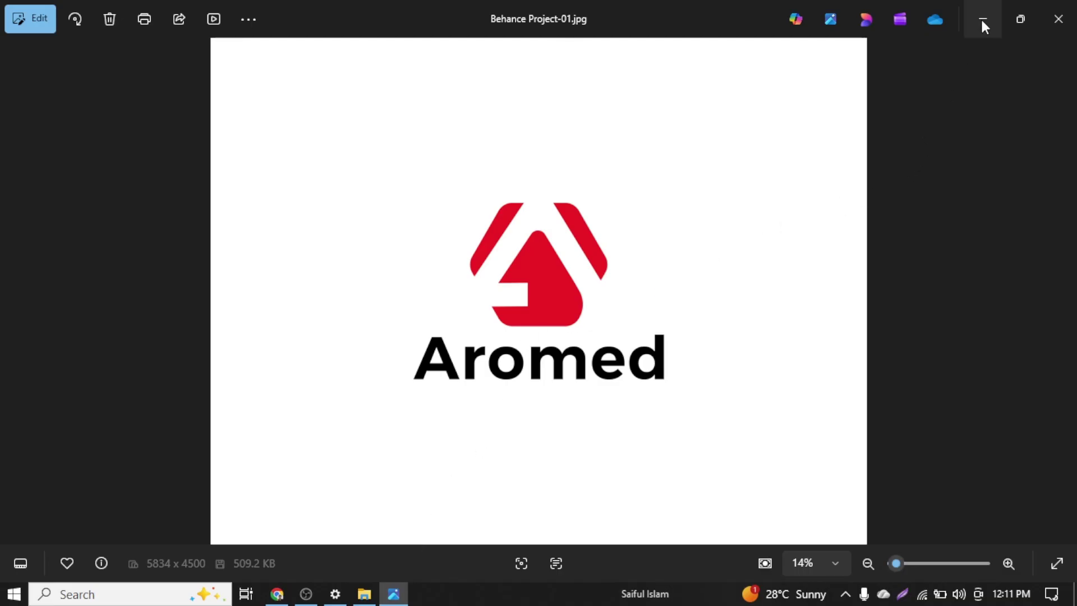
pyautogui.click(983, 25)
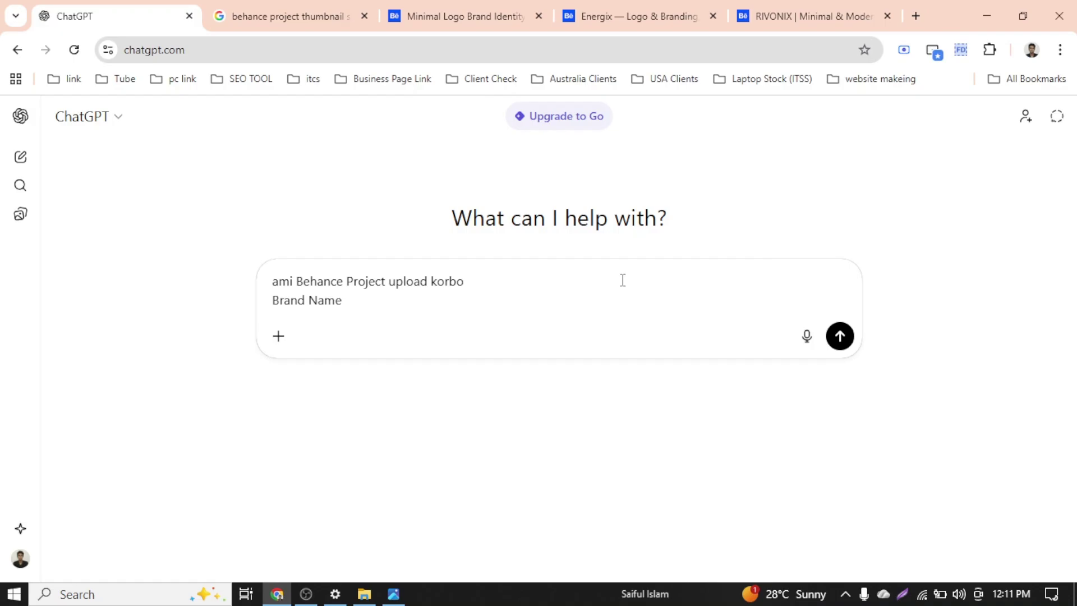
pyautogui.write('"Aromed')
pyautogui.hotkey('shift', 'Return')
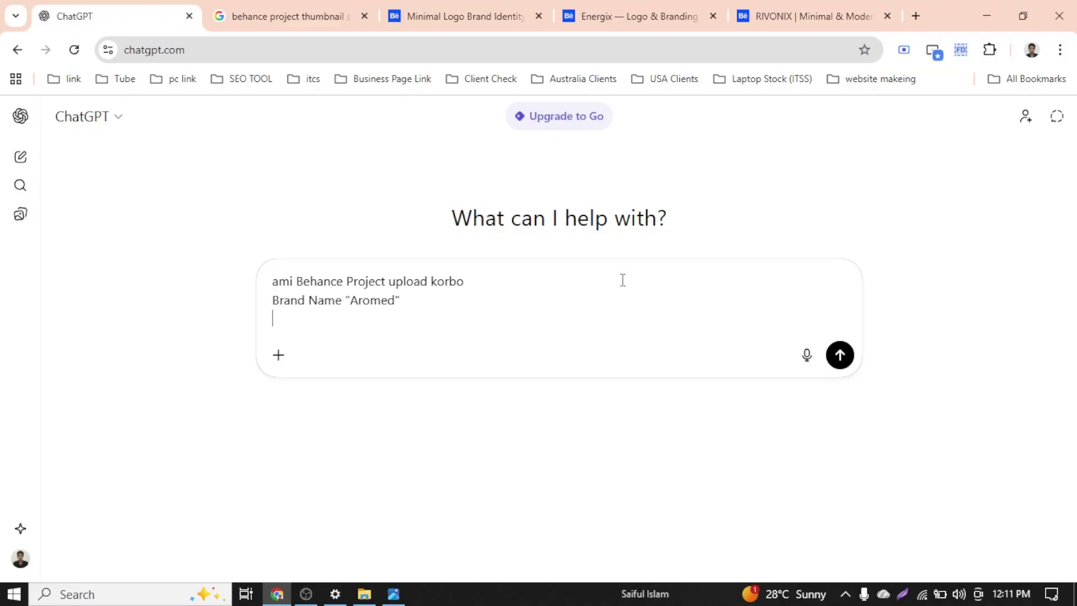
# Add the line "Logo Category: Minimal, Morden Logo" to the prompt, correcting the misspelled word Category
pyautogui.write('Logo Categorey')
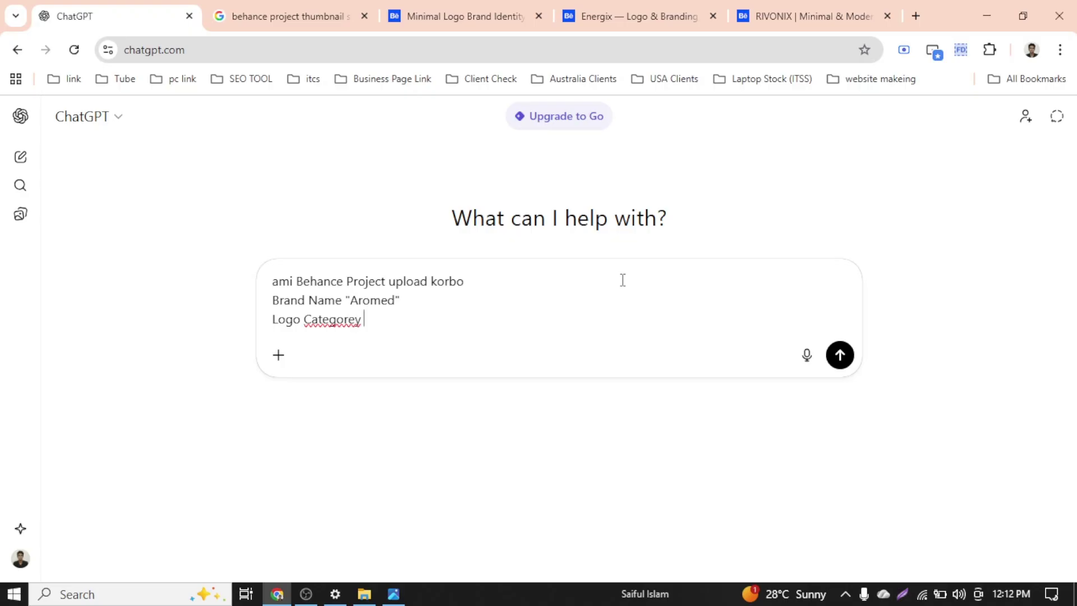
pyautogui.rightClick(335, 324)
pyautogui.click(425, 195)
pyautogui.write(': Minimal ')
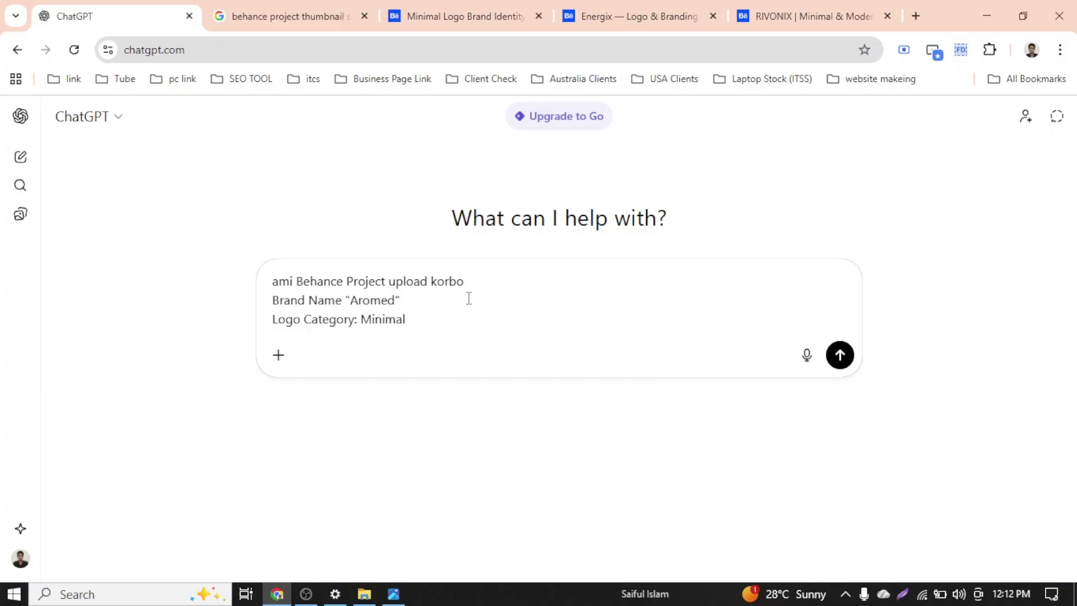
pyautogui.write(', Morden Logo')
# Extend the prompt's first line with "Branding er jonno" after "upload korbo"
pyautogui.click(389, 281)
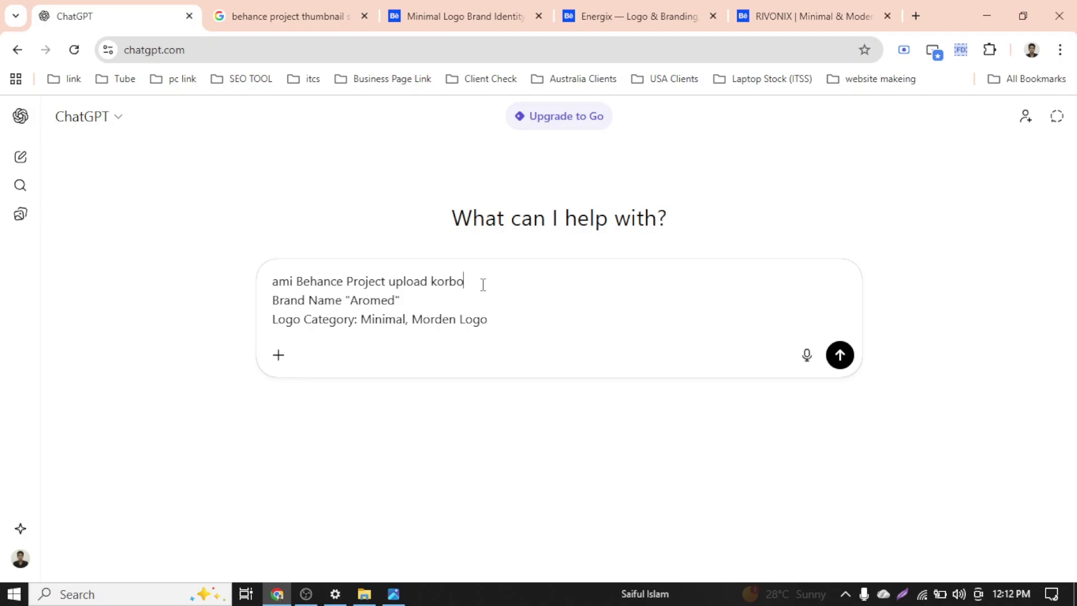
pyautogui.write('Branding er')
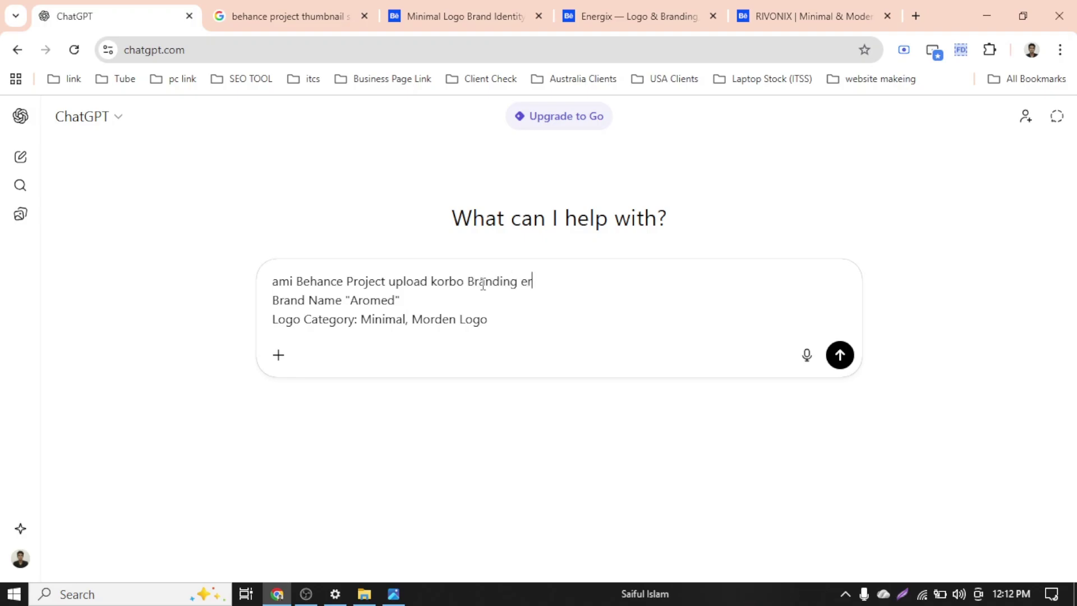
pyautogui.write(' jonno')
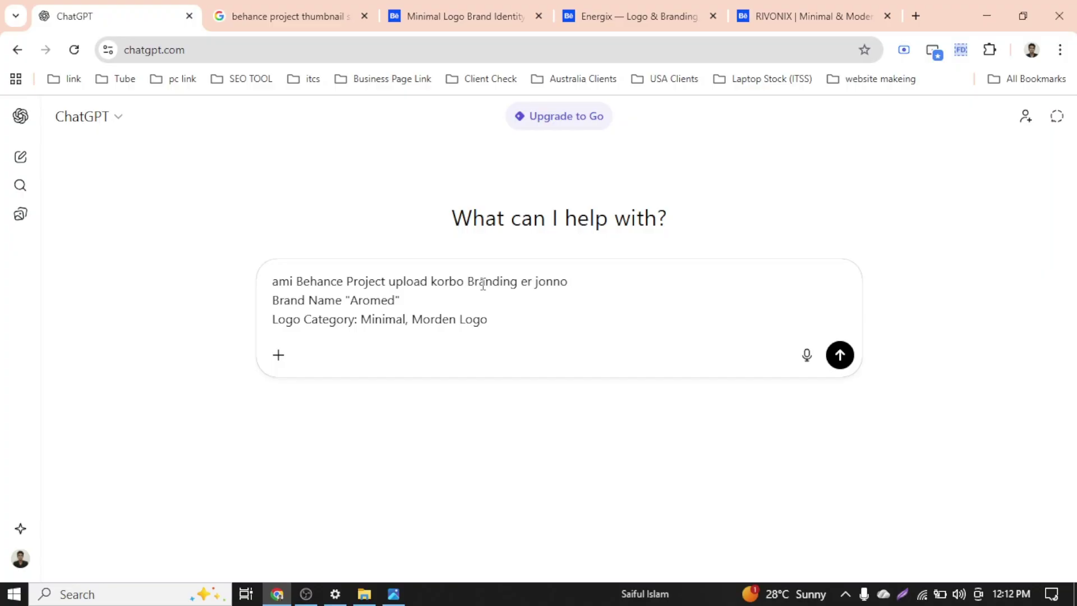
# Add the line "Perfume brand er jonno make kora" below the logo category line of the prompt
pyautogui.click(497, 318)
pyautogui.hotkey('shift', 'Return')
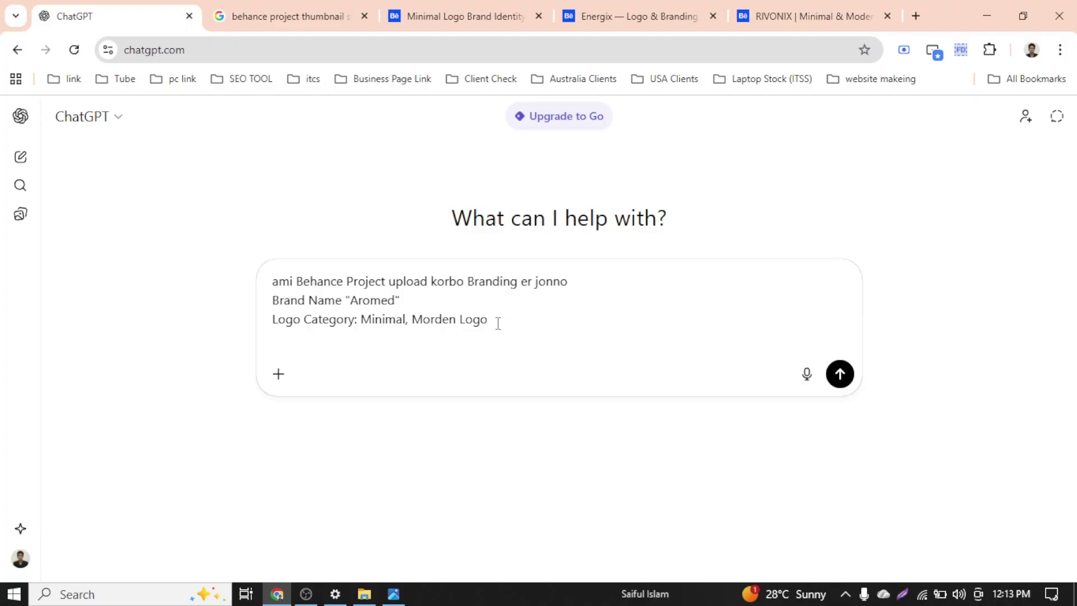
pyautogui.write('Perfume')
pyautogui.write('brand er jo')
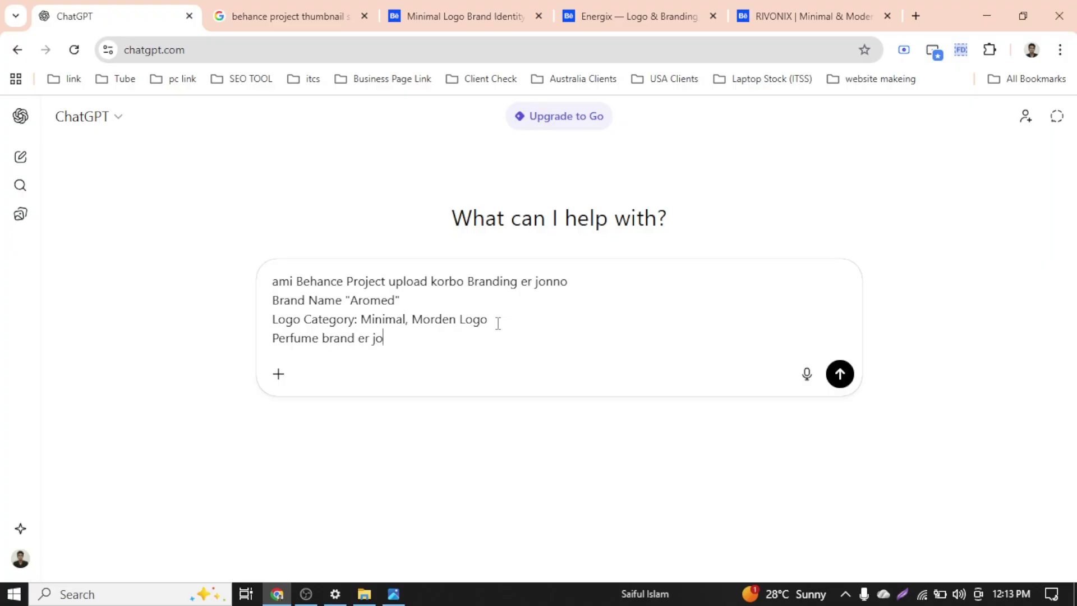
pyautogui.write('nno make kora')
pyautogui.hotkey('shift', 'Return')
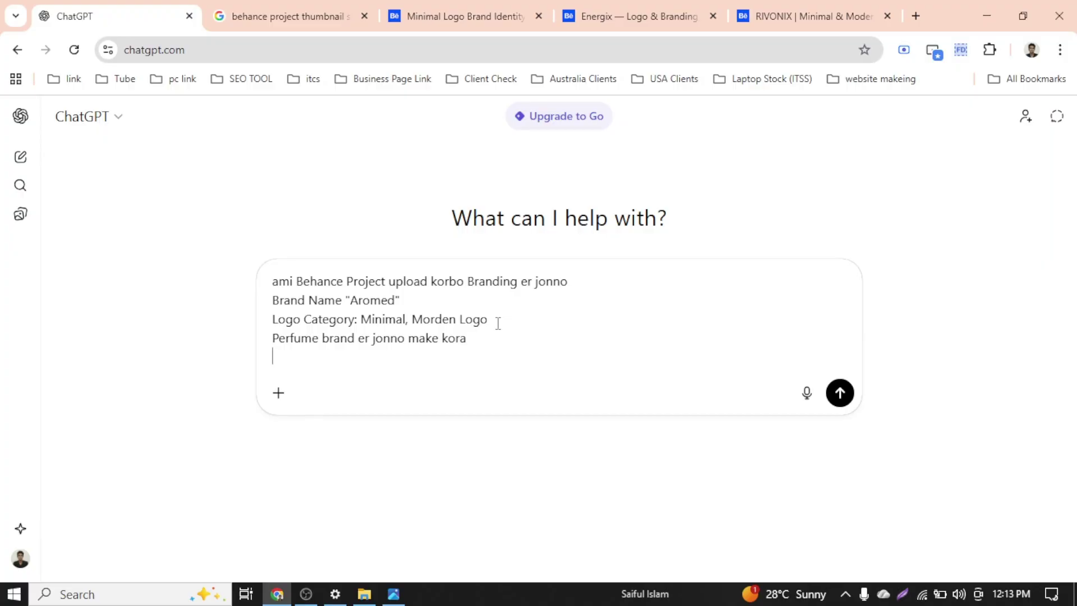
# Add the request "amk SEO Friendly title" as a new prompt line, correcting the misspelled word Friendly
pyautogui.write('ami')
pyautogui.press('BackSpace')
pyautogui.write('title')
pyautogui.press('Left')
pyautogui.press('Left')
pyautogui.press('Left')
pyautogui.press('Left')
pyautogui.press('Left')
pyautogui.press('Left')
pyautogui.write('SEO Frindly')
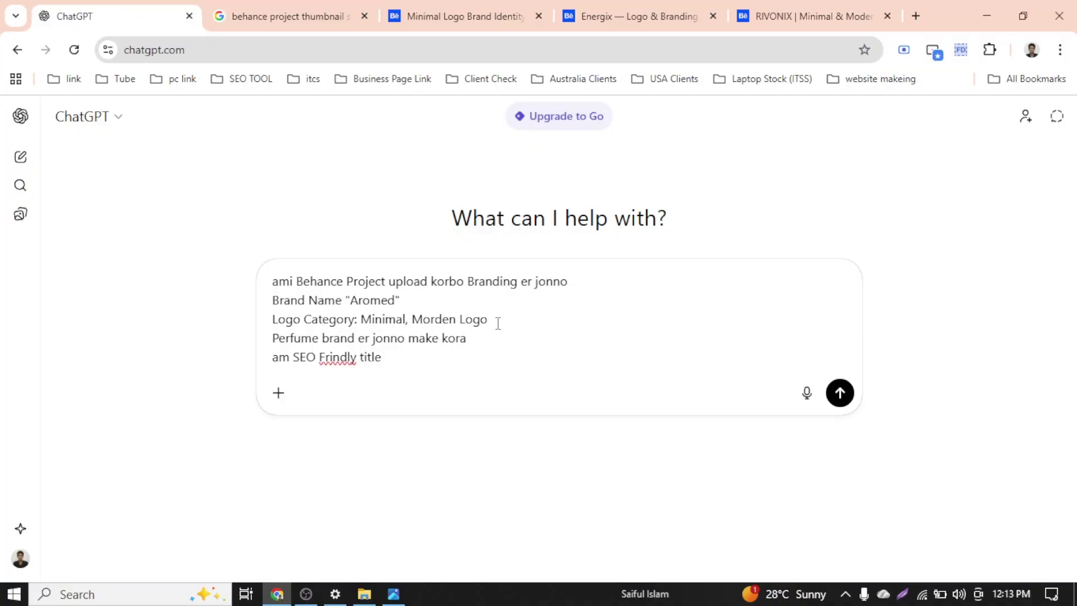
pyautogui.rightClick(337, 358)
pyautogui.click(389, 195)
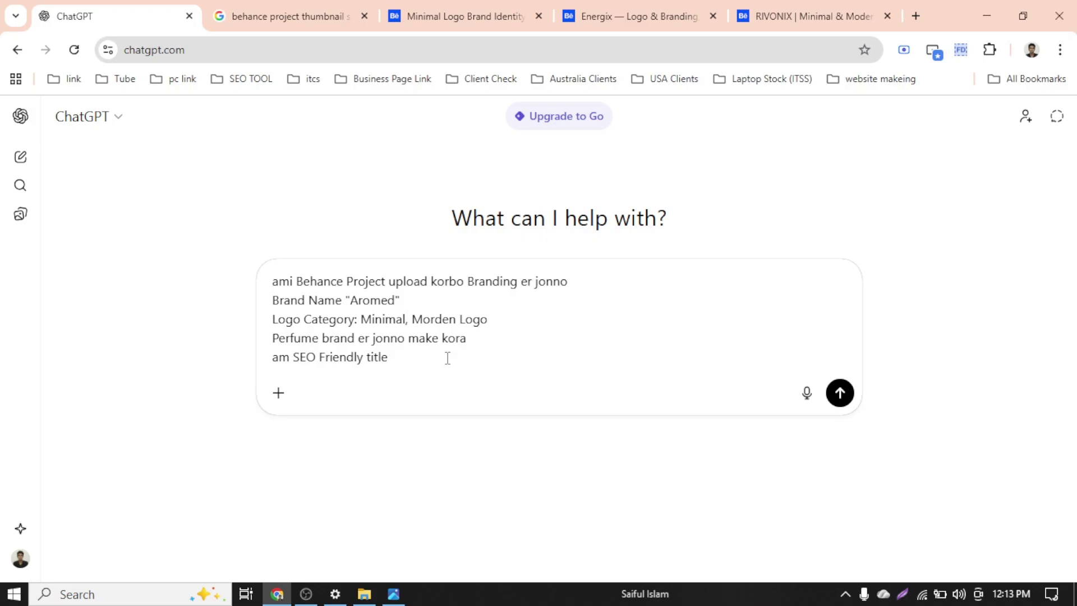
pyautogui.click(290, 358)
pyautogui.write('k')
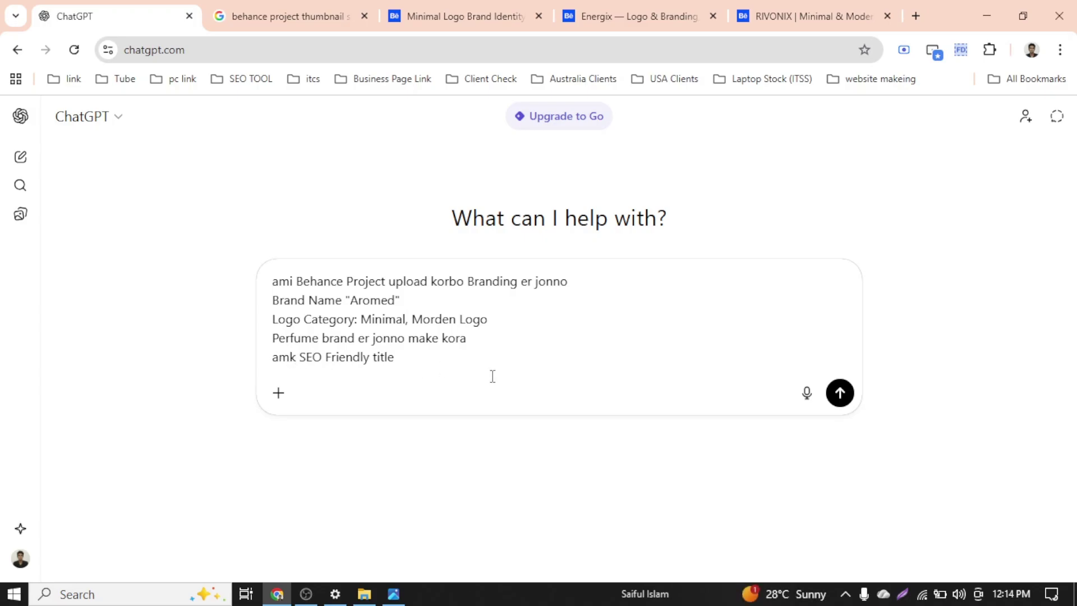
# Complete the SEO title line with "& Description daw jate rank kore" and start a new line
pyautogui.press('Right')
pyautogui.press('Right')
pyautogui.press('Right')
pyautogui.press('Right')
pyautogui.press('Right')
pyautogui.press('Right')
pyautogui.press('Right')
pyautogui.press('Right')
pyautogui.press('Right')
pyautogui.press('Right')
pyautogui.press('Right')
pyautogui.press('Right')
pyautogui.press('Right')
pyautogui.press('Right')
pyautogui.press('Right')
pyautogui.press('Right')
pyautogui.press('Right')
pyautogui.press('Right')
pyautogui.press('Right')
pyautogui.write('& Description dawjate')
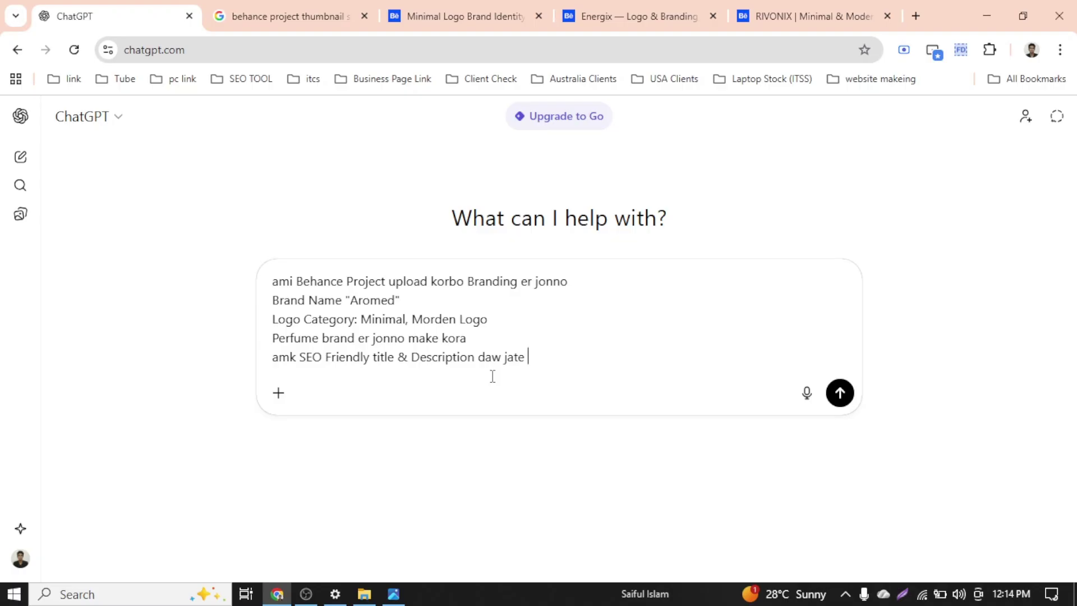
pyautogui.write(' rank kore')
pyautogui.hotkey('shift', 'Return')
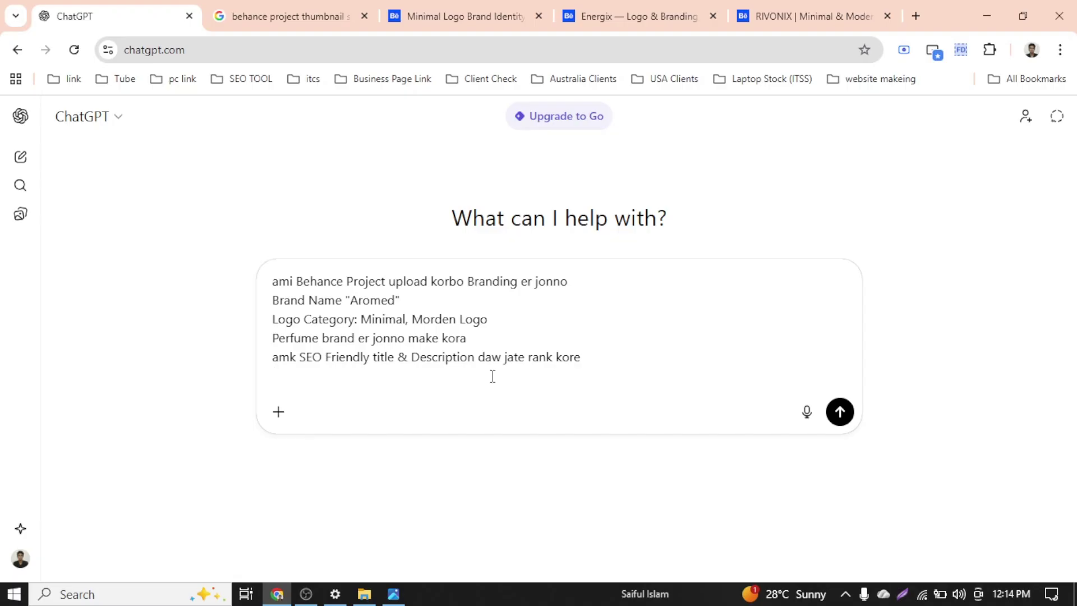
# Add the final line "High volume Search keyword tag daw" and submit the prompt
pyautogui.write('Search keyword daw')
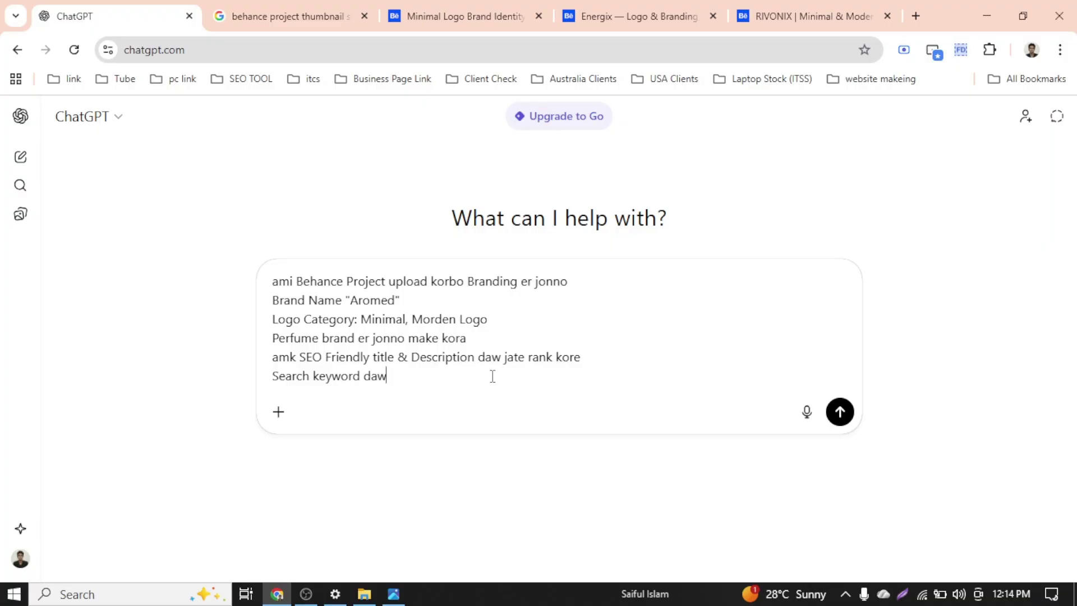
pyautogui.press('Left')
pyautogui.press('Left')
pyautogui.press('Left')
pyautogui.press('Left')
pyautogui.write('tag')
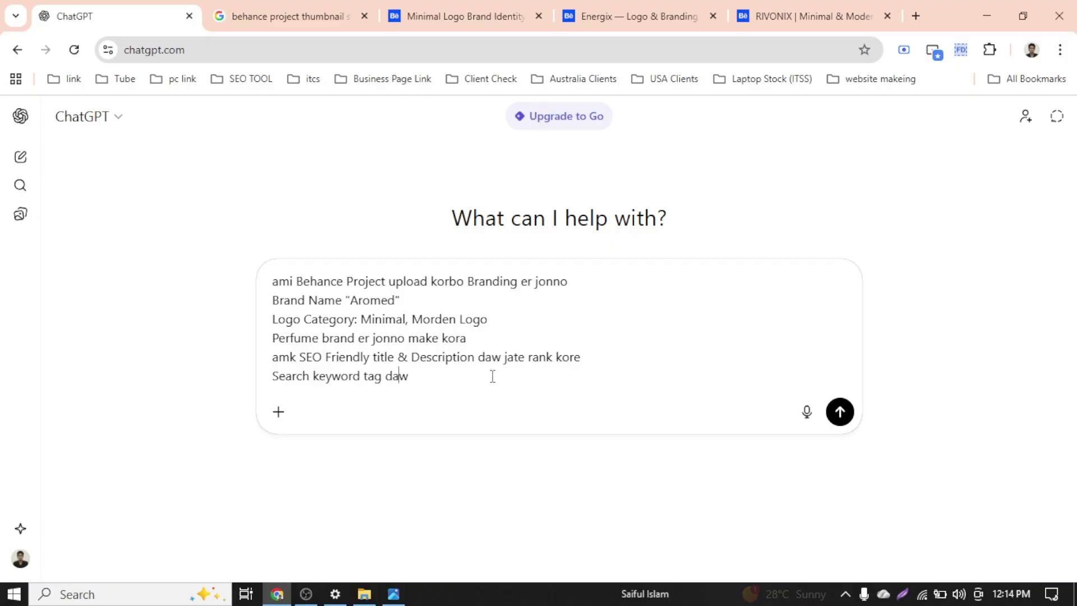
pyautogui.hotkey('ctrl', 'Left')
pyautogui.hotkey('ctrl', 'Left')
pyautogui.hotkey('ctrl', 'Left')
pyautogui.hotkey('ctrl', 'Left')
pyautogui.write('High ')
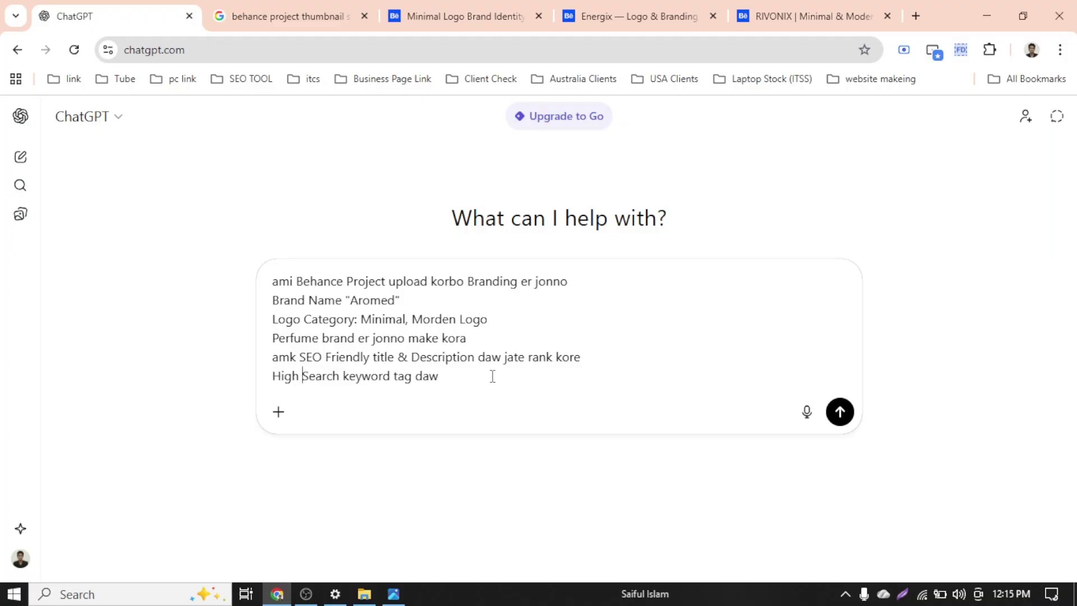
pyautogui.write('volume')
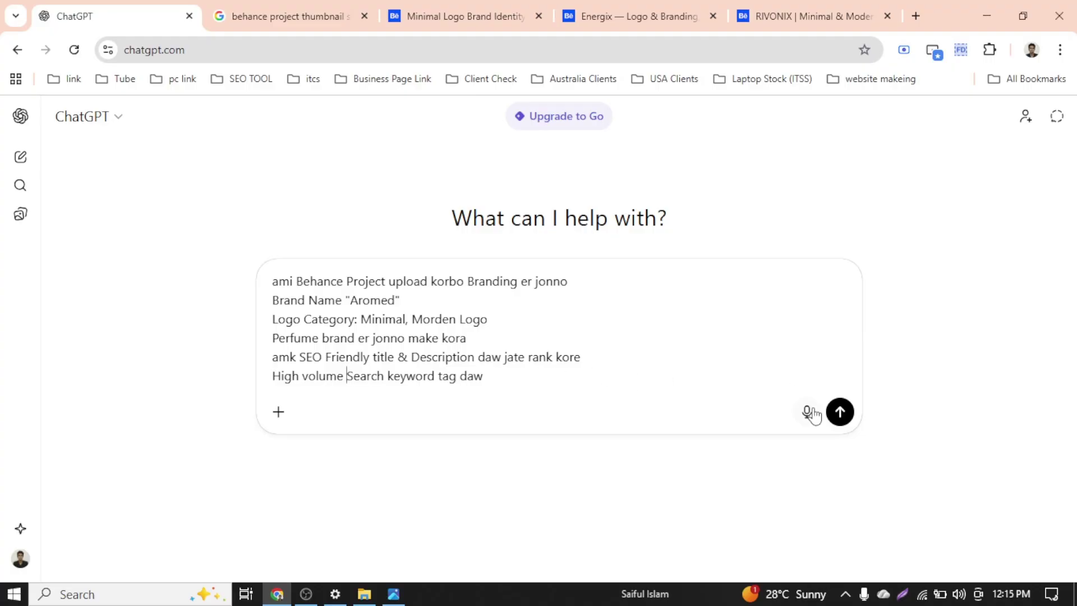
pyautogui.click(840, 413)
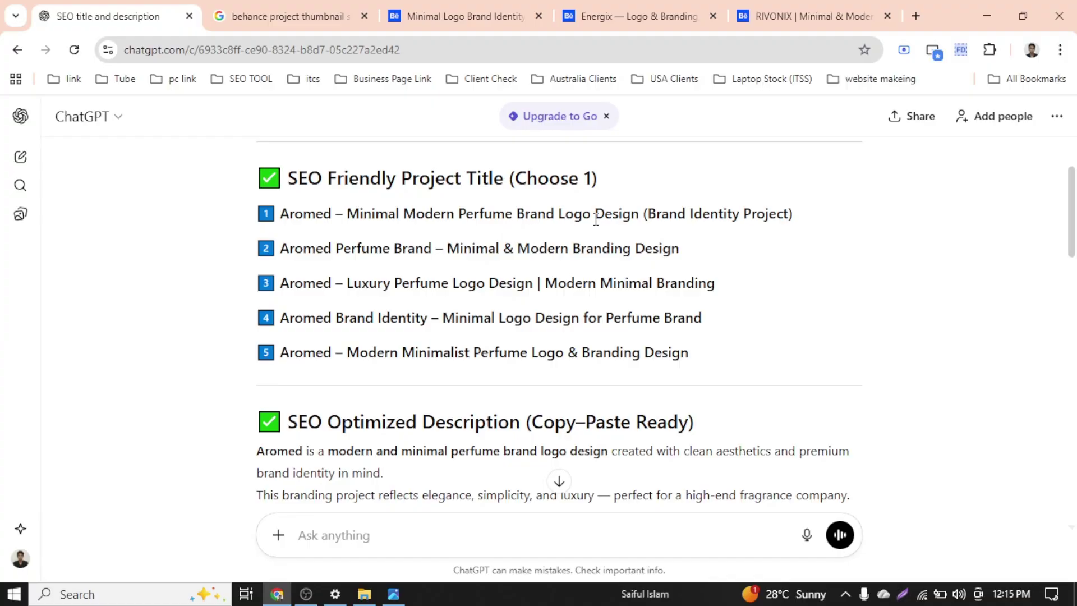
# Review the suggested project titles, SEO description and high-volume tags in ChatGPT's answer
pyautogui.scroll(-4, 694, 255)
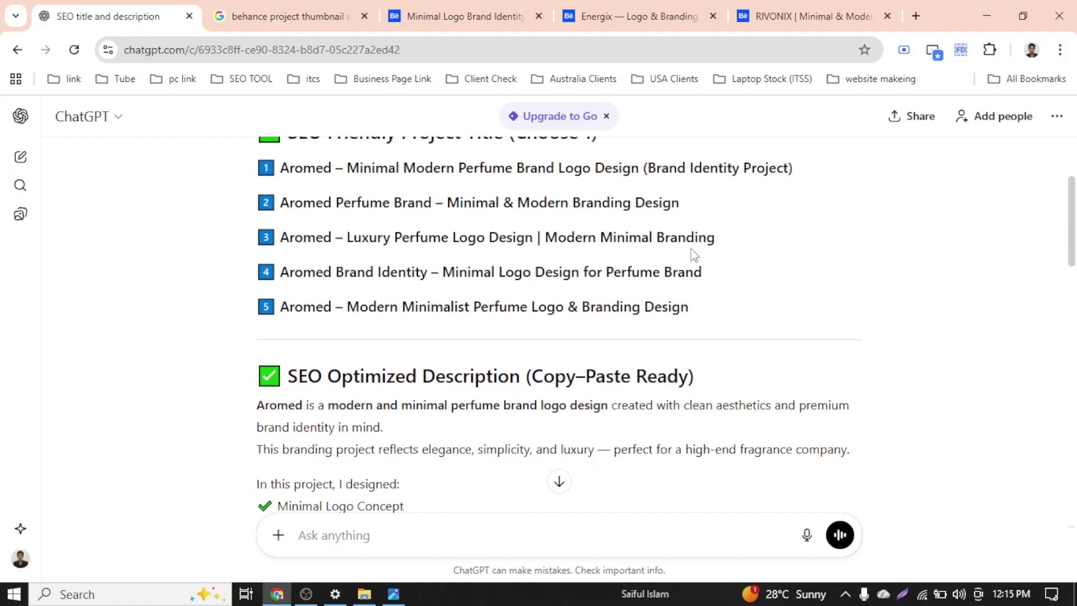
pyautogui.scroll(-1, 694, 255)
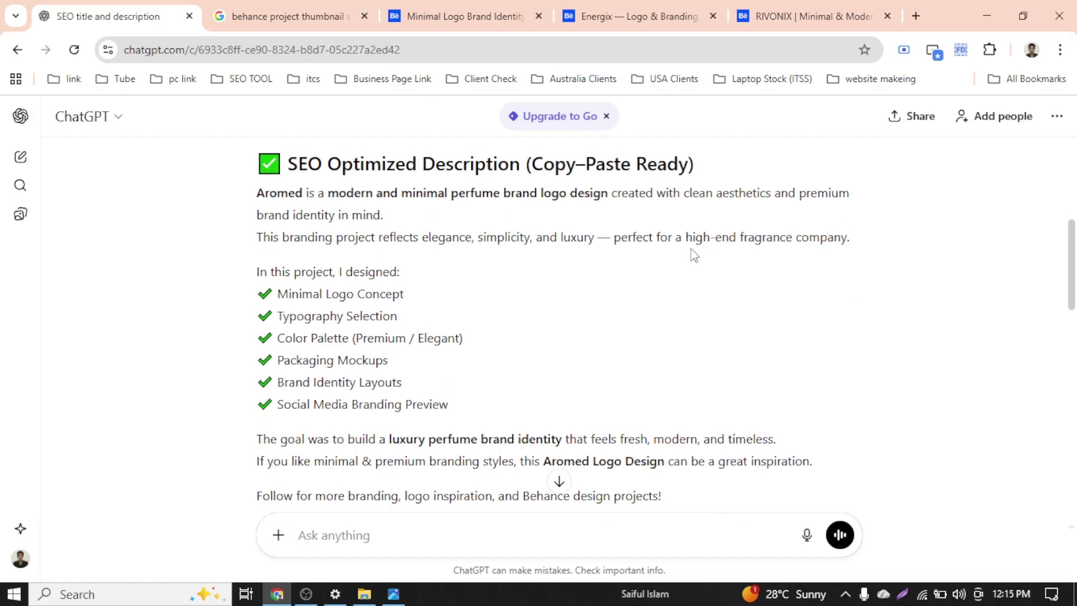
pyautogui.scroll(-1, 694, 256)
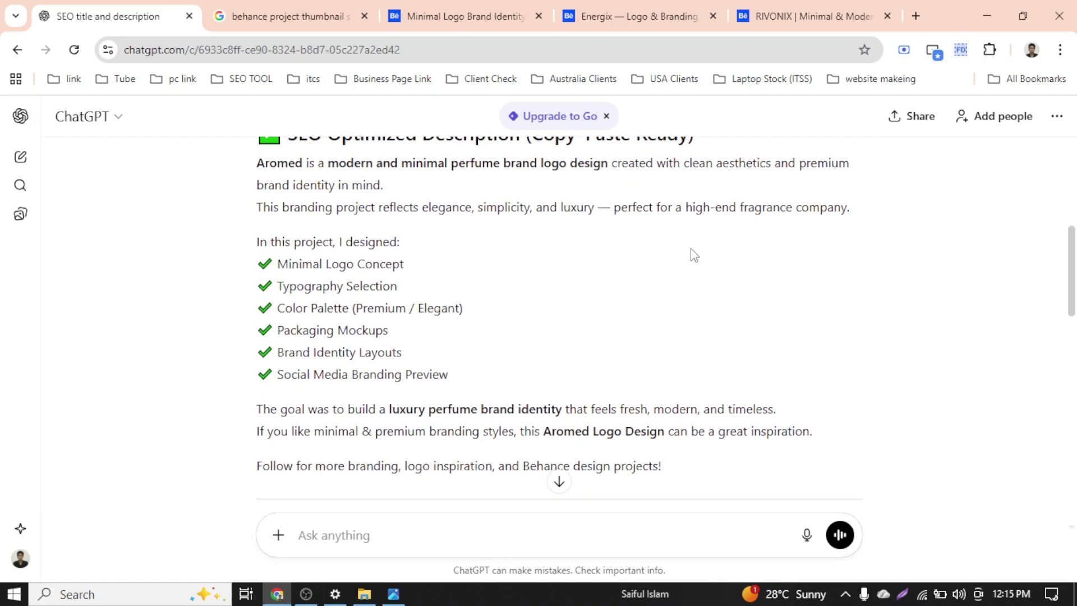
pyautogui.scroll(-3, 694, 256)
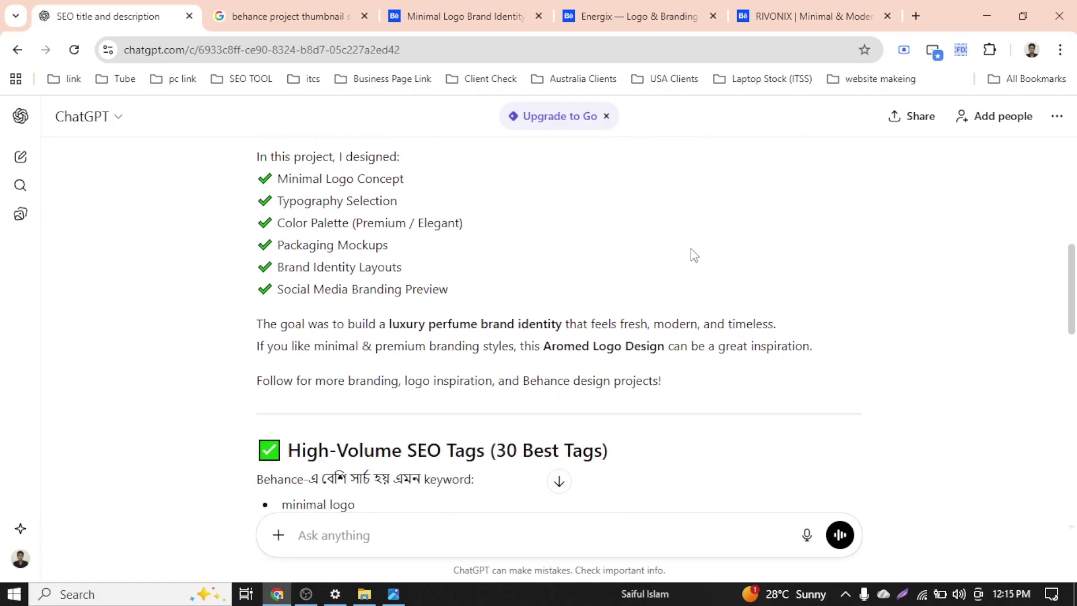
pyautogui.scroll(-1, 694, 254)
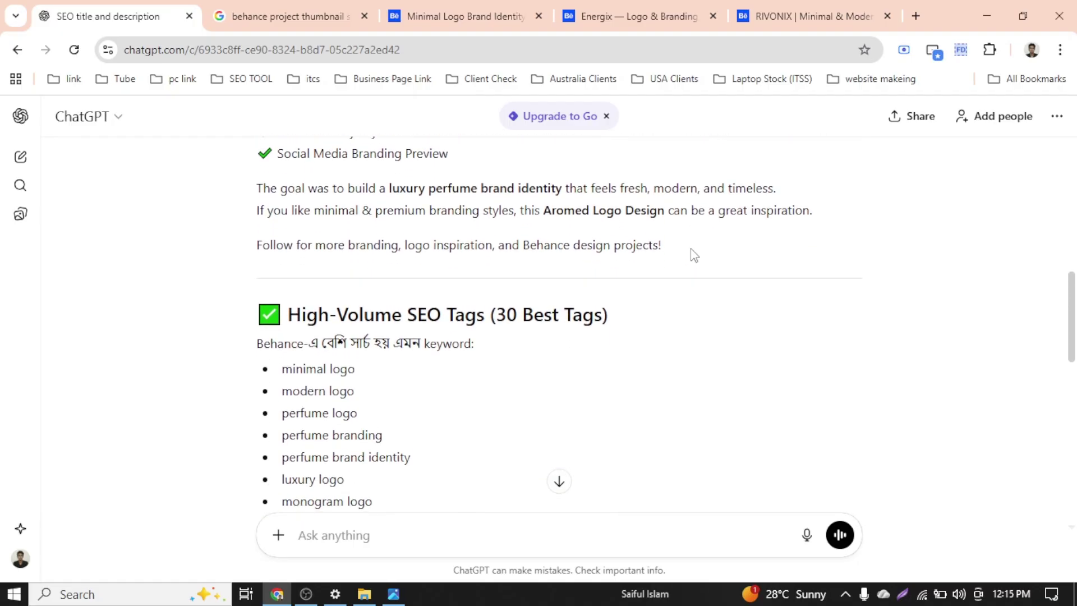
pyautogui.scroll(-6, 694, 255)
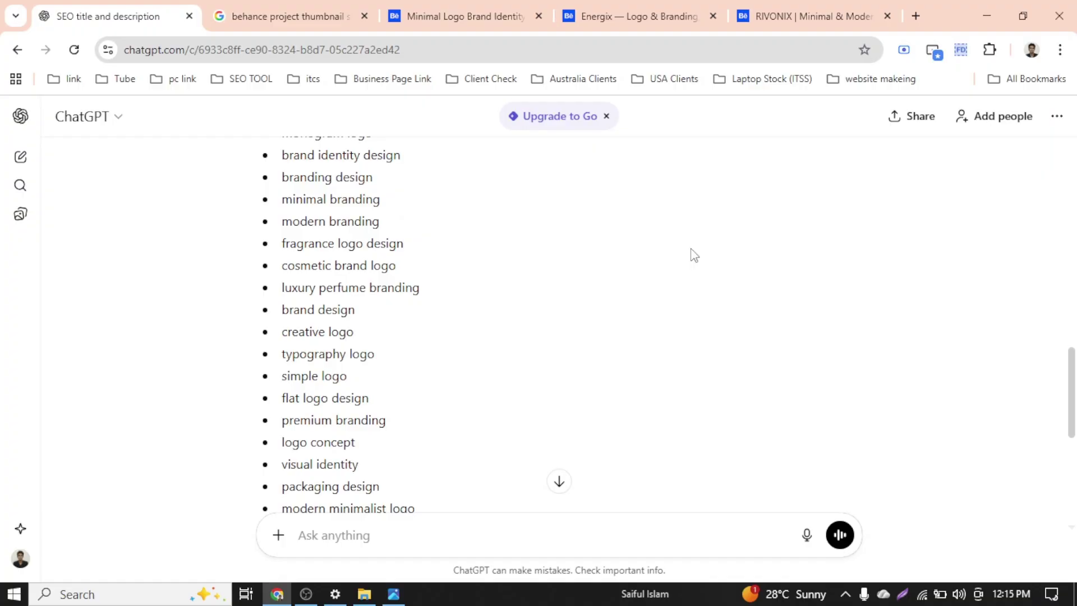
pyautogui.scroll(-7, 694, 255)
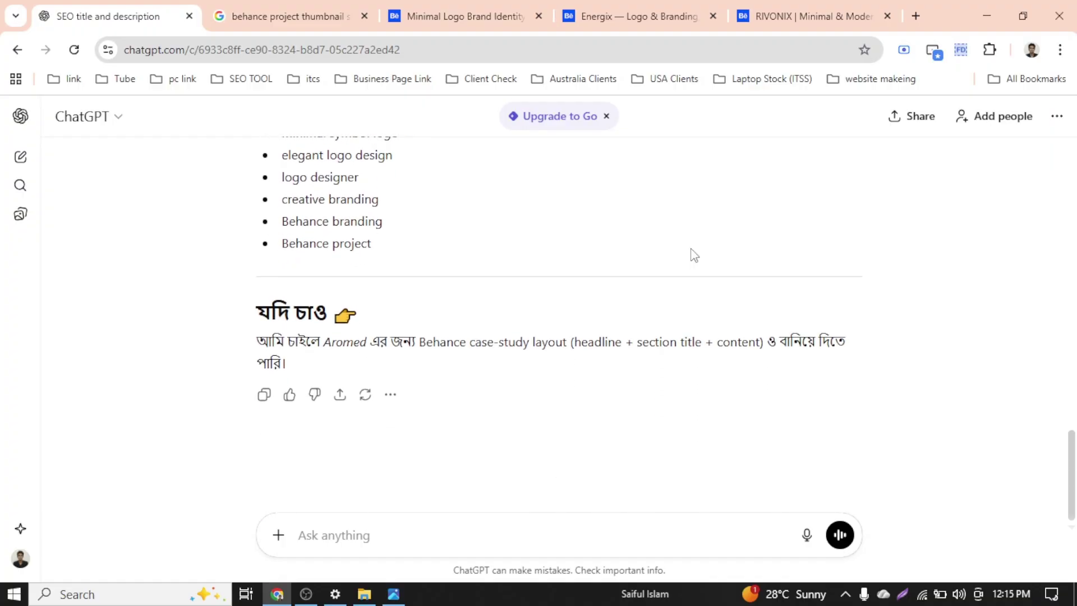
pyautogui.scroll(20, 694, 255)
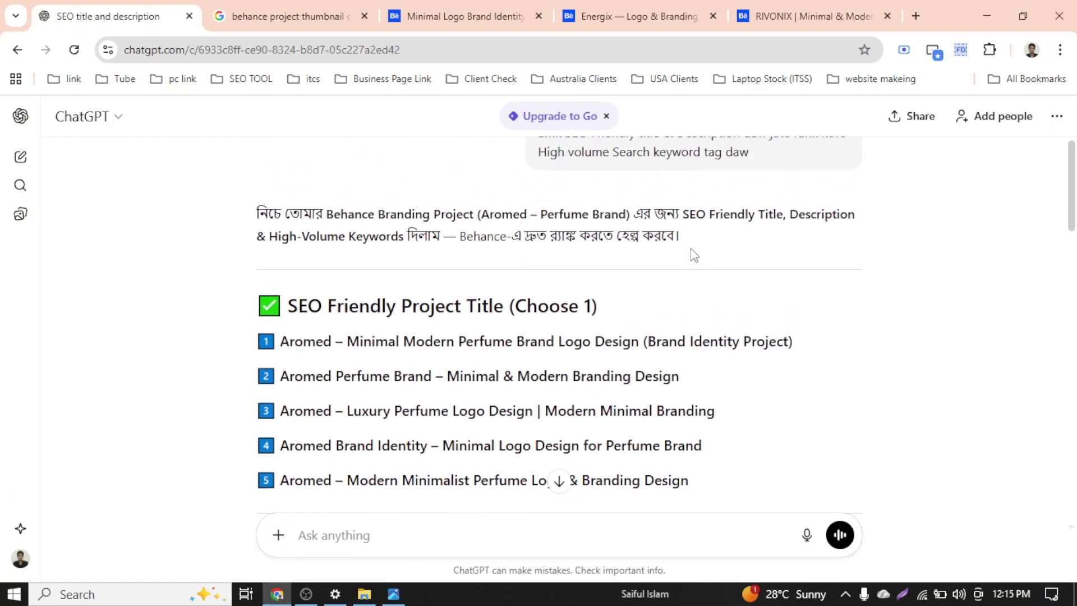
pyautogui.scroll(3, 694, 255)
pyautogui.scroll(-2, 694, 255)
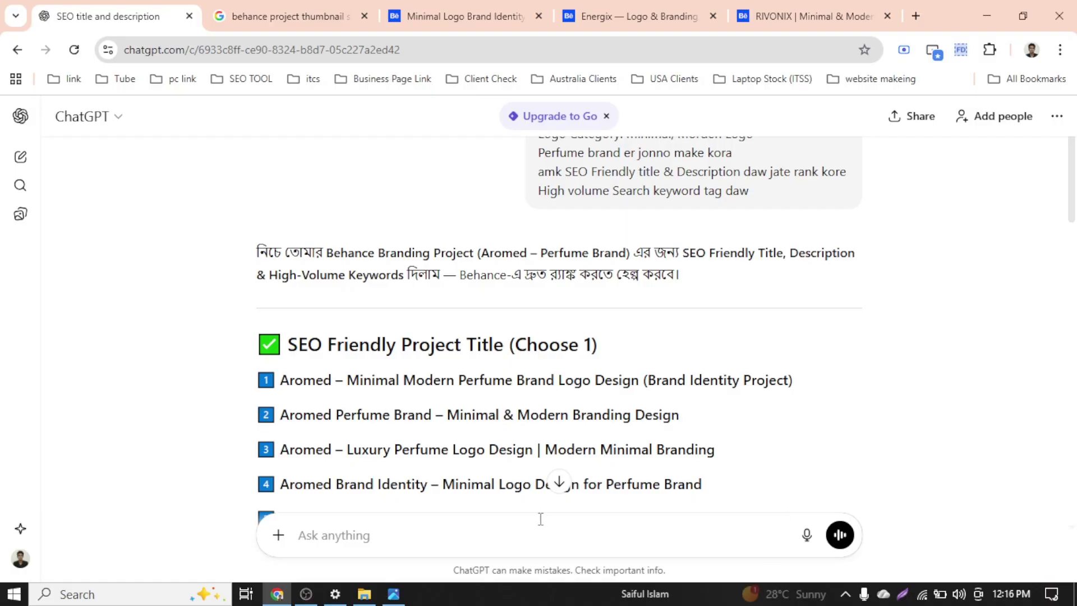
pyautogui.scroll(-10, 510, 394)
pyautogui.scroll(-1, 511, 394)
pyautogui.scroll(5, 496, 363)
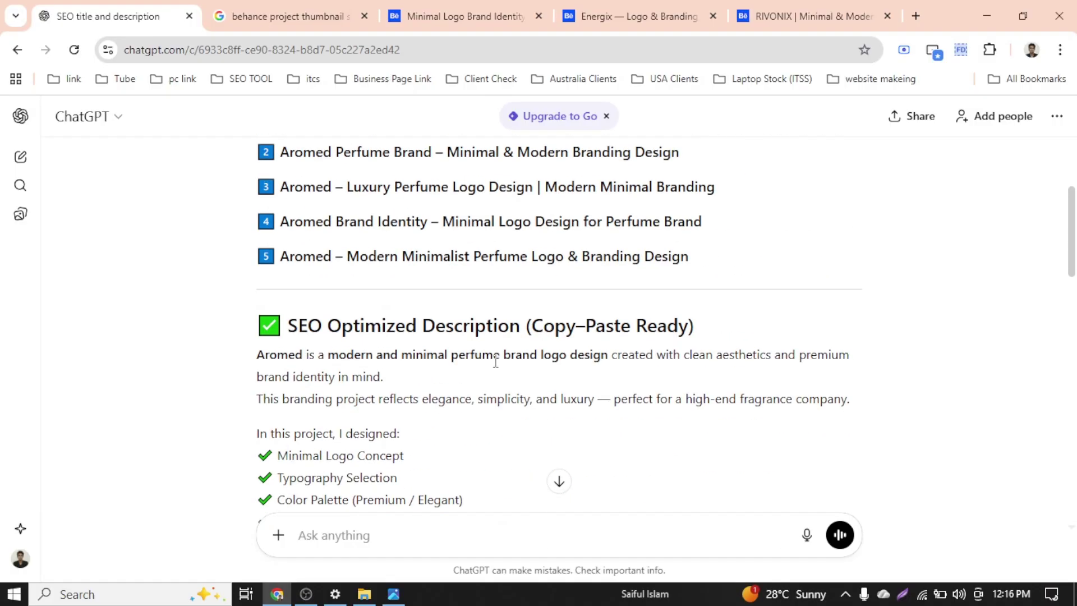
# Search Google for "keyword.io tool" in a new tab and open the keywordtool.io result in a separate tab
pyautogui.click(916, 15)
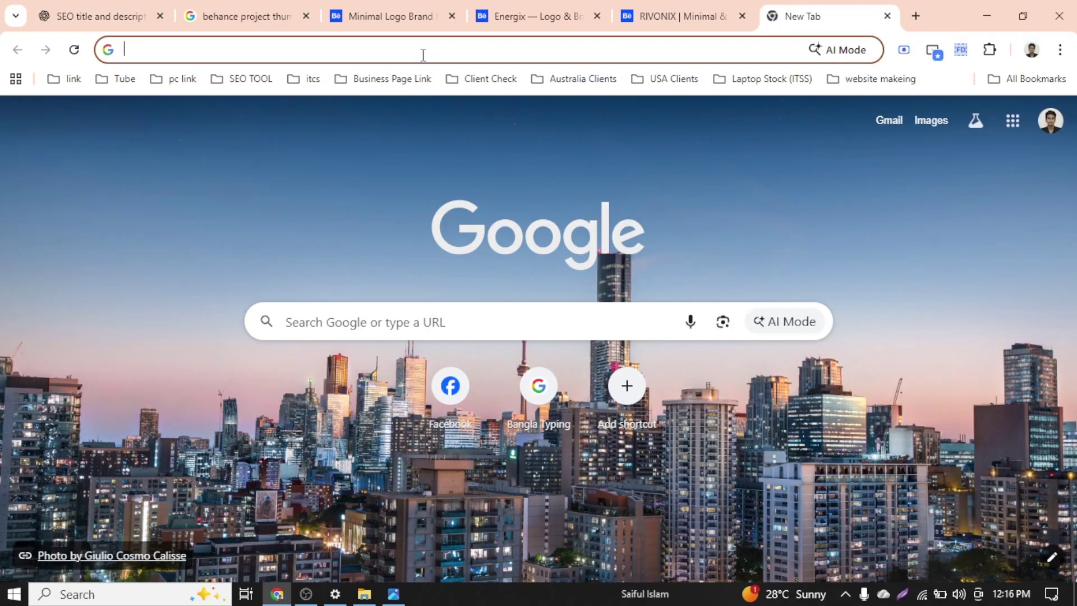
pyautogui.write('key')
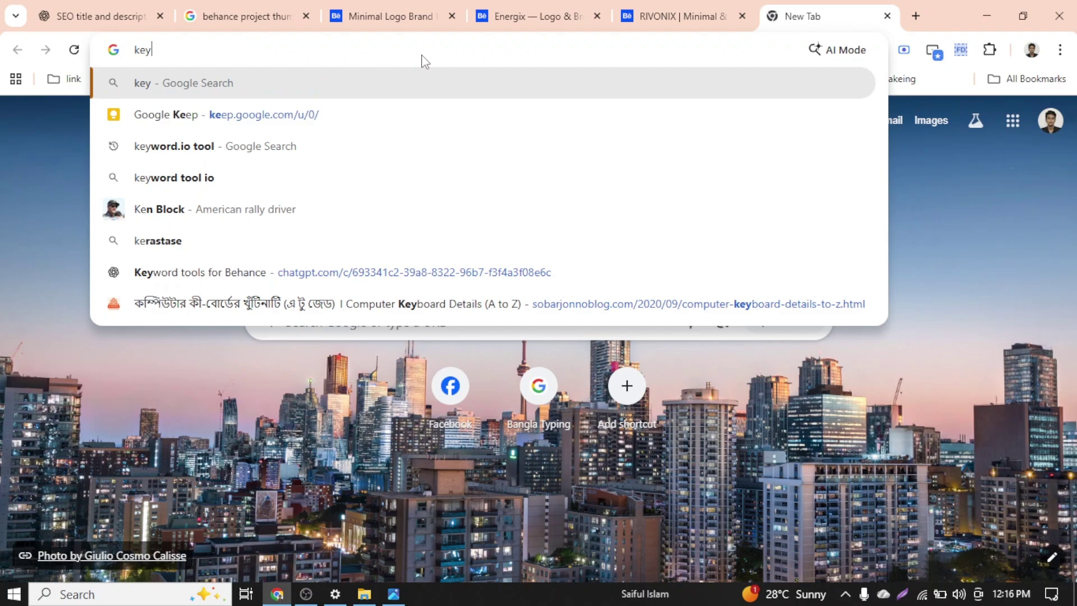
pyautogui.press('Down')
pyautogui.press('Down')
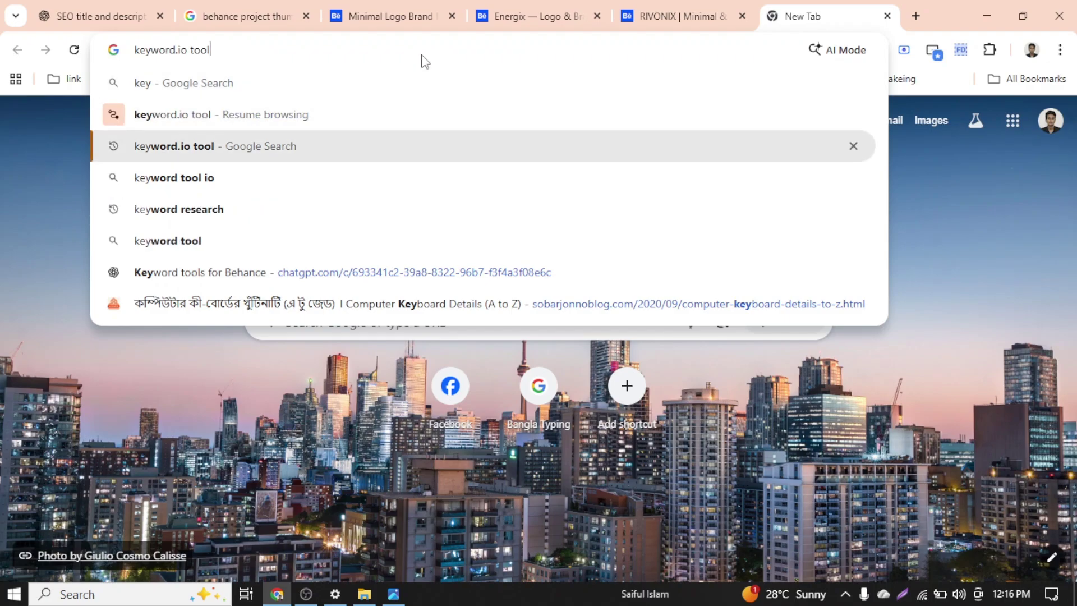
pyautogui.press('Return')
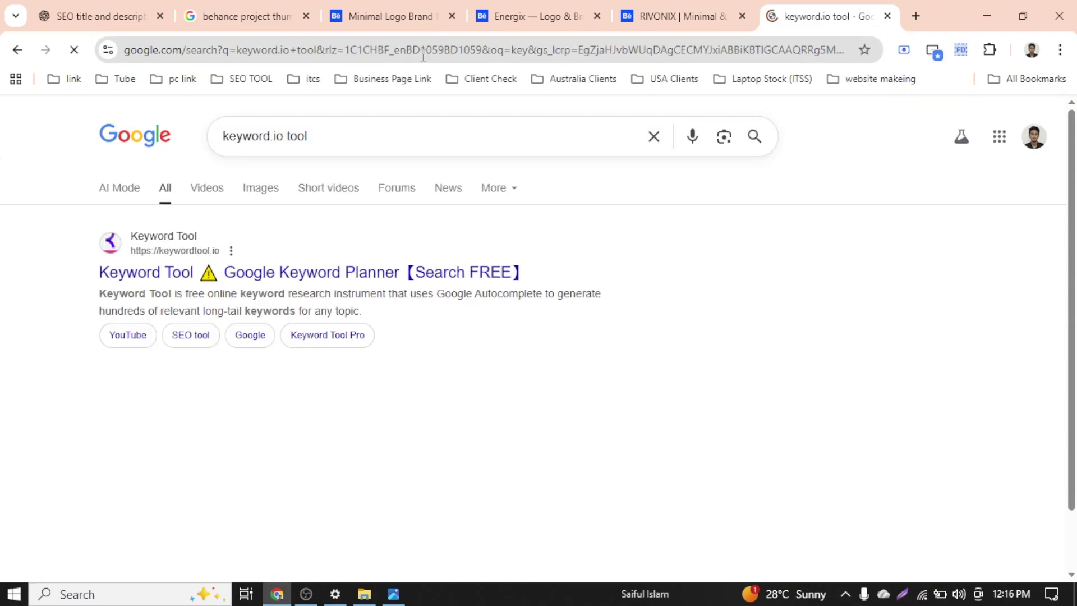
pyautogui.rightClick(310, 274)
pyautogui.click(385, 293)
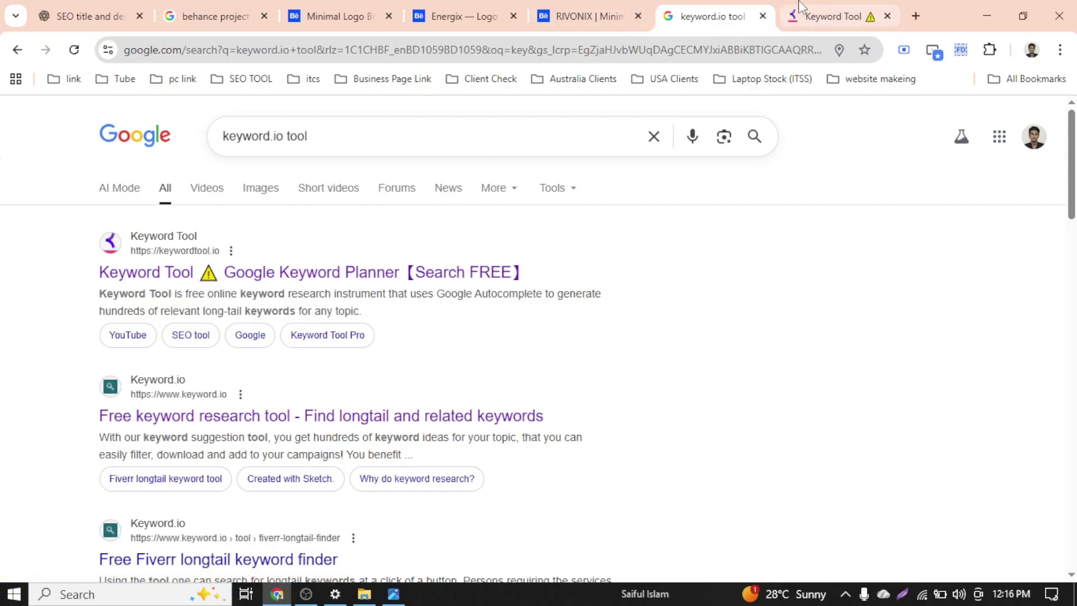
pyautogui.click(833, 16)
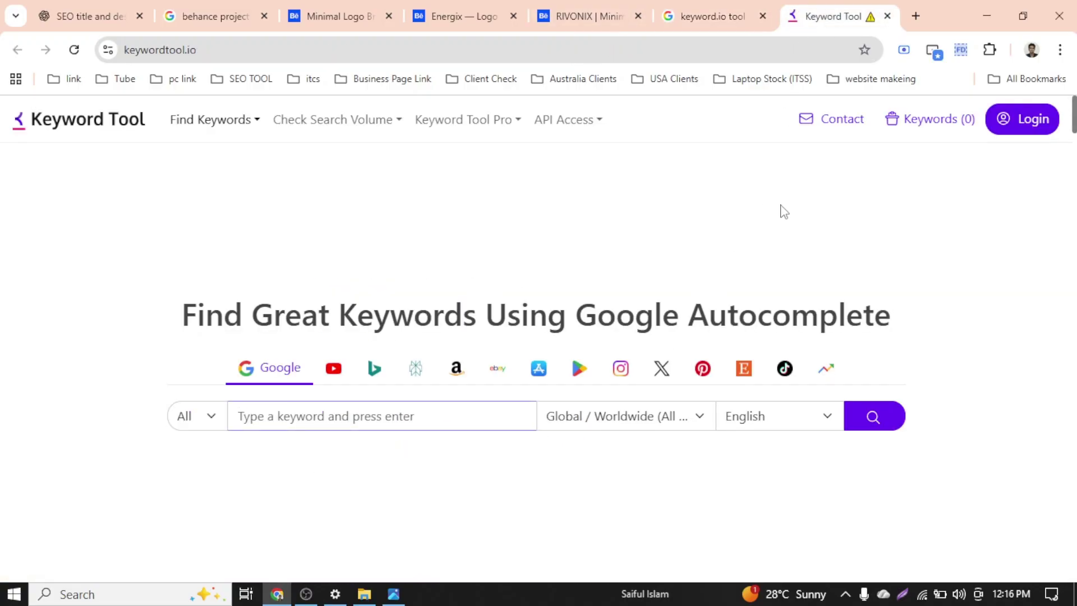
pyautogui.scroll(-5, 617, 245)
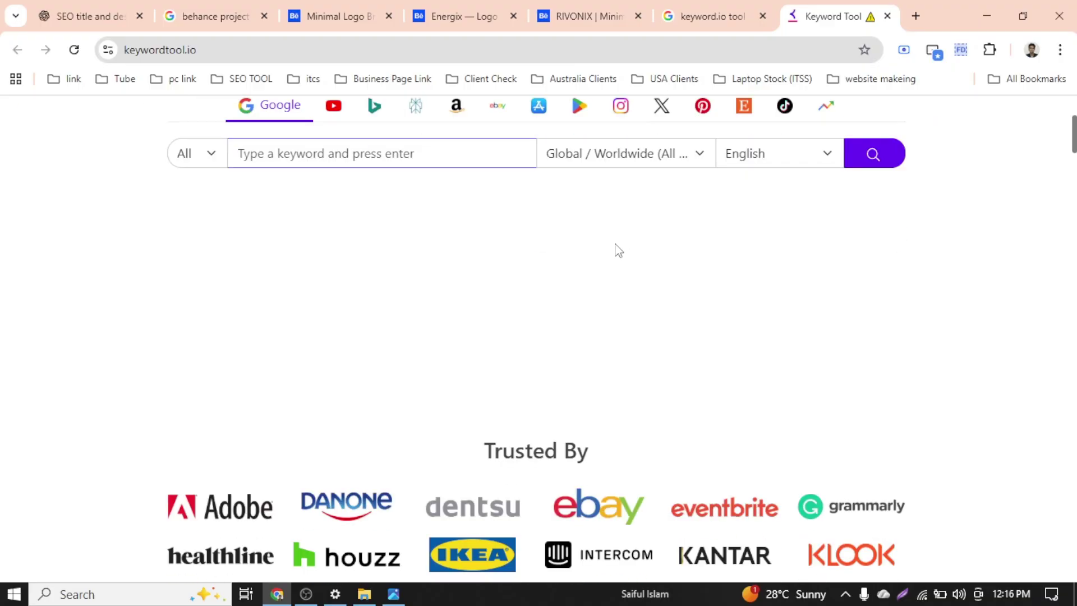
pyautogui.scroll(5, 618, 247)
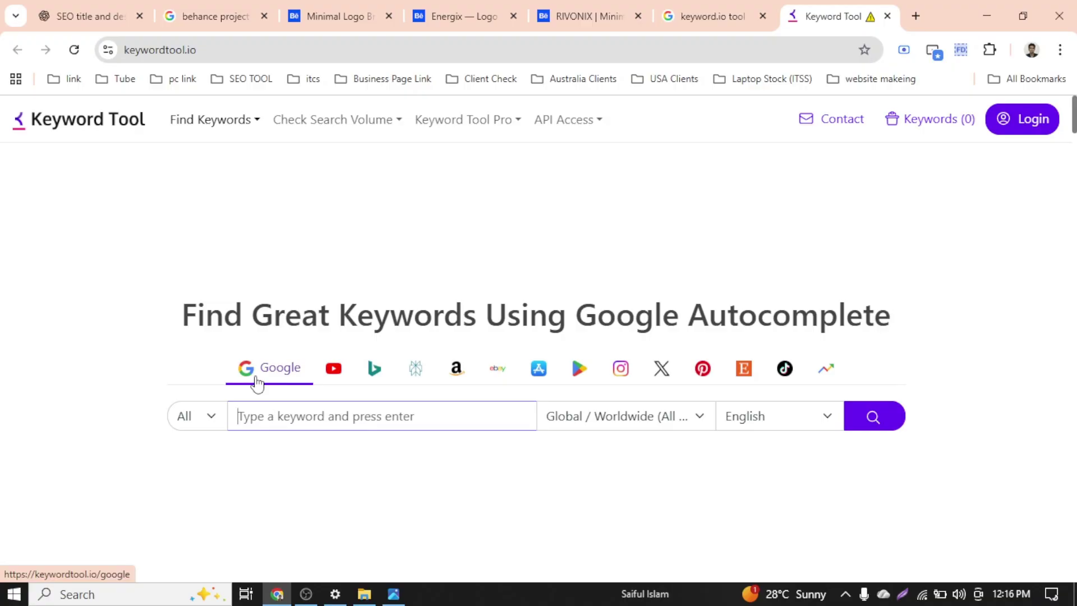
pyautogui.click(306, 592)
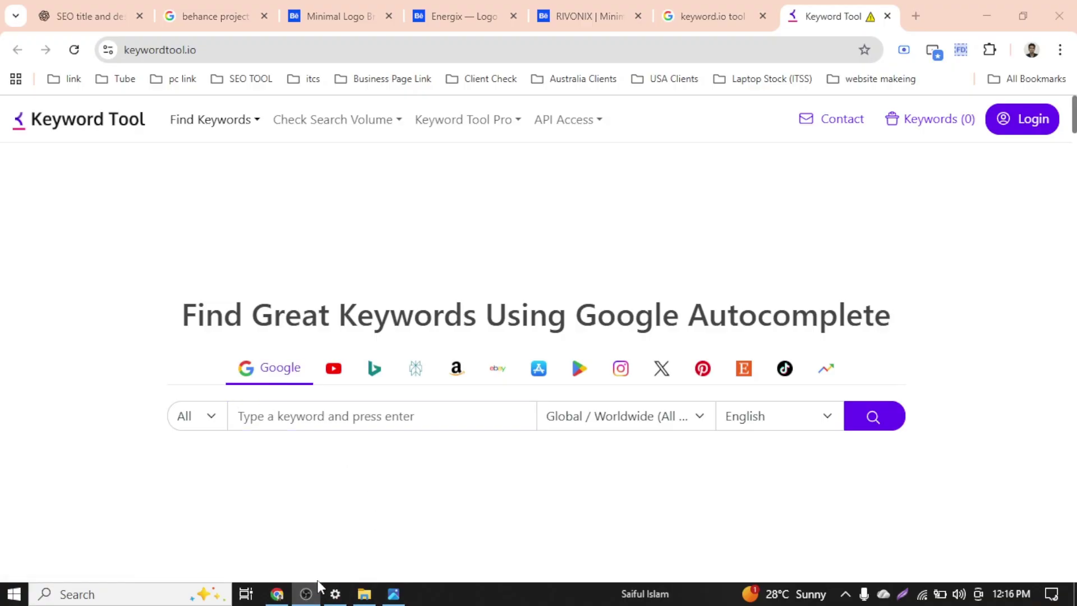
# Copy the phrase "Minimal Logo" from the SEO description in ChatGPT's answer
pyautogui.click(277, 593)
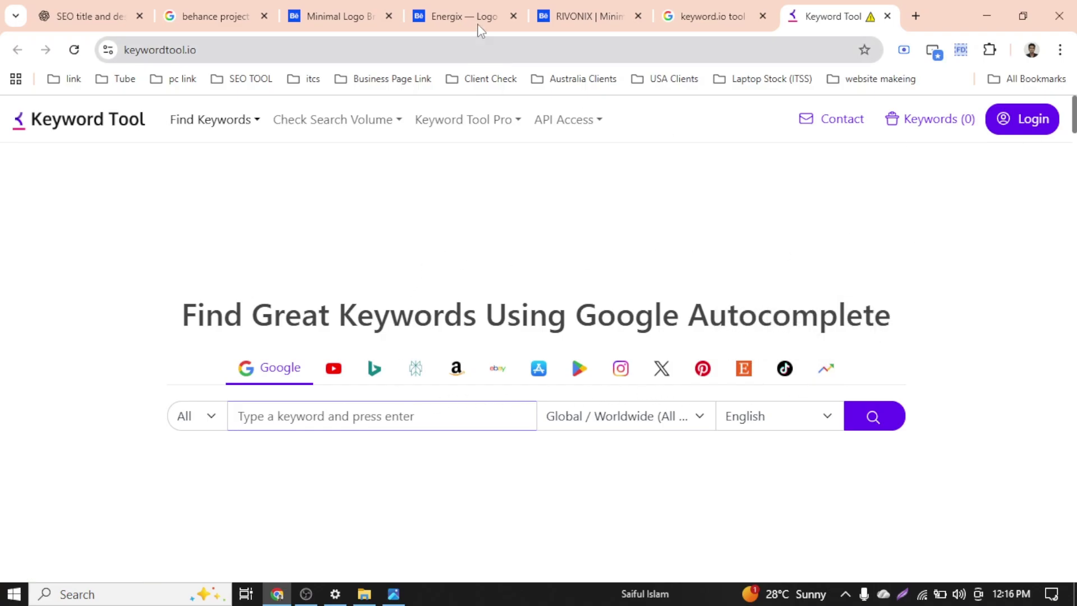
pyautogui.click(317, 8)
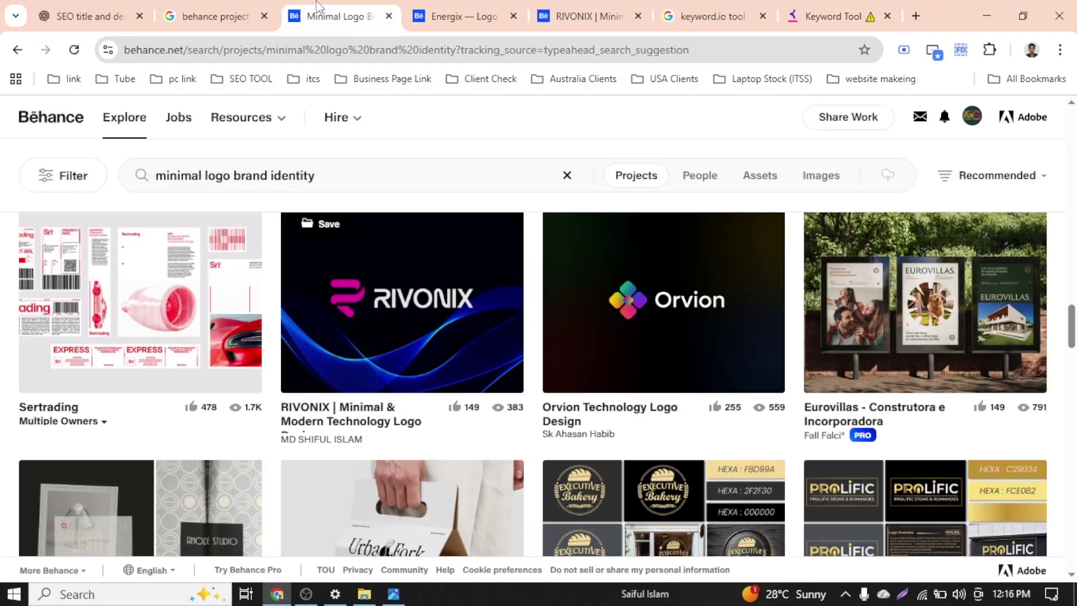
pyautogui.click(99, 13)
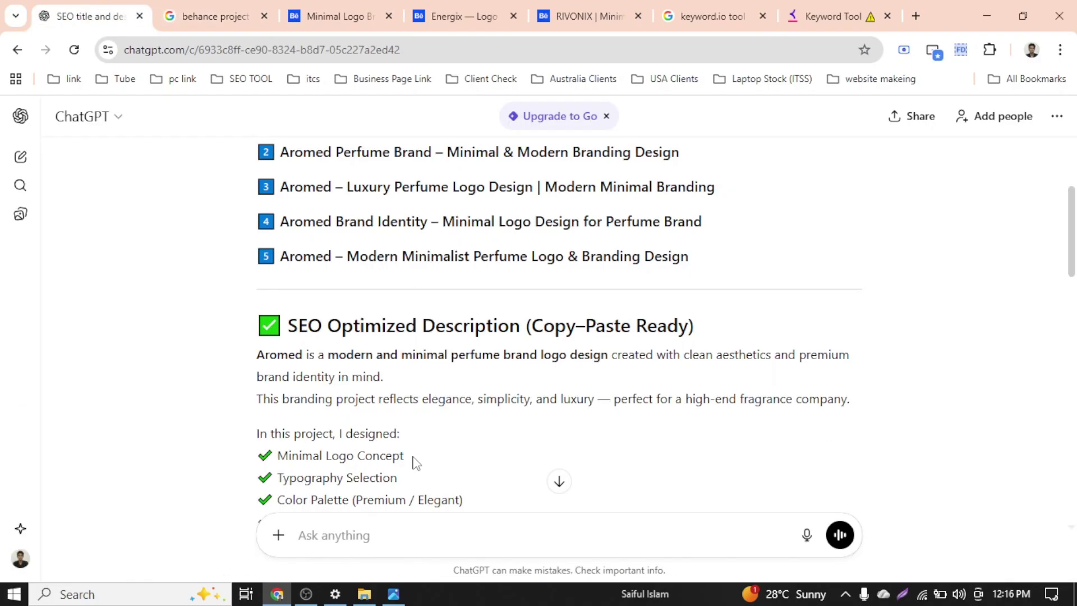
pyautogui.moveTo(402, 456); pyautogui.dragTo(280, 463)
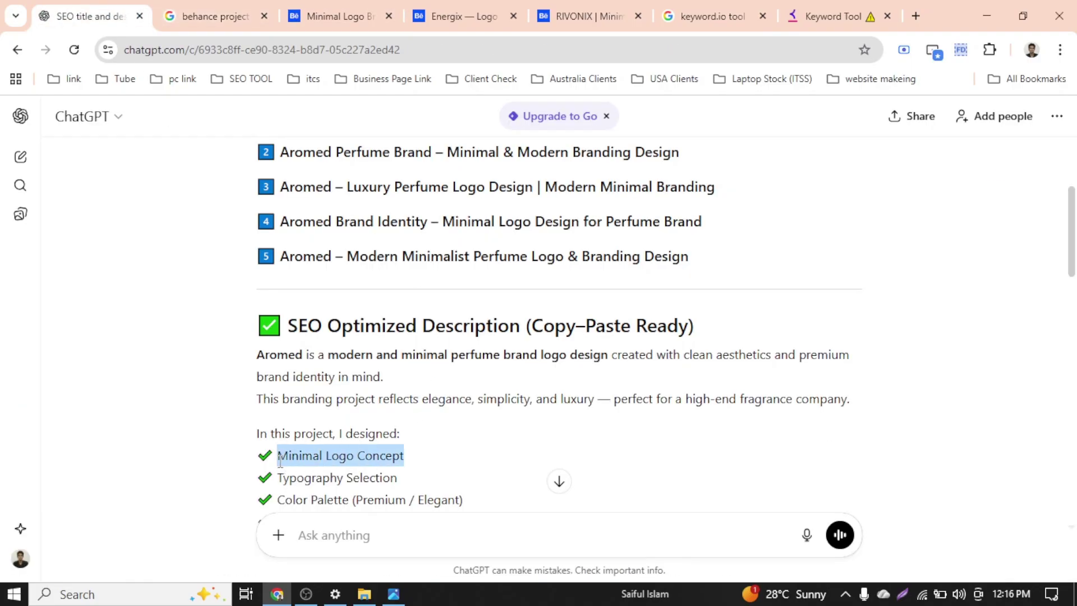
pyautogui.click(342, 457)
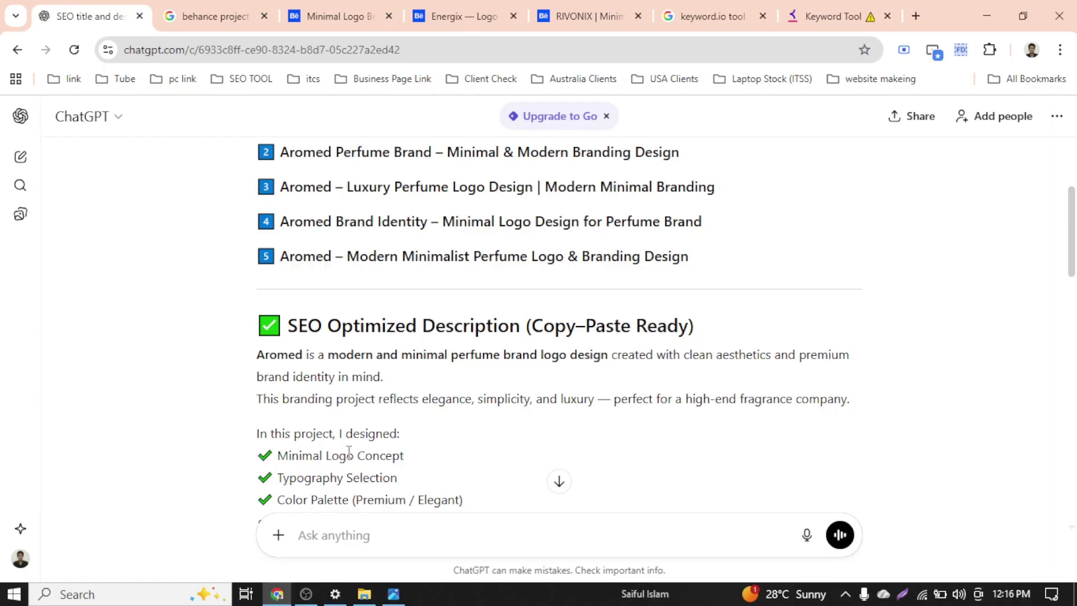
pyautogui.moveTo(353, 454); pyautogui.dragTo(278, 455)
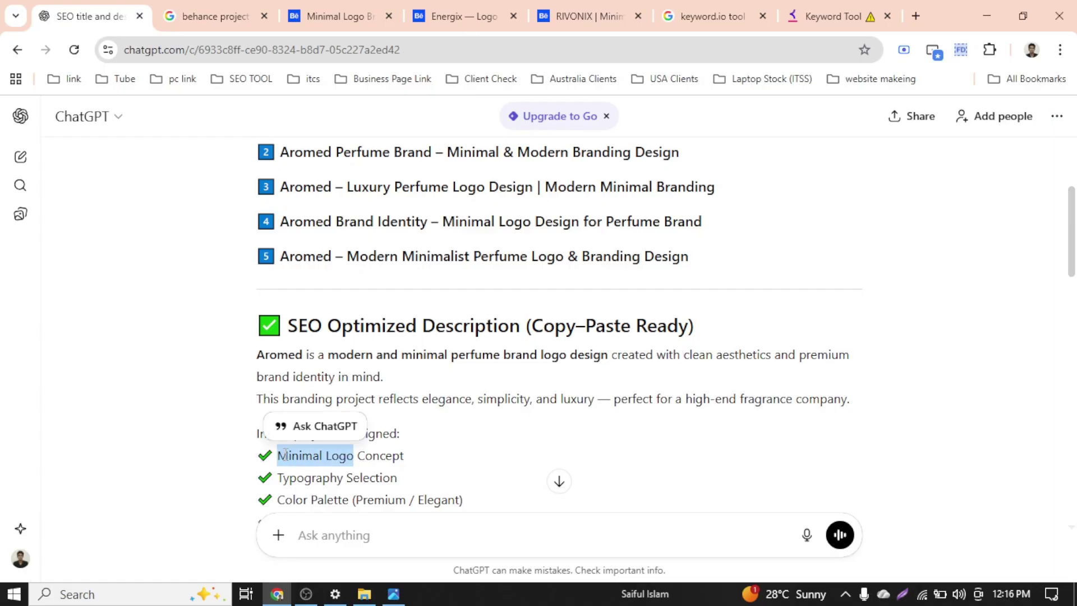
pyautogui.rightClick(284, 453)
pyautogui.click(359, 252)
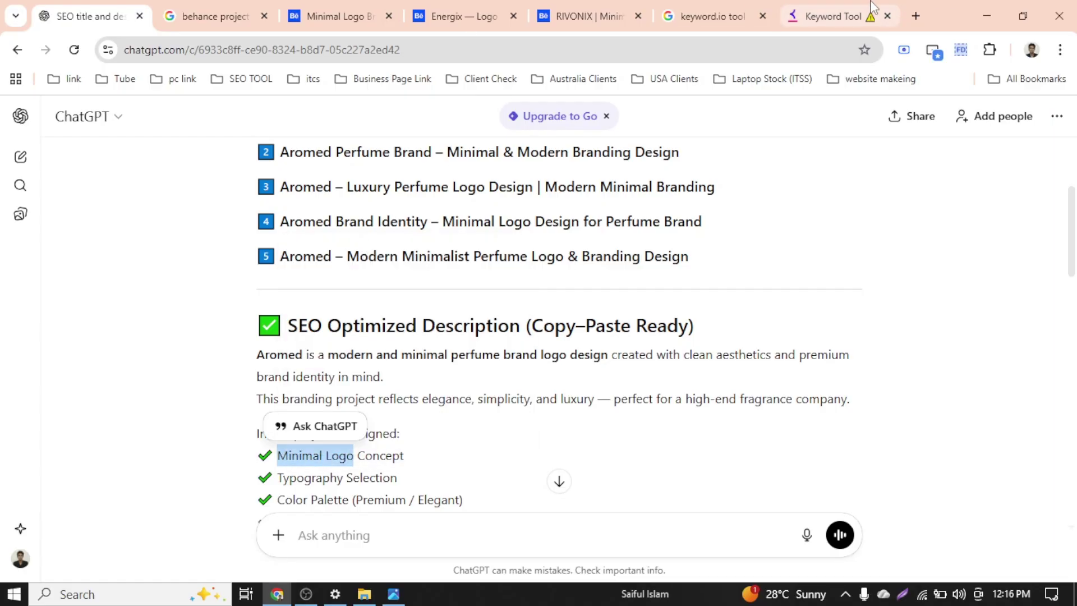
# Paste "Minimal Logo" into Keyword Tool and run a worldwide Google keyword search in English
pyautogui.click(833, 15)
pyautogui.hotkey('ctrl', 'v')
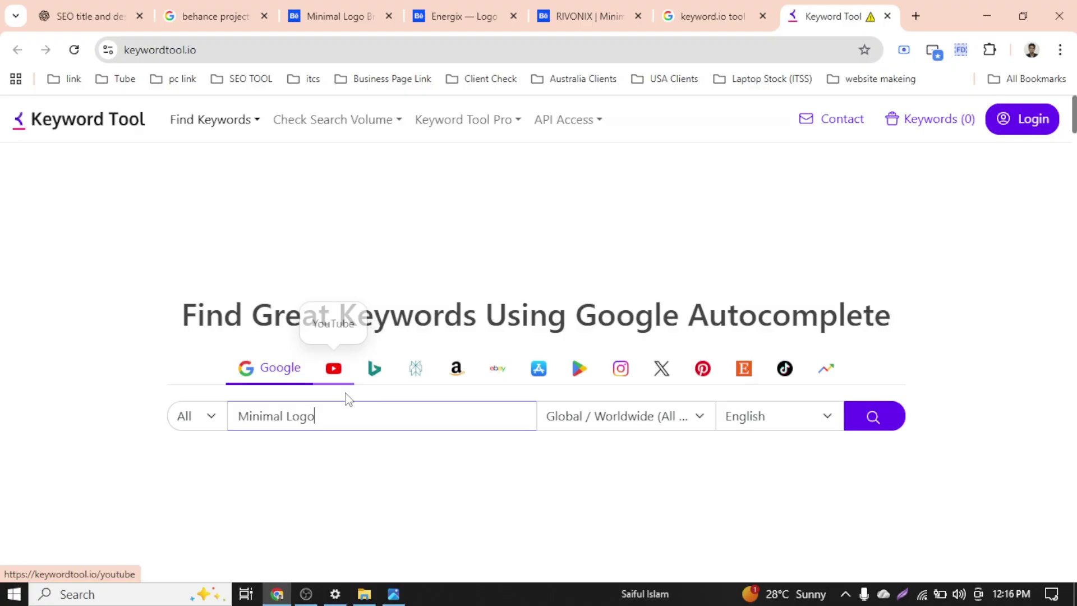
pyautogui.click(664, 414)
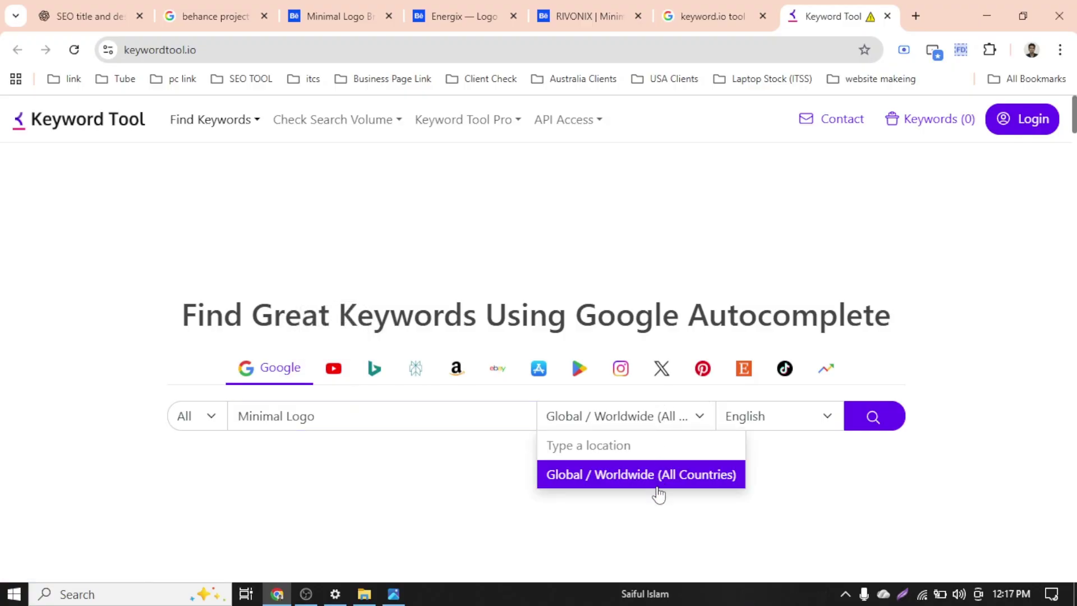
pyautogui.click(690, 246)
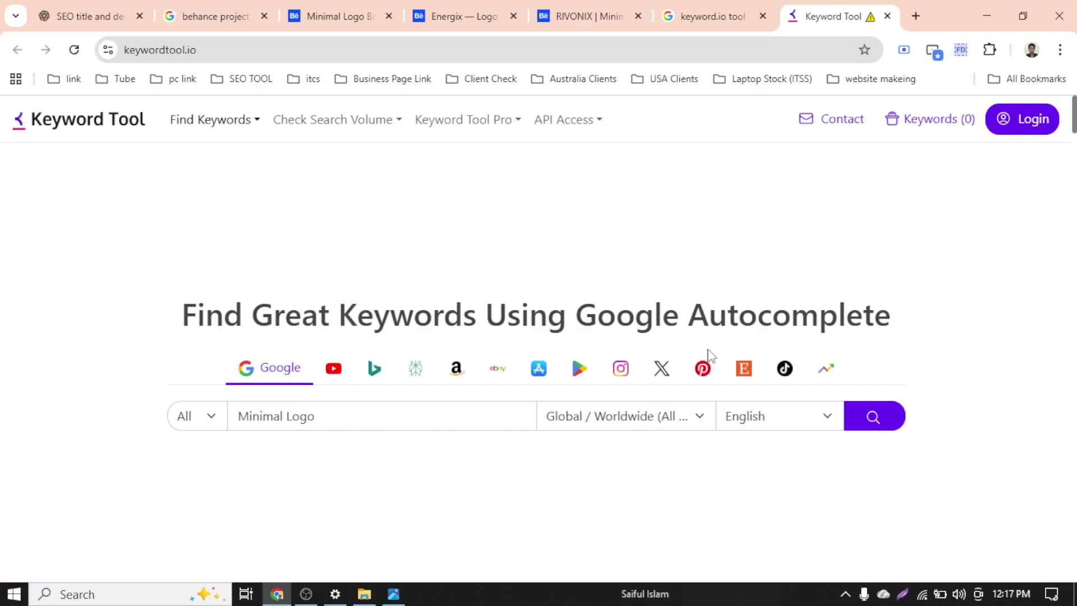
pyautogui.click(875, 418)
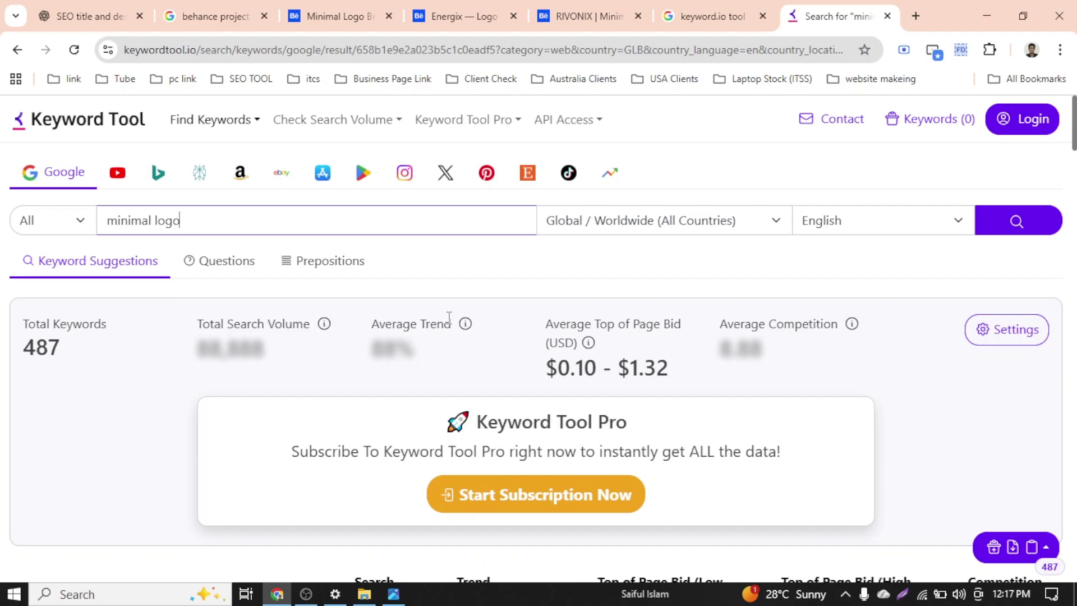
# Examine the list of minimal logo keyword suggestions and its search volume, trend, bid and competition columns
pyautogui.scroll(-5, 449, 316)
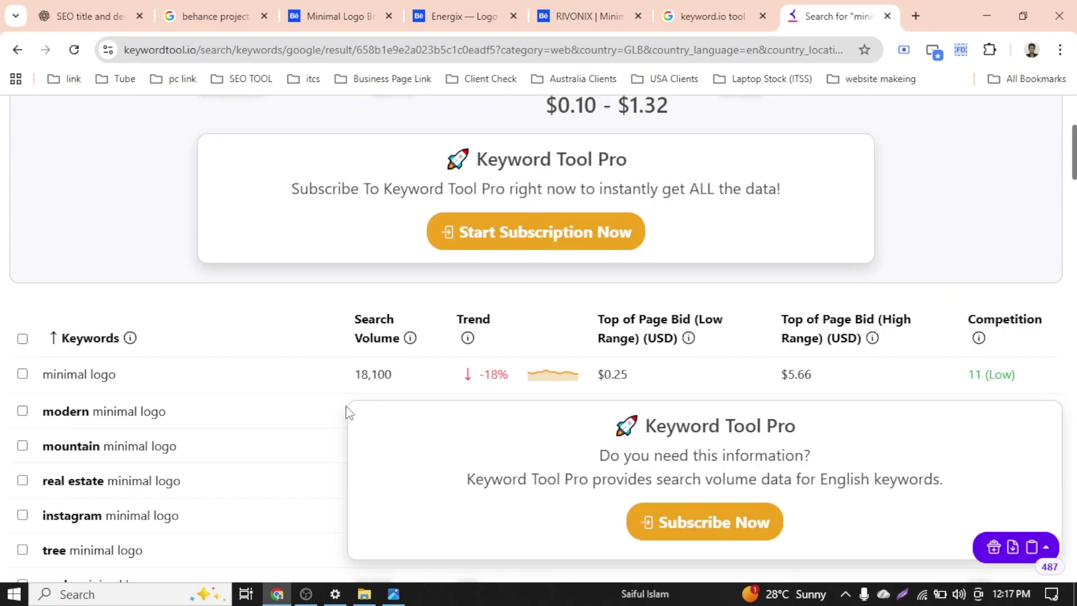
pyautogui.scroll(-5, 240, 399)
pyautogui.scroll(5, 240, 399)
pyautogui.scroll(-2, 537, 338)
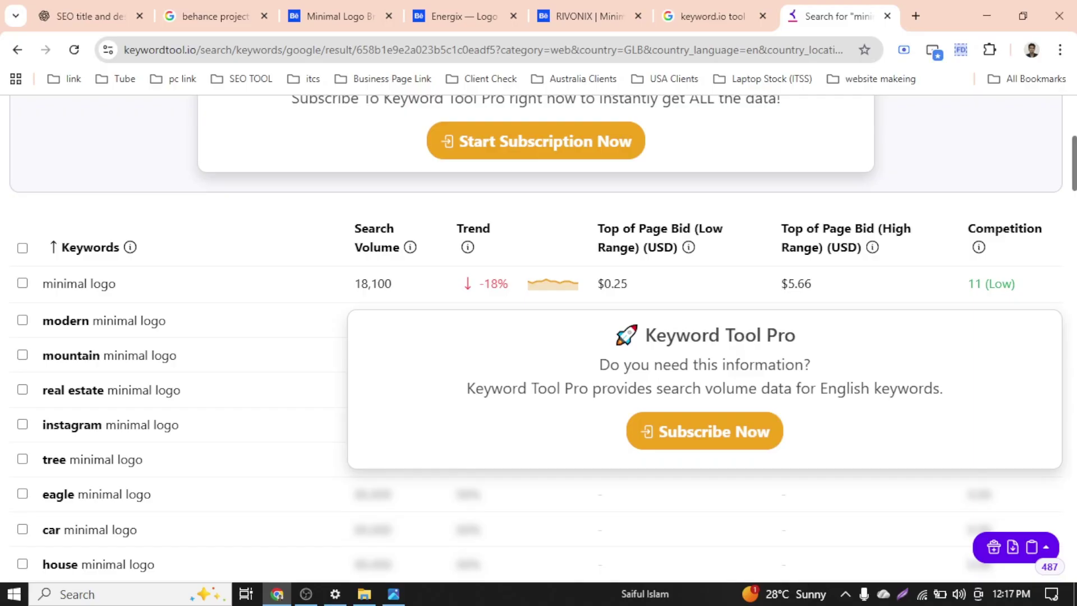
pyautogui.scroll(-3, 538, 339)
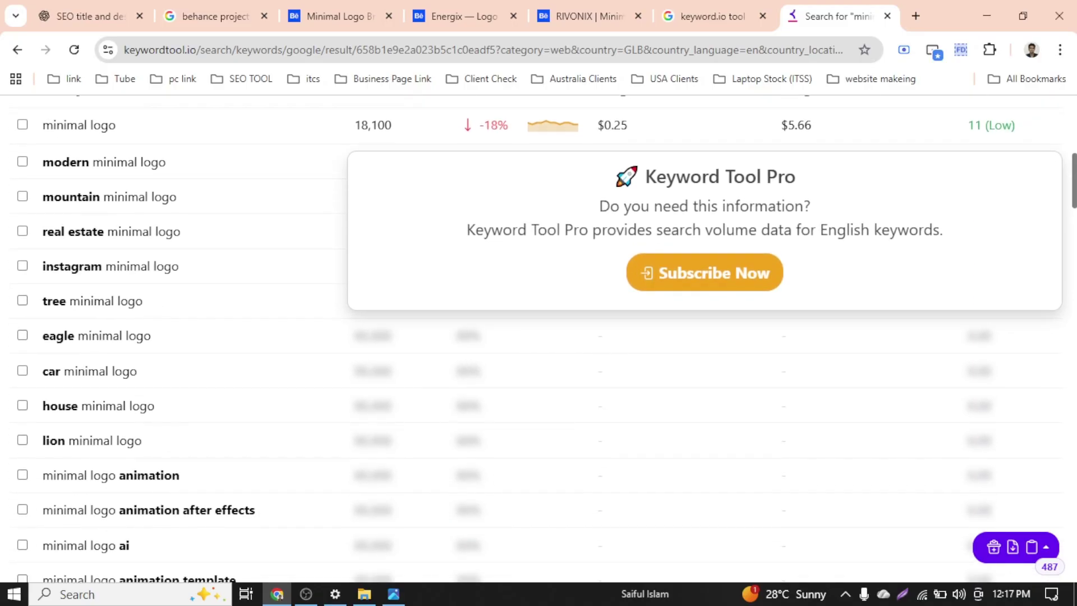
pyautogui.scroll(2, 1066, 194)
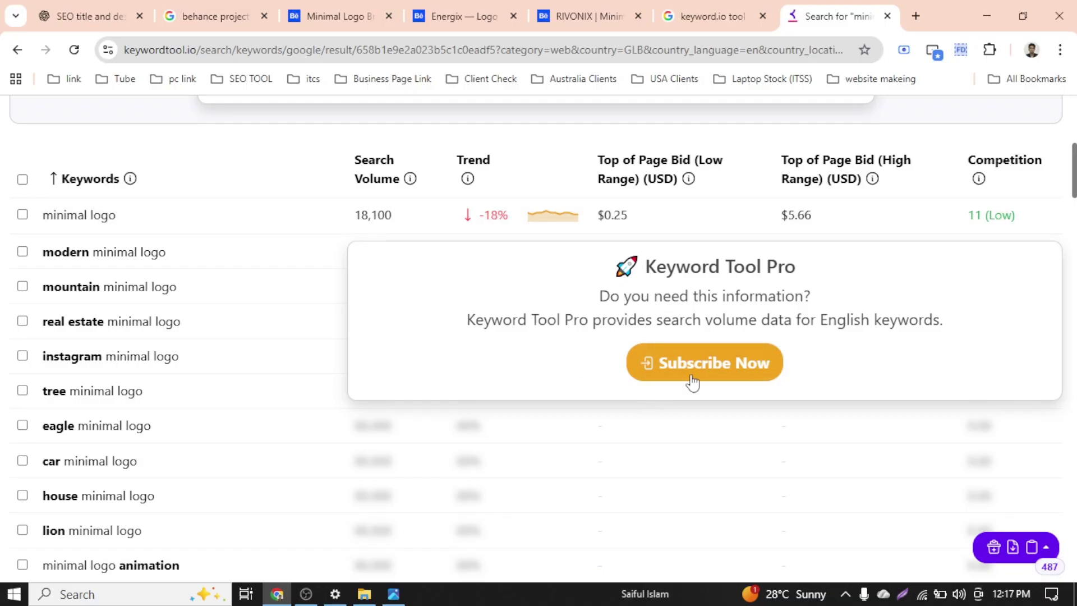
pyautogui.scroll(-14, 180, 306)
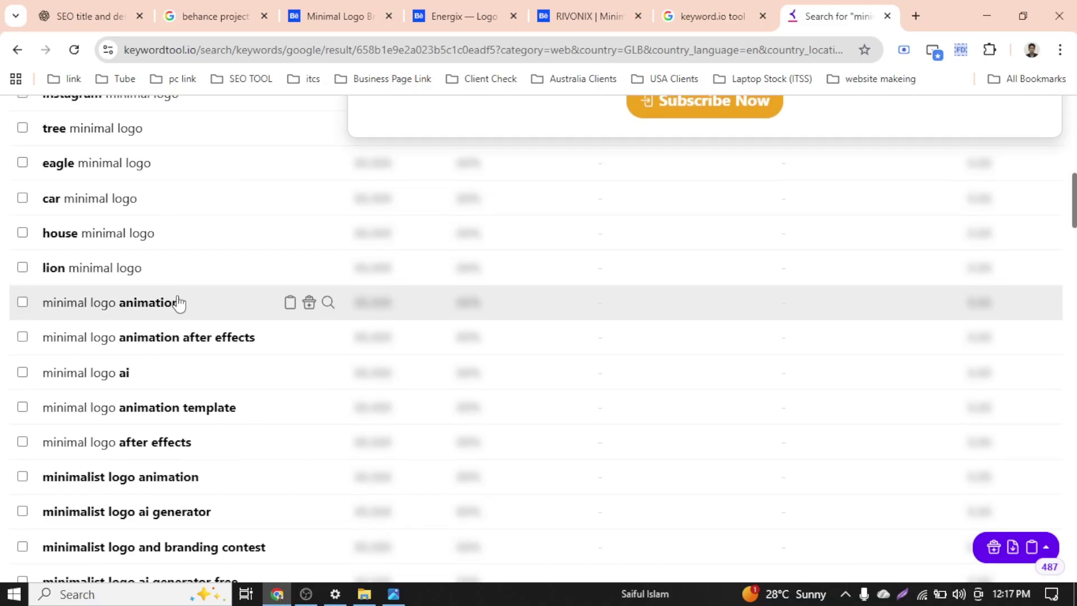
pyautogui.scroll(-15, 180, 307)
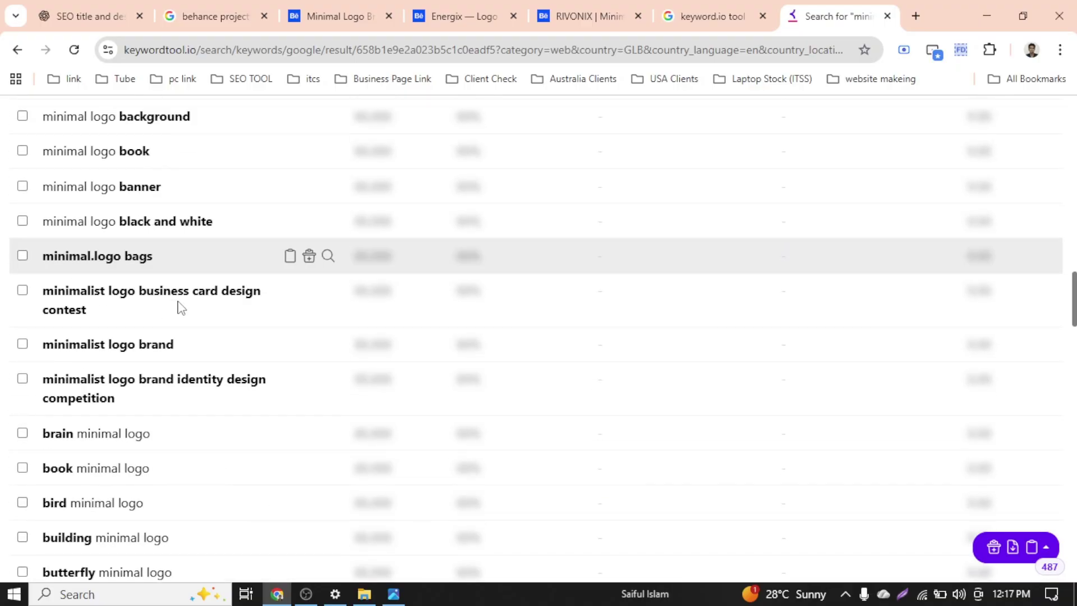
pyautogui.scroll(-20, 180, 308)
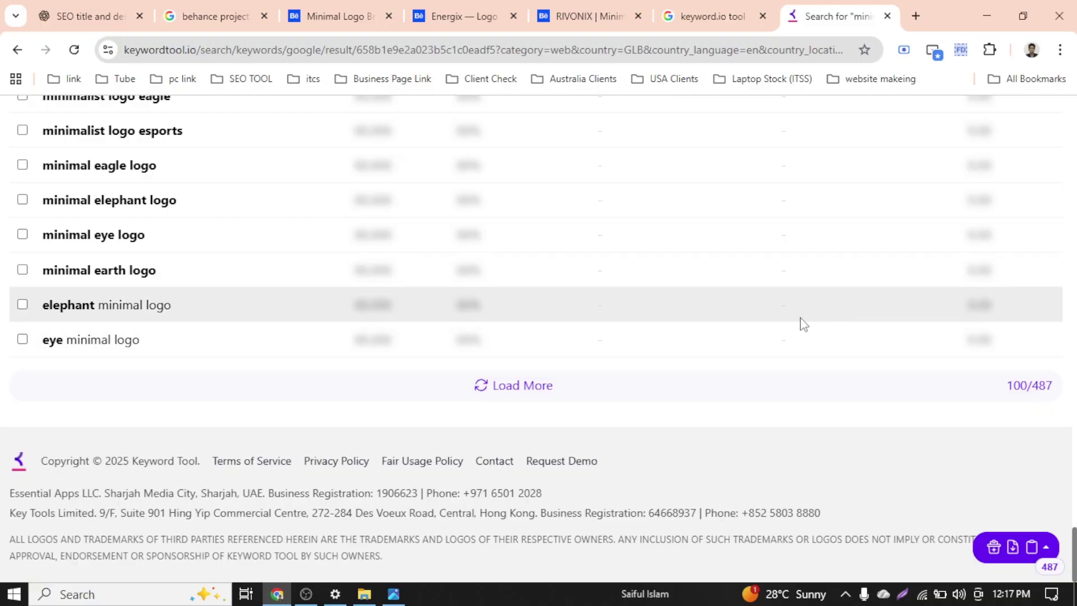
pyautogui.scroll(20, 782, 332)
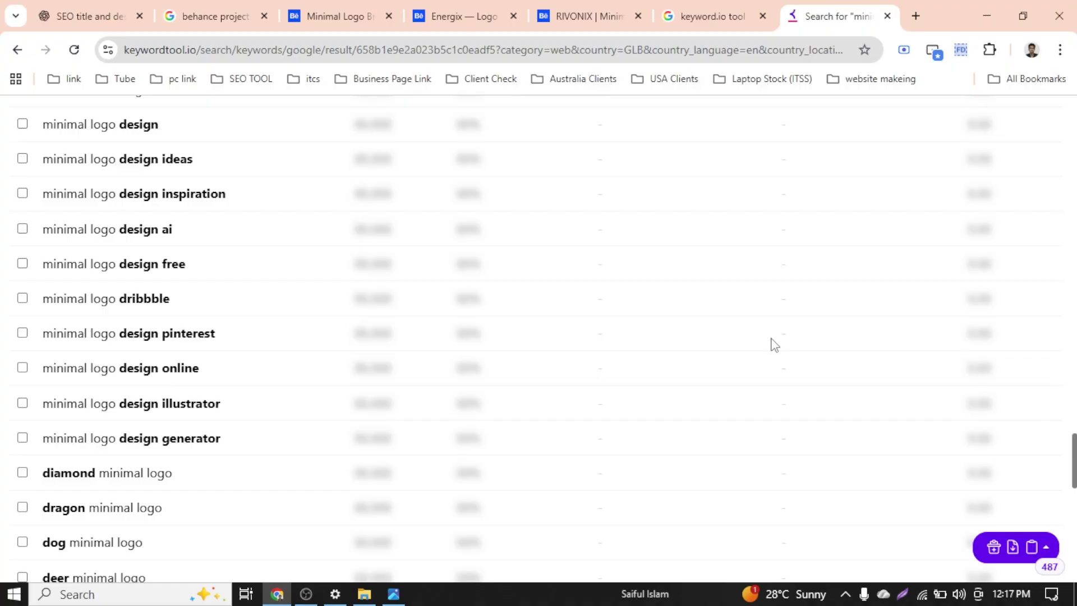
pyautogui.scroll(15, 774, 343)
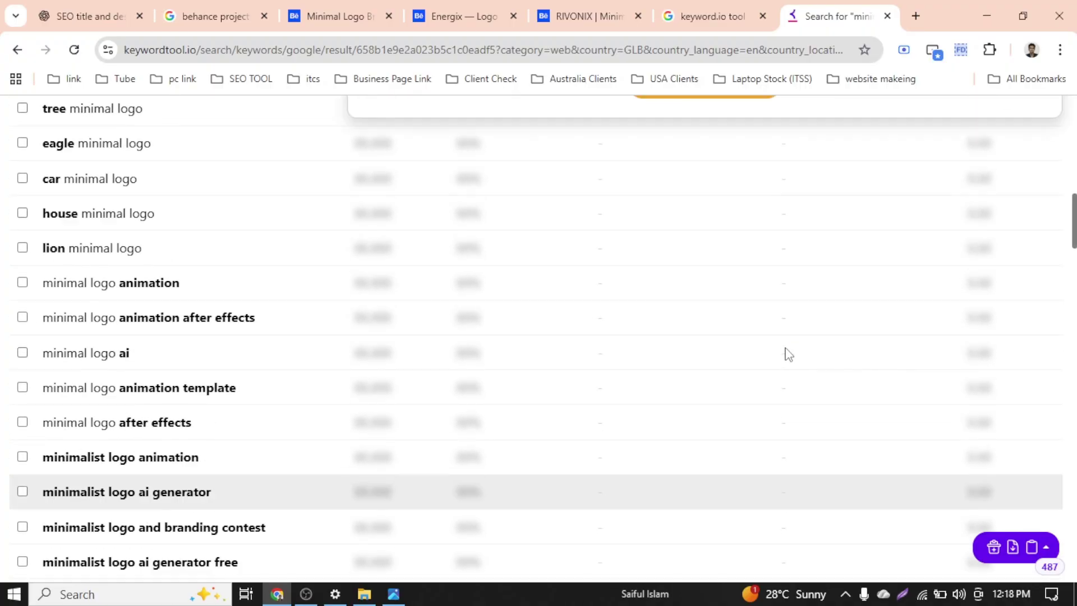
pyautogui.scroll(-5, 788, 353)
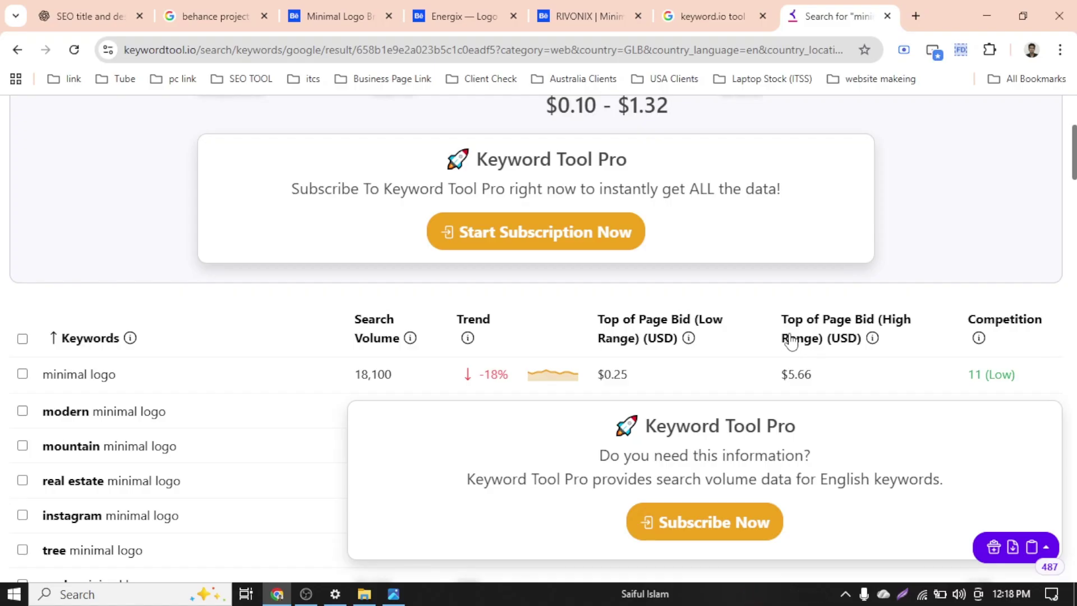
pyautogui.scroll(-5, 791, 341)
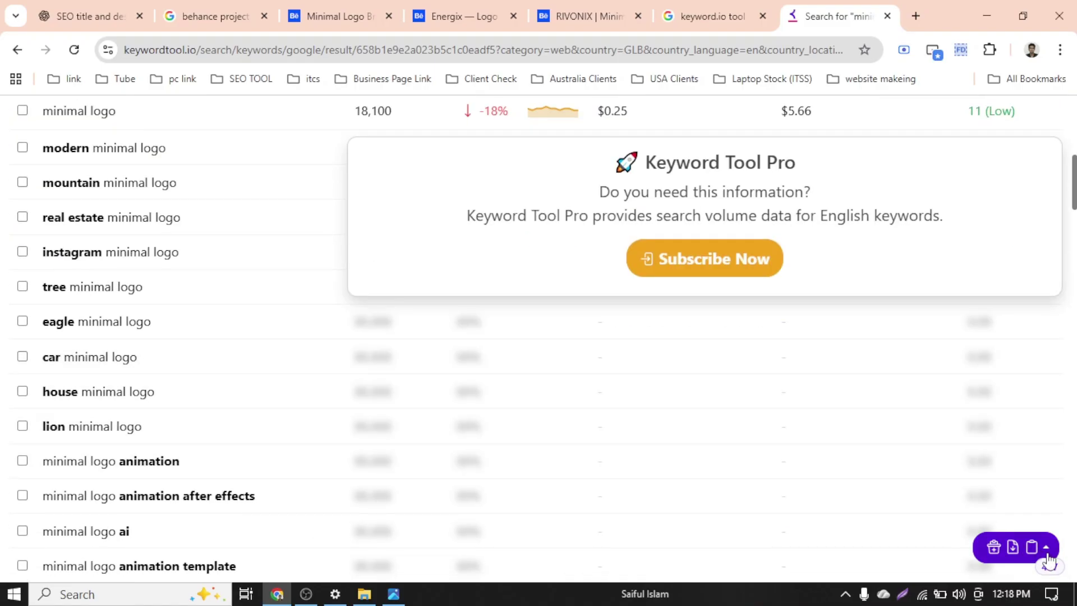
# Look over the basket, export and copy options for the keyword suggestions alongside the results summary
pyautogui.click(1047, 555)
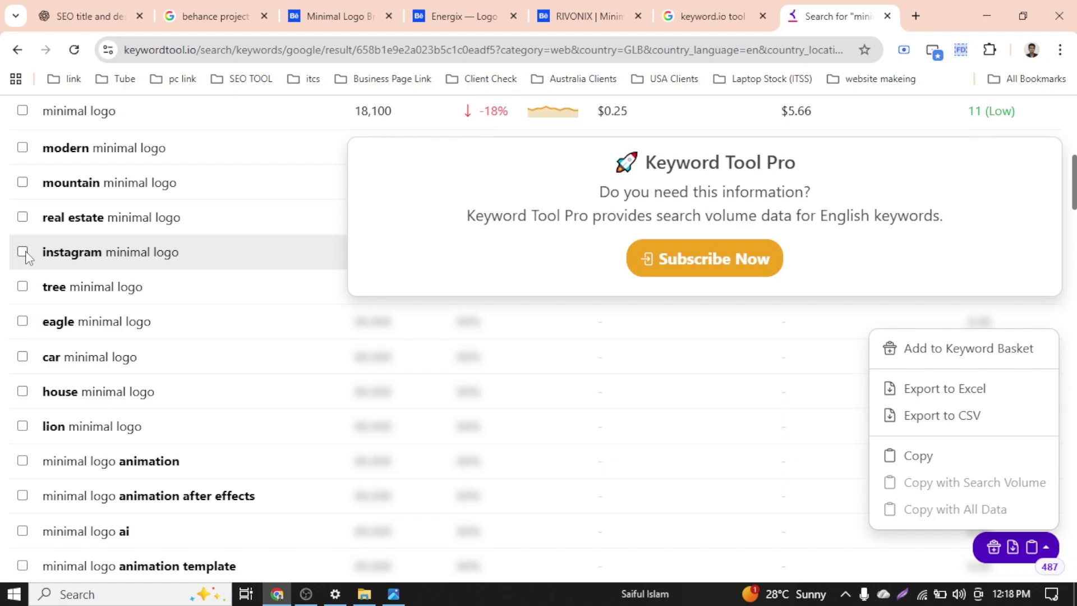
pyautogui.scroll(10, 336, 296)
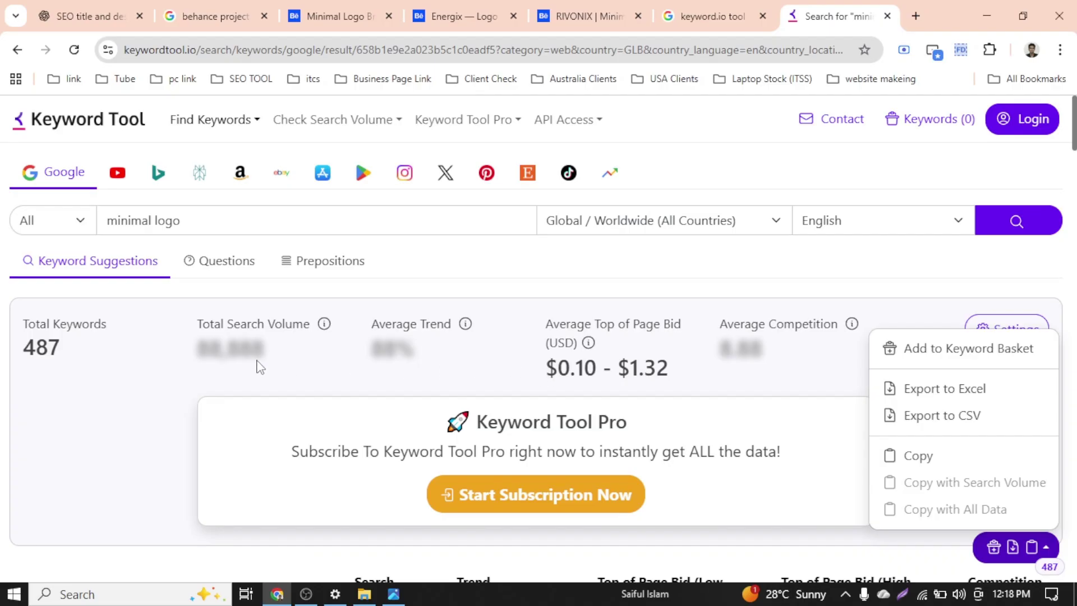
pyautogui.scroll(-5, 589, 345)
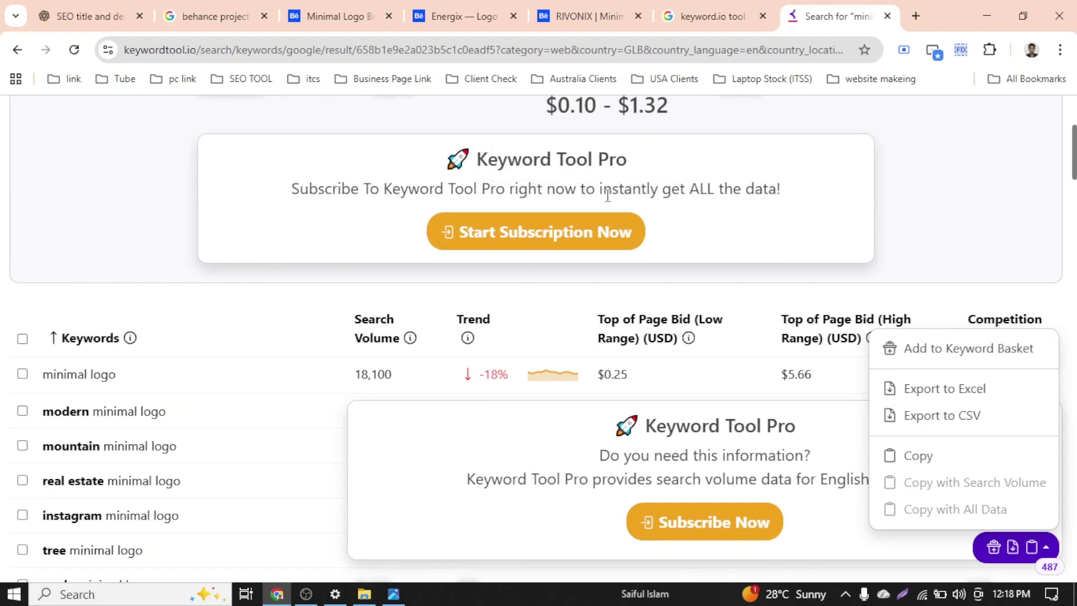
pyautogui.scroll(5, 594, 291)
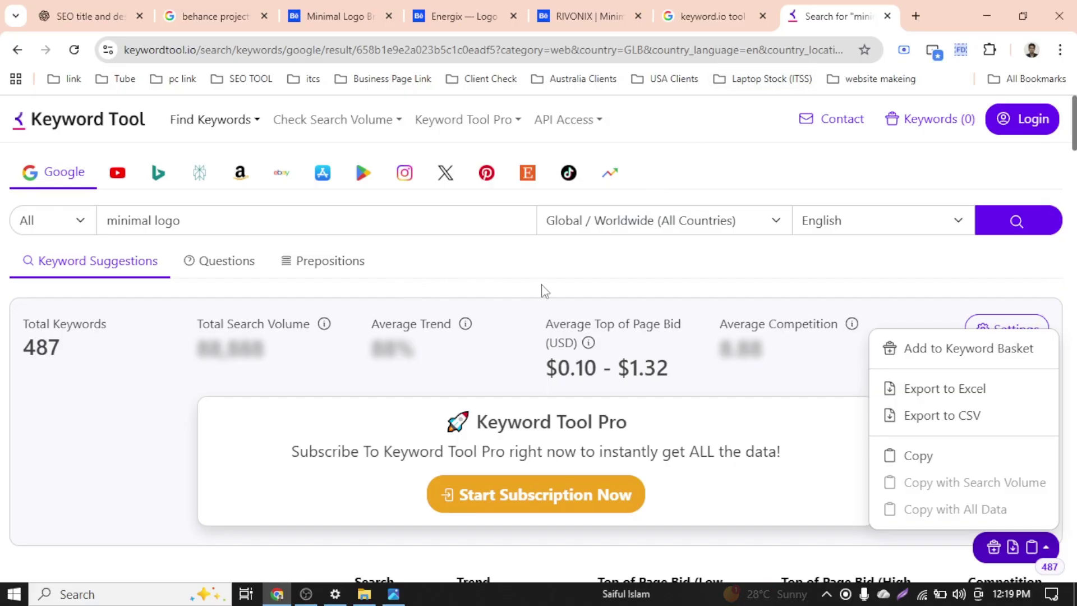
pyautogui.click(1031, 548)
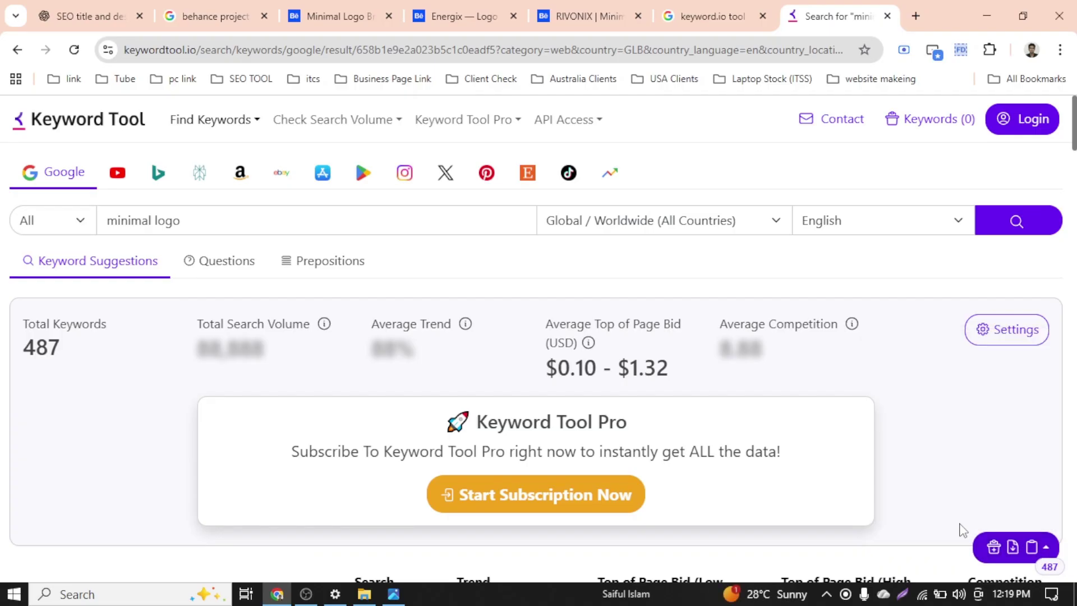
pyautogui.click(1032, 549)
# Open Word with a new blank document and paste the copied phrase "Minimal Logo" into it
pyautogui.press('super')
pyautogui.click(696, 138)
pyautogui.click(121, 598)
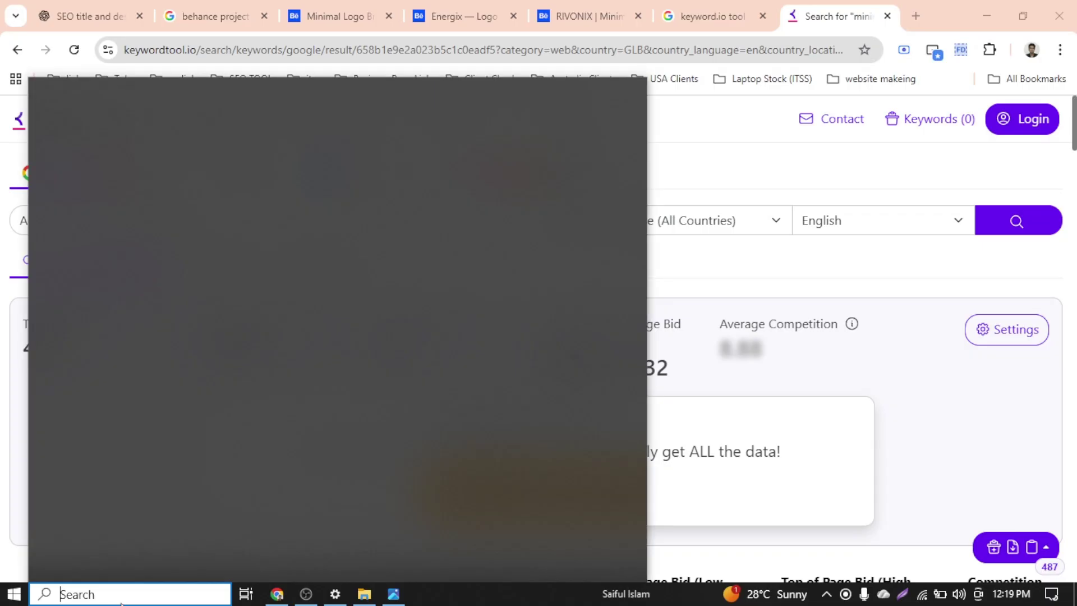
pyautogui.write('word')
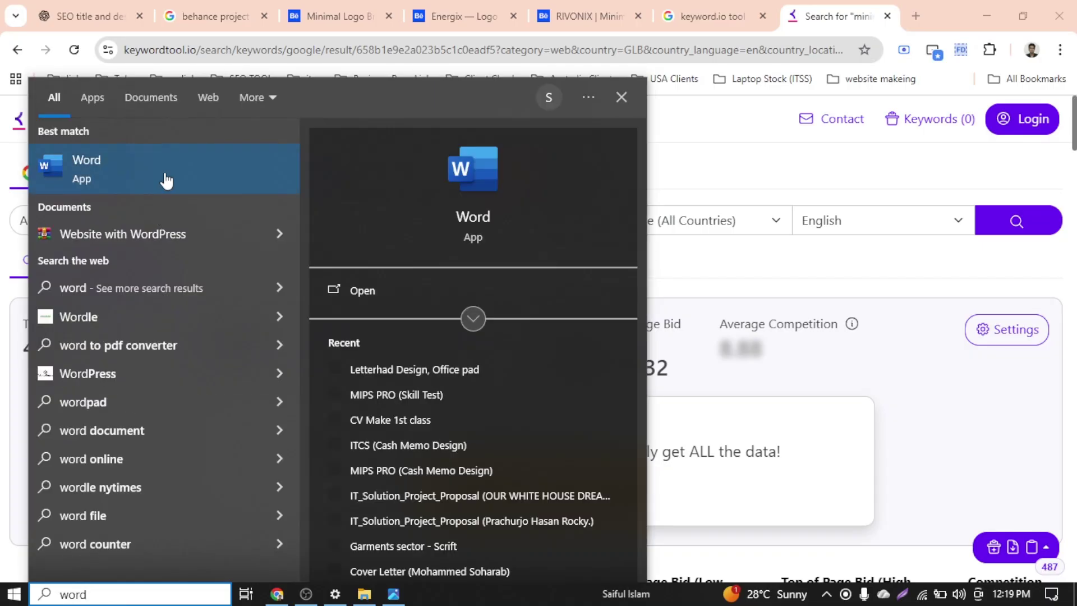
pyautogui.click(165, 175)
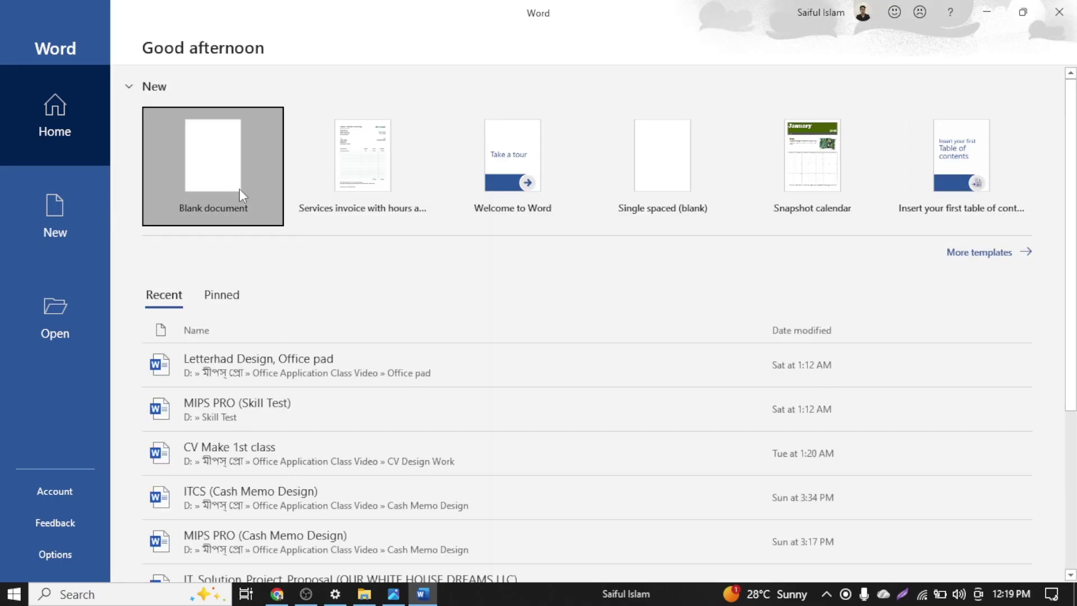
pyautogui.click(240, 192)
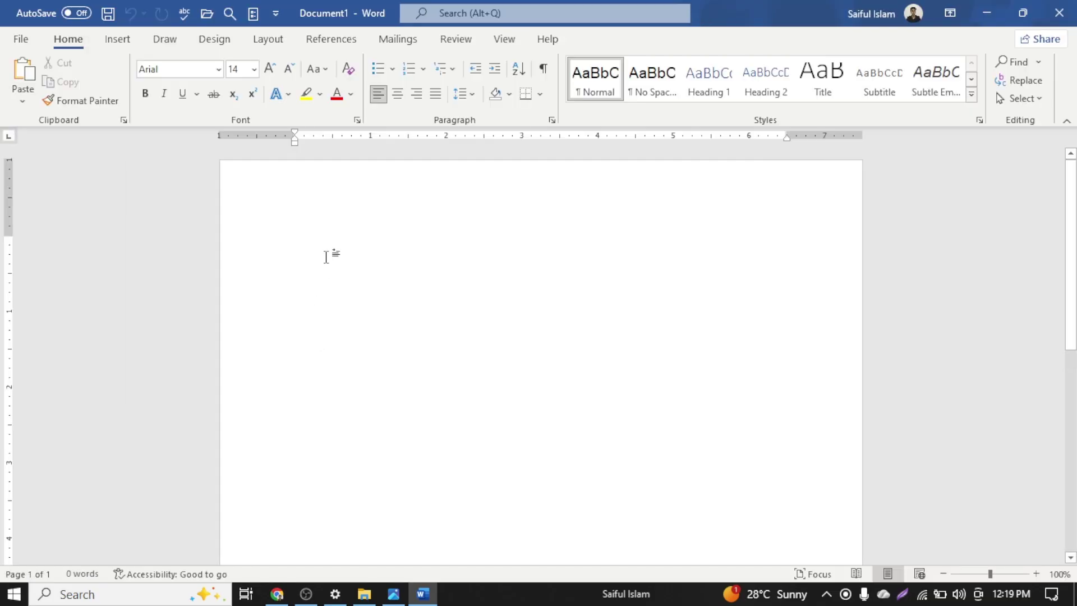
pyautogui.write('Minimal Logo')
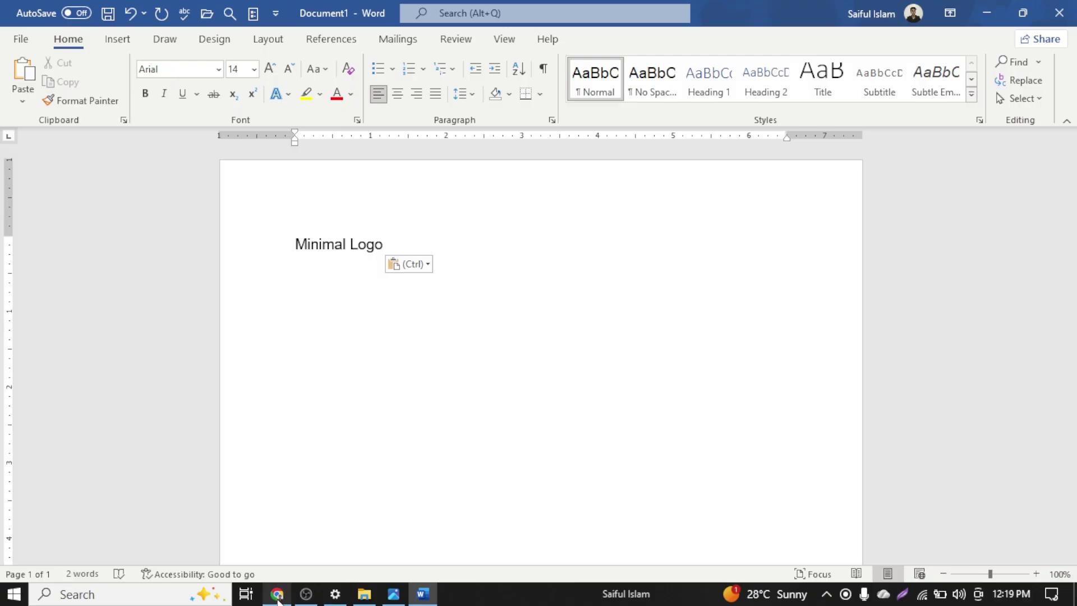
# Switch back to Keyword Tool in Chrome and copy all the minimal logo keyword suggestions without their data
pyautogui.click(278, 601)
pyautogui.click(1031, 548)
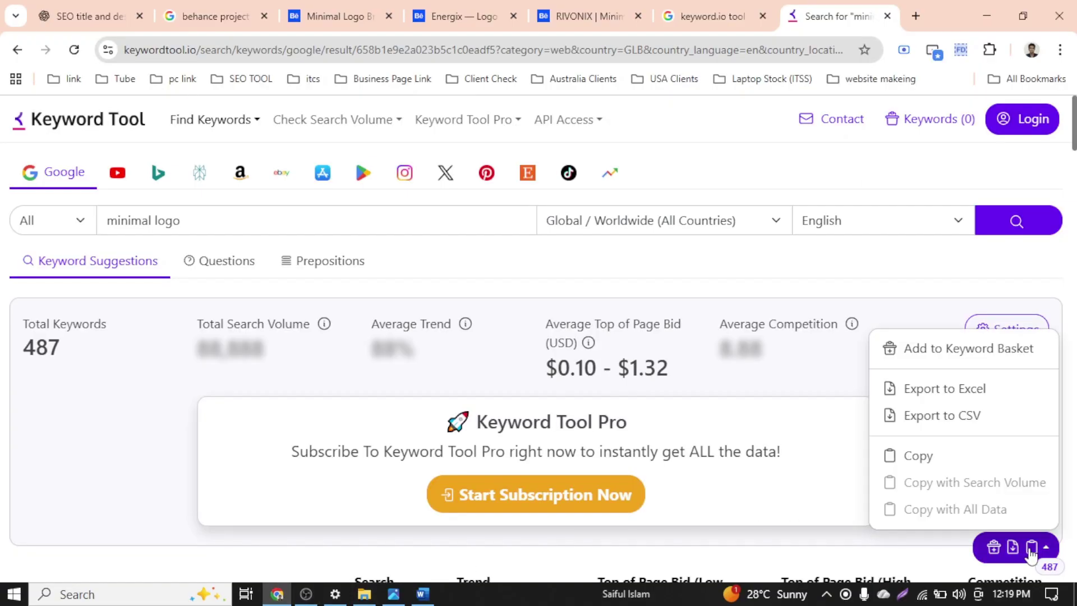
pyautogui.click(948, 461)
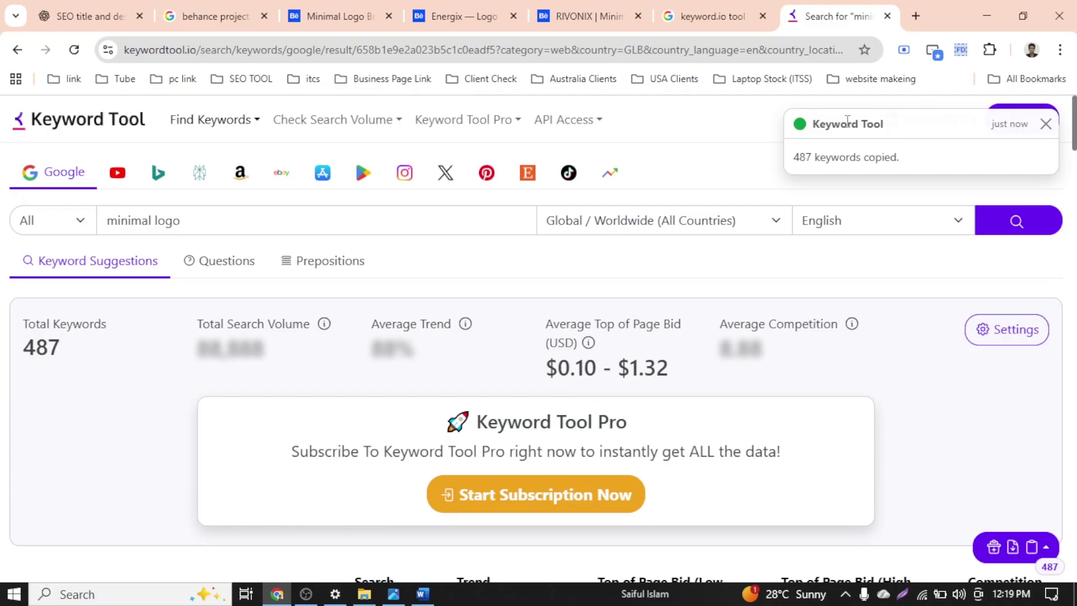
pyautogui.scroll(-5, 286, 361)
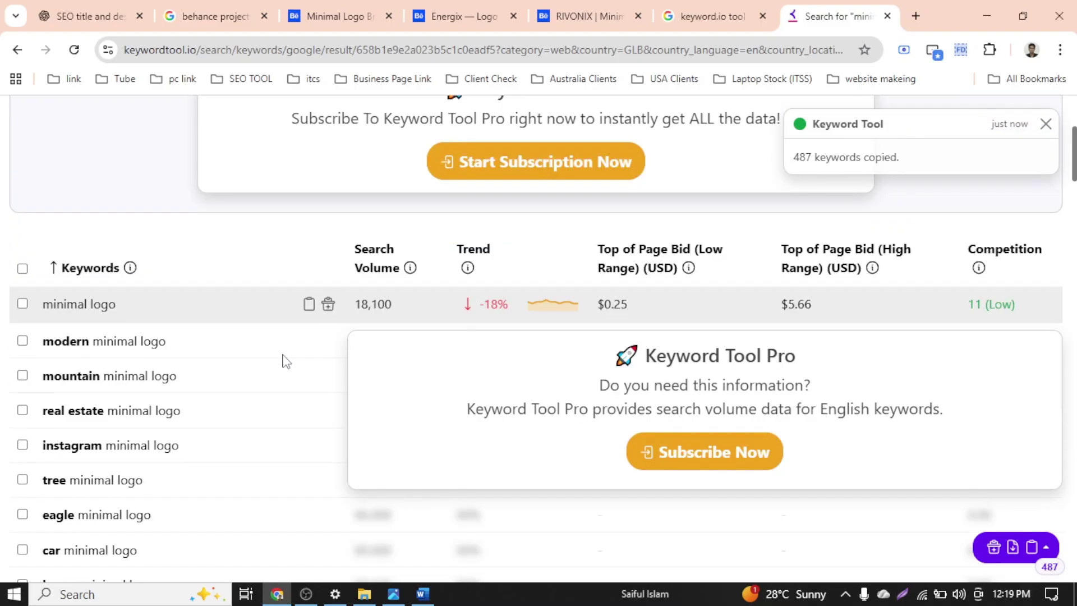
# Switch to Word, delete the "Minimal Logo" text and paste the copied keyword suggestions into the document
pyautogui.scroll(-3, 286, 361)
pyautogui.click(423, 593)
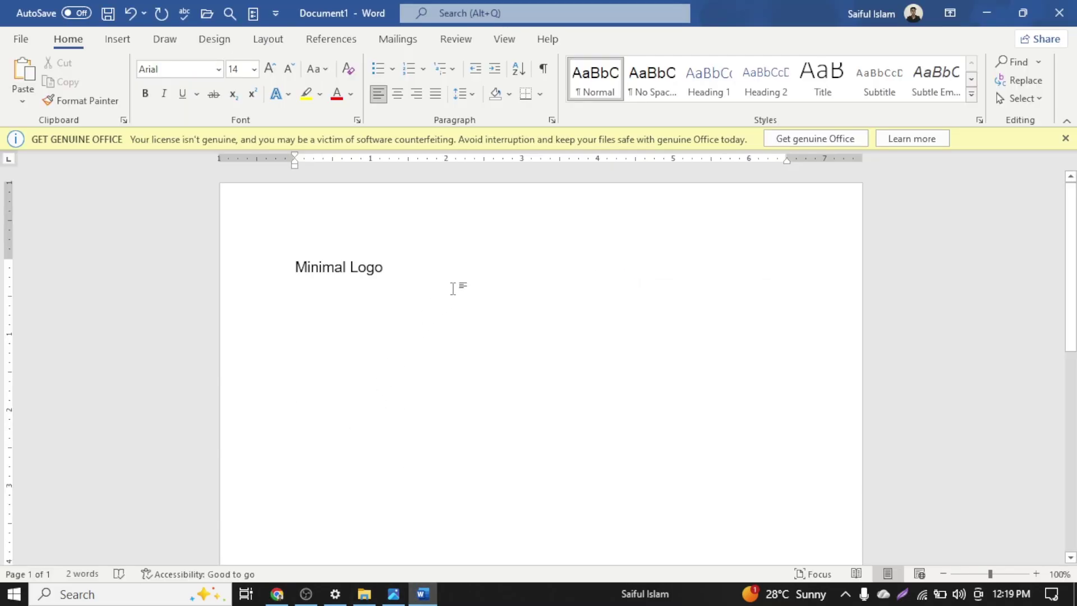
pyautogui.press('BackSpace')
pyautogui.press('BackSpace')
pyautogui.press('BackSpace')
pyautogui.press('BackSpace')
pyautogui.press('BackSpace')
pyautogui.press('BackSpace')
pyautogui.press('BackSpace')
pyautogui.press('BackSpace')
pyautogui.press('BackSpace')
pyautogui.press('BackSpace')
pyautogui.press('BackSpace')
pyautogui.press('BackSpace')
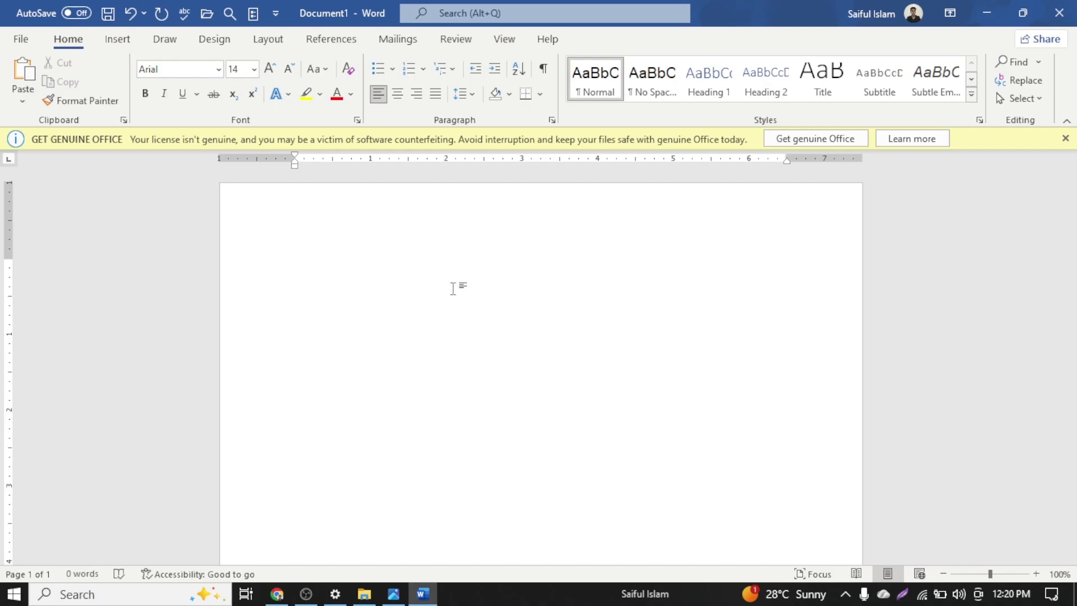
pyautogui.hotkey('ctrl', 'v')
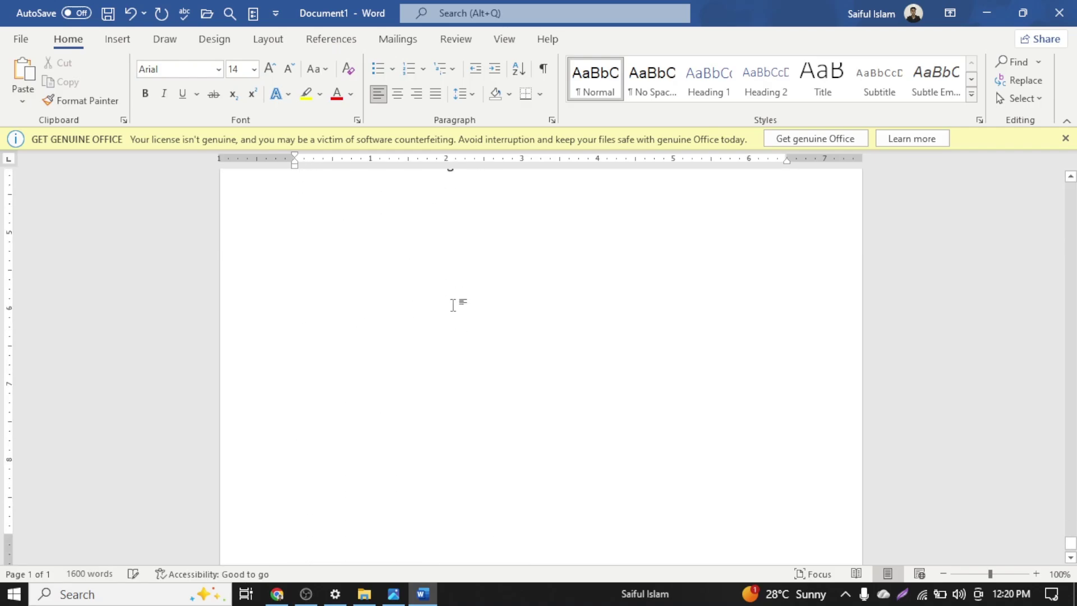
# Select the whole keyword list and replace every paragraph mark (^p) with a comma and a space
pyautogui.scroll(20, 453, 305)
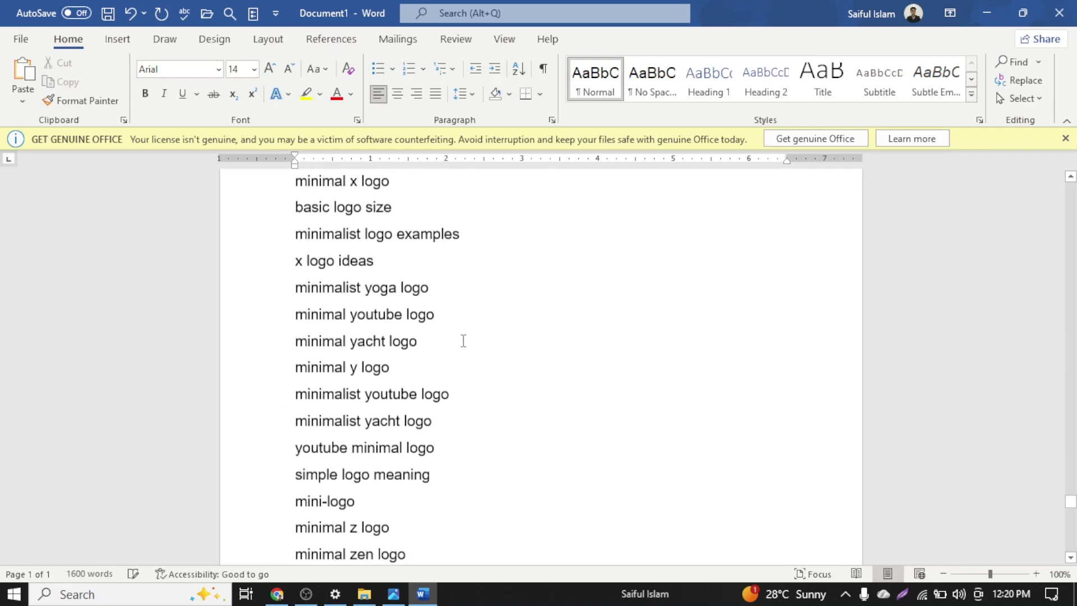
pyautogui.hotkey('ctrl', 'a')
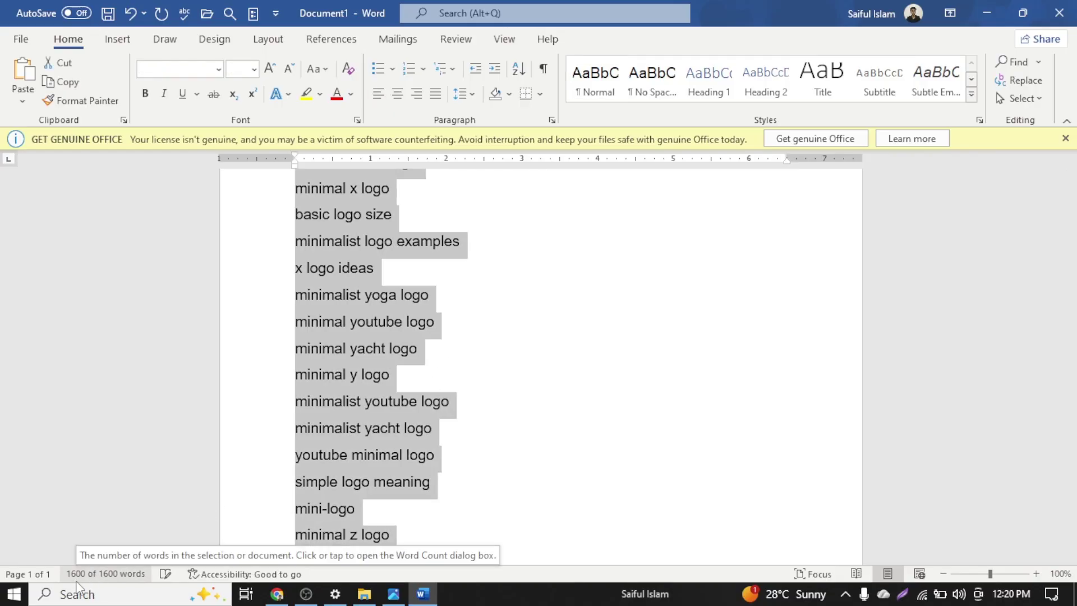
pyautogui.scroll(-10, 488, 435)
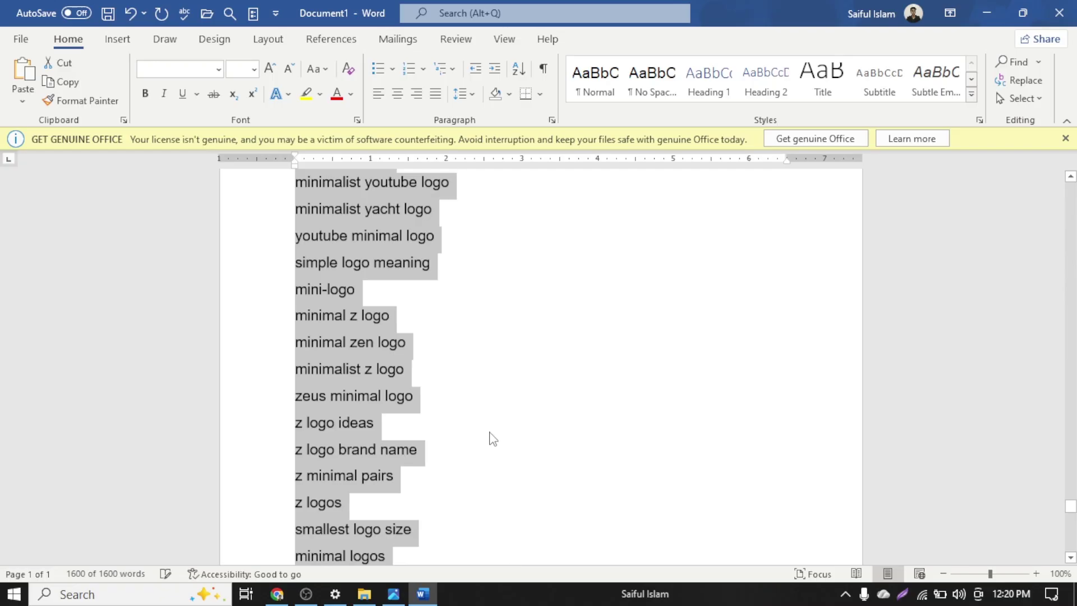
pyautogui.scroll(-20, 491, 446)
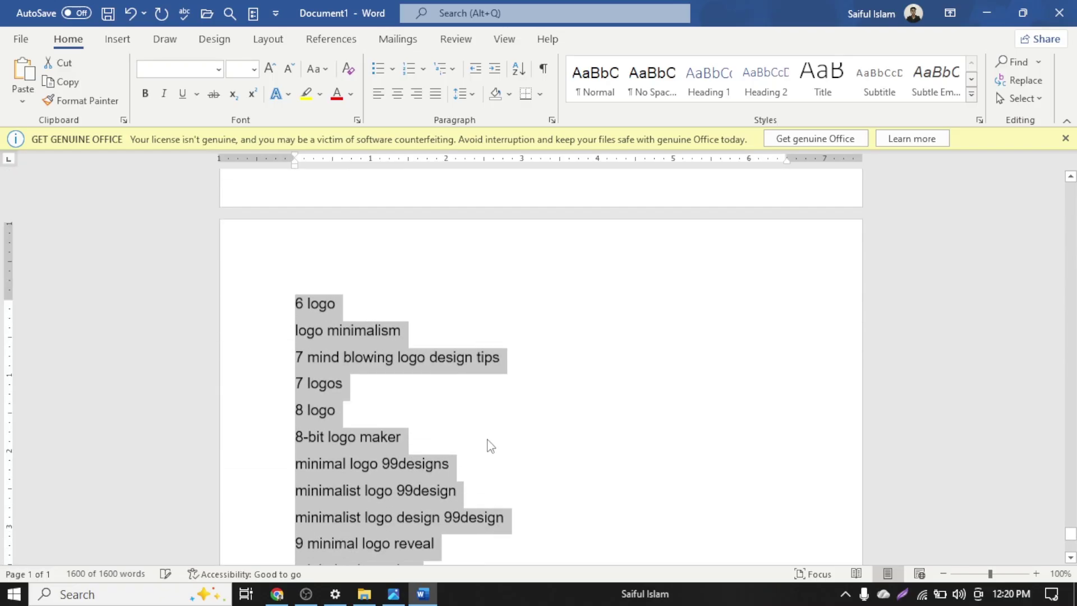
pyautogui.scroll(-20, 489, 445)
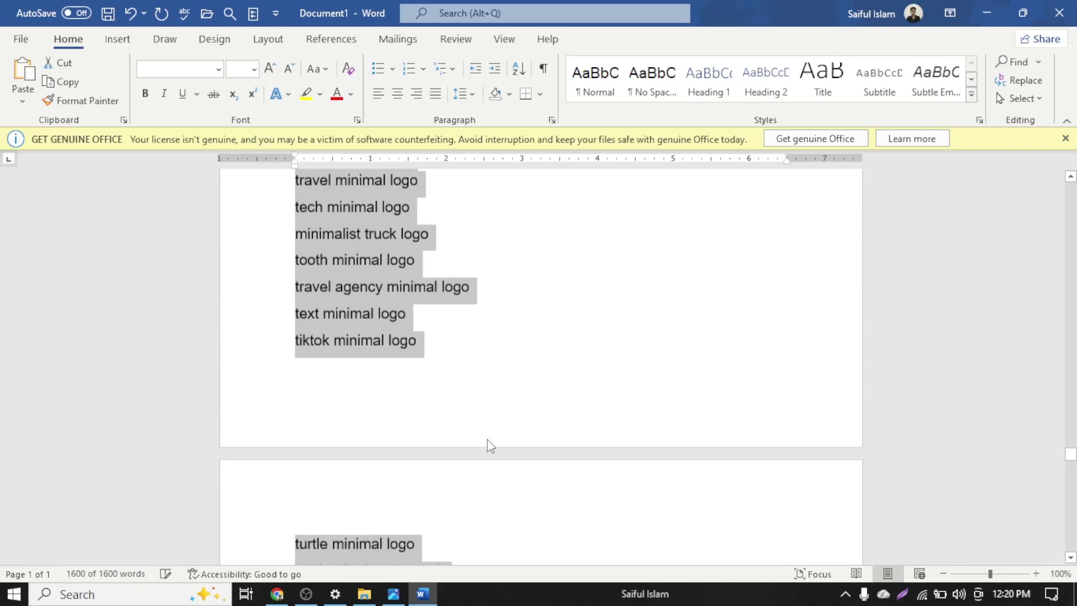
pyautogui.scroll(15, 488, 444)
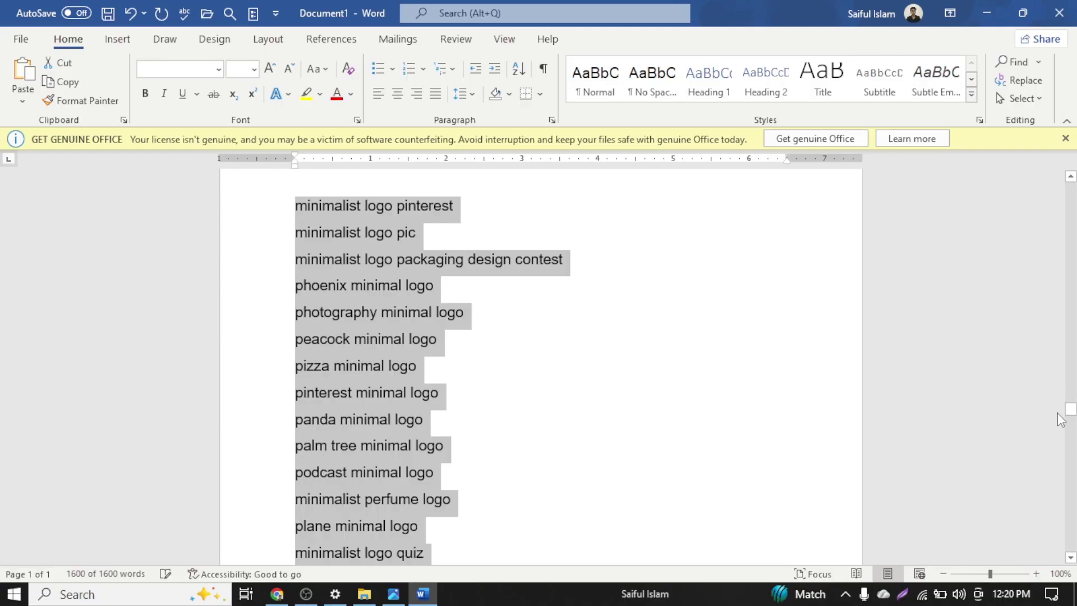
pyautogui.moveTo(1070, 413); pyautogui.dragTo(1071, 190)
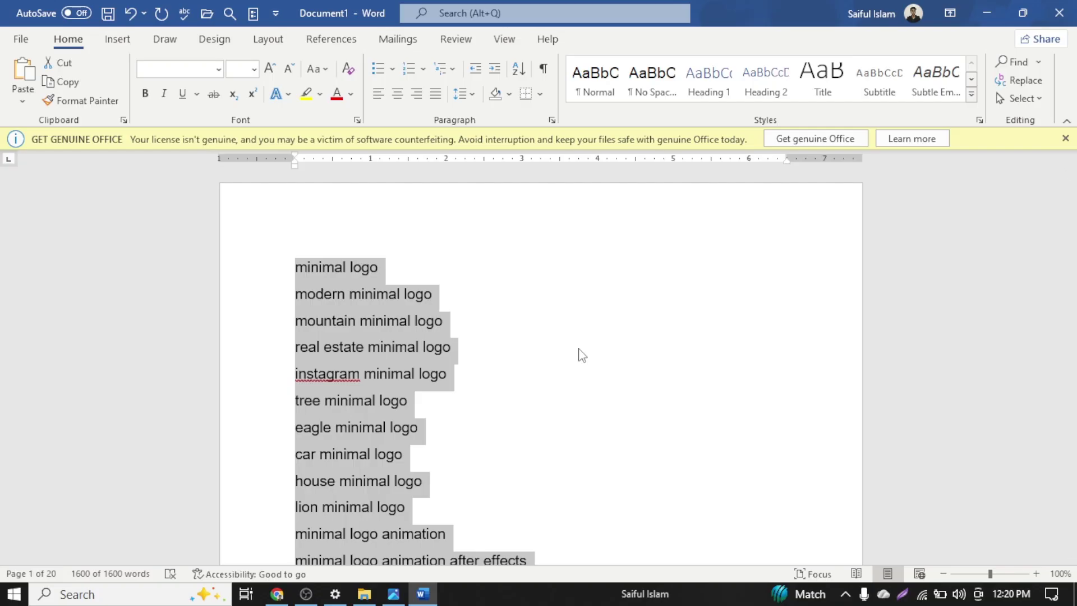
pyautogui.hotkey('ctrl', 'h')
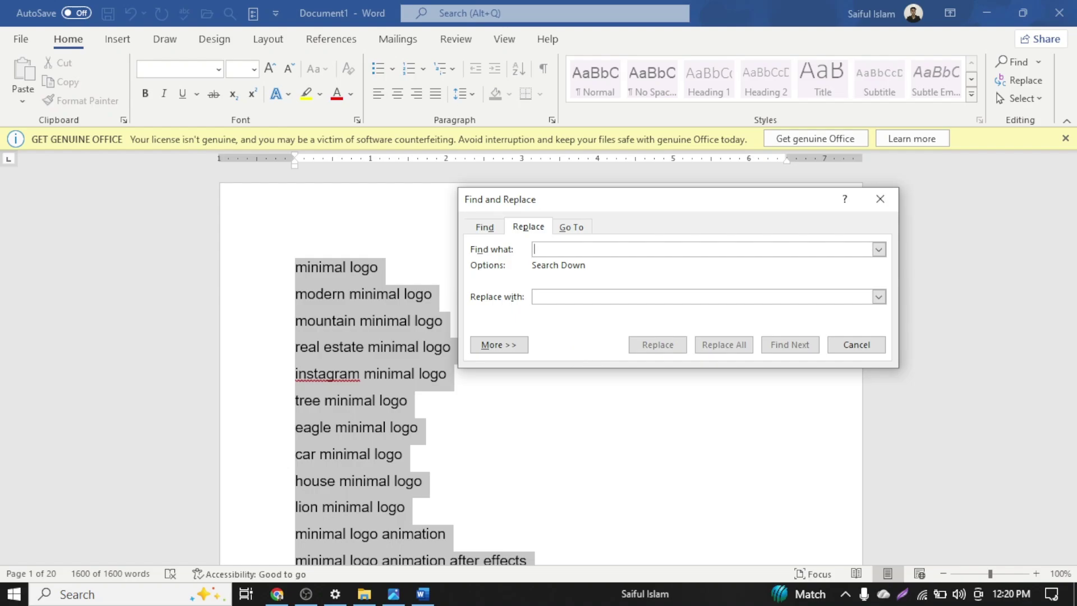
pyautogui.write('^p')
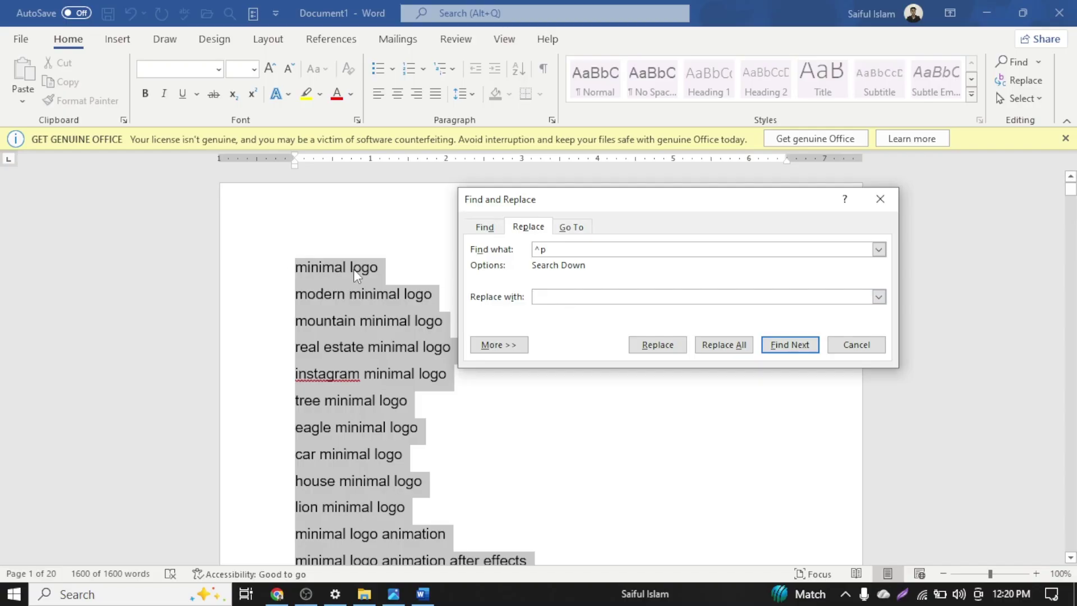
pyautogui.write(',')
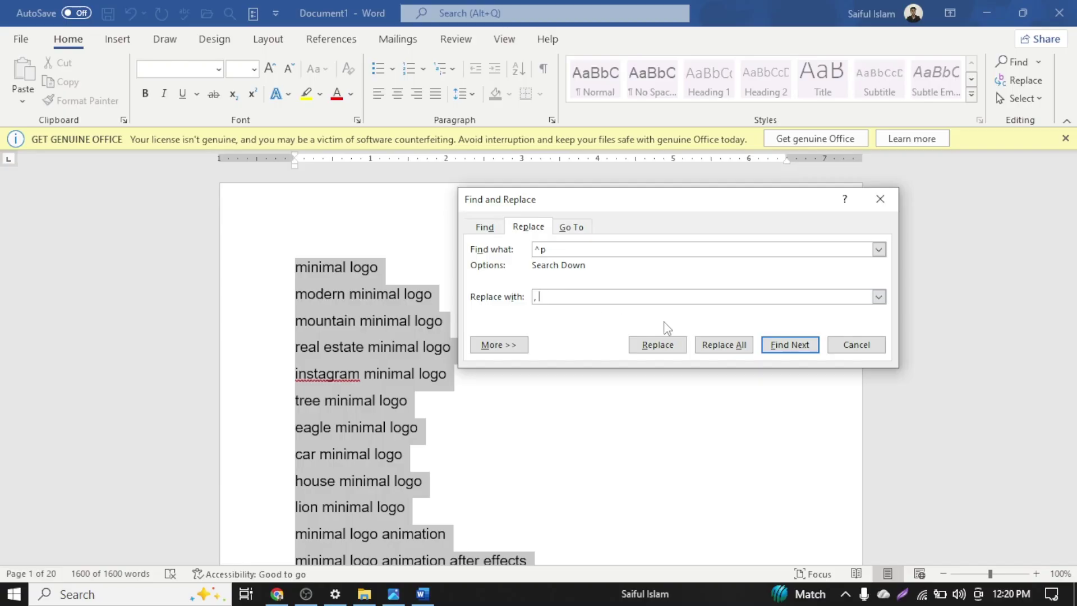
pyautogui.click(722, 345)
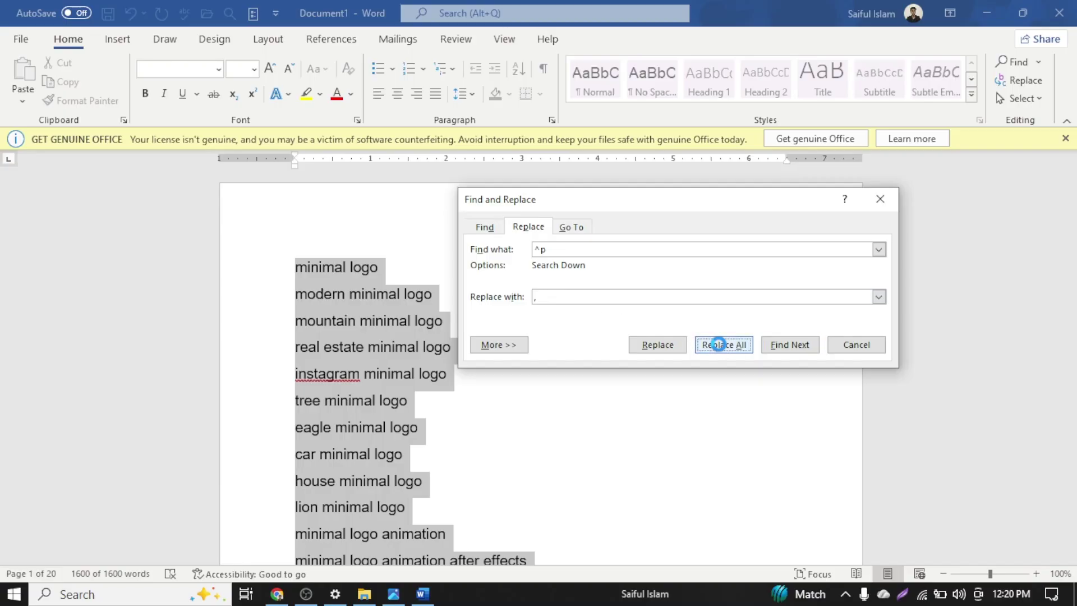
pyautogui.click(511, 347)
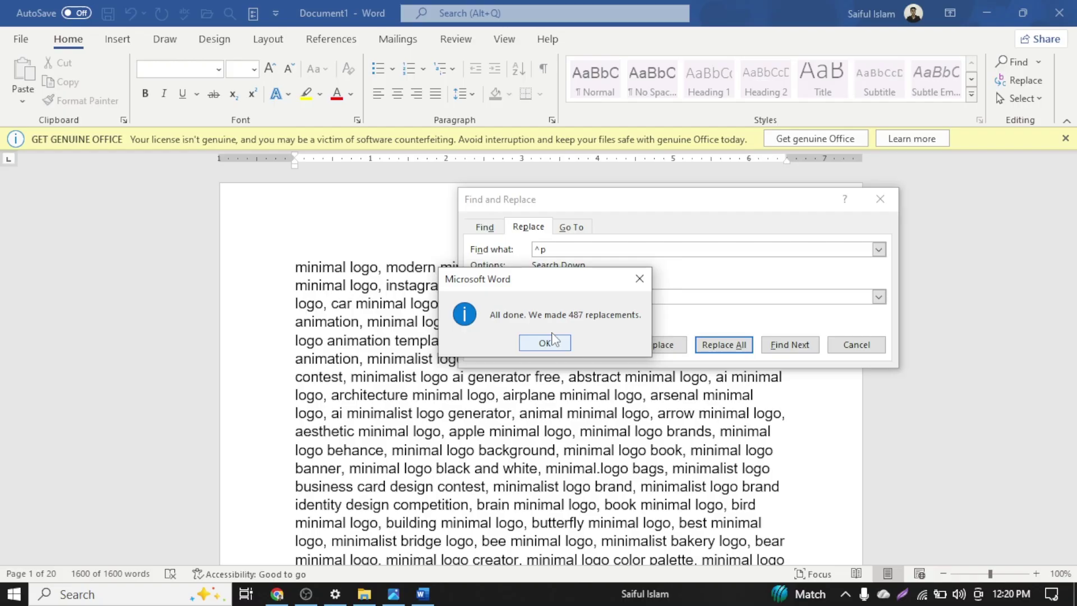
pyautogui.click(543, 342)
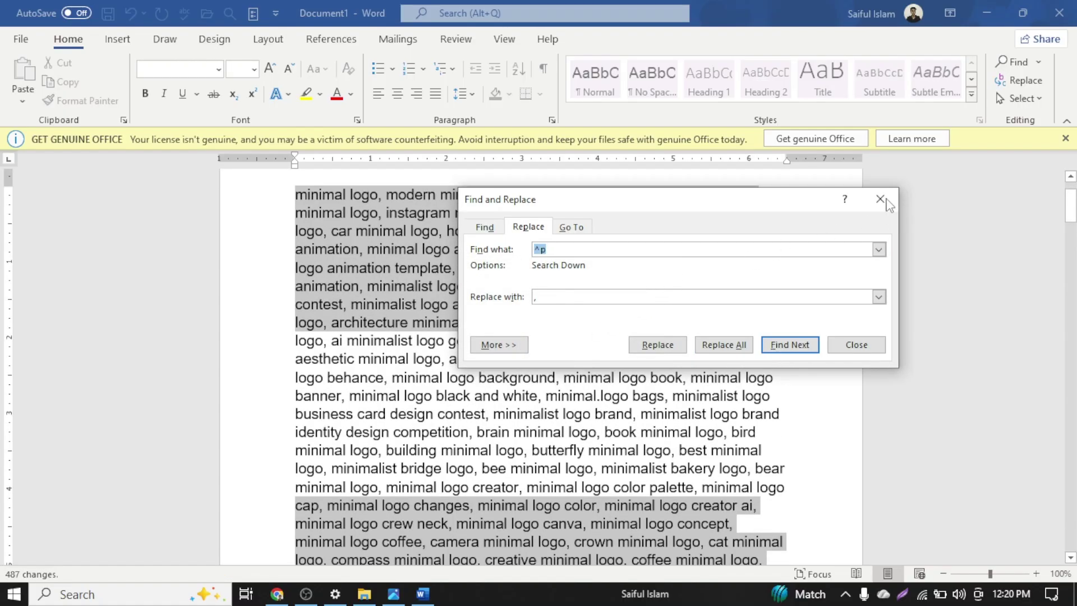
pyautogui.click(880, 200)
pyautogui.scroll(2, 772, 285)
pyautogui.click(784, 262)
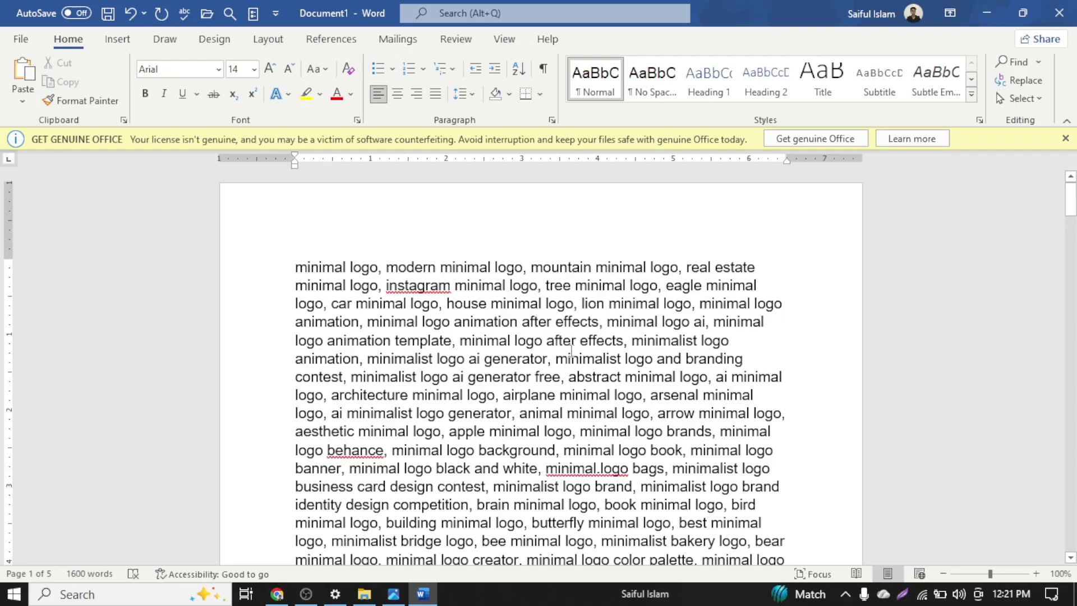
# Switch to Keyword Tool in Chrome and review the minimal logo suggestions and the results summary
pyautogui.click(289, 596)
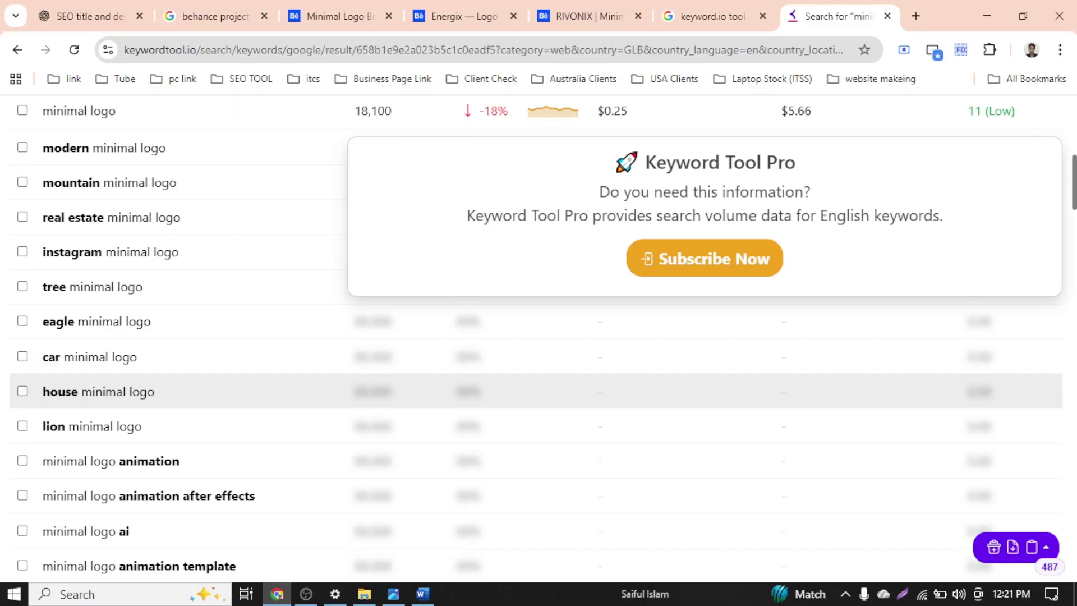
pyautogui.scroll(2, 188, 368)
pyautogui.scroll(3, 188, 368)
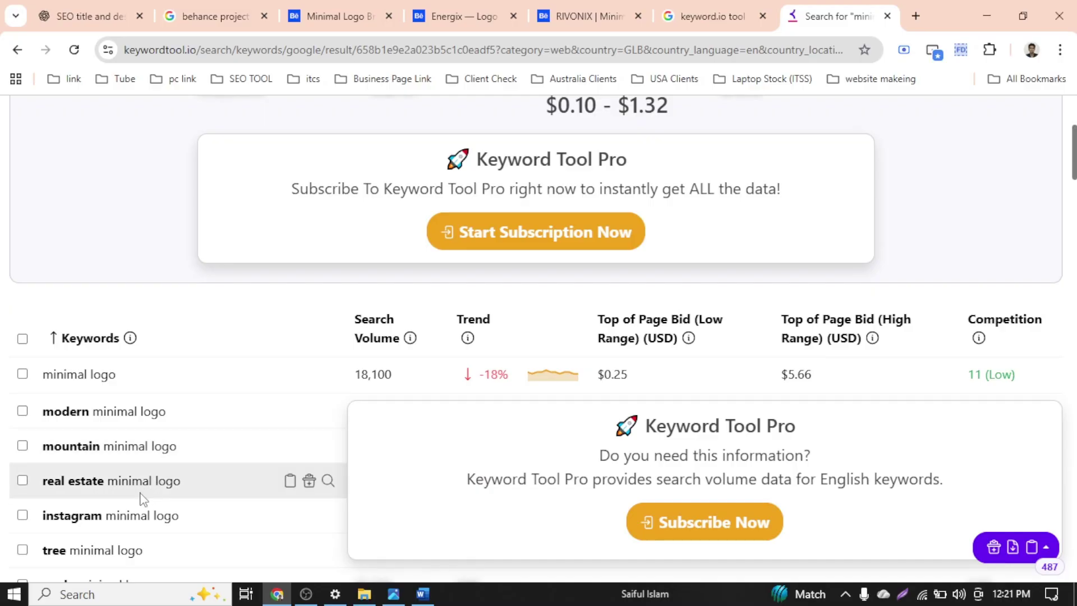
pyautogui.scroll(-4, 141, 499)
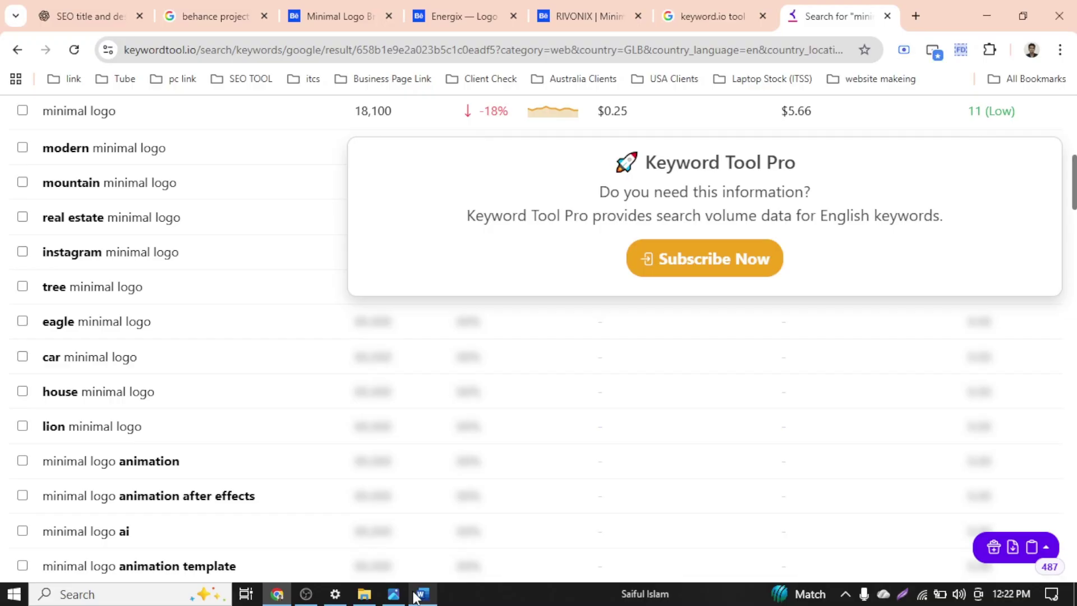
pyautogui.scroll(10, 581, 260)
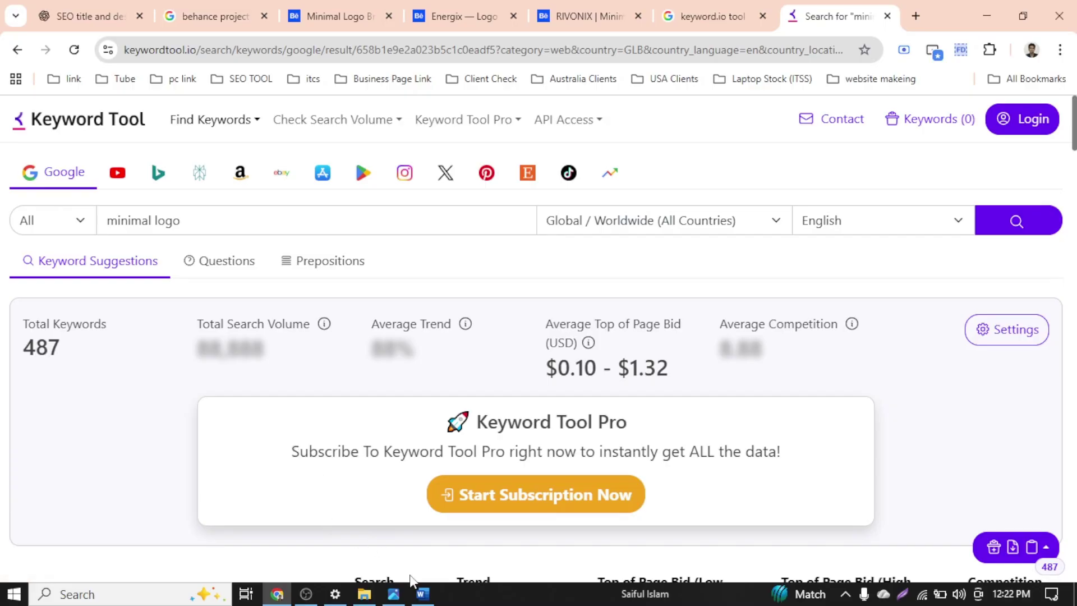
# Return to Word and look through the comma-separated keywords across the document's pages
pyautogui.click(423, 594)
pyautogui.scroll(-15, 644, 385)
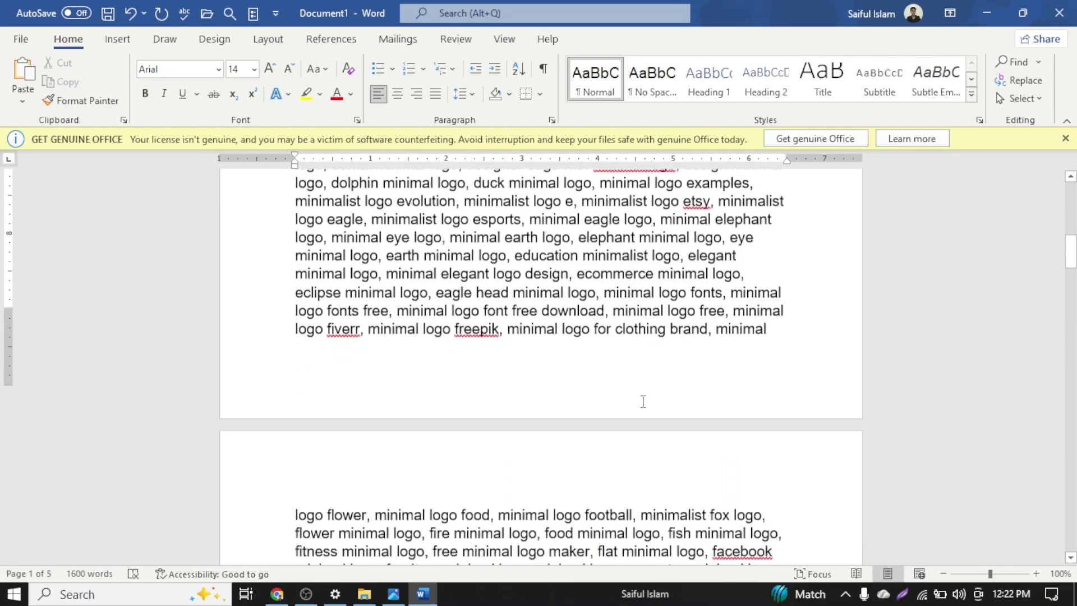
pyautogui.scroll(-1, 643, 392)
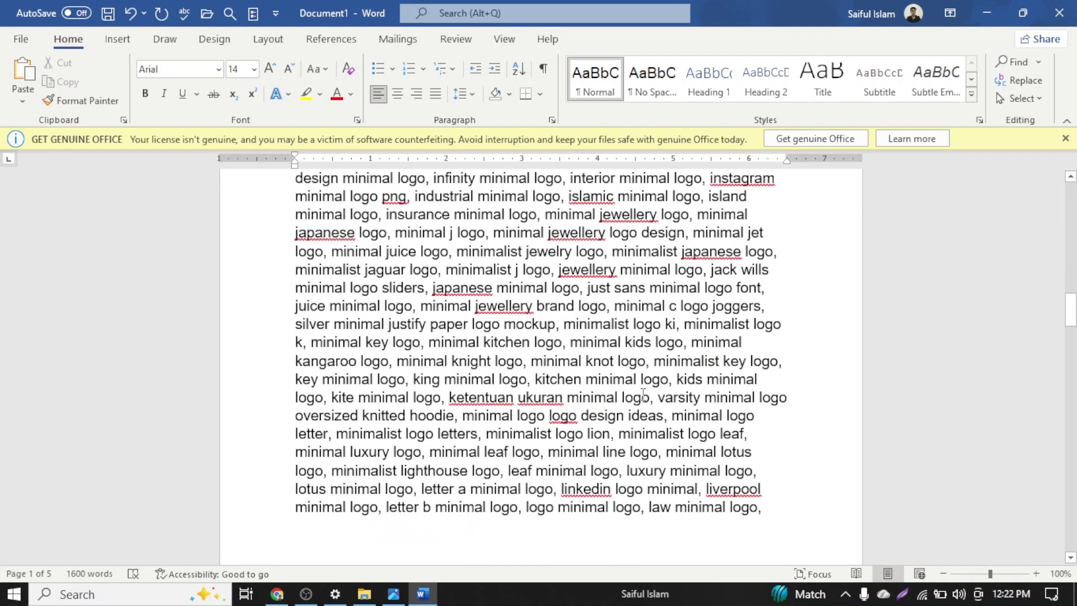
pyautogui.scroll(-15, 642, 383)
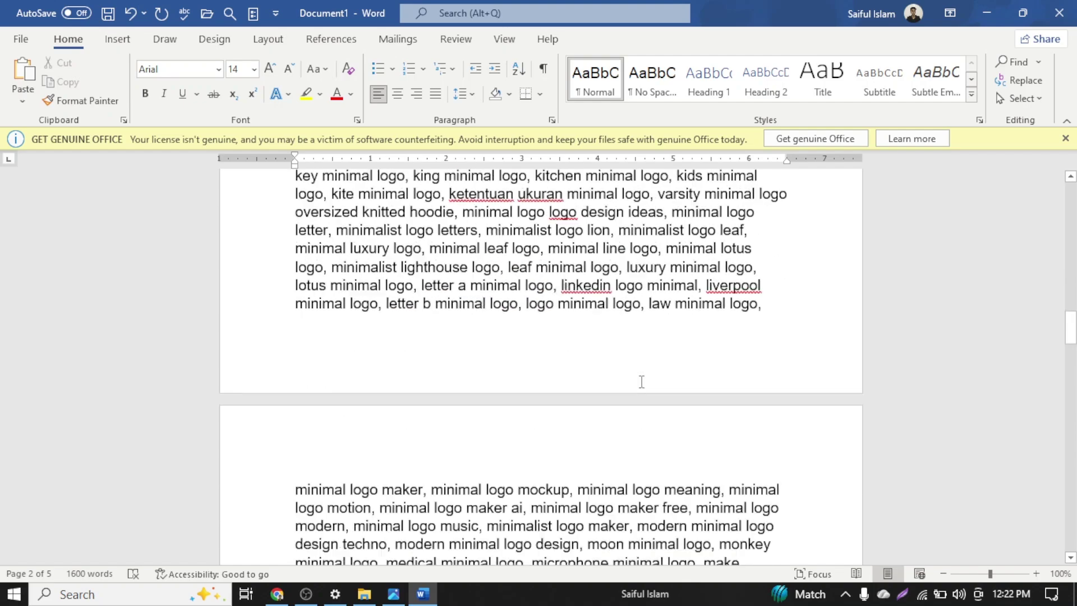
pyautogui.scroll(-15, 641, 385)
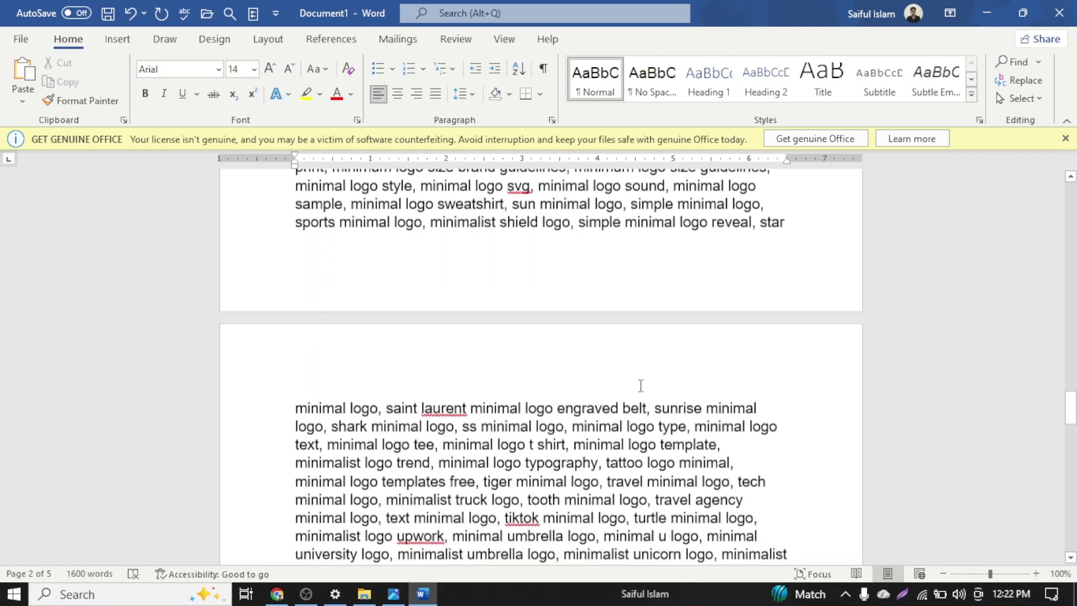
pyautogui.scroll(-15, 641, 385)
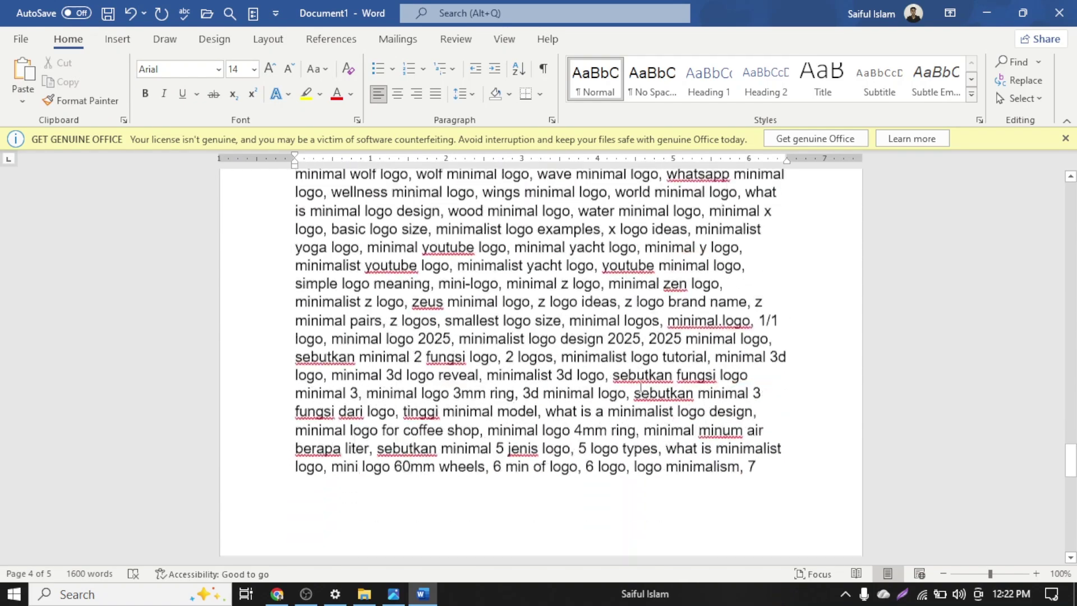
pyautogui.scroll(-2, 641, 386)
pyautogui.scroll(5, 640, 385)
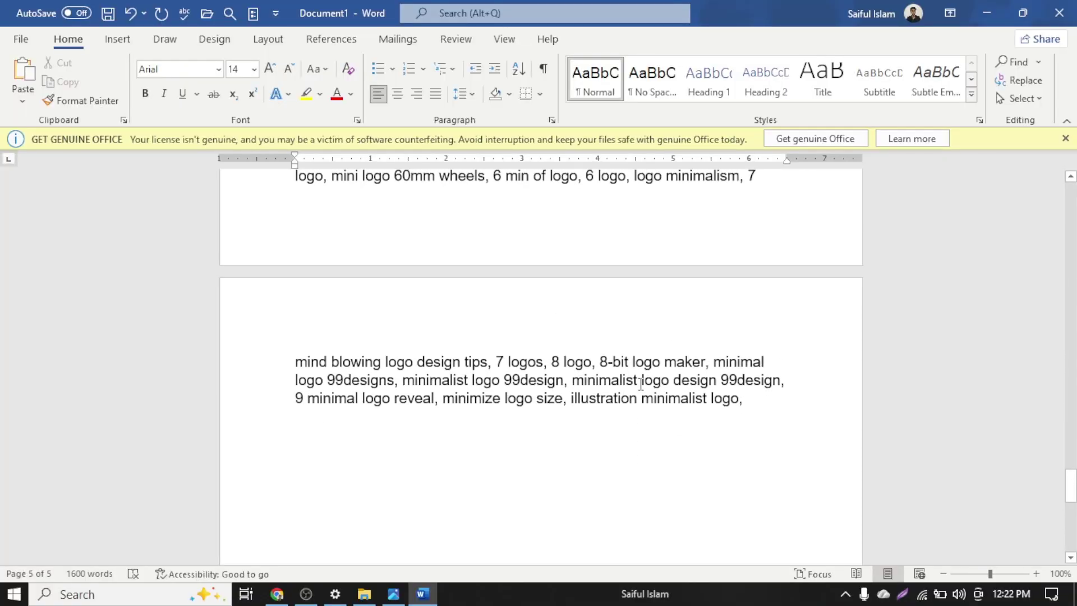
pyautogui.hotkey('ctrl', 'a')
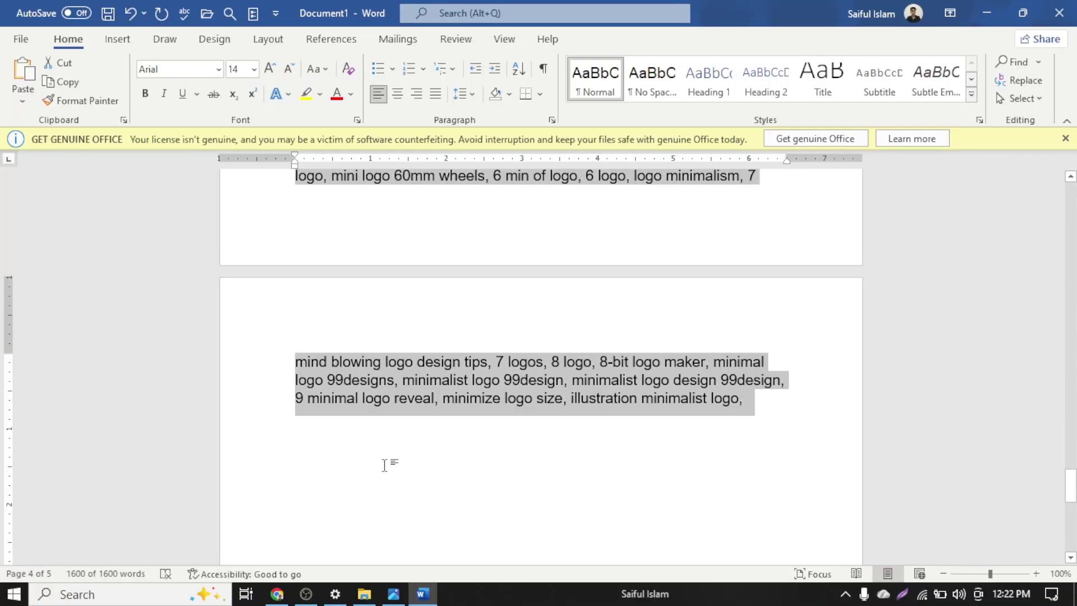
pyautogui.click(569, 443)
pyautogui.scroll(10, 591, 428)
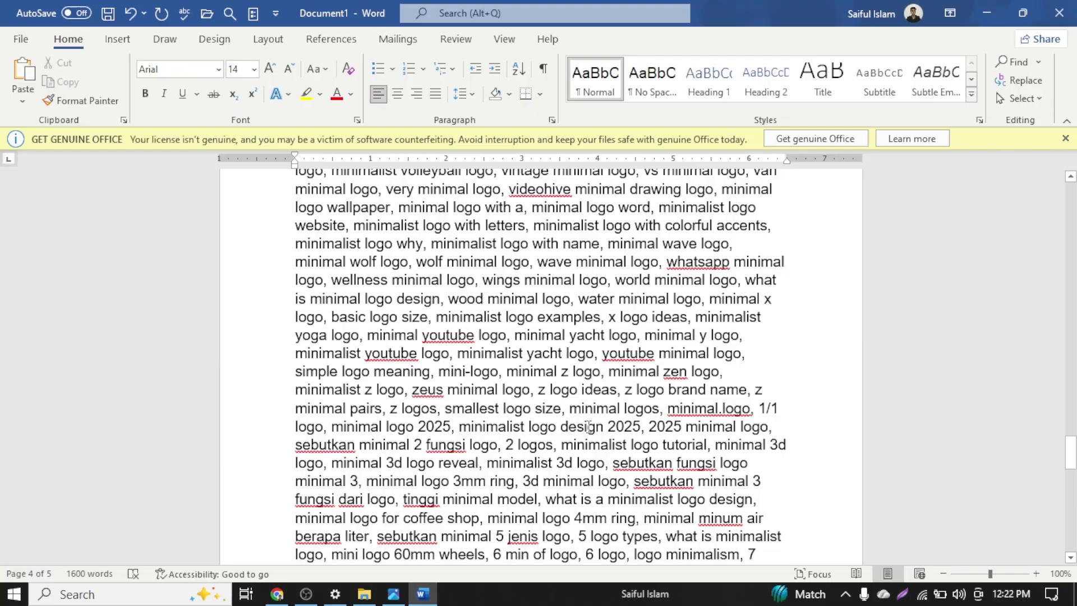
pyautogui.scroll(10, 588, 428)
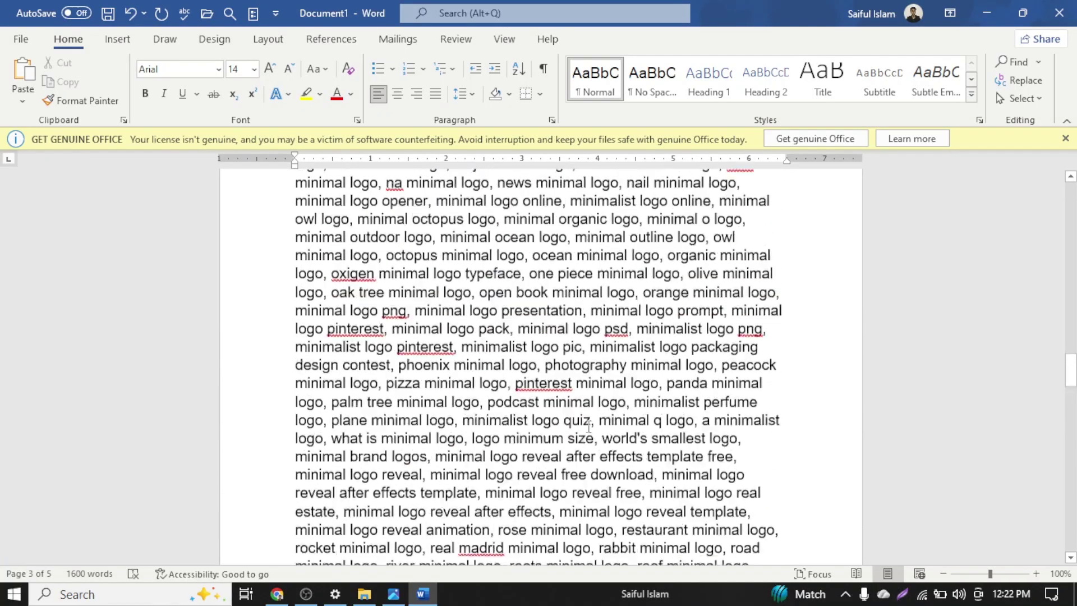
pyautogui.scroll(1, 588, 427)
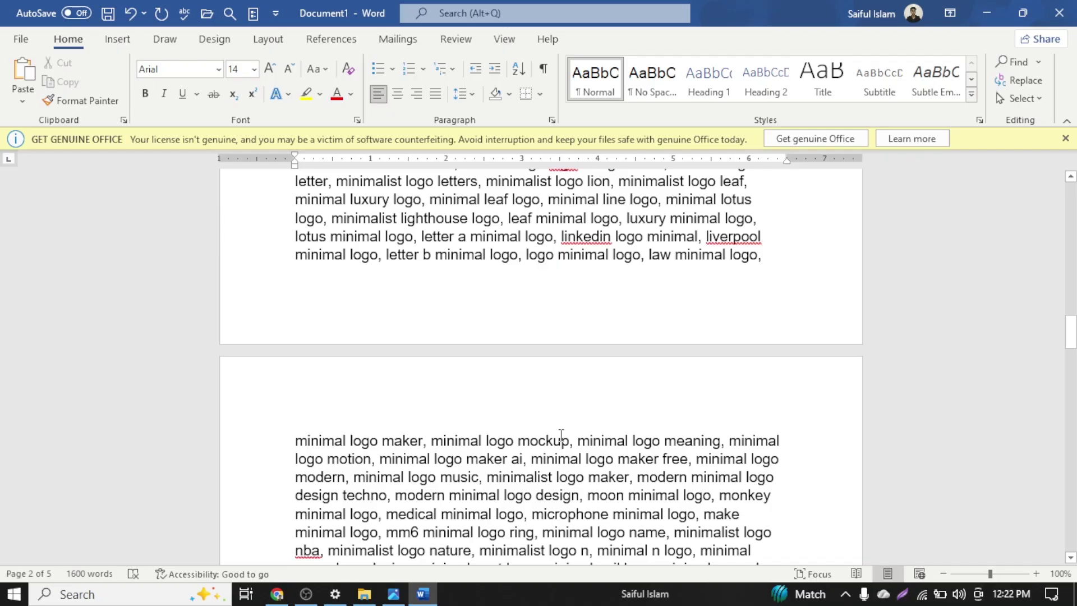
# Switch to Chrome, open a new tab, then launch Adobe Photoshop 2020 and dismiss the Creative Cloud repair notice
pyautogui.click(286, 598)
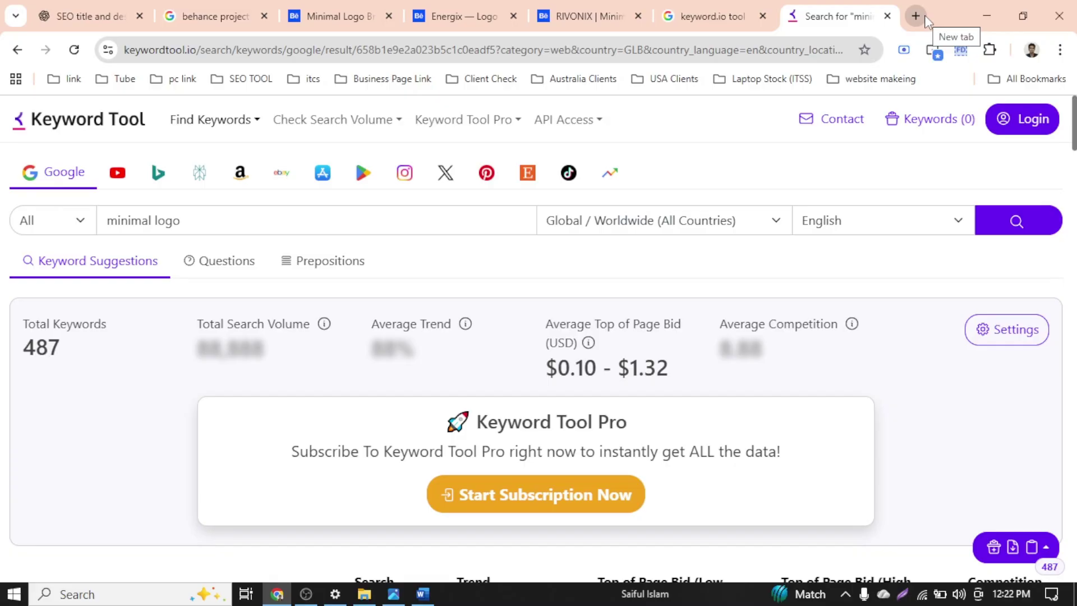
pyautogui.click(924, 20)
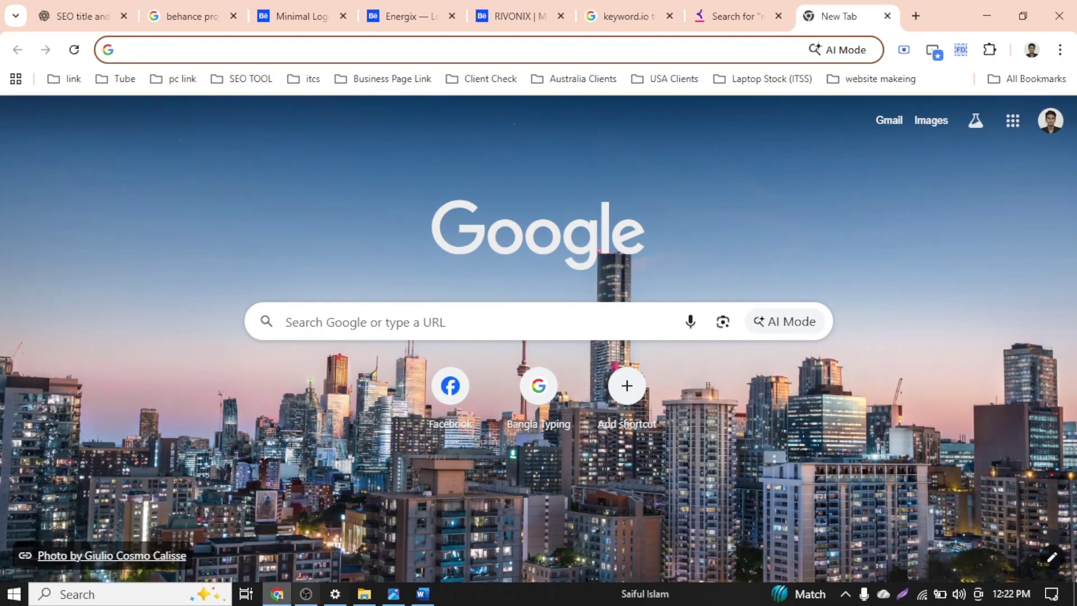
pyautogui.click(13, 594)
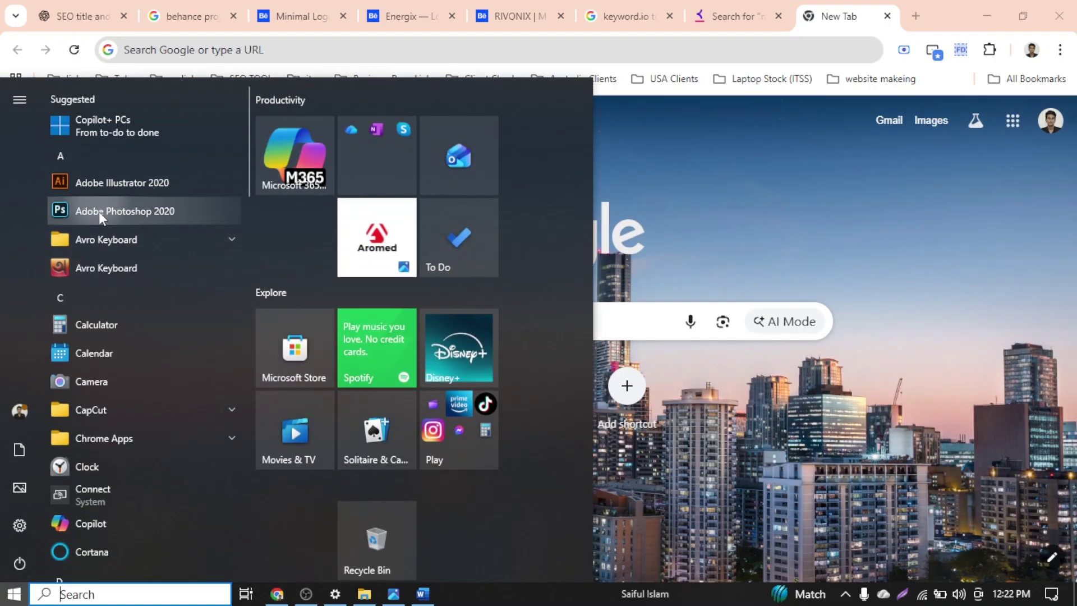
pyautogui.click(752, 185)
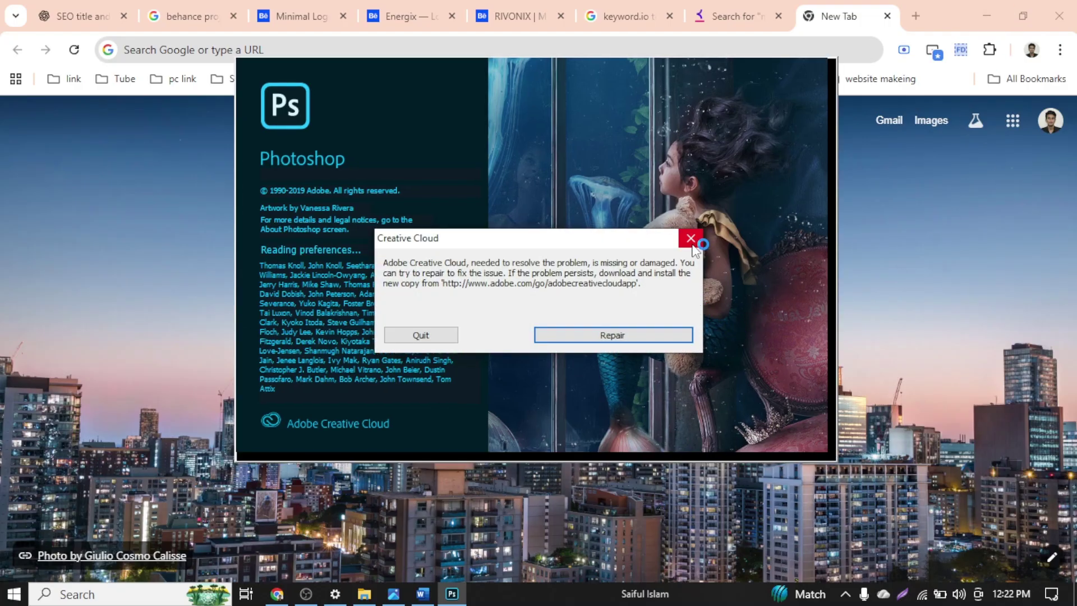
pyautogui.click(690, 237)
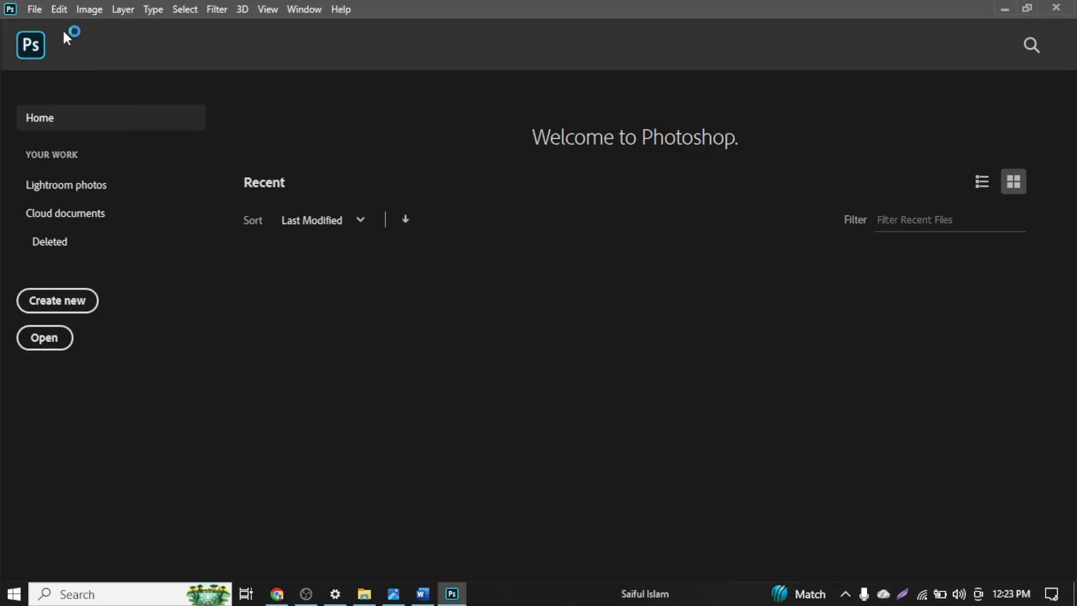
# Show the recent files on the Photoshop home screen as a list
pyautogui.click(31, 10)
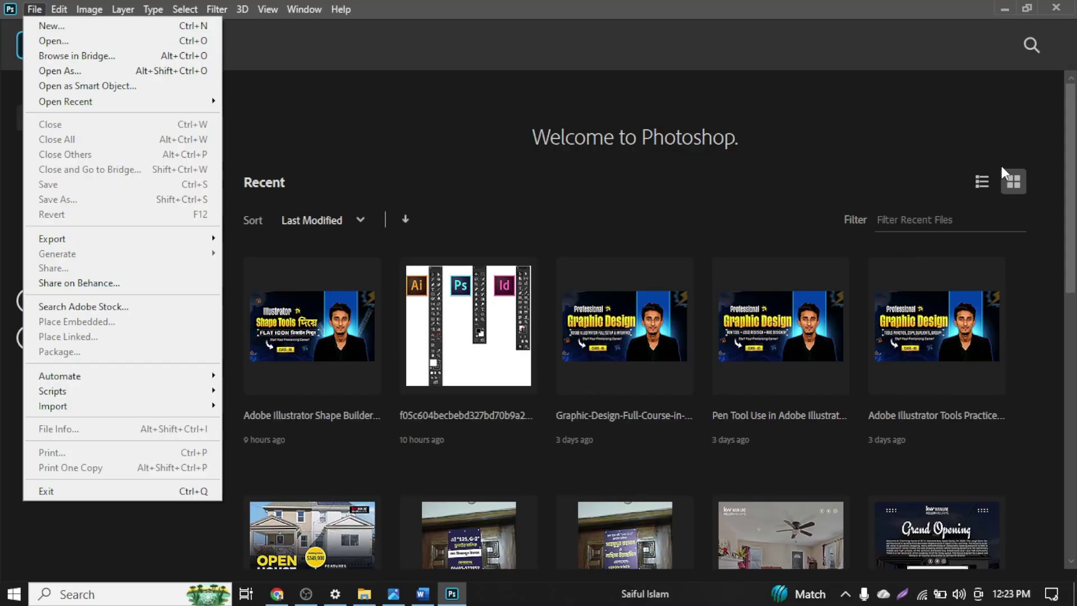
pyautogui.click(979, 181)
pyautogui.click(981, 182)
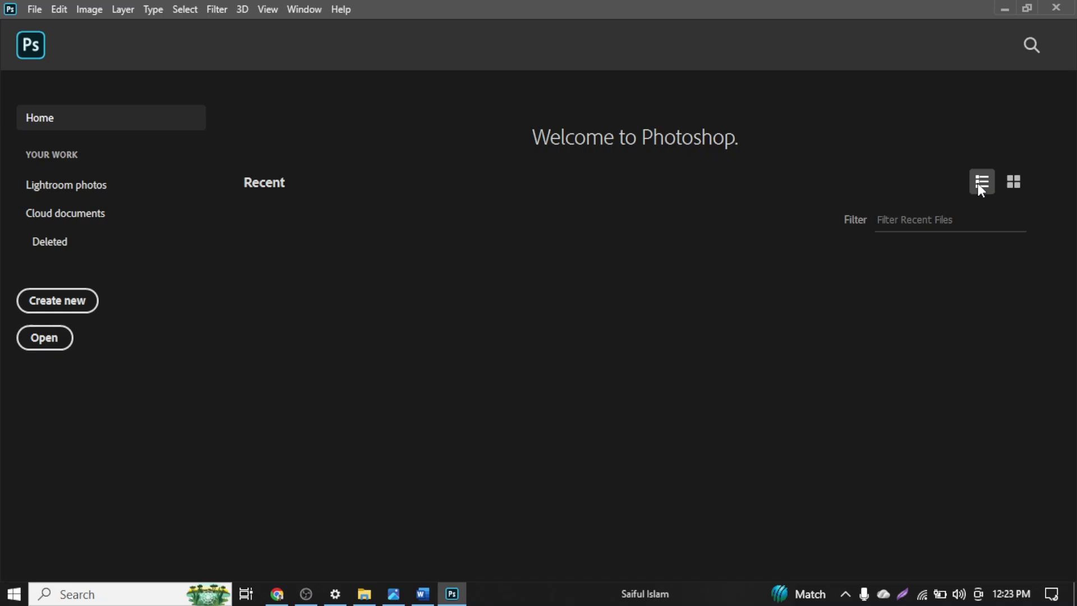
# Start opening a file and browse to the Graphic Design Home Task folder on Data (D:)
pyautogui.click(30, 17)
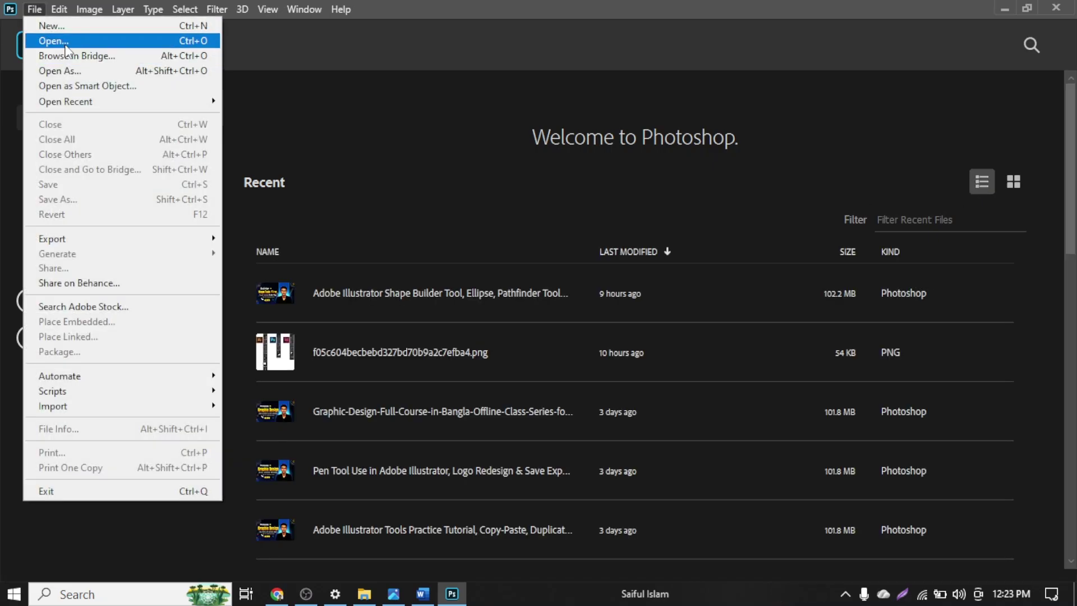
pyautogui.click(65, 43)
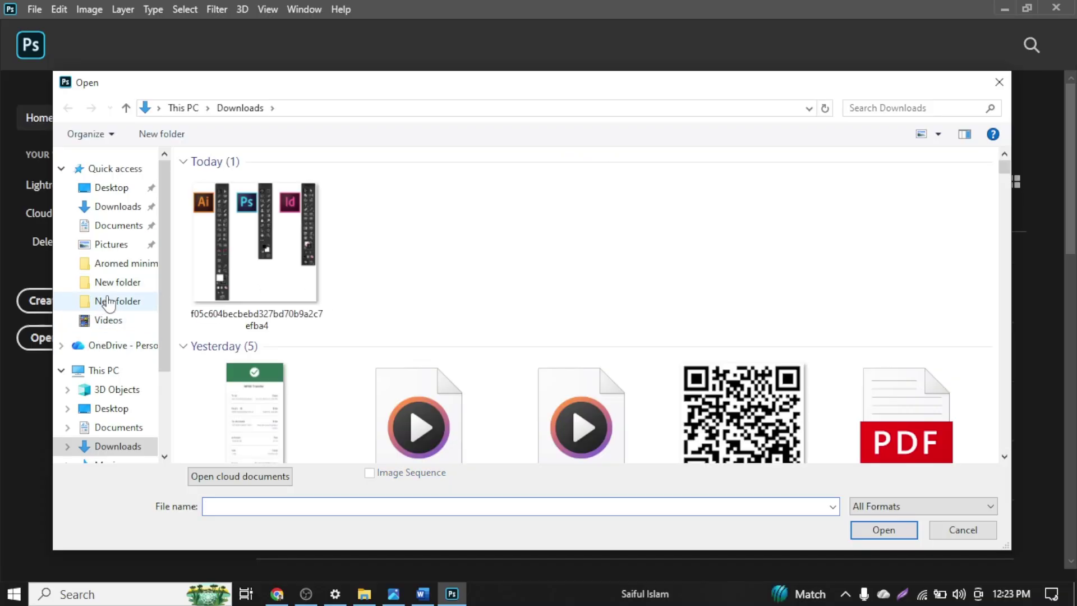
pyautogui.scroll(-1, 108, 354)
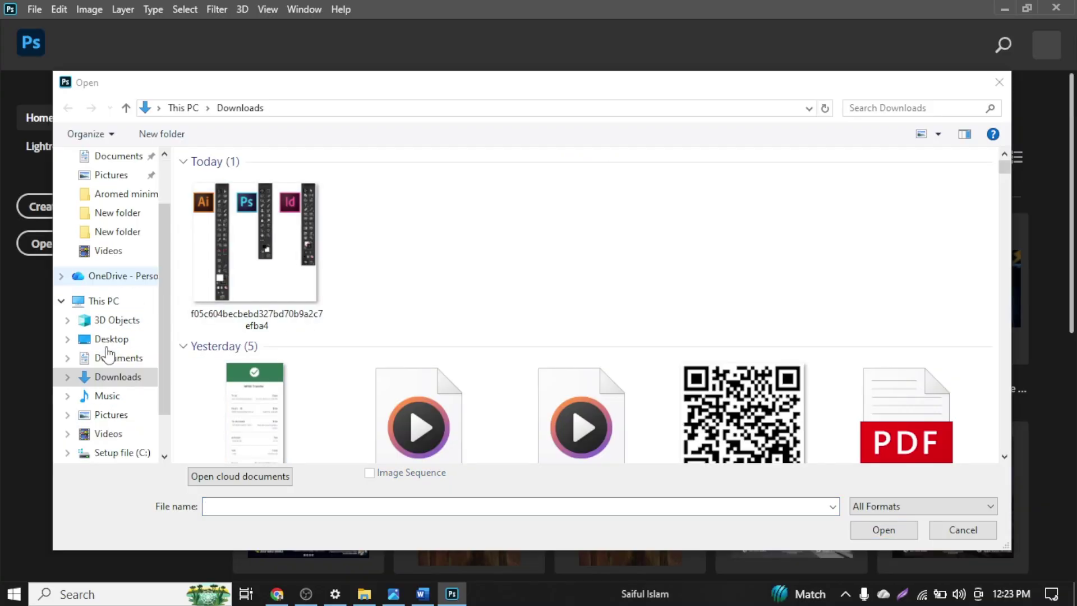
pyautogui.click(110, 453)
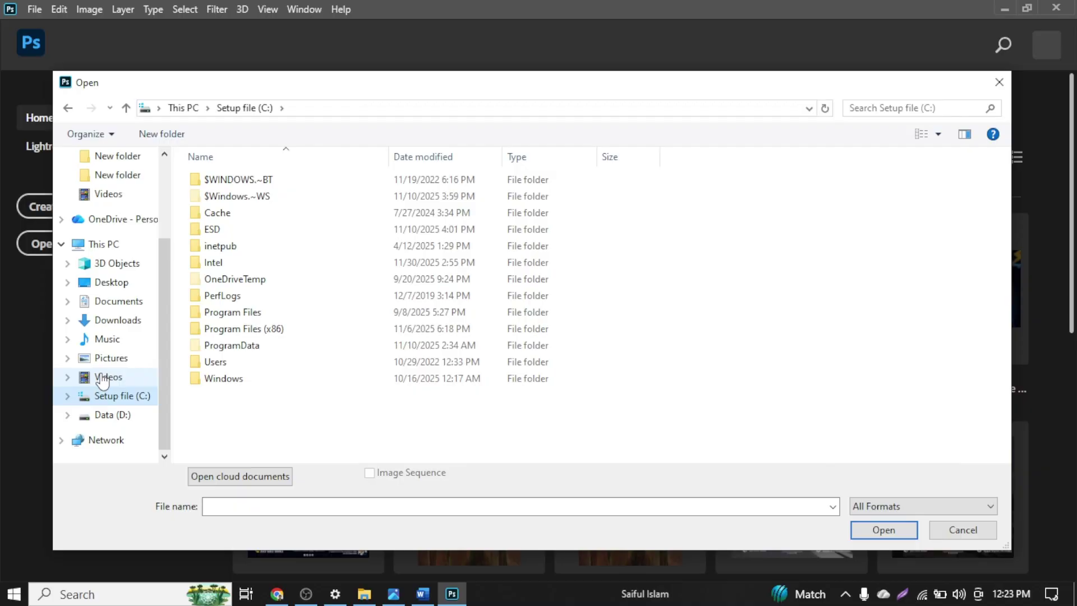
pyautogui.click(106, 416)
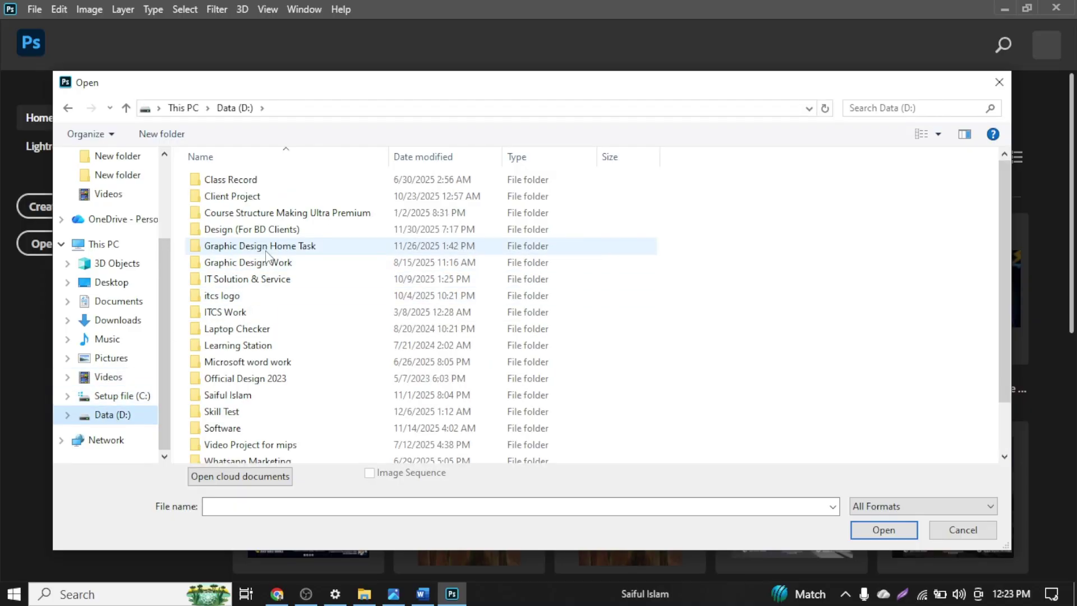
pyautogui.click(266, 250)
pyautogui.doubleClick(266, 252)
# Open the image "Aromed minimal logo design-01" from the Behance Project folder inside ITCS GD 71
pyautogui.doubleClick(244, 204)
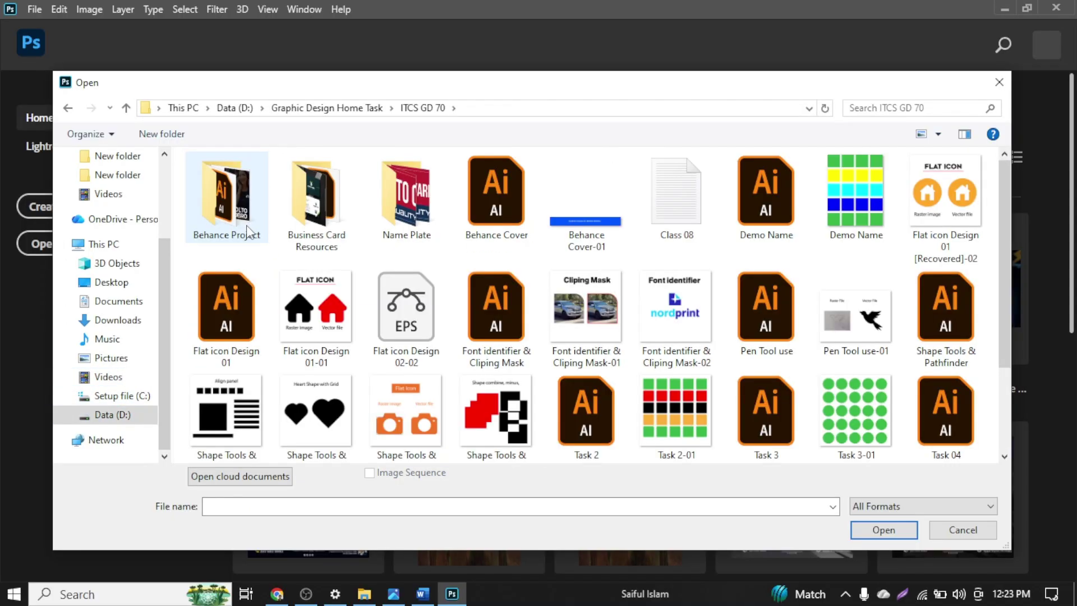
pyautogui.click(125, 108)
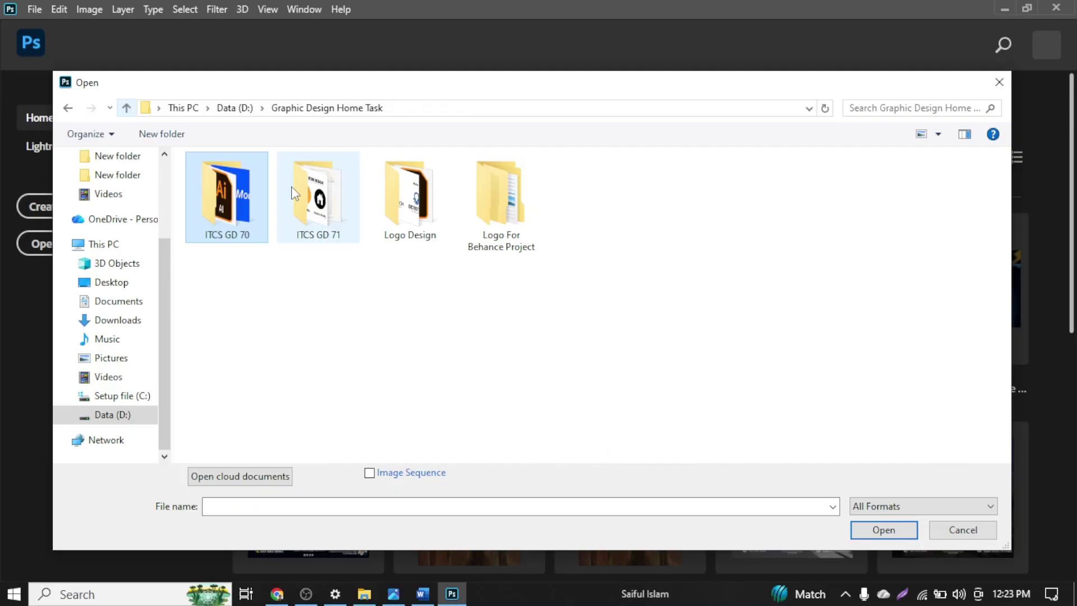
pyautogui.doubleClick(333, 222)
pyautogui.doubleClick(231, 194)
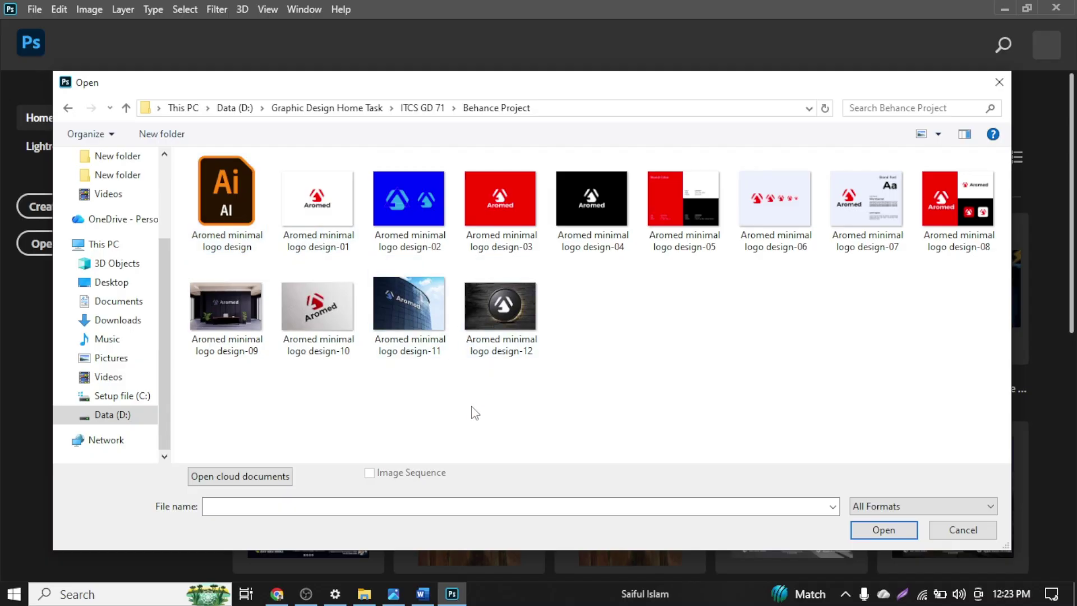
pyautogui.click(328, 229)
pyautogui.click(877, 529)
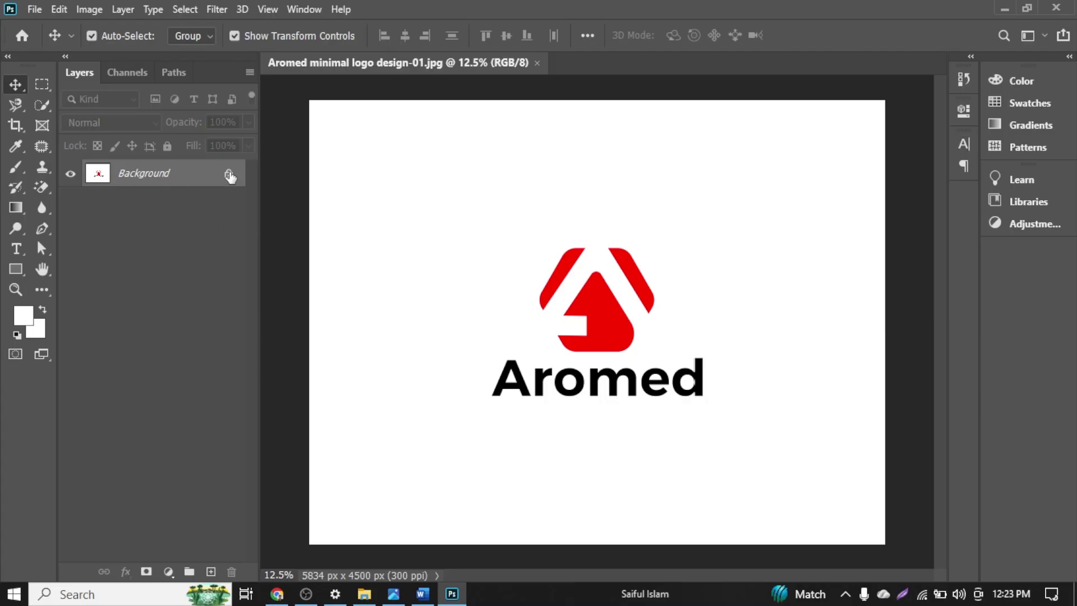
# Open the logo image's File Info and select its existing document title text for replacement
pyautogui.click(37, 8)
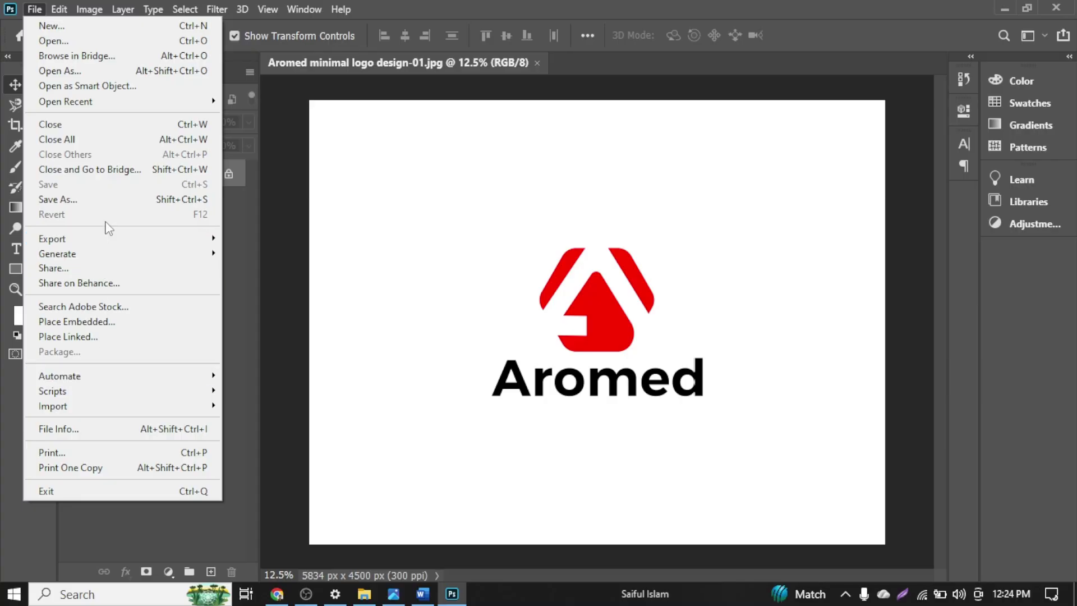
pyautogui.moveTo(129, 410)
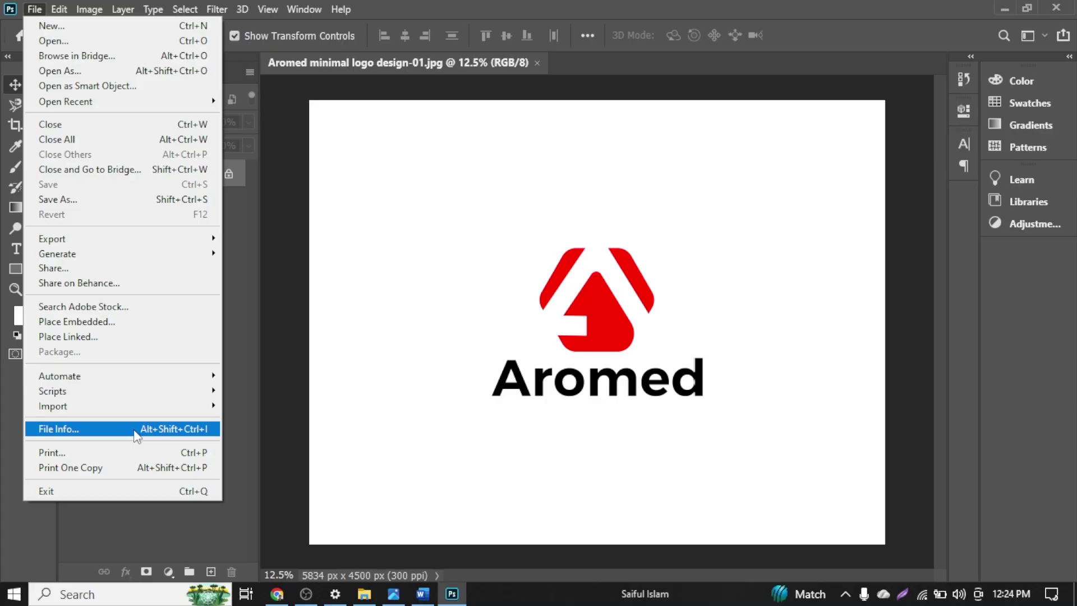
pyautogui.click(136, 429)
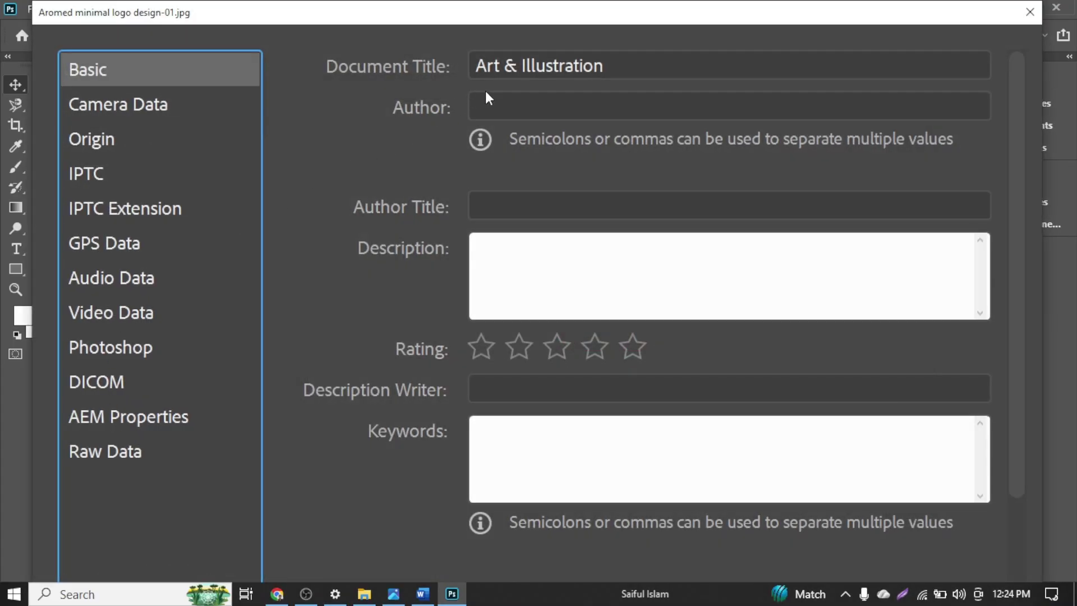
pyautogui.tripleClick(527, 67)
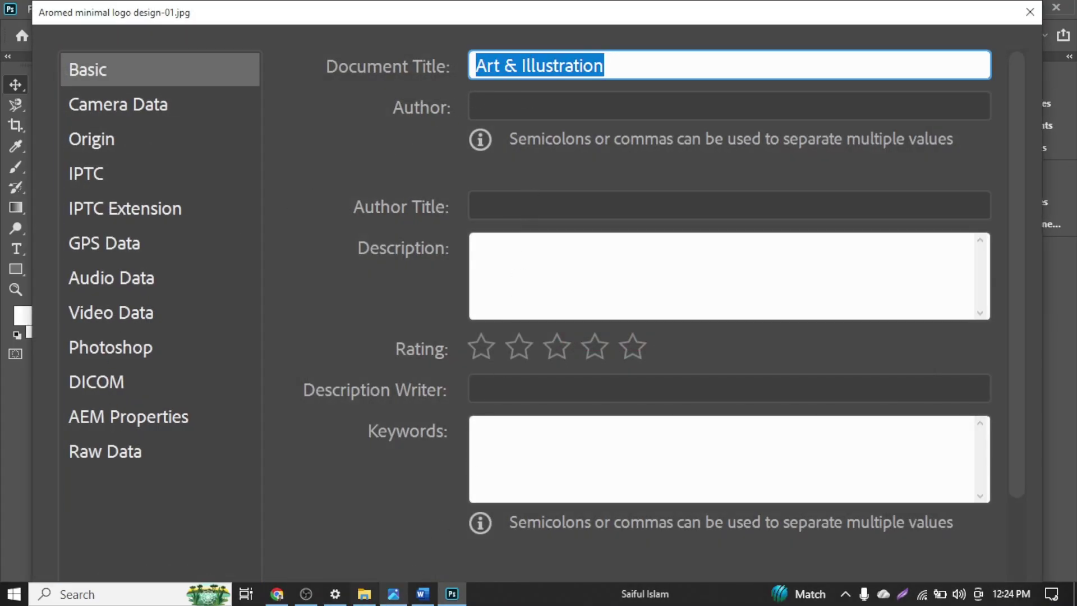
# Switch to the ChatGPT conversation in Chrome and copy the first suggested title, "Aromed – Minimal Modern Perfume Brand Logo Design (Brand Identity Project)"
pyautogui.click(277, 595)
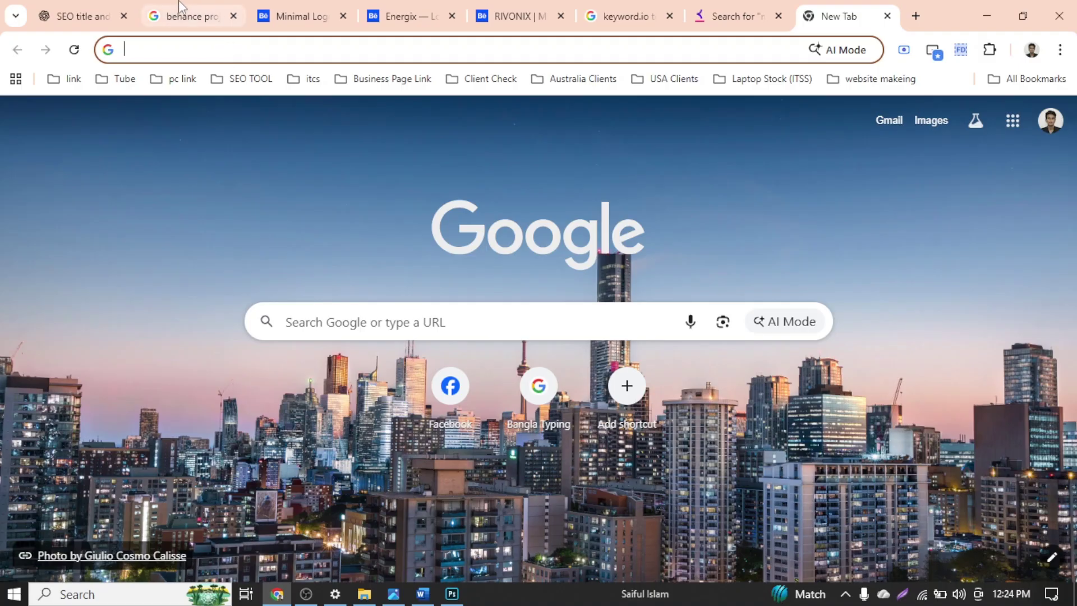
pyautogui.click(79, 8)
pyautogui.scroll(5, 224, 378)
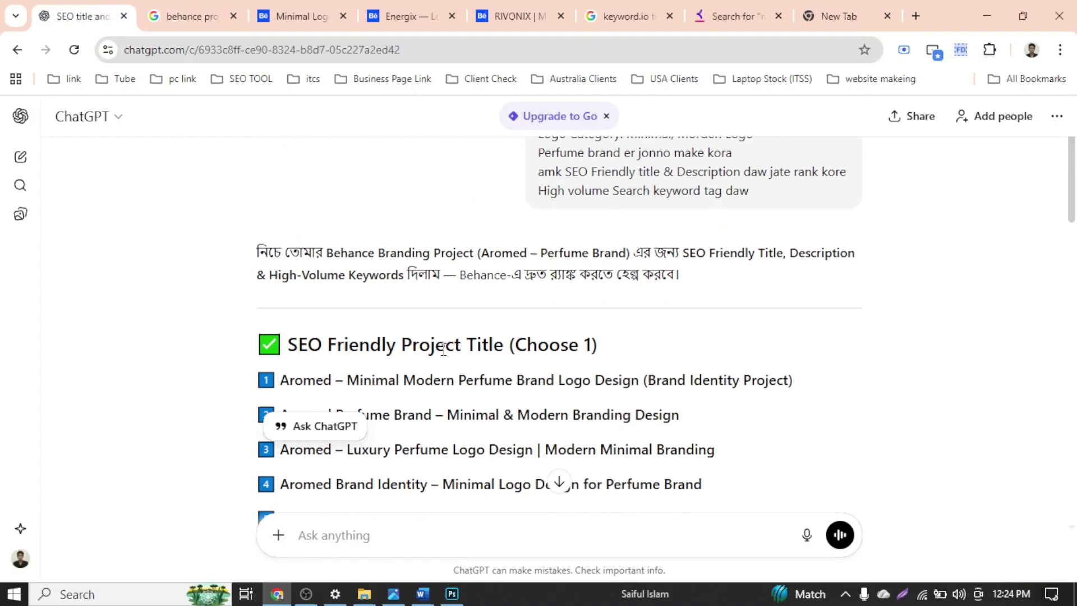
pyautogui.moveTo(281, 380); pyautogui.dragTo(793, 385)
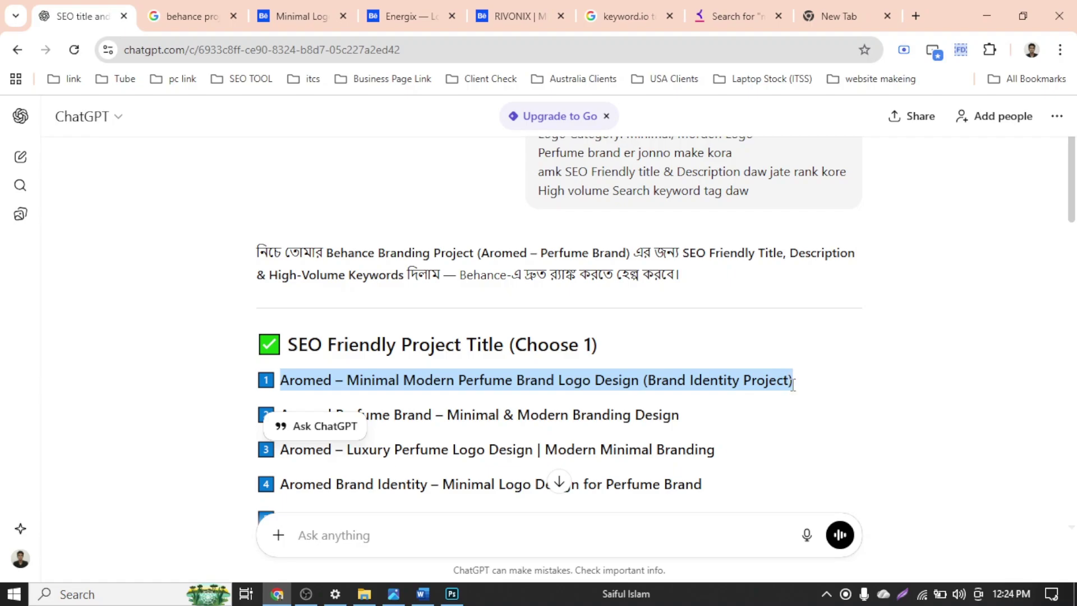
pyautogui.click(755, 443)
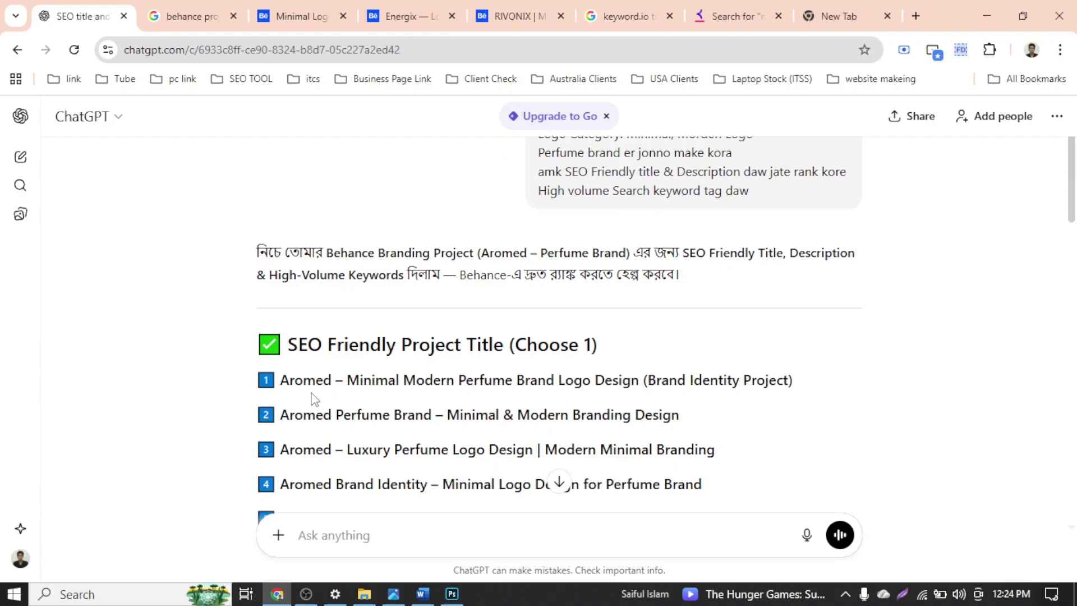
pyautogui.moveTo(281, 379); pyautogui.dragTo(796, 384)
pyautogui.rightClick(724, 389)
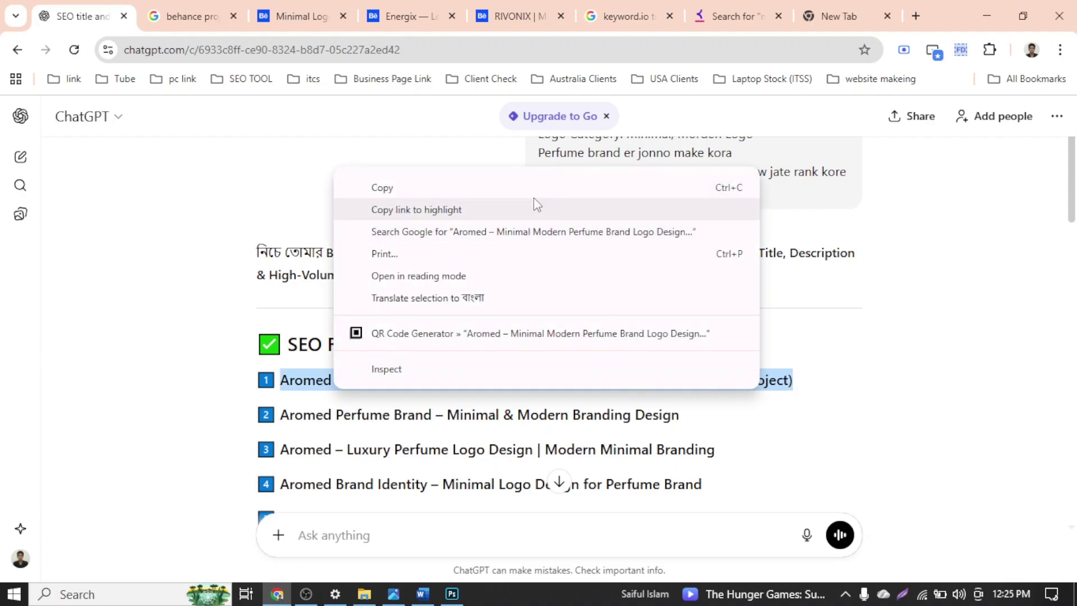
pyautogui.click(499, 187)
pyautogui.scroll(-5, 465, 439)
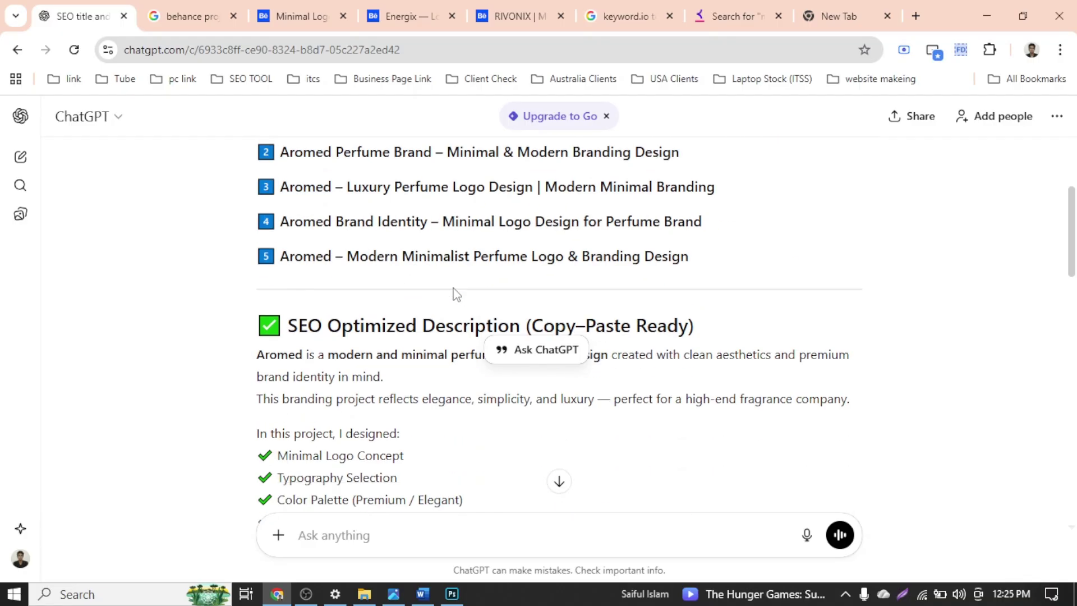
pyautogui.scroll(5, 465, 439)
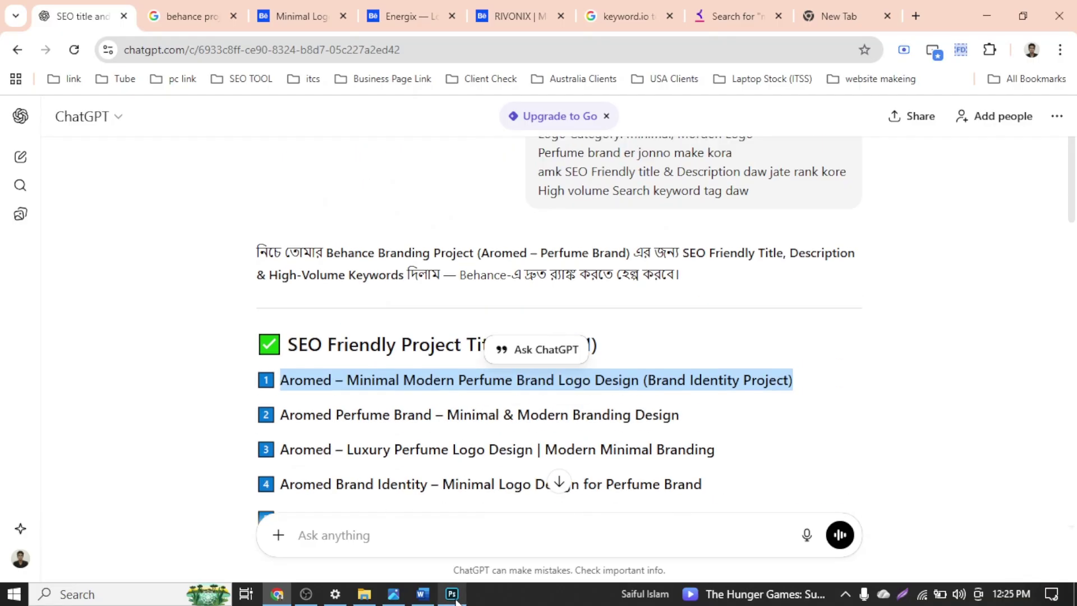
# Return to Photoshop, paste the copied title as the document title, and remove its parentheses and the space before "Brand Identity"
pyautogui.click(452, 593)
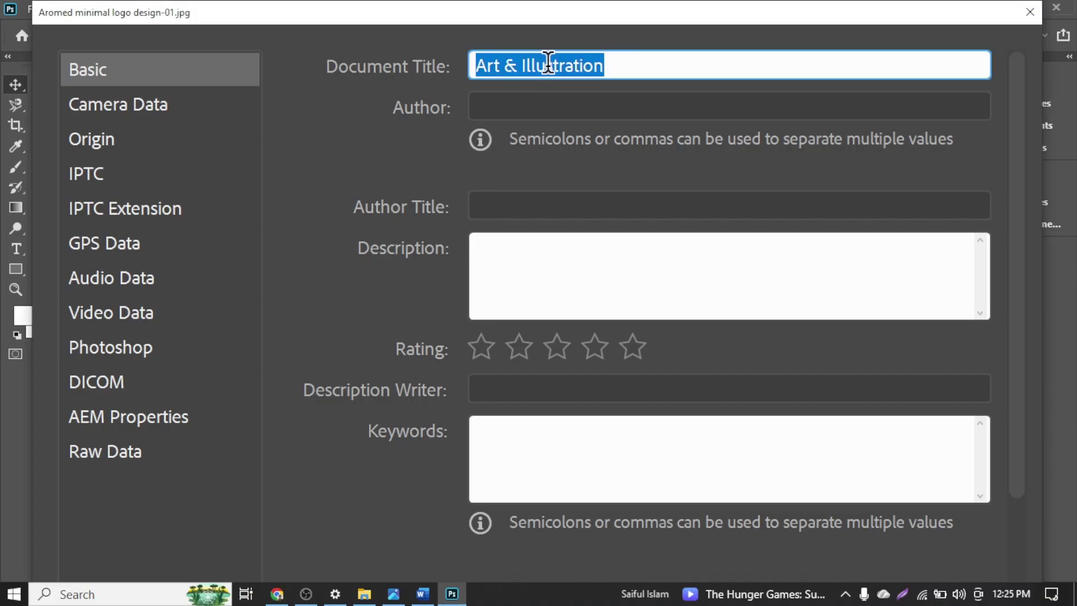
pyautogui.hotkey('ctrl', 'v')
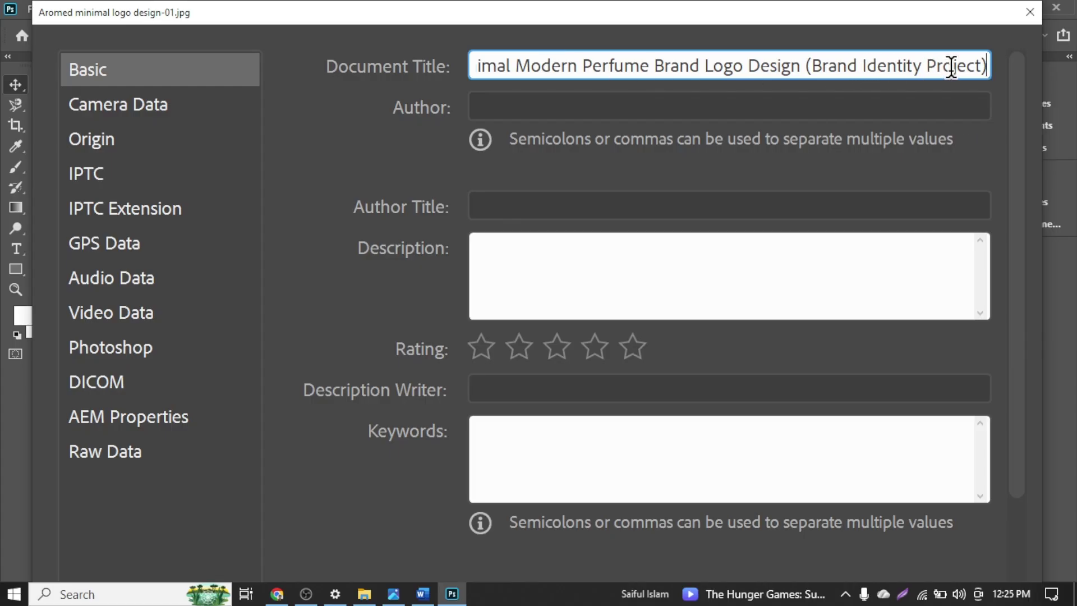
pyautogui.press('BackSpace')
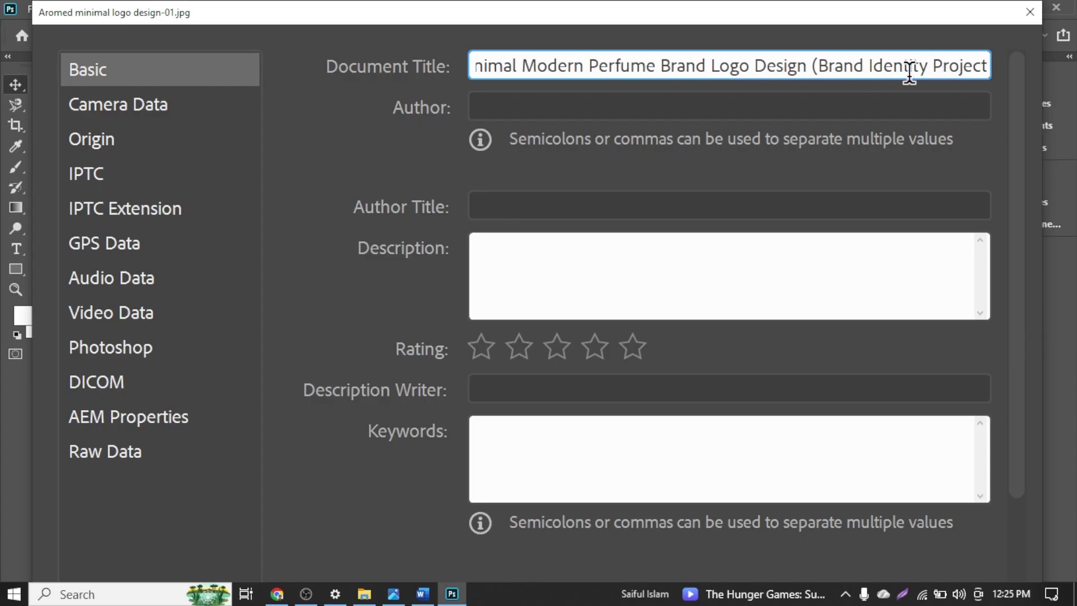
pyautogui.press('BackSpace')
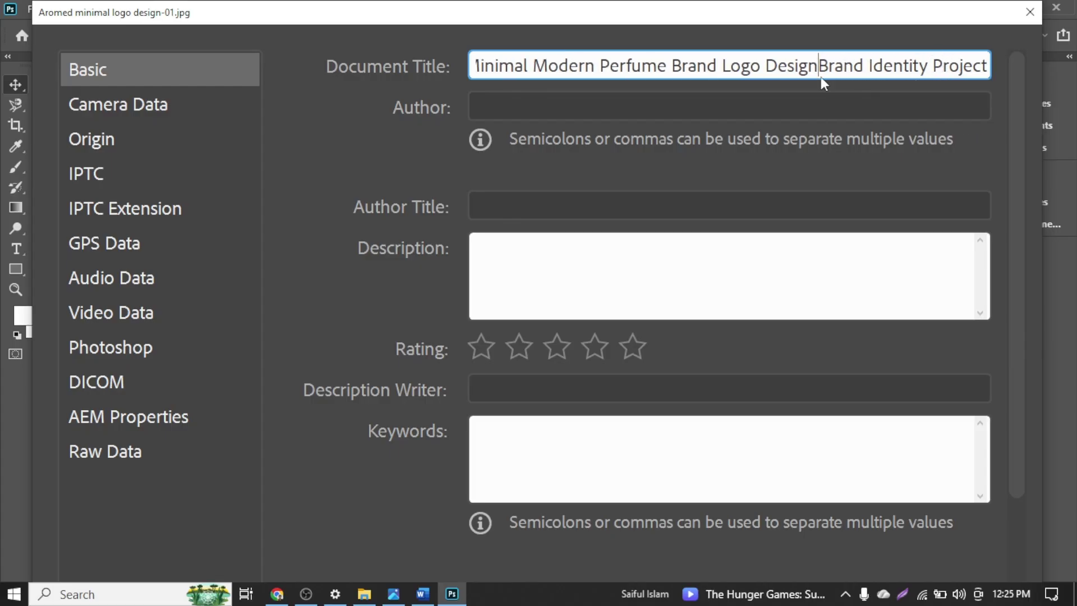
# Remove the spaces on both sides of the dash between "Aromed" and "Minimal" in the document title
pyautogui.hotkey('ctrl', 'Left')
pyautogui.hotkey('ctrl', 'Left')
pyautogui.hotkey('ctrl', 'Left')
pyautogui.hotkey('ctrl', 'Left')
pyautogui.hotkey('ctrl', 'Left')
pyautogui.hotkey('ctrl', 'Left')
pyautogui.hotkey('ctrl', 'Left')
pyautogui.hotkey('ctrl', 'Left')
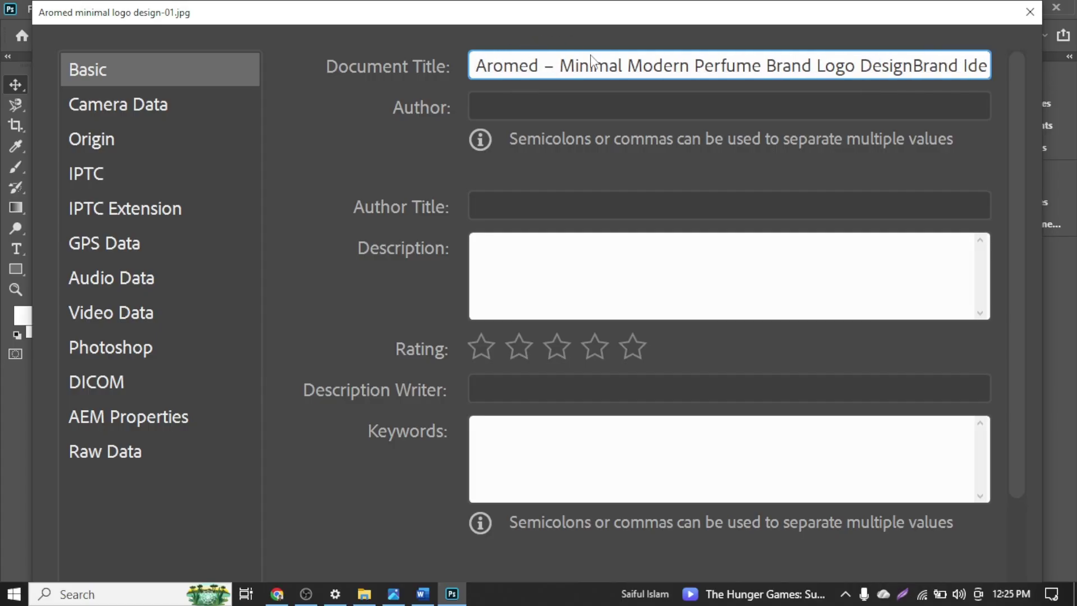
pyautogui.click(552, 69)
pyautogui.press('BackSpace')
pyautogui.press('Right')
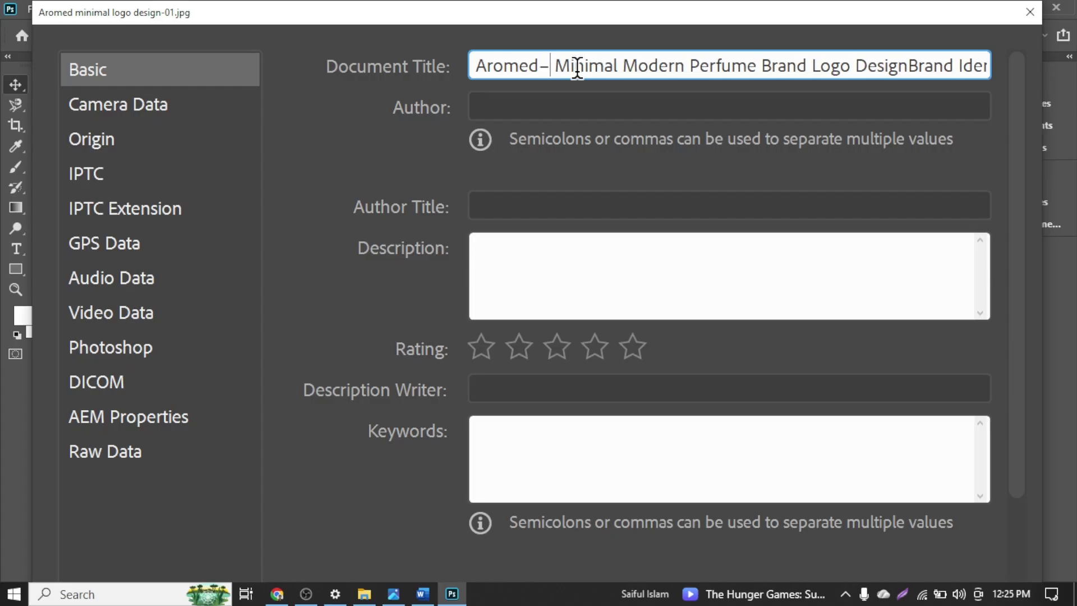
pyautogui.press('Right')
pyautogui.press('BackSpace')
pyautogui.press('Right')
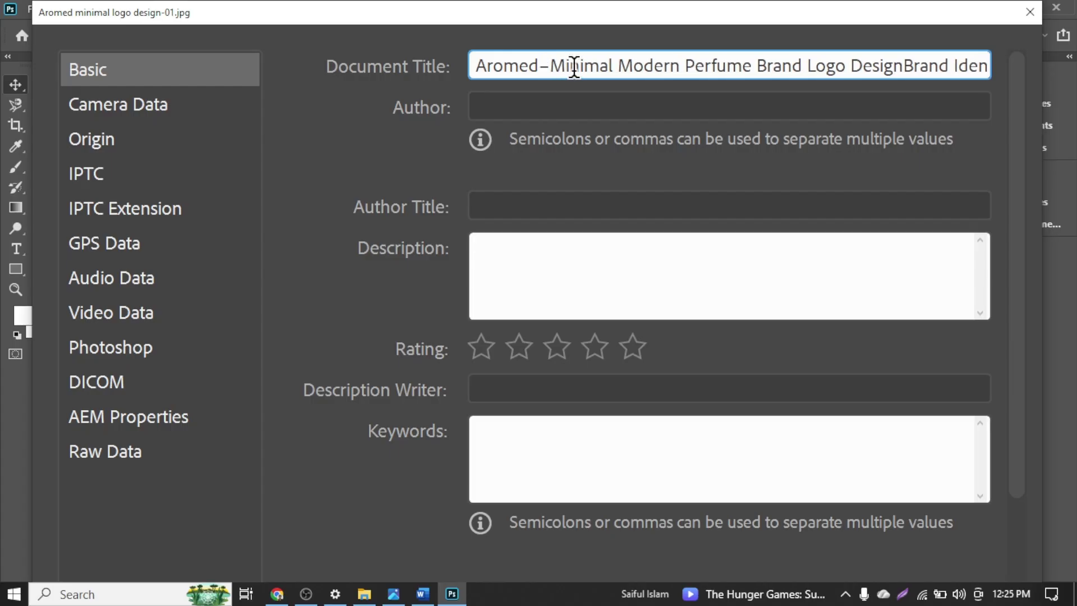
# Replace the spaces around "Modern" in the document title with hyphens so it reads "Minimal-Modern-Perfume"
pyautogui.press('Right')
pyautogui.press('Right')
pyautogui.press('Right')
pyautogui.press('Right')
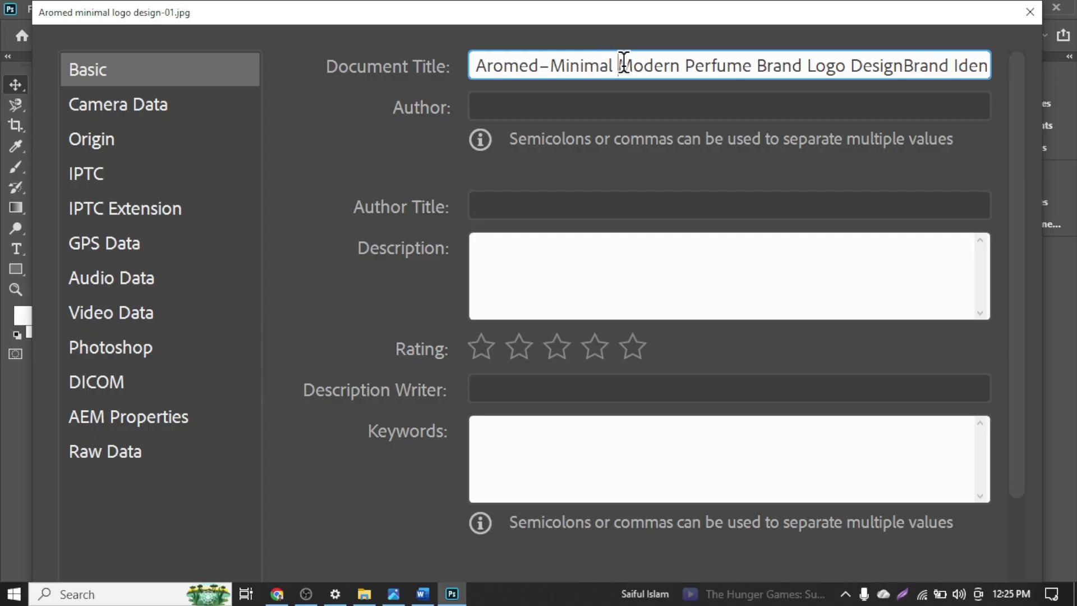
pyautogui.press('Right')
pyautogui.press('Right')
pyautogui.press('Right')
pyautogui.press('BackSpace')
pyautogui.write('-')
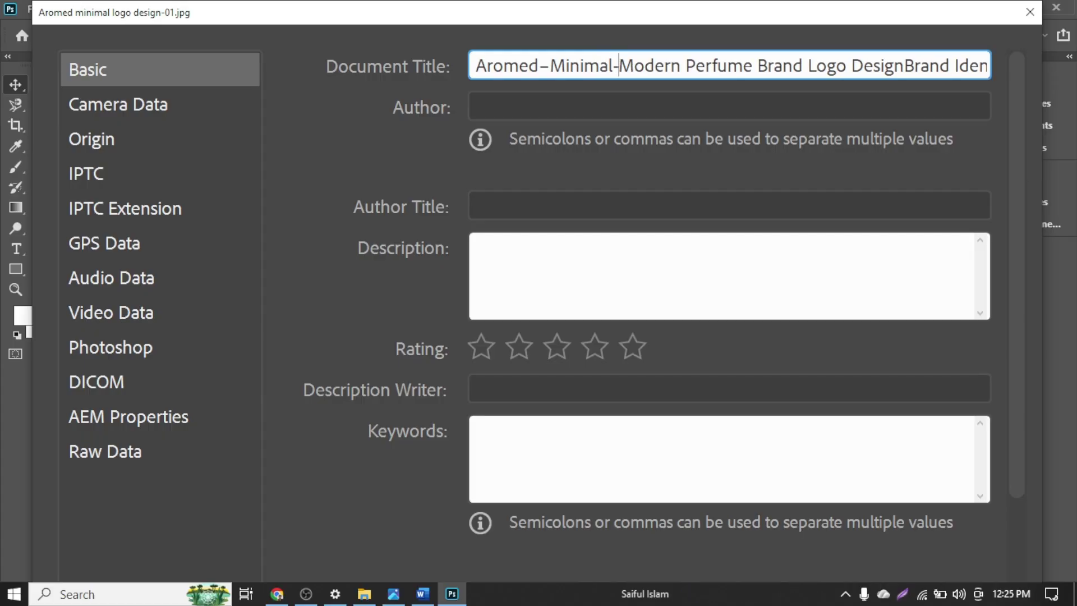
pyautogui.click(687, 66)
pyautogui.press('BackSpace')
pyautogui.write('-')
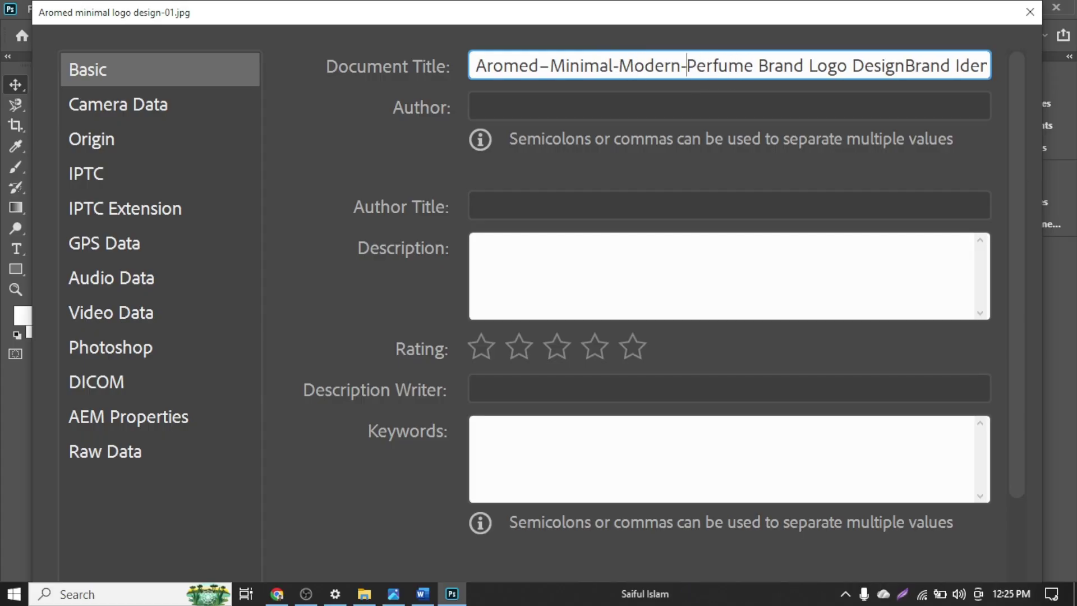
# Hyphenate the middle words of the document title so they read "Perfume-Brand-Logo-Design"
pyautogui.press('Right')
pyautogui.press('Right')
pyautogui.press('Right')
pyautogui.press('Right')
pyautogui.press('Right')
pyautogui.press('Right')
pyautogui.press('Right')
pyautogui.press('Right')
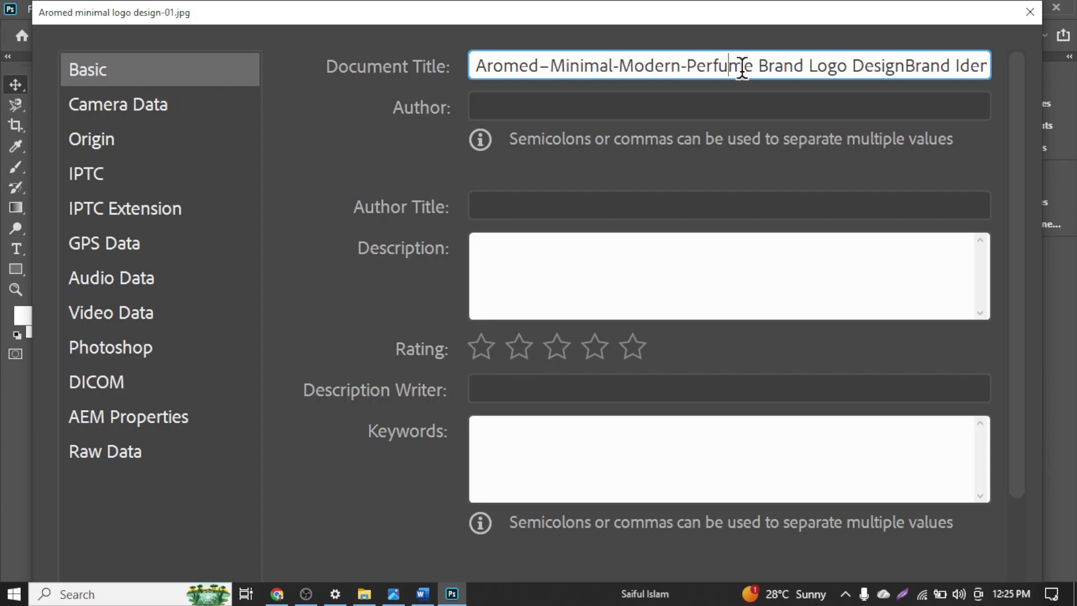
pyautogui.press('BackSpace')
pyautogui.write('-')
pyautogui.press('Right')
pyautogui.press('Right')
pyautogui.press('Right')
pyautogui.press('Right')
pyautogui.press('Right')
pyautogui.press('Right')
pyautogui.press('Right')
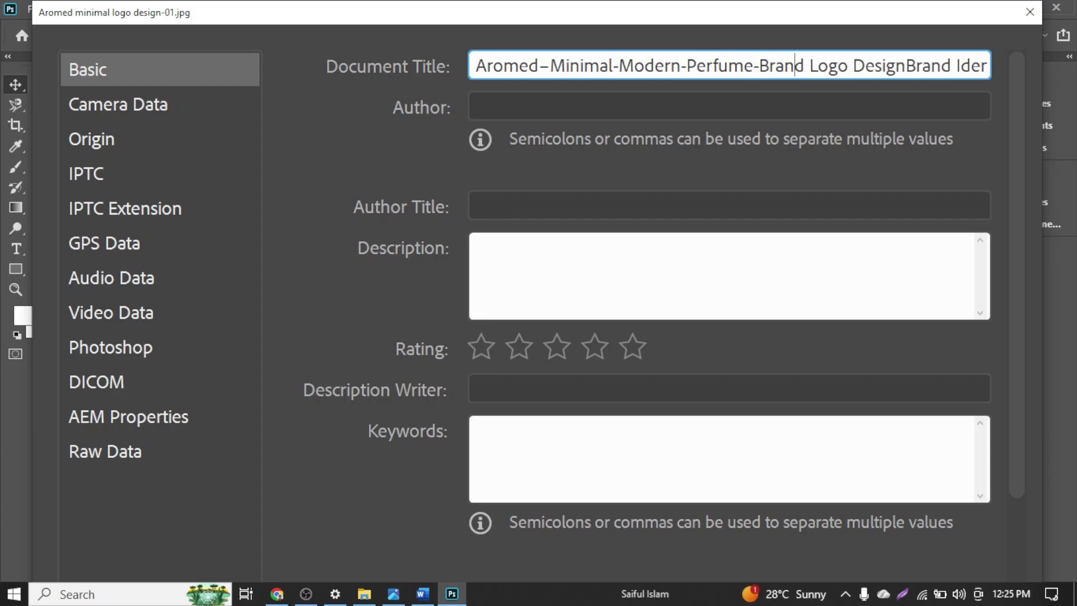
pyautogui.press('BackSpace')
pyautogui.write('-')
pyautogui.press('Right')
pyautogui.press('Right')
pyautogui.press('Right')
pyautogui.press('Right')
pyautogui.press('Right')
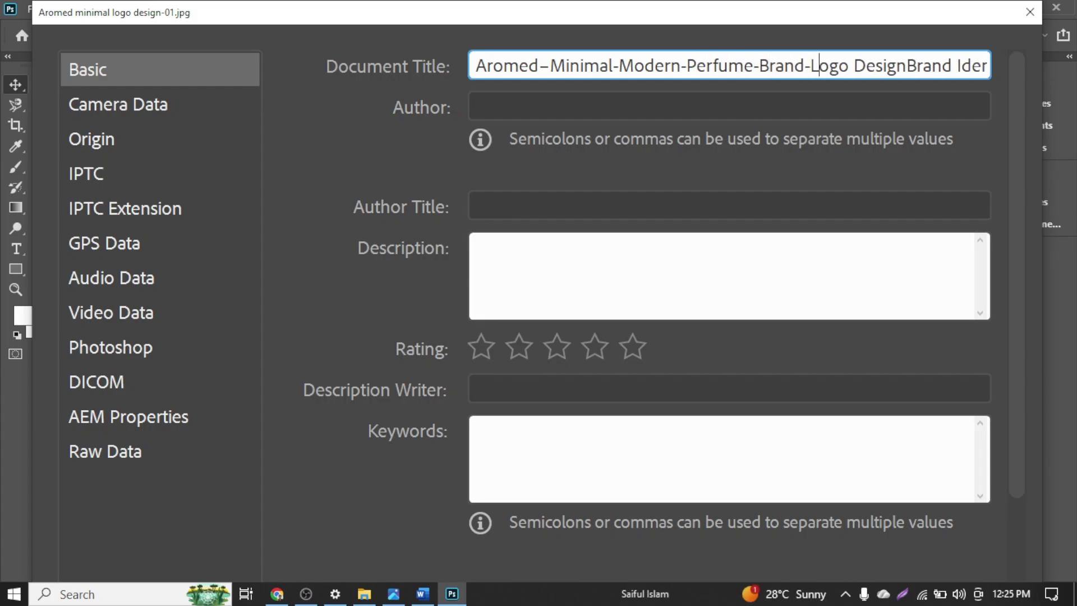
pyautogui.press('BackSpace')
pyautogui.write('-')
pyautogui.press('Right')
pyautogui.press('Right')
pyautogui.press('Right')
pyautogui.press('Right')
pyautogui.press('Right')
pyautogui.press('Right')
pyautogui.press('Right')
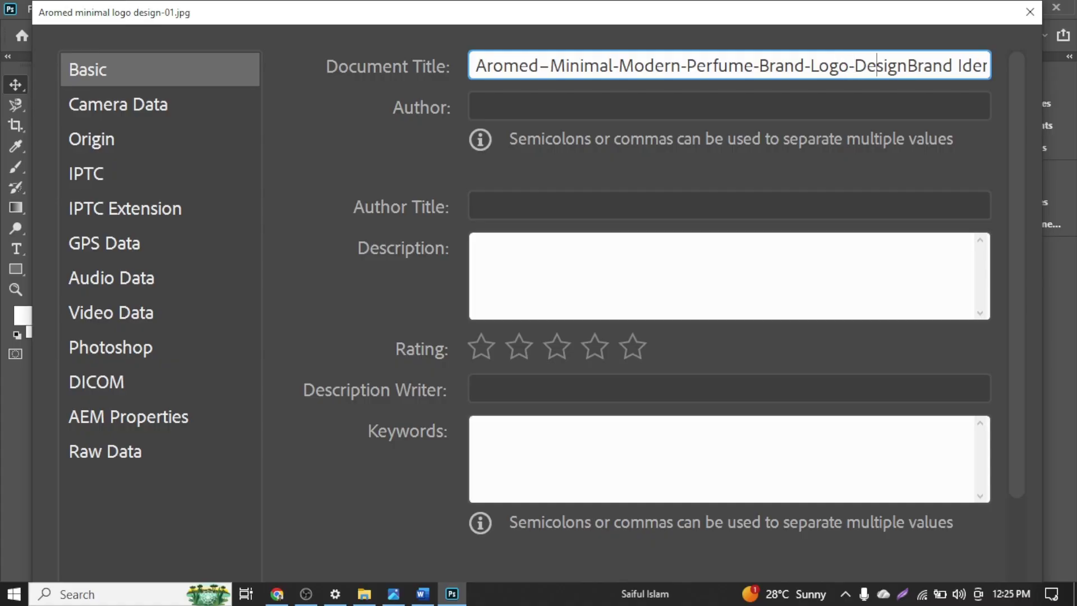
# Replace the spaces in the last three words of the document title with hyphens to get "Brand-Identity-Project"
pyautogui.press('Right')
pyautogui.press('Right')
pyautogui.press('Right')
pyautogui.press('Right')
pyautogui.press('BackSpace')
pyautogui.write('-')
pyautogui.press('Right')
pyautogui.press('Right')
pyautogui.press('Right')
pyautogui.press('Right')
pyautogui.press('Right')
pyautogui.press('Right')
pyautogui.press('Right')
pyautogui.press('Right')
pyautogui.press('Right')
pyautogui.press('Right')
pyautogui.press('Right')
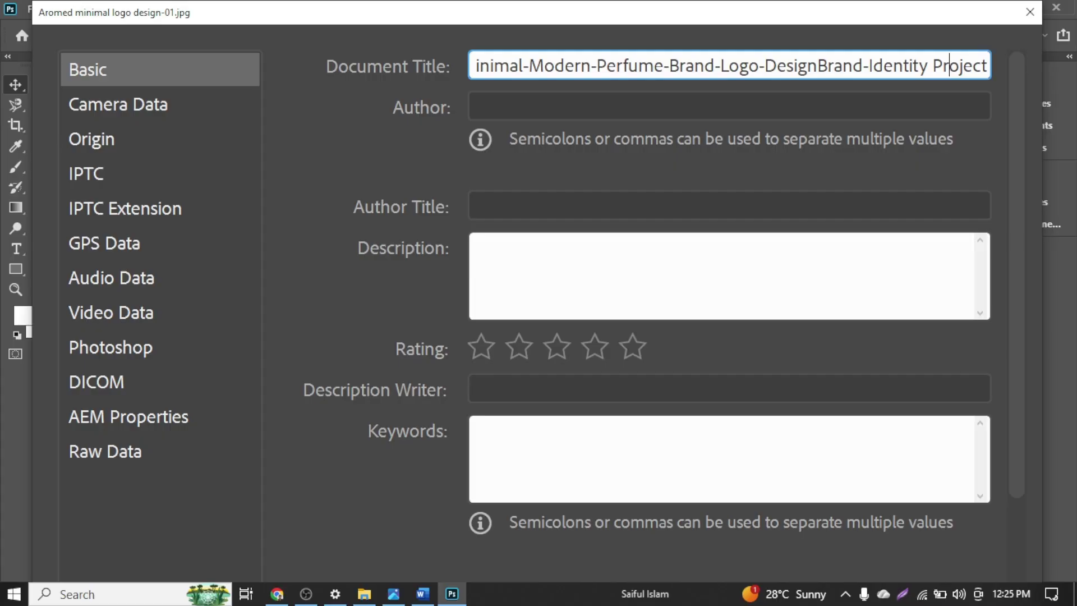
pyautogui.press('Left')
pyautogui.press('Left')
pyautogui.press('BackSpace')
pyautogui.write('-')
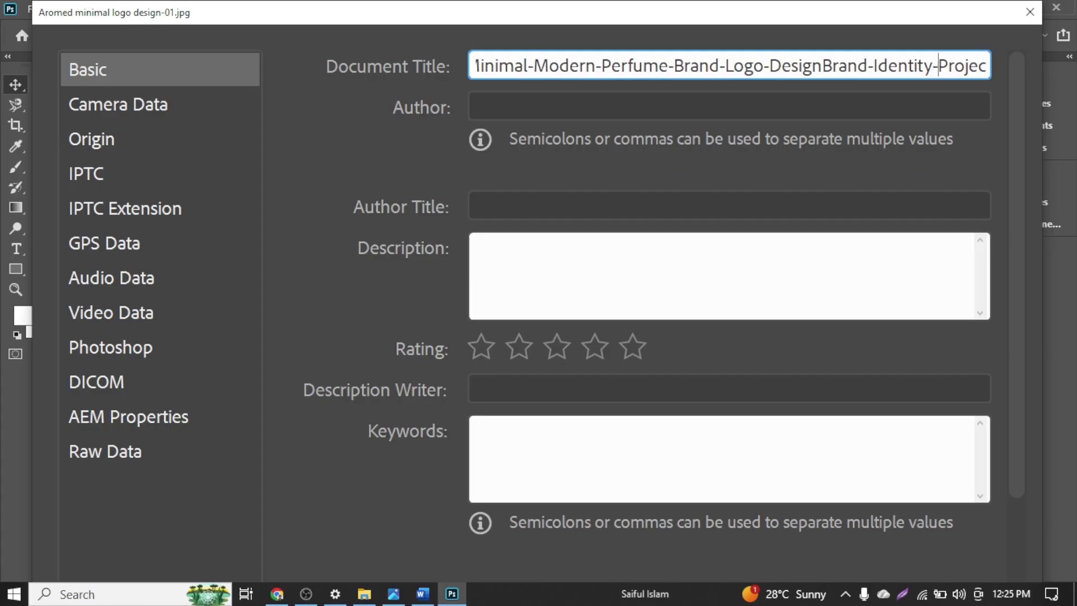
# Insert a hyphen between "Design" and "Brand" in the document title and return to the start of the title
pyautogui.press('Left')
pyautogui.press('Left')
pyautogui.press('Left')
pyautogui.press('Left')
pyautogui.press('Left')
pyautogui.press('Left')
pyautogui.press('Left')
pyautogui.press('Left')
pyautogui.press('Left')
pyautogui.press('Left')
pyautogui.press('Left')
pyautogui.press('Left')
pyautogui.press('Left')
pyautogui.press('Left')
pyautogui.write('-')
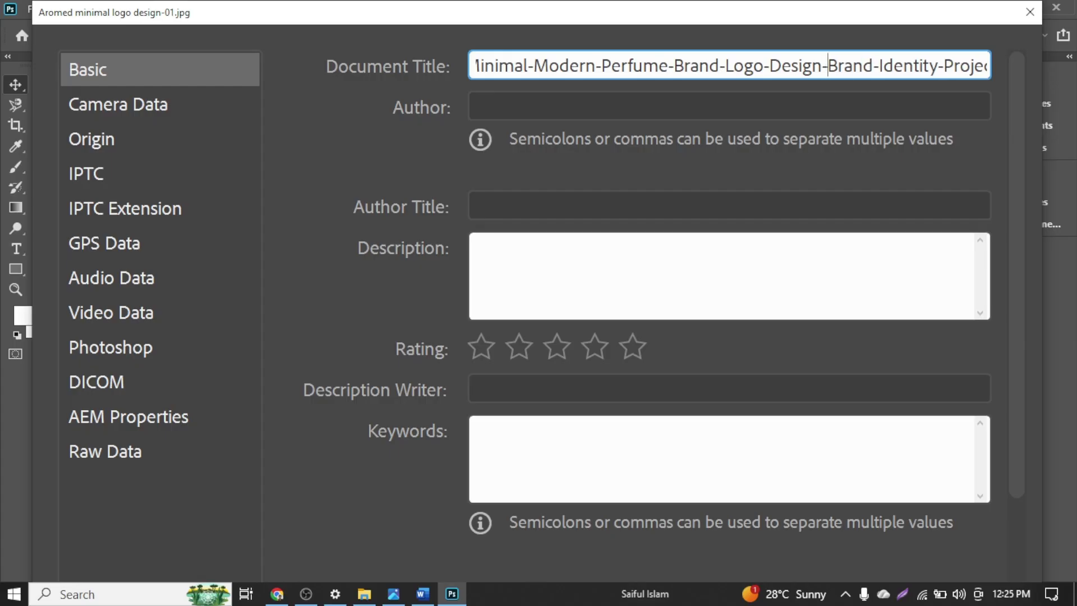
pyautogui.press('Left')
pyautogui.press('Left')
pyautogui.press('Left')
pyautogui.press('Left')
pyautogui.press('Left')
pyautogui.press('Left')
pyautogui.press('Left')
pyautogui.press('Left')
pyautogui.press('Left')
pyautogui.press('Left')
pyautogui.press('Left')
pyautogui.press('Left')
pyautogui.press('Left')
pyautogui.press('Left')
pyautogui.press('Left')
pyautogui.press('Left')
pyautogui.press('Left')
pyautogui.press('Left')
pyautogui.press('Left')
pyautogui.press('Left')
pyautogui.press('Left')
pyautogui.press('Left')
pyautogui.press('Left')
pyautogui.press('Left')
pyautogui.press('Left')
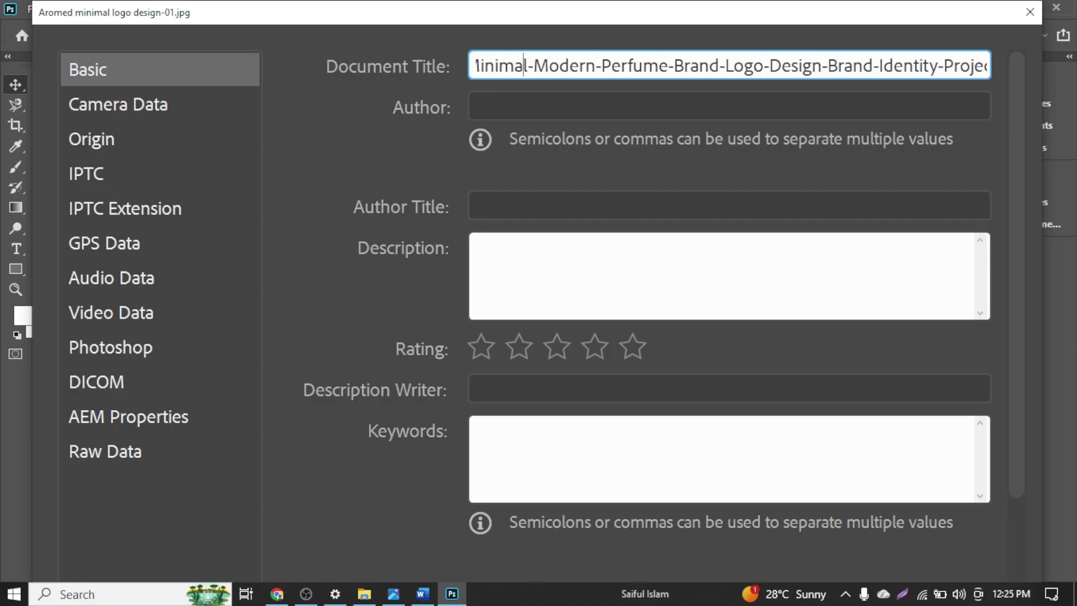
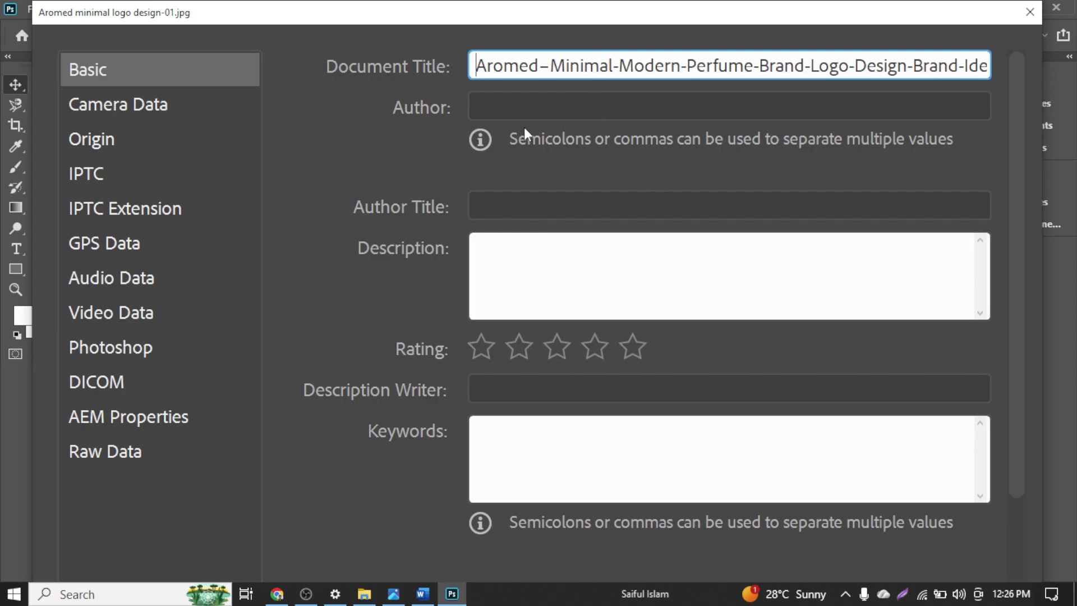
# Set the author title to "Graphic Designer", leaving the author empty
pyautogui.click(493, 102)
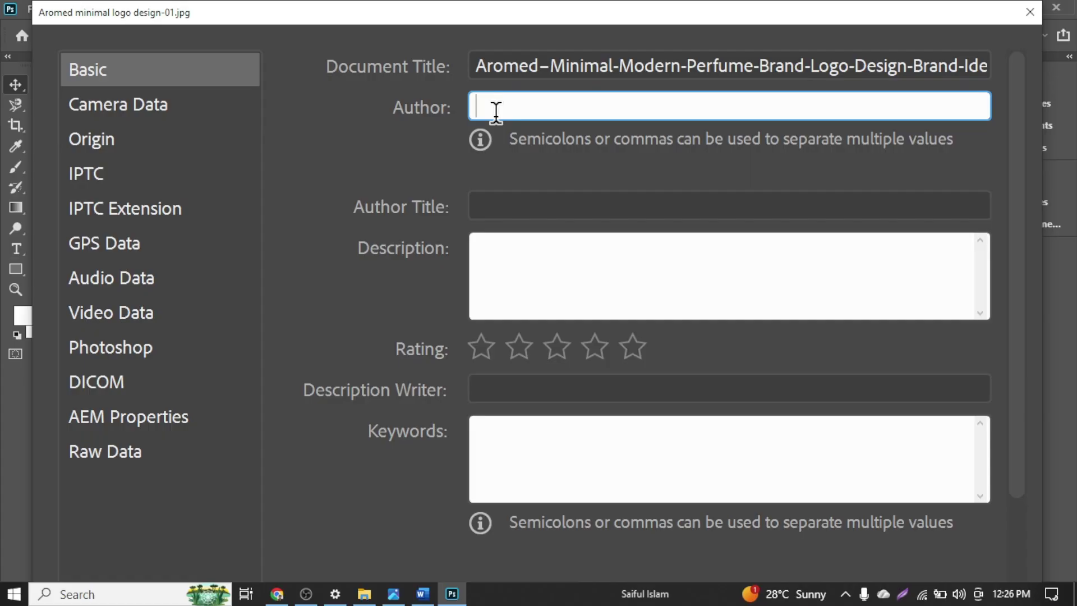
pyautogui.click(501, 202)
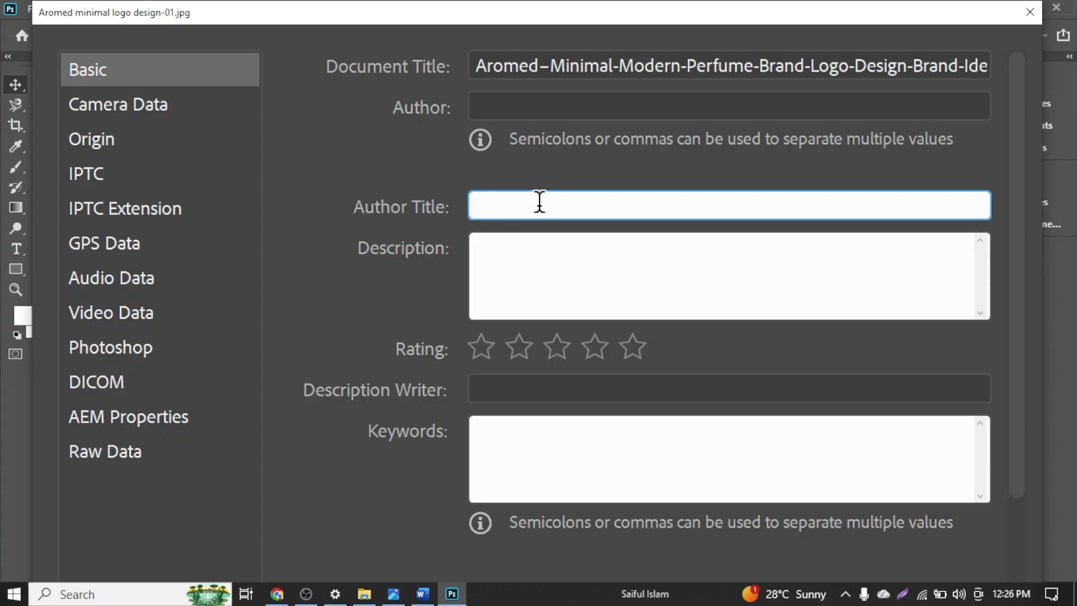
pyautogui.write('Gra')
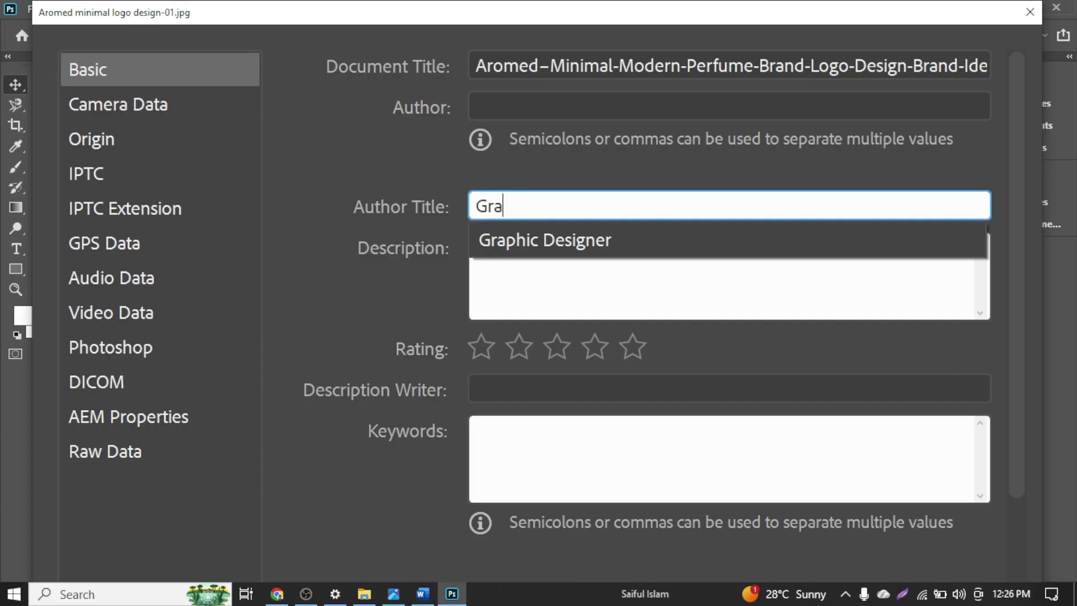
pyautogui.click(558, 240)
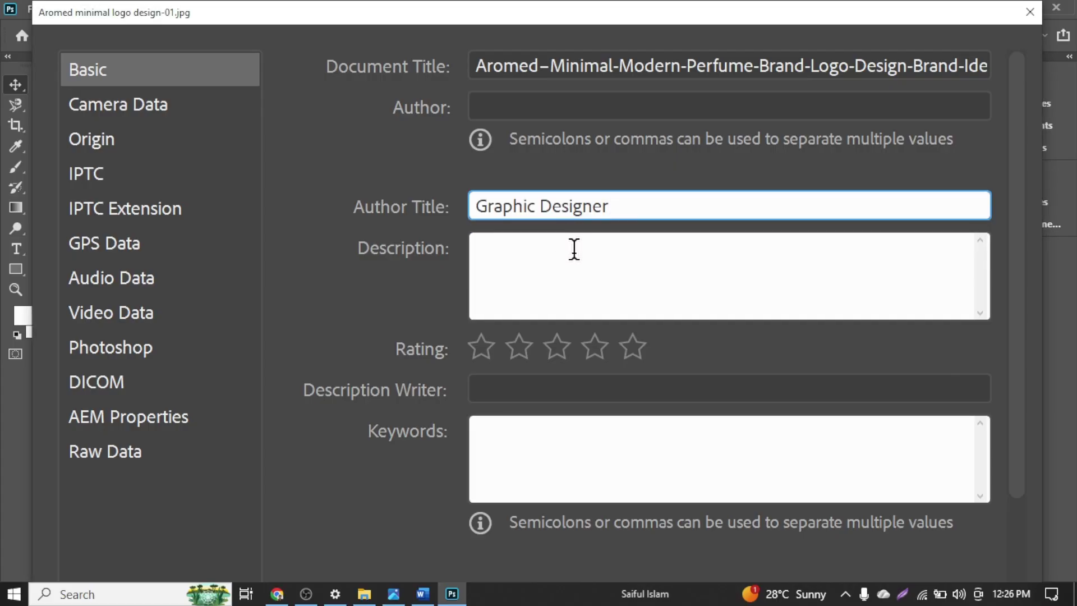
# Ready the empty description for input and copy the complete SEO Optimized Description from the ChatGPT conversation in Chrome
pyautogui.click(574, 249)
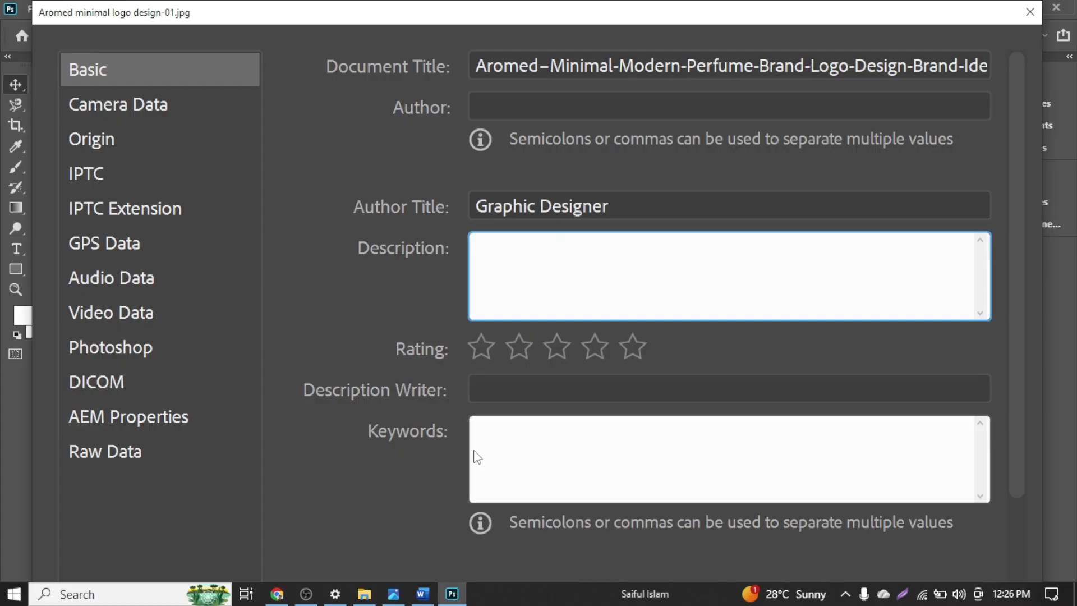
pyautogui.click(277, 593)
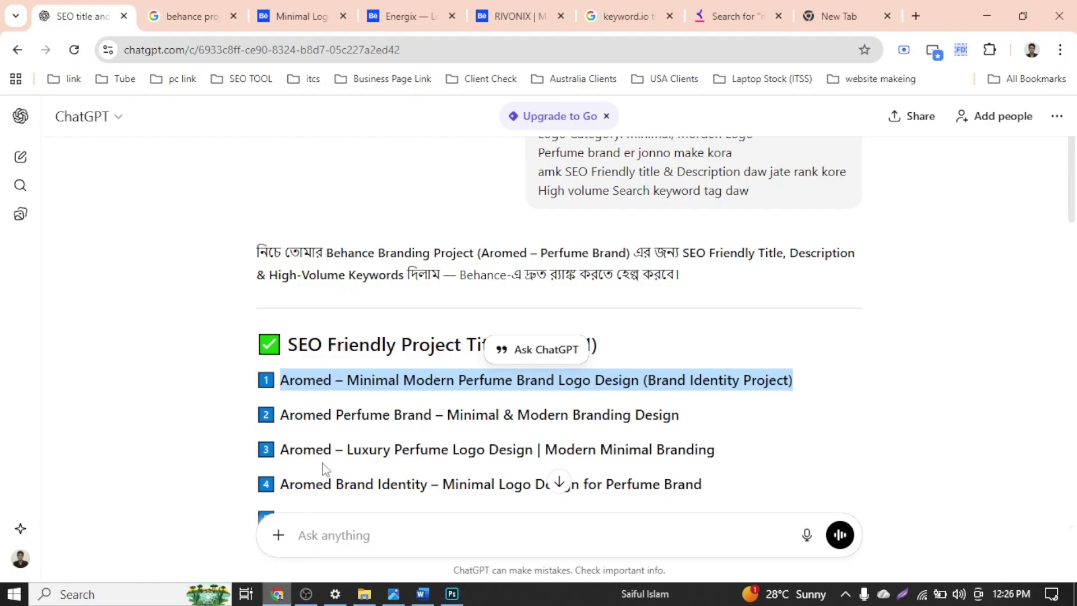
pyautogui.scroll(-5, 323, 469)
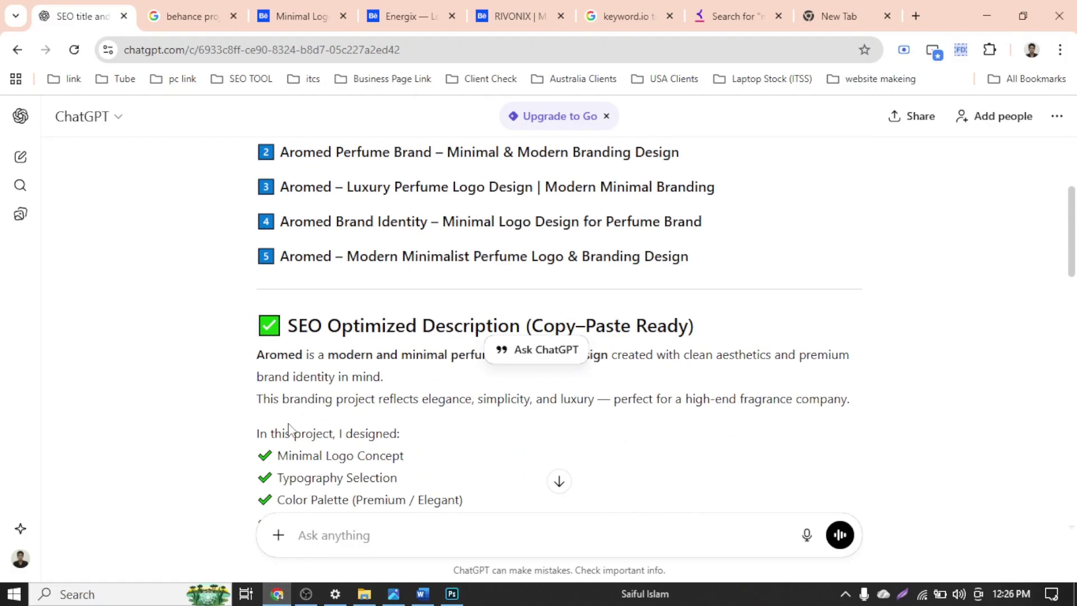
pyautogui.moveTo(257, 355); pyautogui.dragTo(381, 399)
pyautogui.click(602, 447)
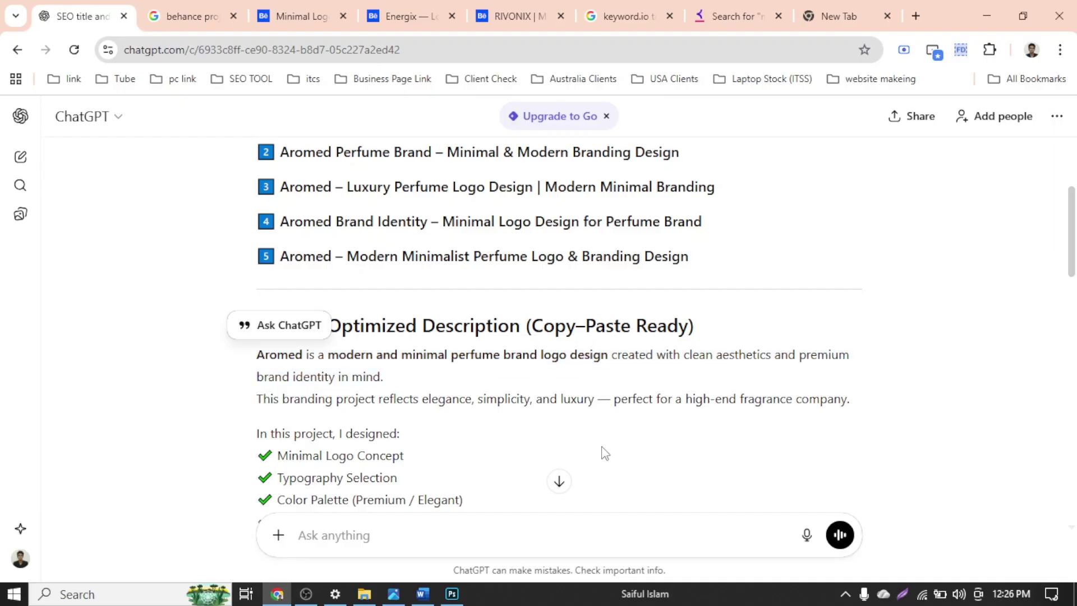
pyautogui.moveTo(258, 355); pyautogui.dragTo(702, 209)
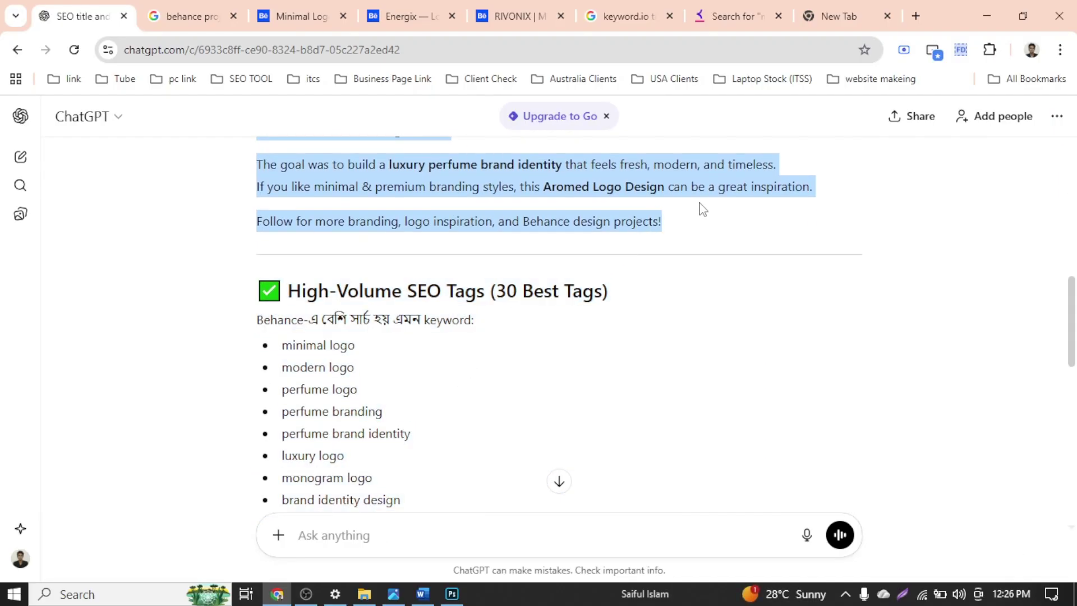
pyautogui.scroll(4, 671, 328)
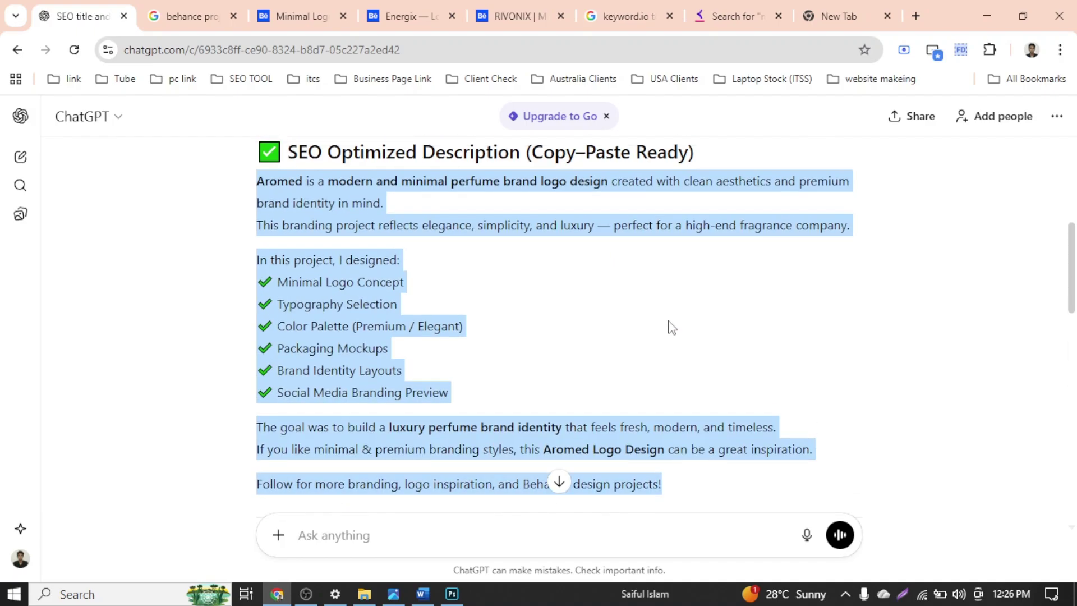
pyautogui.scroll(-4, 672, 328)
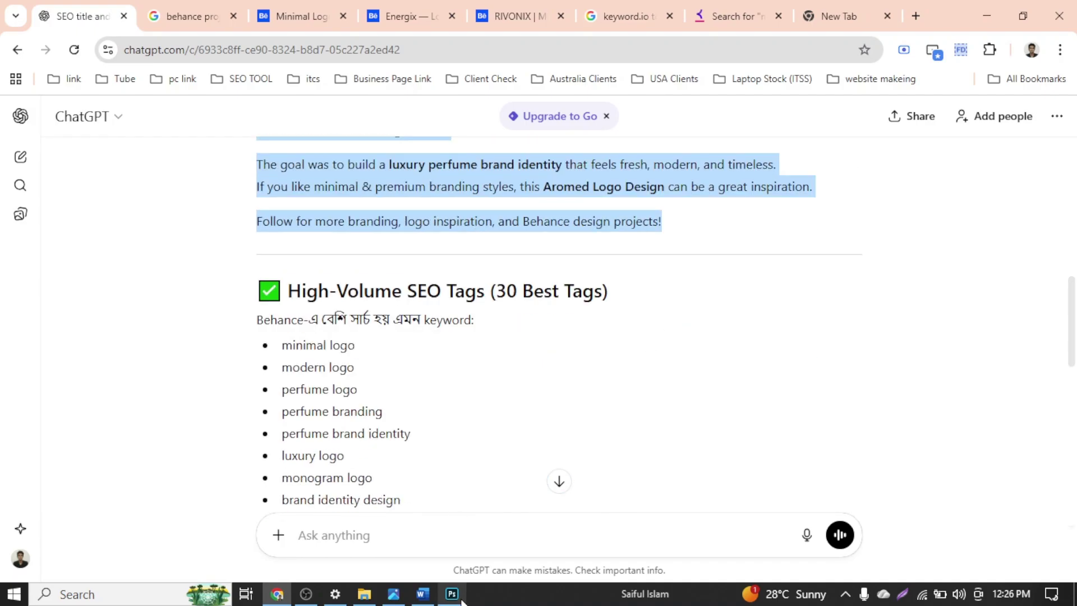
# Return to Photoshop, paste the copied SEO text as the image description, and review it from beginning to end
pyautogui.click(452, 594)
pyautogui.hotkey('ctrl', 'v')
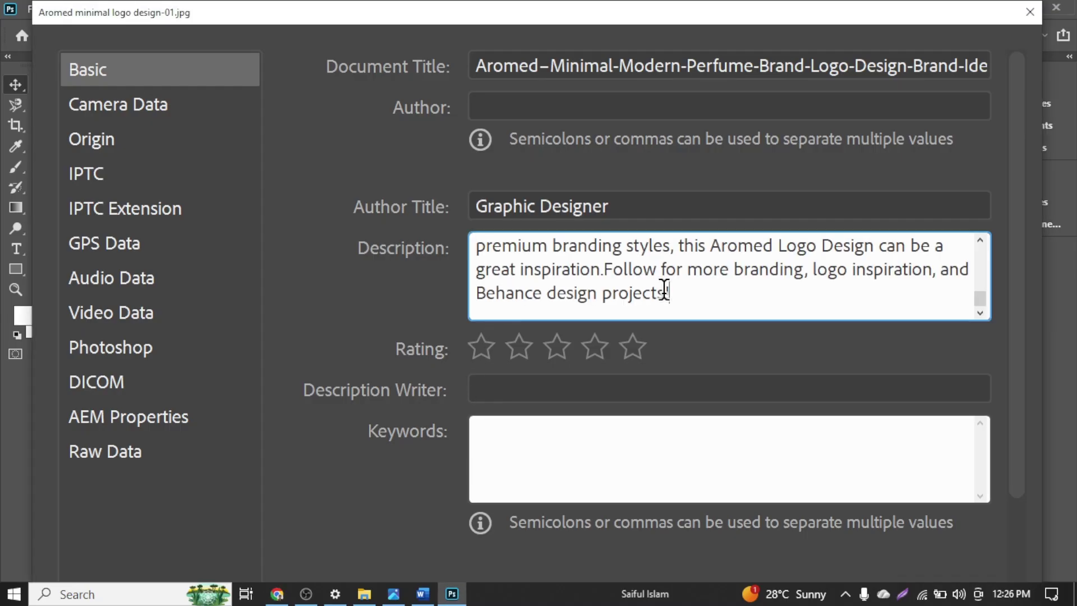
pyautogui.scroll(6, 690, 294)
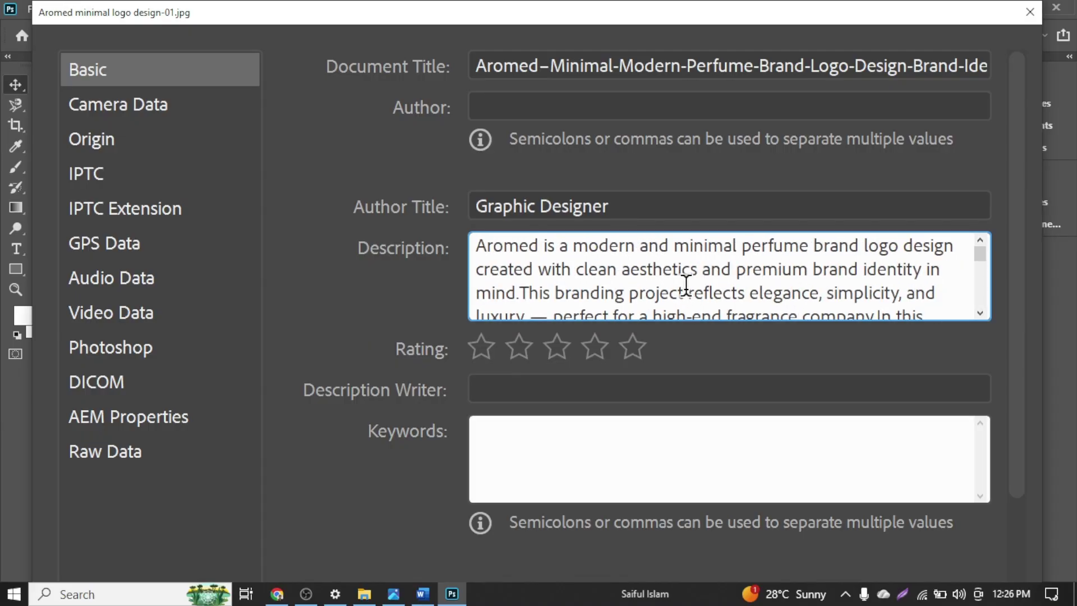
pyautogui.scroll(-6, 685, 285)
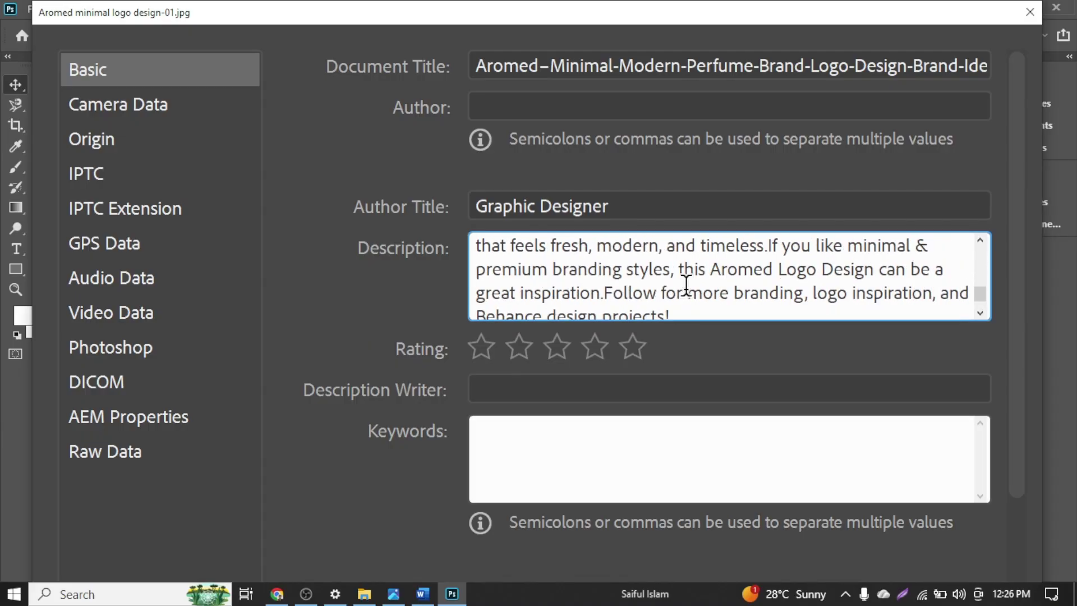
pyautogui.scroll(6, 685, 285)
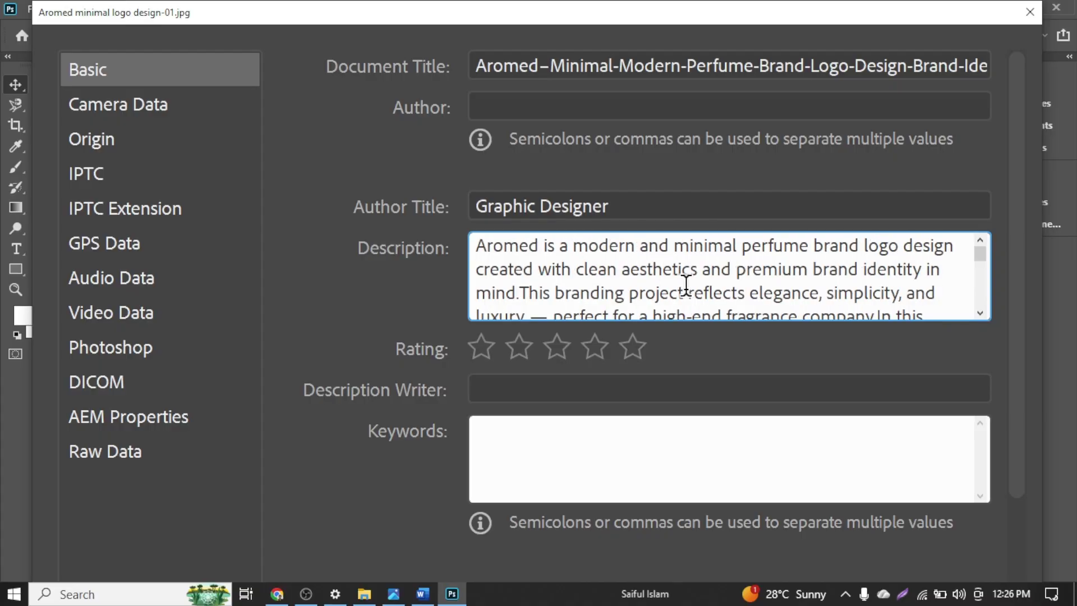
pyautogui.scroll(-6, 685, 285)
pyautogui.scroll(6, 686, 285)
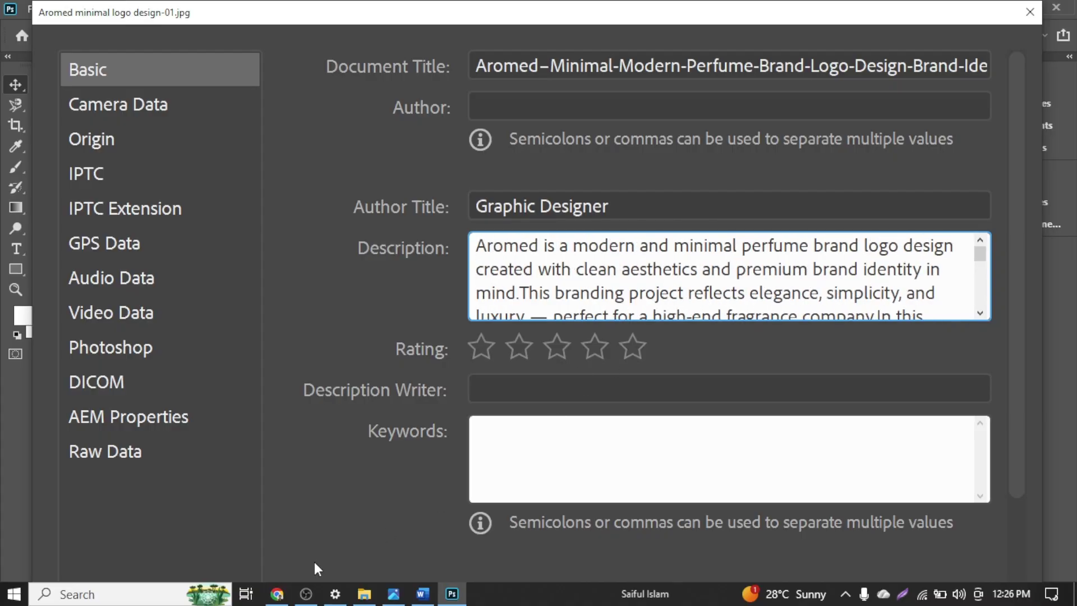
# Switch to Chrome, open Google Translate in the empty tab, and set the translation from English to Bengali
pyautogui.click(278, 594)
pyautogui.click(840, 16)
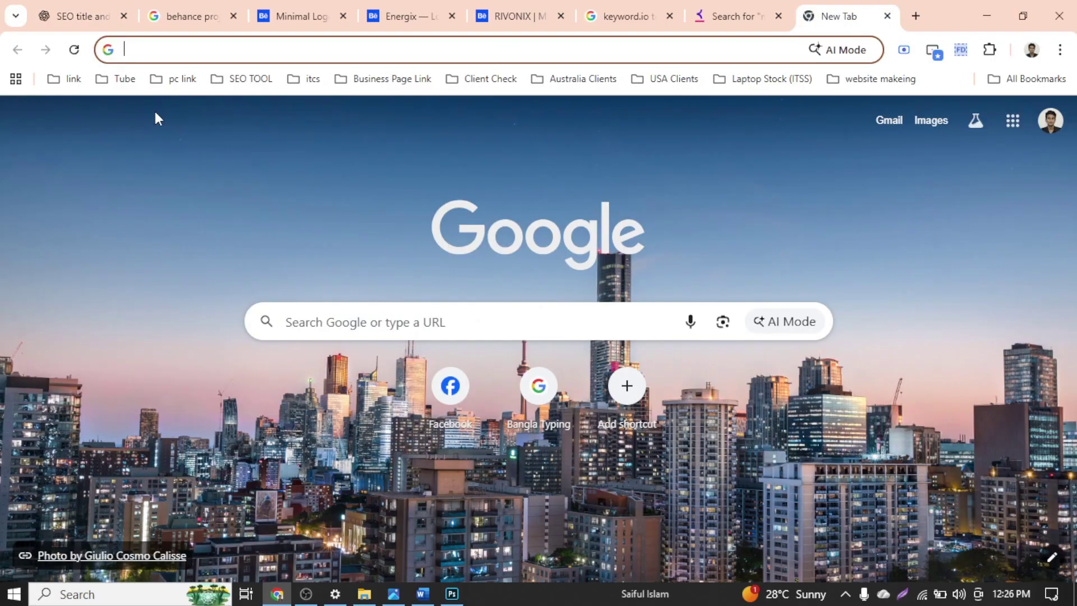
pyautogui.write('google.com')
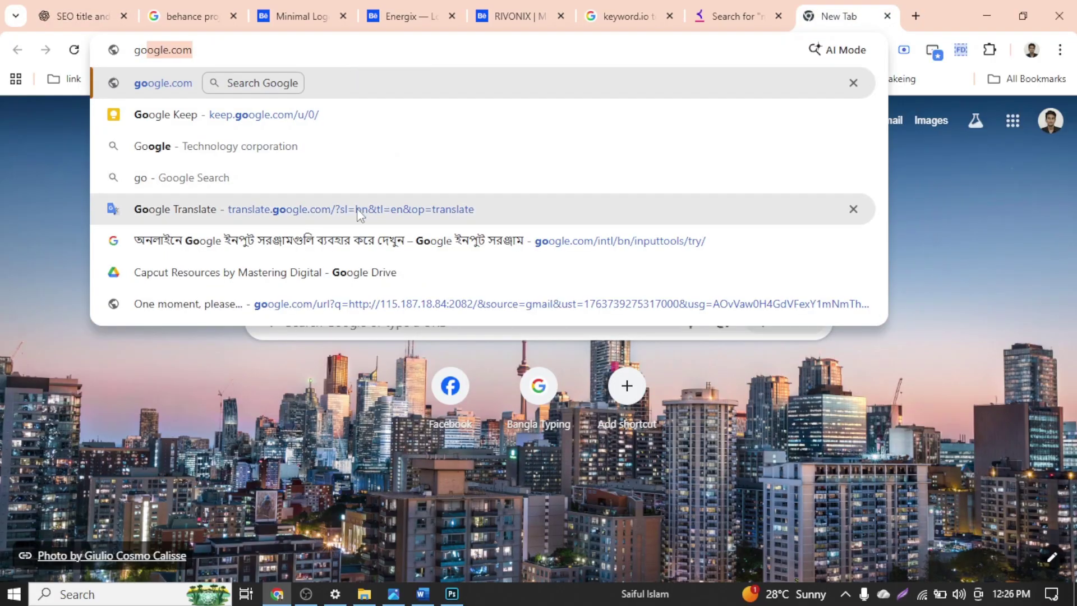
pyautogui.click(359, 208)
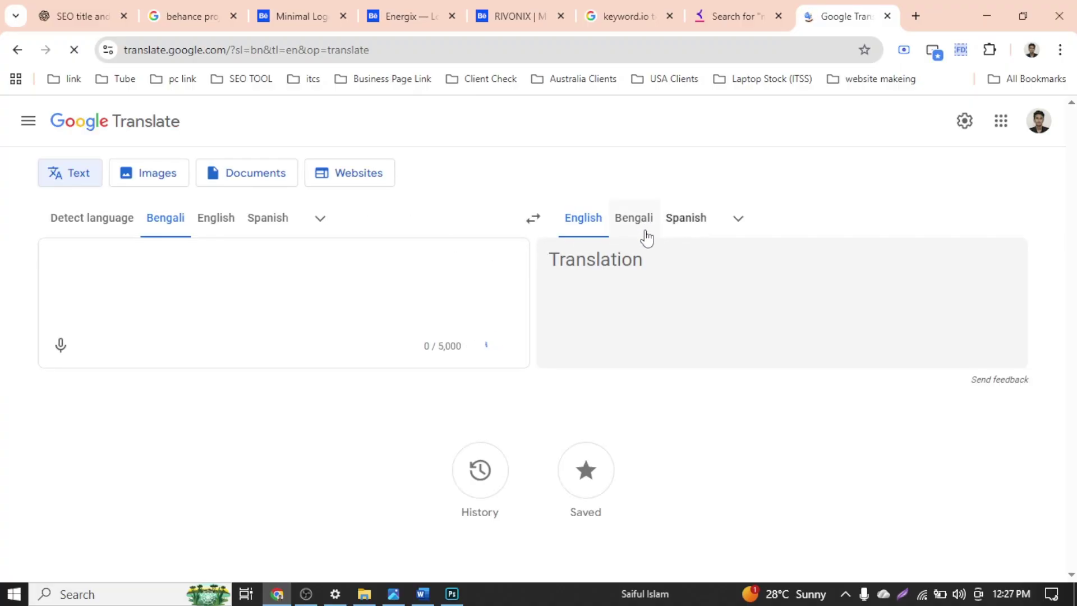
pyautogui.click(215, 225)
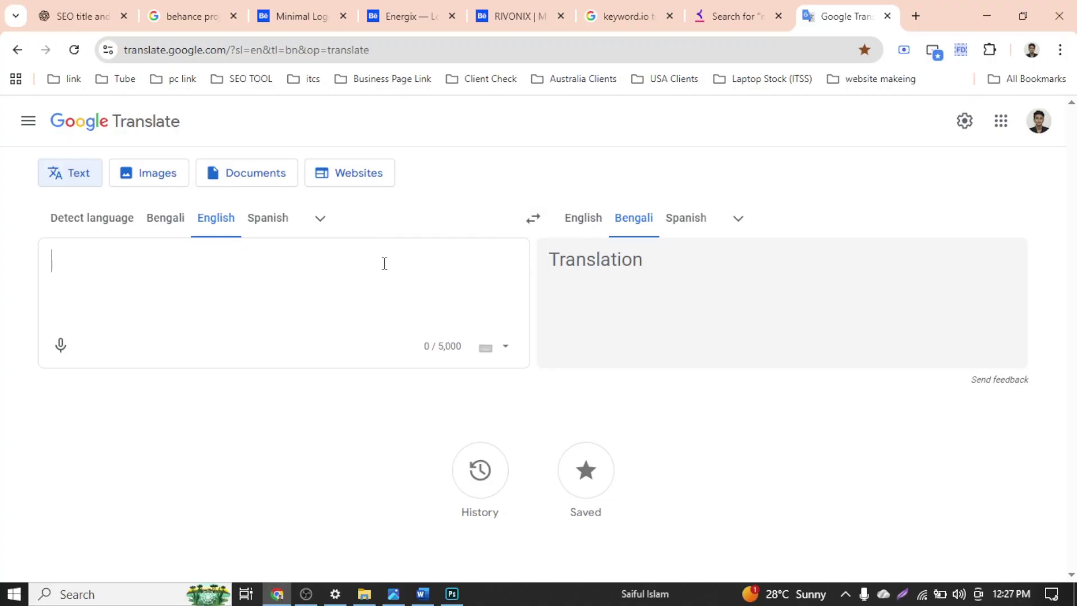
# Paste the SEO description into Google Translate's English source text and copy it all back as plain text
pyautogui.hotkey('ctrl', 'v')
pyautogui.moveTo(55, 259); pyautogui.dragTo(381, 216)
pyautogui.scroll(10, 392, 239)
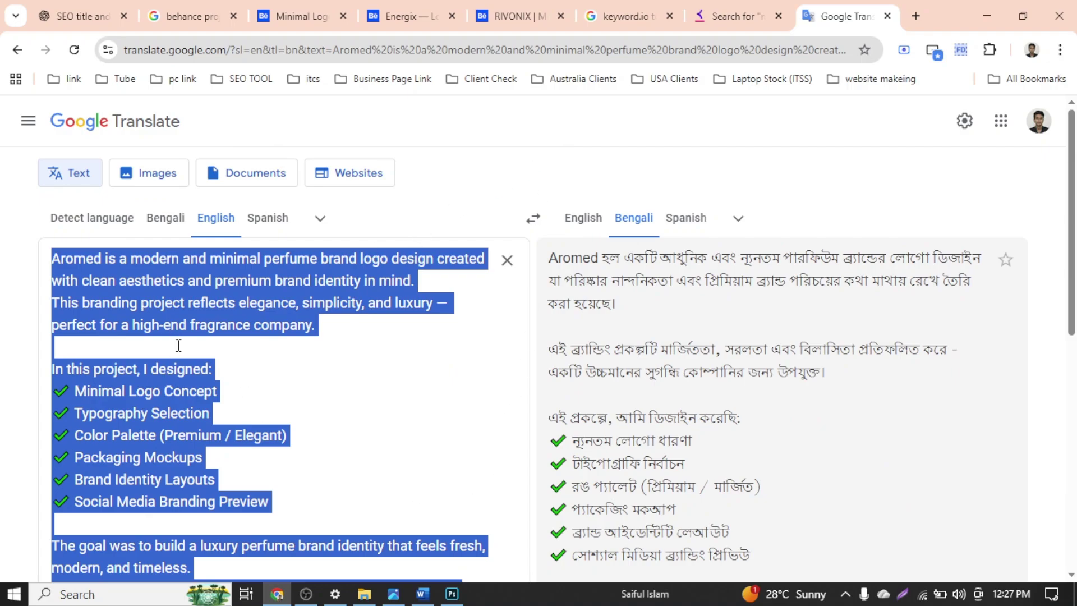
# Return to Photoshop, replace the whole image description with the plain text copied from Google Translate, and review its line breaks
pyautogui.click(452, 593)
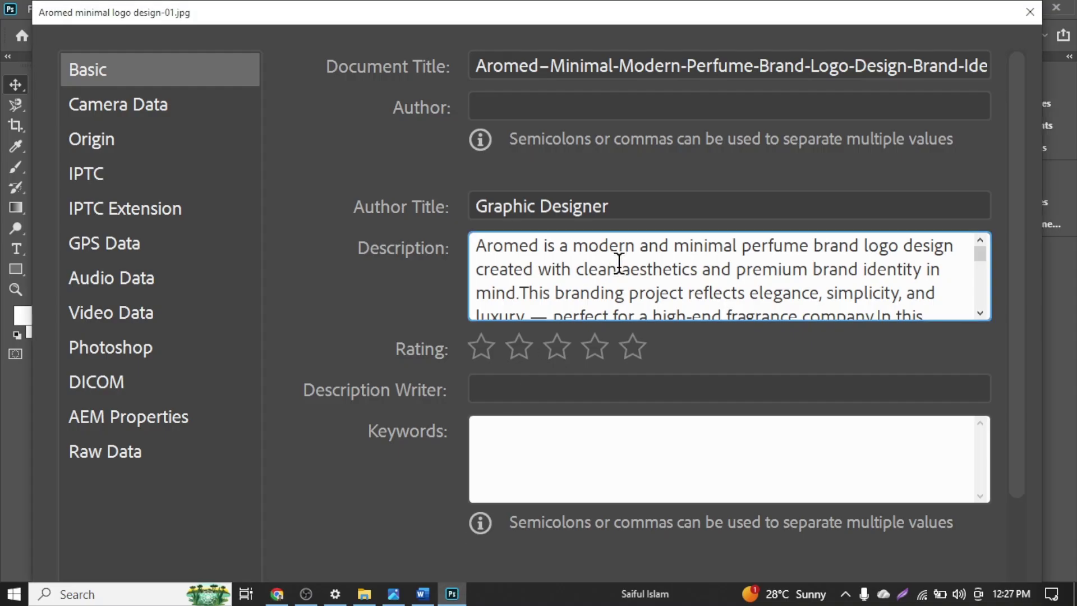
pyautogui.hotkey('ctrl', 'a')
pyautogui.press('BackSpace')
pyautogui.press('super+v')
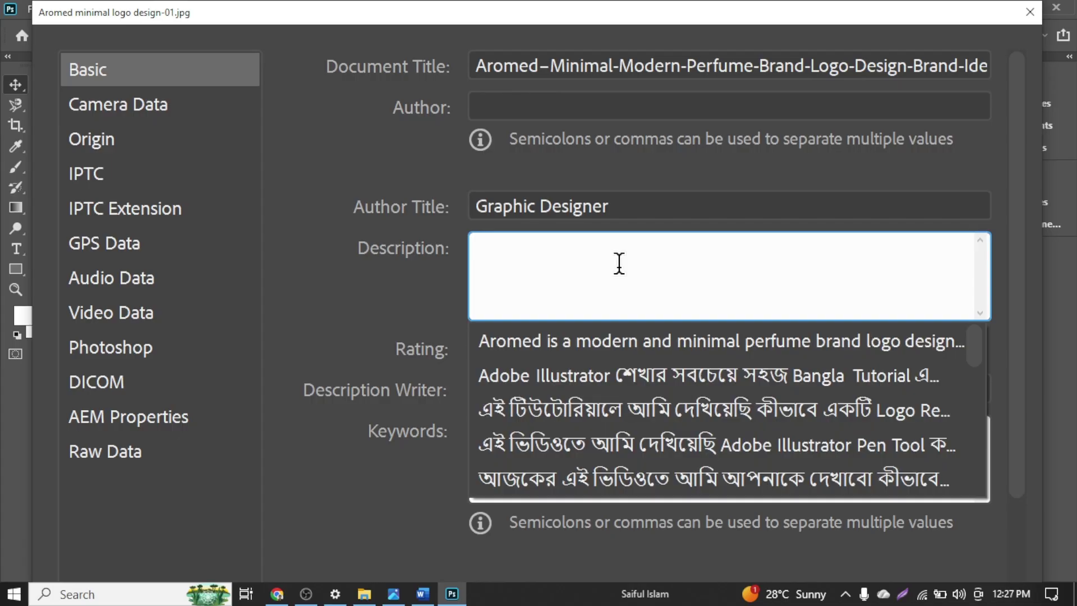
pyautogui.press('Return')
pyautogui.scroll(6, 619, 263)
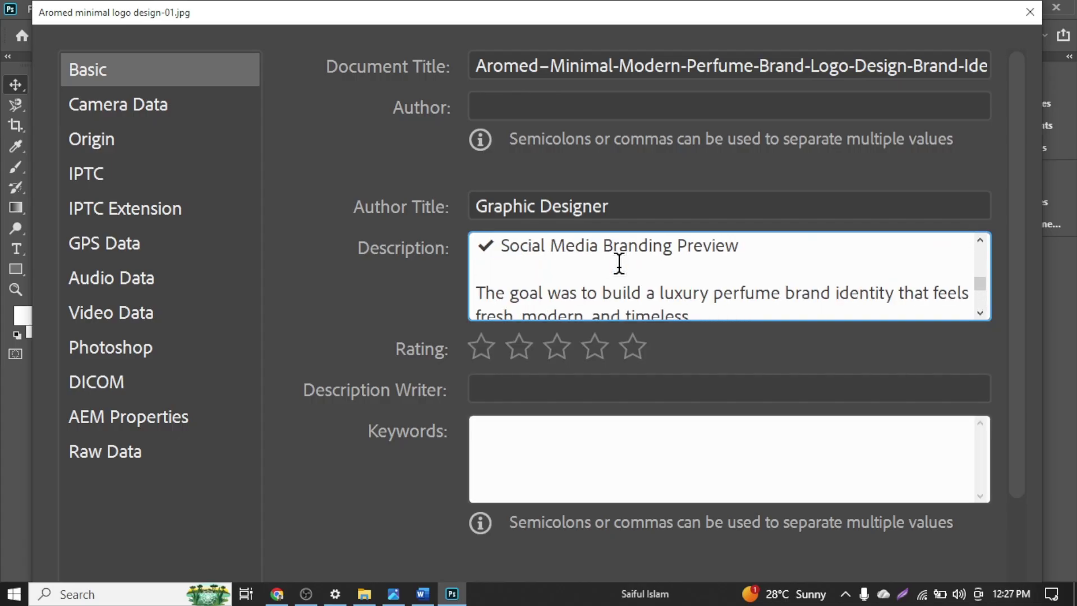
pyautogui.scroll(4, 619, 262)
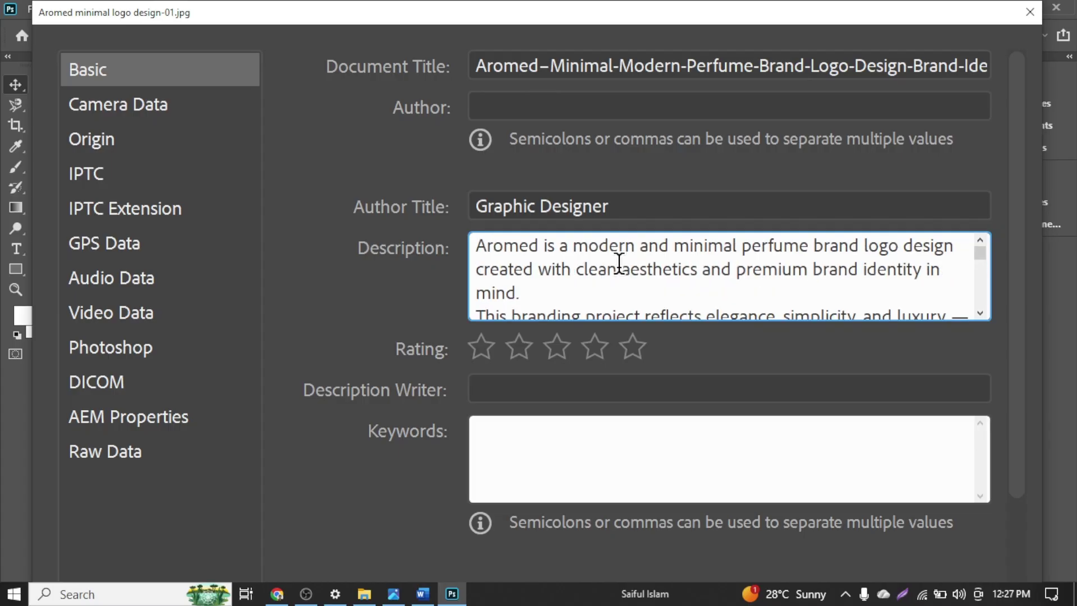
pyautogui.scroll(-1, 619, 263)
pyautogui.scroll(1, 619, 263)
pyautogui.scroll(-1, 622, 279)
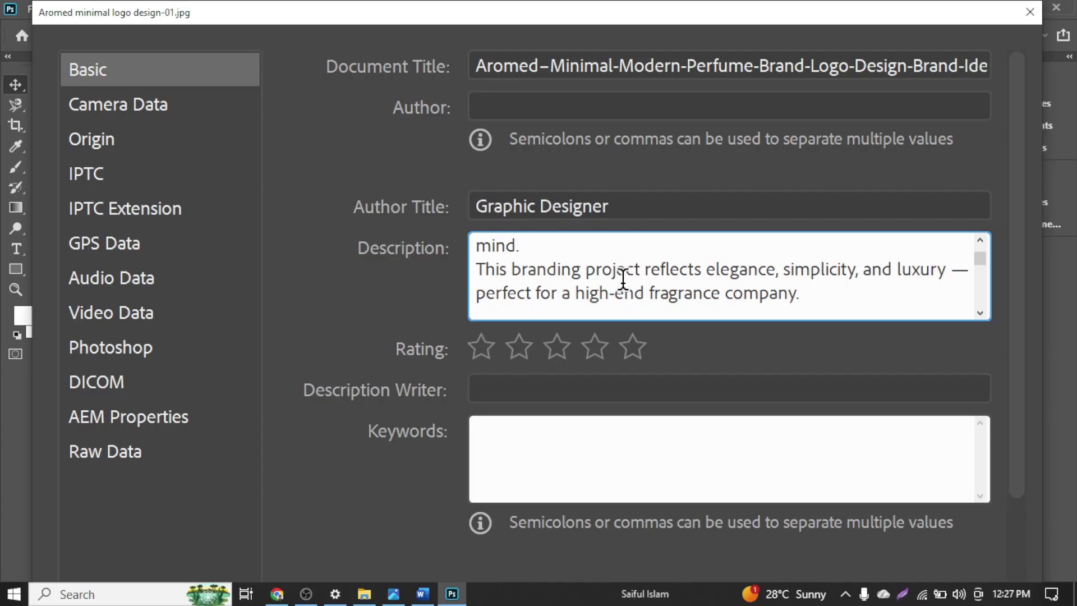
pyautogui.scroll(1, 622, 279)
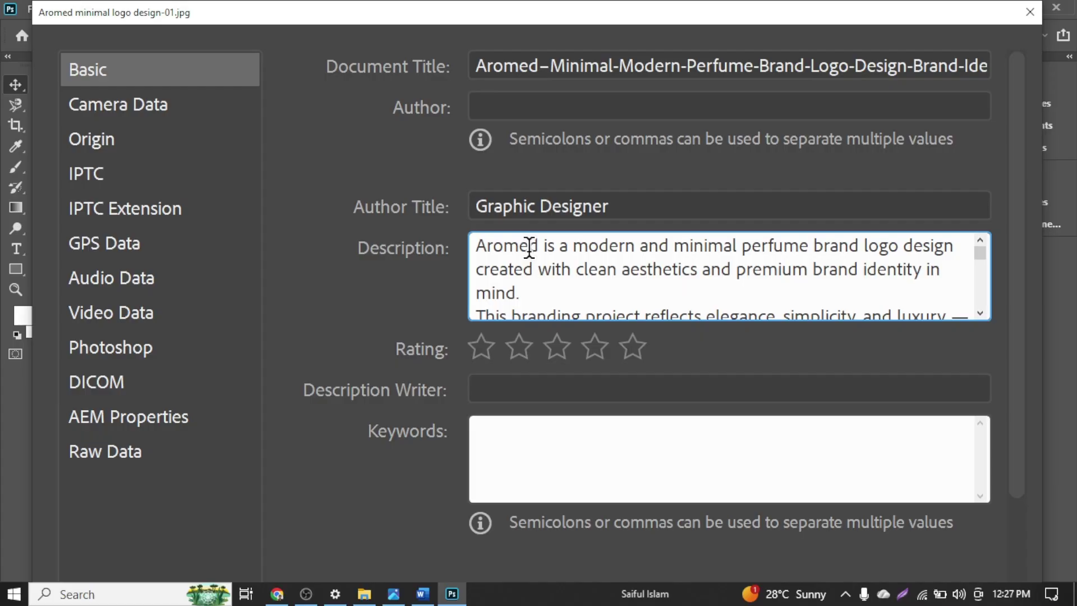
# Give the image a five-star rating, leaving the description writer empty, and ready the keywords for input
pyautogui.click(629, 351)
pyautogui.click(617, 386)
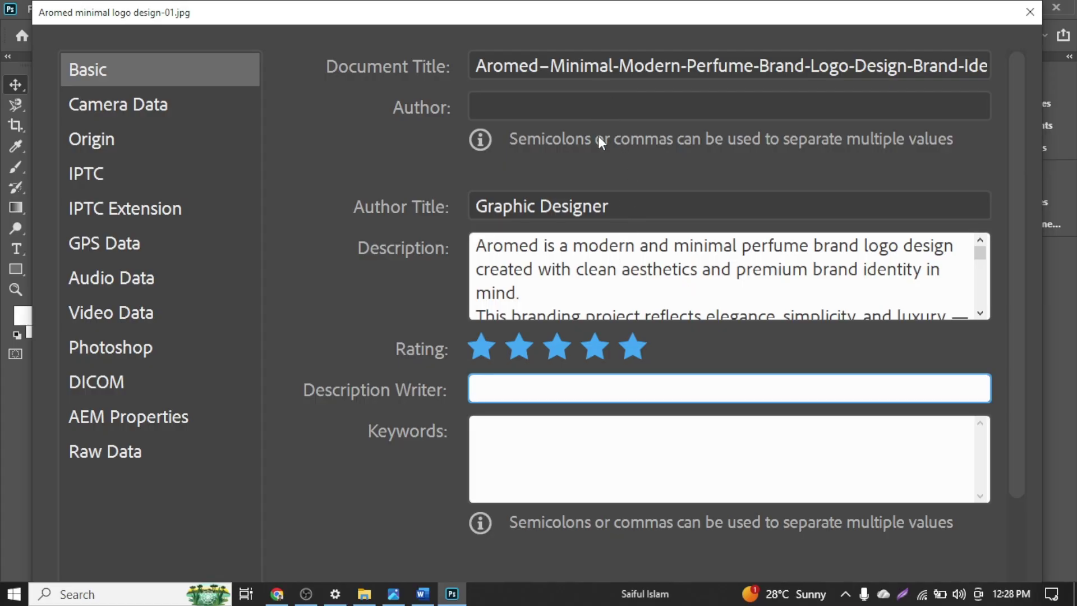
pyautogui.click(554, 425)
# Switch to Word, look over the collected keywords in Document1, and create a new blank document
pyautogui.click(423, 594)
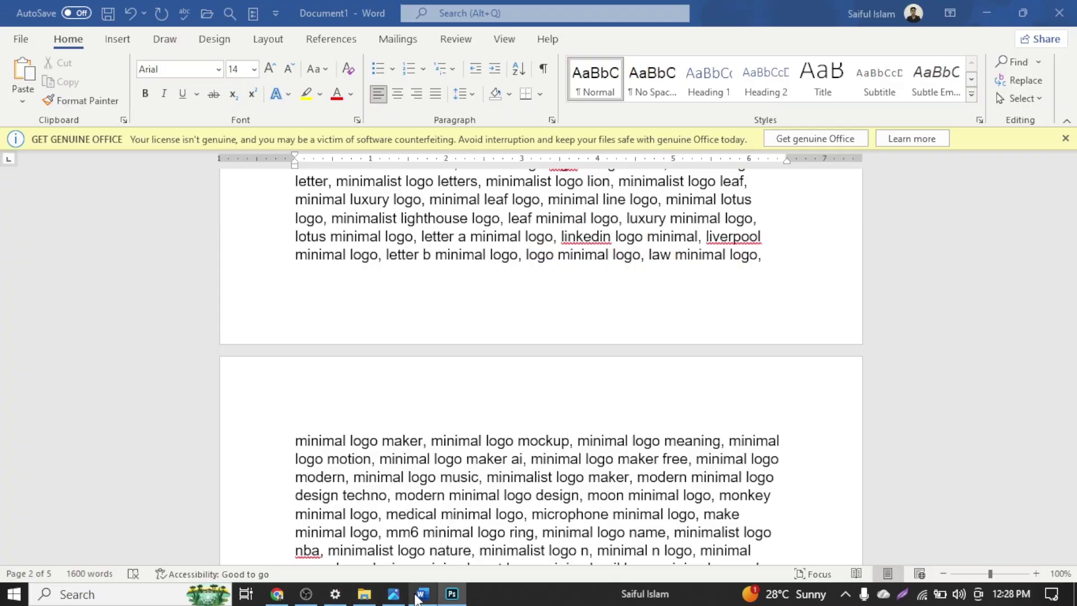
pyautogui.scroll(-10, 442, 305)
pyautogui.scroll(10, 465, 301)
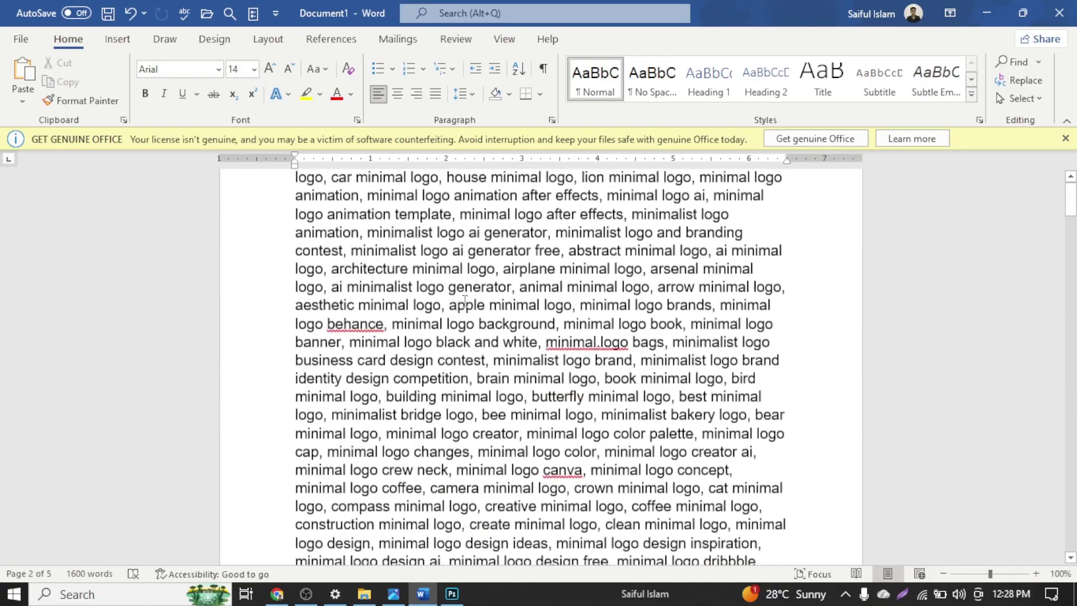
pyautogui.hotkey('ctrl', 'n')
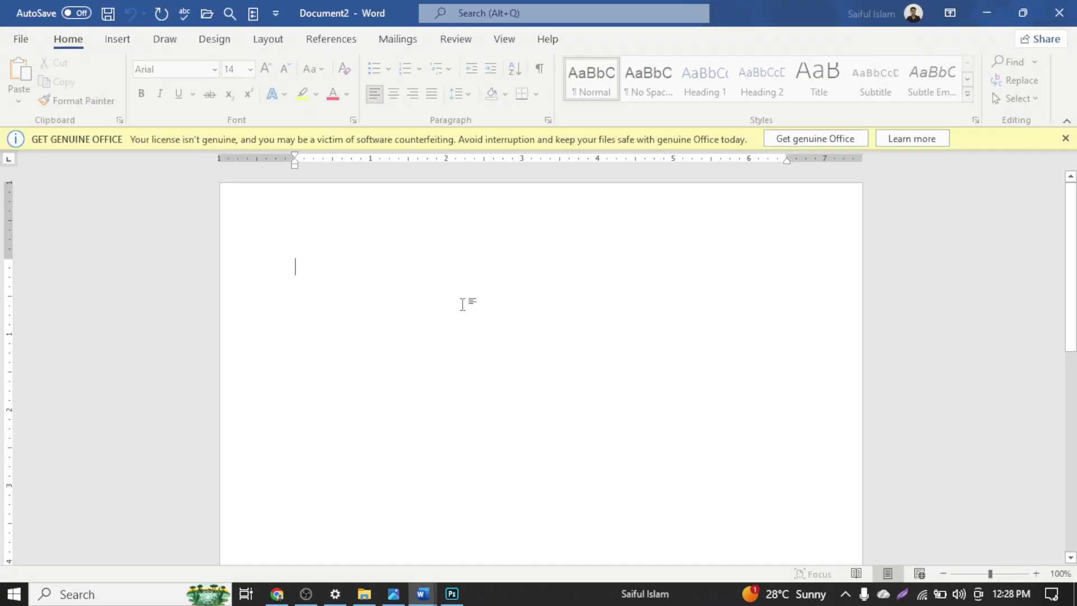
# Switch to the ChatGPT conversation in Chrome and copy the complete list under High-Volume SEO Tags (30 Best Tags)
pyautogui.click(277, 593)
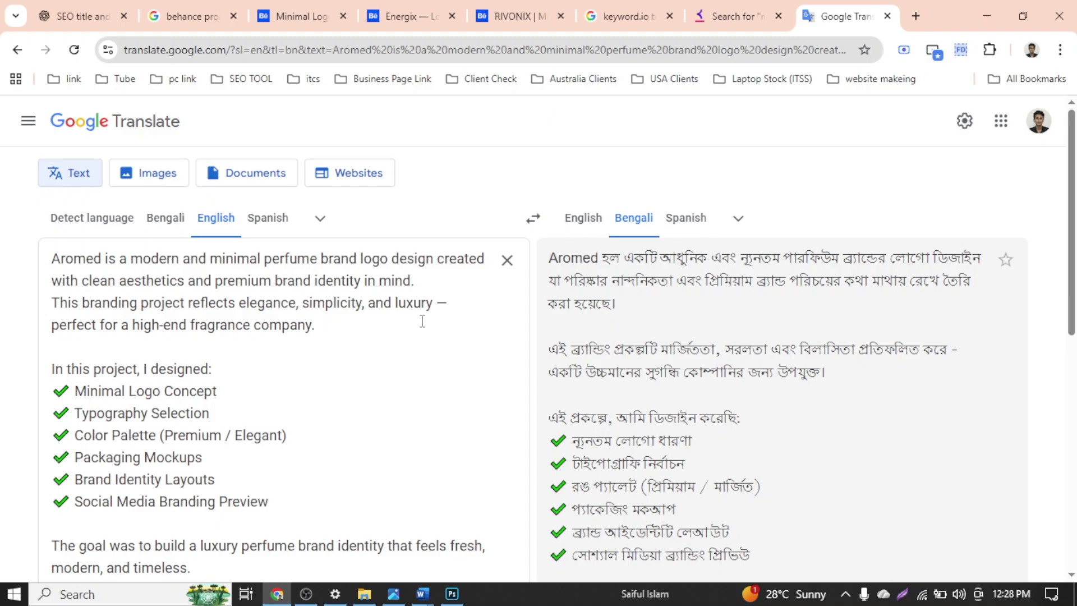
pyautogui.click(83, 8)
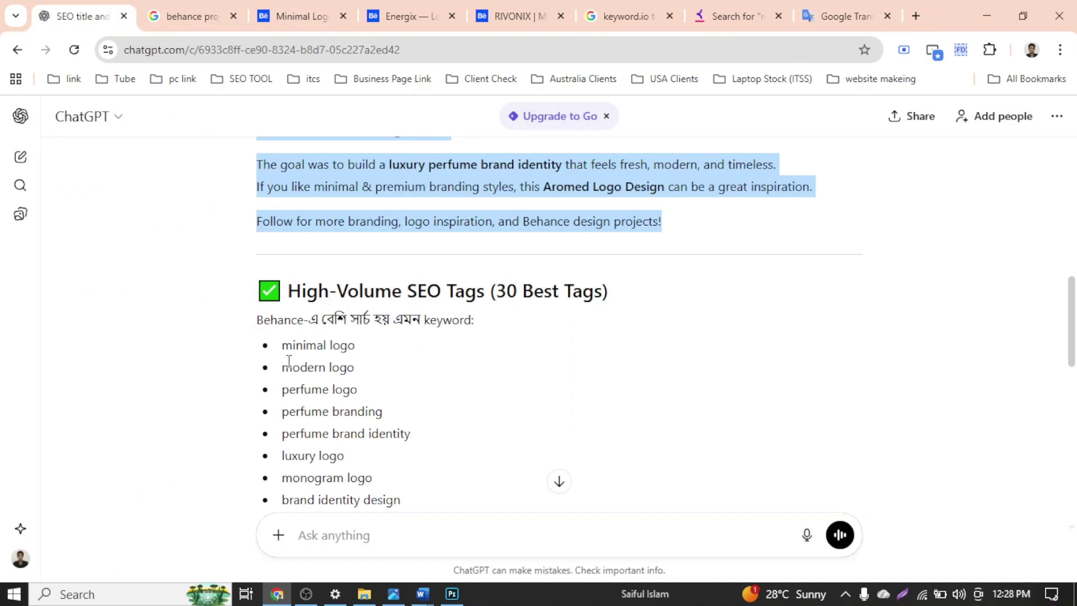
pyautogui.moveTo(281, 344); pyautogui.dragTo(387, 425)
pyautogui.scroll(-3, 423, 373)
pyautogui.scroll(20, 423, 371)
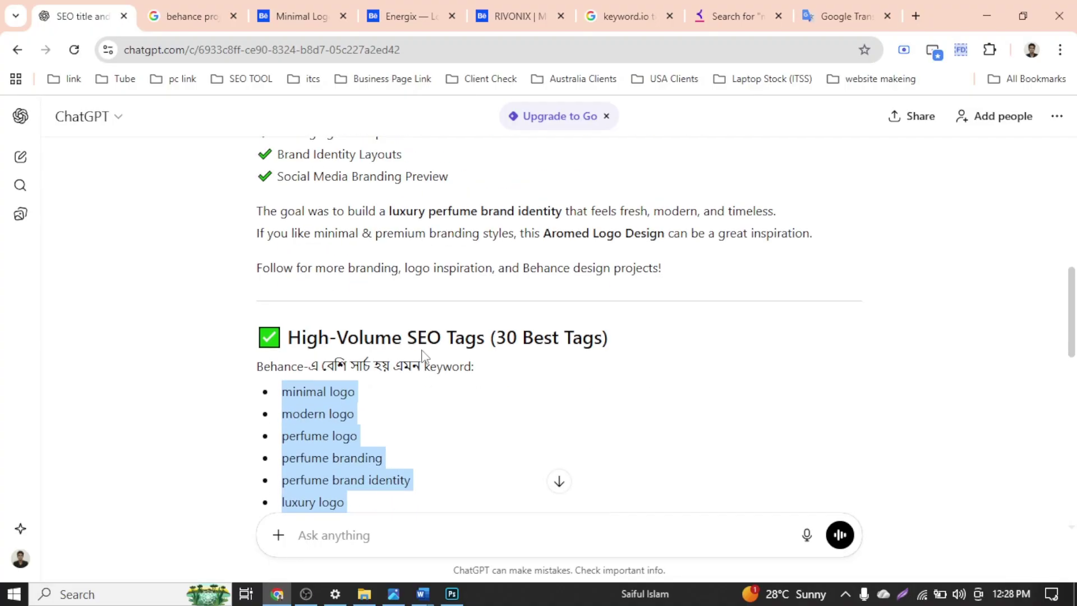
pyautogui.scroll(-5, 423, 345)
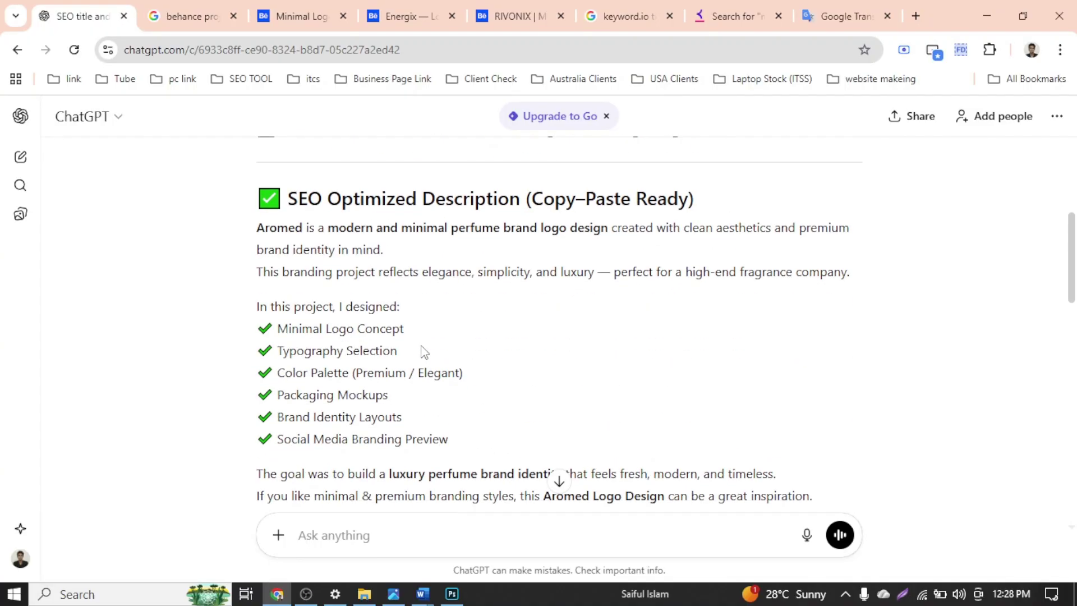
pyautogui.scroll(-10, 421, 352)
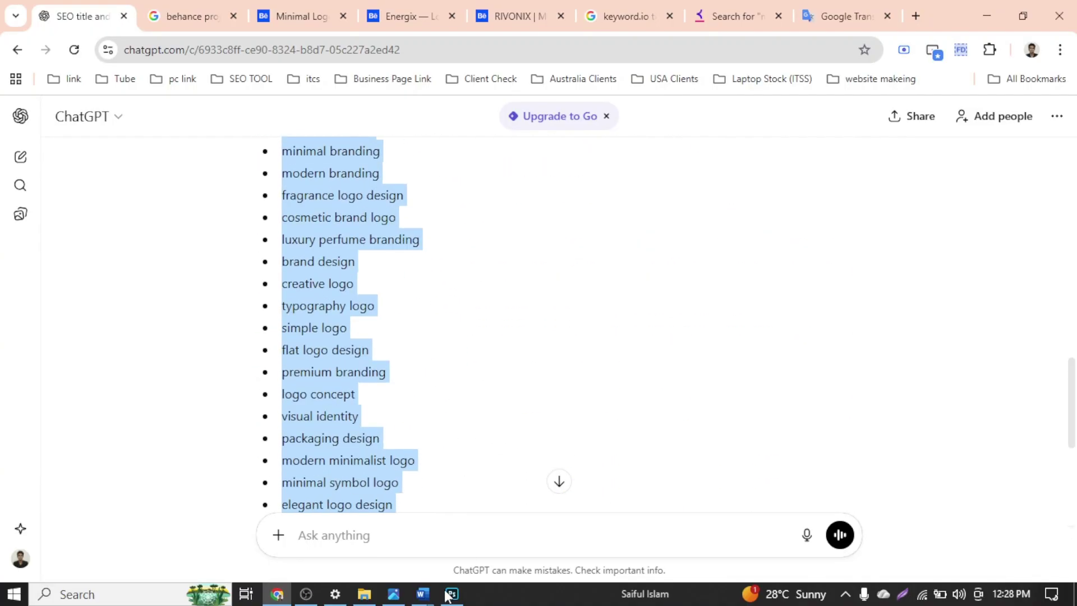
# Paste the copied SEO tags into the blank Word document and try to remove the bullets from the whole list
pyautogui.moveTo(422, 593)
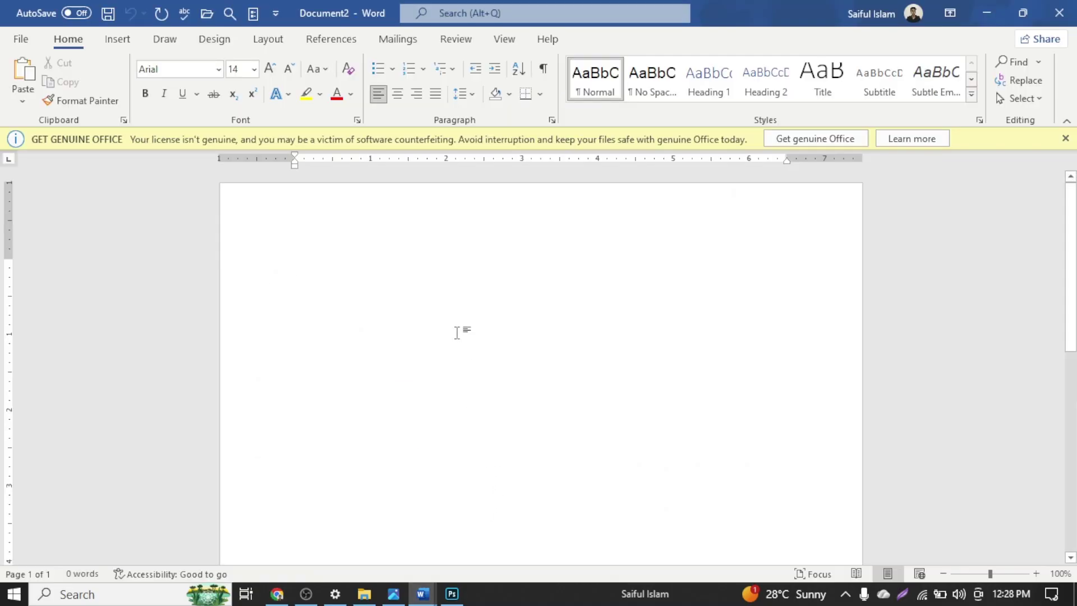
pyautogui.hotkey('ctrl', 'v')
pyautogui.scroll(3, 475, 346)
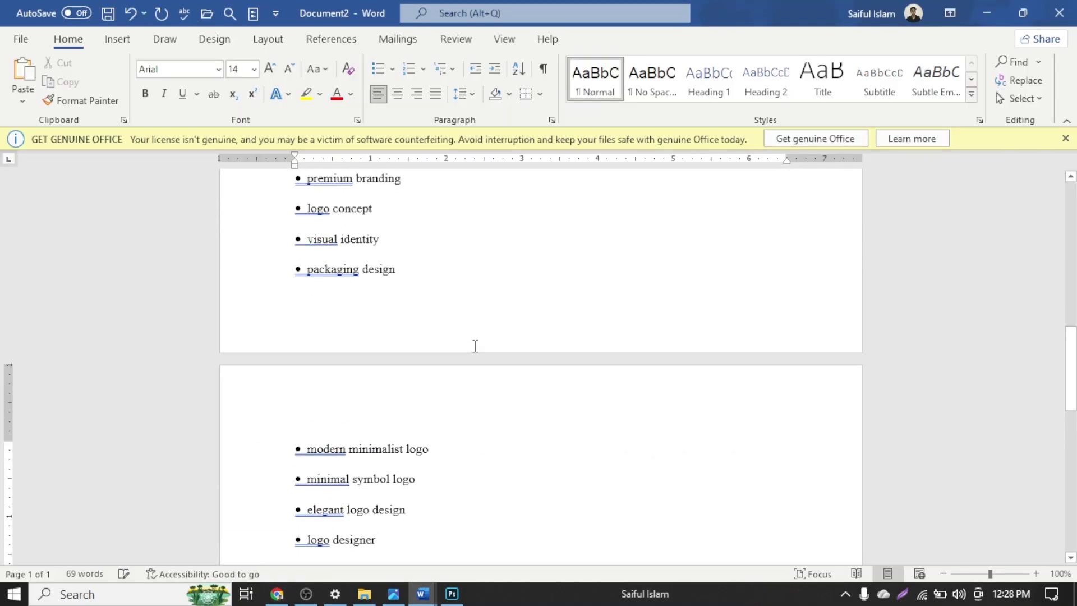
pyautogui.hotkey('ctrl', 'a')
pyautogui.scroll(10, 461, 296)
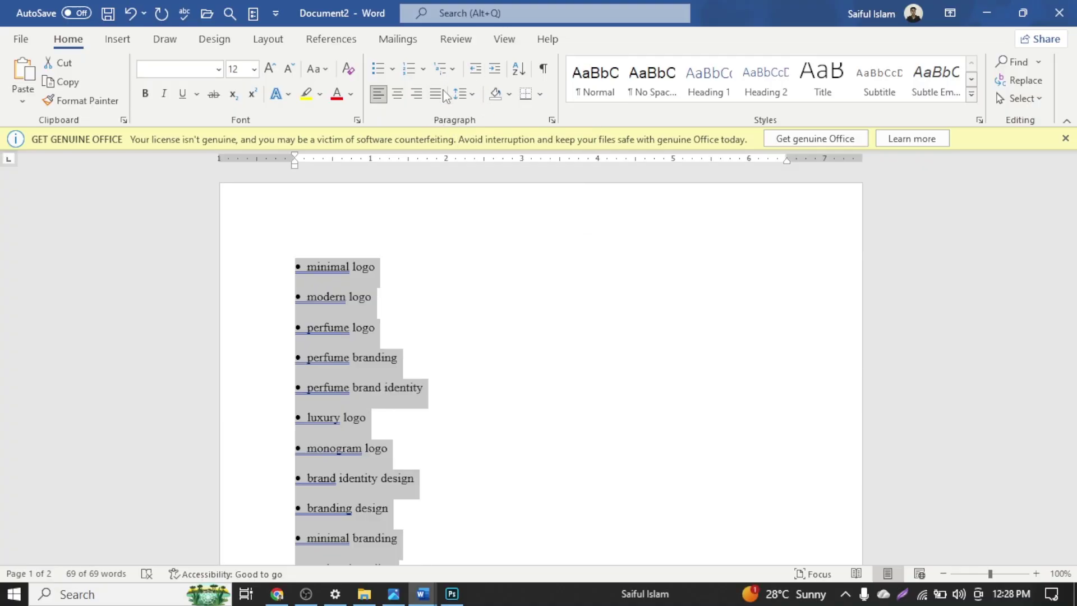
pyautogui.click(392, 69)
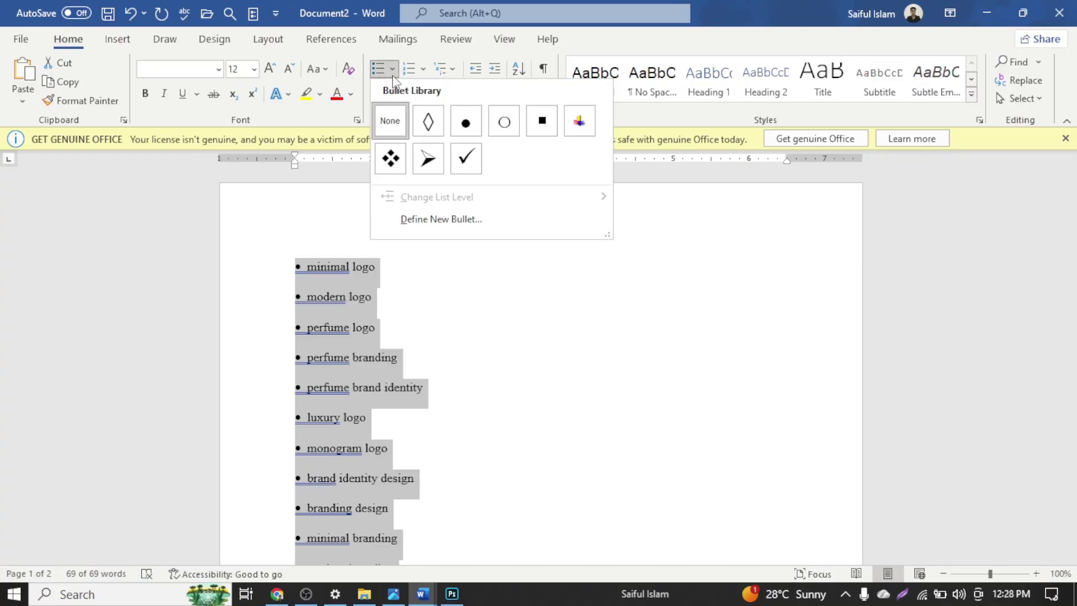
pyautogui.click(466, 228)
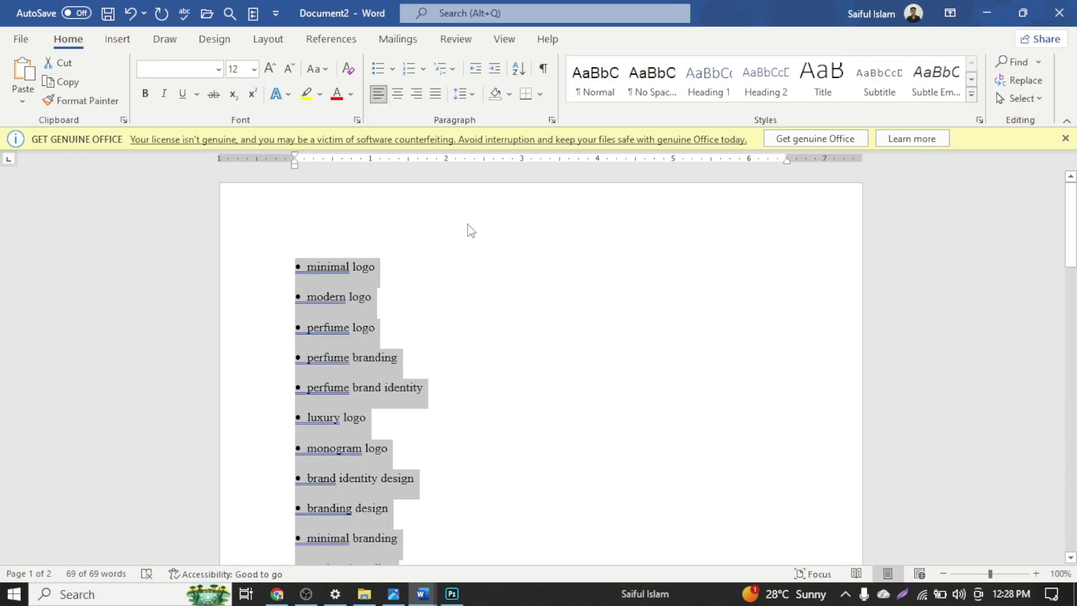
pyautogui.click(474, 300)
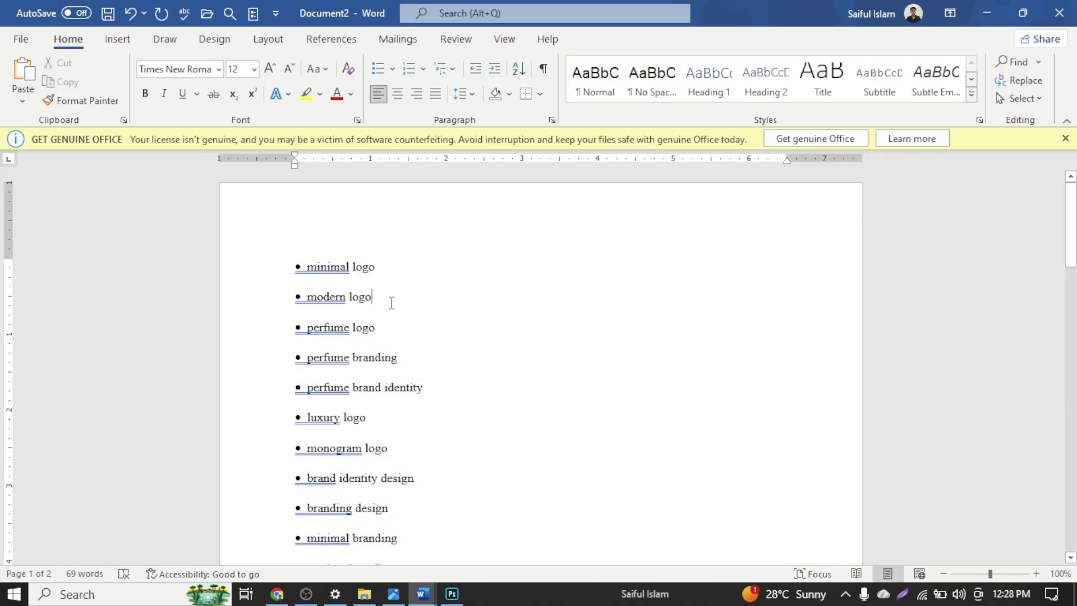
# Return to Google Translate in Chrome, replace the source text with the SEO tags, and copy them all as plain text
pyautogui.click(277, 594)
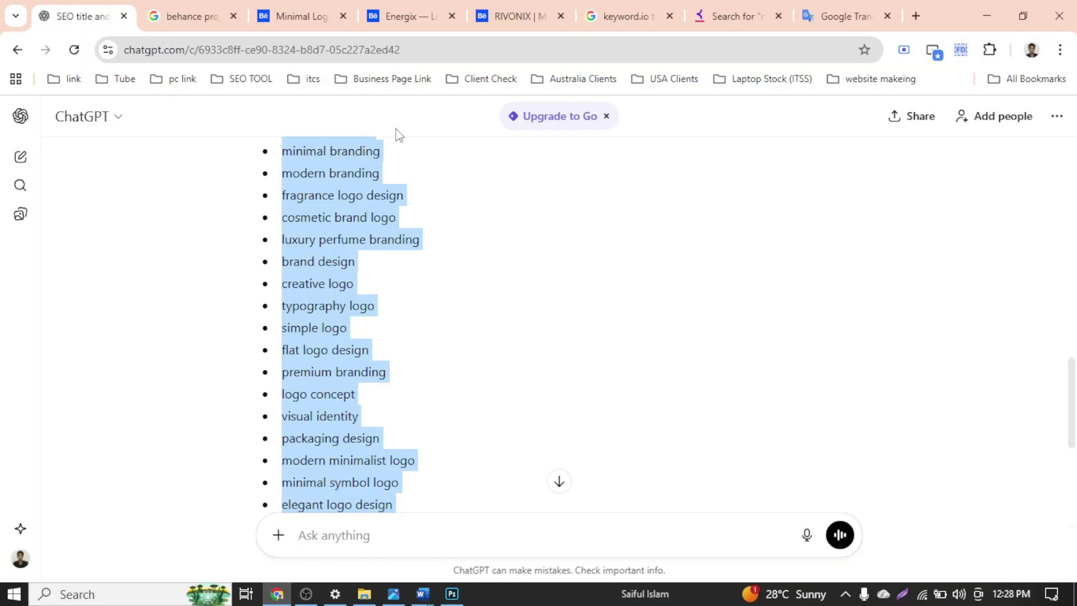
pyautogui.click(844, 16)
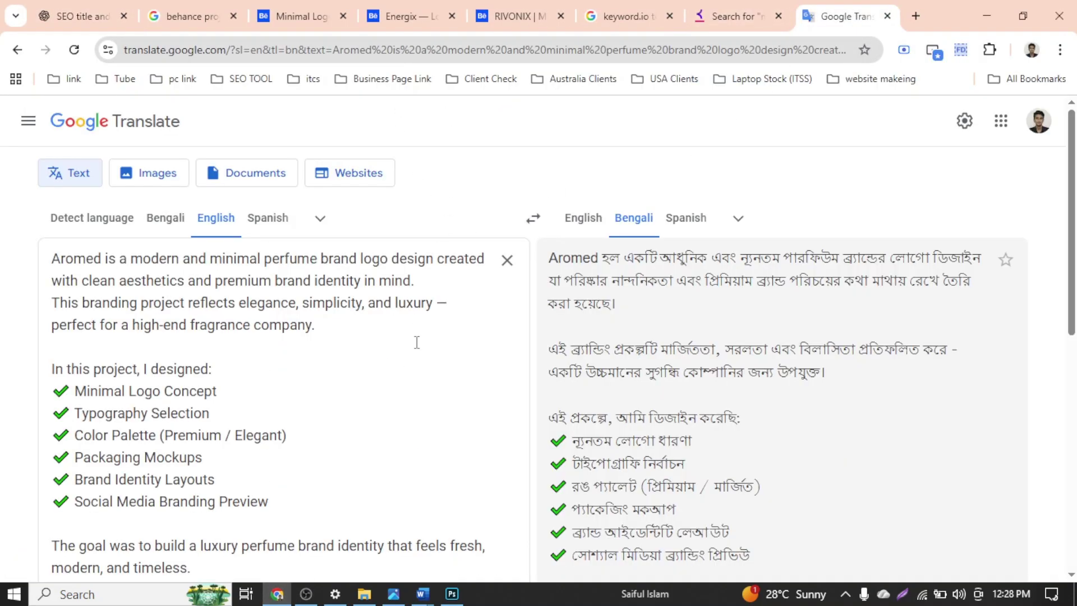
pyautogui.click(507, 260)
pyautogui.hotkey('ctrl', 'v')
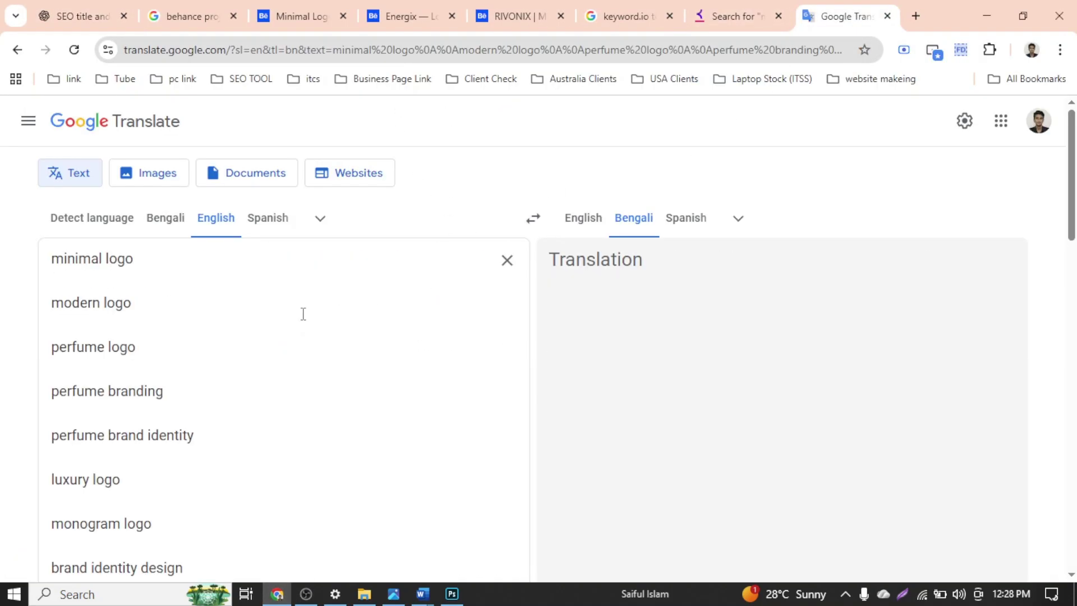
pyautogui.hotkey('ctrl', 'a')
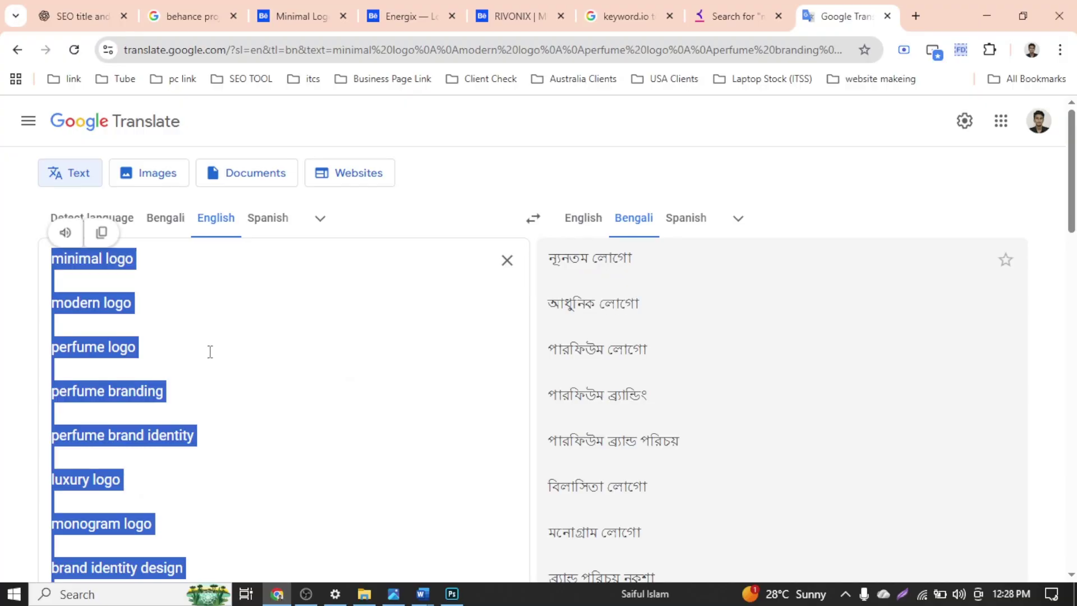
# Switch to Document2 in Word and delete the entire bulleted tag list
pyautogui.click(423, 593)
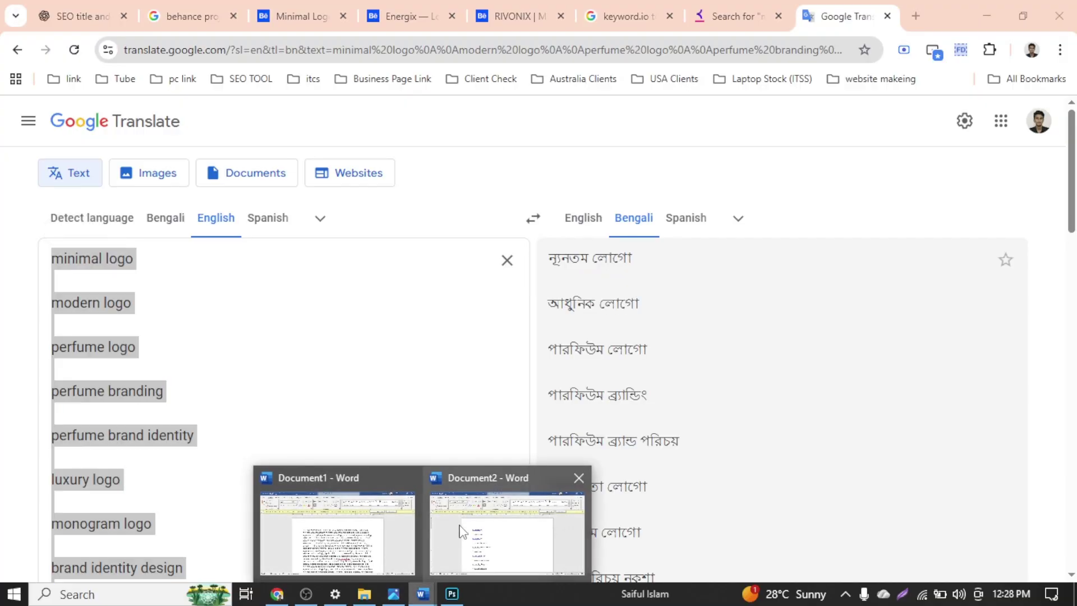
pyautogui.click(500, 536)
pyautogui.hotkey('ctrl', 'a')
pyautogui.press('Delete')
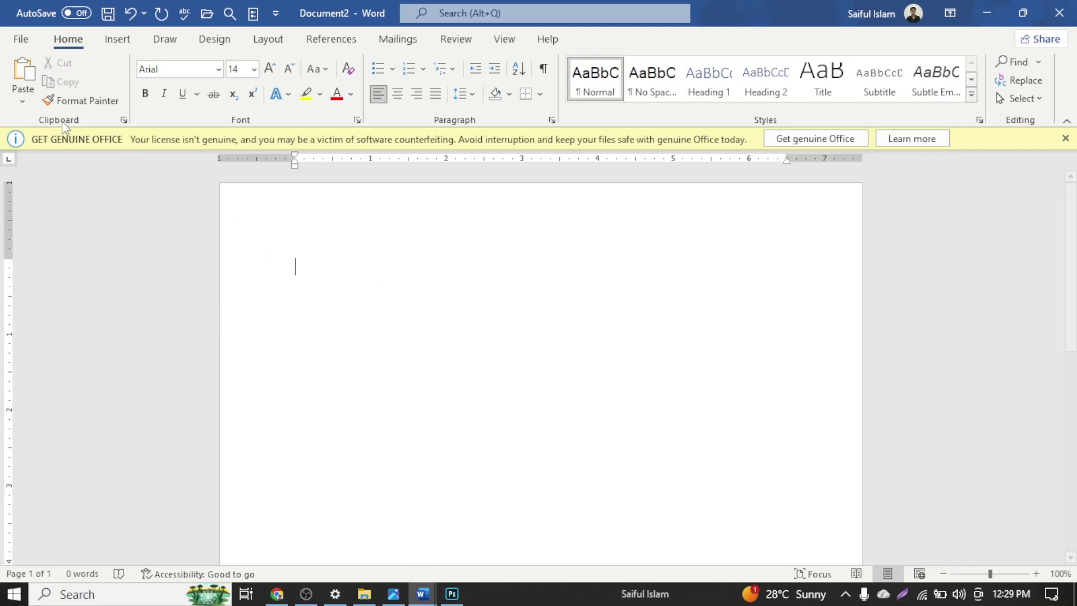
pyautogui.click(22, 101)
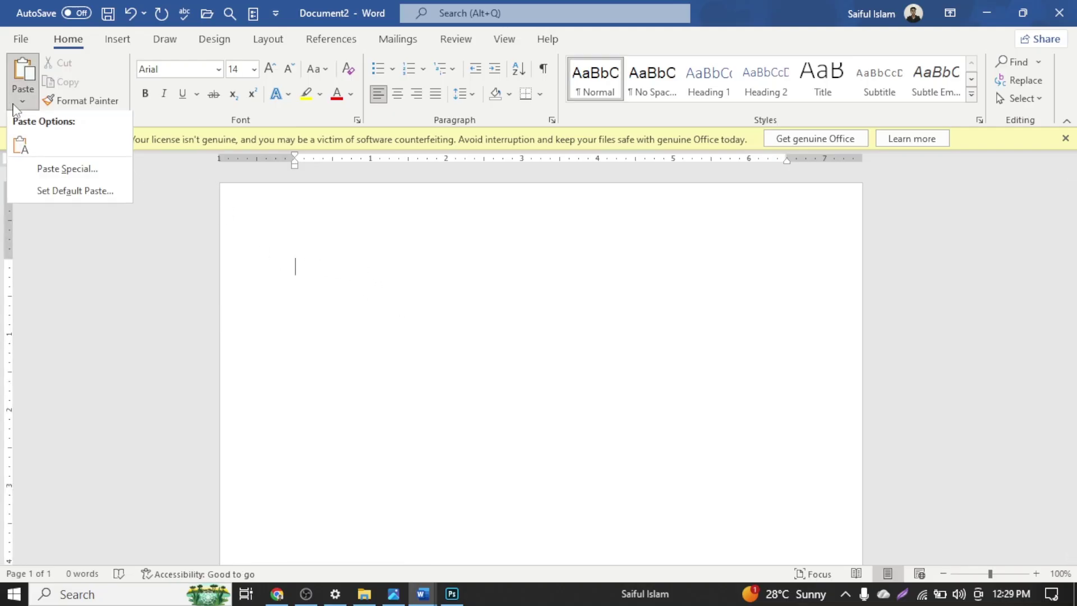
pyautogui.click(47, 172)
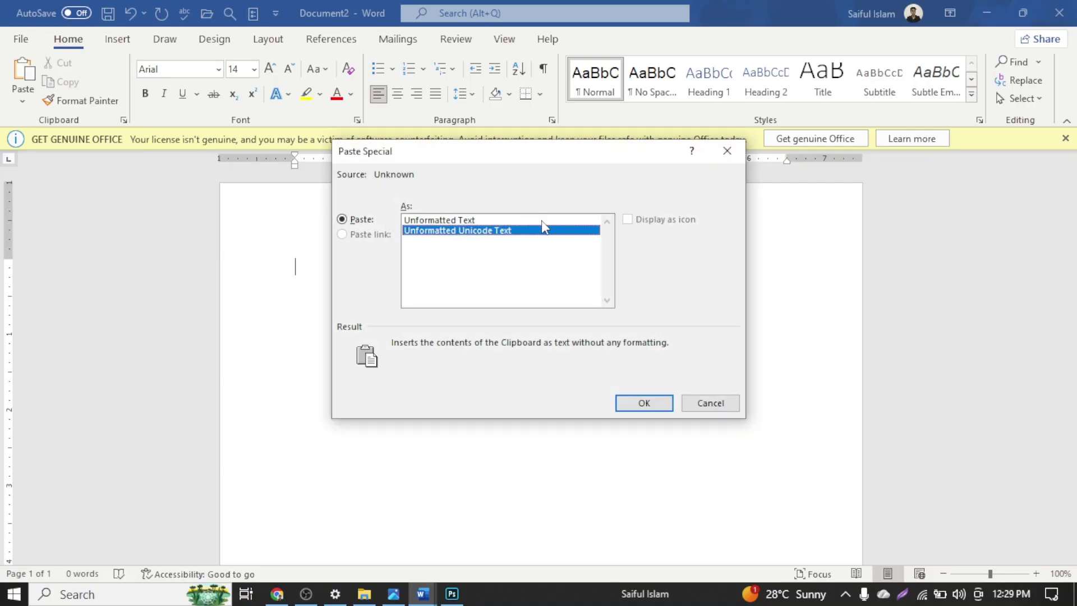
pyautogui.click(725, 152)
# Paste the SEO tags into the empty document as text only and return to the start of the list
pyautogui.rightClick(336, 265)
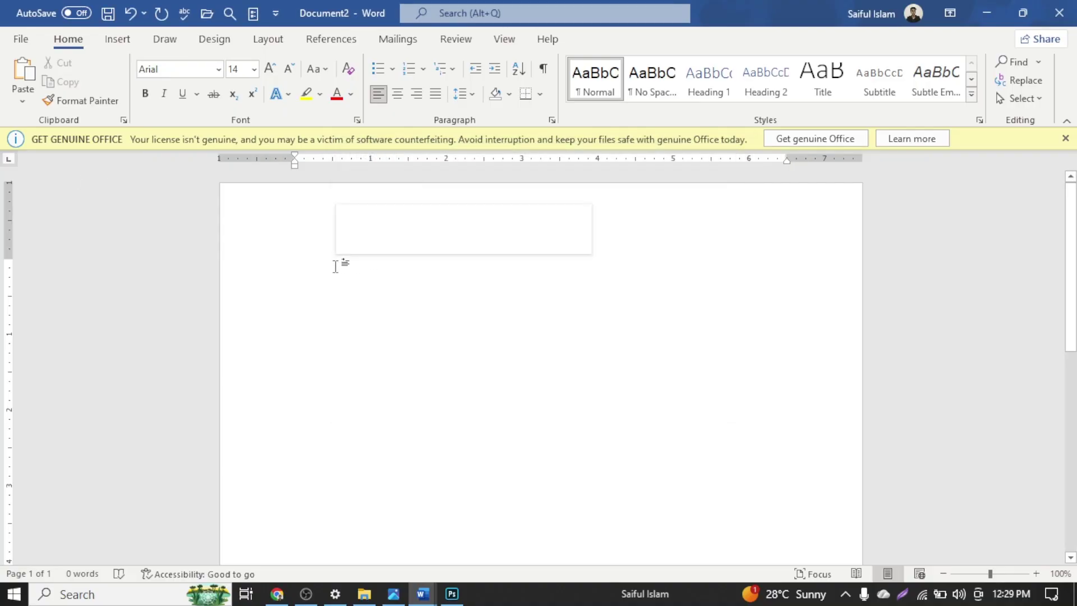
pyautogui.click(374, 350)
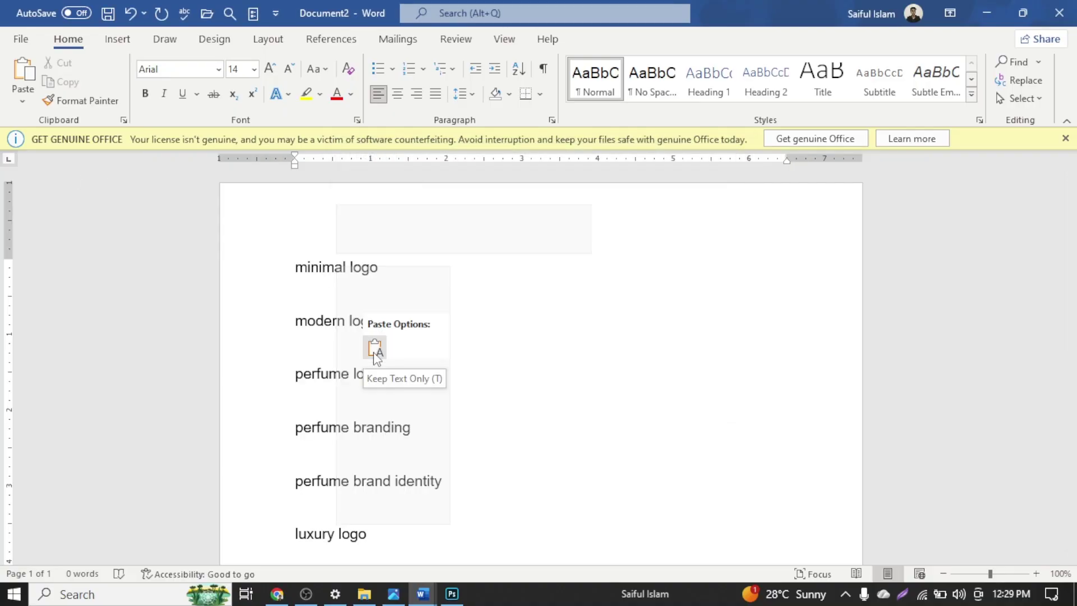
pyautogui.scroll(10, 342, 293)
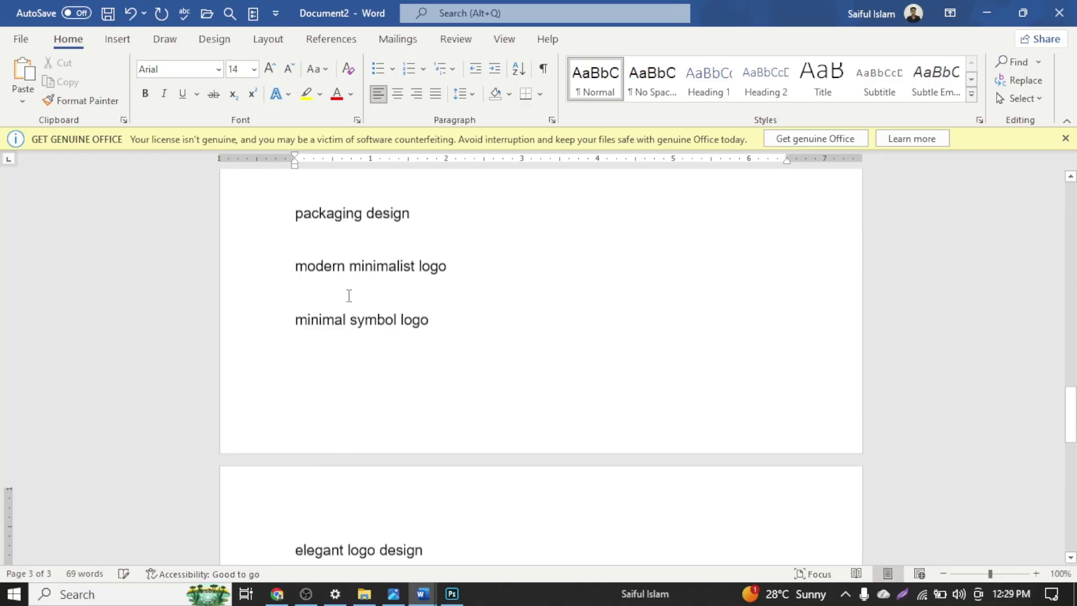
pyautogui.scroll(12, 348, 296)
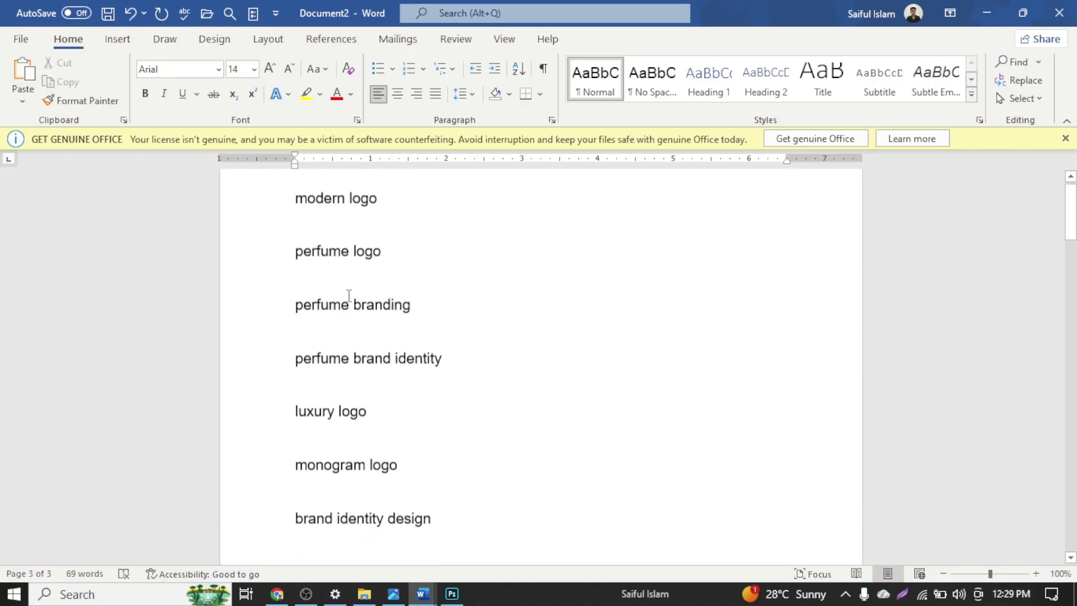
pyautogui.click(345, 298)
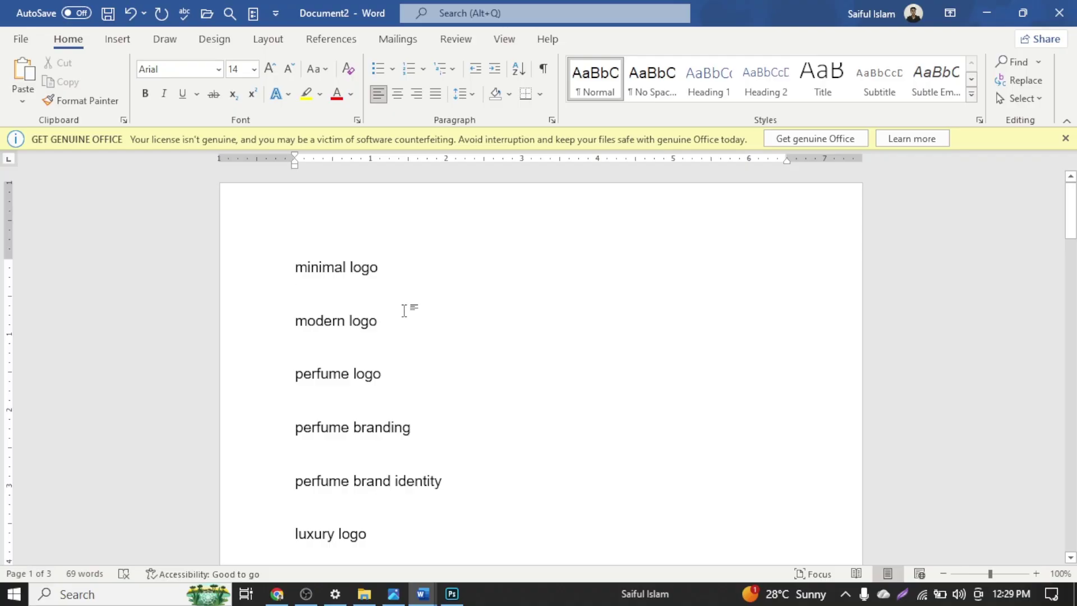
# Try replacing every paragraph mark (^p) in the tag list with a comma, and undo the replacement
pyautogui.hotkey('ctrl', 'a')
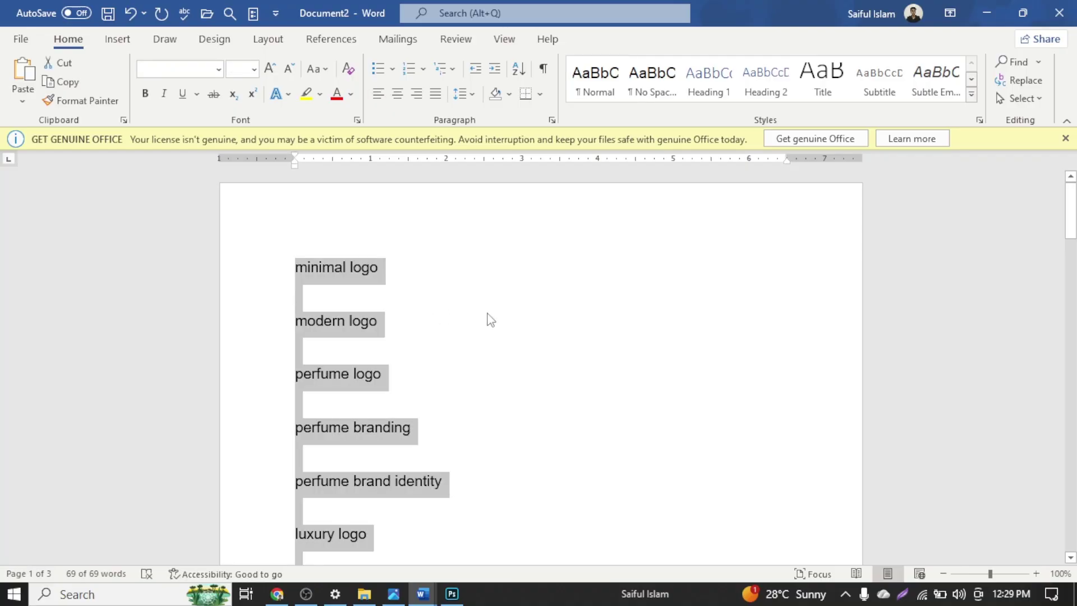
pyautogui.hotkey('ctrl', 'h')
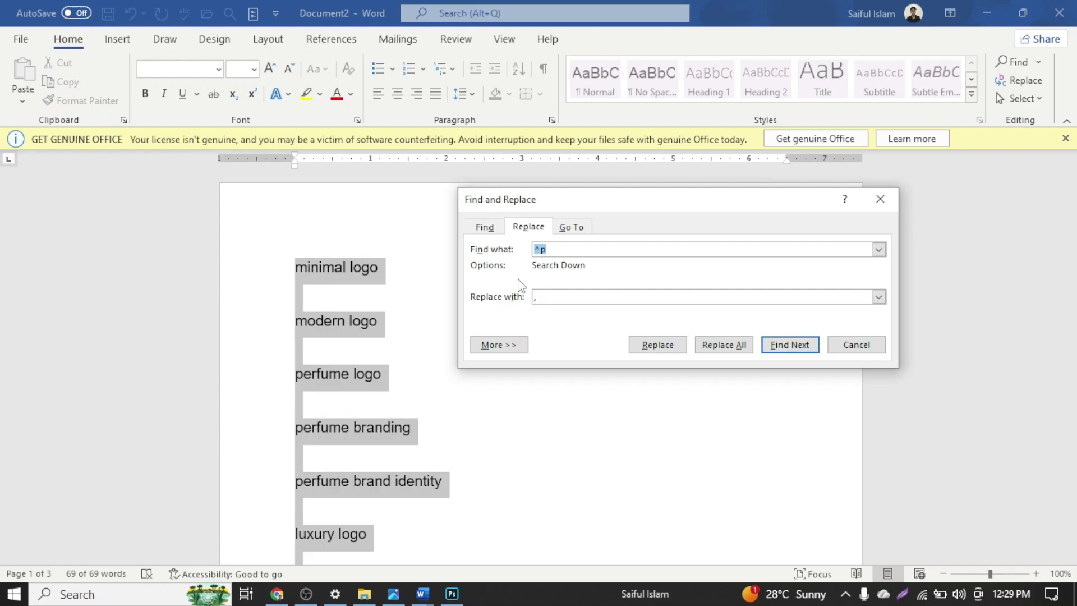
pyautogui.click(723, 344)
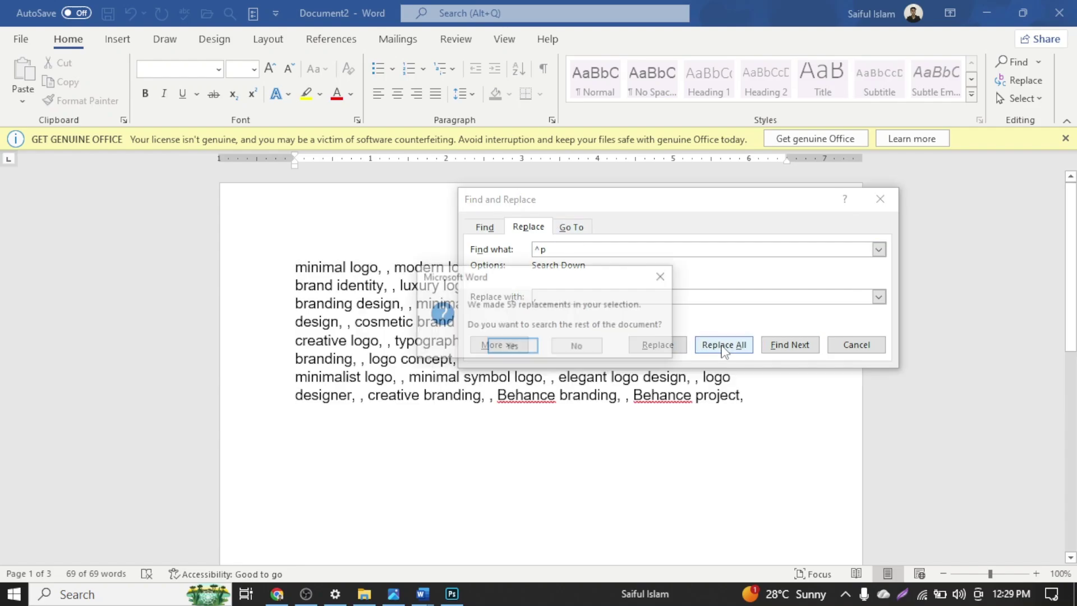
pyautogui.click(511, 346)
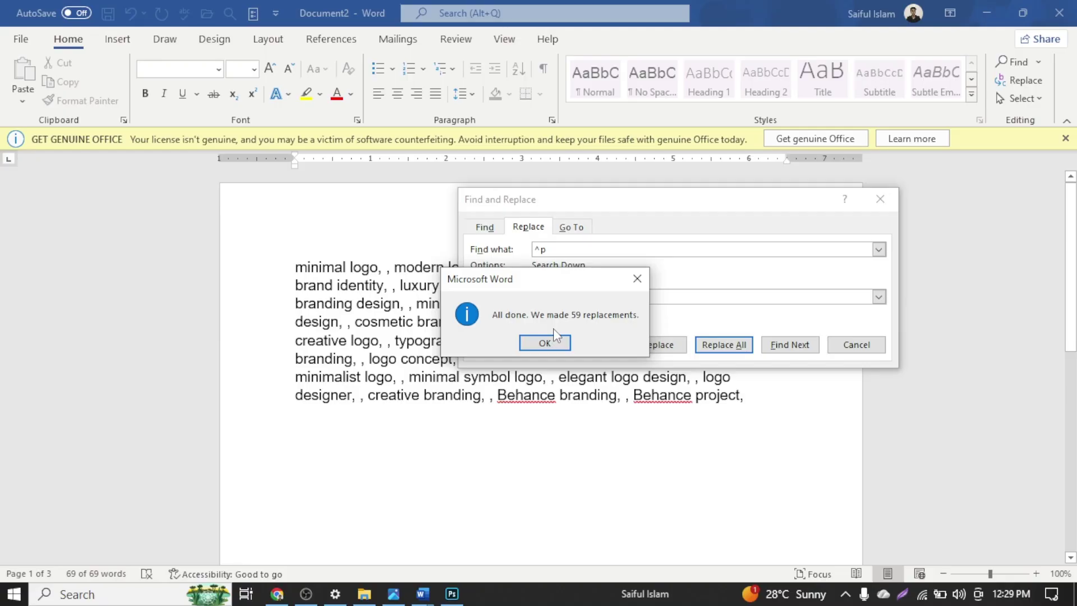
pyautogui.click(642, 277)
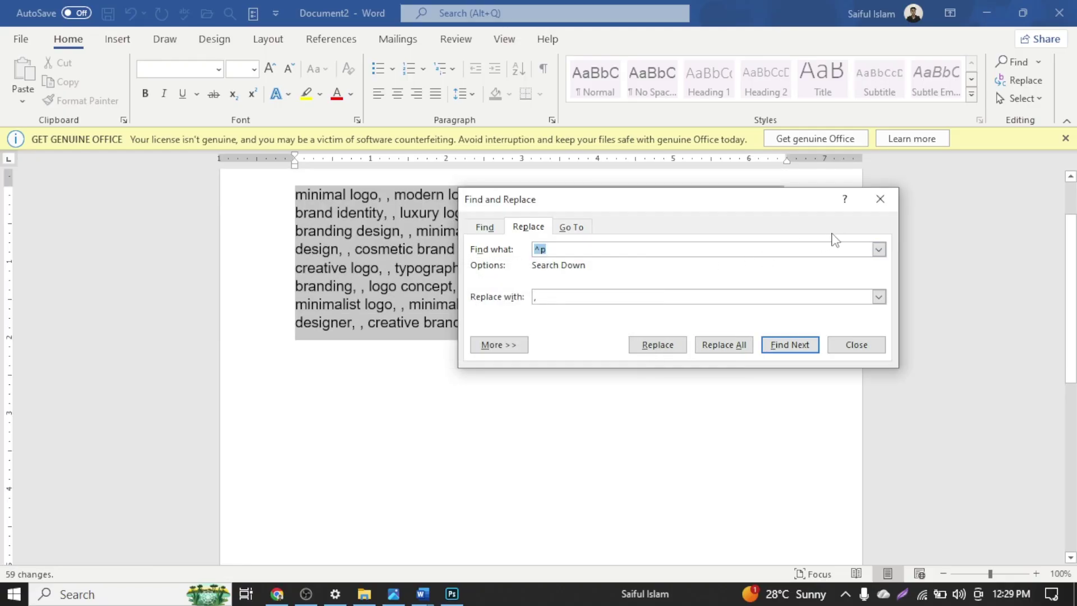
pyautogui.click(880, 200)
pyautogui.hotkey('ctrl', 'z')
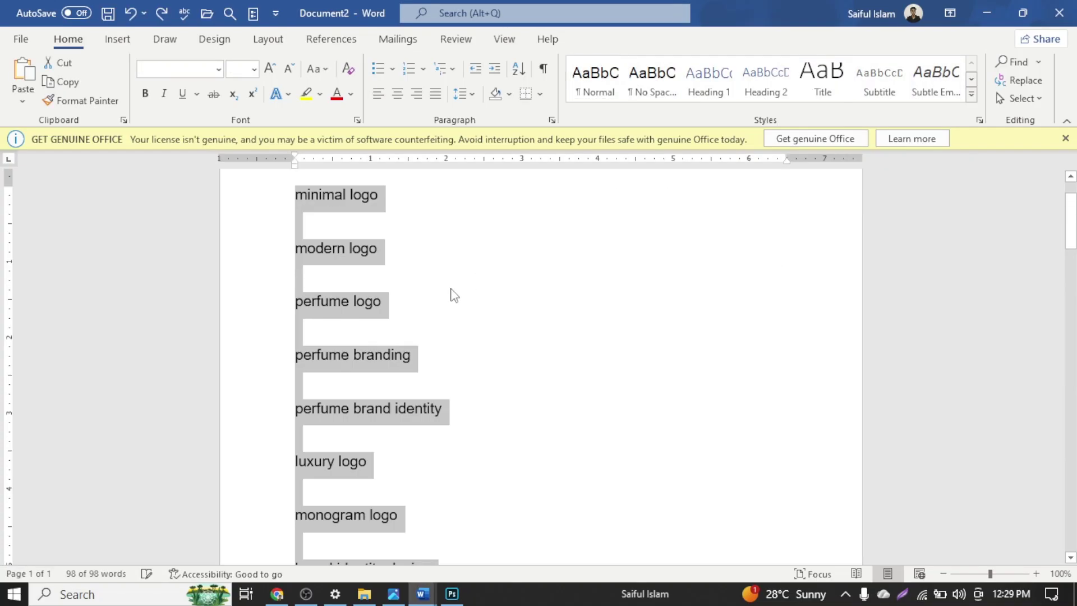
# Delete every blank line between the tags, from "minimal logo" down to "Behance project", and return to the start of the list
pyautogui.click(392, 248)
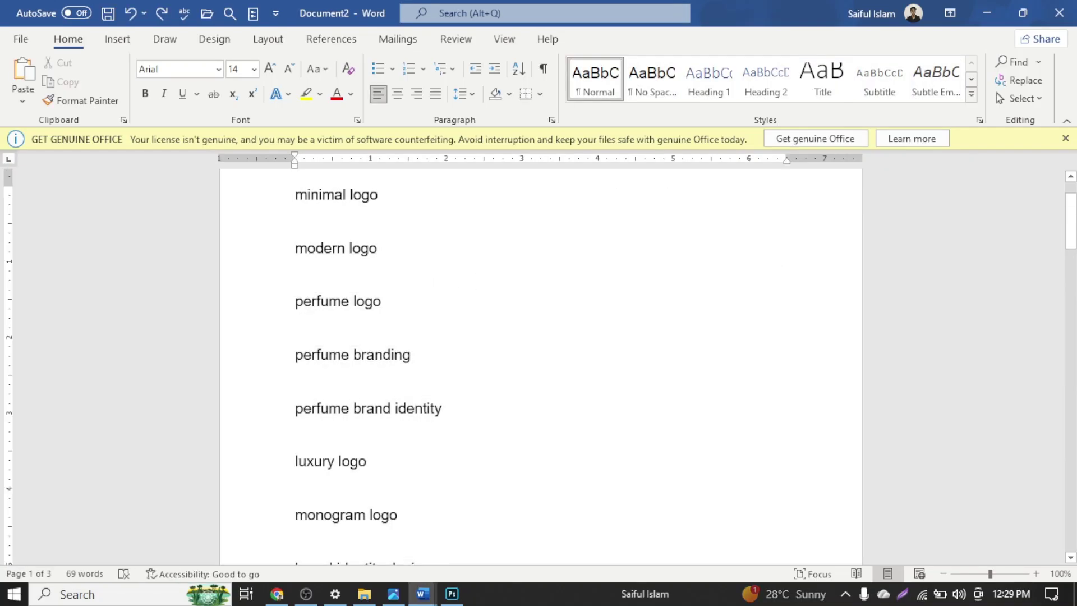
pyautogui.press('BackSpace')
pyautogui.click(349, 251)
pyautogui.press('BackSpace')
pyautogui.click(348, 272)
pyautogui.press('BackSpace')
pyautogui.click(352, 295)
pyautogui.press('BackSpace')
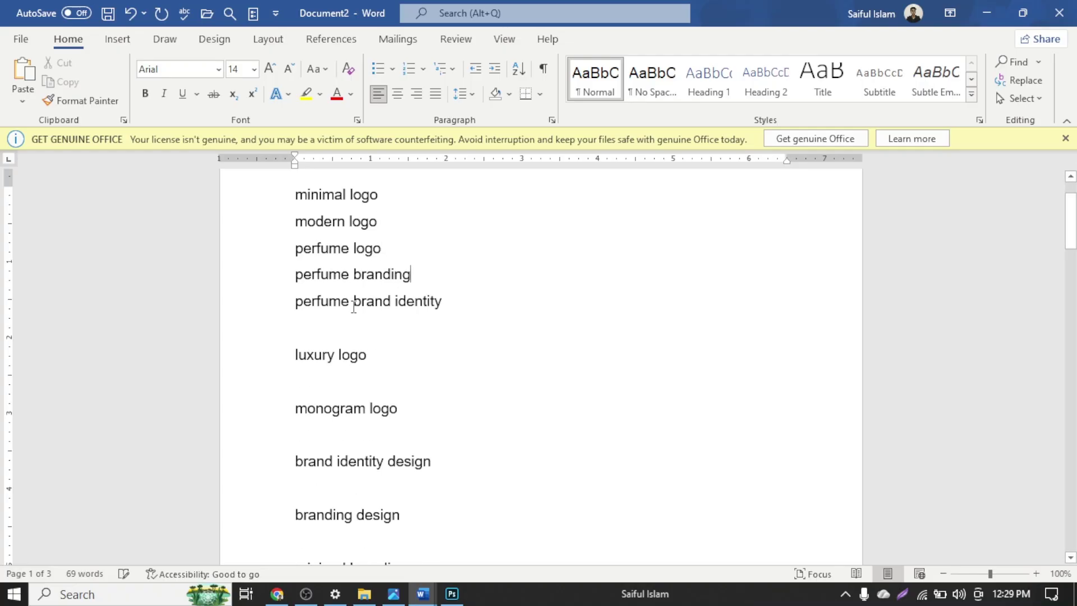
pyautogui.press('BackSpace')
pyautogui.click(348, 358)
pyautogui.press('BackSpace')
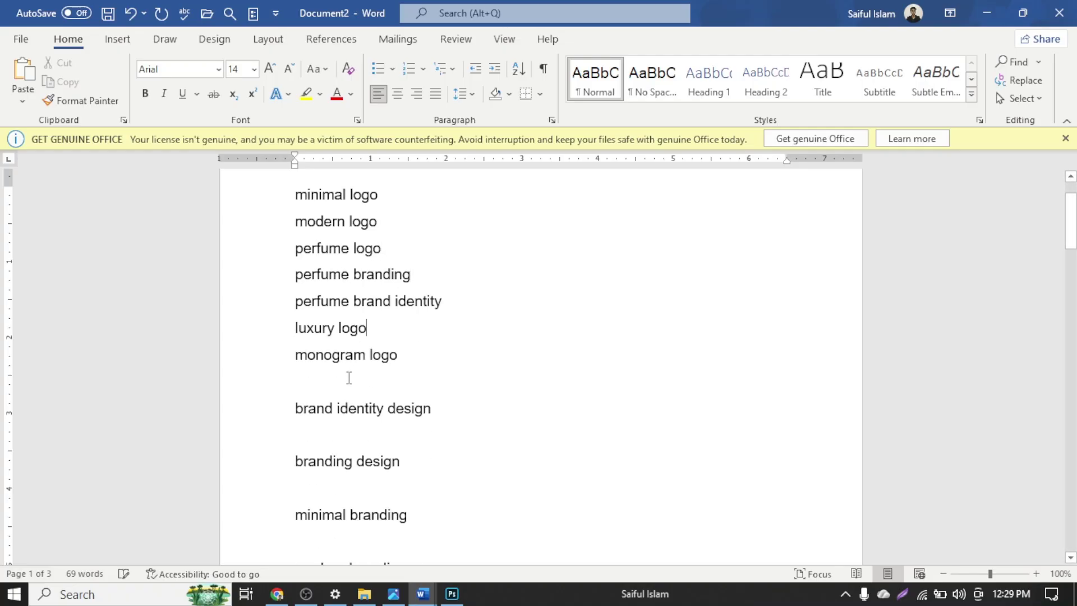
pyautogui.click(348, 379)
pyautogui.press('BackSpace')
pyautogui.click(341, 408)
pyautogui.press('BackSpace')
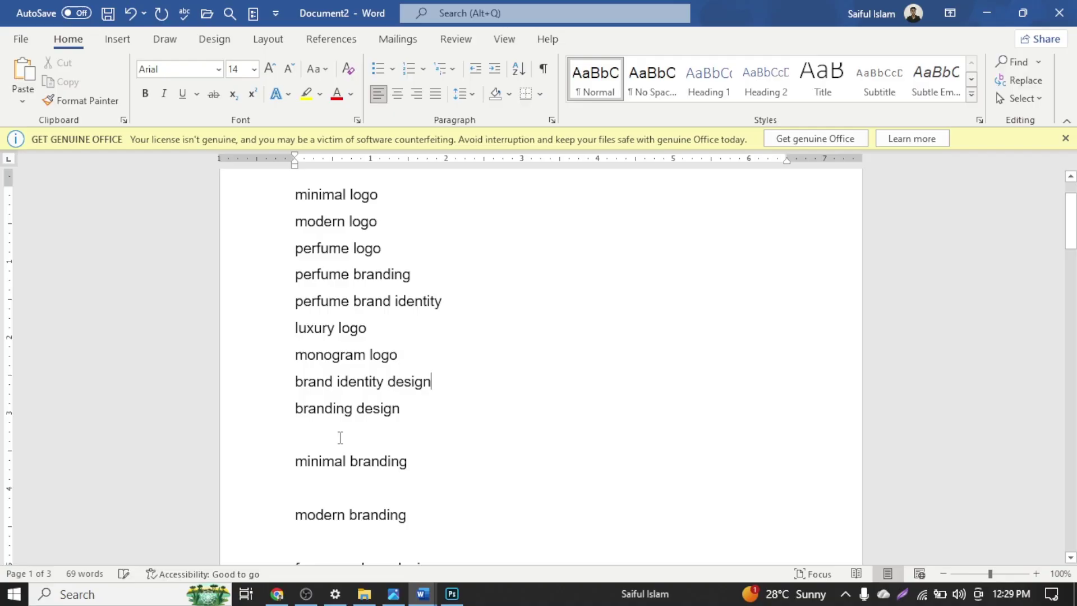
pyautogui.click(340, 434)
pyautogui.press('BackSpace')
pyautogui.click(343, 460)
pyautogui.press('BackSpace')
pyautogui.click(344, 486)
pyautogui.press('BackSpace')
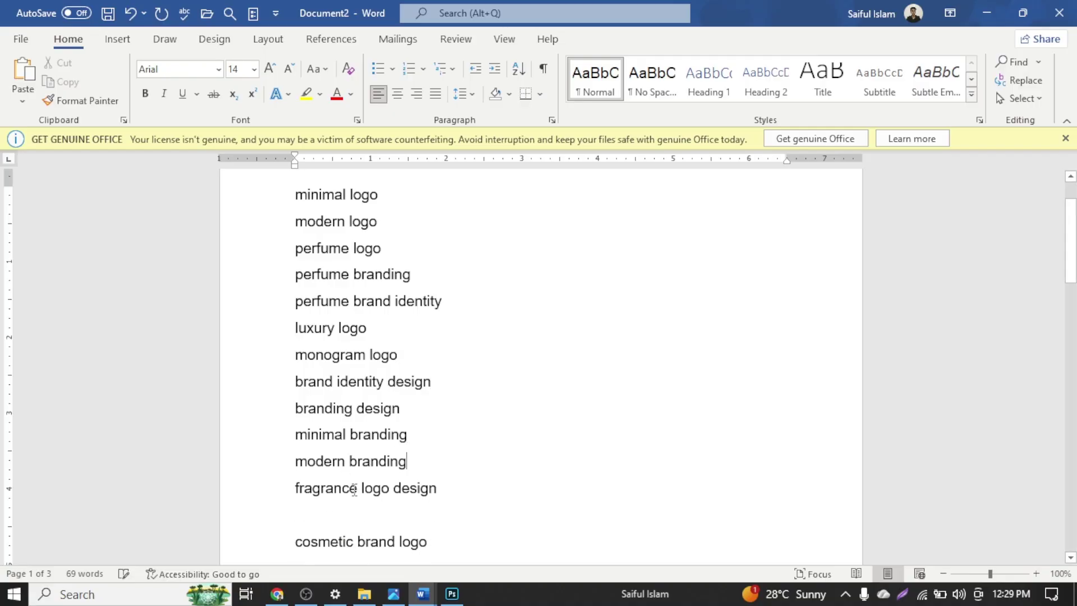
pyautogui.moveTo(423, 594)
pyautogui.press('BackSpace')
pyautogui.scroll(-2, 346, 505)
pyautogui.click(343, 410)
pyautogui.press('BackSpace')
pyautogui.click(343, 444)
pyautogui.press('BackSpace')
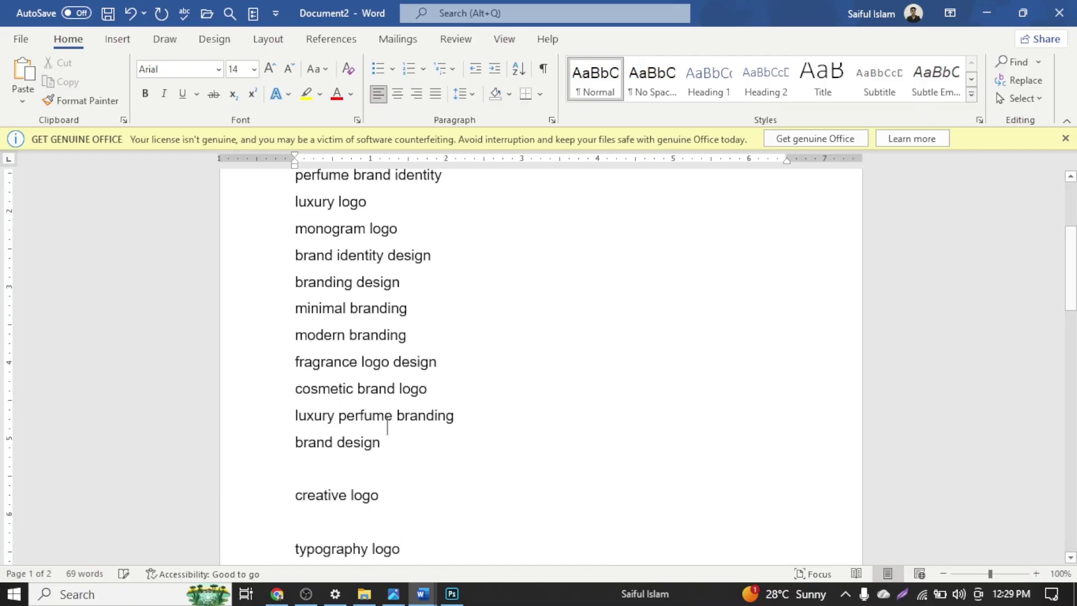
pyautogui.click(344, 454)
pyautogui.click(335, 474)
pyautogui.press('BackSpace')
pyautogui.click(338, 495)
pyautogui.press('BackSpace')
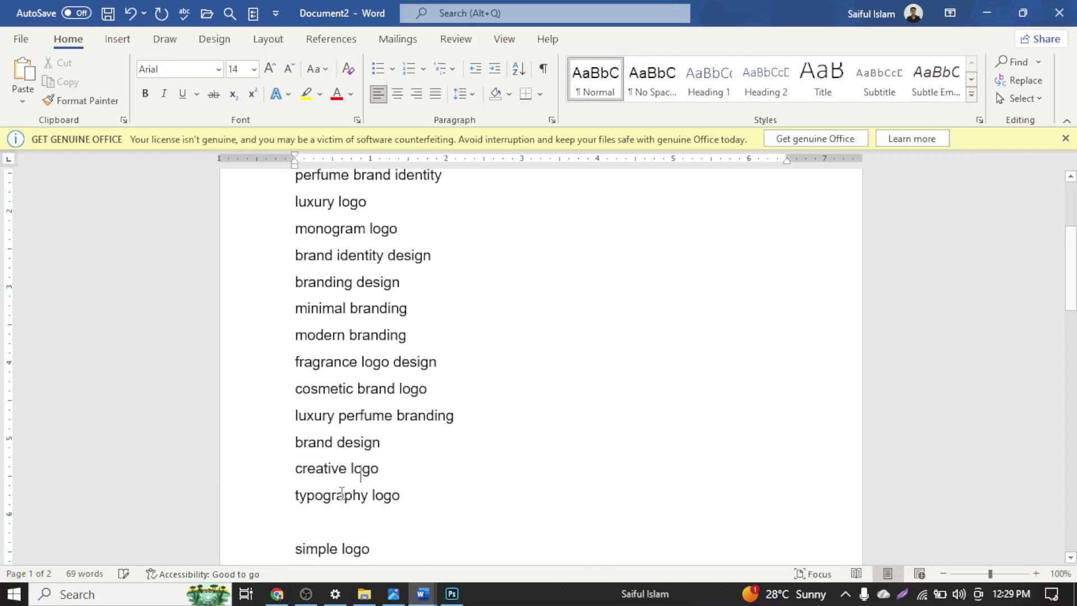
pyautogui.scroll(-2, 338, 427)
pyautogui.click(335, 399)
pyautogui.press('BackSpace')
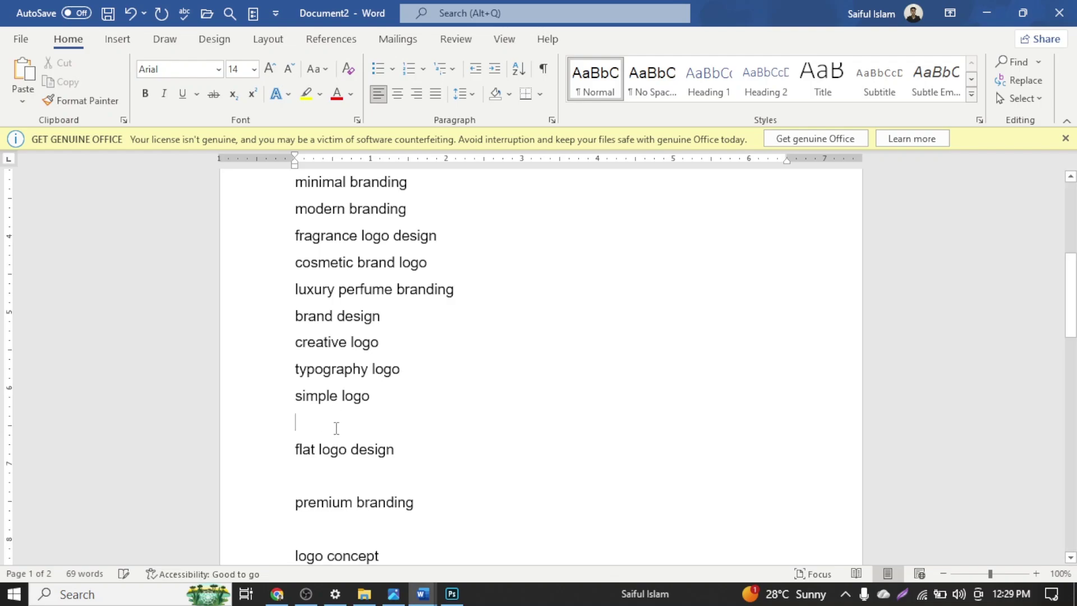
pyautogui.press('BackSpace')
pyautogui.click(335, 451)
pyautogui.press('BackSpace')
pyautogui.click(332, 476)
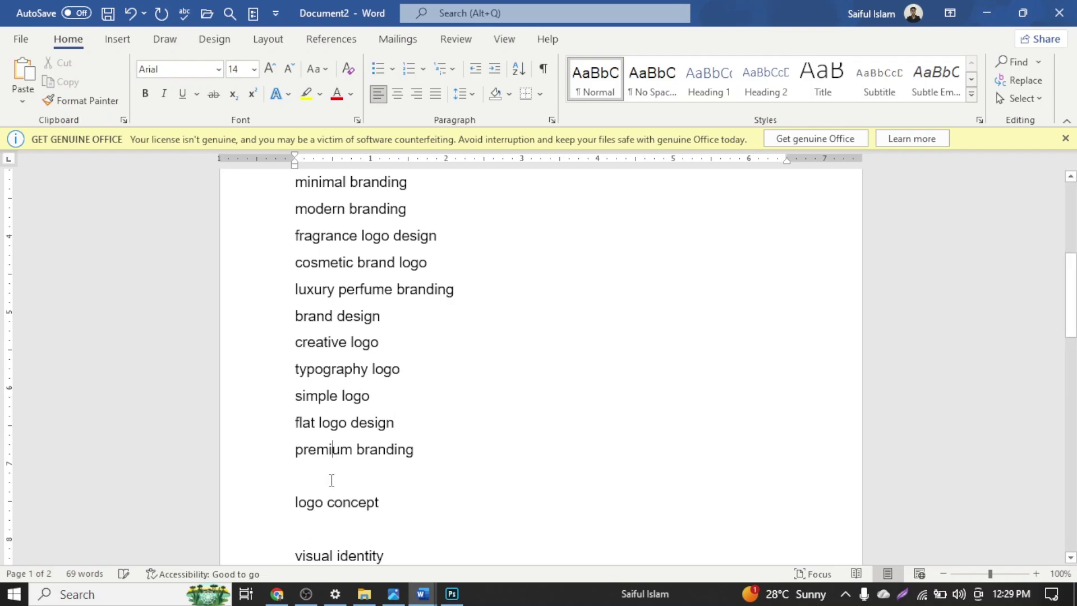
pyautogui.press('BackSpace')
pyautogui.click(331, 496)
pyautogui.press('BackSpace')
pyautogui.scroll(-2, 342, 402)
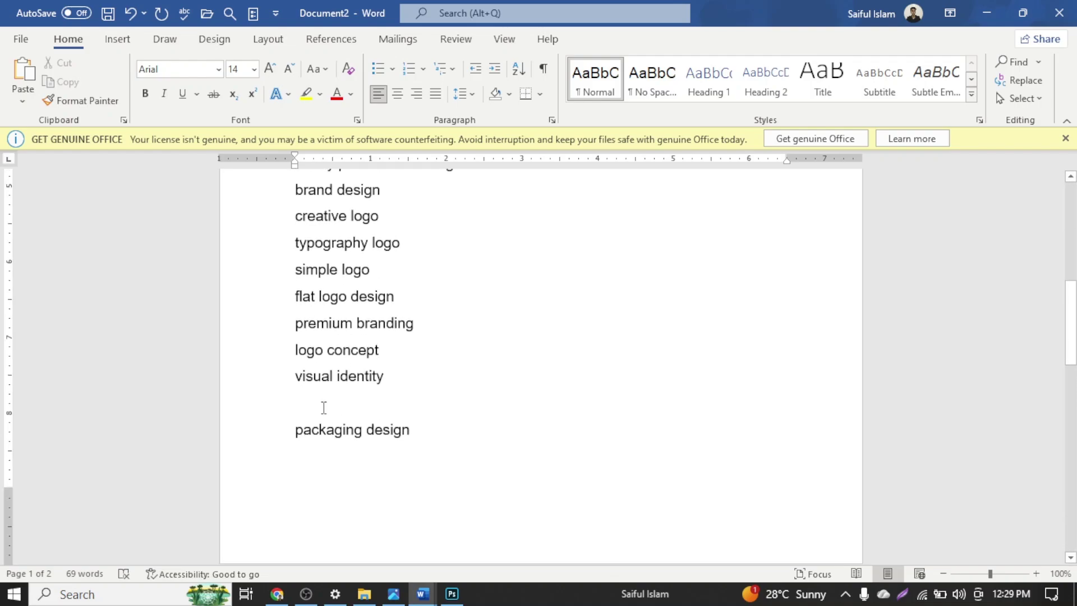
pyautogui.click(323, 405)
pyautogui.press('BackSpace')
pyautogui.scroll(2, 355, 443)
pyautogui.scroll(-3, 322, 405)
pyautogui.scroll(-1, 322, 405)
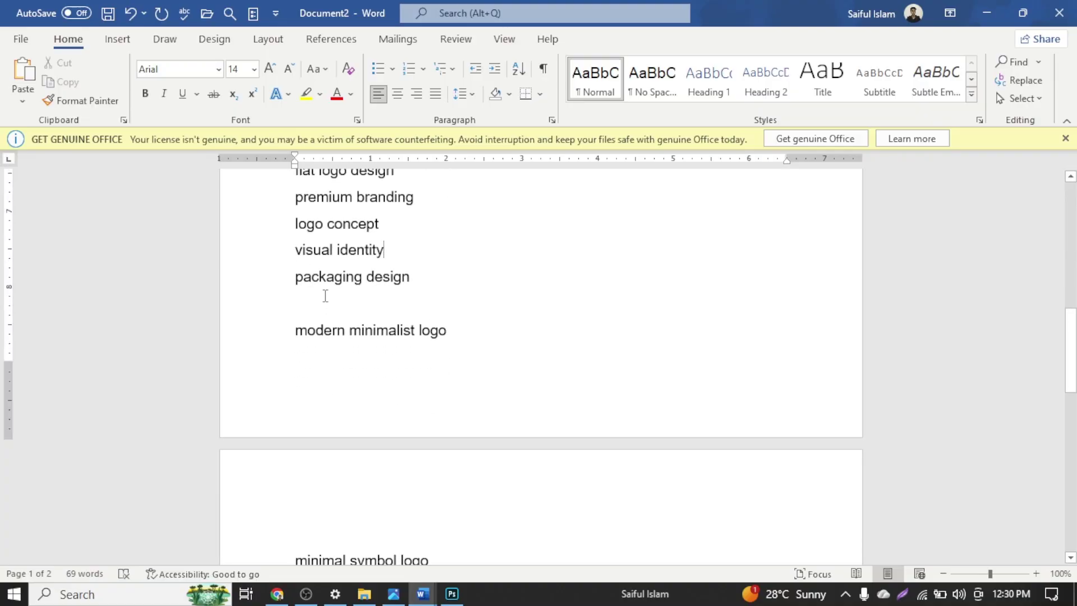
pyautogui.press('BackSpace')
pyautogui.click(325, 340)
pyautogui.press('BackSpace')
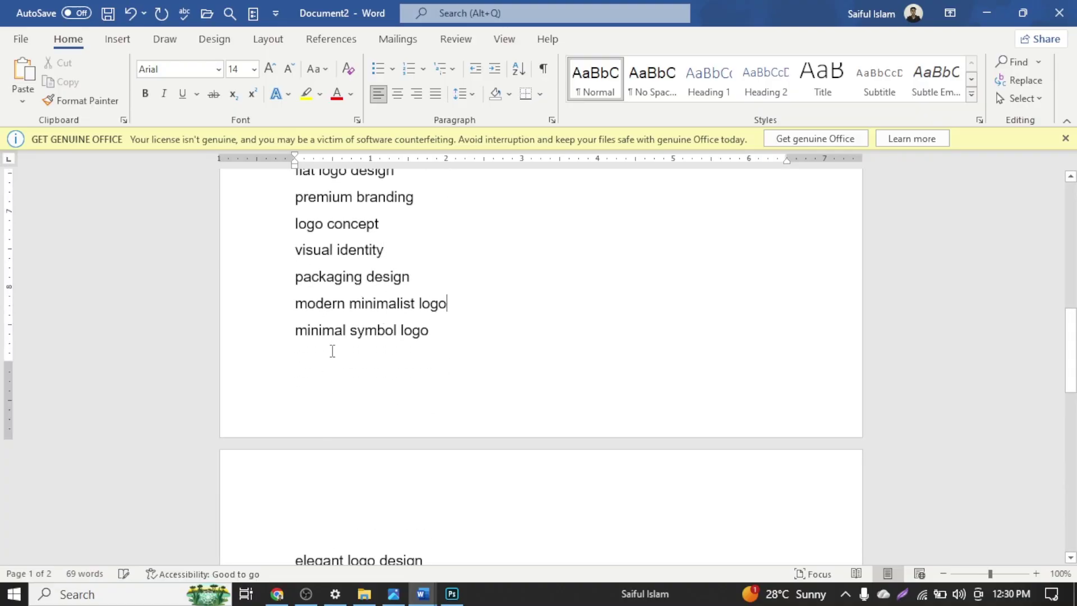
pyautogui.click(318, 530)
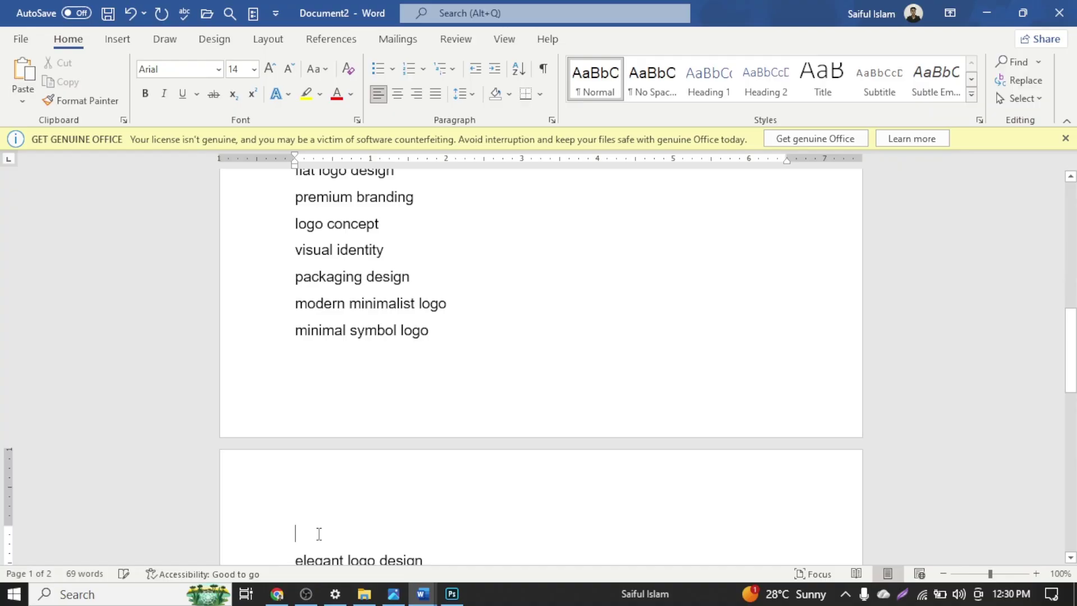
pyautogui.press('BackSpace')
pyautogui.scroll(-3, 312, 480)
pyautogui.click(300, 443)
pyautogui.press('BackSpace')
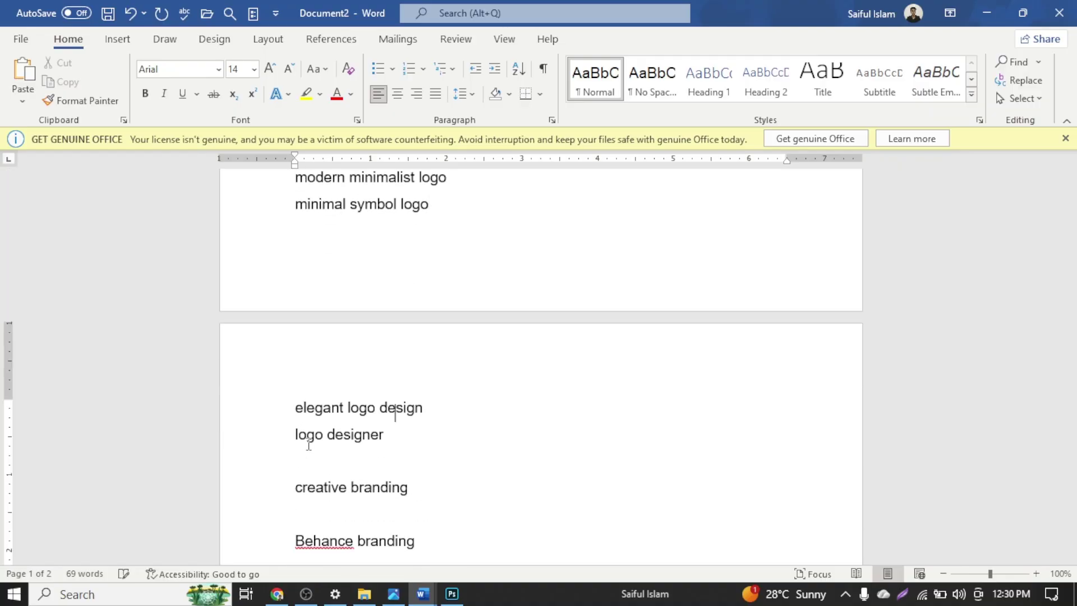
pyautogui.click(318, 461)
pyautogui.press('BackSpace')
pyautogui.press('BackSpace')
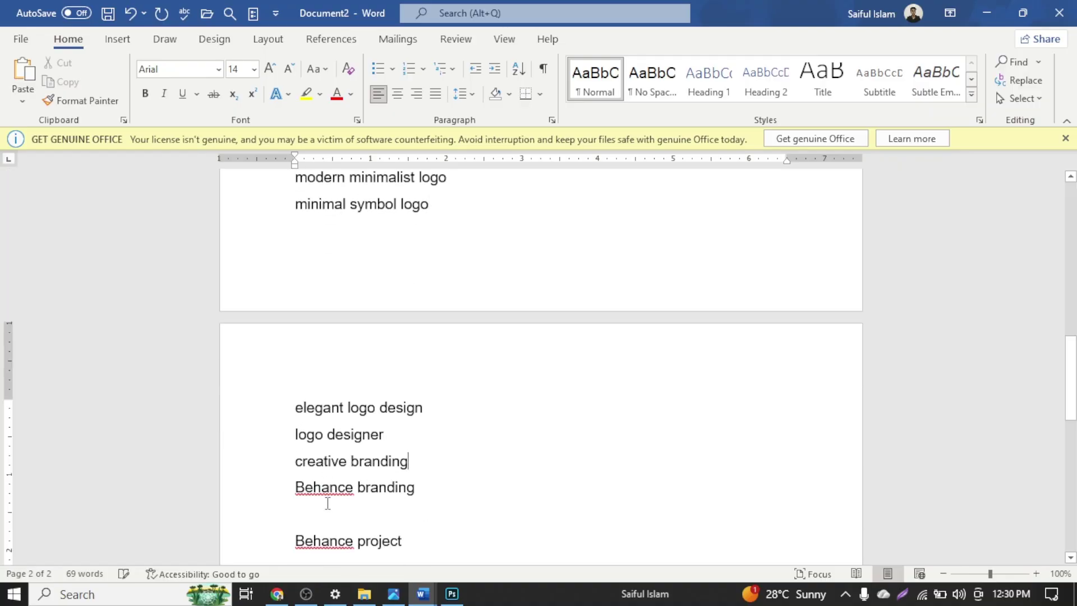
pyautogui.click(327, 518)
pyautogui.press('BackSpace')
pyautogui.scroll(-5, 392, 445)
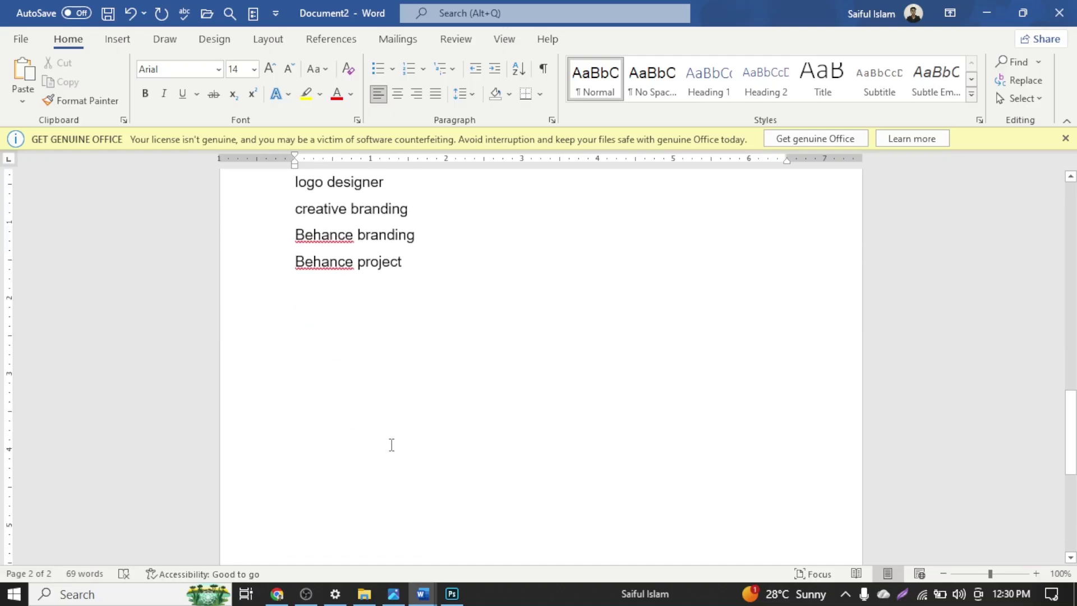
pyautogui.scroll(15, 413, 415)
pyautogui.scroll(4, 413, 414)
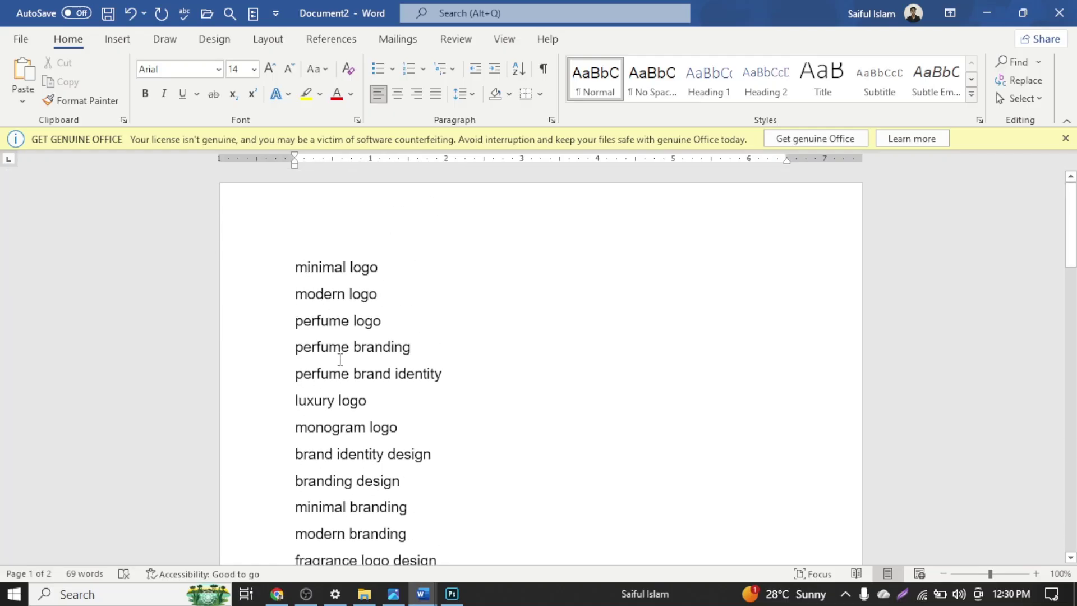
# Switch to the ChatGPT conversation in Chrome and copy the first suggested SEO project title, "Aromed – Minimal Modern Perfume Brand Logo Design (Brand Identity Project)"
pyautogui.click(277, 594)
pyautogui.click(352, 298)
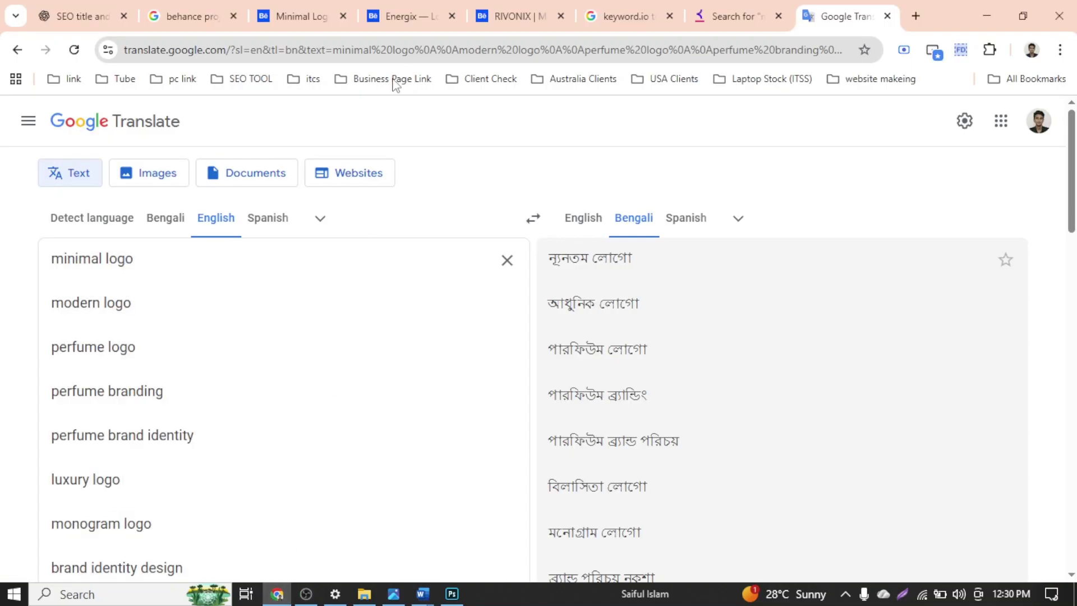
pyautogui.click(73, 16)
pyautogui.scroll(10, 346, 318)
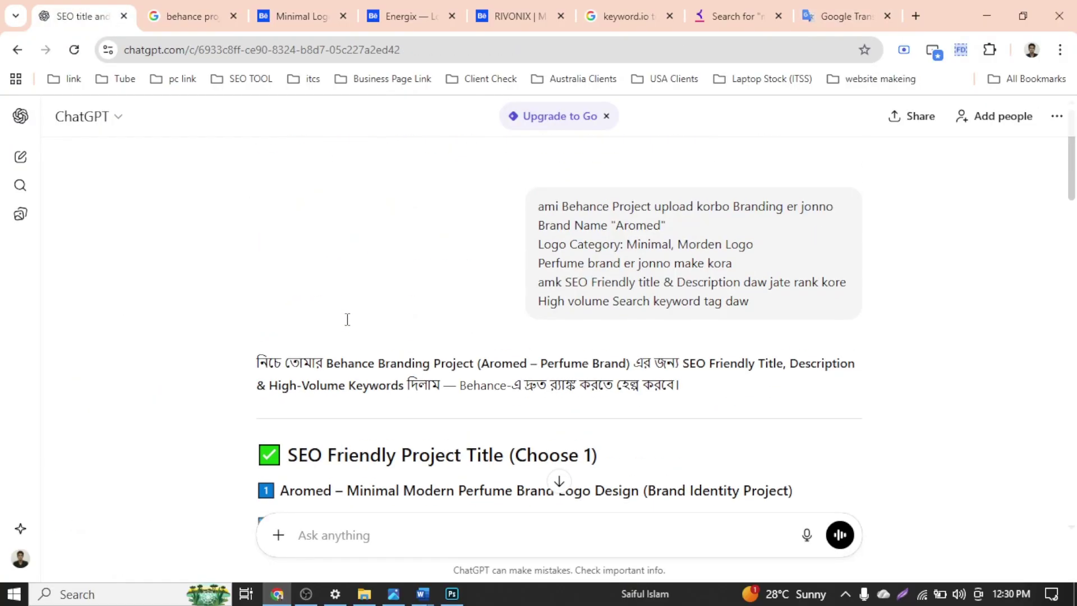
pyautogui.scroll(-3, 354, 331)
pyautogui.scroll(-2, 354, 331)
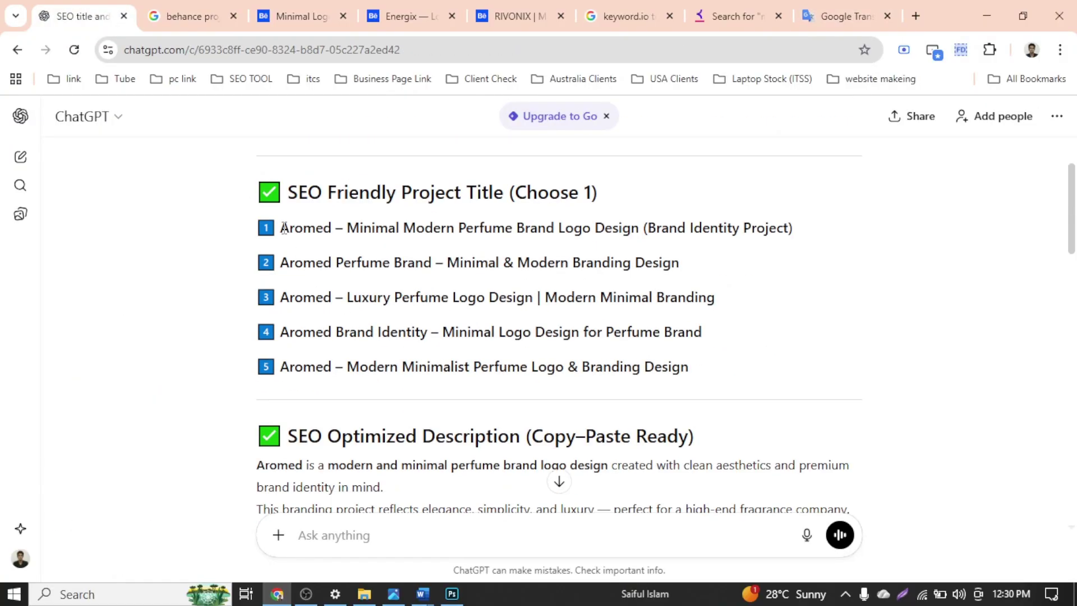
pyautogui.moveTo(284, 228); pyautogui.dragTo(781, 226)
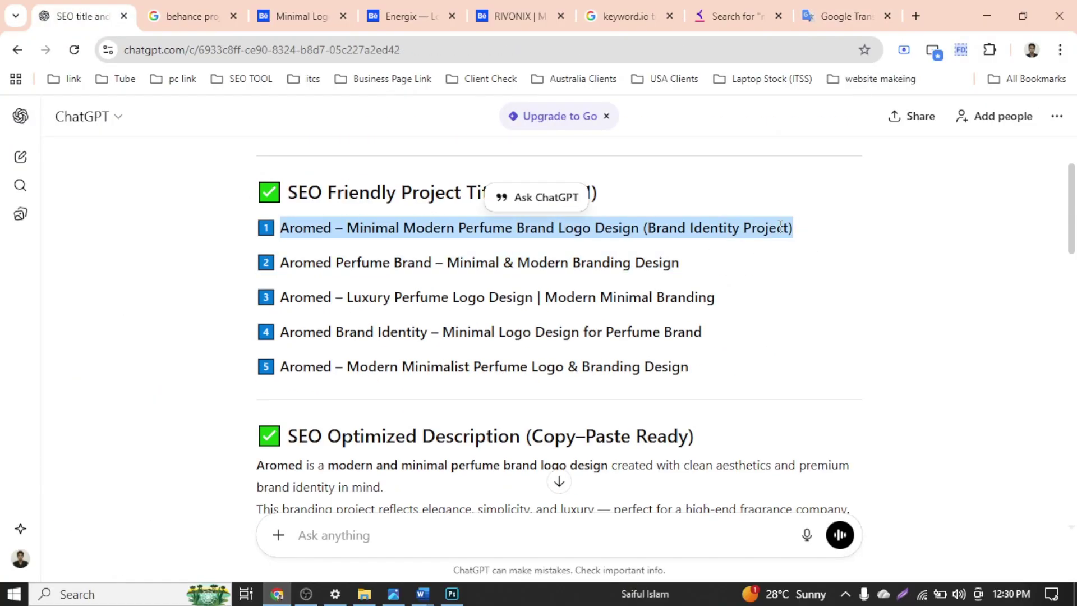
pyautogui.rightClick(766, 233)
pyautogui.click(471, 243)
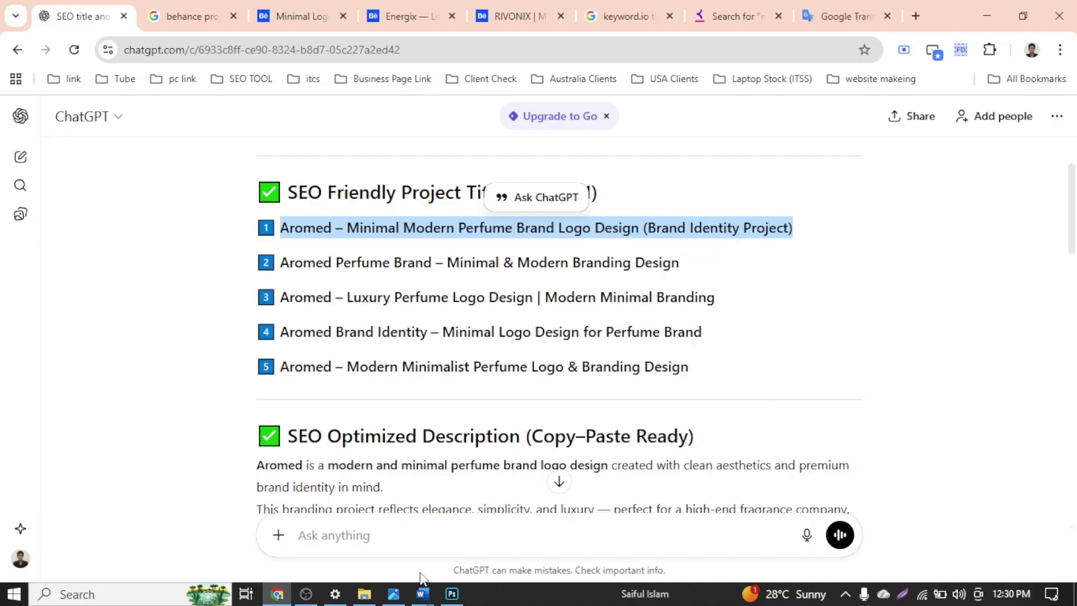
# Return to Document2 in Word and paste the copied project title on a new line above "minimal logo"
pyautogui.click(423, 595)
pyautogui.click(505, 521)
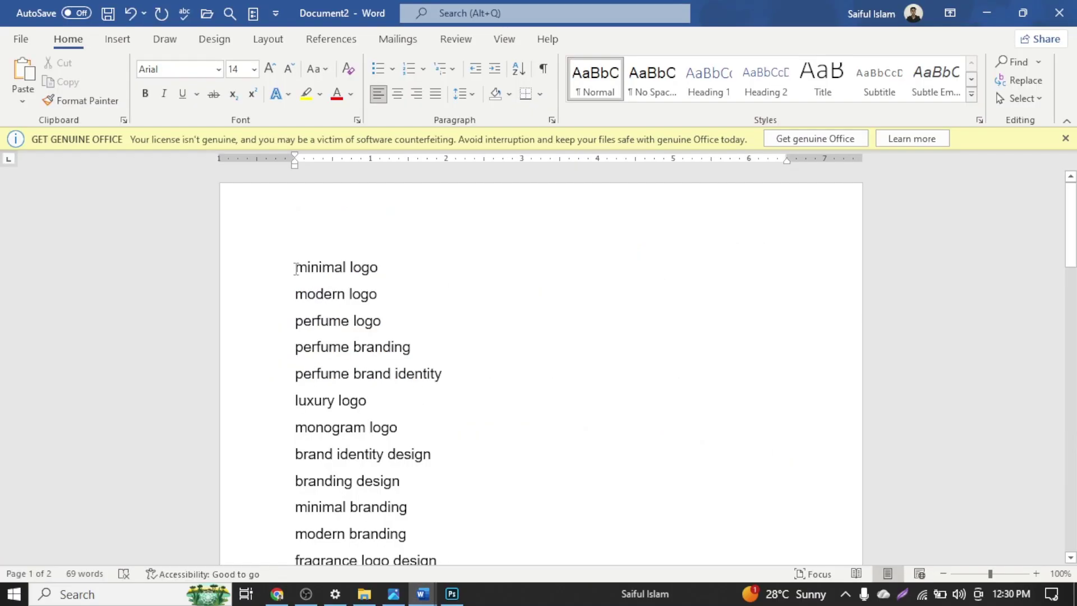
pyautogui.click(297, 269)
pyautogui.press('Return')
pyautogui.press('Up')
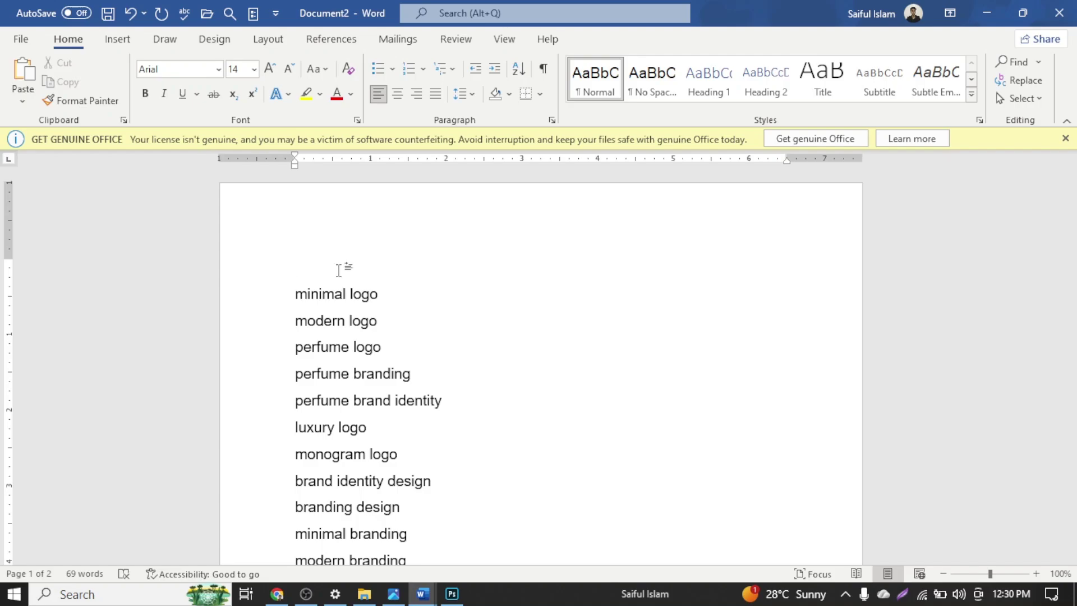
pyautogui.hotkey('ctrl', 'v')
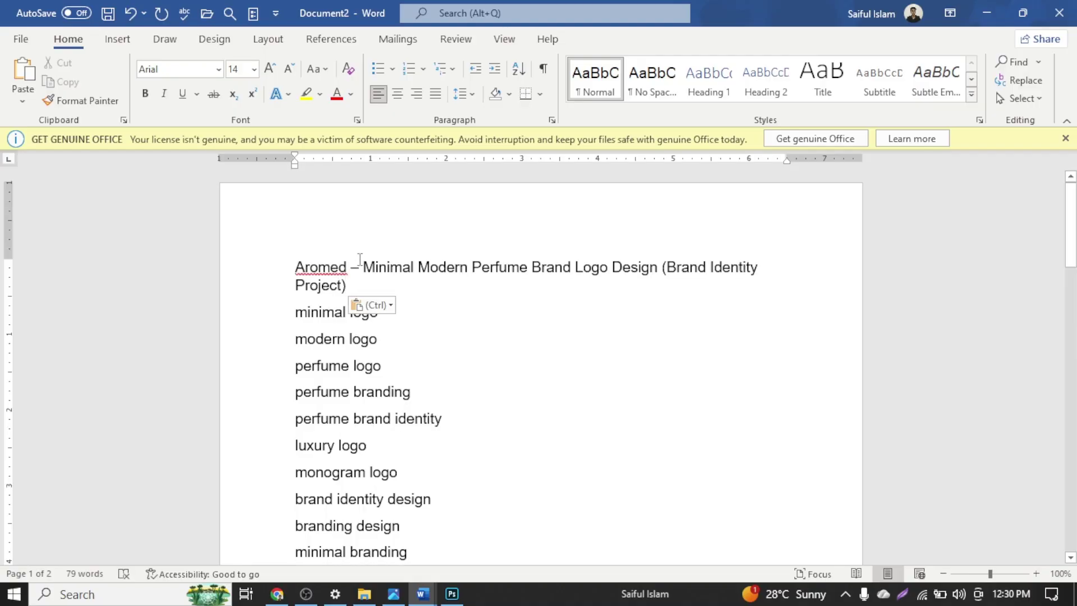
# Remove the title's dash and split it into the lines "Aromed", "Minimal Modern", "Perfume Brand Logo Design" and "(Brand Identity Project)"
pyautogui.press('BackSpace')
pyautogui.press('BackSpace')
pyautogui.press('BackSpace')
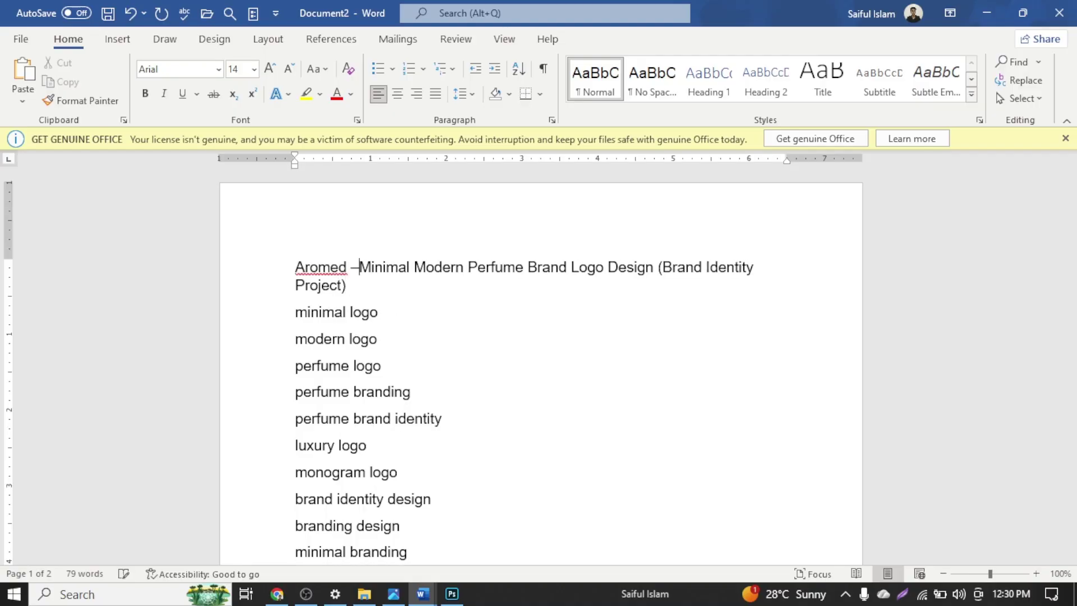
pyautogui.press('Return')
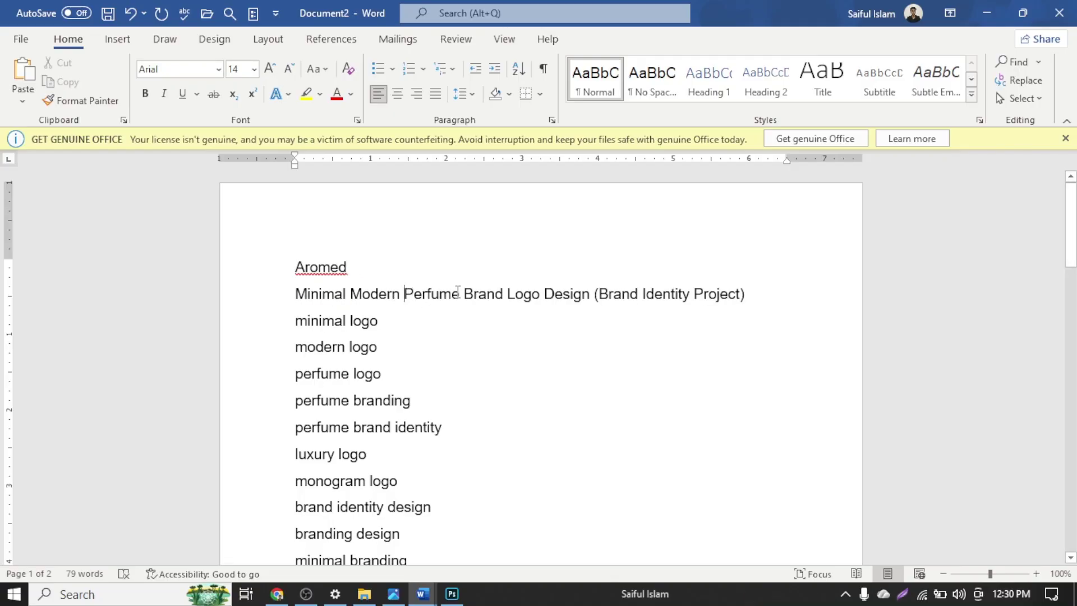
pyautogui.click(403, 294)
pyautogui.press('BackSpace')
pyautogui.press('Return')
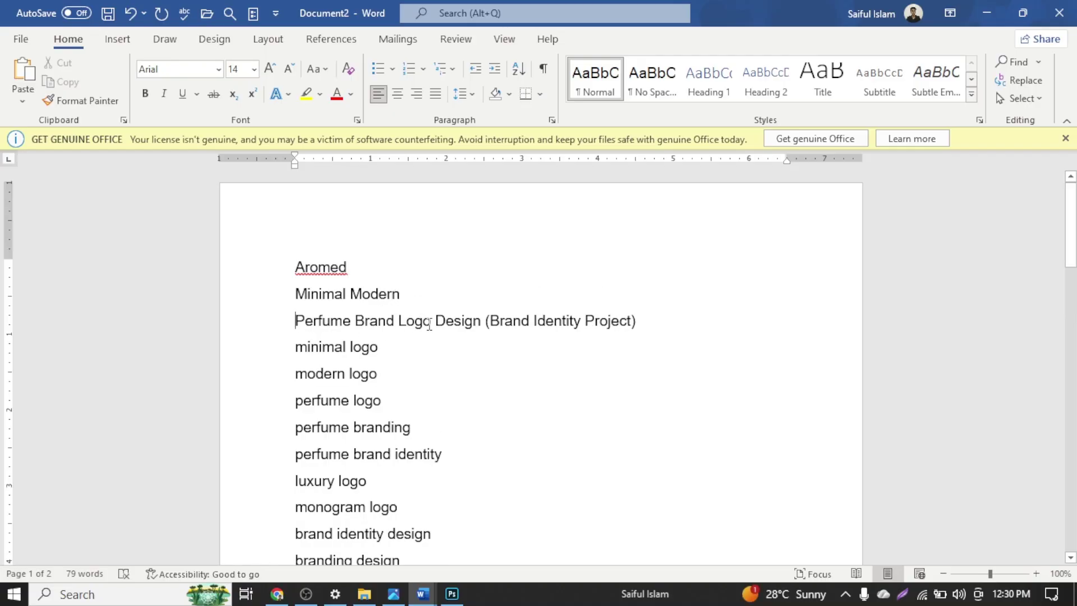
pyautogui.click(487, 325)
pyautogui.press('BackSpace')
pyautogui.press('Return')
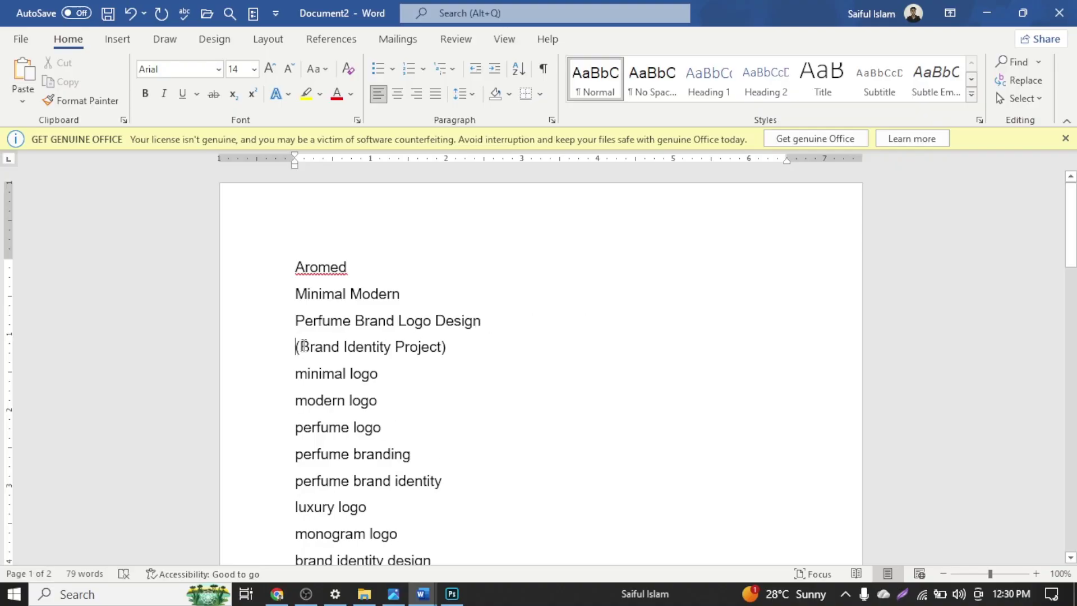
# Remove the parentheses around "Brand Identity Project" and replace every paragraph mark in the list with a comma
pyautogui.press('BackSpace')
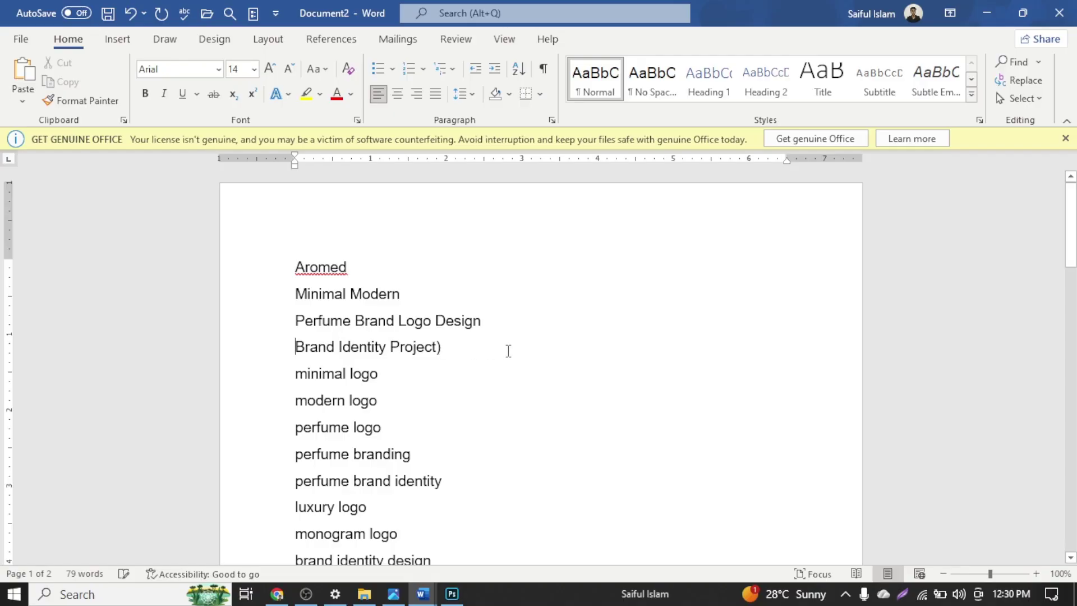
pyautogui.press('BackSpace')
pyautogui.hotkey('ctrl', 'a')
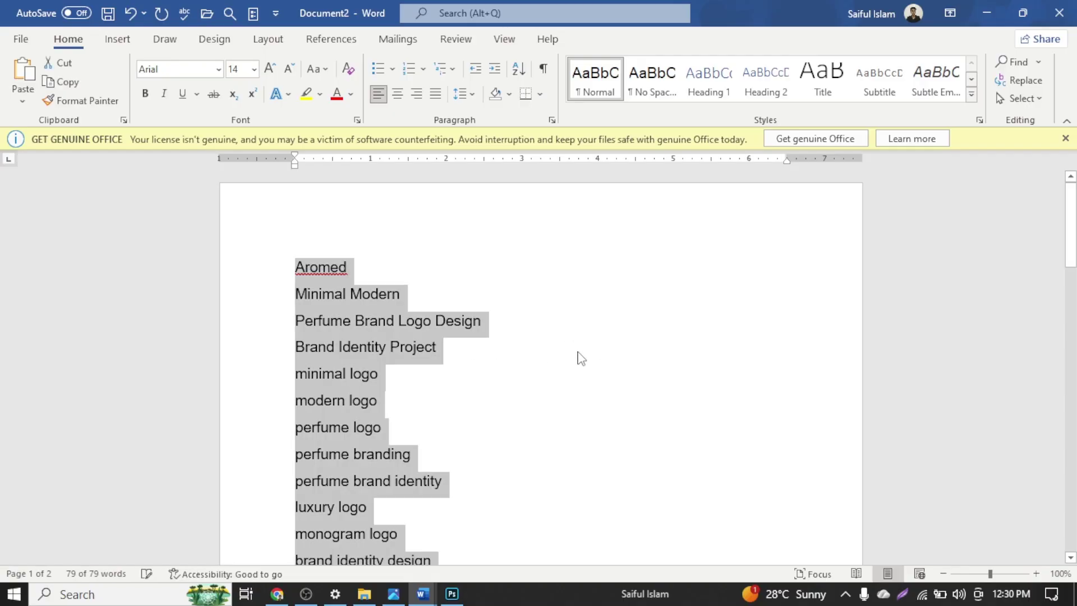
pyautogui.hotkey('ctrl', 'h')
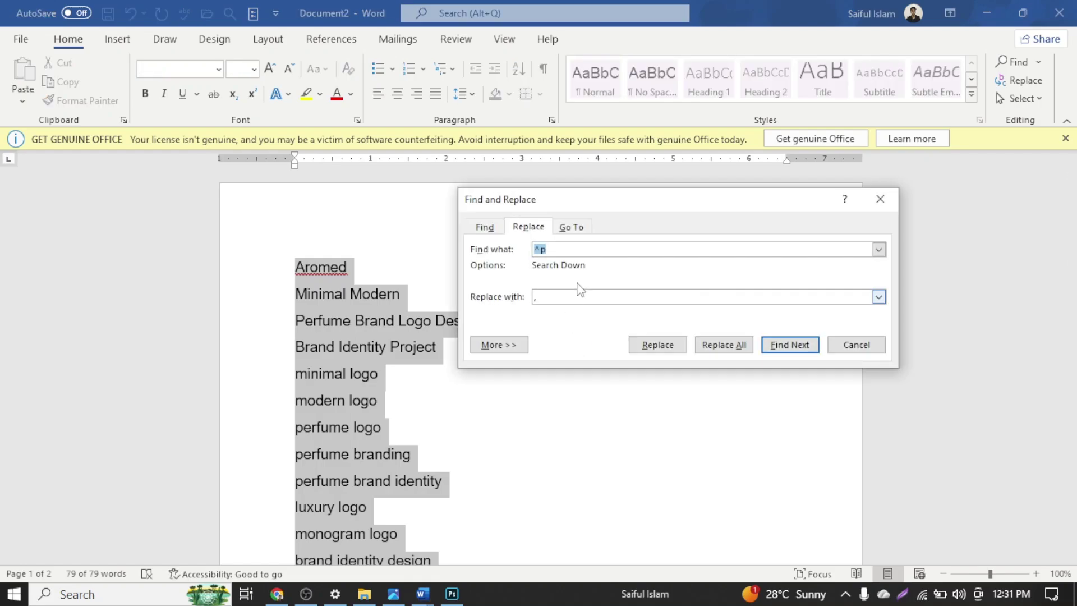
pyautogui.moveTo(618, 205); pyautogui.dragTo(563, 182)
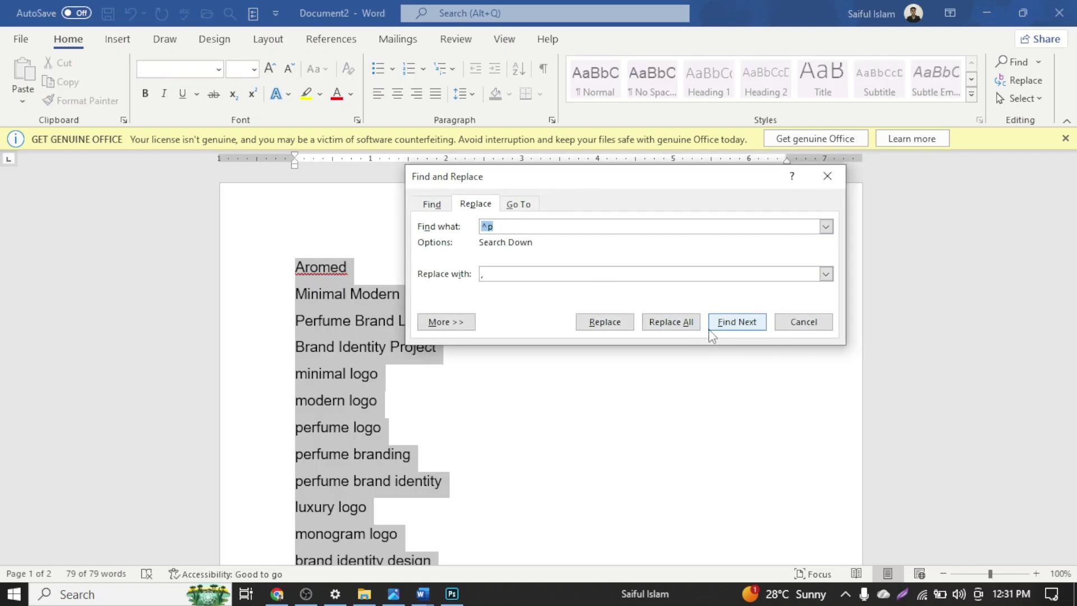
pyautogui.click(678, 329)
pyautogui.click(515, 348)
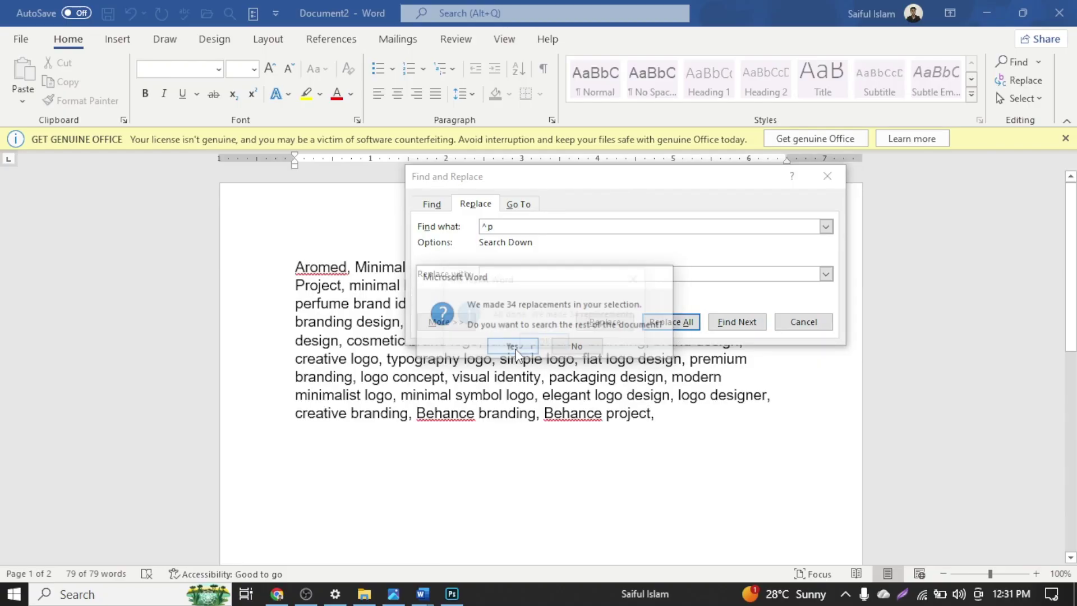
pyautogui.click(563, 342)
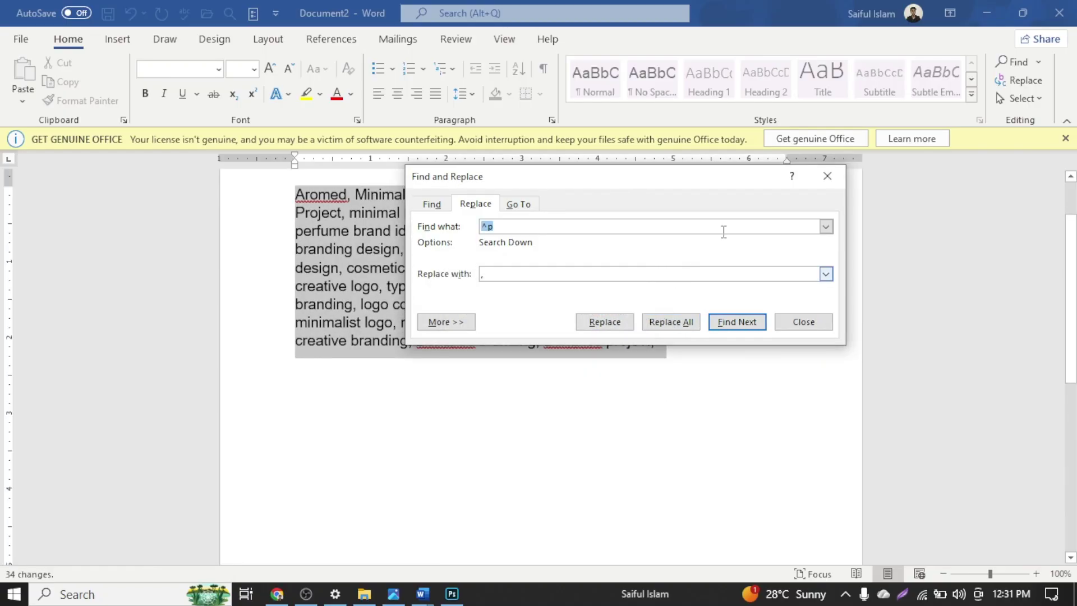
pyautogui.click(828, 176)
pyautogui.scroll(2, 695, 328)
pyautogui.click(724, 340)
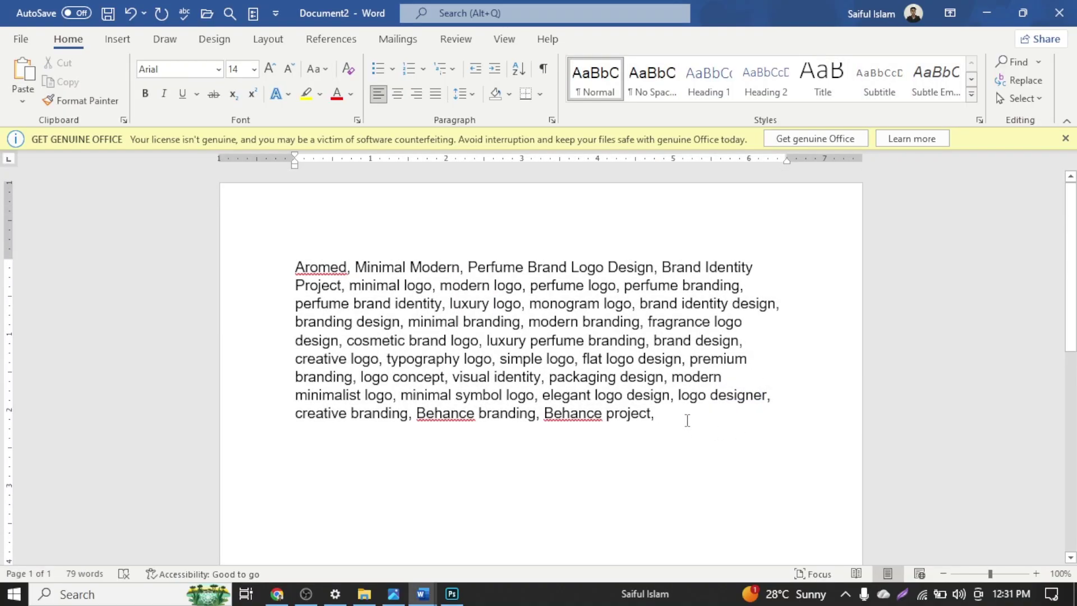
# Copy the whole comma-separated list from Document2 and paste it into the Keywords field of Photoshop's File Info
pyautogui.hotkey('ctrl', 'a')
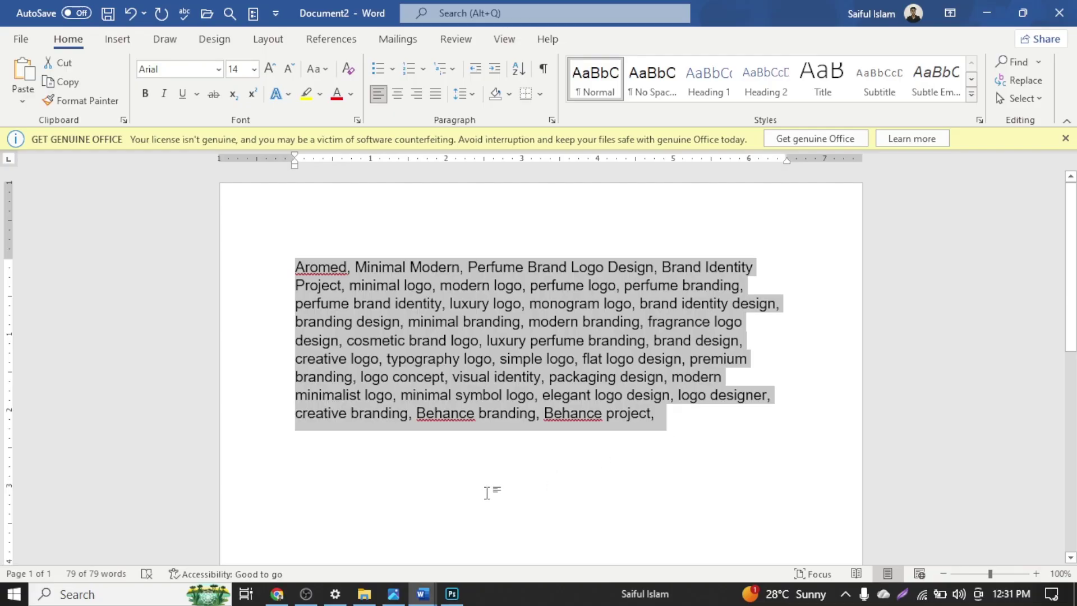
pyautogui.click(452, 594)
pyautogui.click(537, 424)
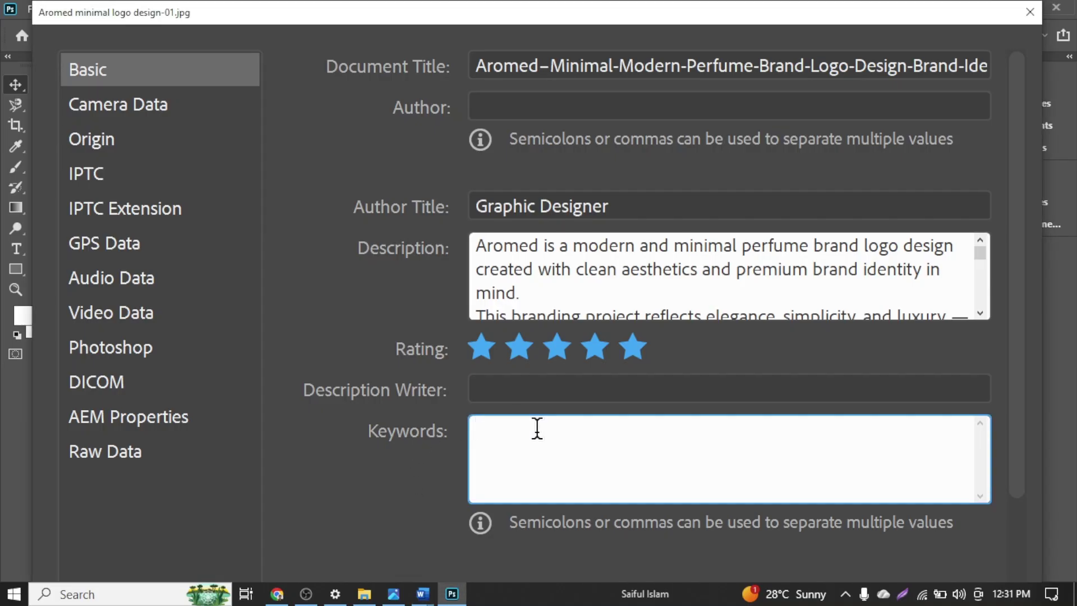
pyautogui.hotkey('ctrl', 'v')
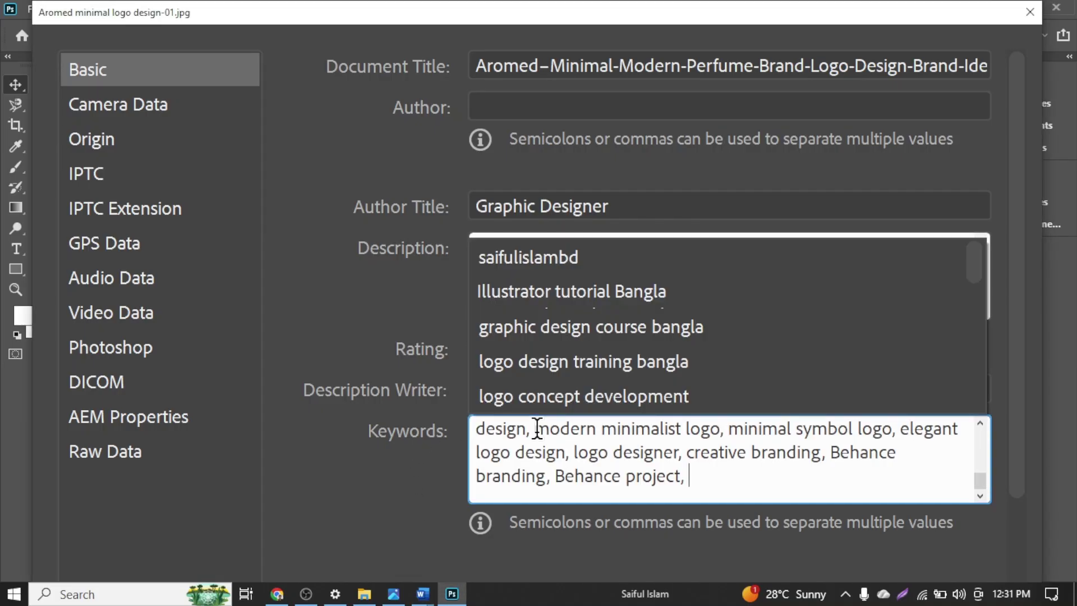
# Copy all the minimal logo keywords from Document1 in Word and append them after "Behance project," in Photoshop's Keywords field
pyautogui.click(422, 594)
pyautogui.click(494, 516)
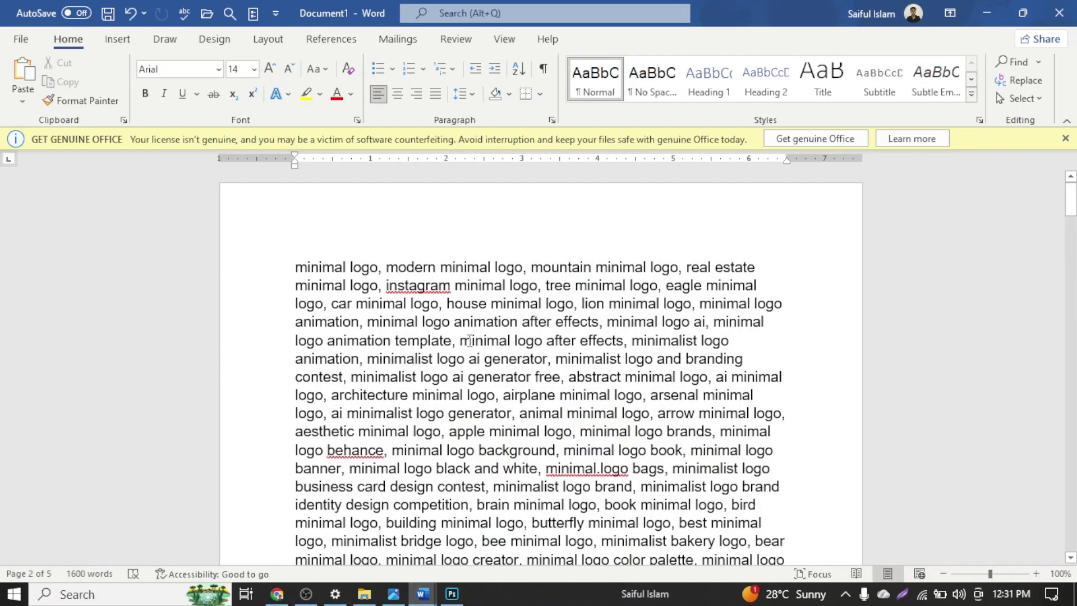
pyautogui.hotkey('ctrl', 'a')
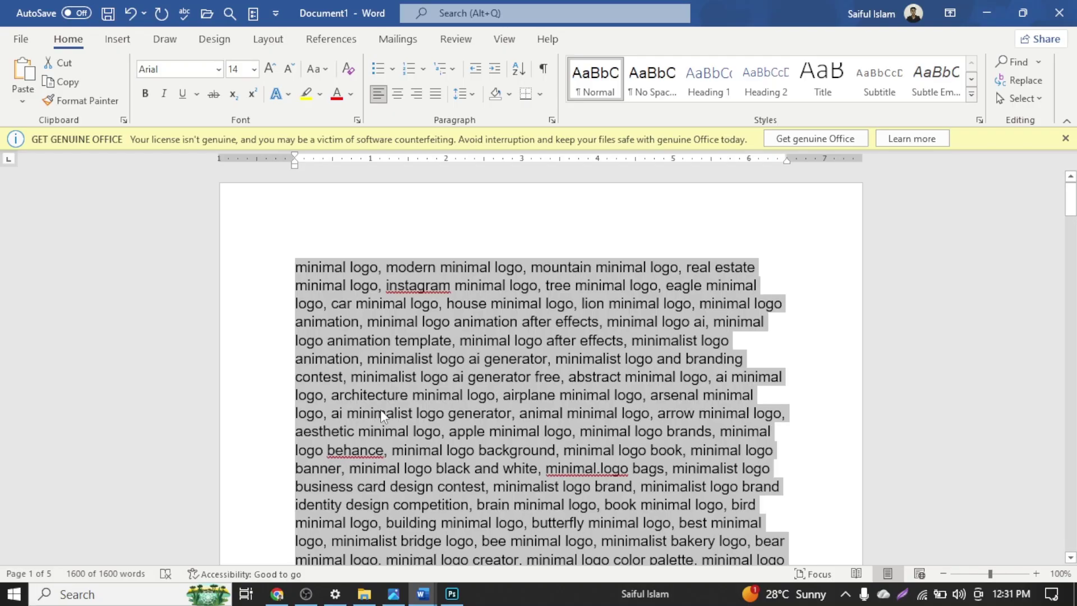
pyautogui.click(1025, 492)
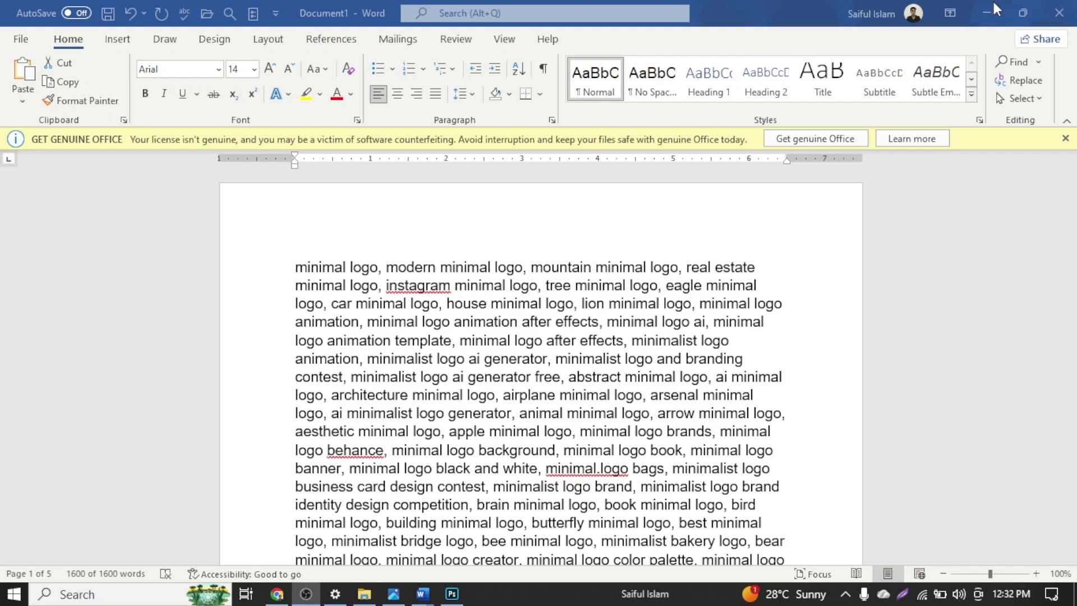
pyautogui.hotkey('ctrl', 'a')
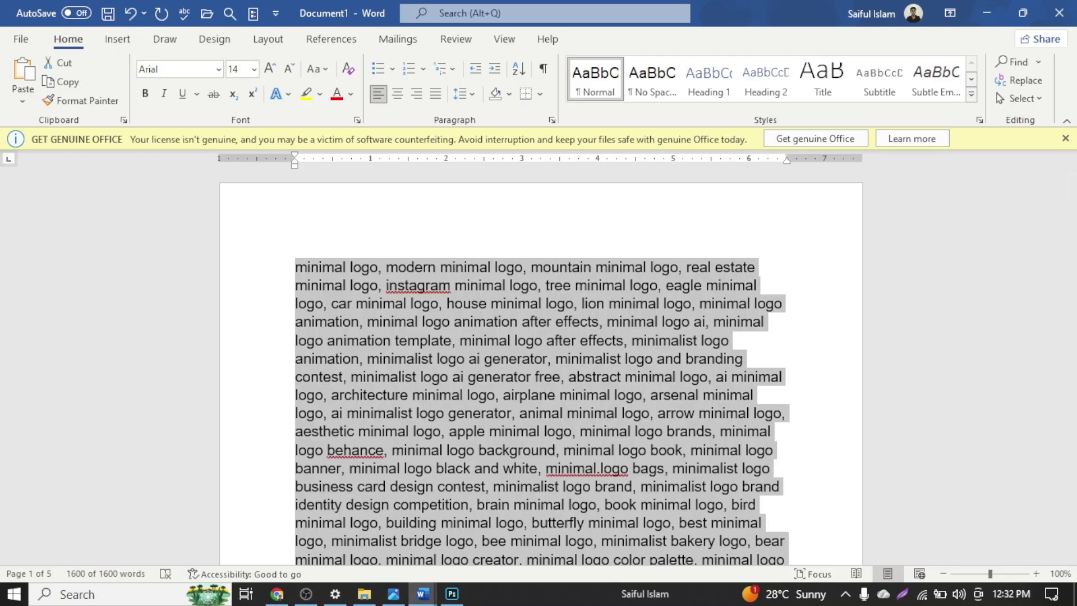
pyautogui.click(452, 594)
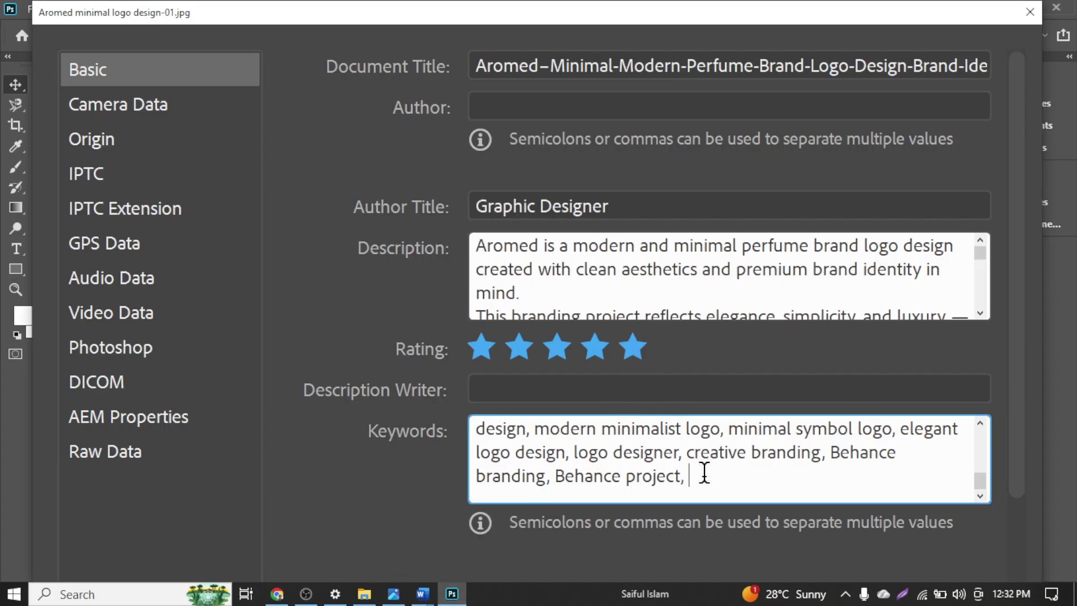
pyautogui.hotkey('ctrl', 'v')
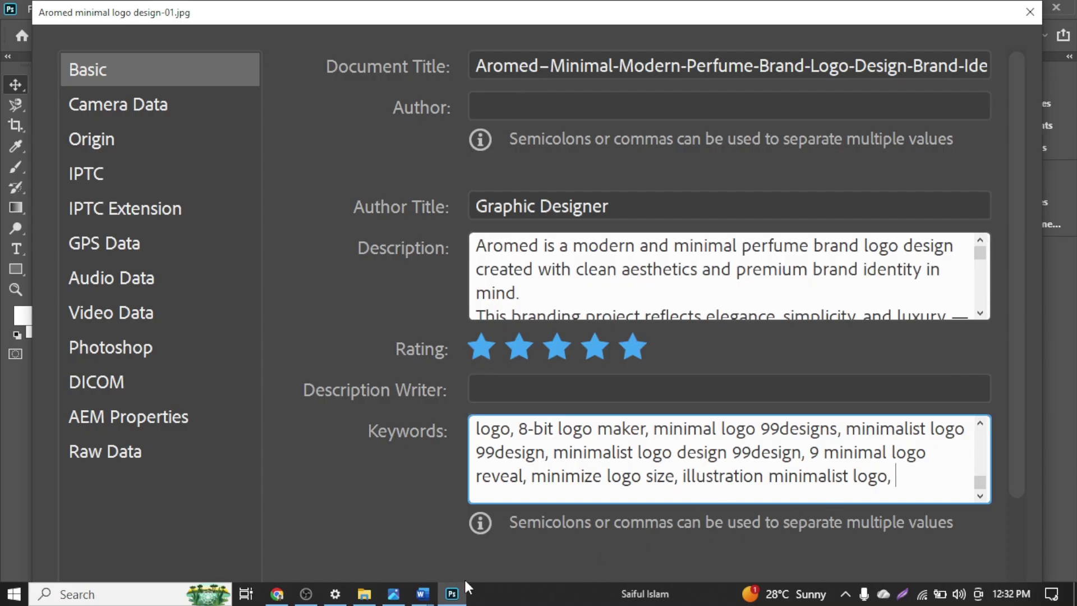
# Compare the end of Document1's keyword list in Word with the end of the pasted Keywords in Photoshop
pyautogui.click(423, 594)
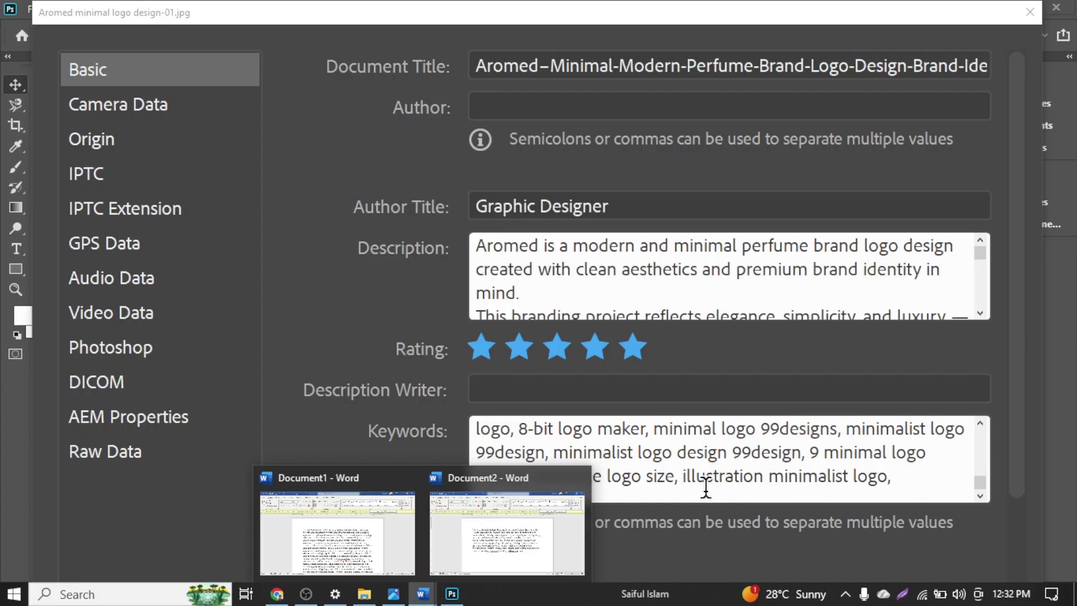
pyautogui.click(348, 530)
pyautogui.moveTo(1071, 186); pyautogui.dragTo(1066, 508)
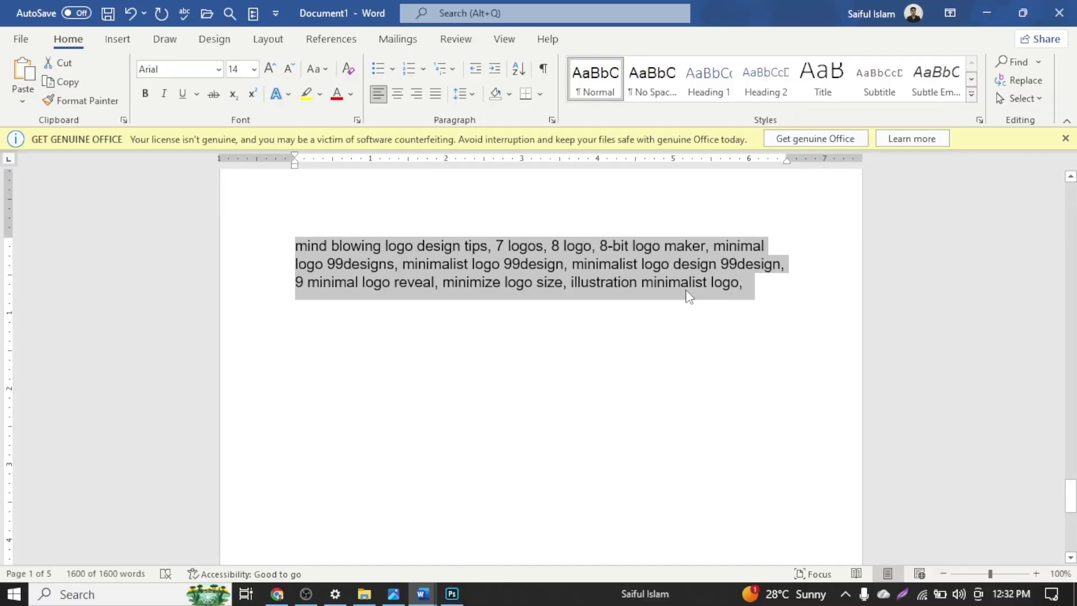
pyautogui.click(452, 593)
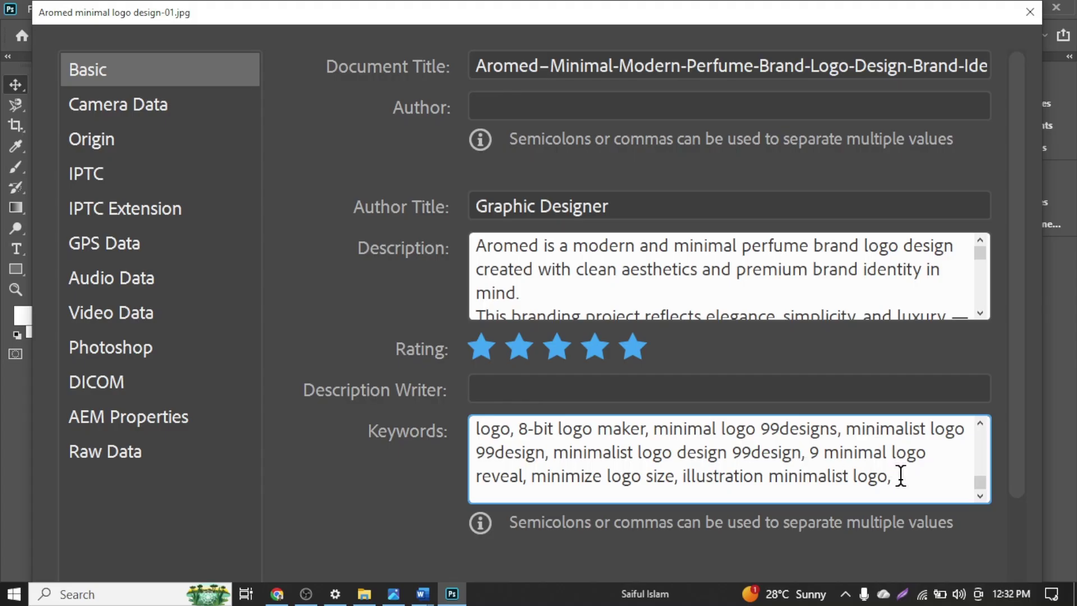
pyautogui.click(345, 497)
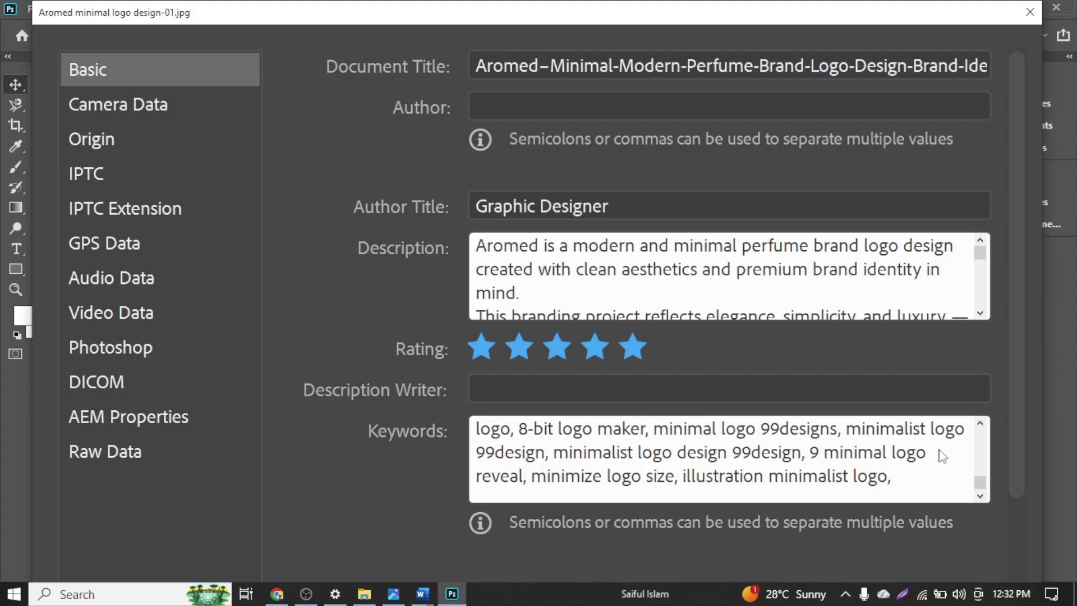
pyautogui.moveTo(981, 482)
pyautogui.mouseDown()
pyautogui.moveTo(980, 427)
pyautogui.moveTo(980, 482)
pyautogui.mouseUp()
# Review the unfilled Author and Description Writer fields and the copyright status, notice and info URL fields
pyautogui.scroll(-5, 887, 476)
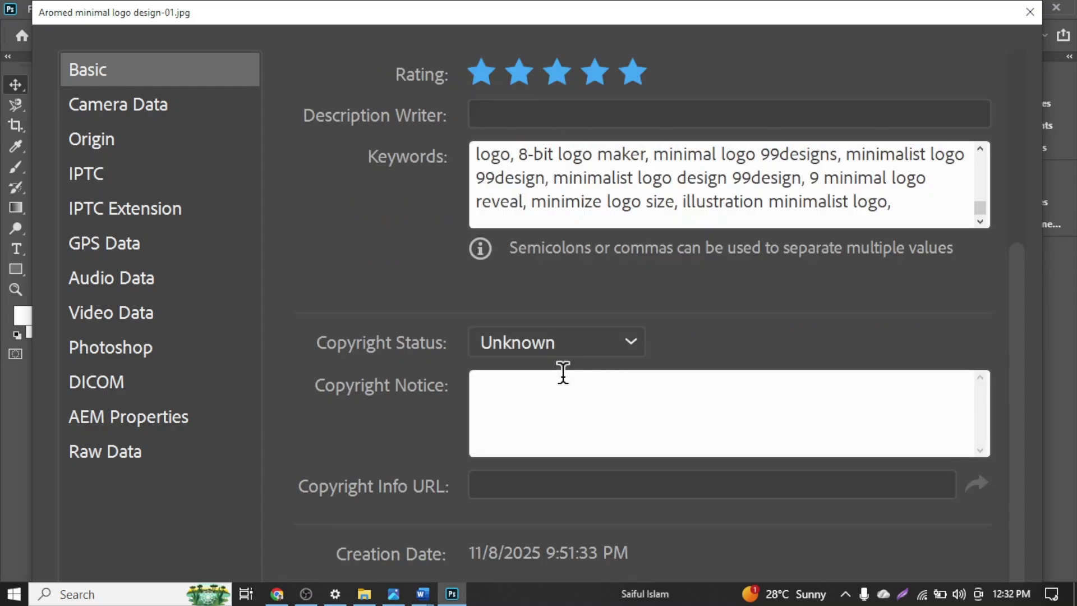
pyautogui.click(560, 384)
pyautogui.click(560, 483)
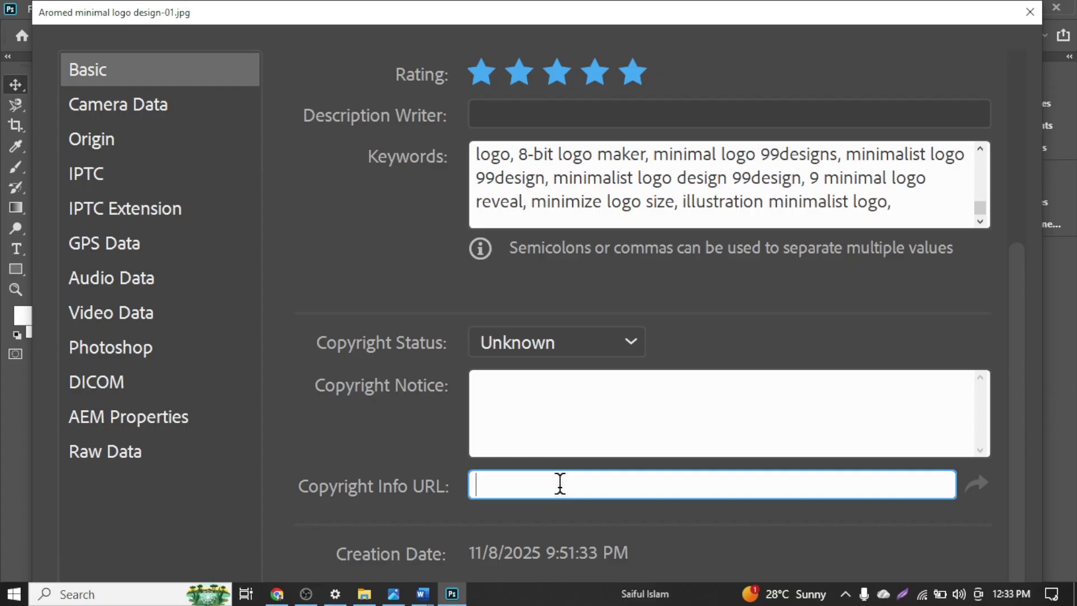
pyautogui.scroll(5, 587, 355)
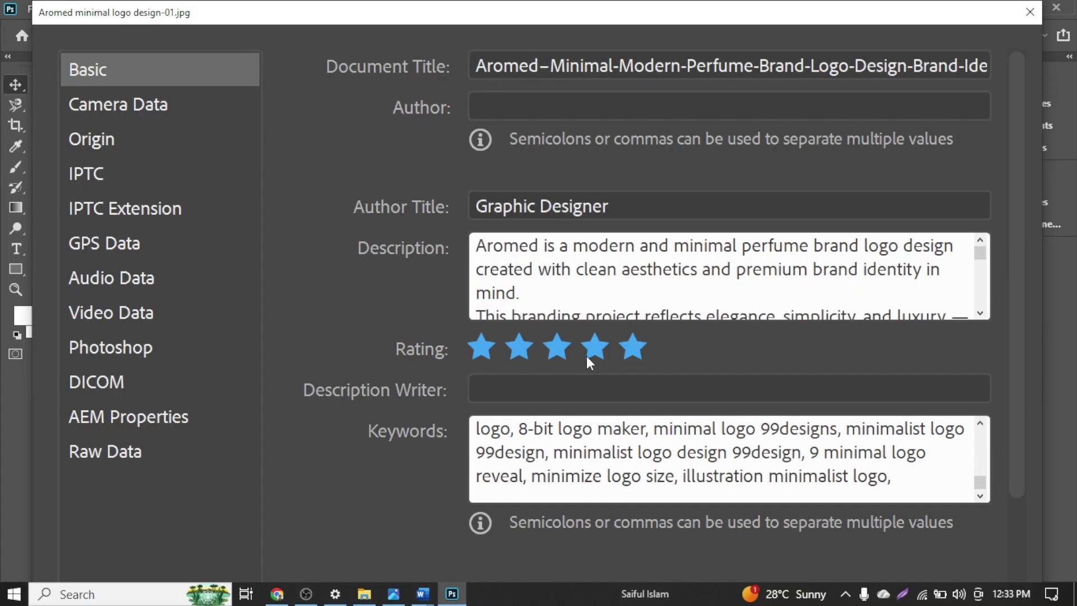
pyautogui.click(532, 107)
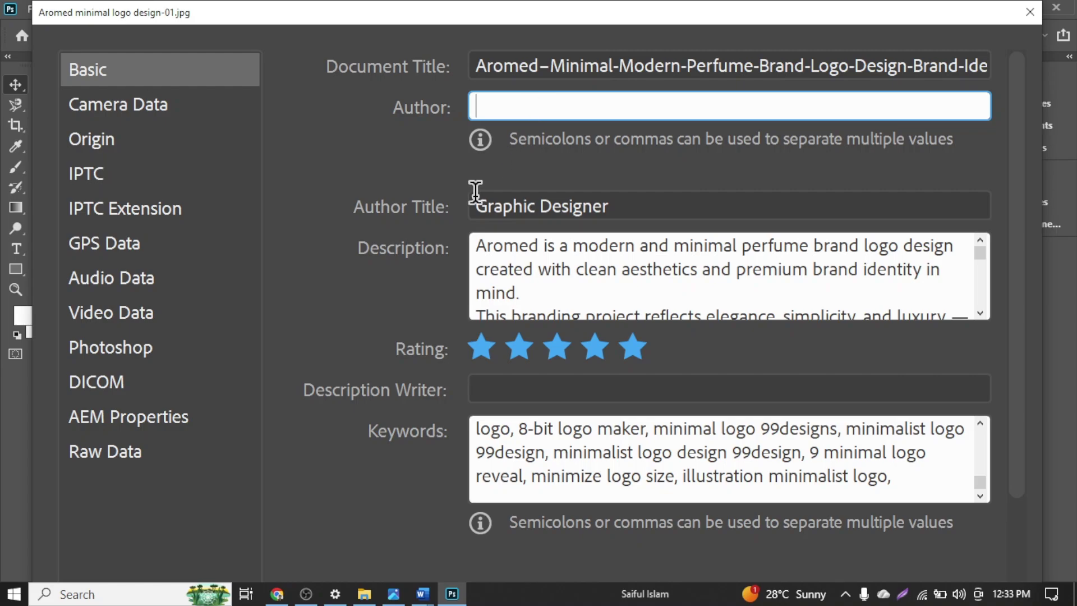
pyautogui.scroll(-5, 421, 323)
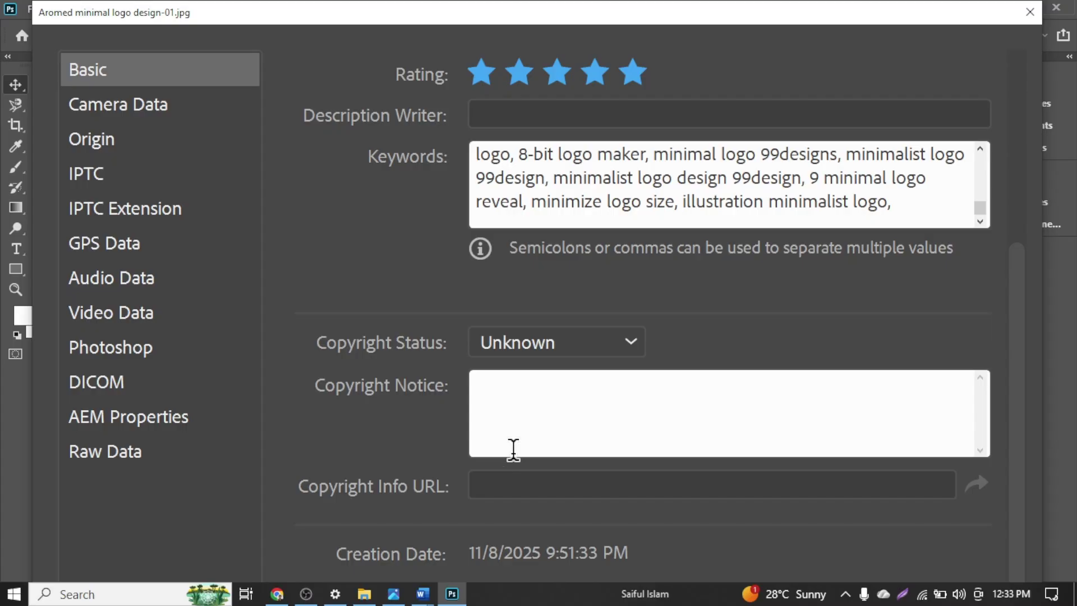
pyautogui.click(547, 346)
pyautogui.click(547, 345)
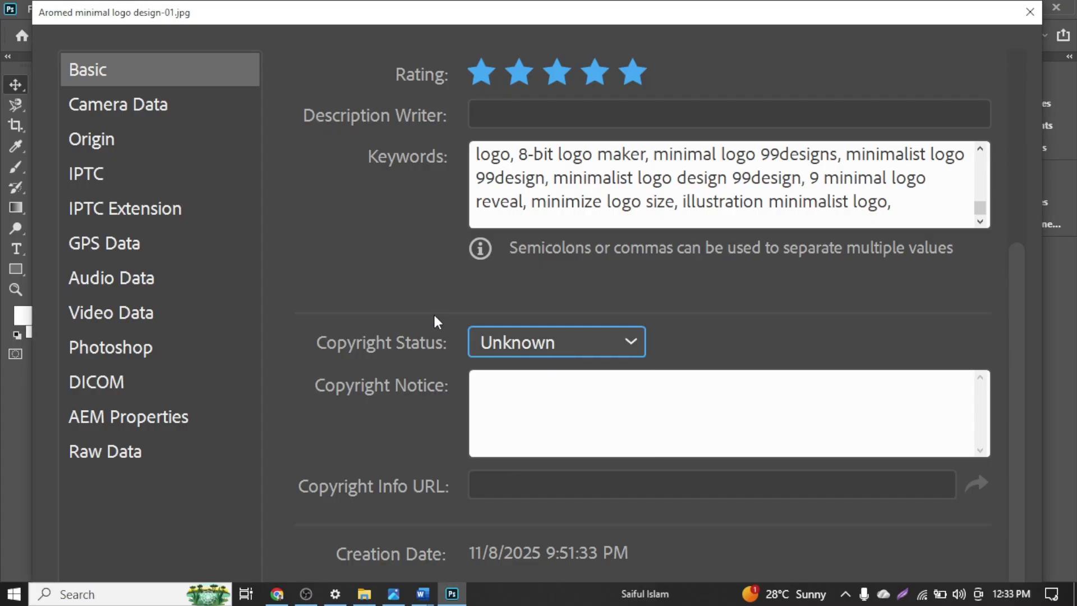
pyautogui.scroll(5, 437, 321)
pyautogui.click(498, 387)
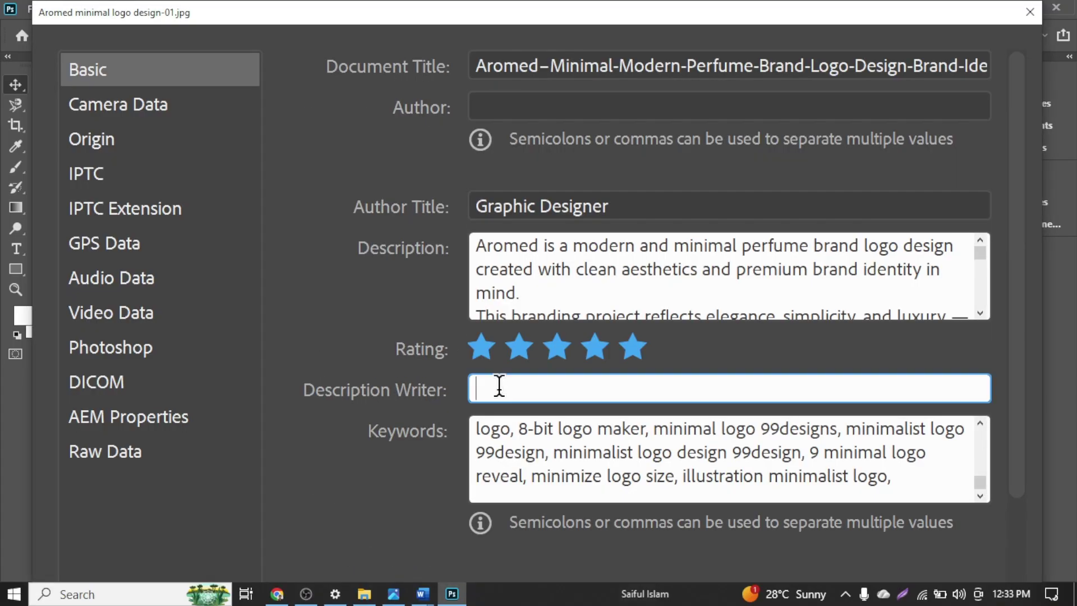
pyautogui.click(327, 243)
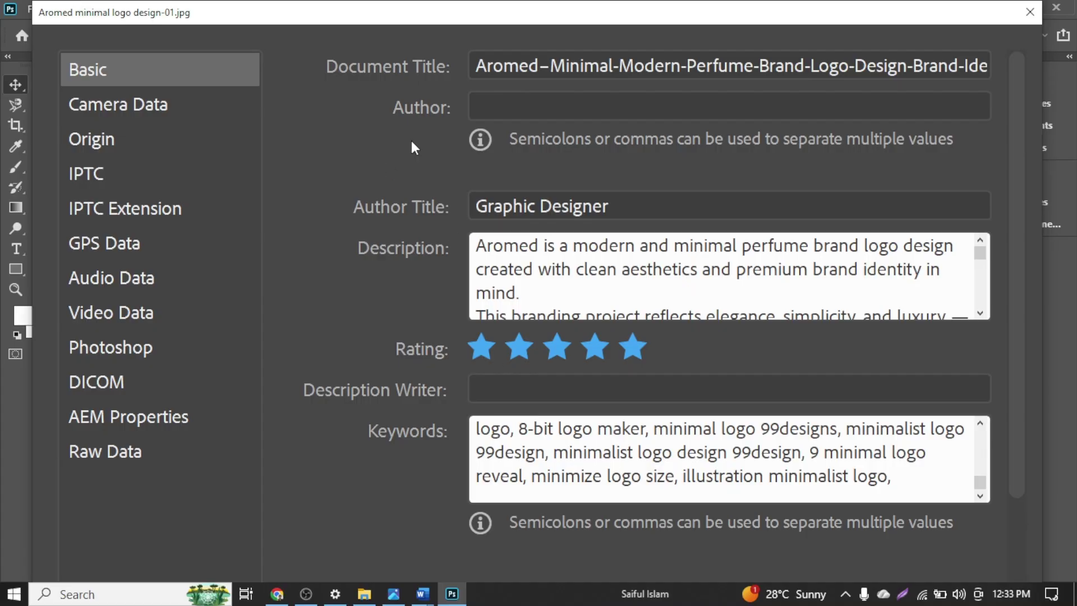
# Enter the designer's username as the Author and copy it into the Description Writer field
pyautogui.click(531, 110)
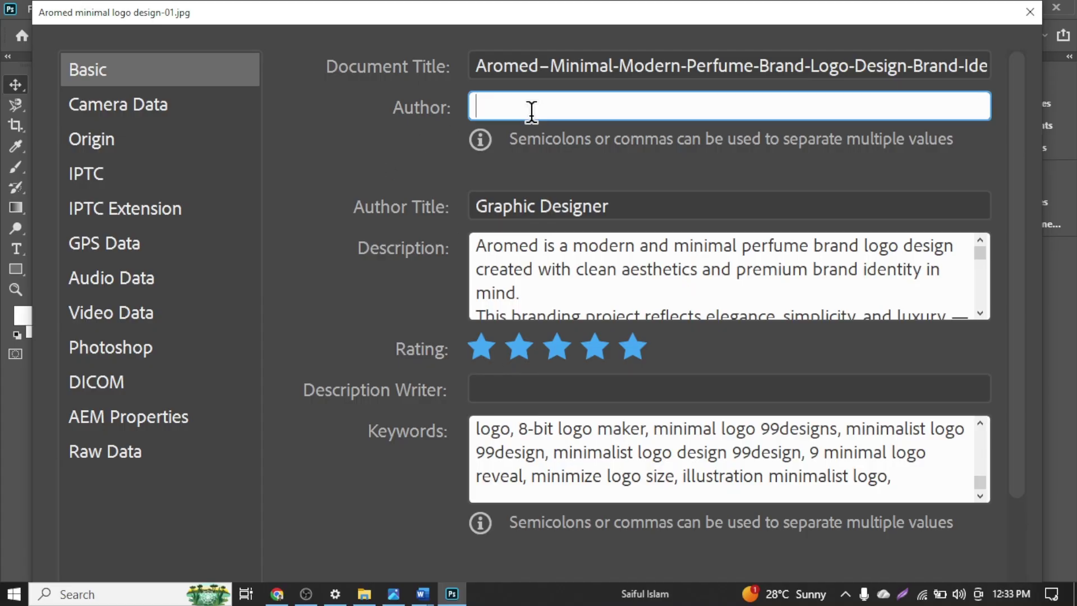
pyautogui.write('Sa')
pyautogui.click(536, 140)
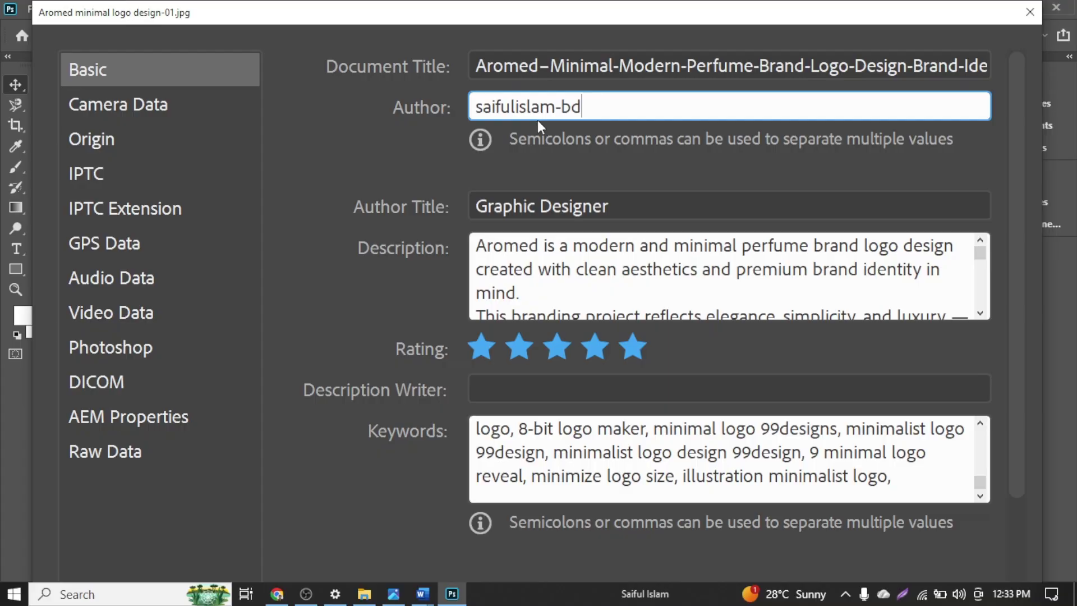
pyautogui.tripleClick(607, 99)
pyautogui.hotkey('ctrl', 'c')
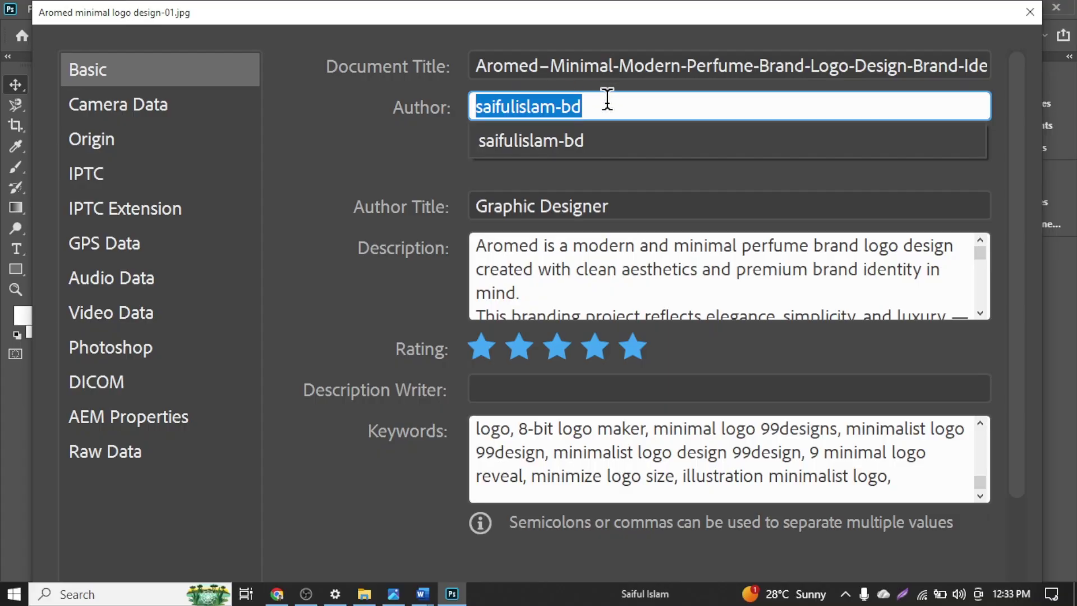
pyautogui.click(567, 385)
pyautogui.hotkey('ctrl', 'v')
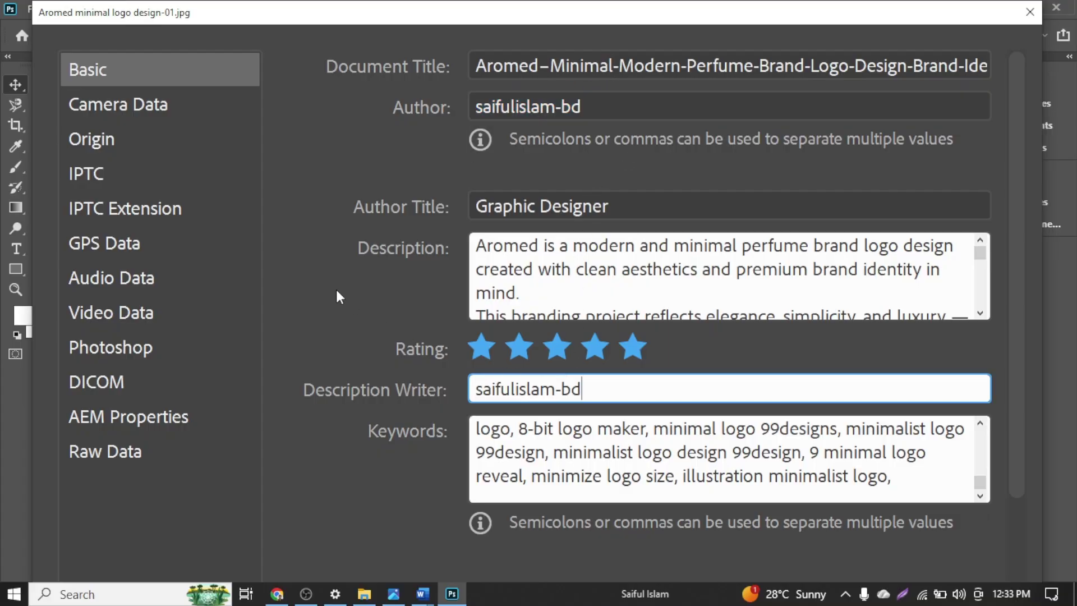
pyautogui.click(396, 283)
pyautogui.scroll(-5, 397, 283)
pyautogui.click(508, 395)
pyautogui.click(524, 477)
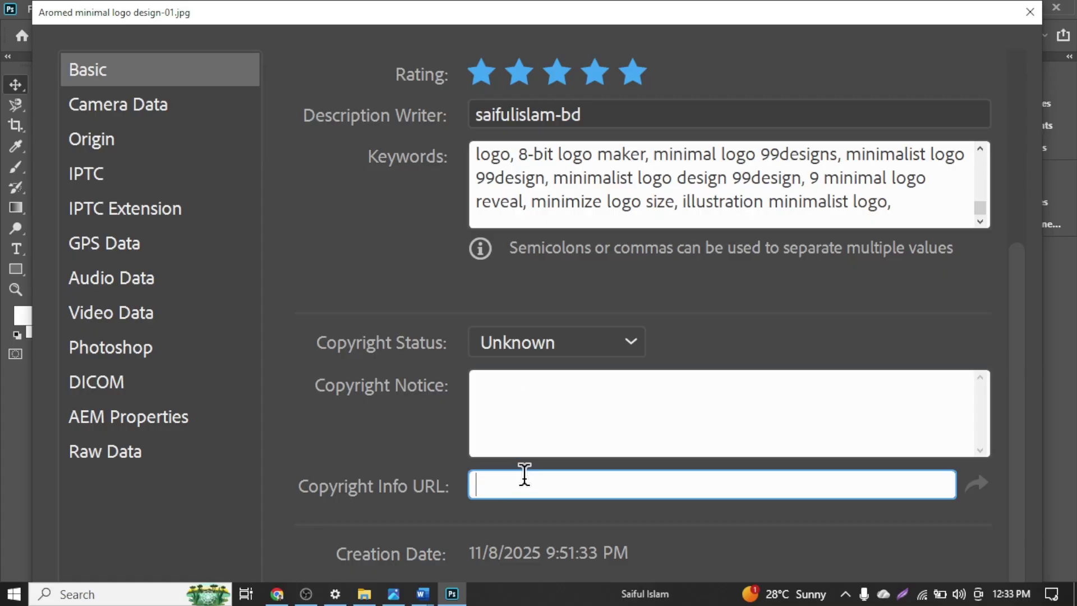
pyautogui.write('a')
pyautogui.press('BackSpace')
pyautogui.write('sa')
pyautogui.press('BackSpace')
pyautogui.press('BackSpace')
pyautogui.scroll(5, 396, 274)
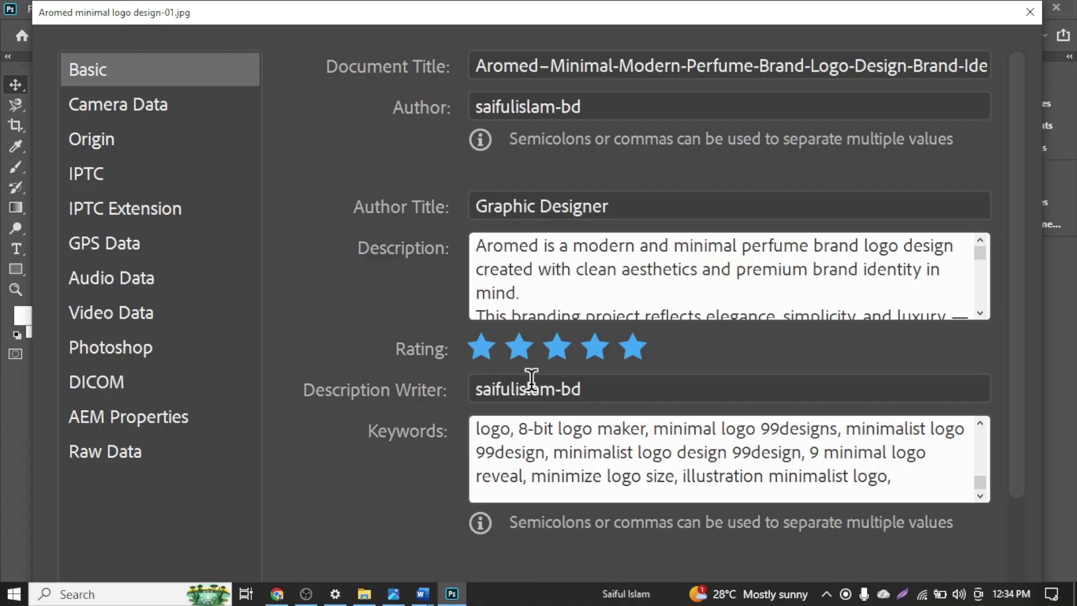
pyautogui.scroll(-5, 678, 373)
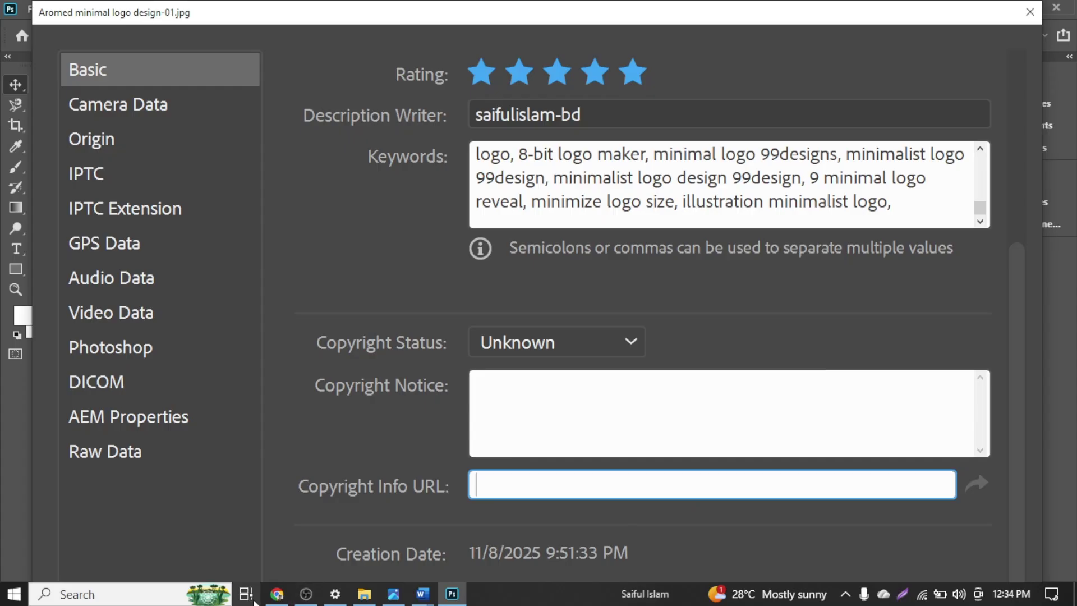
# Switch to Chrome, open the signed-in account's Behance profile and copy its page URL
pyautogui.click(278, 594)
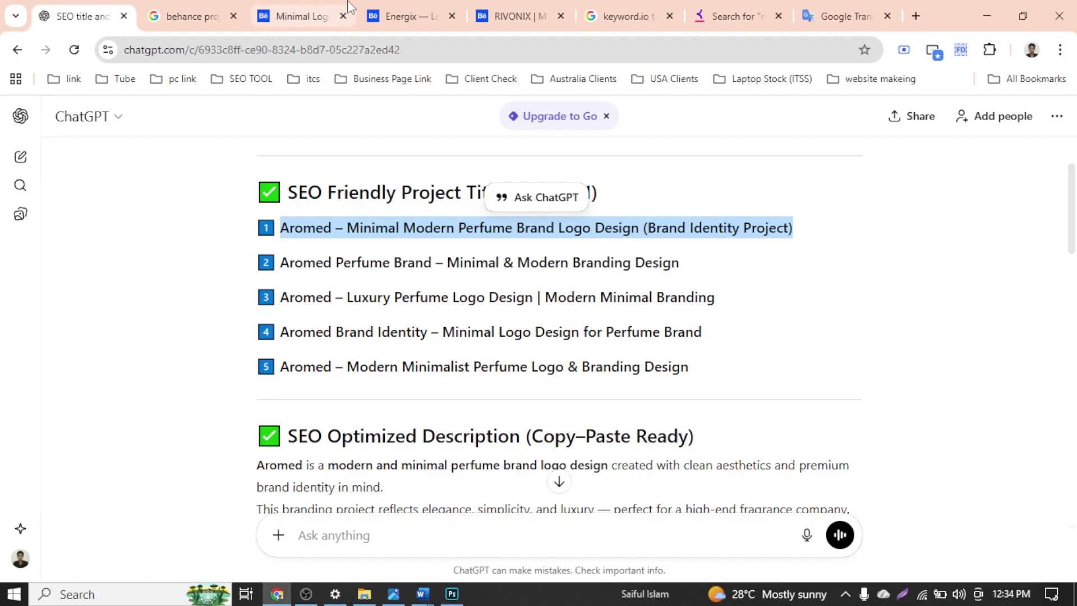
pyautogui.click(301, 16)
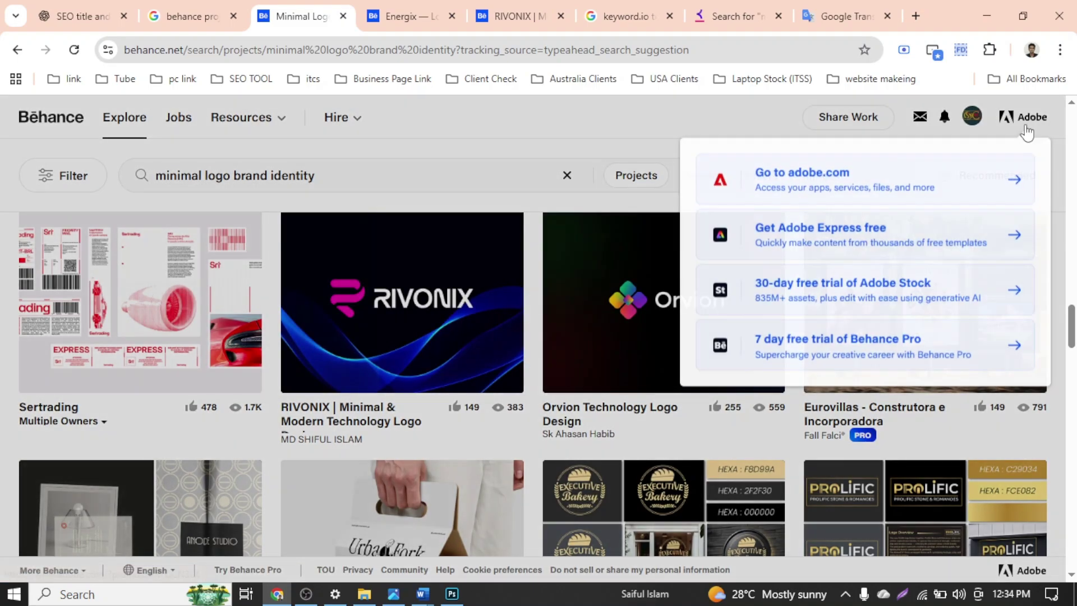
pyautogui.moveTo(974, 118)
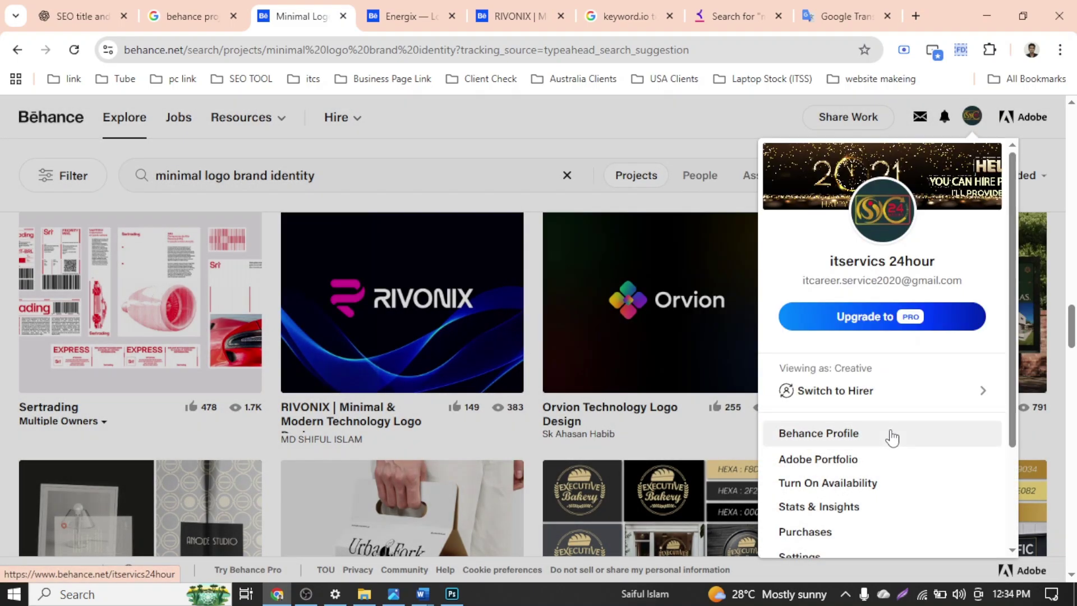
pyautogui.click(883, 438)
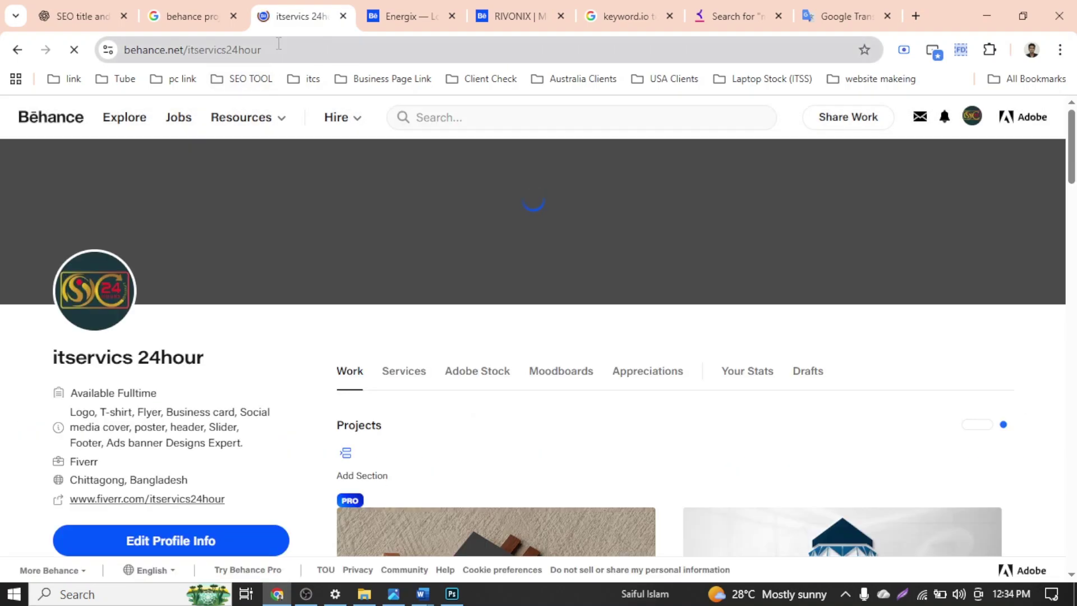
pyautogui.click(277, 45)
pyautogui.rightClick(282, 50)
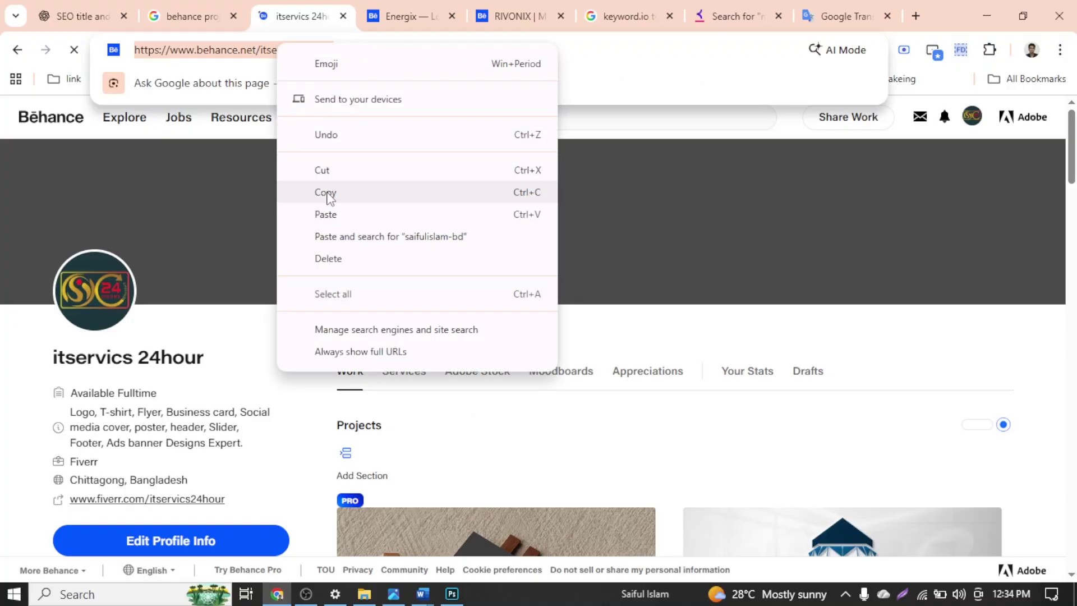
pyautogui.click(361, 192)
# Paste the Behance profile URL into Photoshop's Copyright Info URL field and apply the file info
pyautogui.click(458, 596)
pyautogui.click(498, 481)
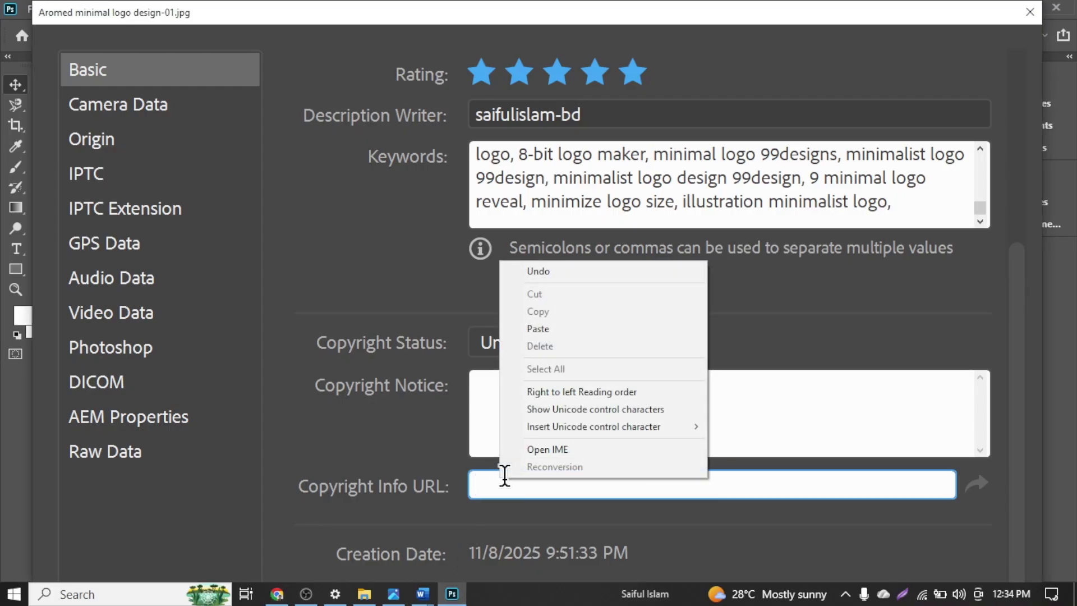
pyautogui.rightClick(501, 482)
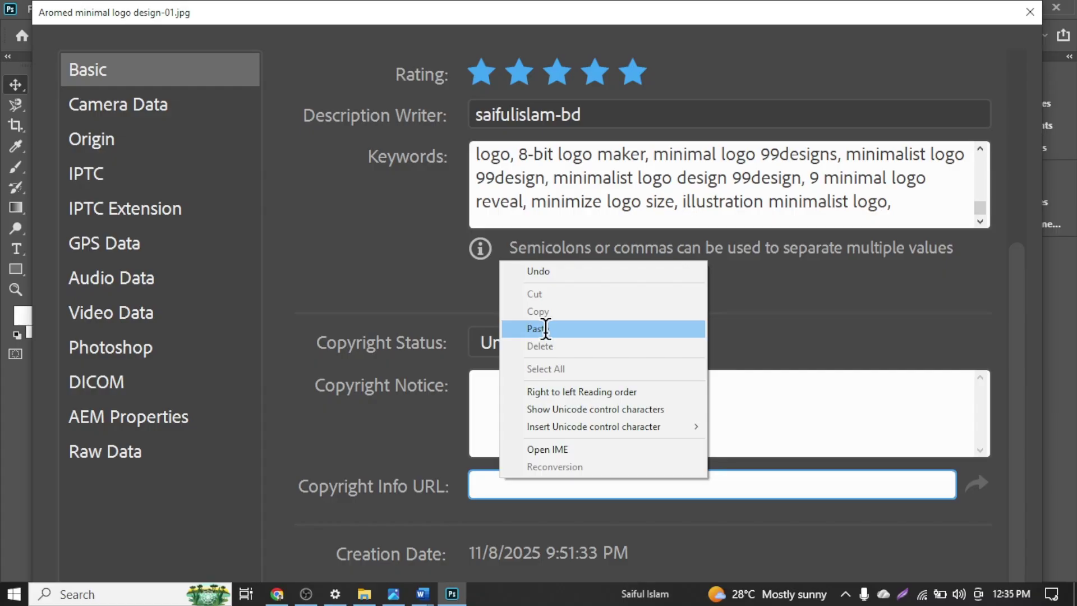
pyautogui.click(537, 329)
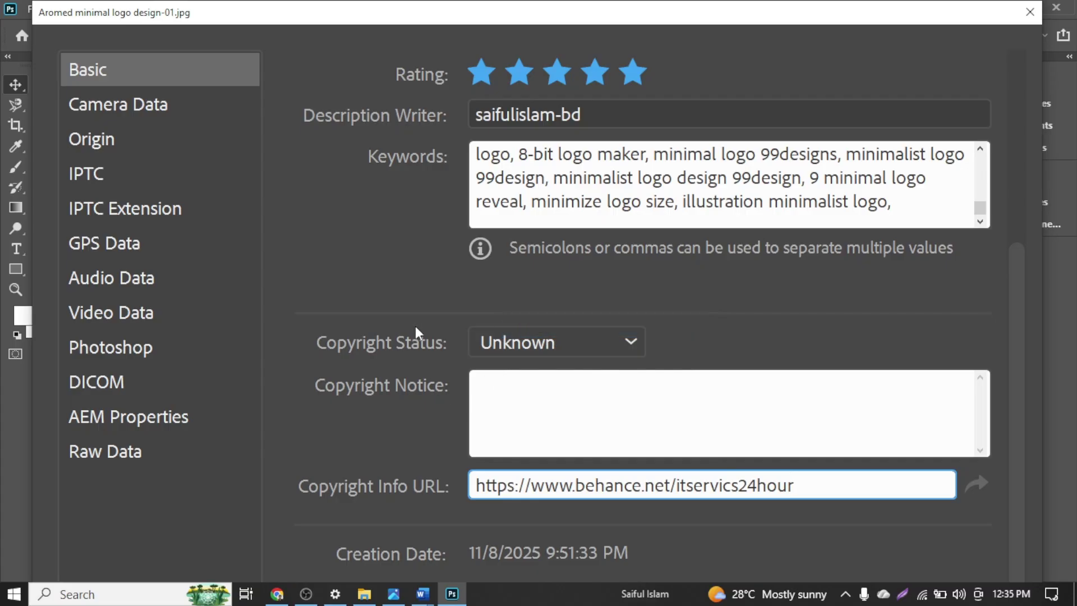
pyautogui.scroll(5, 415, 325)
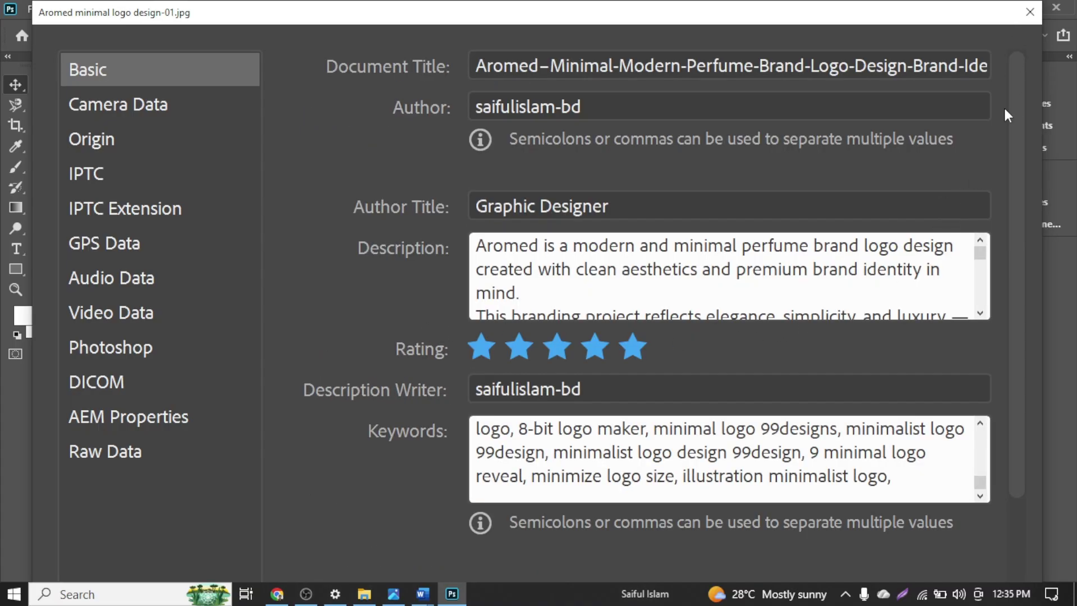
pyautogui.press('Return')
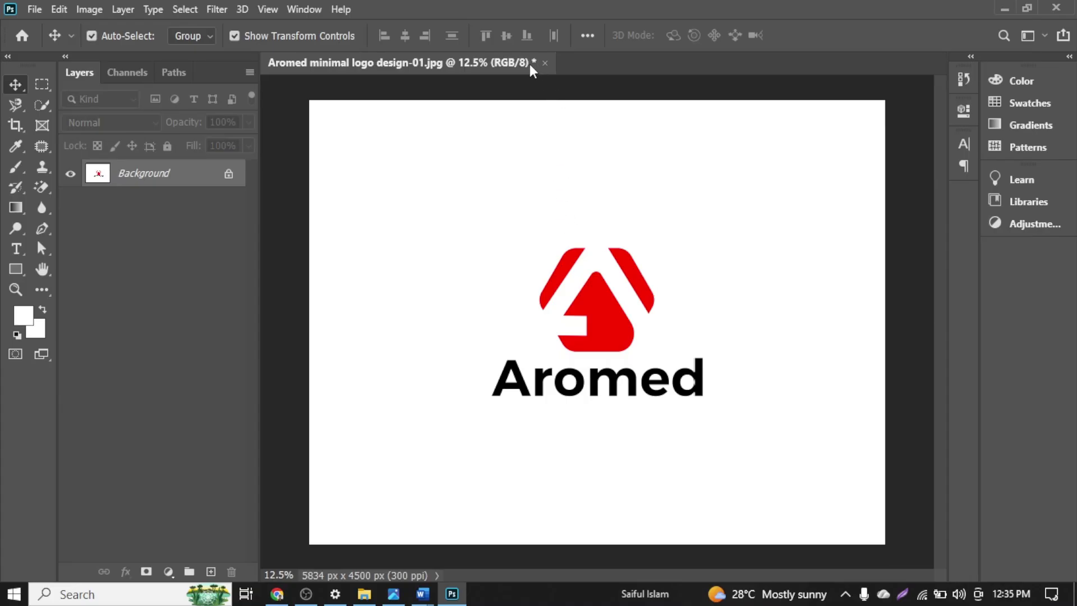
# Reopen File Info for the Aromed logo, copy the full Document Title and close the dialog
pyautogui.click(35, 8)
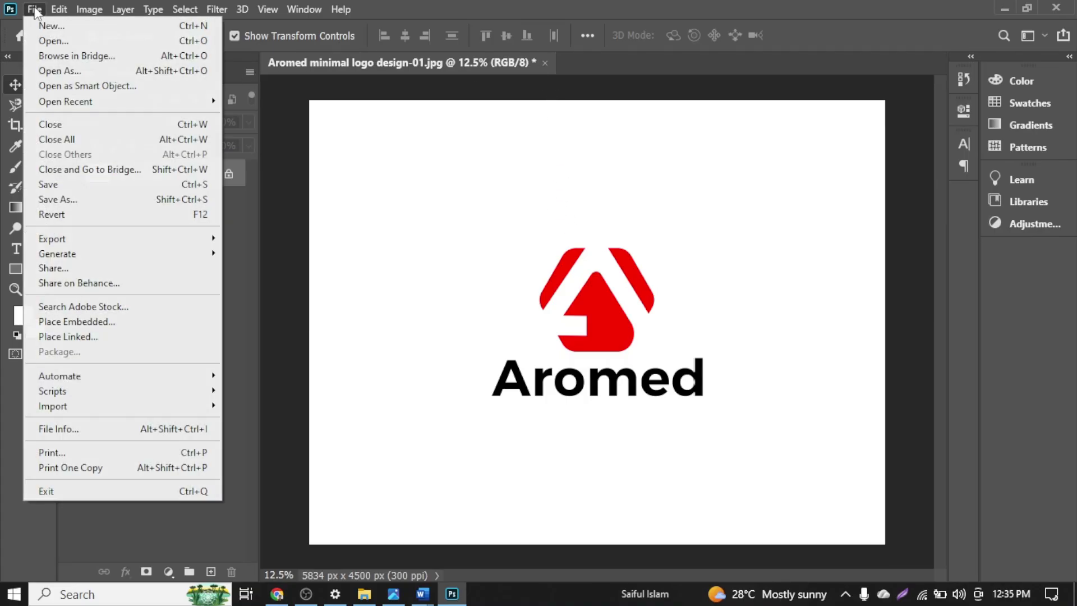
pyautogui.click(83, 430)
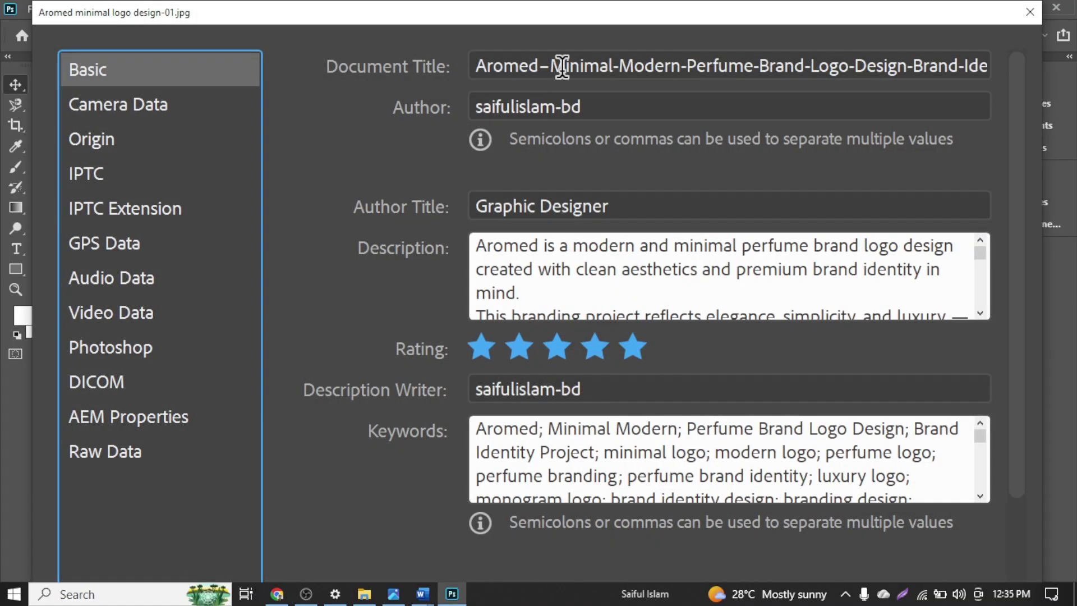
pyautogui.click(562, 66)
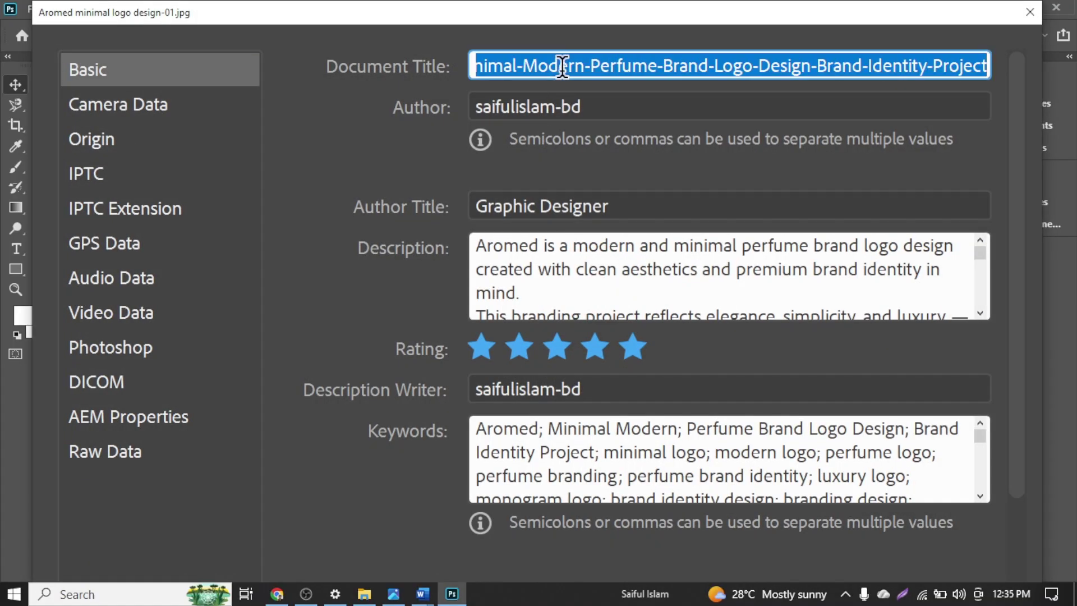
pyautogui.click(1029, 12)
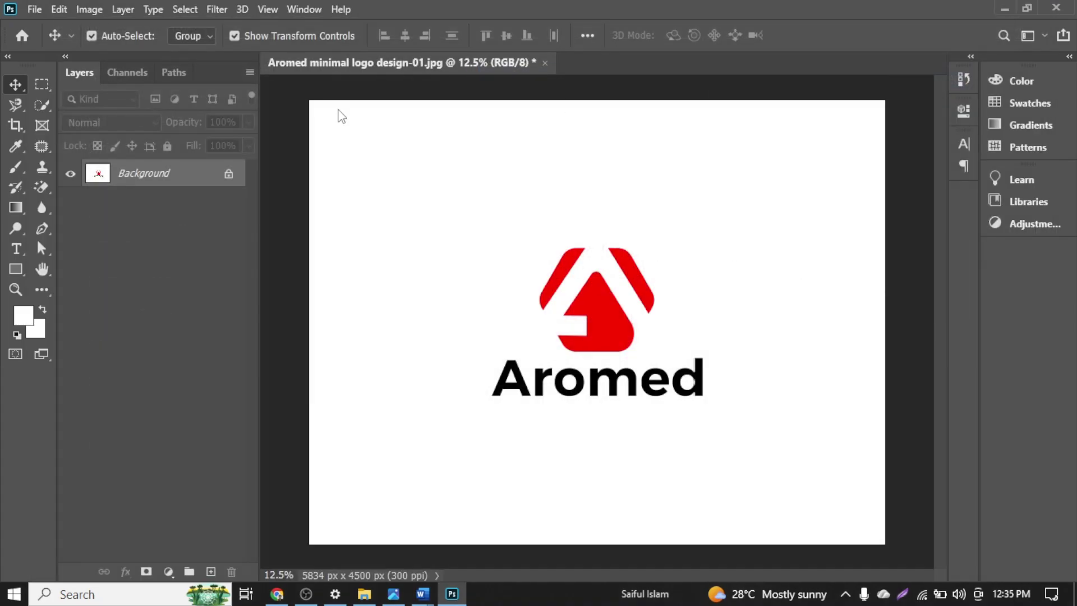
# Save the logo in the image folder as JPEG "Aromed–Minimal-Modern-Perfume-Brand-Logo-Design-Brand-Identity-Project" at Maximum quality 12
pyautogui.click(35, 9)
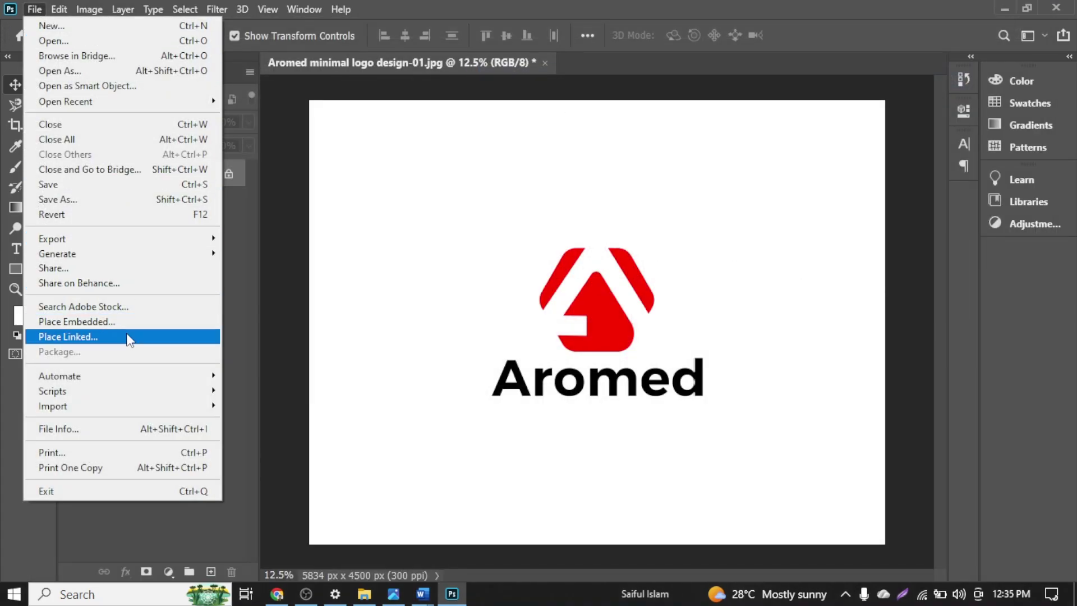
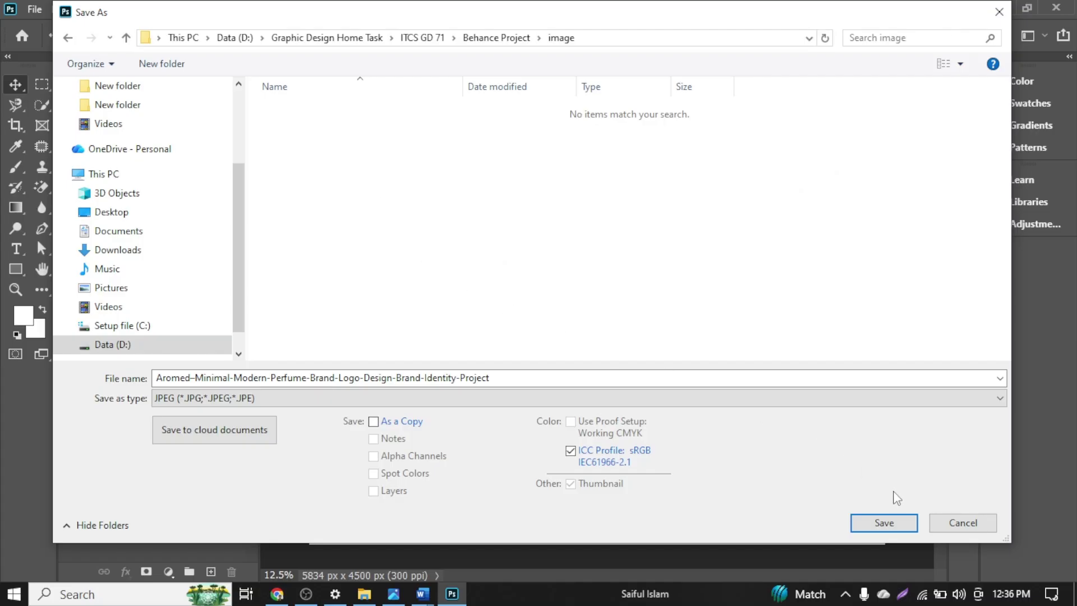
pyautogui.click(884, 522)
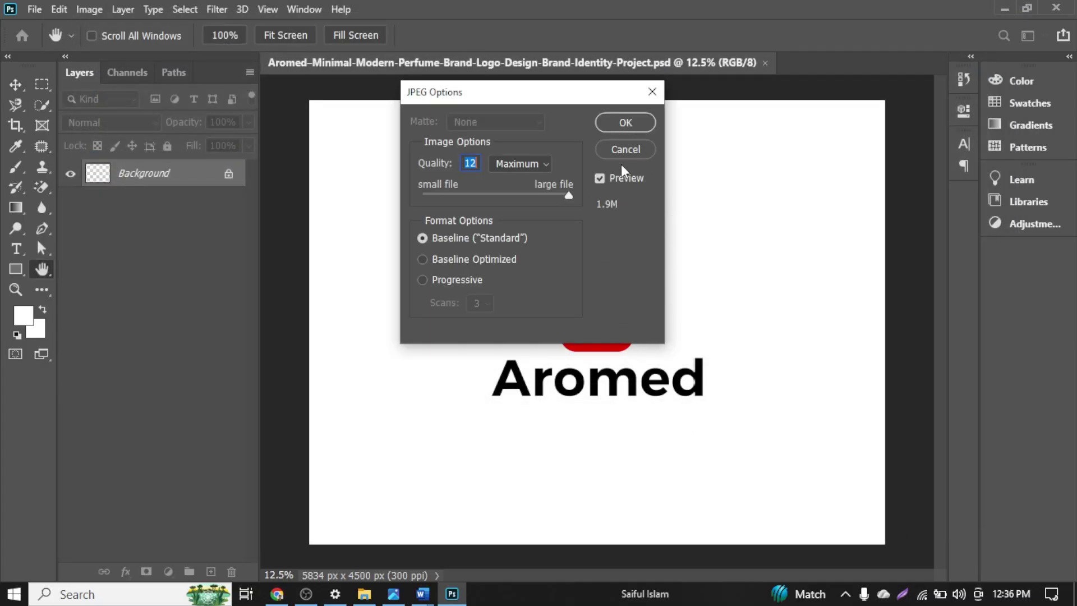
pyautogui.click(625, 123)
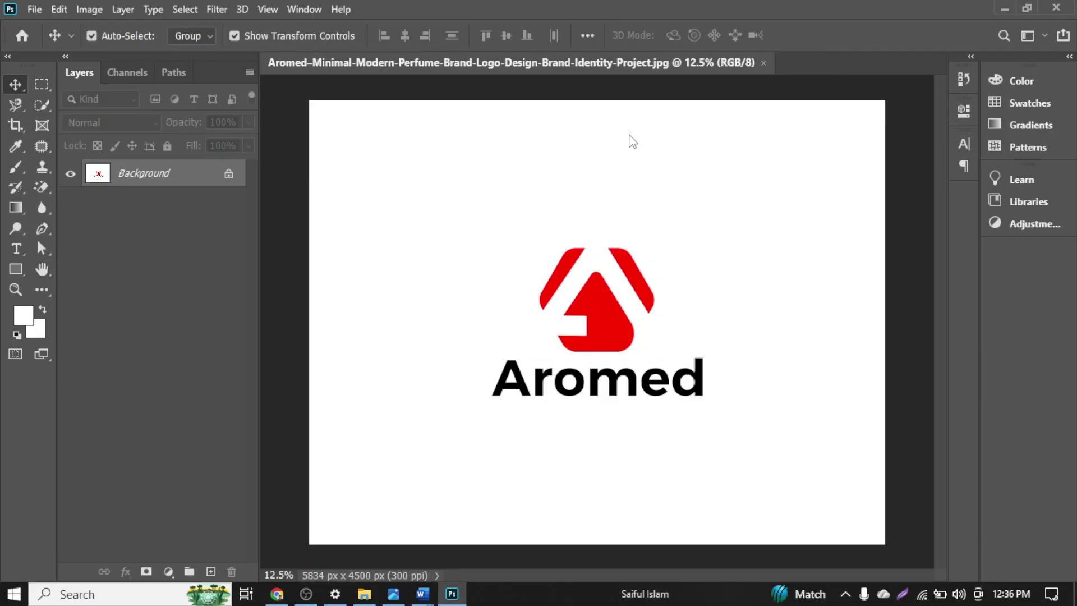
# Switch to File Explorer and open the image folder inside ITCS GD 71's Behance Project folder
pyautogui.click(364, 593)
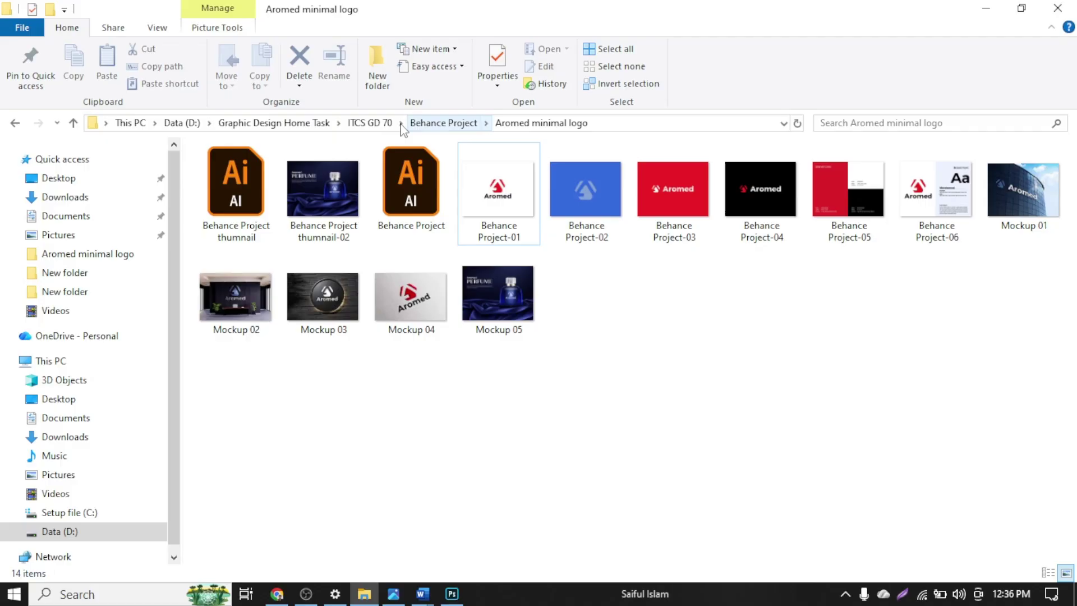
pyautogui.click(274, 126)
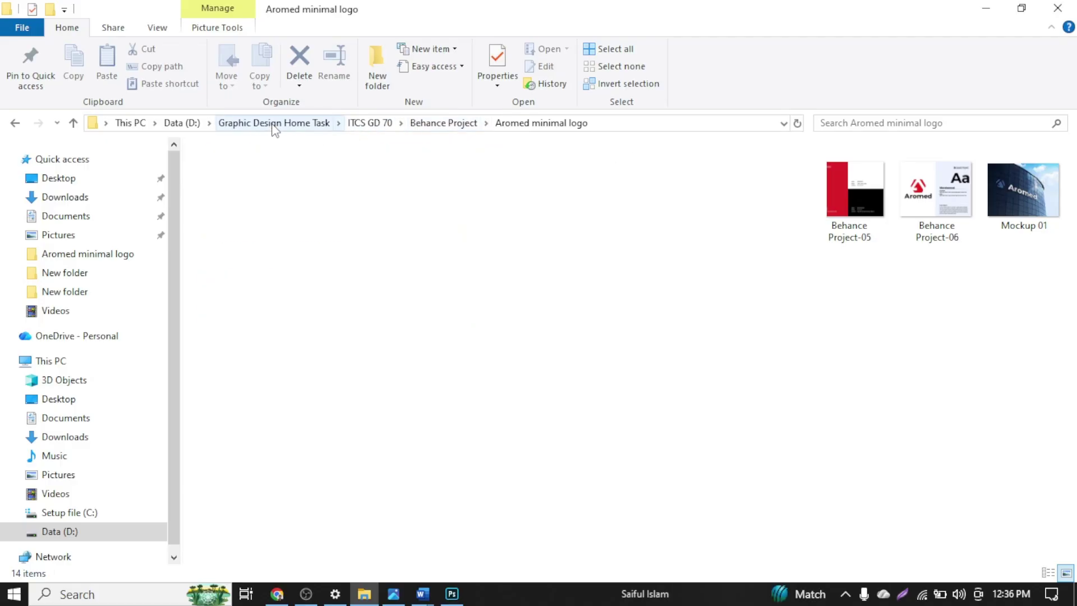
pyautogui.doubleClick(287, 188)
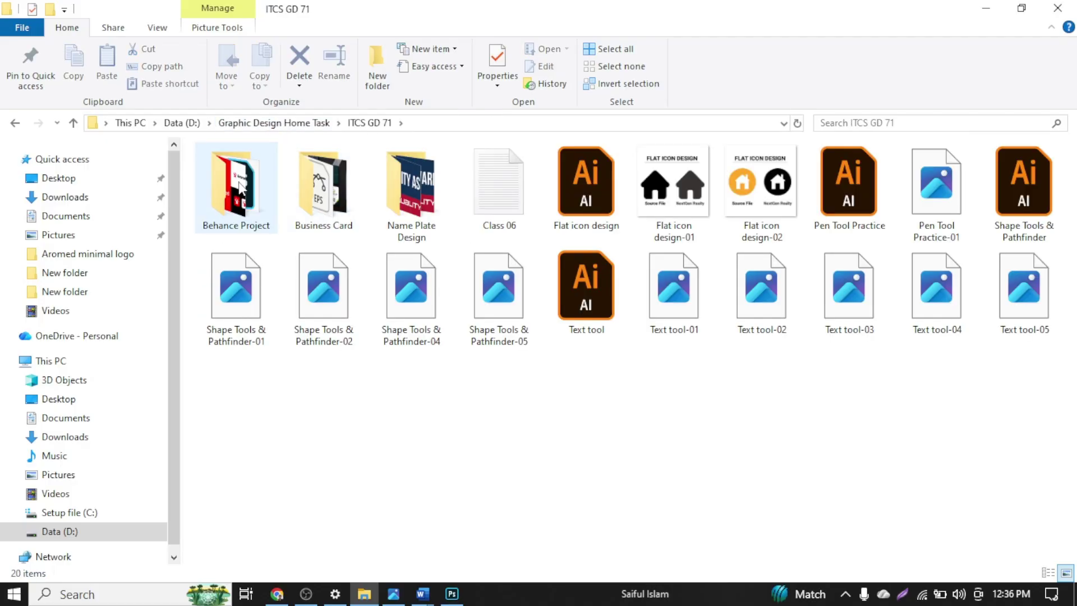
pyautogui.doubleClick(241, 187)
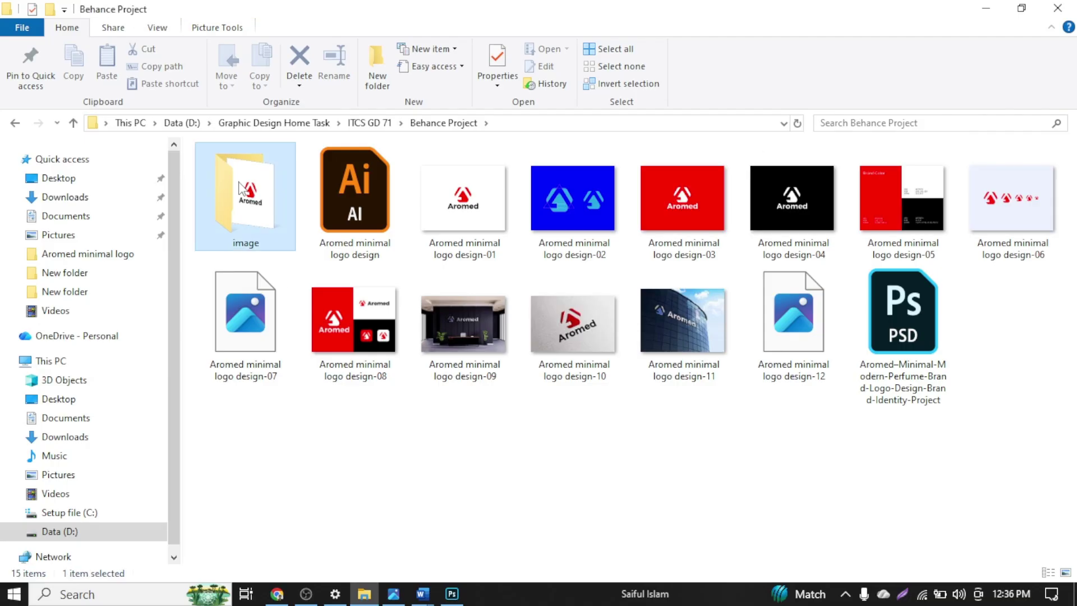
pyautogui.doubleClick(242, 189)
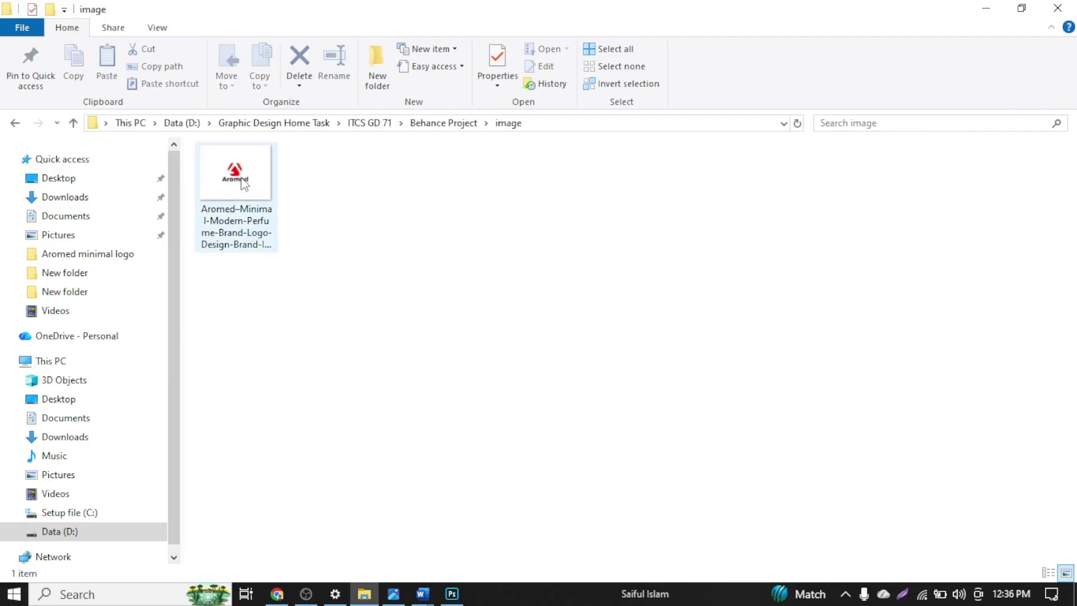
# Check the title, subject, rating, tags and author metadata in the saved Aromed JPEG's file properties
pyautogui.doubleClick(242, 181)
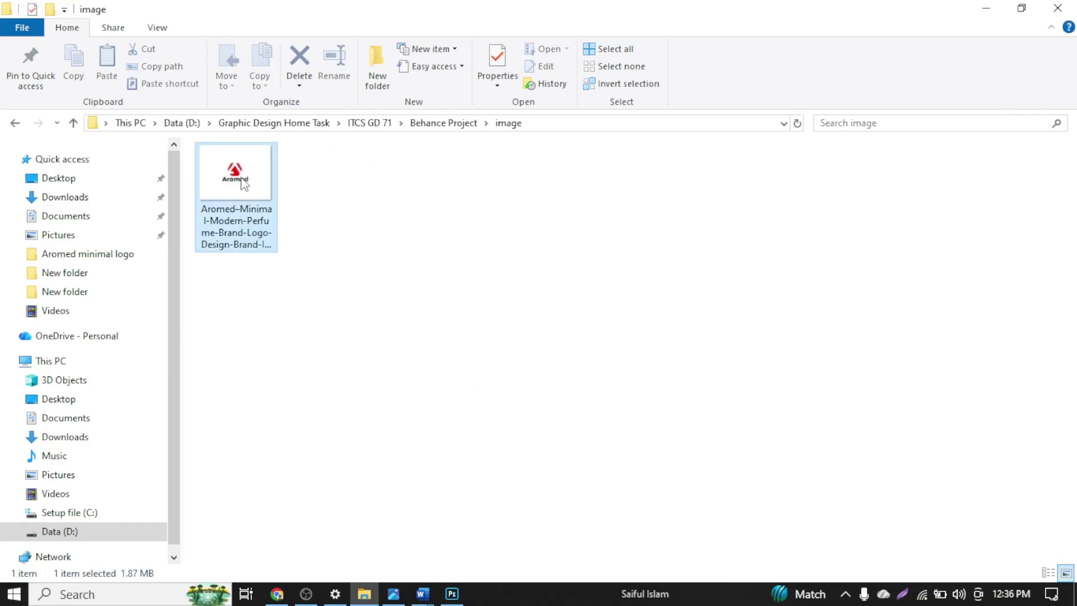
pyautogui.rightClick(242, 179)
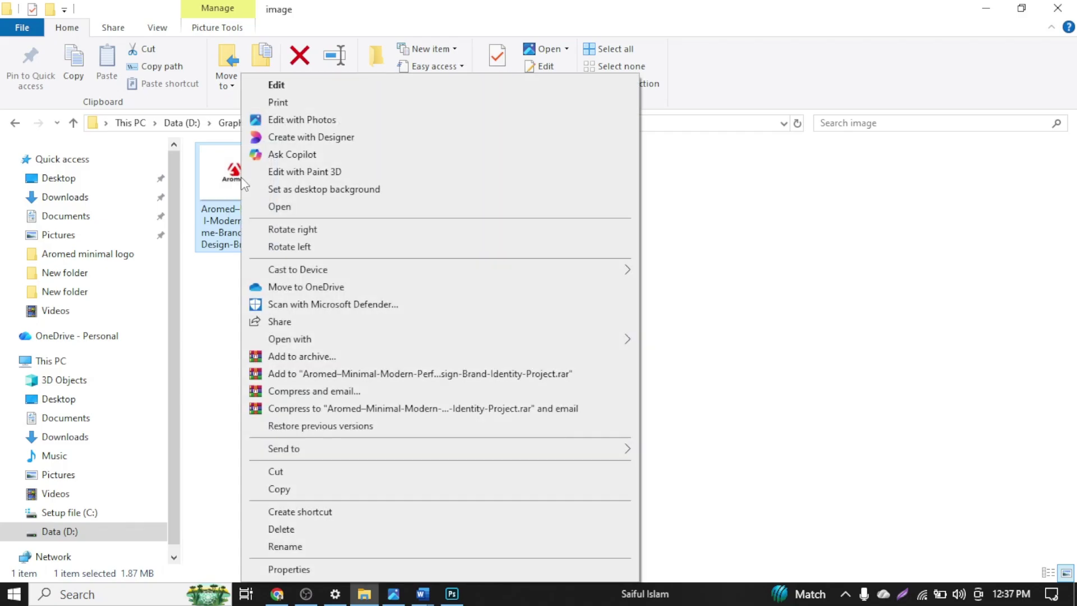
pyautogui.click(335, 571)
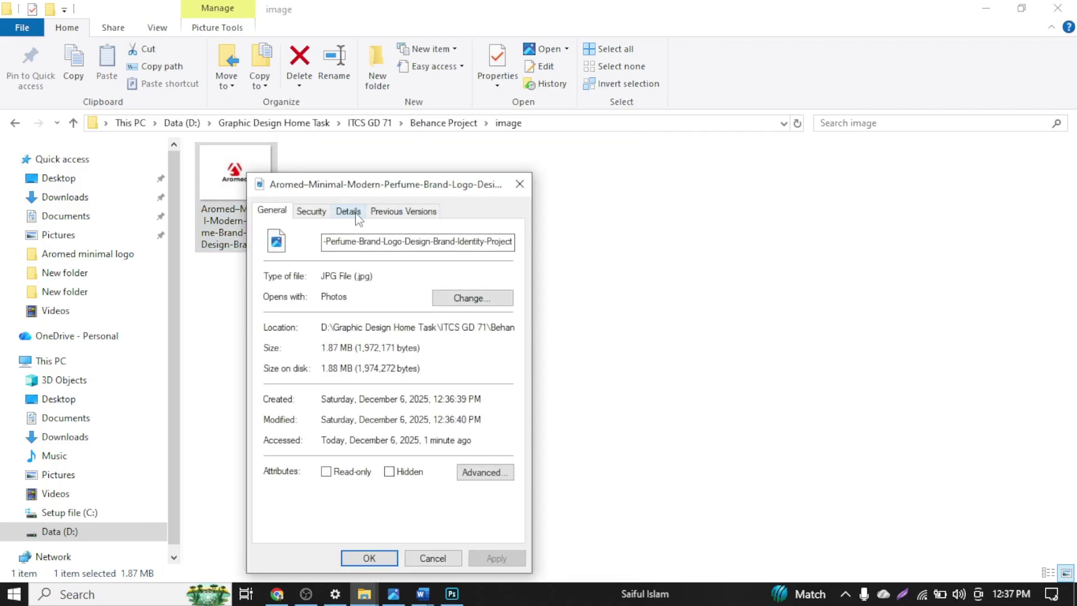
pyautogui.click(349, 211)
pyautogui.moveTo(387, 196); pyautogui.dragTo(706, 68)
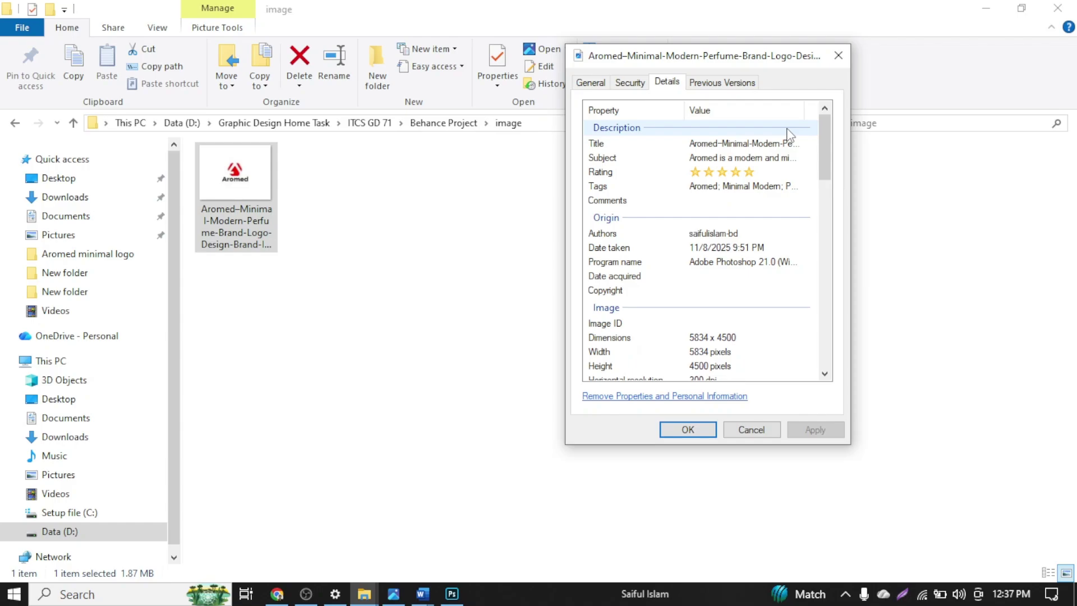
pyautogui.click(838, 56)
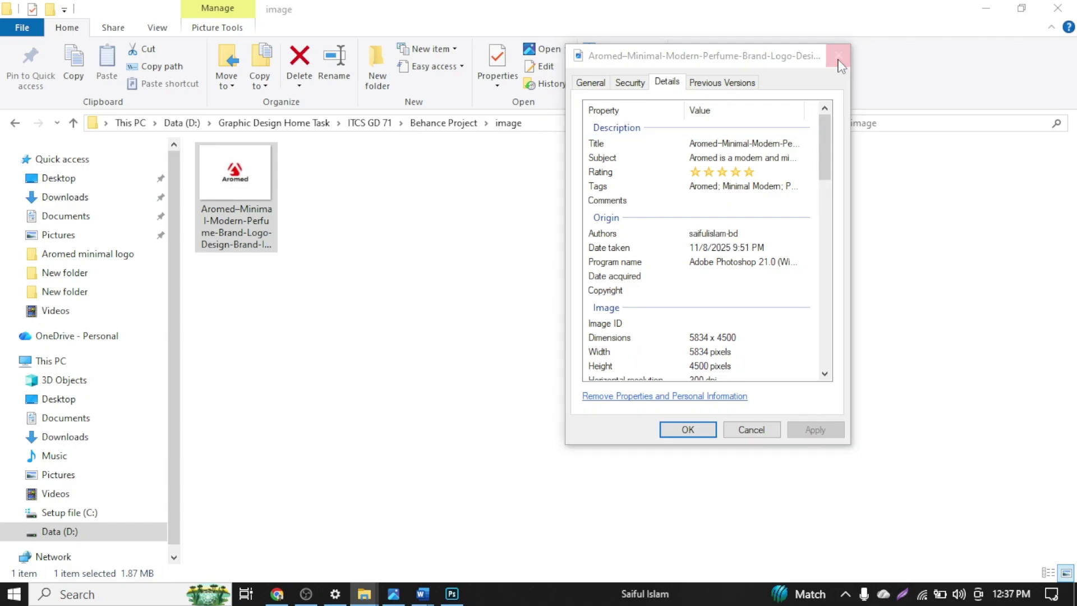
pyautogui.click(436, 235)
# Switch to Photoshop and unlock the Background layer of the saved logo image
pyautogui.click(453, 592)
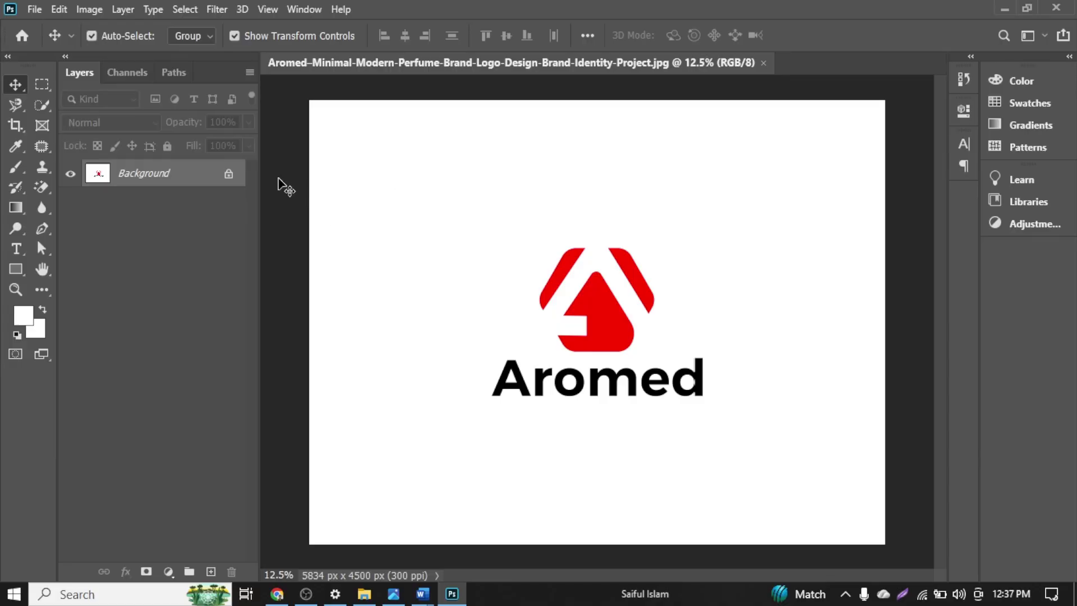
pyautogui.click(230, 175)
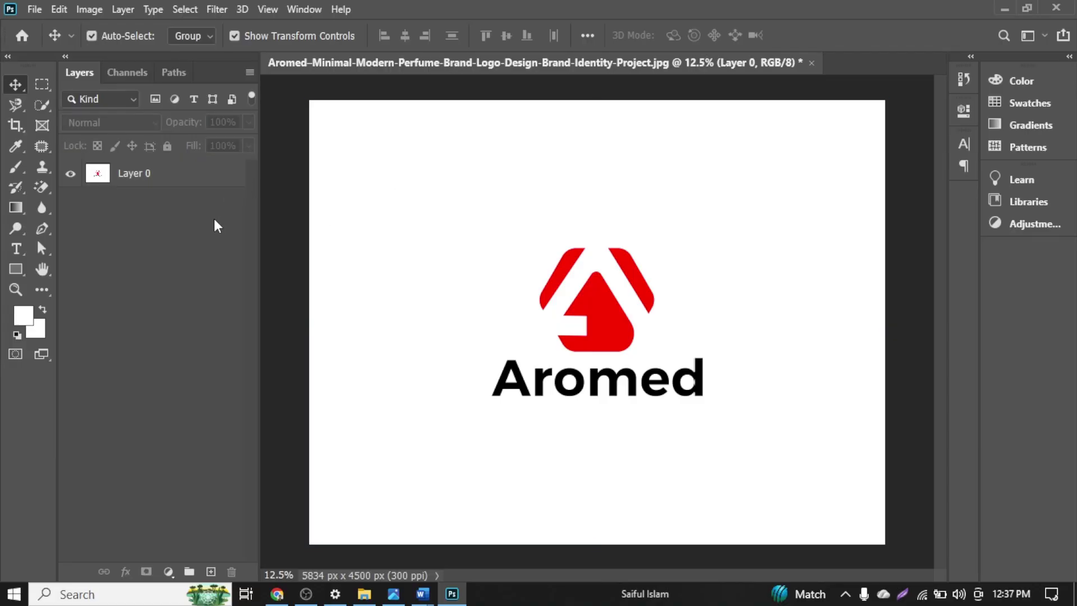
# Place "Aromed minimal logo design-02" from the Behance Project folder as an embedded image and hide Layer 0
pyautogui.click(36, 10)
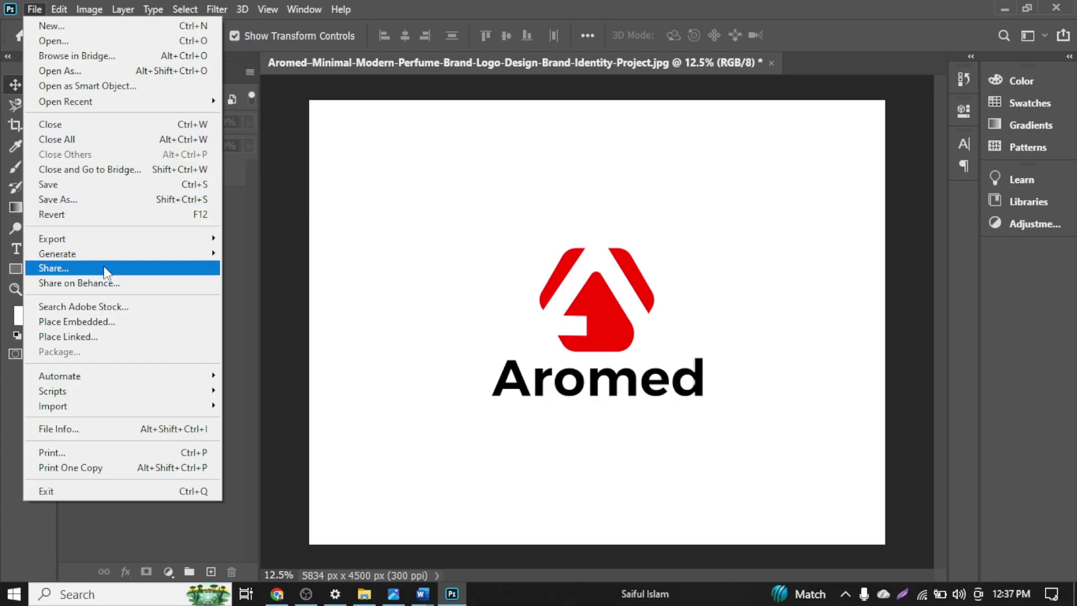
pyautogui.click(104, 322)
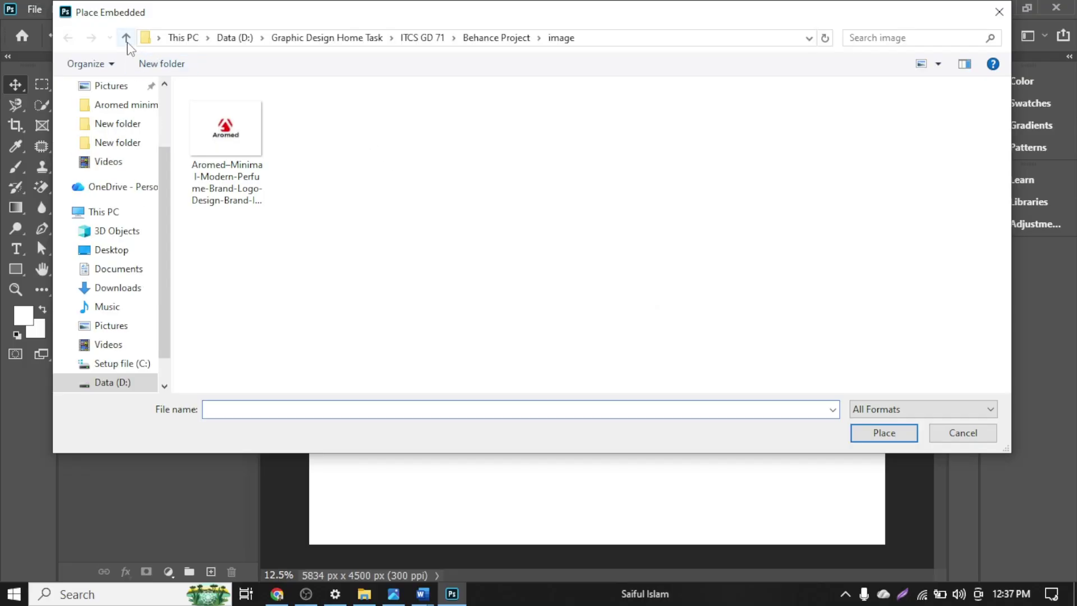
pyautogui.click(126, 39)
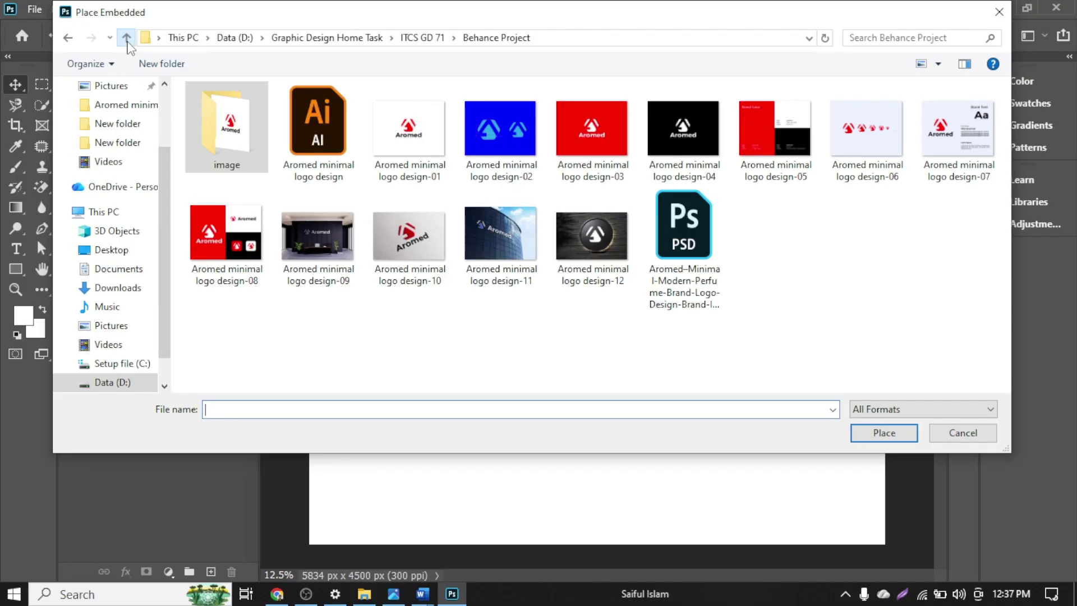
pyautogui.click(505, 157)
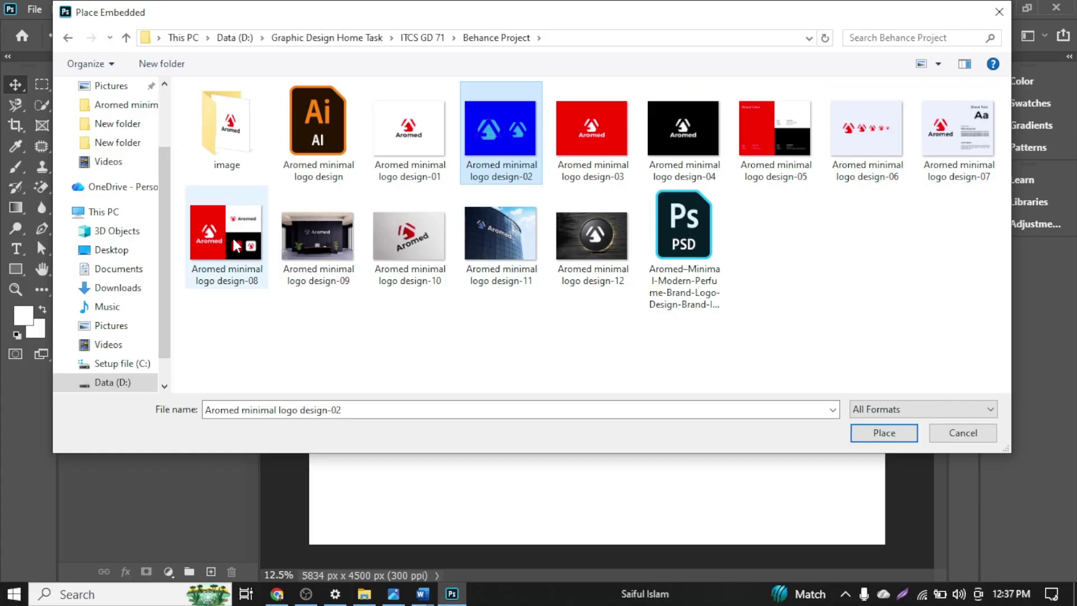
pyautogui.click(563, 132)
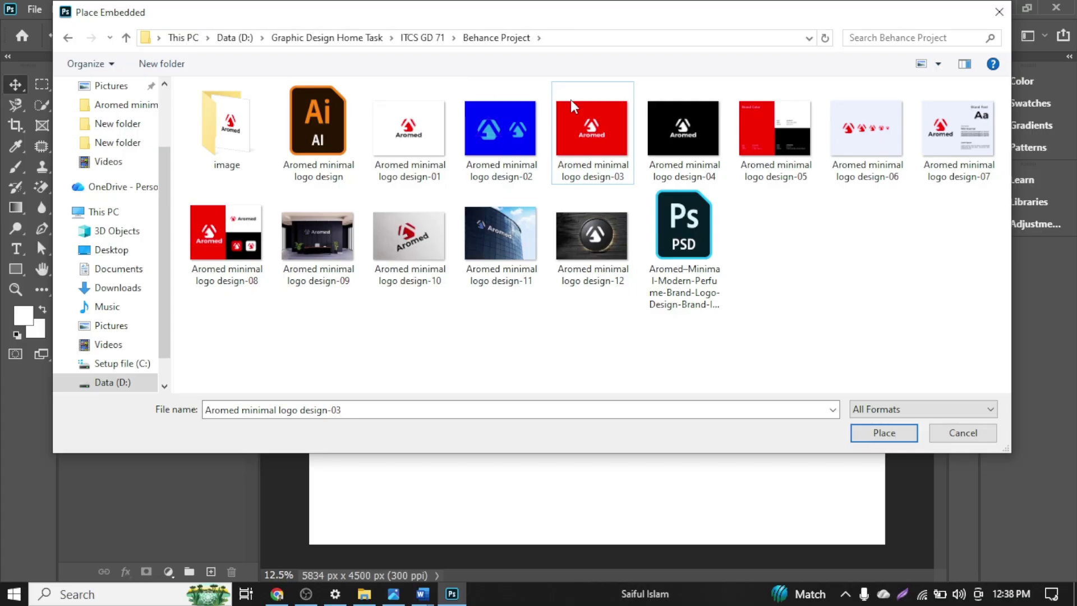
pyautogui.click(522, 135)
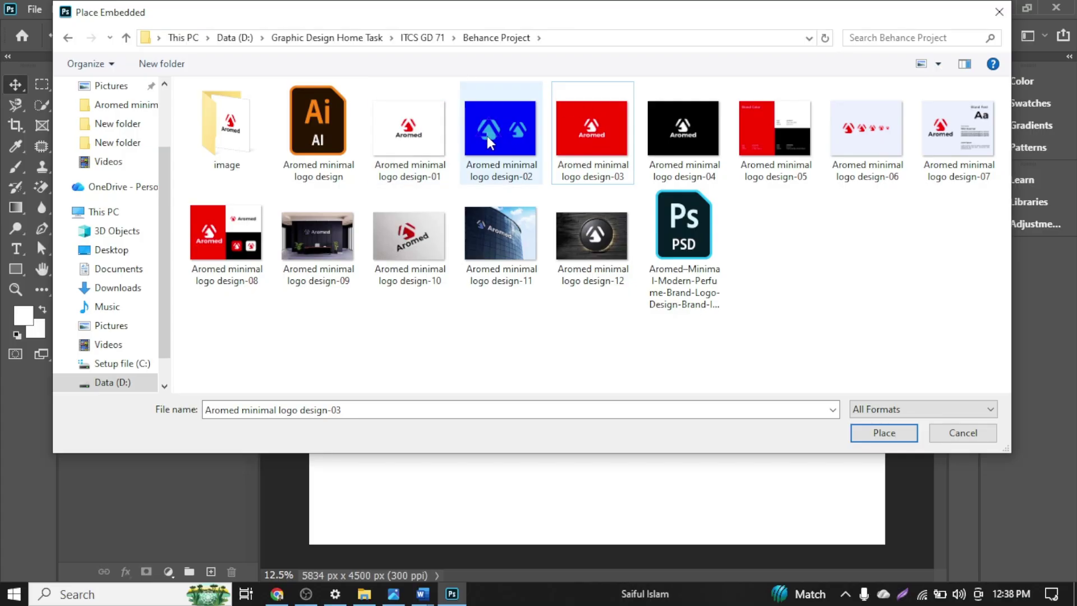
pyautogui.click(605, 147)
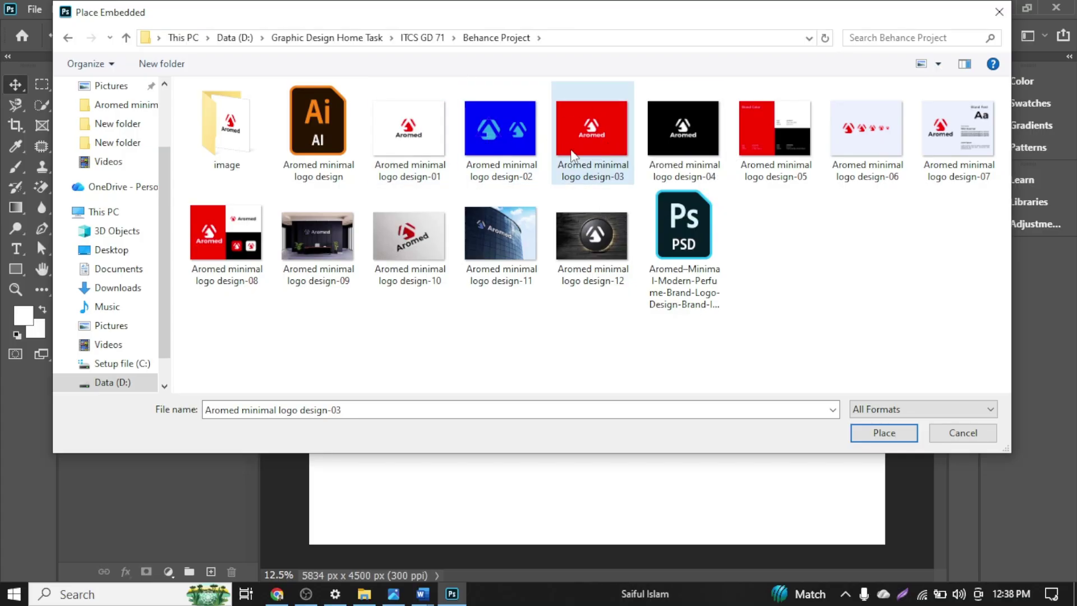
pyautogui.click(539, 156)
pyautogui.click(878, 435)
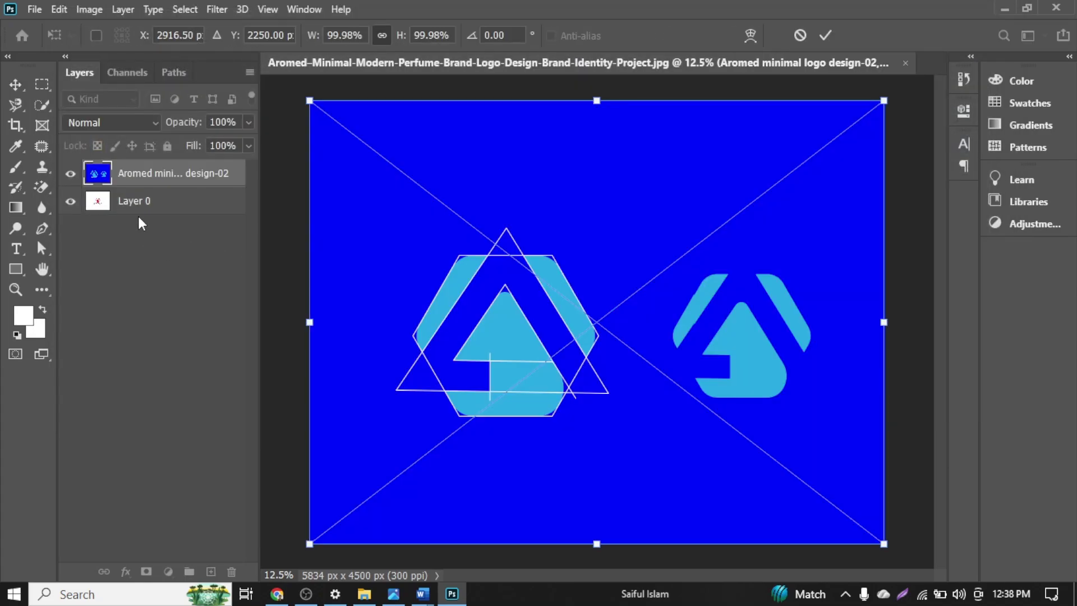
pyautogui.press('Return')
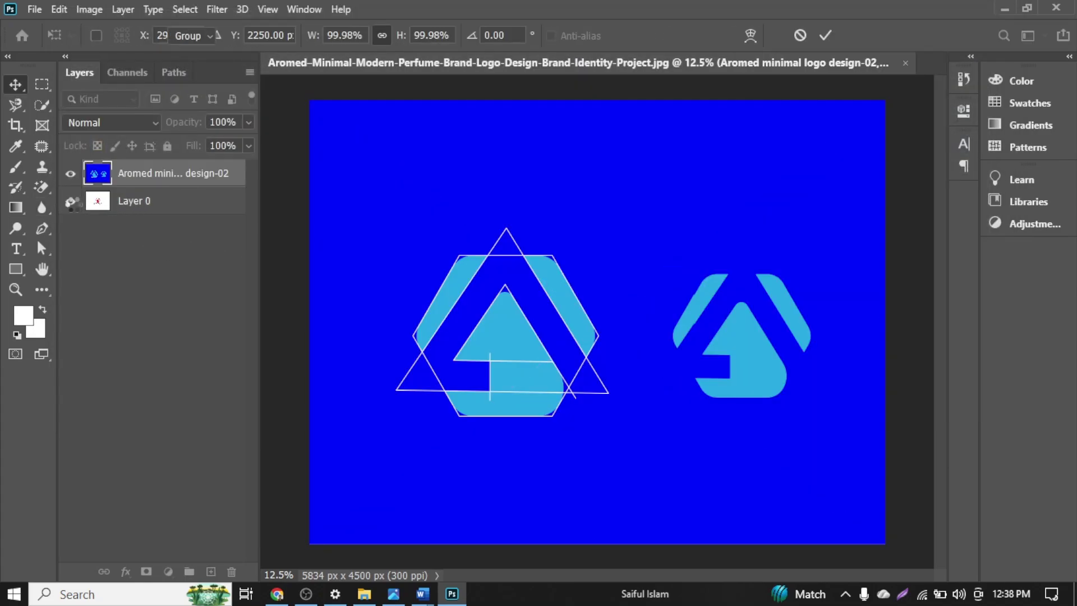
pyautogui.click(70, 201)
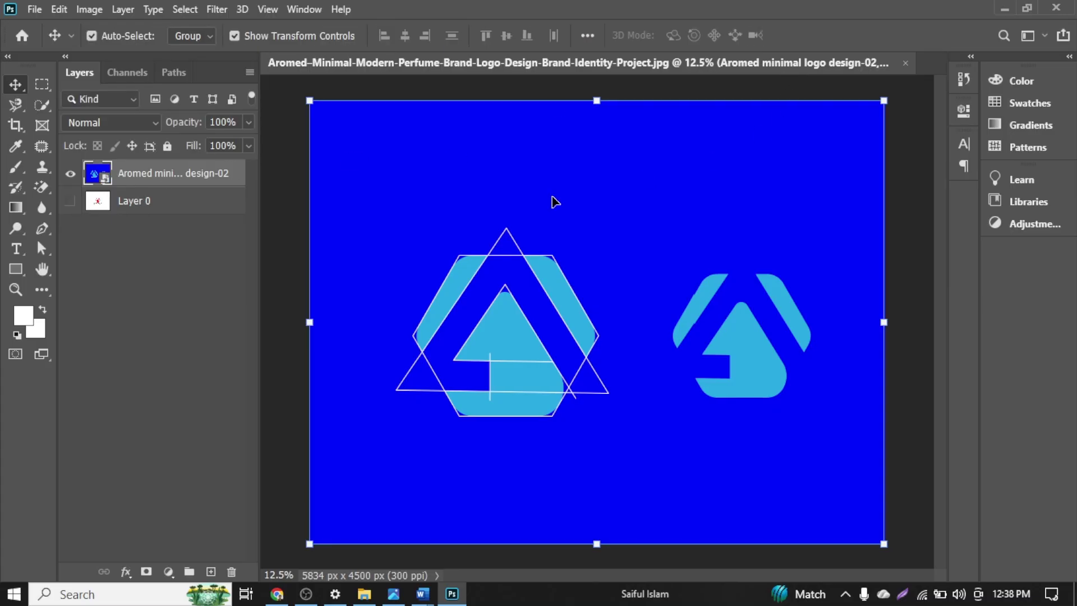
# Rasterize the Aromed minimal logo design-02 smart object layer
pyautogui.click(128, 254)
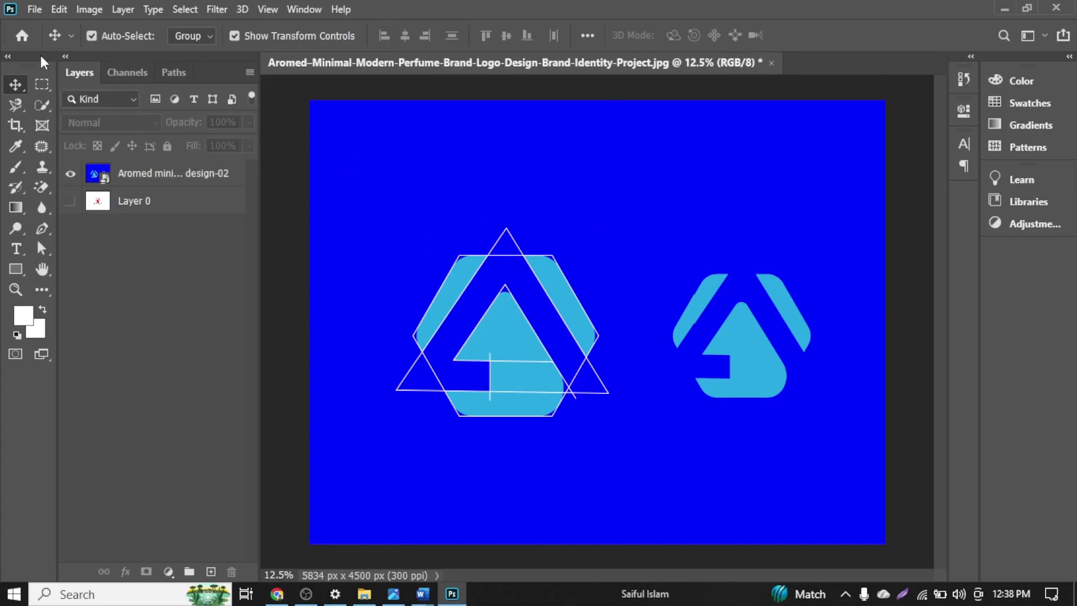
pyautogui.rightClick(180, 178)
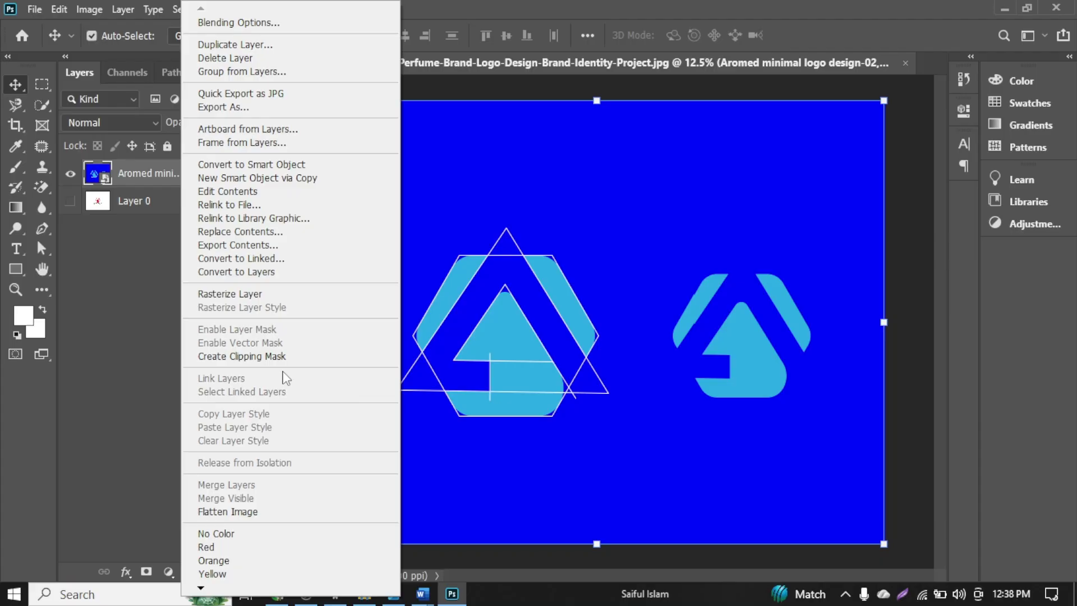
pyautogui.click(230, 294)
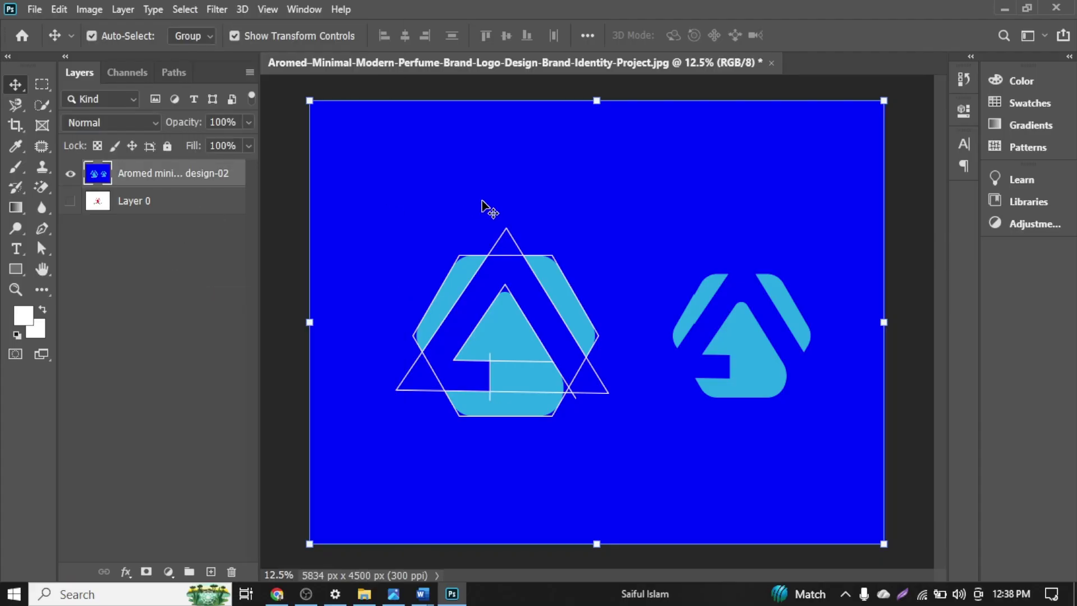
# Save the document as a Photoshop PSD with its current file name in the image folder inside Behance Project
pyautogui.click(35, 9)
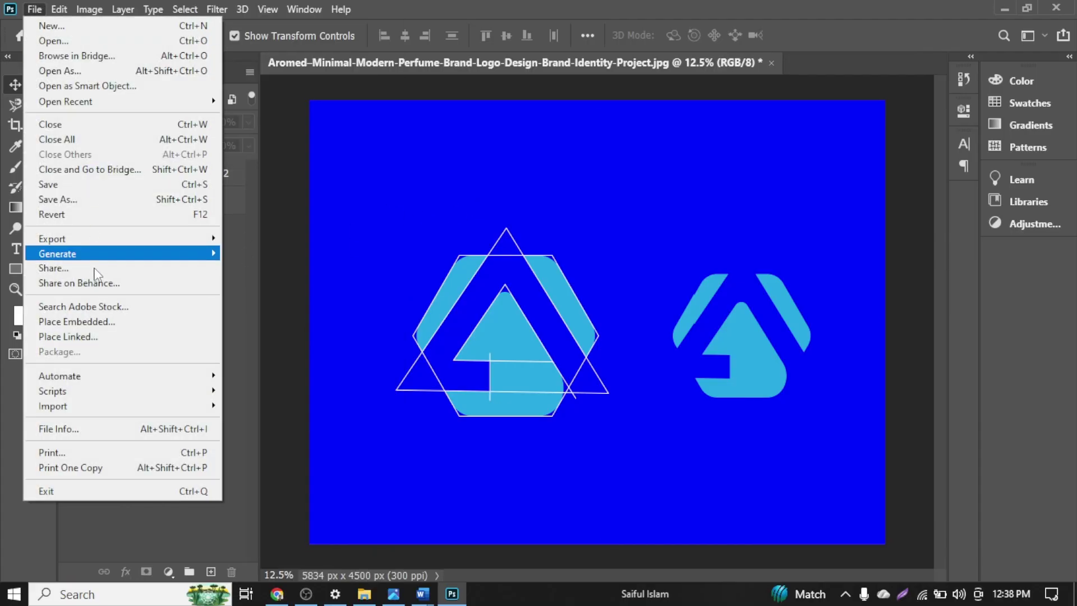
pyautogui.click(106, 199)
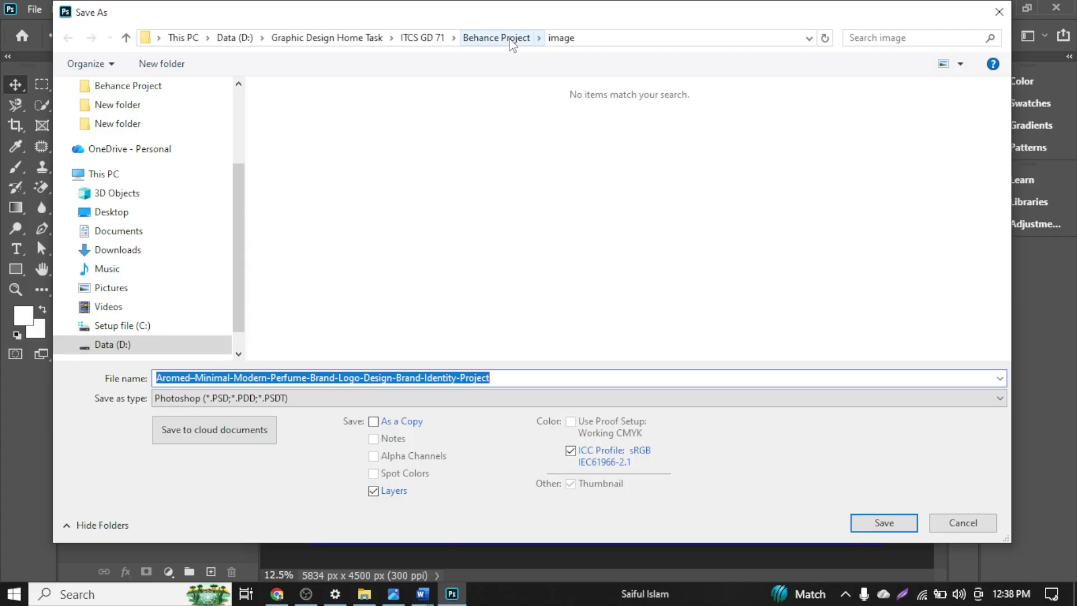
pyautogui.click(511, 38)
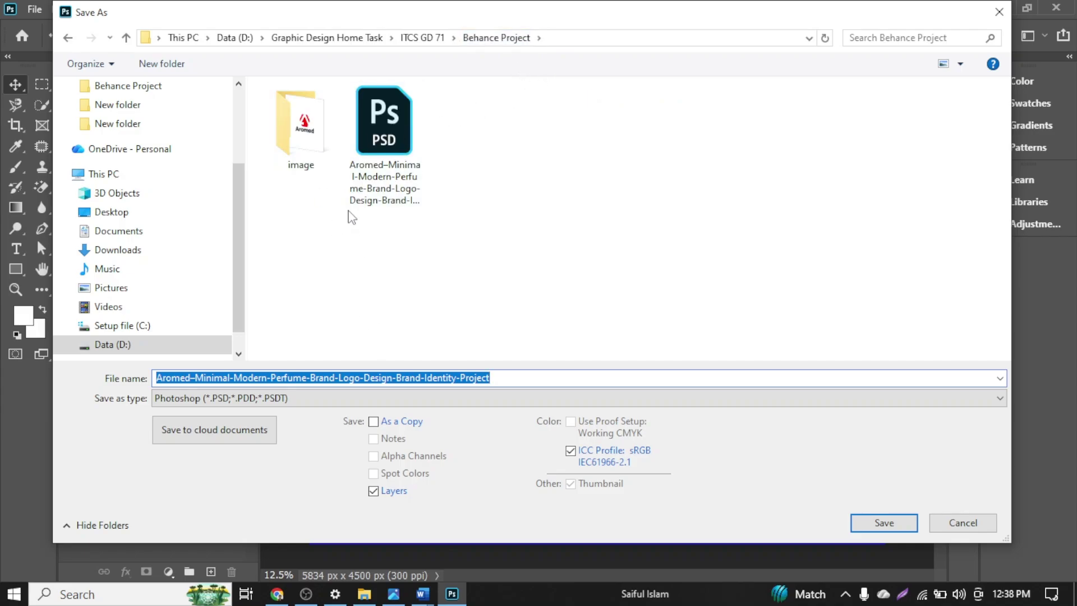
pyautogui.click(335, 133)
pyautogui.doubleClick(336, 134)
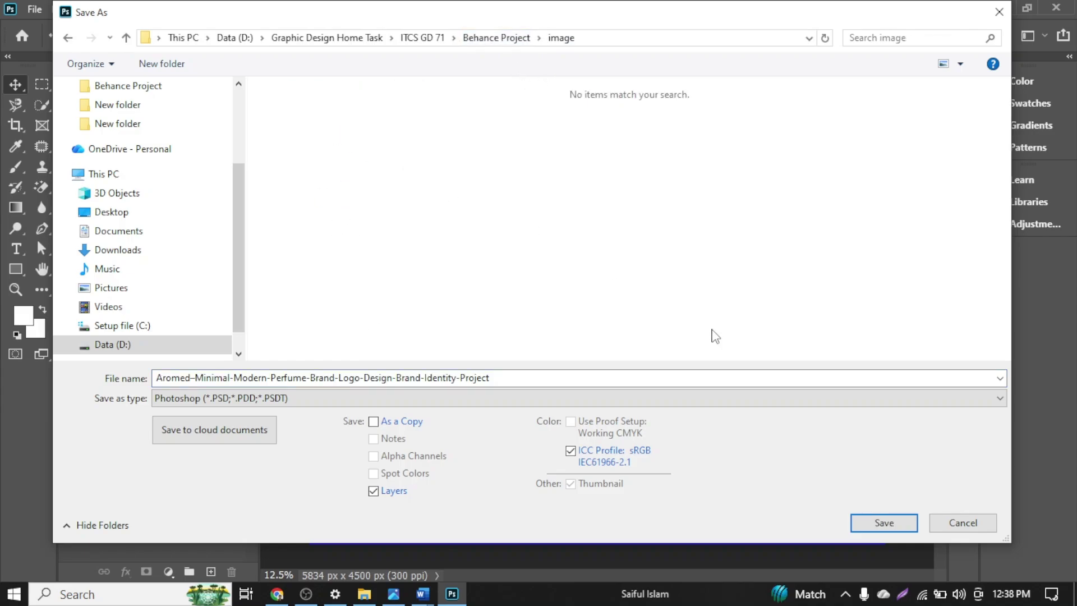
pyautogui.click(878, 528)
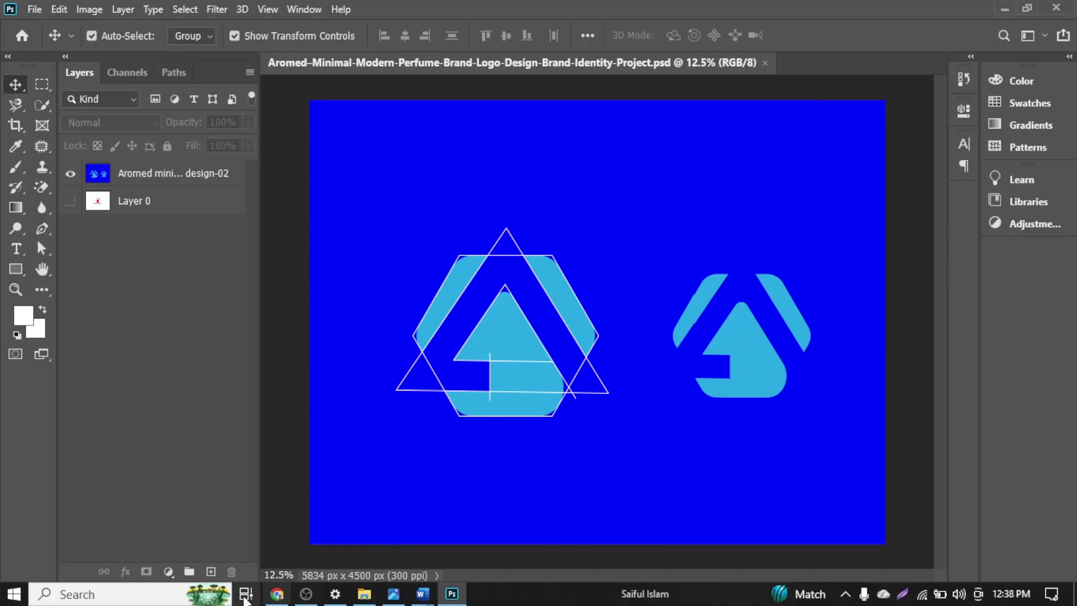
# Switch to File Explorer and check the contents of the image folder and its parent Behance Project folder
pyautogui.click(365, 593)
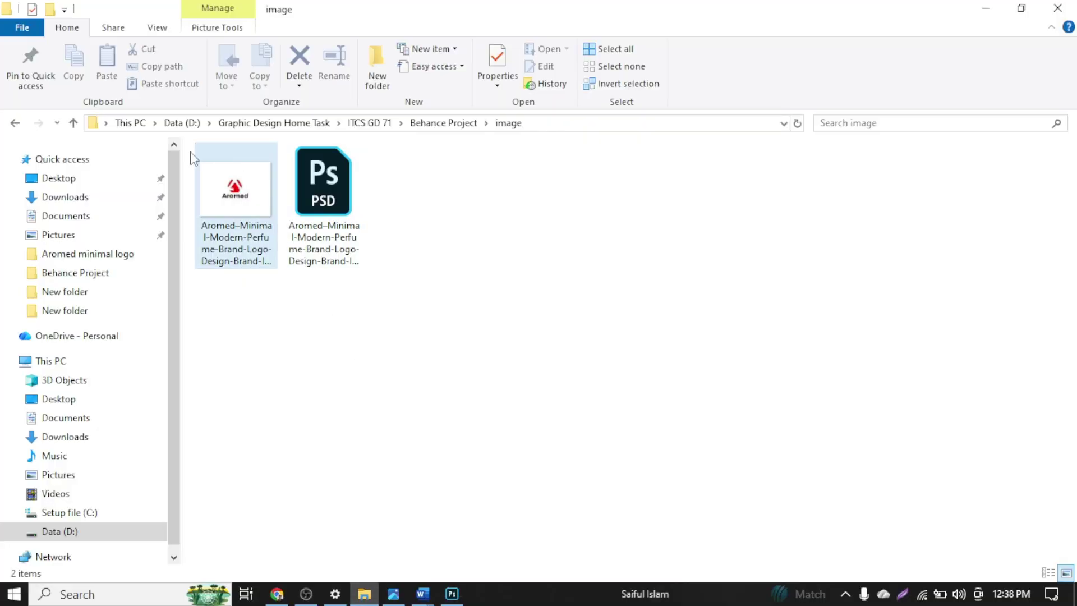
pyautogui.click(73, 124)
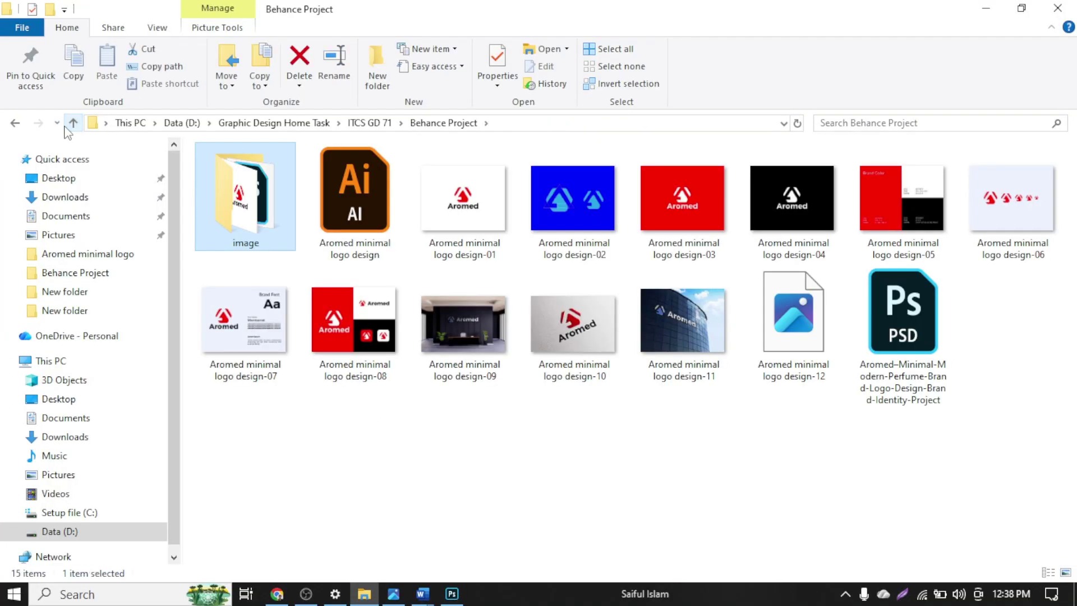
pyautogui.doubleClick(250, 203)
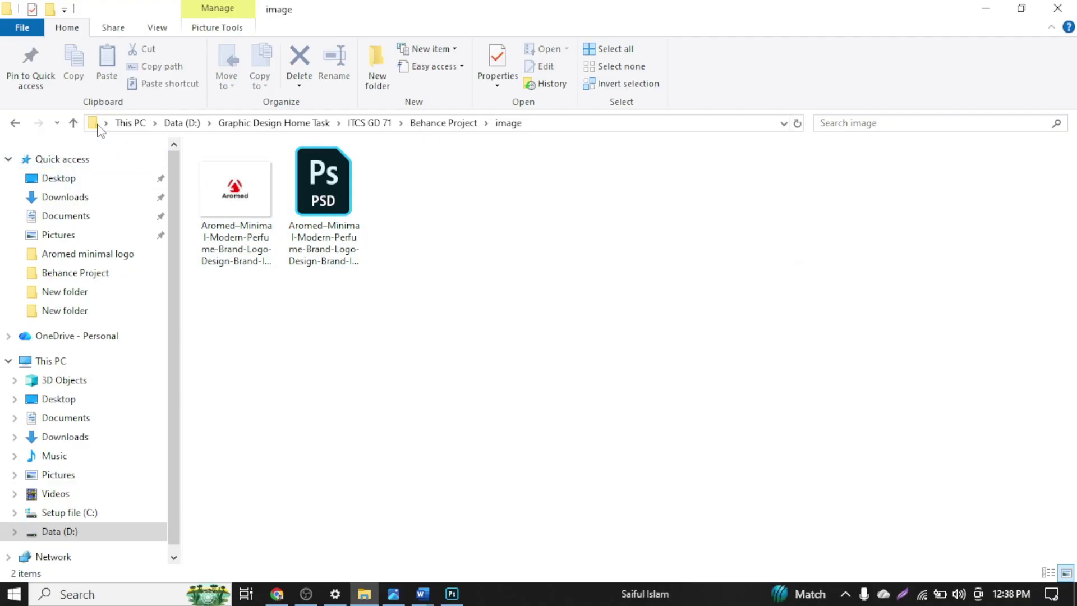
pyautogui.click(73, 123)
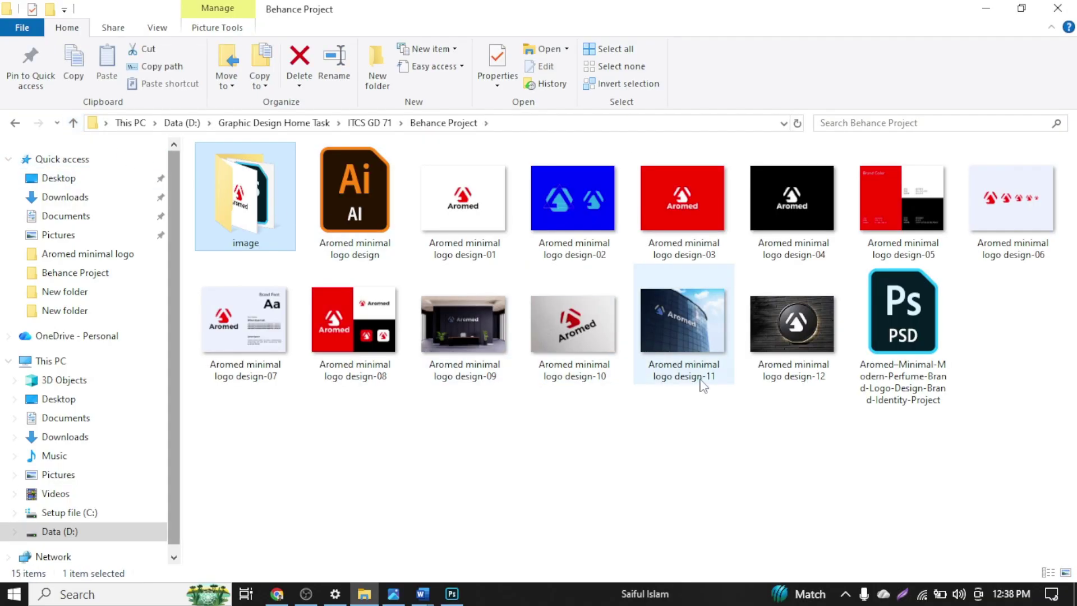
pyautogui.click(582, 436)
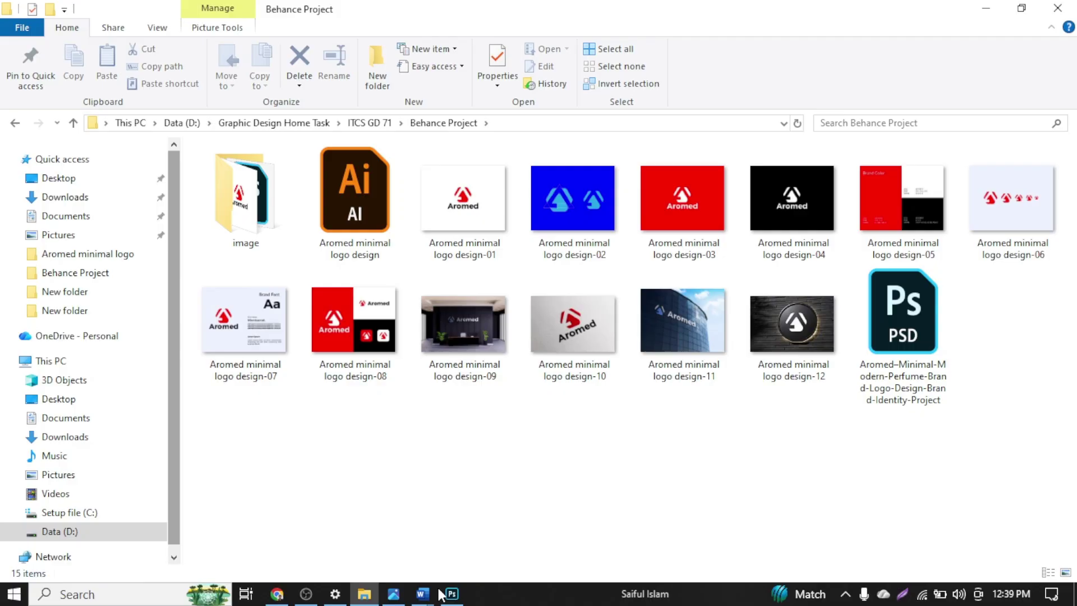
# Switch back to Photoshop and start saving a JPEG copy under the current file name, declining to replace the existing JPG
pyautogui.click(453, 593)
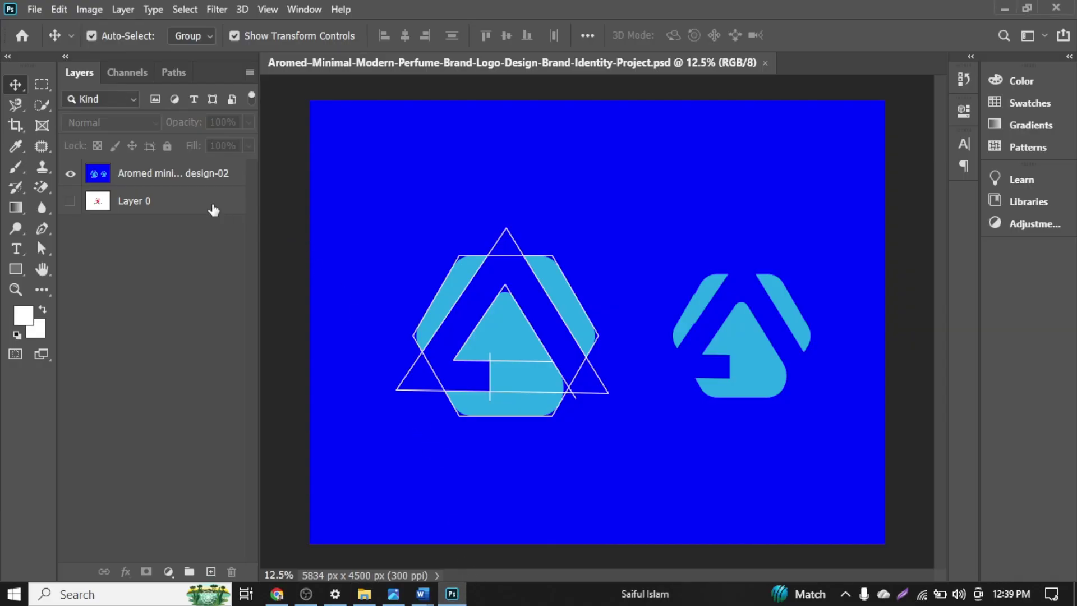
pyautogui.click(37, 11)
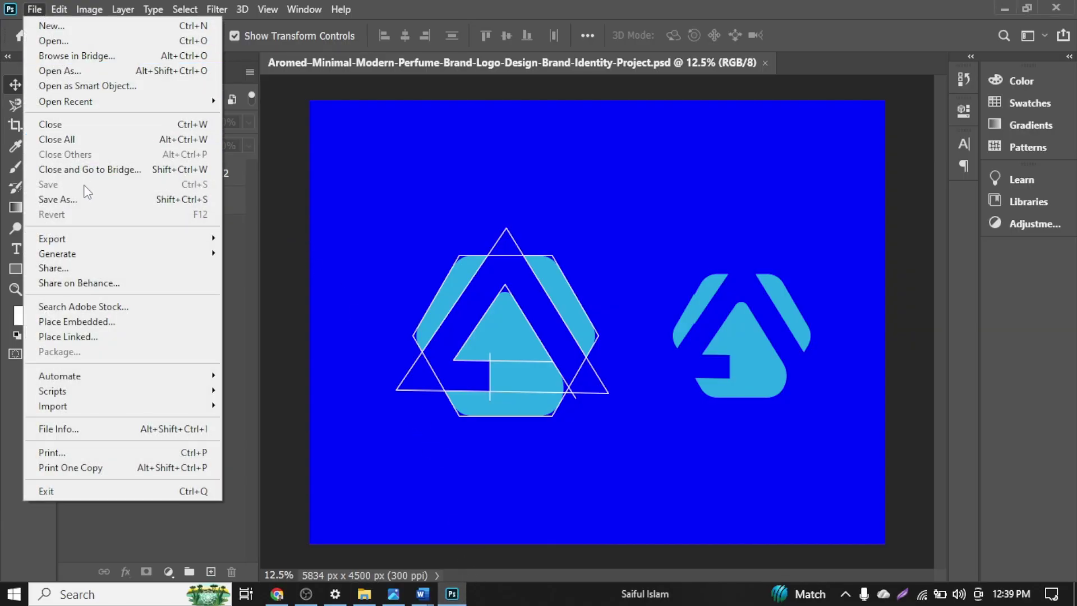
pyautogui.click(91, 203)
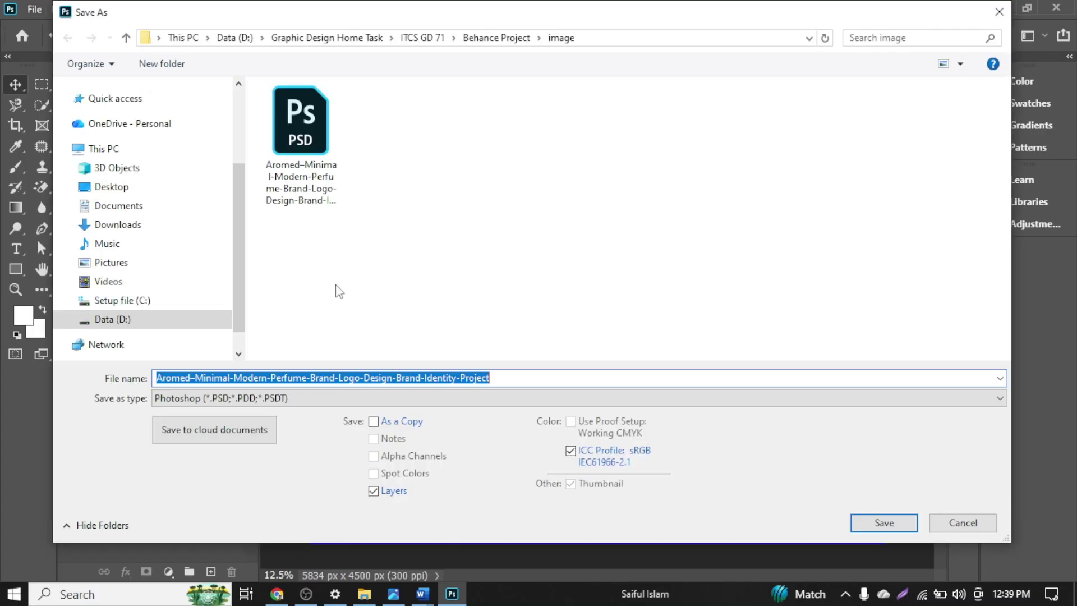
pyautogui.click(259, 400)
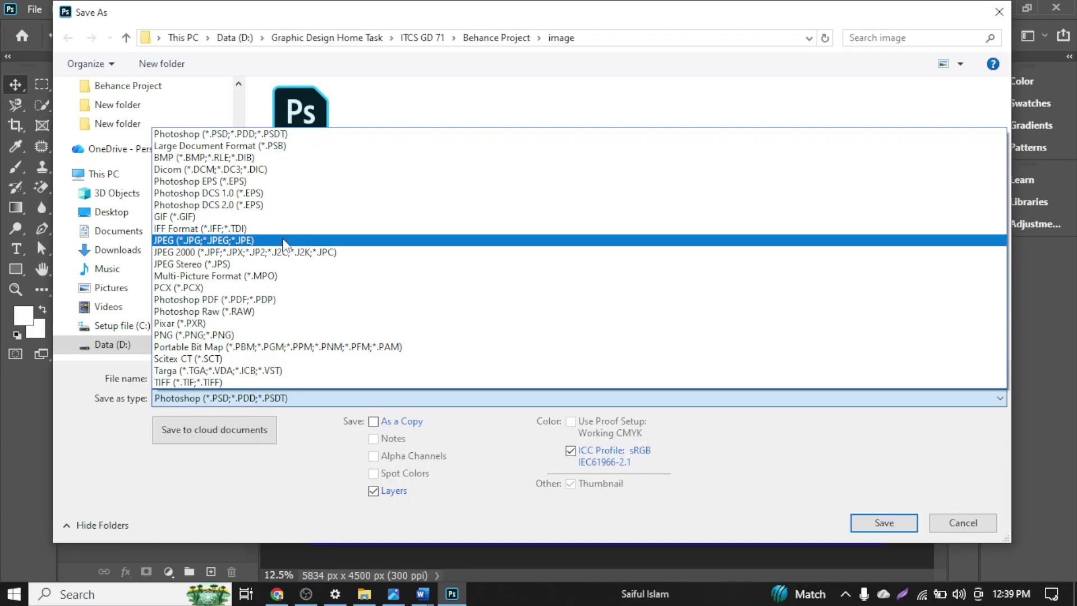
pyautogui.click(280, 240)
pyautogui.click(879, 522)
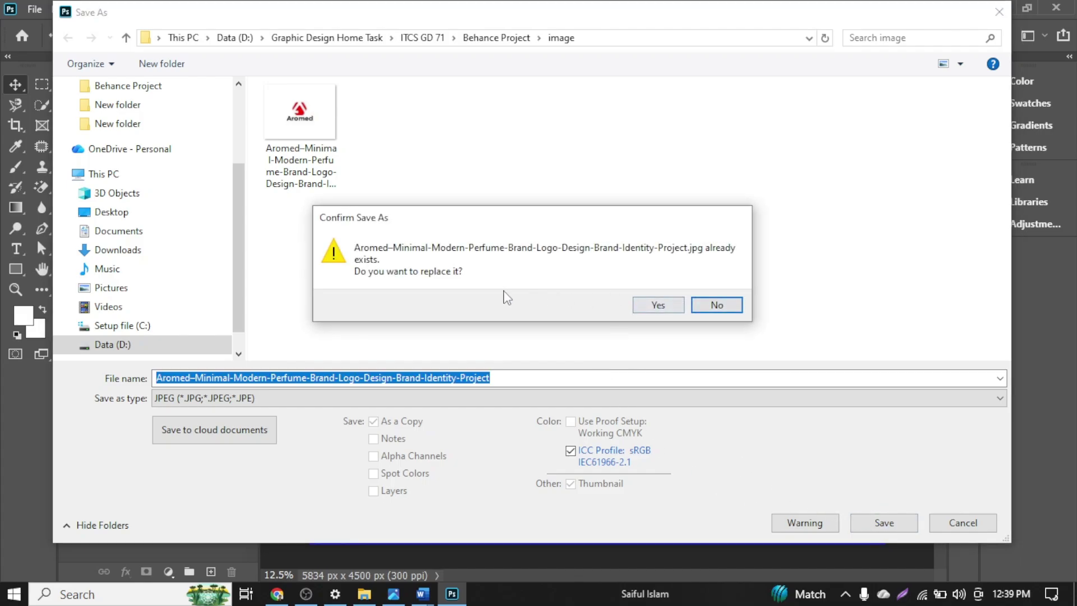
pyautogui.click(724, 306)
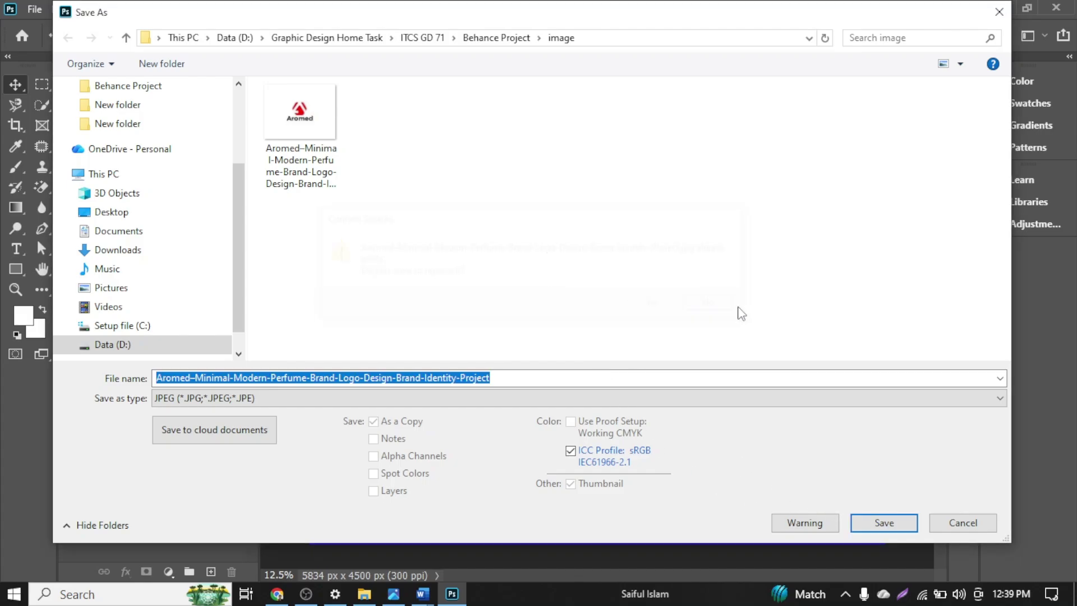
# Create a folder named 2 in Behance Project and save the JPEG copy there at Maximum quality 12, Baseline ("Standard")
pyautogui.click(126, 38)
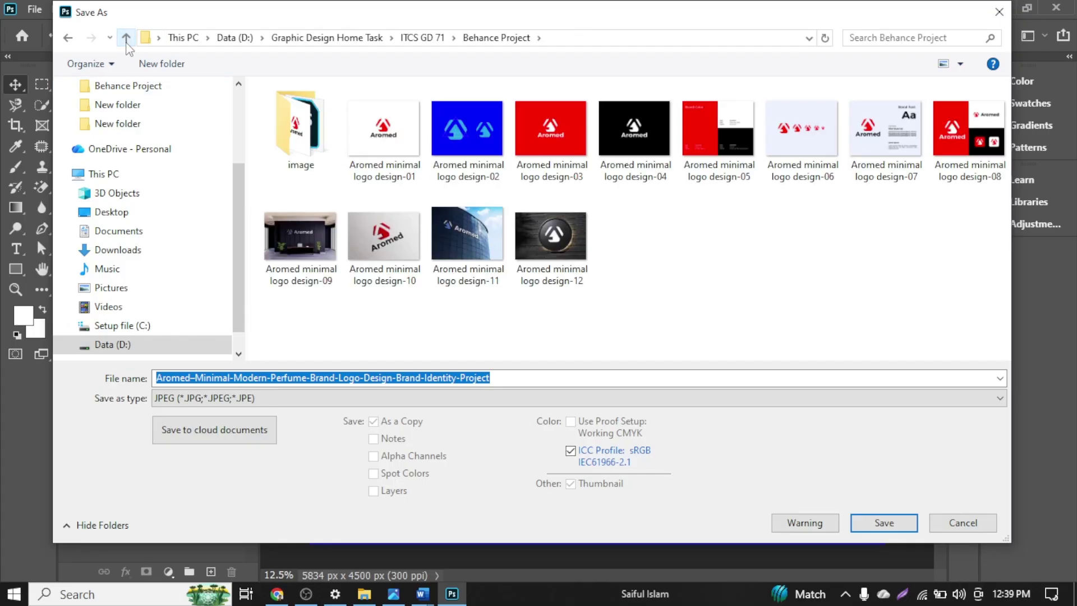
pyautogui.click(162, 63)
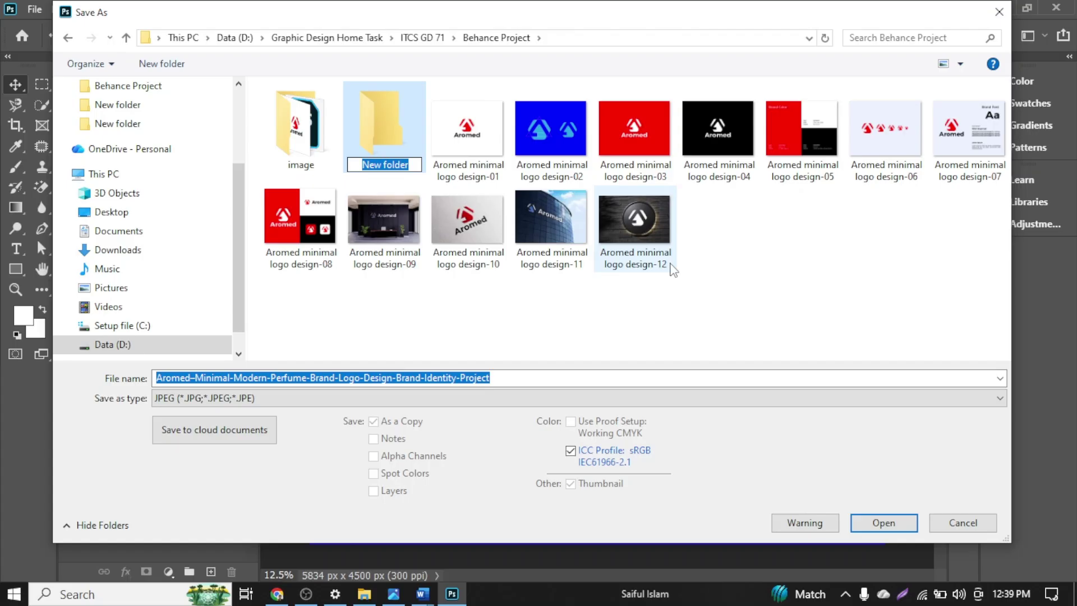
pyautogui.write('2')
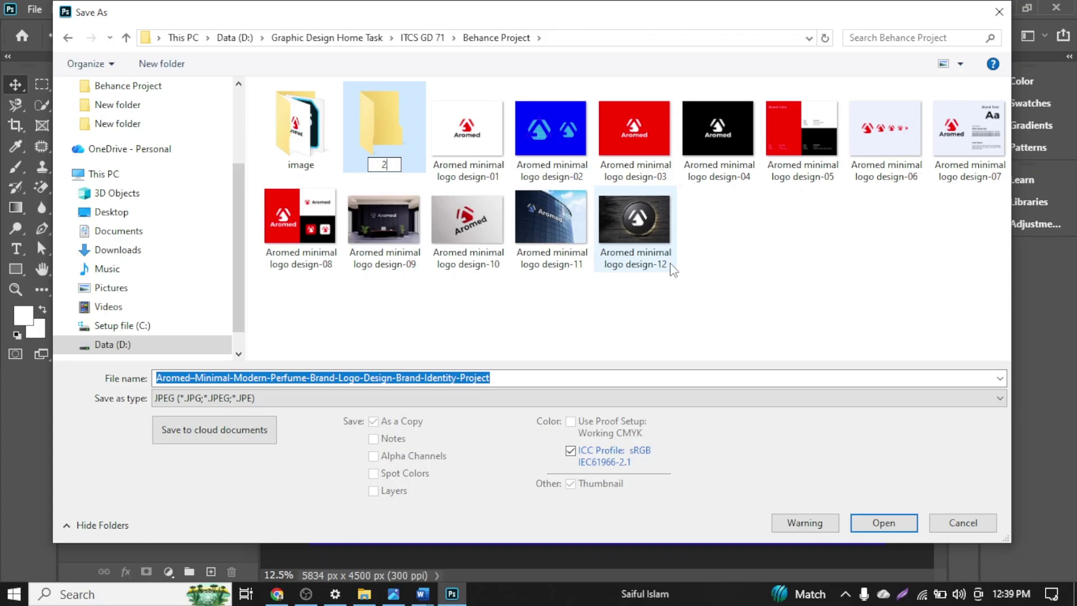
pyautogui.press('Return')
pyautogui.press('Return')
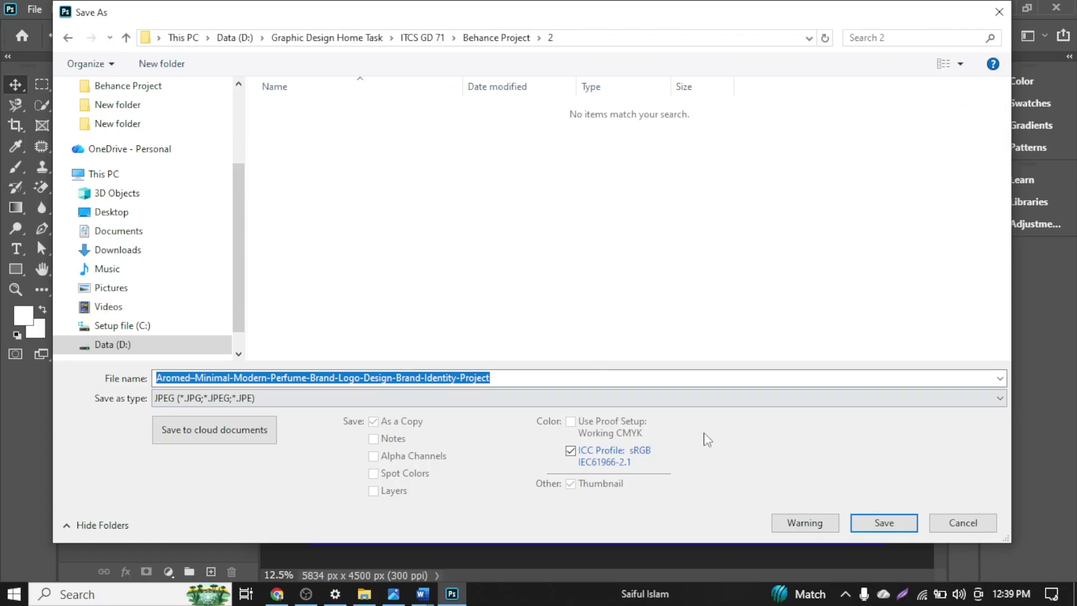
pyautogui.click(884, 523)
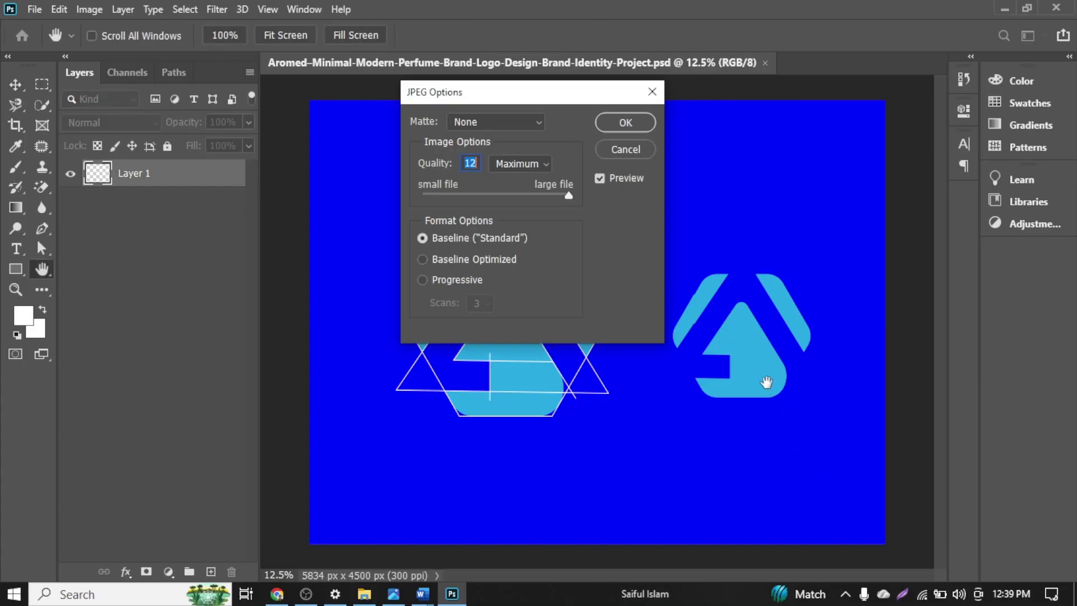
pyautogui.click(639, 132)
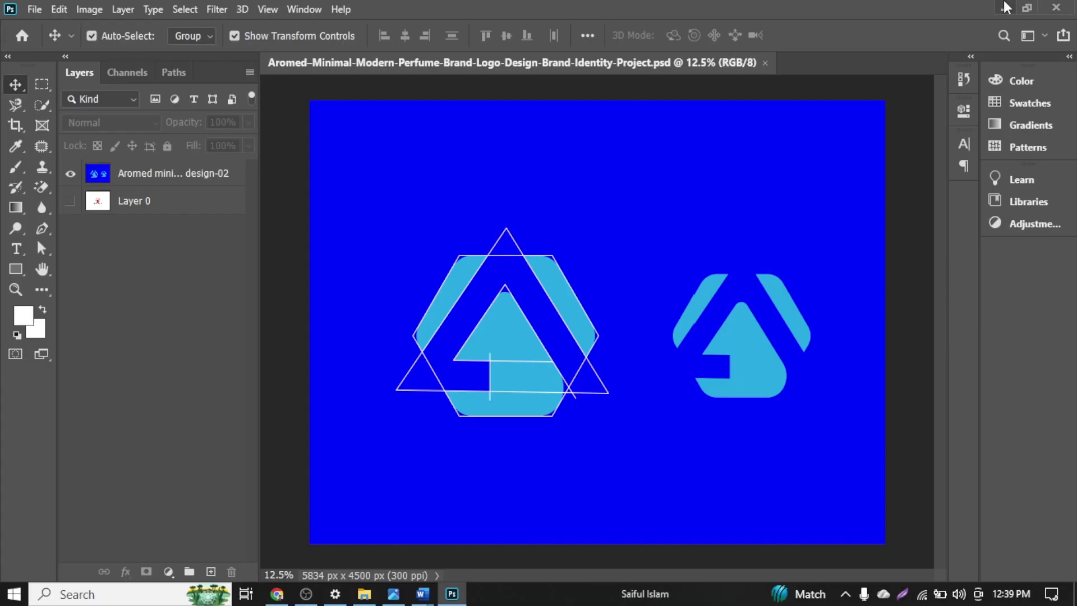
# Switch to File Explorer, look into folder 2 for the exported JPEG, and refresh the Behance Project folder
pyautogui.moveTo(364, 599)
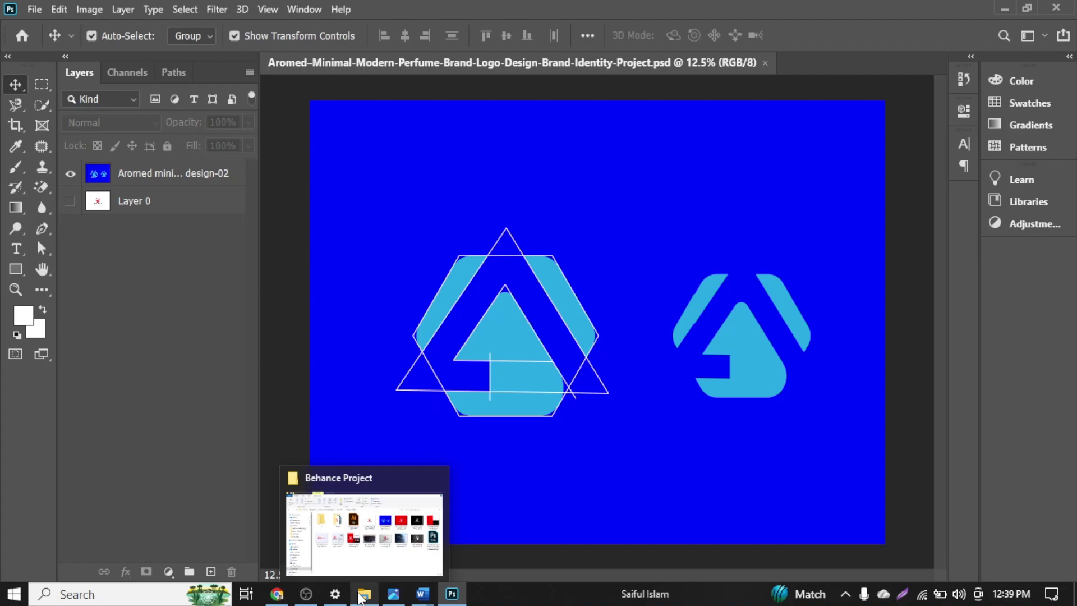
pyautogui.click(362, 595)
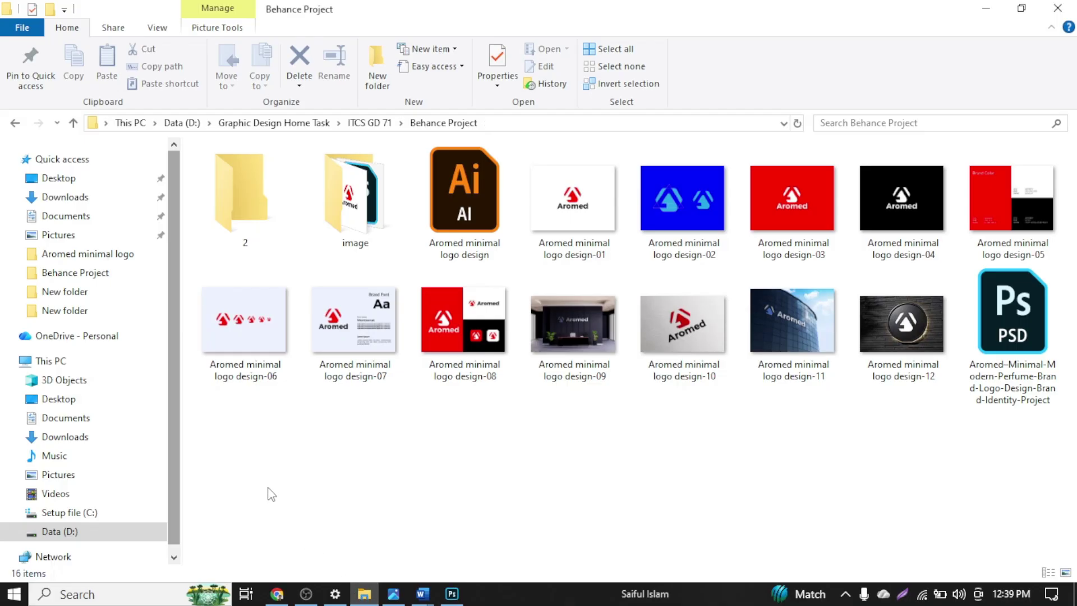
pyautogui.doubleClick(235, 196)
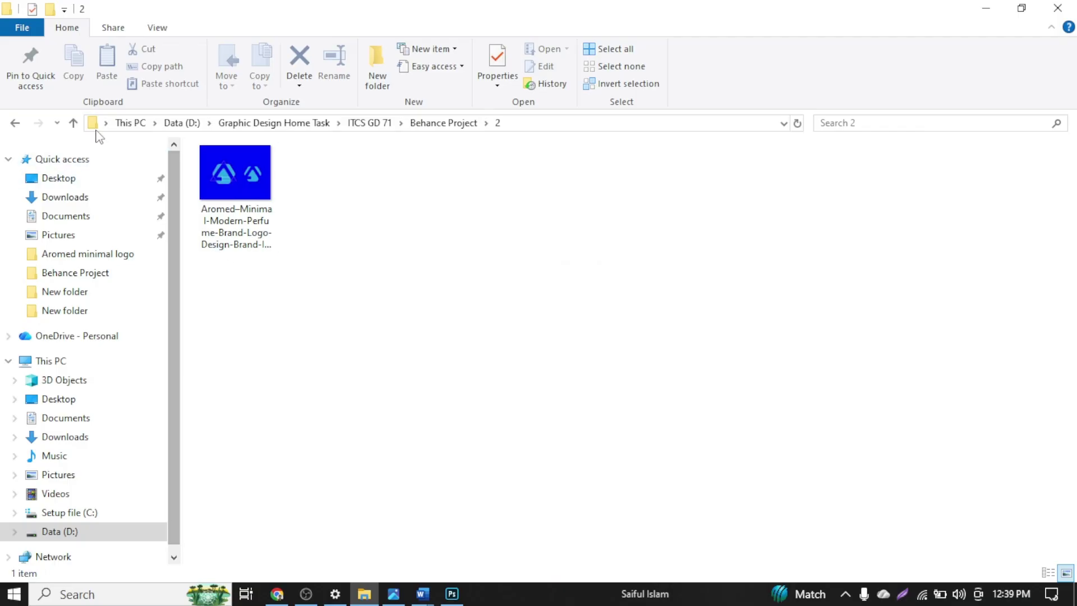
pyautogui.hotkey('alt', 'Left')
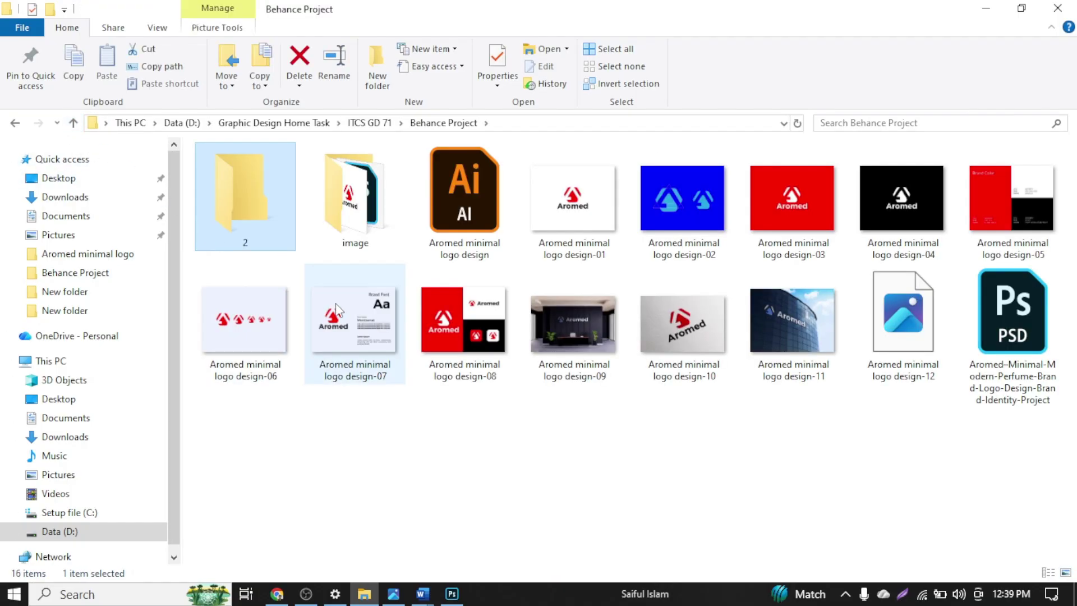
pyautogui.rightClick(446, 463)
pyautogui.click(509, 288)
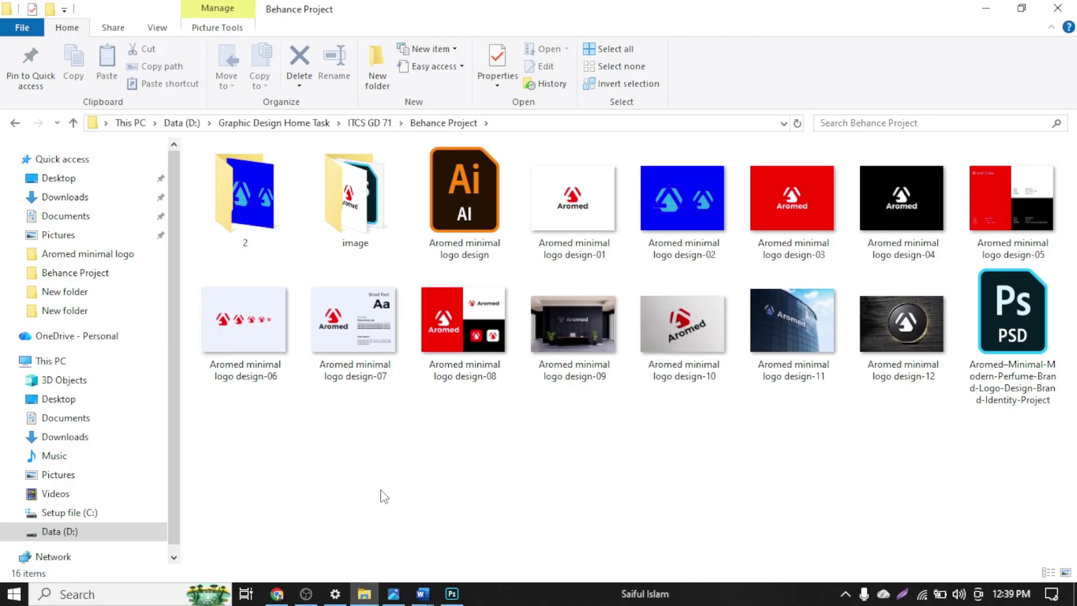
# Inspect the detailed file properties of the JPEG in folder 2, including title, subject, rating and tags, and close them
pyautogui.doubleClick(254, 204)
pyautogui.doubleClick(270, 195)
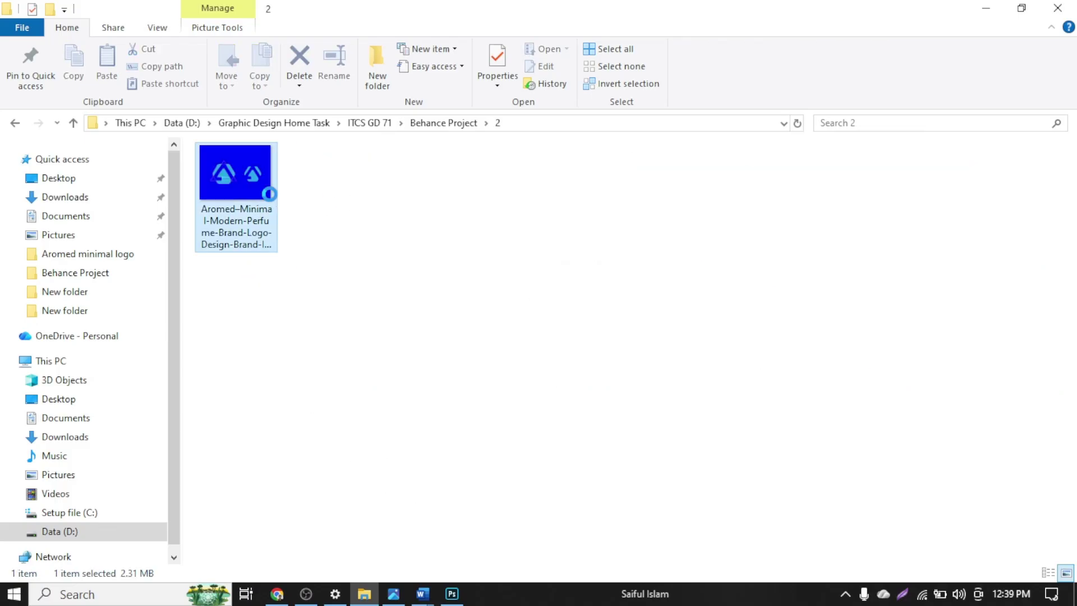
pyautogui.rightClick(272, 198)
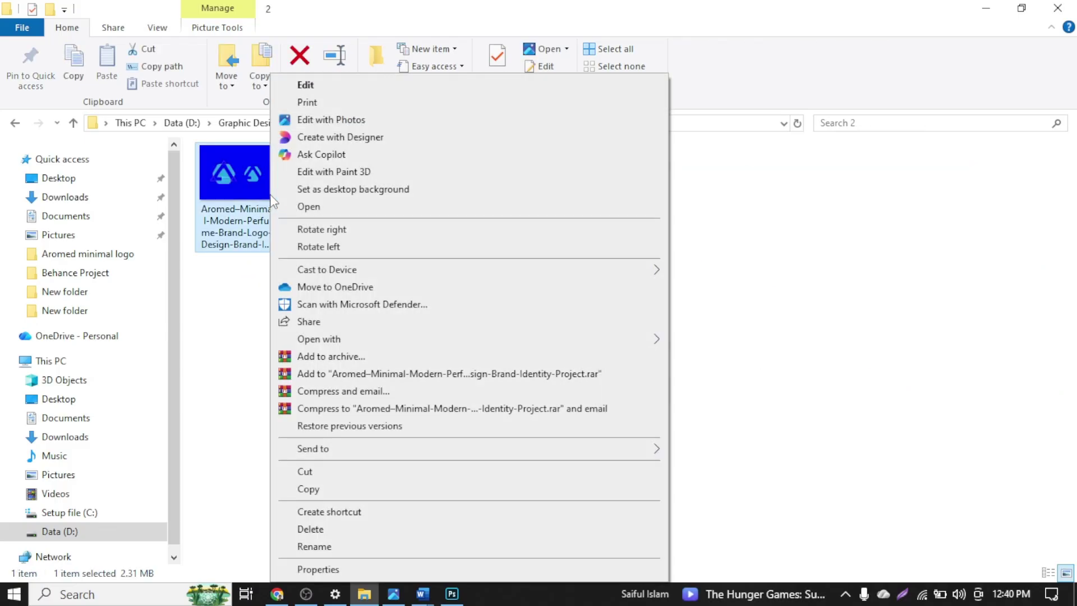
pyautogui.click(337, 568)
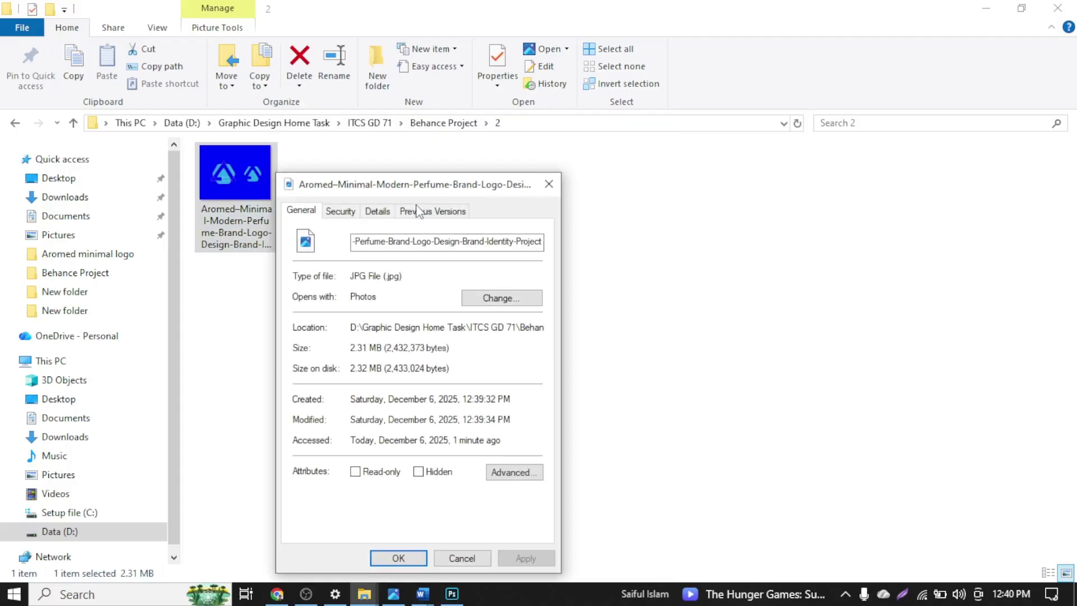
pyautogui.click(394, 216)
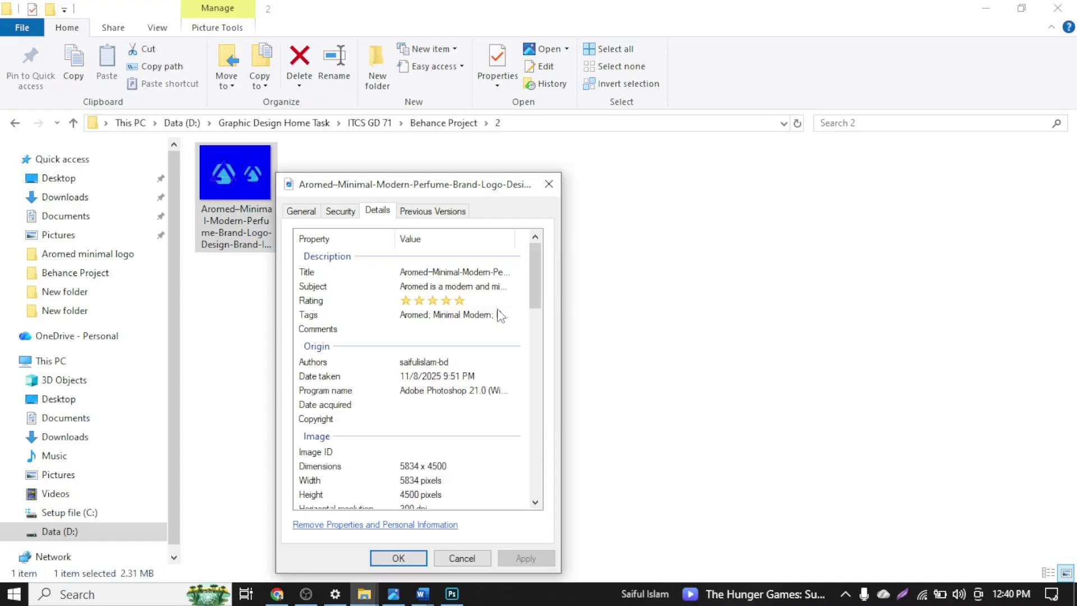
pyautogui.click(550, 184)
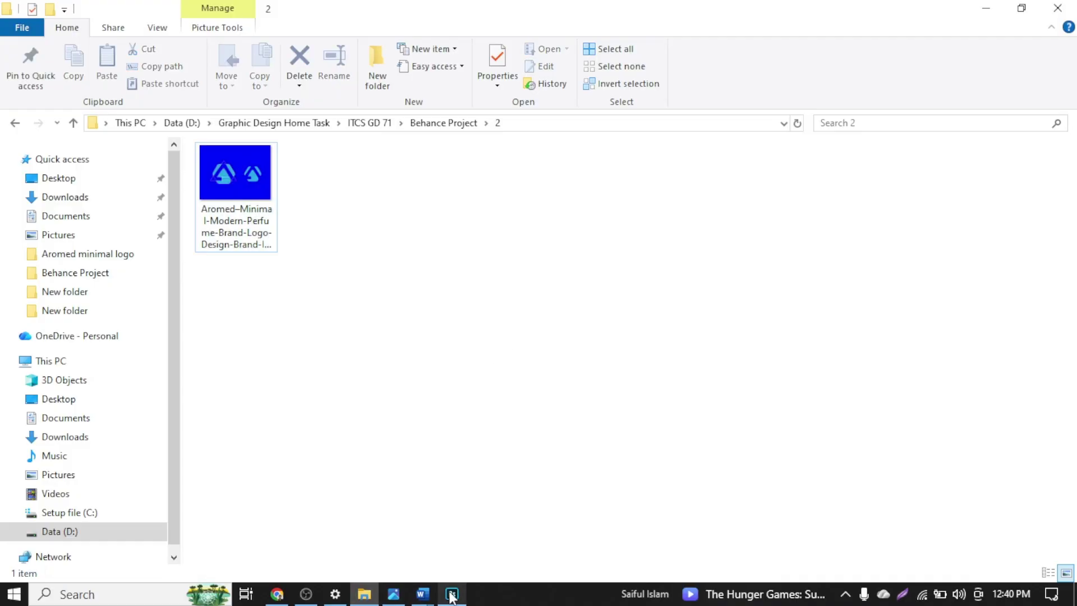
# Switch back to Photoshop and start placing an embedded image, browsing to ITCS GD 70 > Behance Project > Aromed minimal logo
pyautogui.click(451, 593)
pyautogui.click(35, 9)
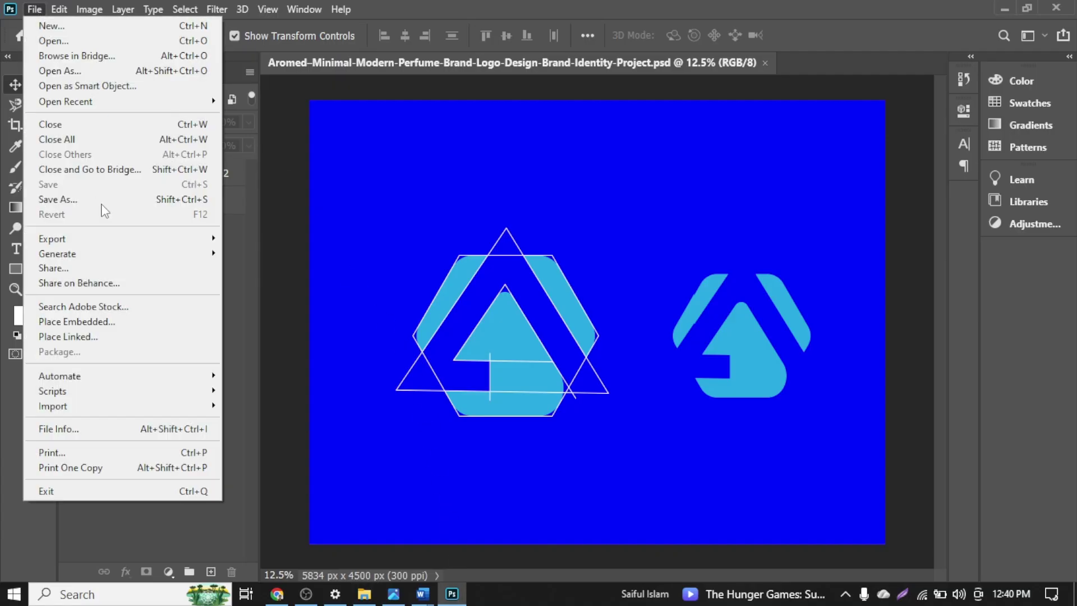
pyautogui.click(110, 324)
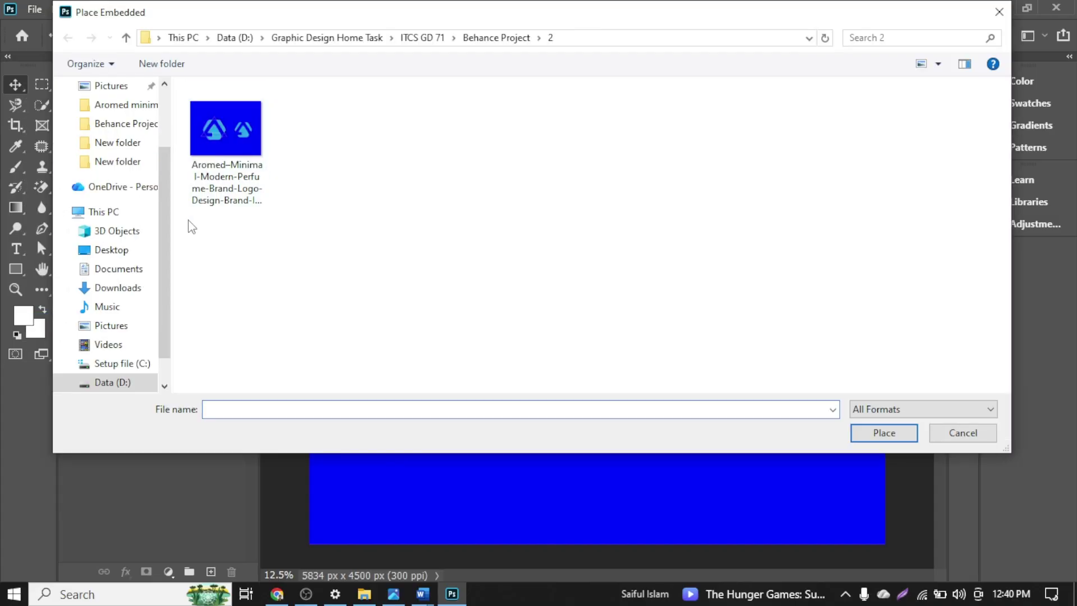
pyautogui.click(126, 38)
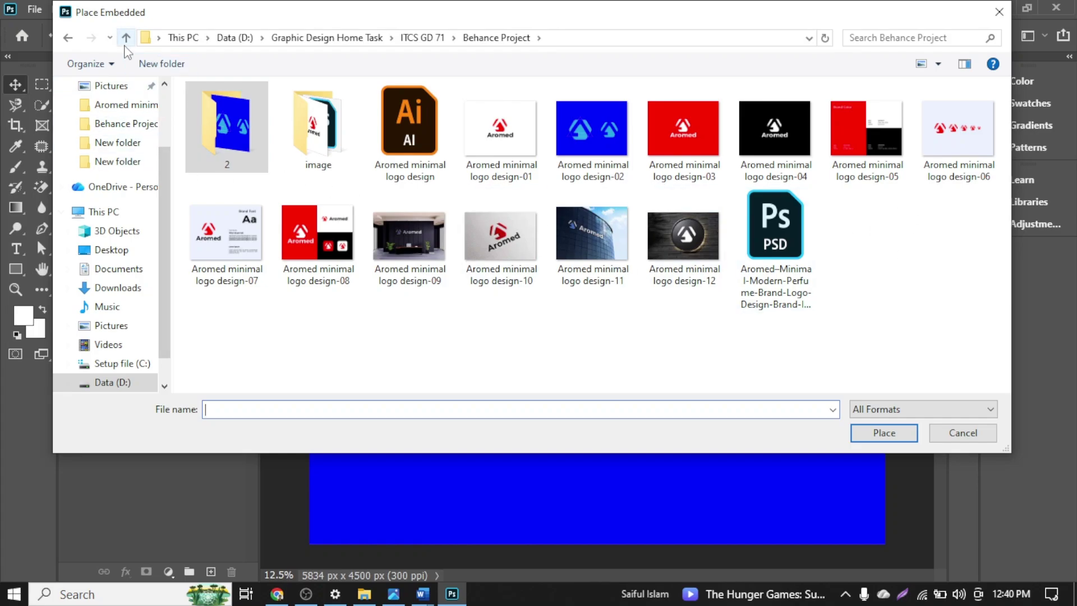
pyautogui.click(125, 47)
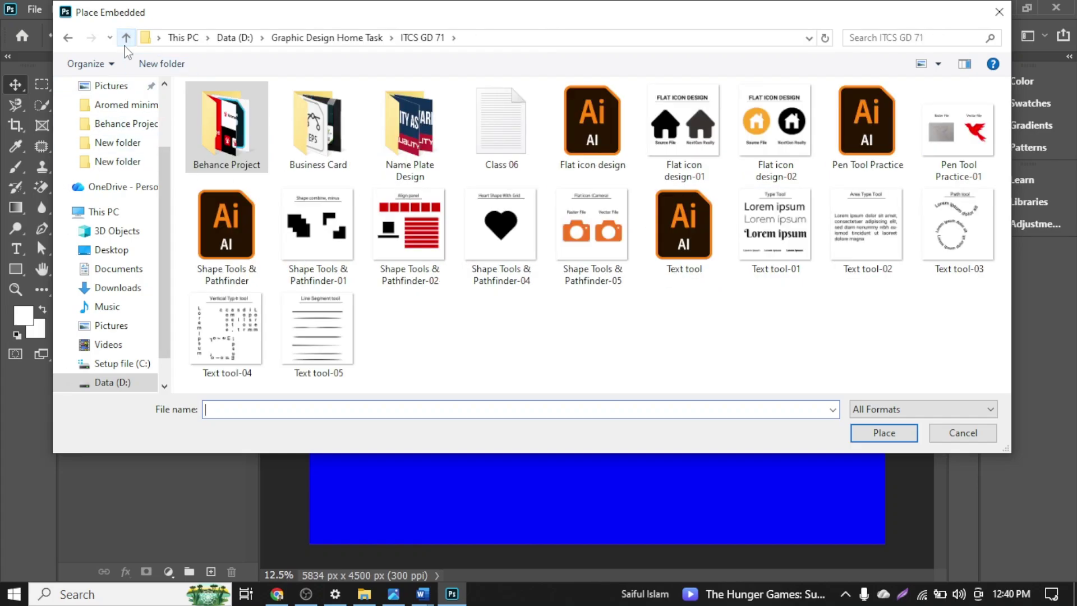
pyautogui.click(125, 48)
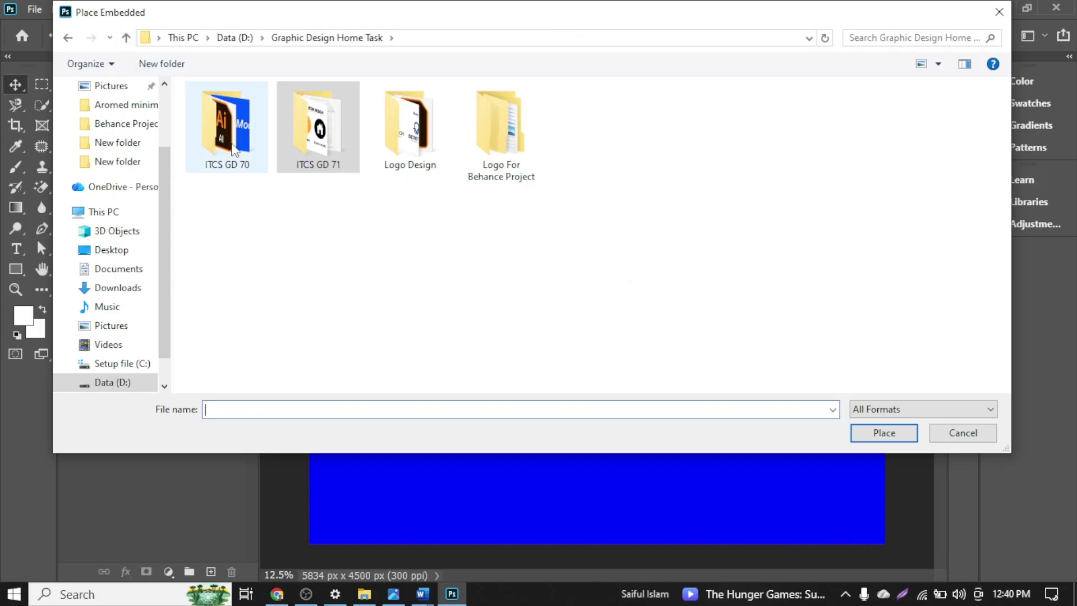
pyautogui.click(235, 151)
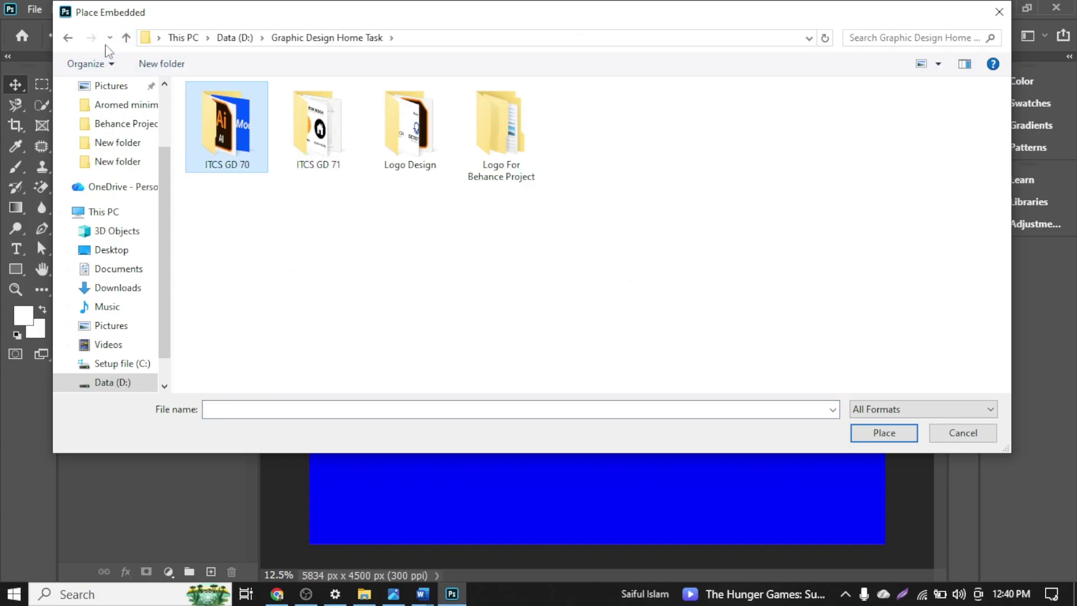
pyautogui.click(127, 39)
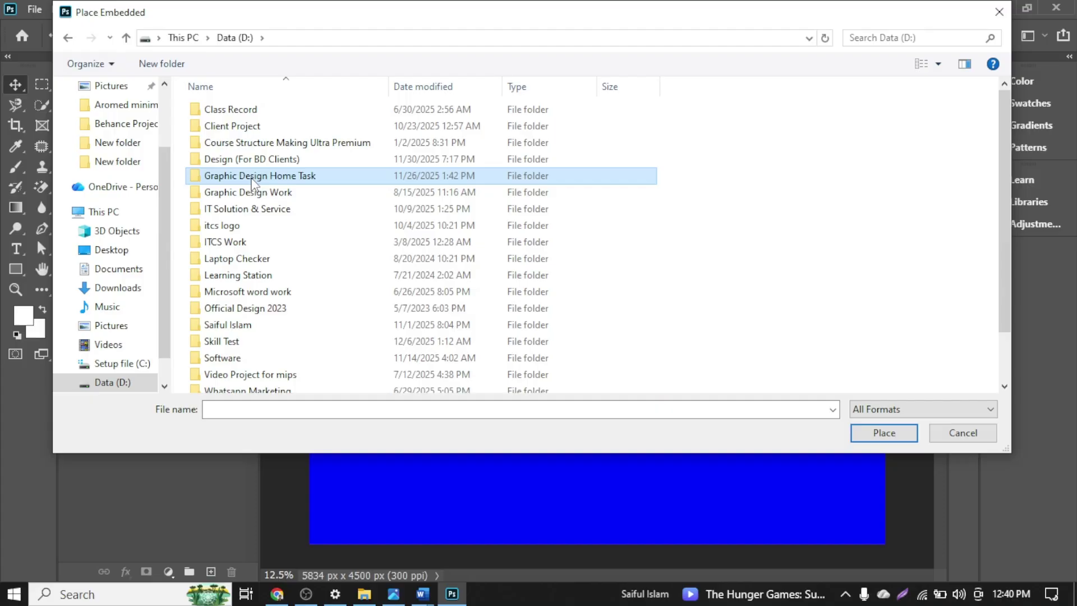
pyautogui.doubleClick(253, 176)
pyautogui.doubleClick(232, 146)
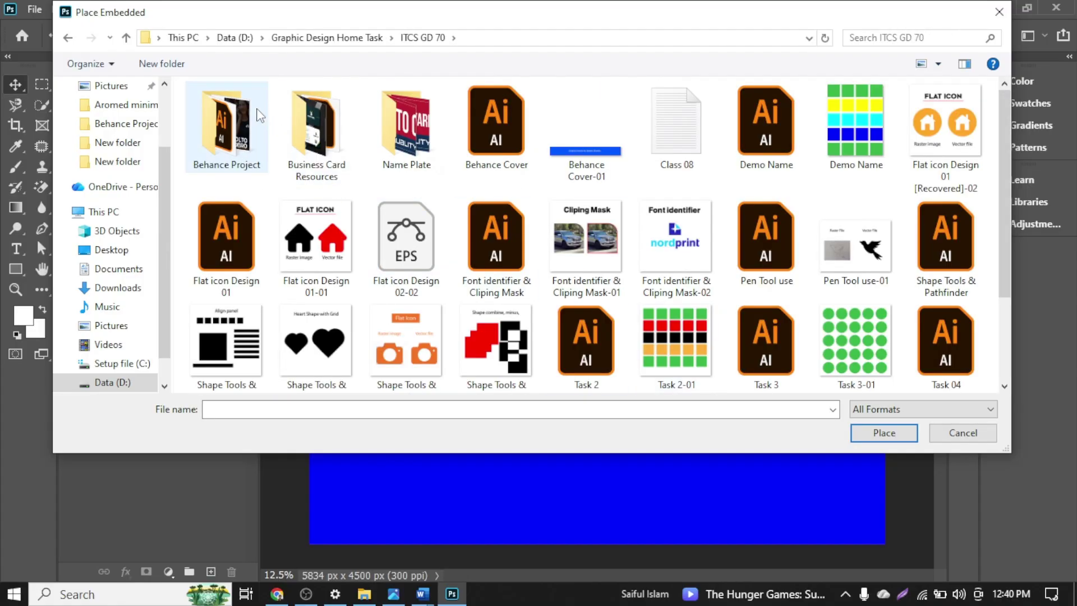
pyautogui.doubleClick(227, 126)
pyautogui.doubleClick(227, 129)
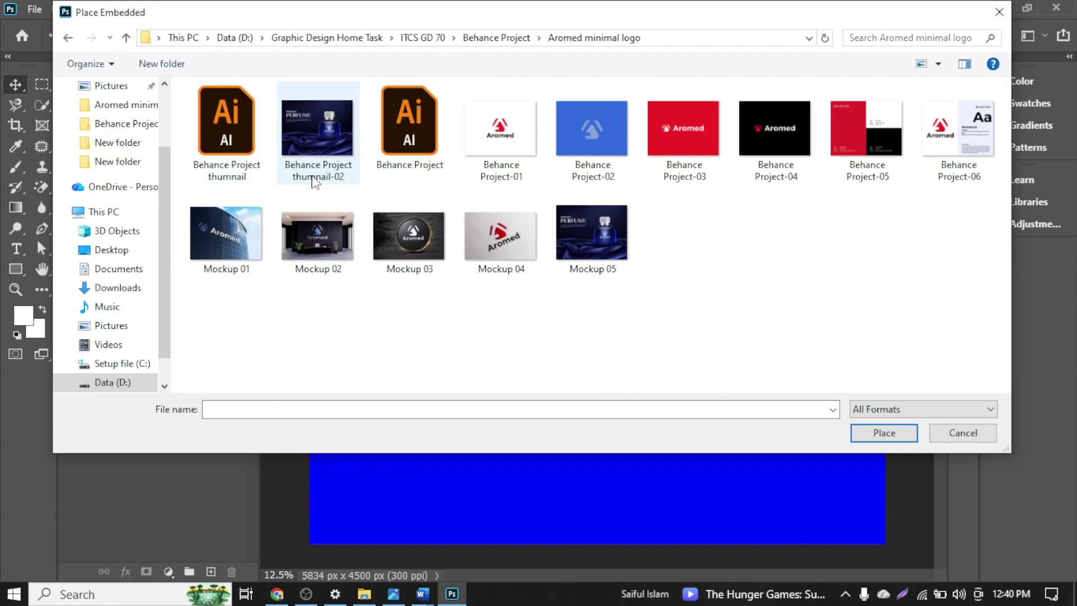
# Place the image Behance Project thumnail-02 into the document as an embedded layer
pyautogui.click(580, 268)
pyautogui.click(295, 143)
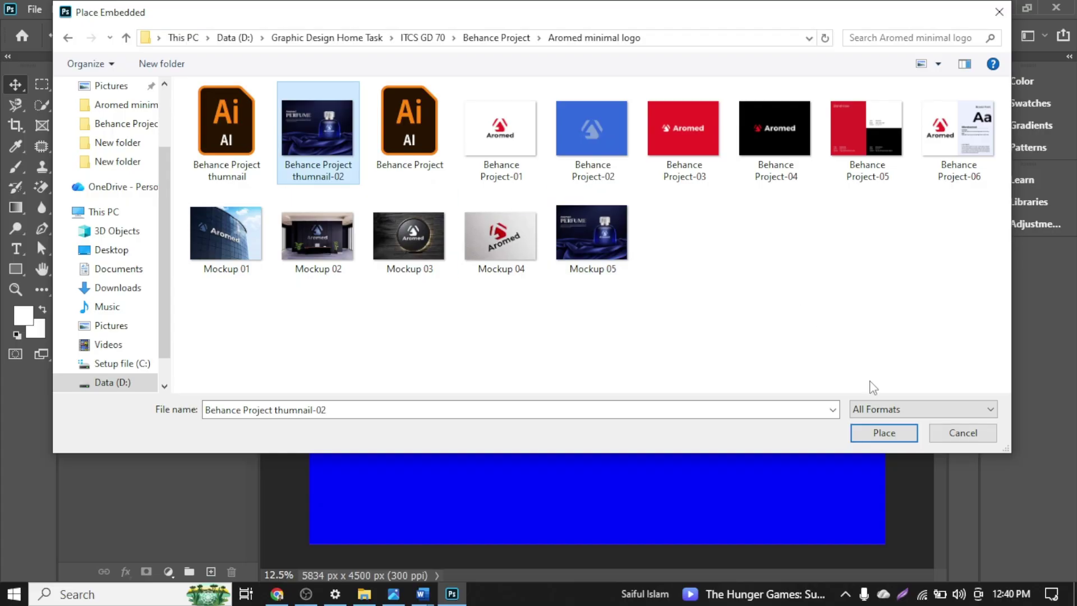
pyautogui.click(886, 434)
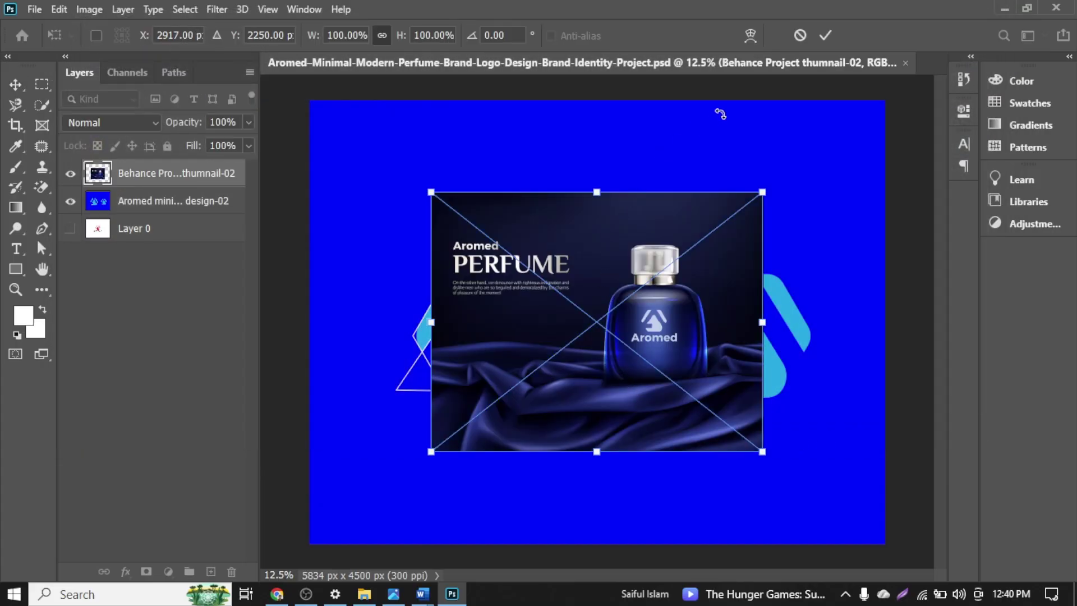
pyautogui.click(825, 35)
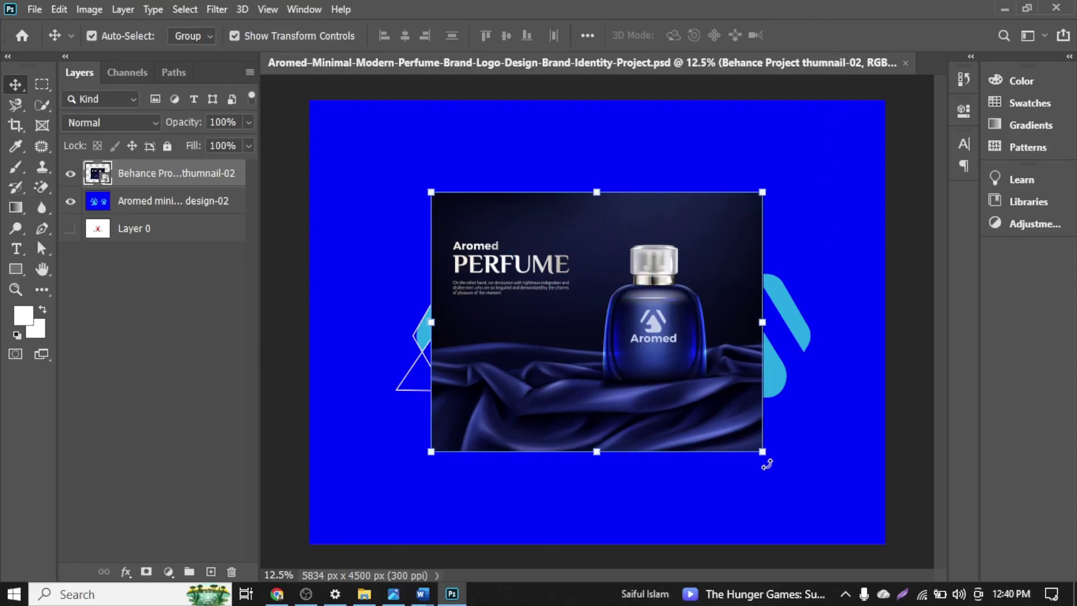
# Scale the placed perfume image to about 176% so it covers the canvas, and hide the logo design-02 layer beneath it
pyautogui.moveTo(763, 452); pyautogui.dragTo(881, 565)
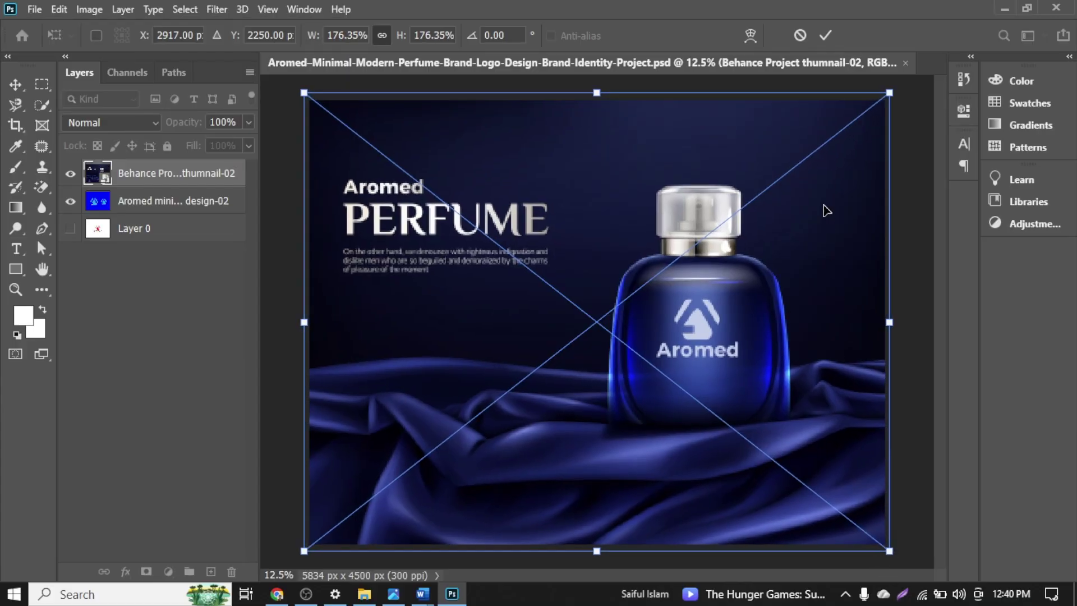
pyautogui.click(824, 38)
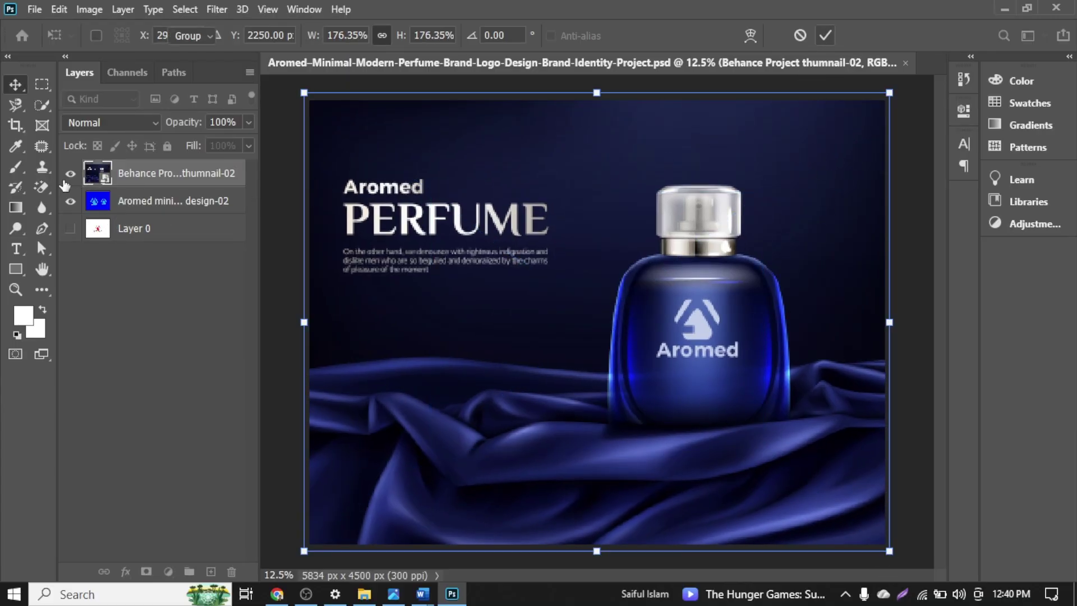
pyautogui.click(70, 205)
pyautogui.click(170, 315)
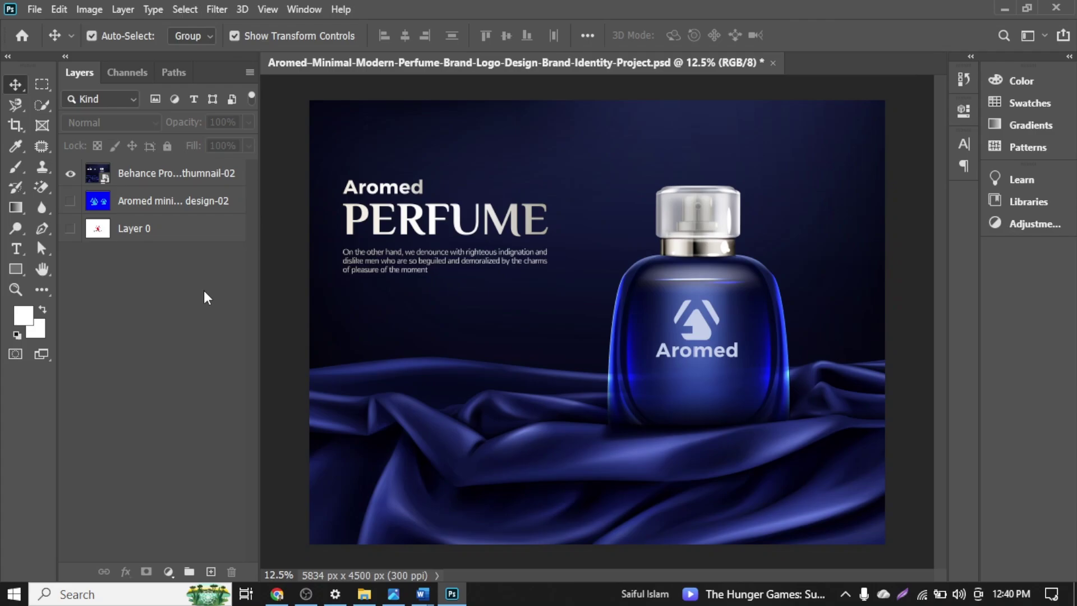
# Start saving the document under its current name and create and open a new folder named 3 in Behance Project
pyautogui.click(34, 10)
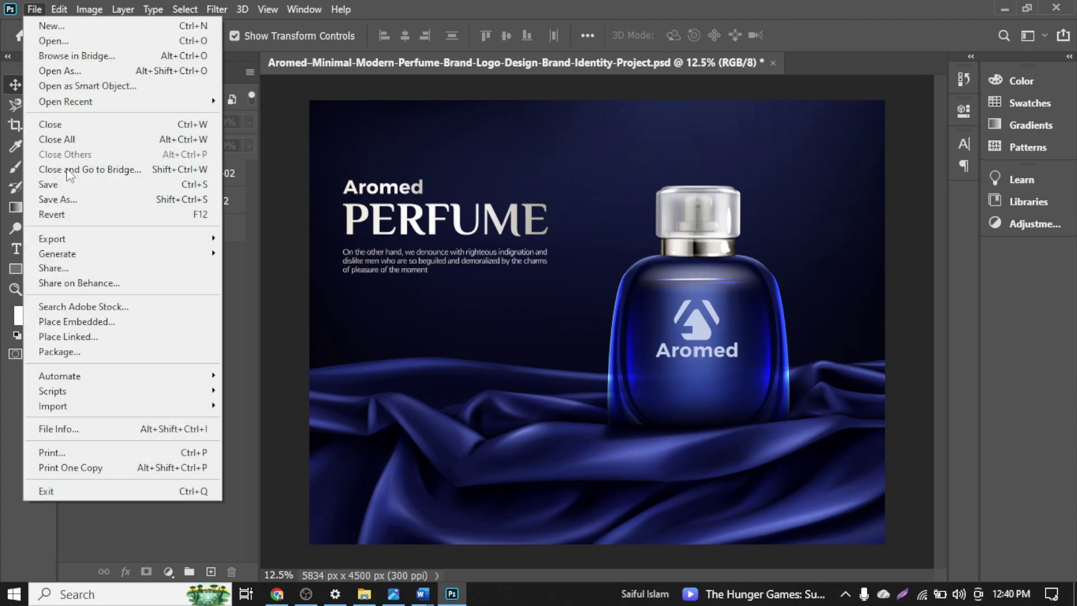
pyautogui.click(34, 200)
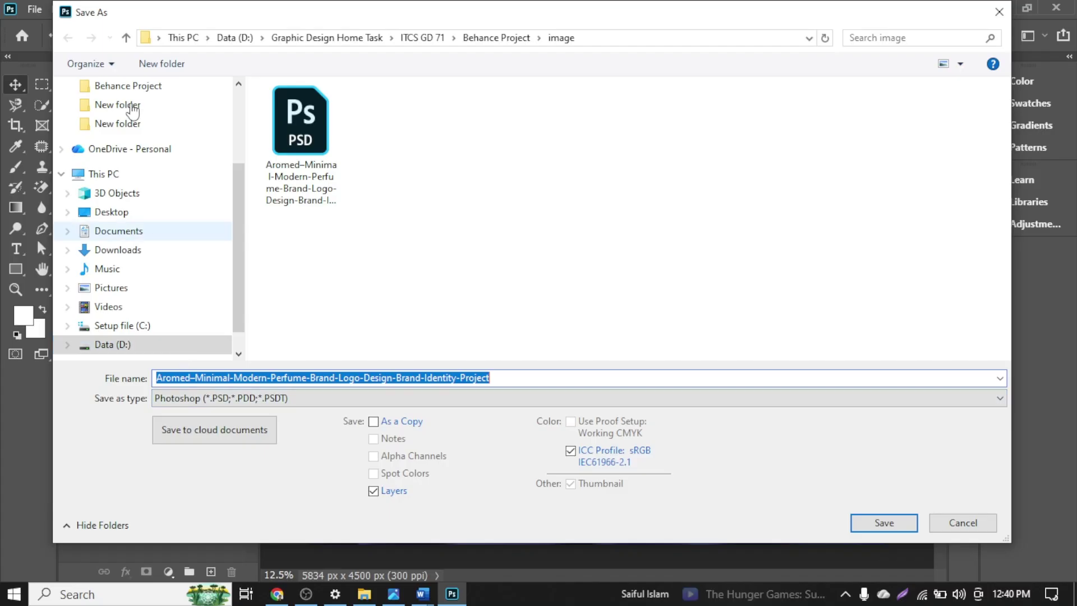
pyautogui.click(124, 40)
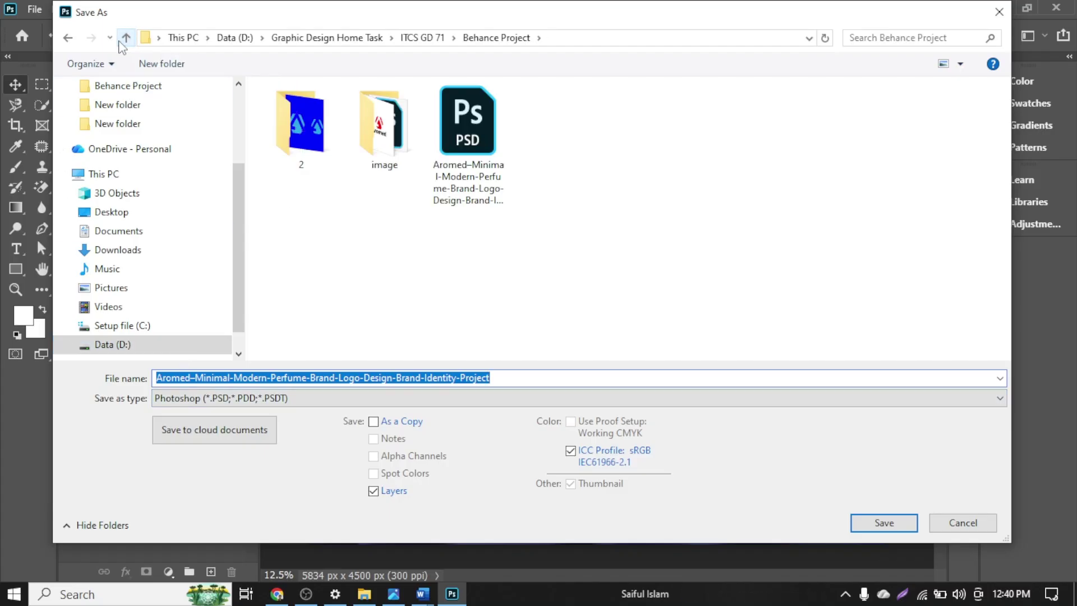
pyautogui.click(161, 64)
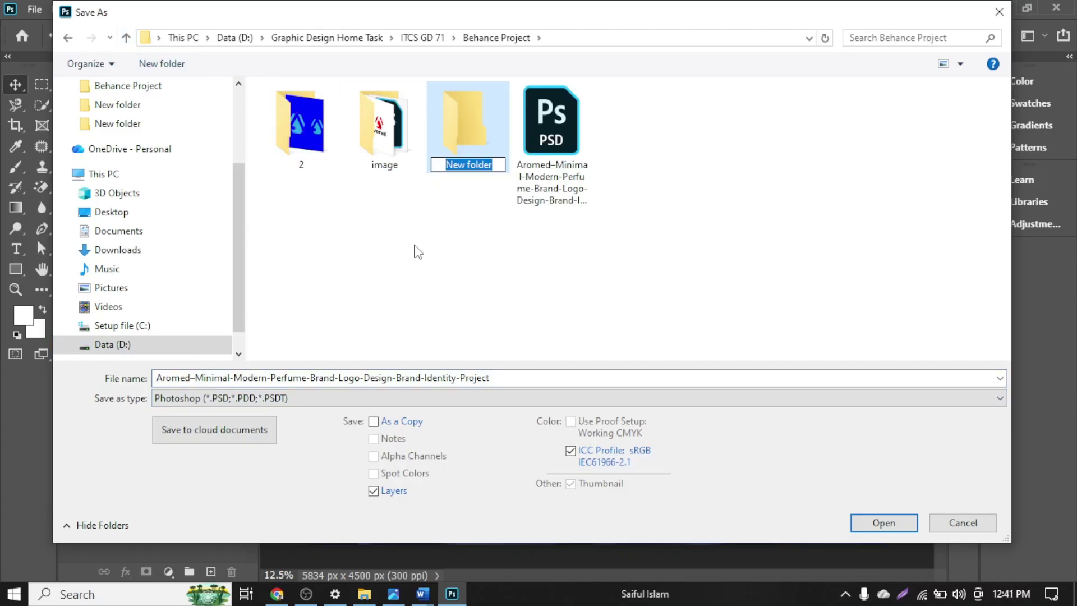
pyautogui.write('3')
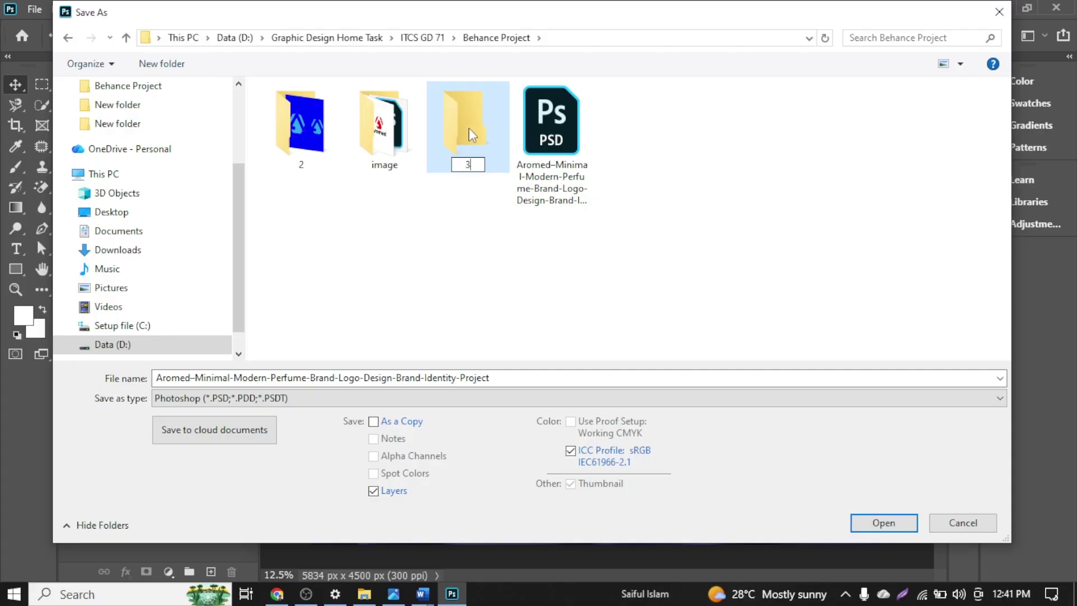
pyautogui.press('Return')
pyautogui.doubleClick(391, 158)
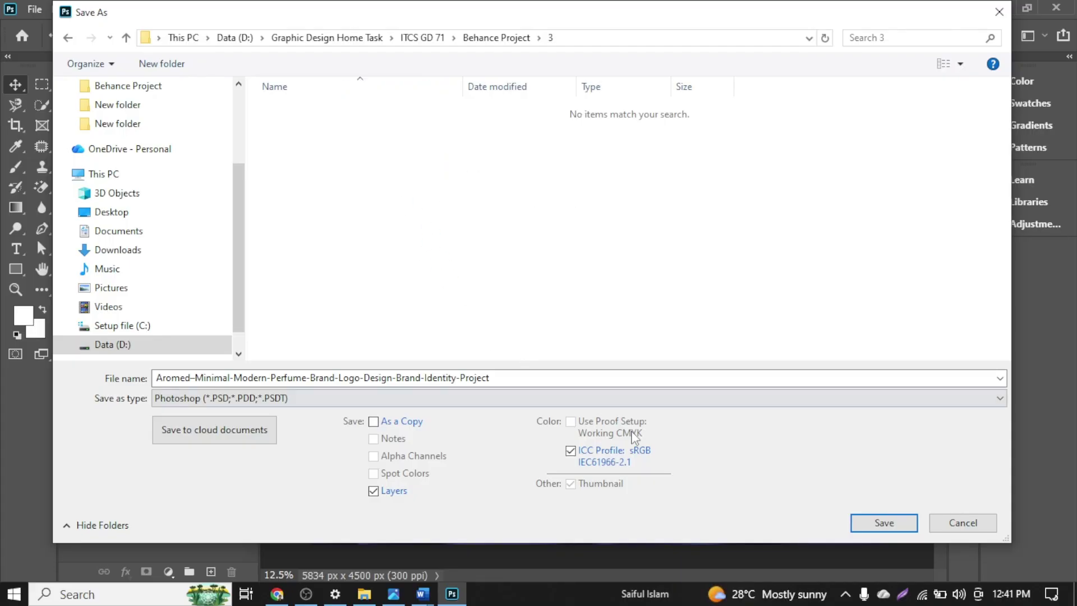
# Save the perfume image as a JPEG copy in folder 3 at Maximum quality 12, Baseline ("Standard")
pyautogui.click(418, 398)
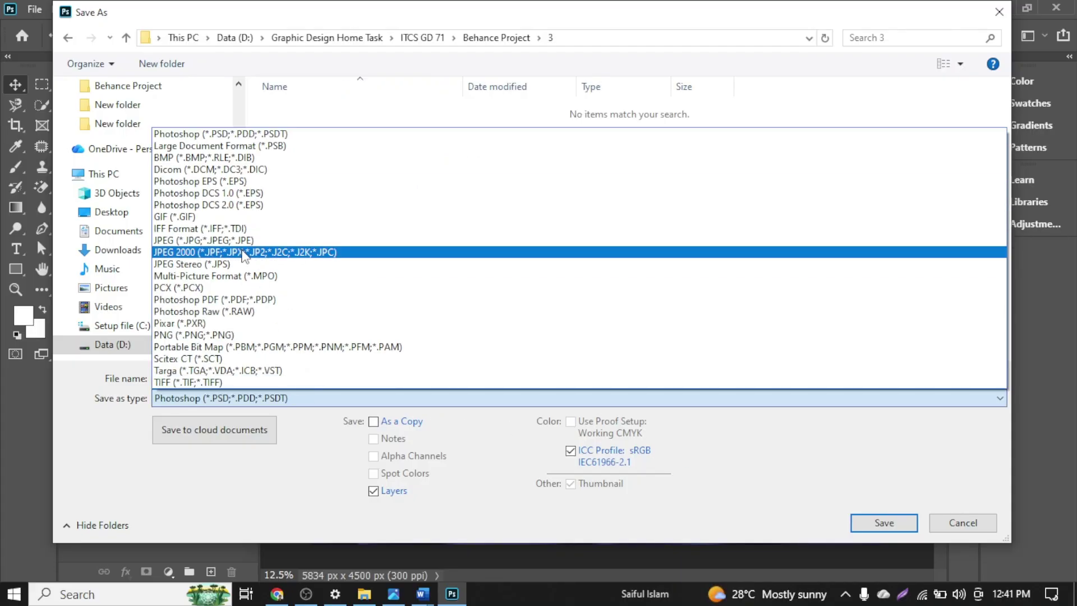
pyautogui.click(247, 240)
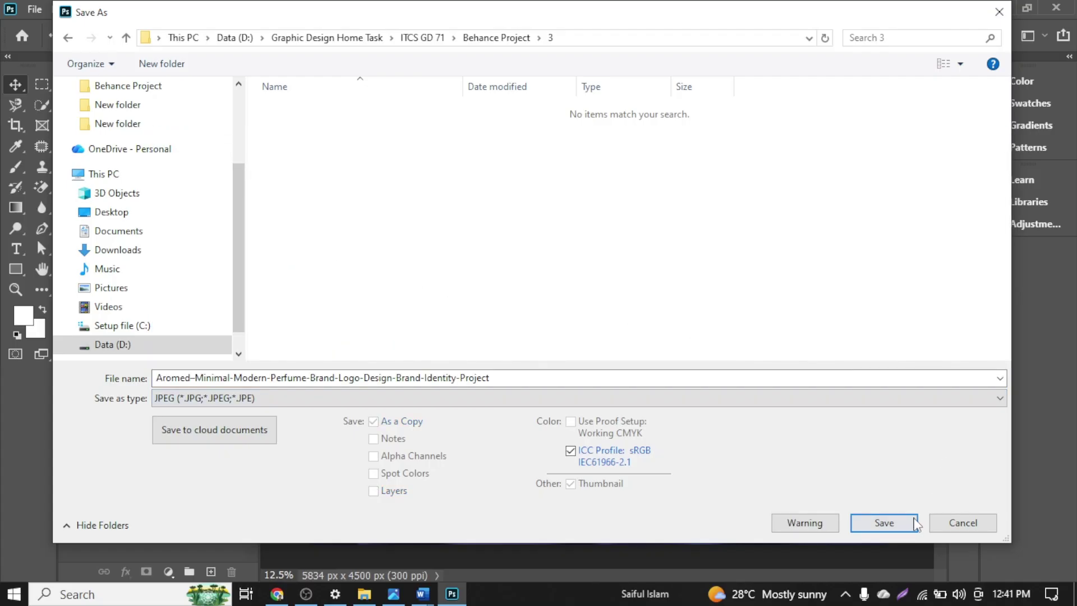
pyautogui.click(909, 524)
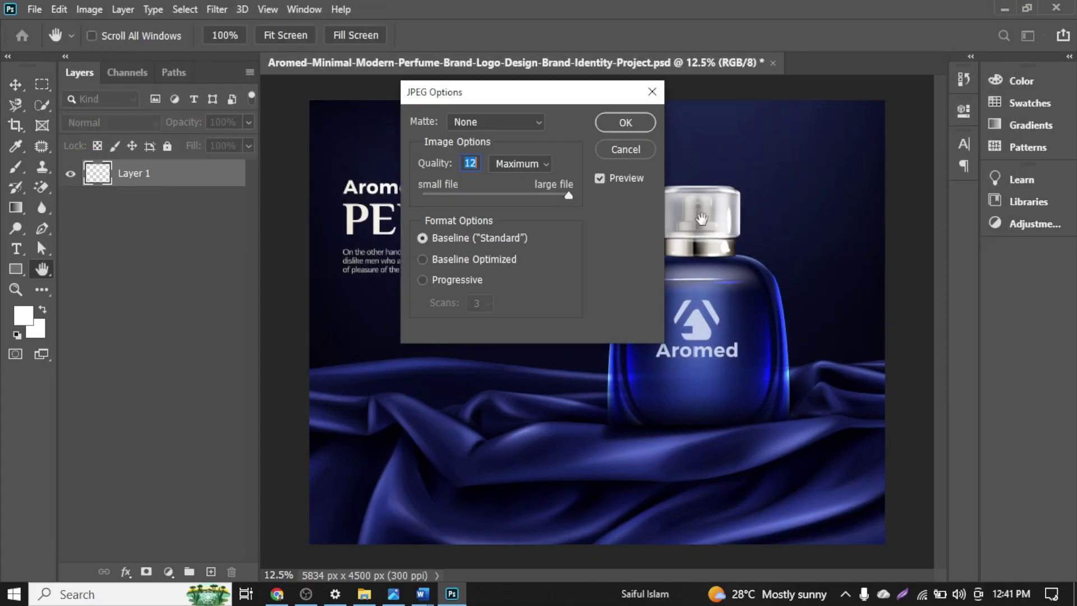
pyautogui.click(643, 130)
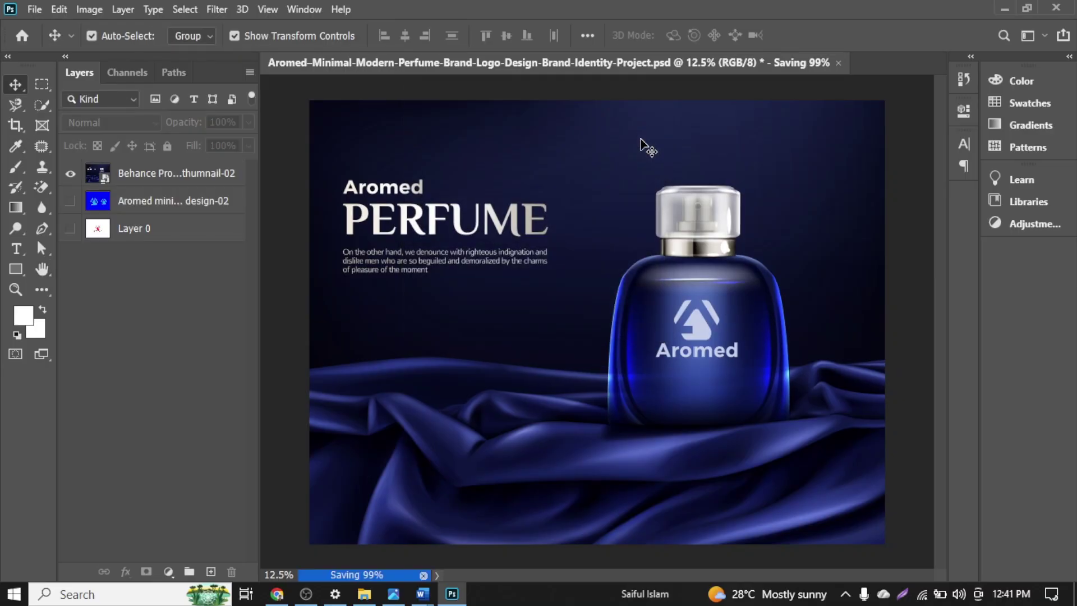
# Switch to File Explorer, inspect the detailed file properties of the JPEG in folder 3, and return to Photoshop
pyautogui.click(364, 593)
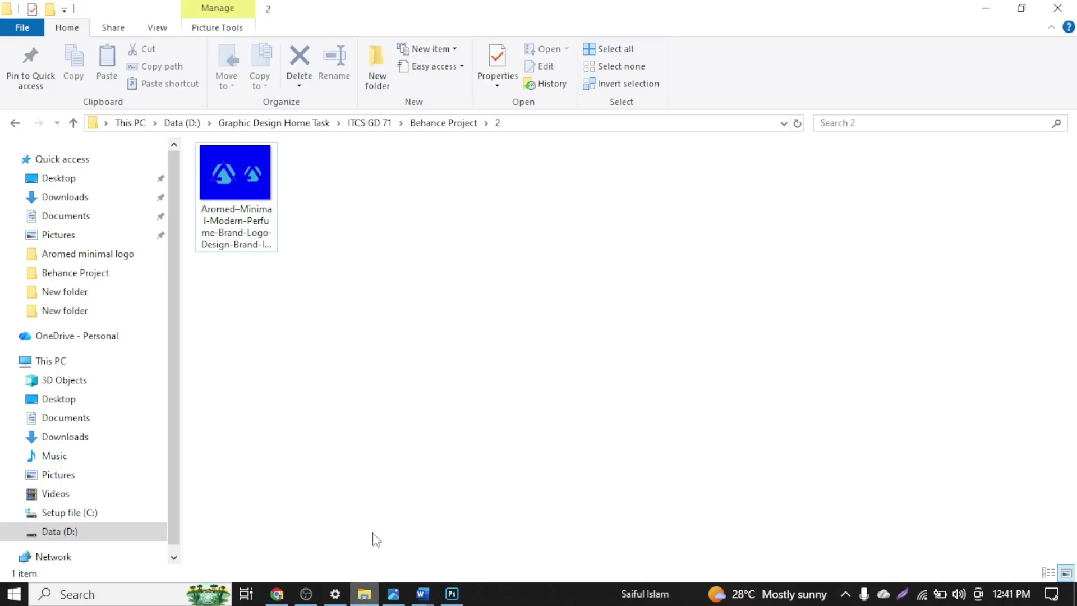
pyautogui.click(73, 123)
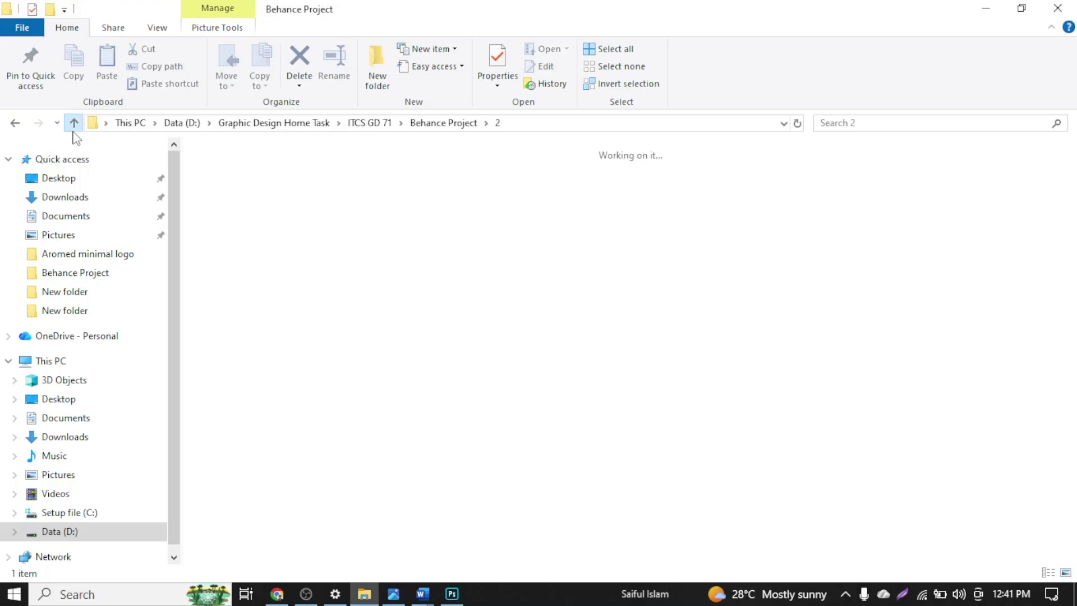
pyautogui.doubleClick(350, 193)
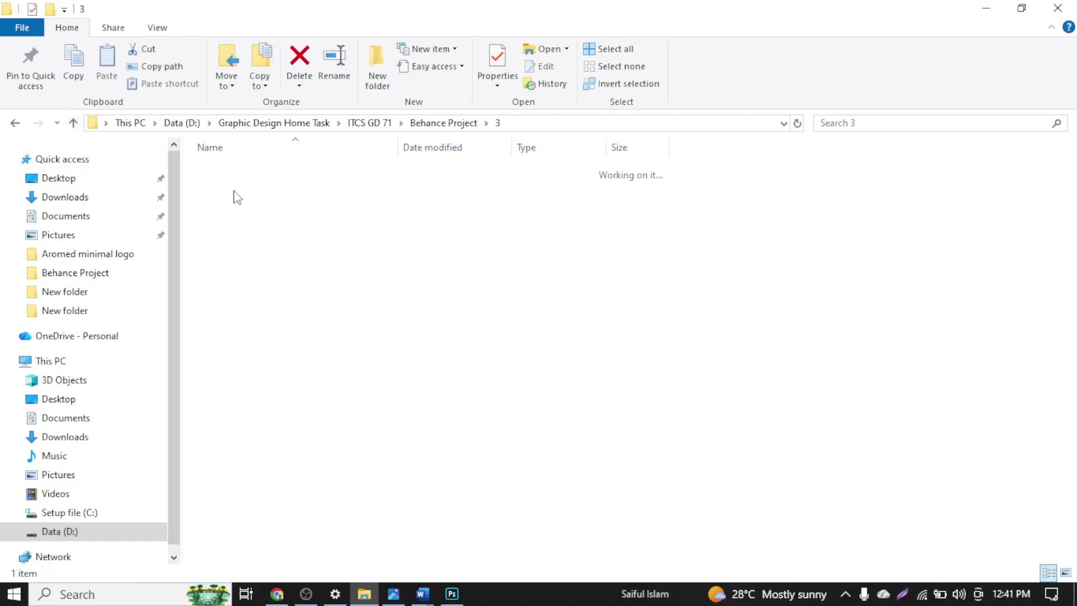
pyautogui.rightClick(240, 213)
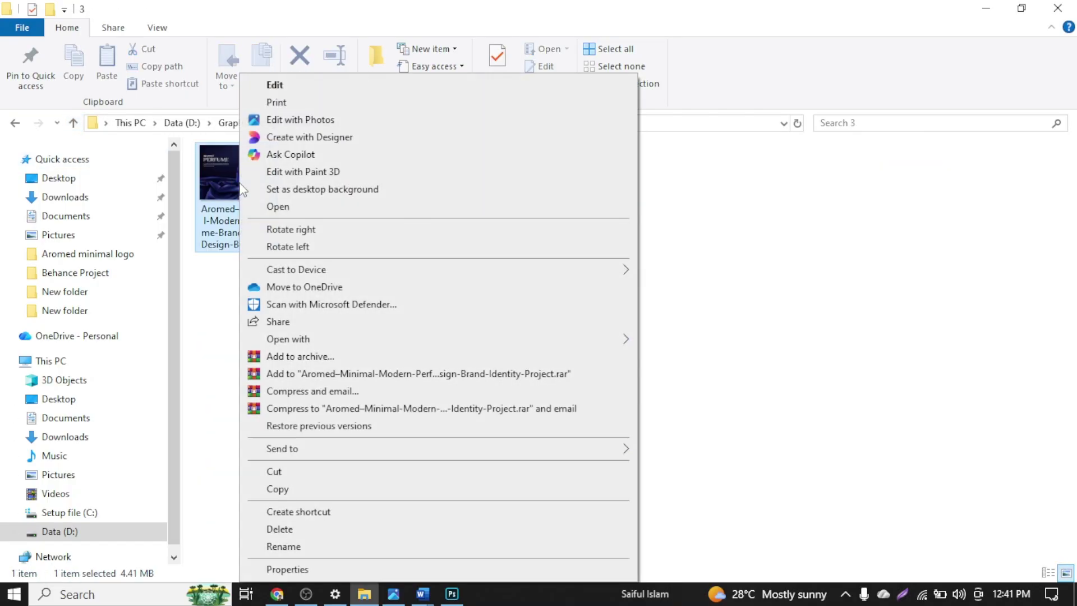
pyautogui.click(314, 570)
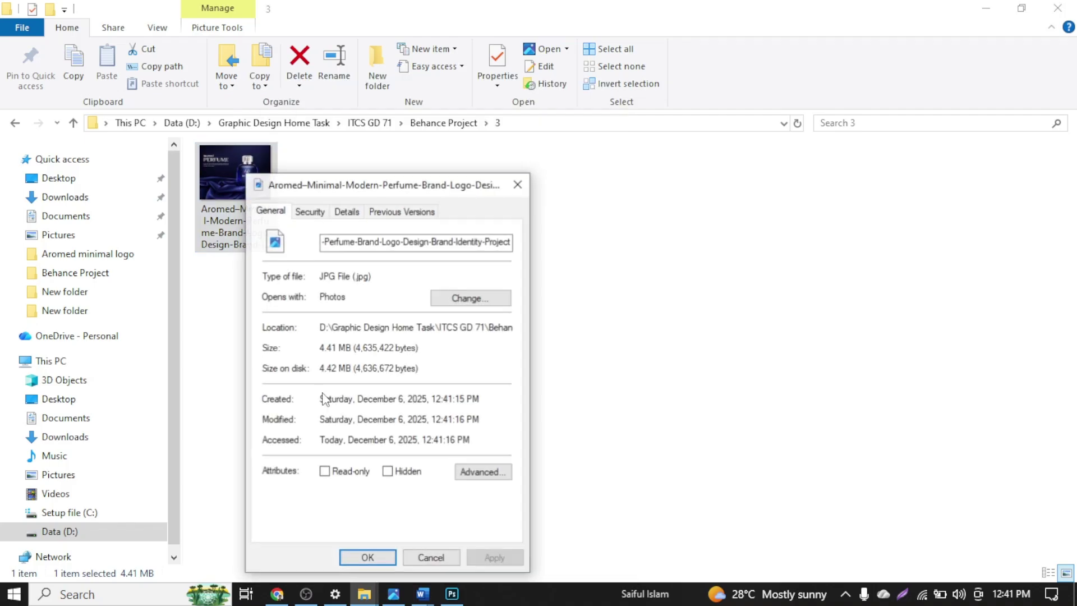
pyautogui.click(347, 212)
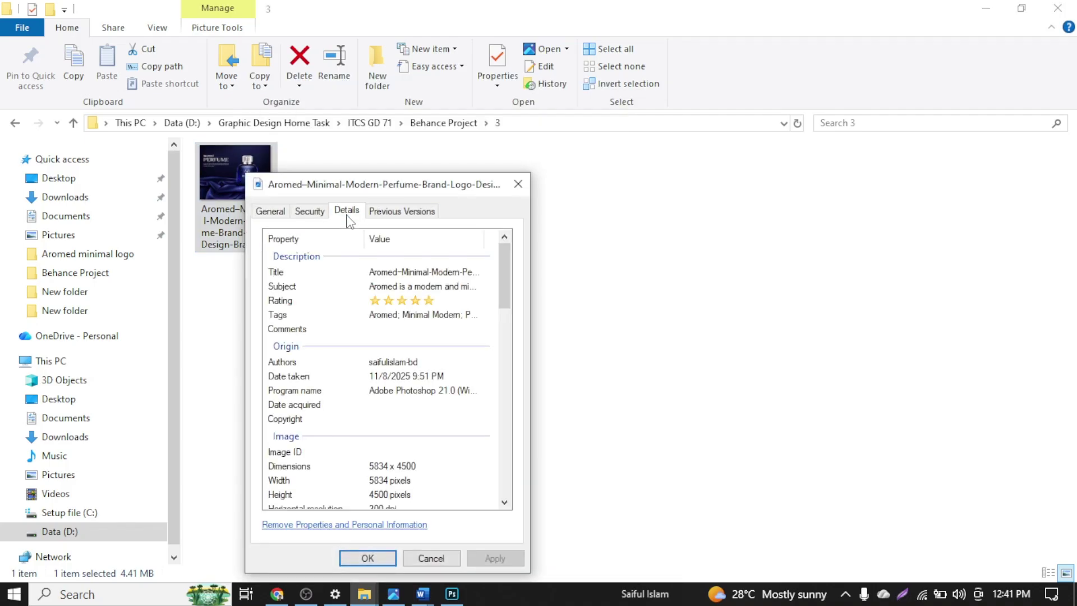
pyautogui.click(518, 184)
pyautogui.click(999, 6)
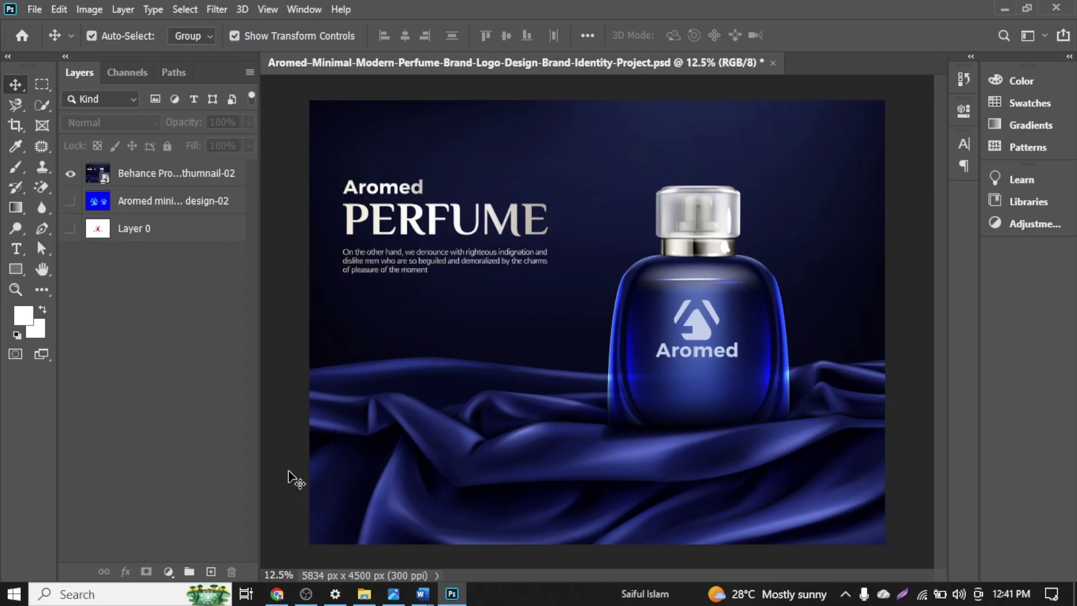
# Switch to Chrome and look over the Behance profile's projects and its Share Work options
pyautogui.click(277, 593)
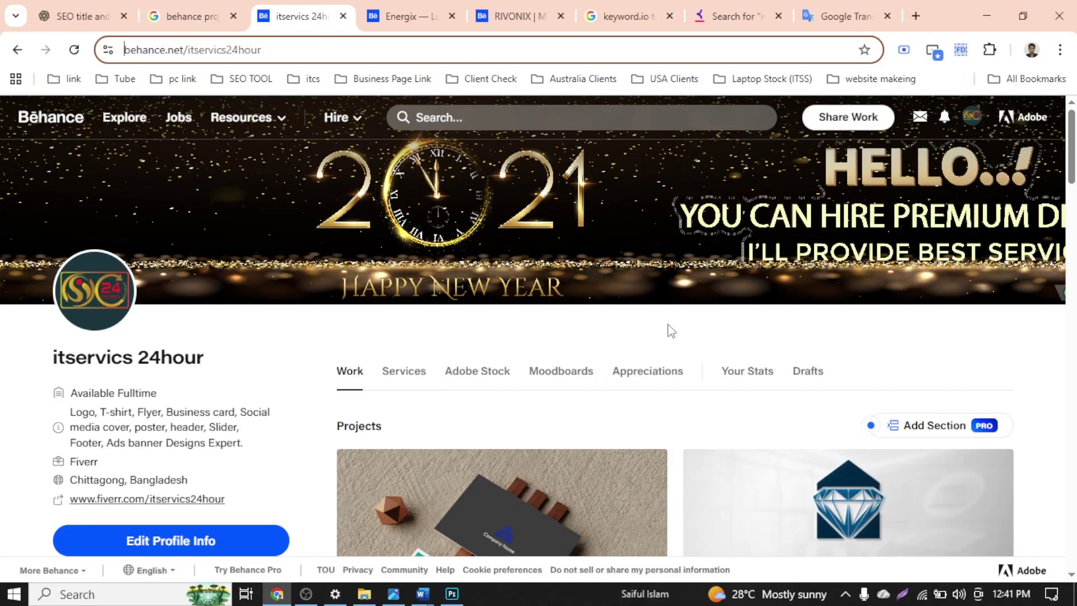
pyautogui.scroll(-5, 672, 331)
pyautogui.click(864, 121)
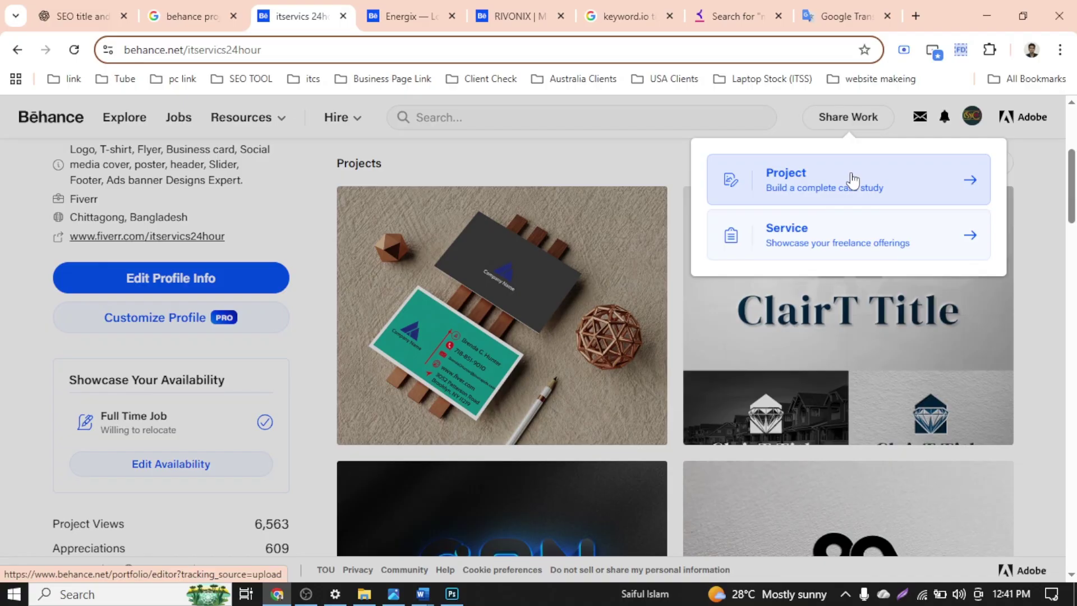
pyautogui.scroll(4, 530, 270)
pyautogui.scroll(-4, 531, 271)
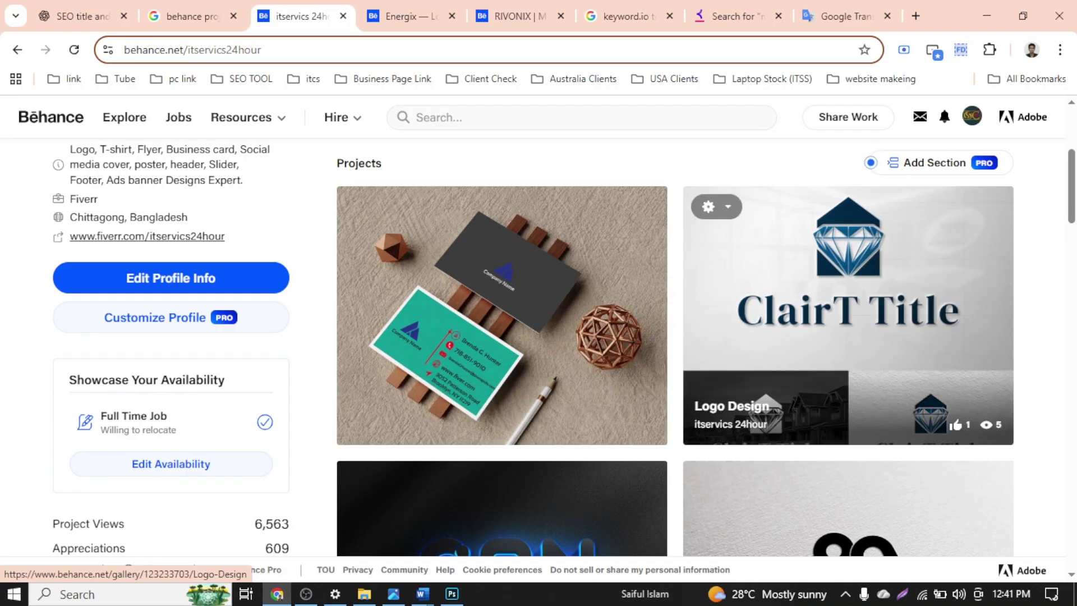
# Start a new project from the Behance profile and look over the content types offered in the project editor
pyautogui.moveTo(1072, 185); pyautogui.dragTo(1073, 459)
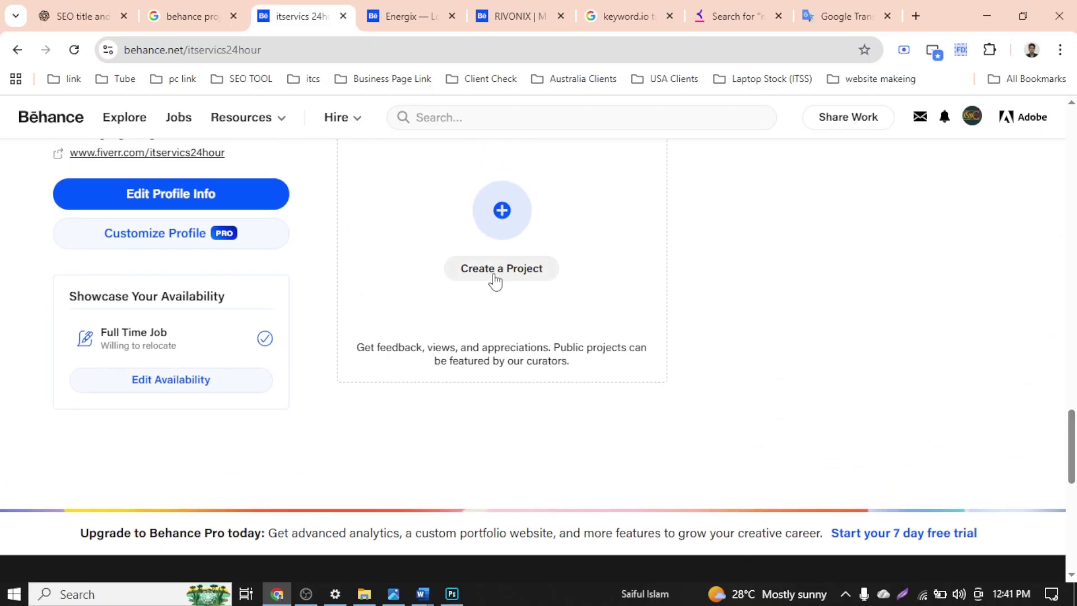
pyautogui.scroll(5, 494, 282)
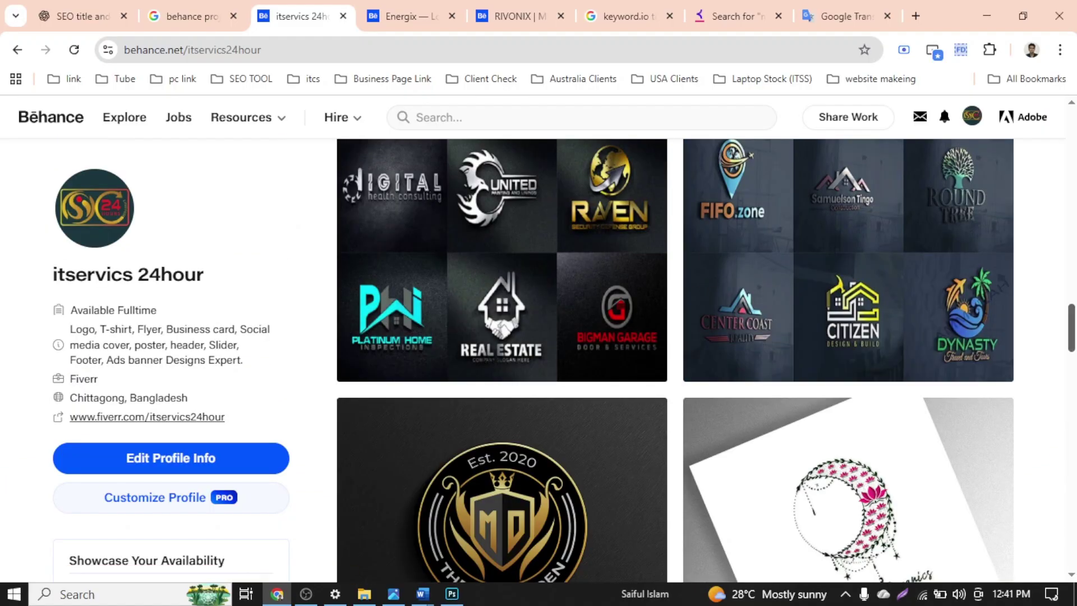
pyautogui.scroll(5, 495, 282)
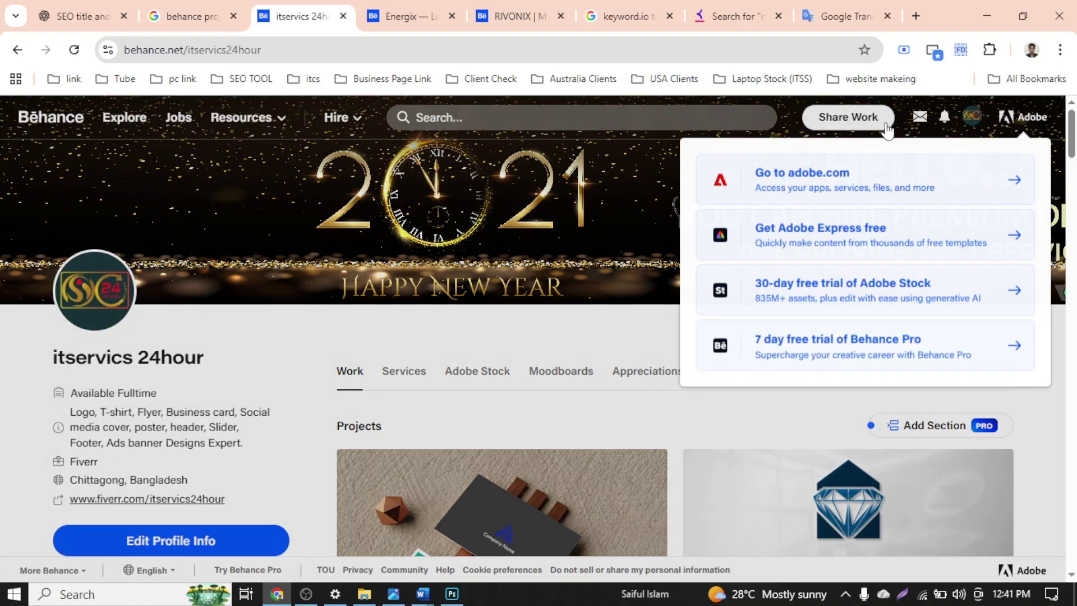
pyautogui.moveTo(832, 128)
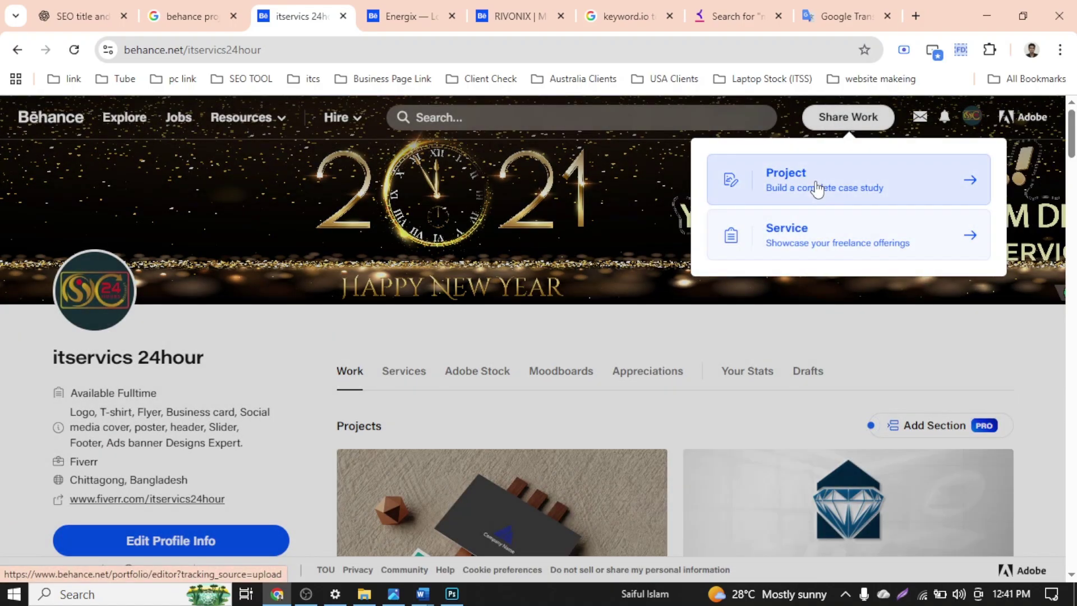
pyautogui.click(817, 189)
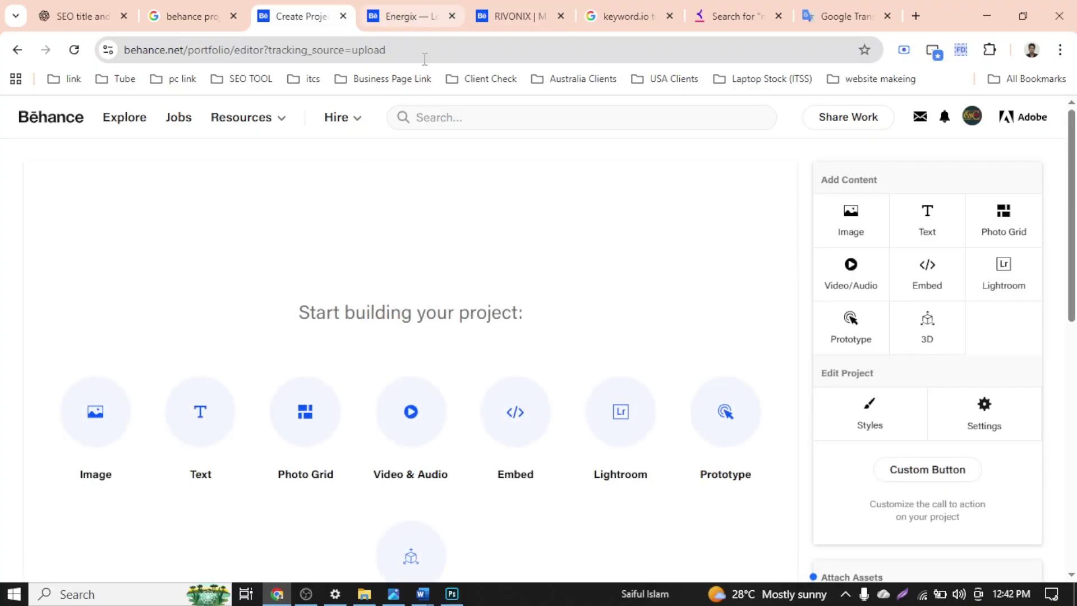
pyautogui.scroll(-6, 526, 284)
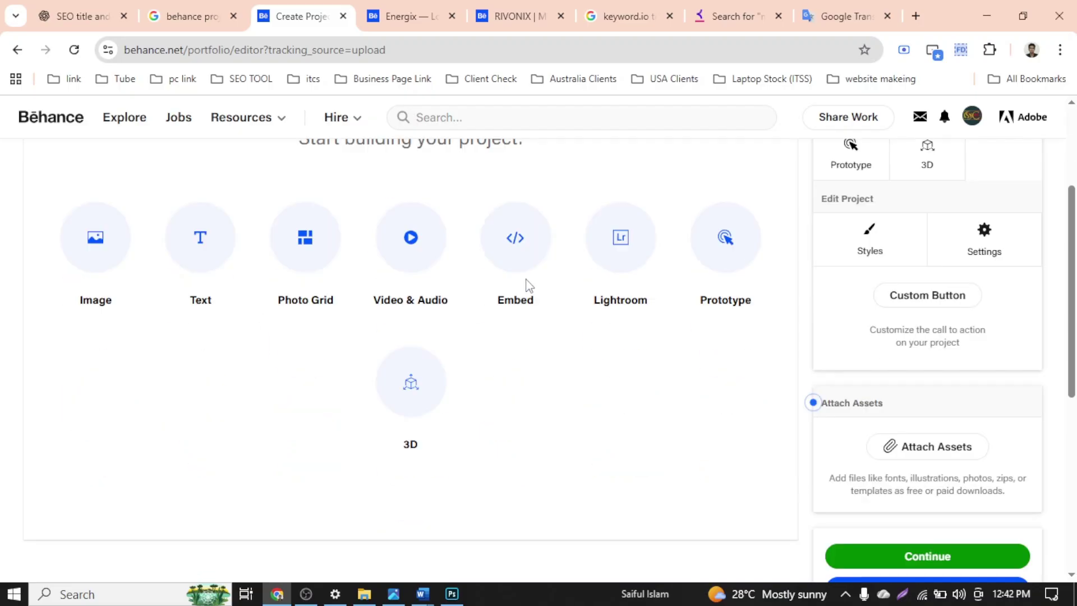
pyautogui.scroll(6, 528, 286)
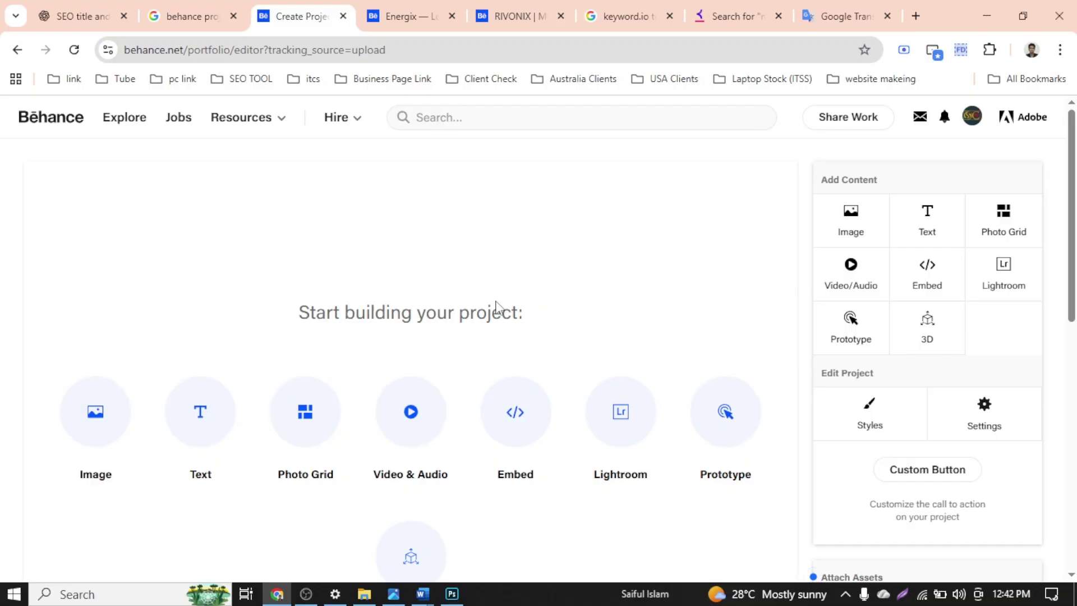
# Upload the Aromed logo image from the ITCS GD 71 > Behance Project > image folder into the project
pyautogui.click(103, 441)
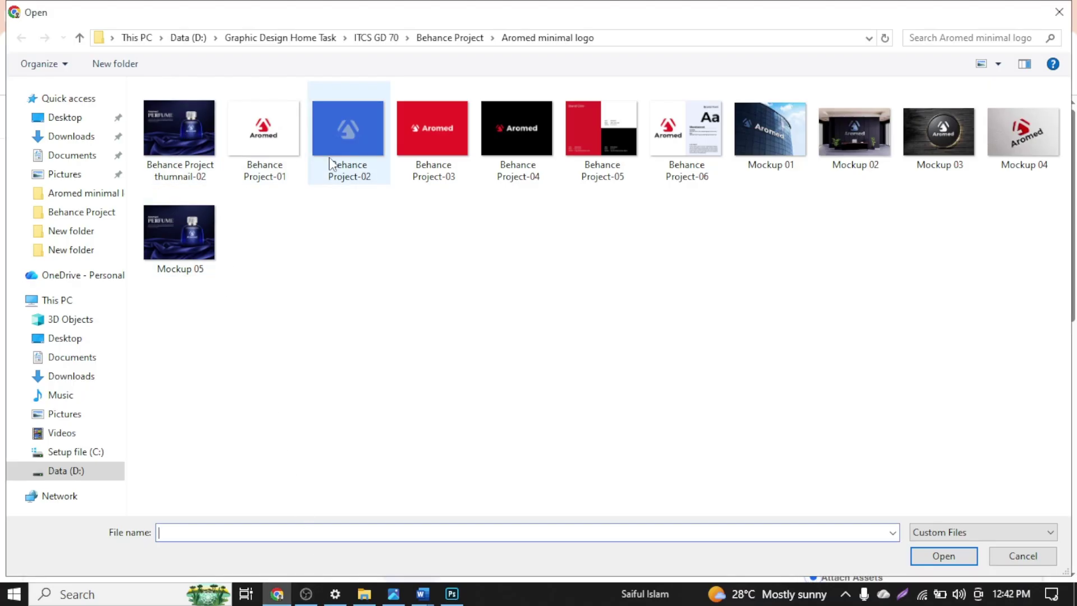
pyautogui.click(79, 38)
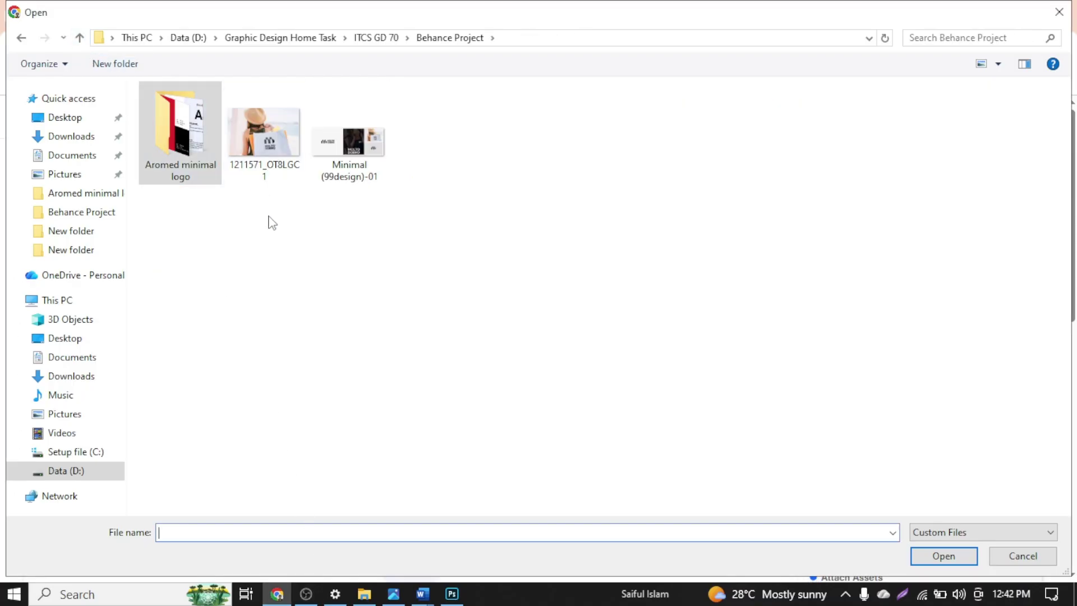
pyautogui.click(80, 39)
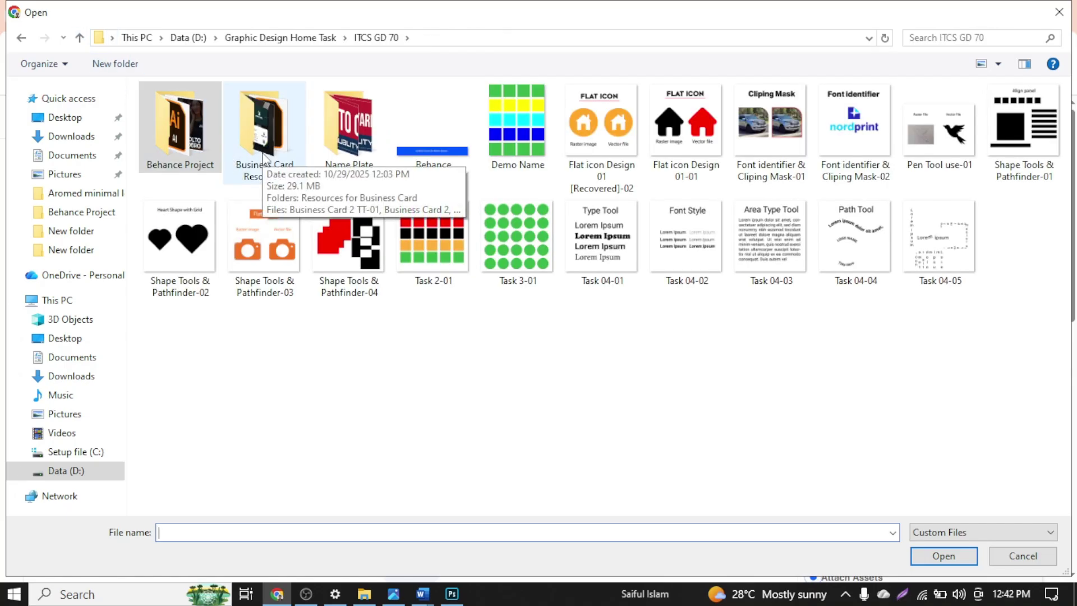
pyautogui.click(80, 38)
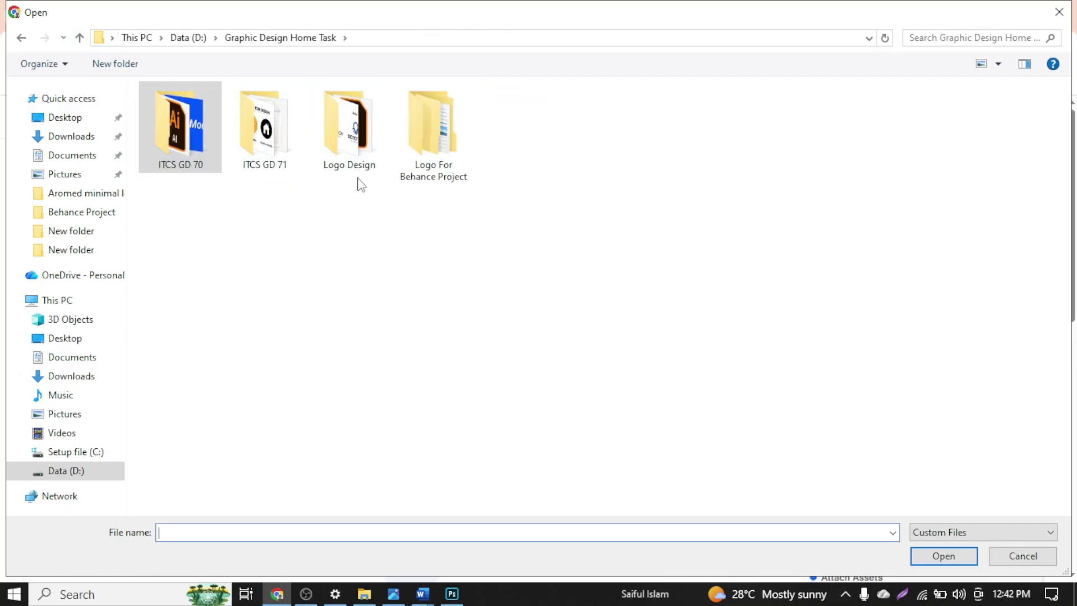
pyautogui.doubleClick(277, 151)
pyautogui.doubleClick(178, 125)
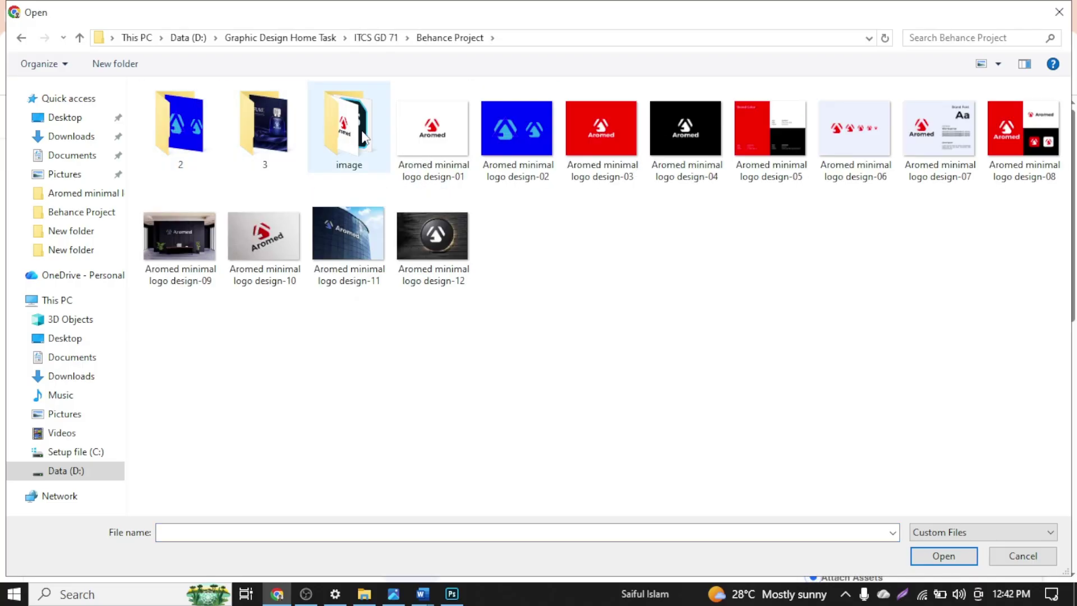
pyautogui.doubleClick(345, 154)
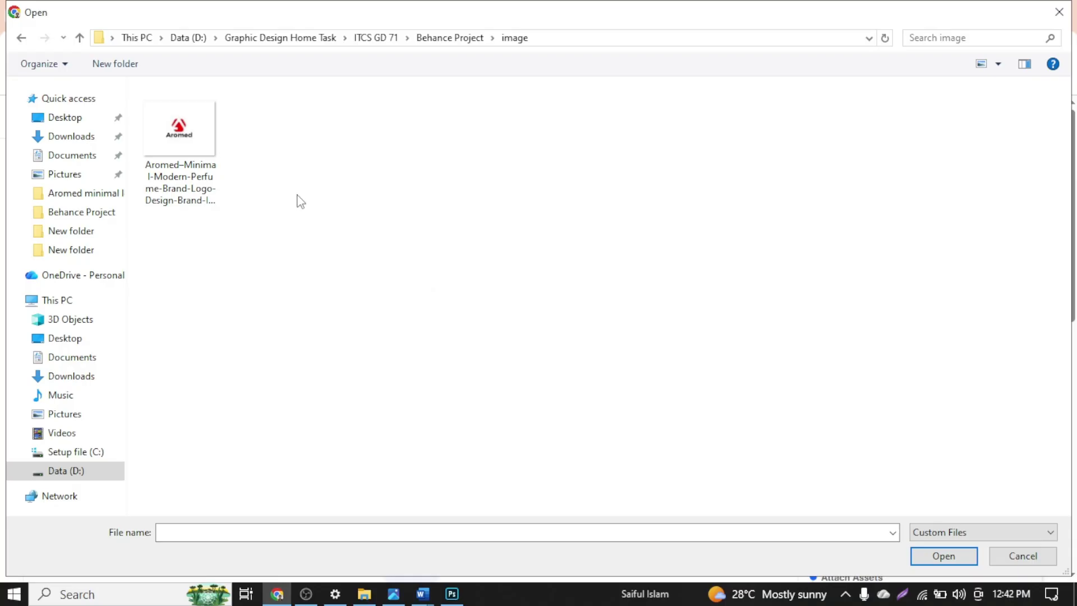
pyautogui.click(204, 157)
pyautogui.click(931, 556)
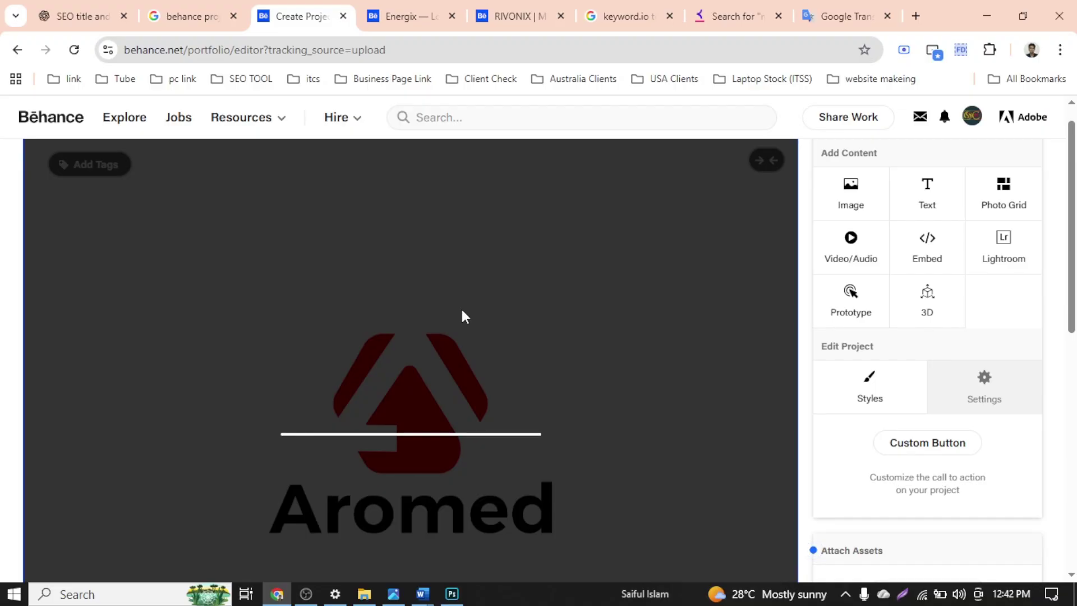
# Look over the uploaded logo image and the project editor's content, asset and publishing options
pyautogui.scroll(-5, 609, 330)
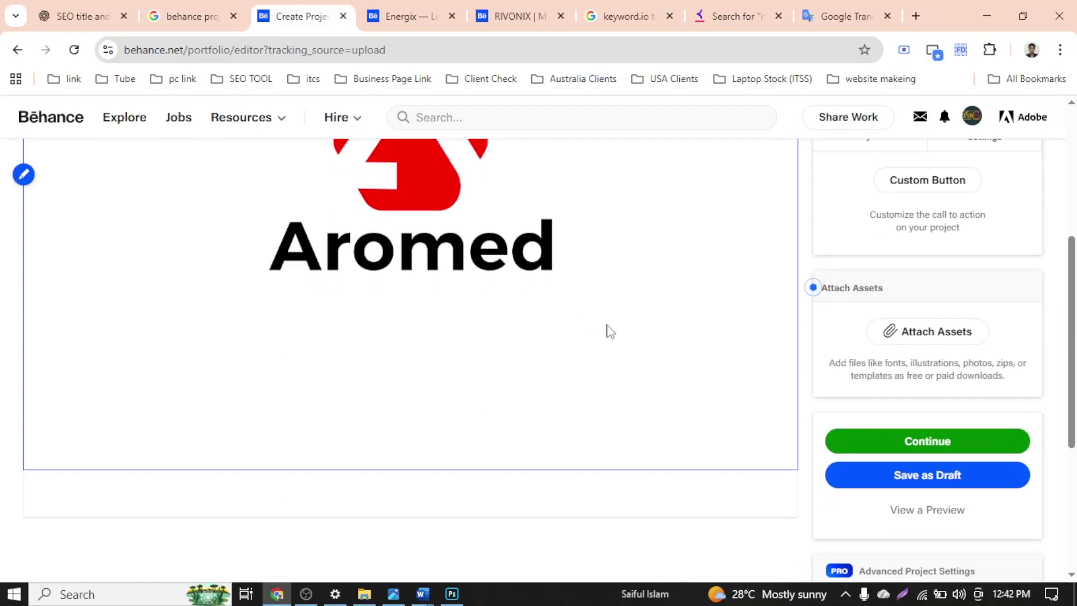
pyautogui.scroll(-4, 608, 330)
pyautogui.scroll(9, 608, 329)
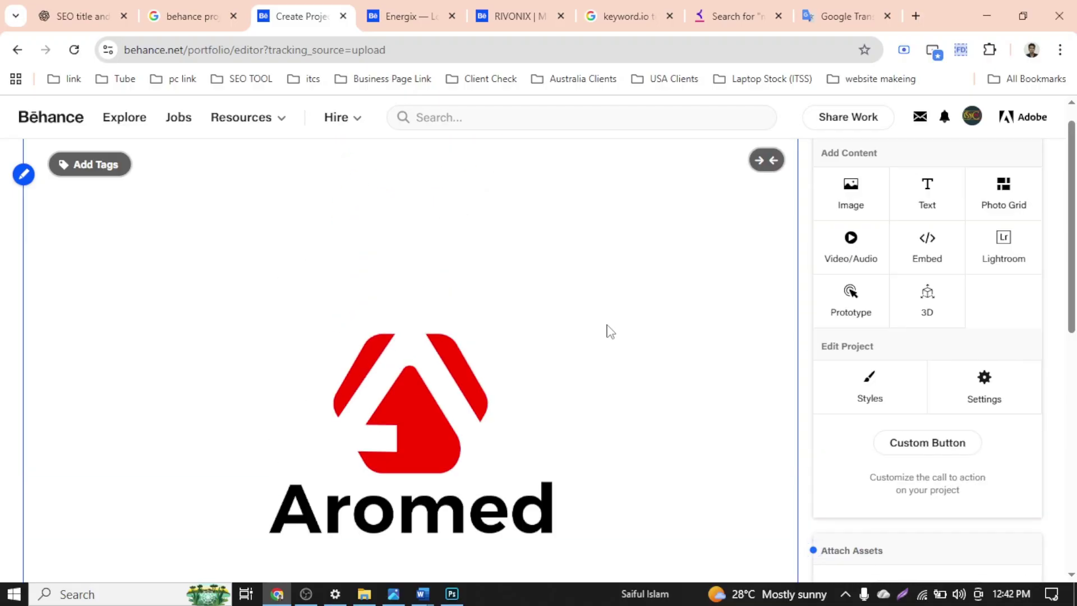
pyautogui.scroll(-10, 610, 331)
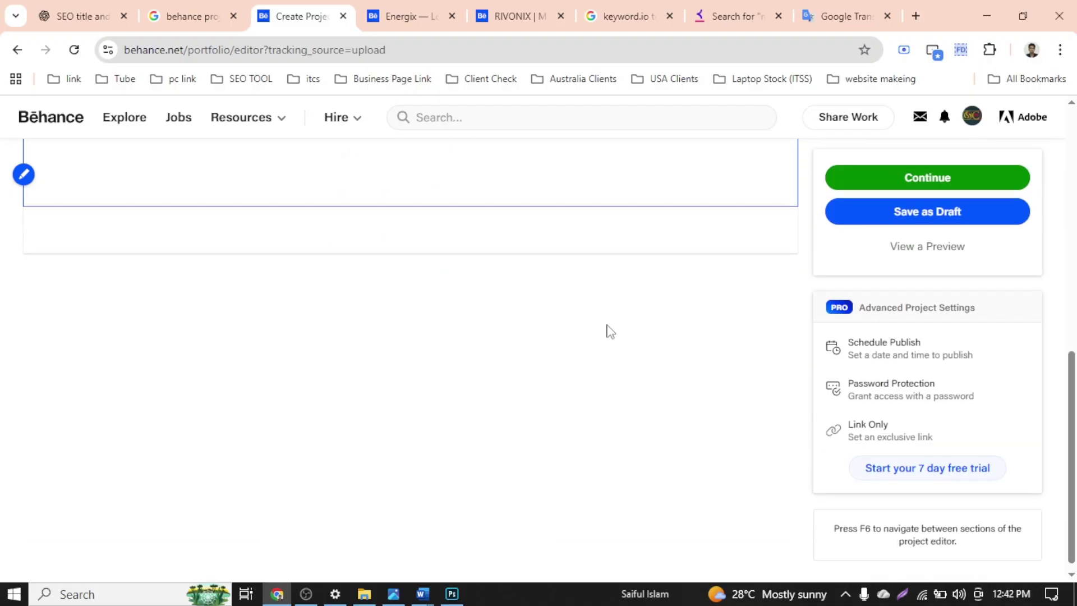
pyautogui.scroll(5, 534, 311)
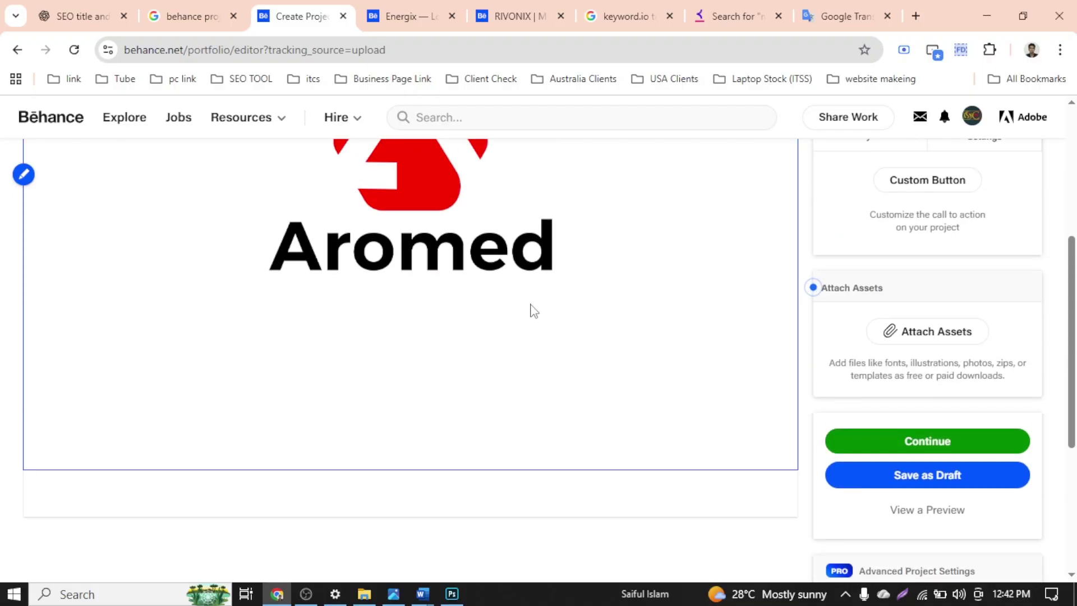
pyautogui.scroll(-2, 1069, 255)
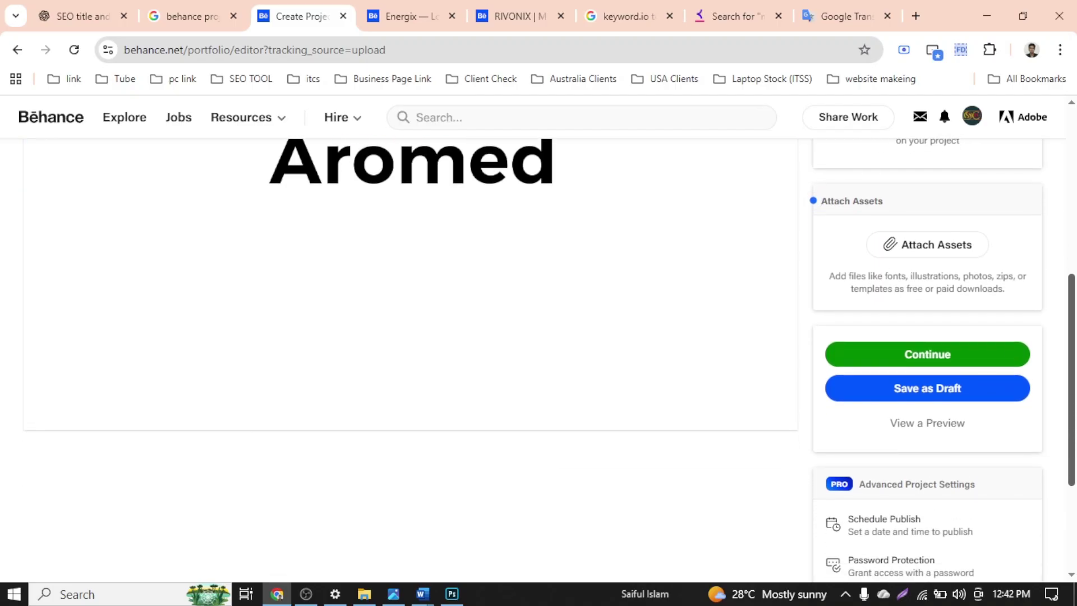
pyautogui.scroll(3, 1069, 255)
pyautogui.scroll(4, 1068, 255)
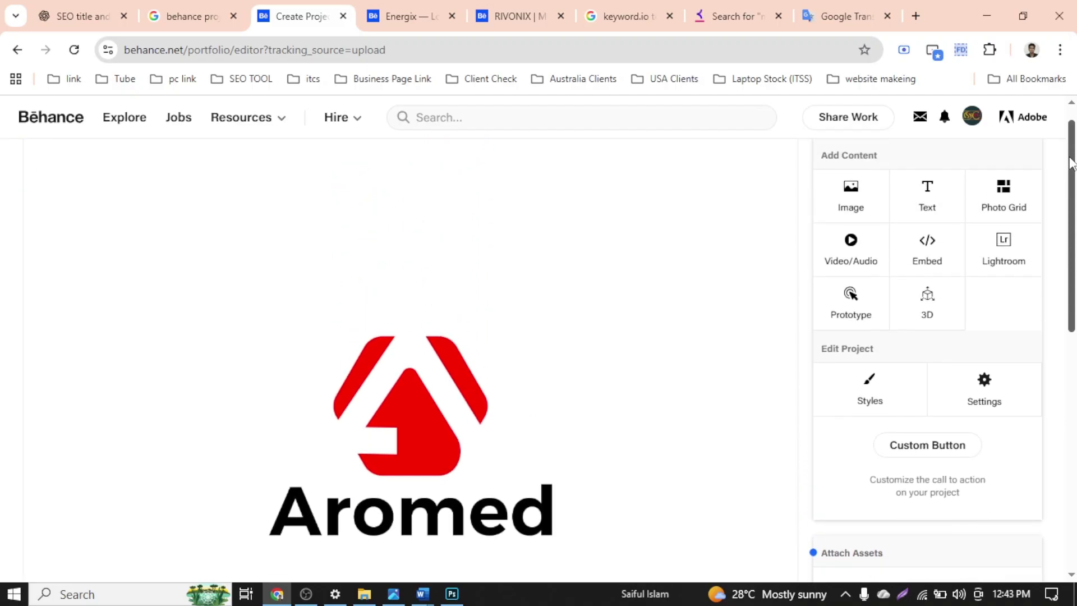
pyautogui.scroll(-4, 1068, 273)
pyautogui.scroll(4, 1067, 274)
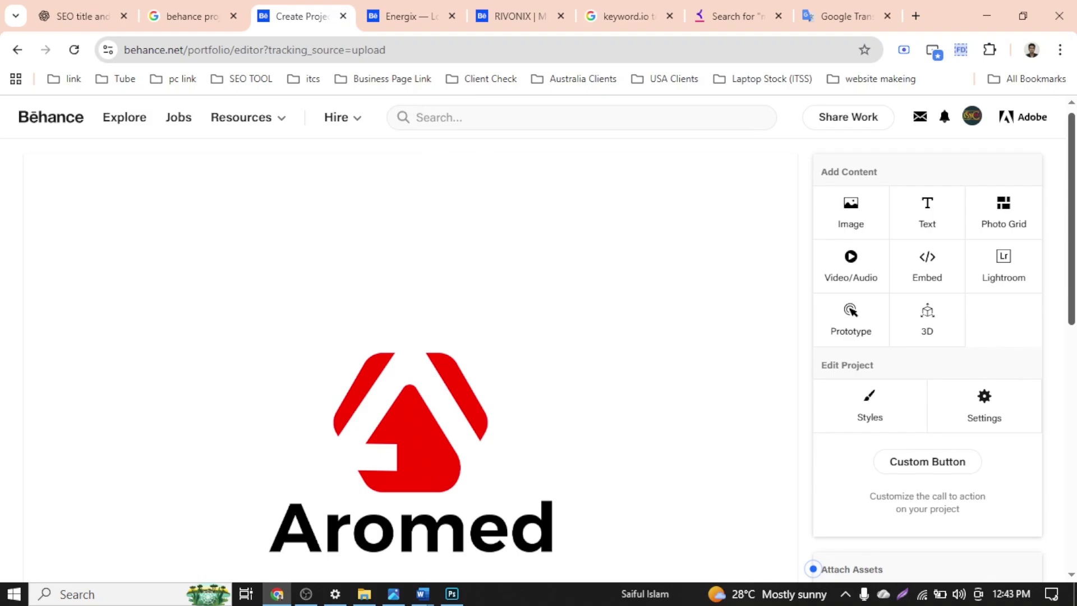
pyautogui.scroll(-3, 1072, 130)
pyautogui.scroll(4, 1073, 130)
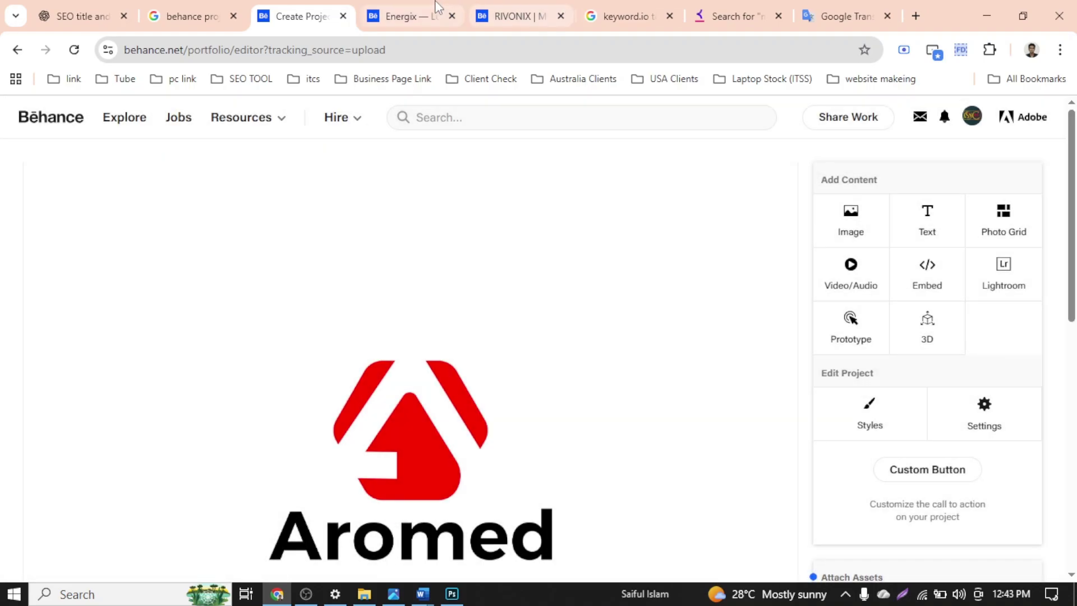
# Examine the Energix and RIVONIX reference projects for how their images and title text are arranged
pyautogui.click(418, 16)
pyautogui.scroll(5, 458, 324)
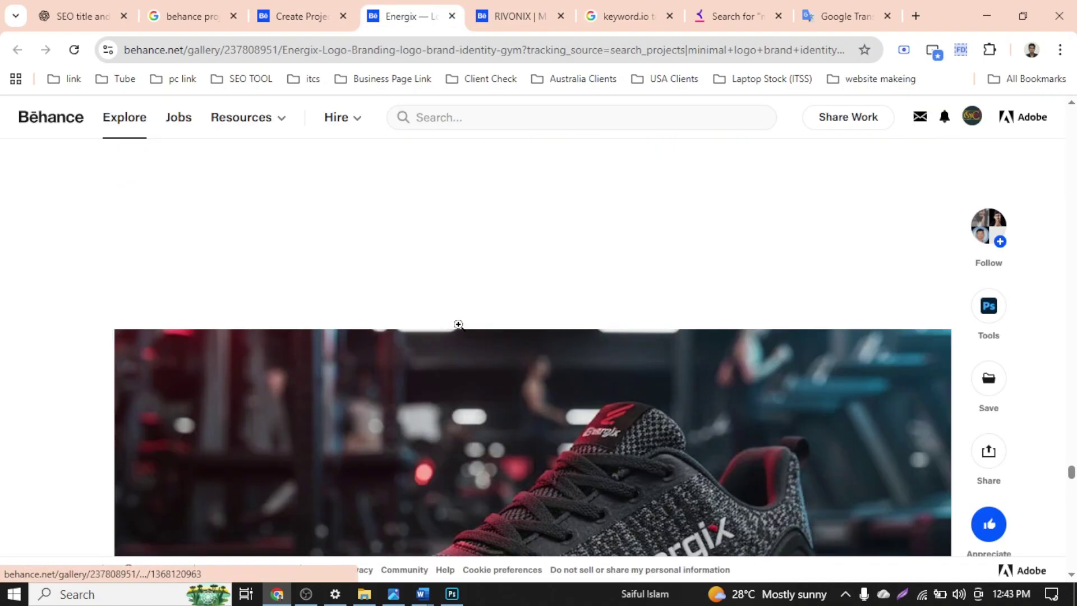
pyautogui.scroll(5, 459, 324)
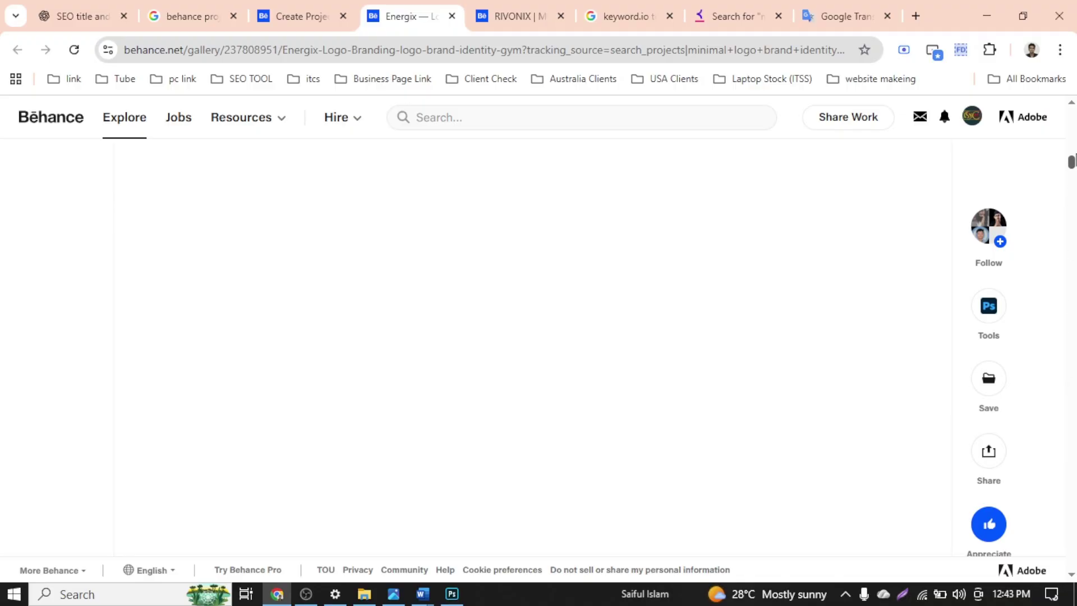
pyautogui.scroll(3, 664, 314)
pyautogui.scroll(-8, 664, 315)
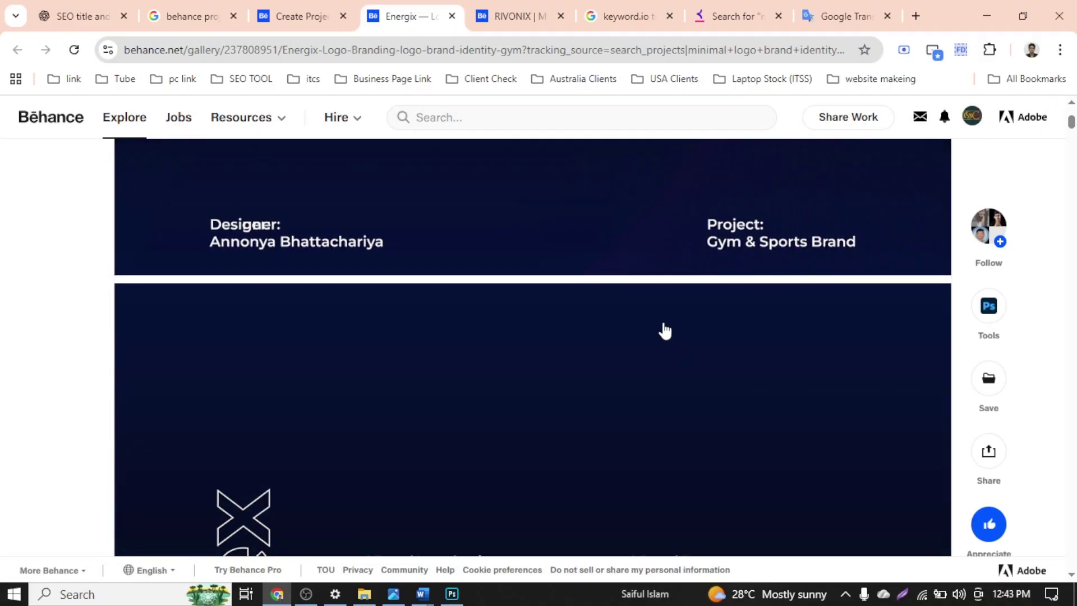
pyautogui.scroll(6, 664, 324)
pyautogui.scroll(-5, 663, 324)
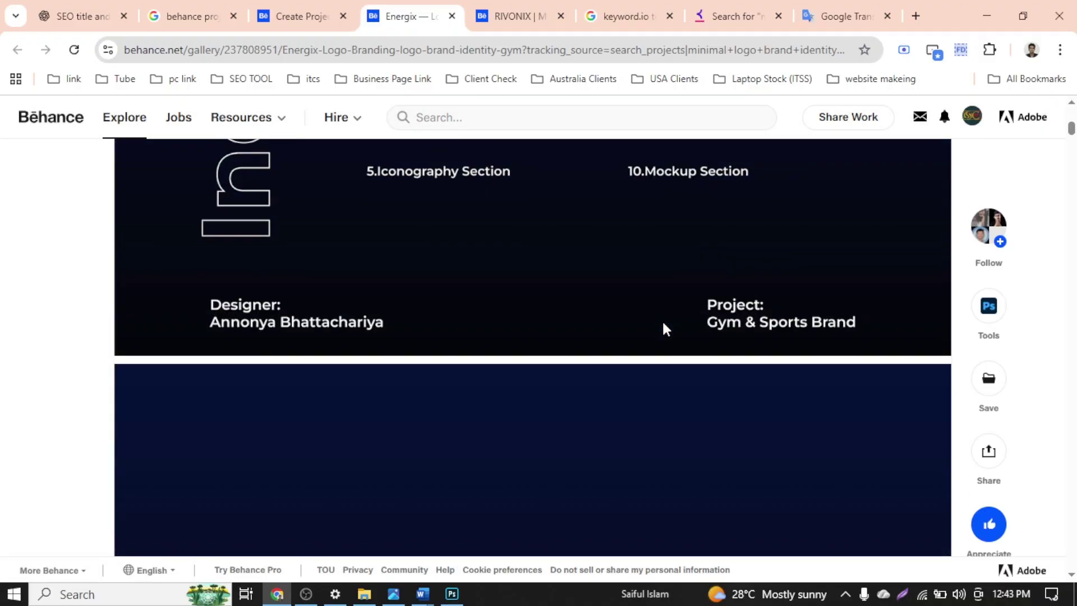
pyautogui.click(512, 16)
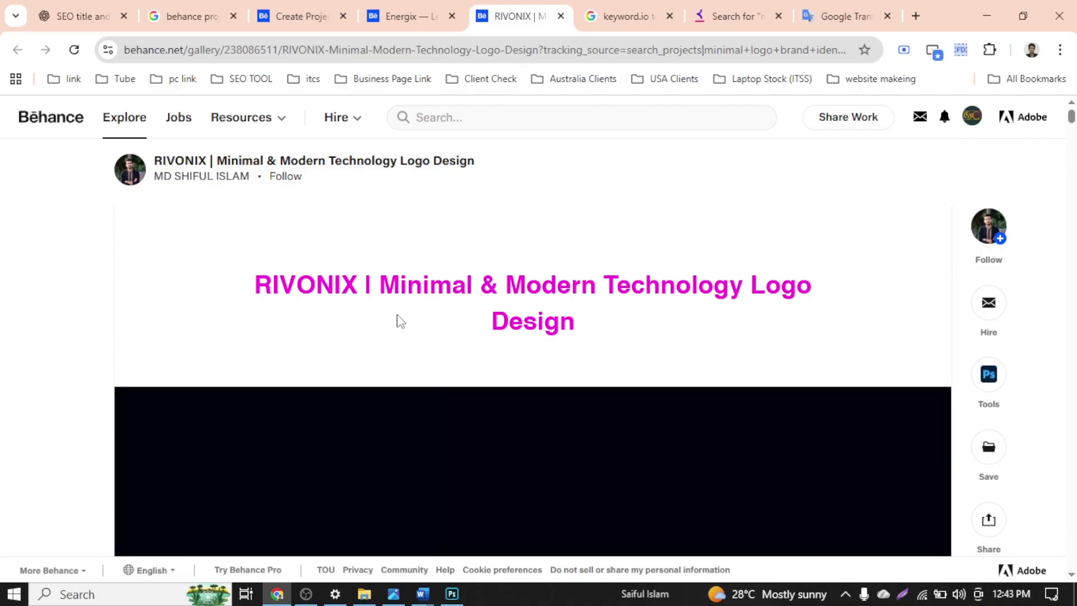
# Return to the project being created and insert an empty text block below the Aromed logo image
pyautogui.click(321, 14)
pyautogui.scroll(-5, 470, 318)
pyautogui.scroll(-4, 344, 395)
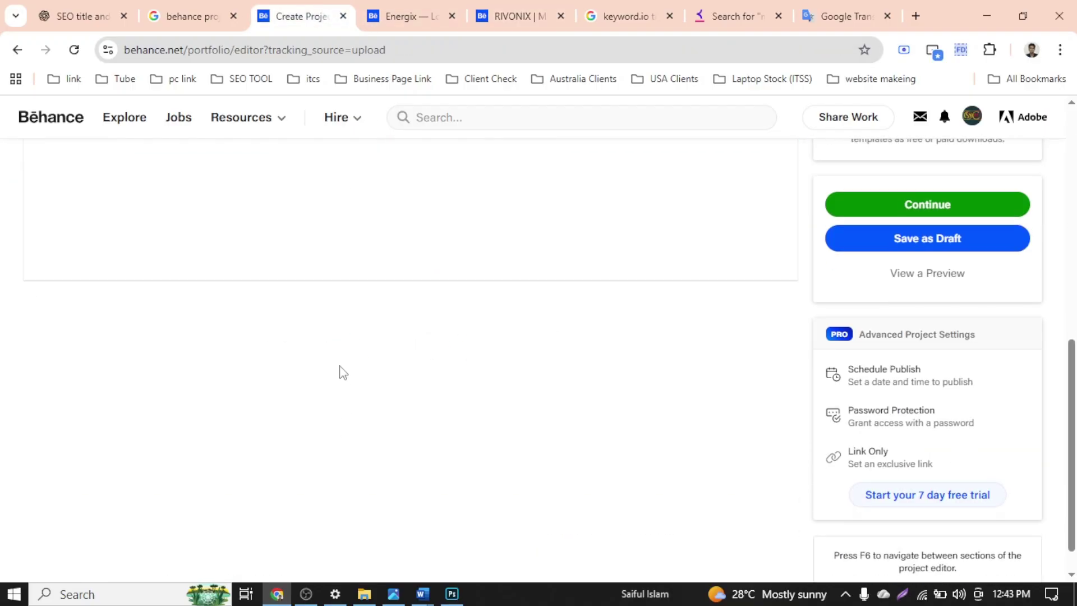
pyautogui.moveTo(598, 266)
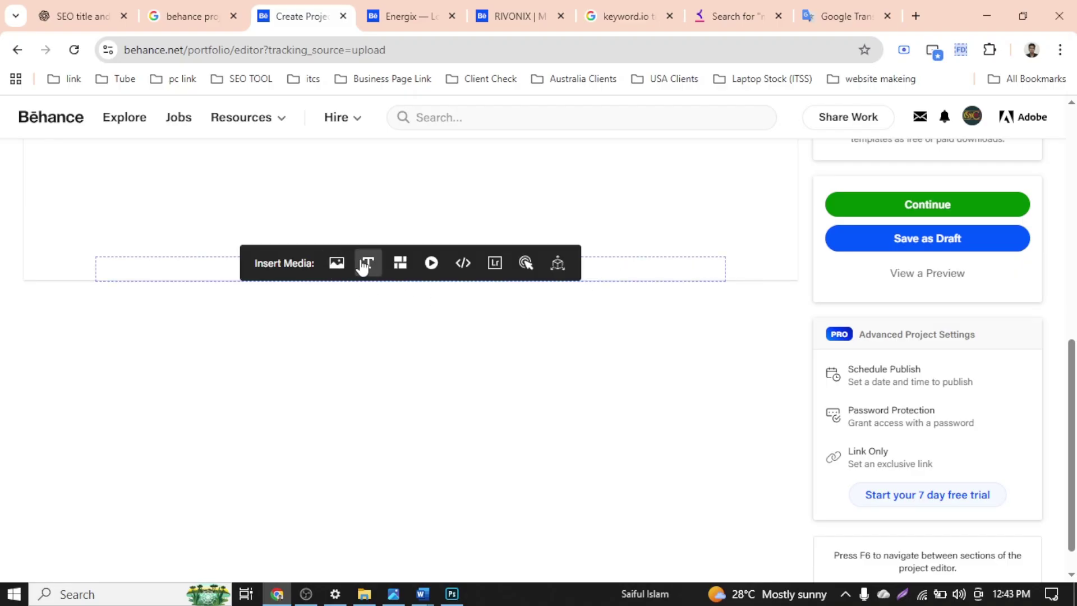
pyautogui.scroll(9, 353, 348)
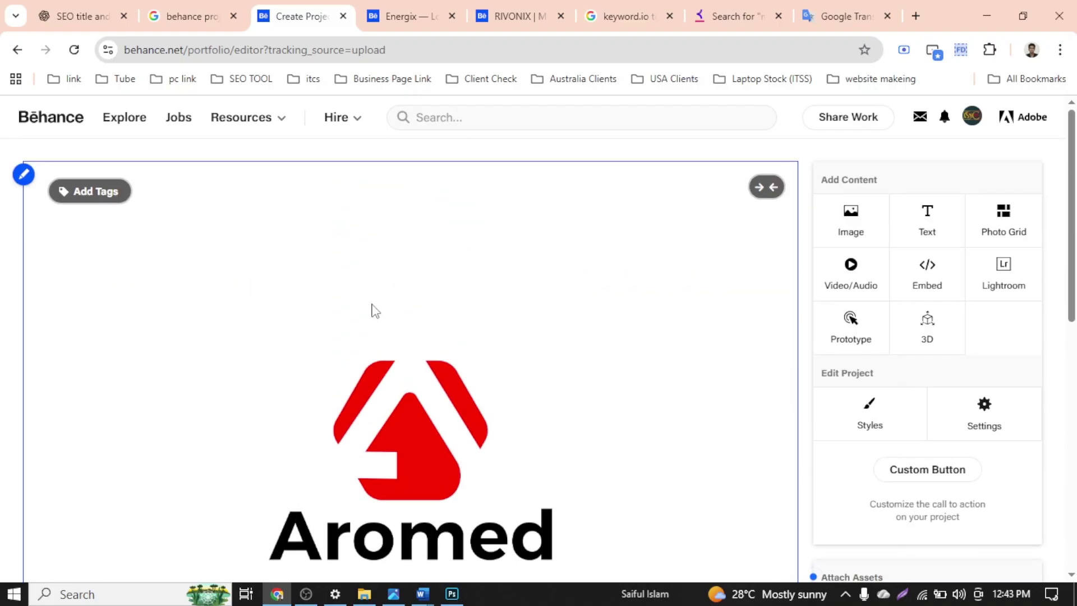
pyautogui.scroll(-5, 373, 308)
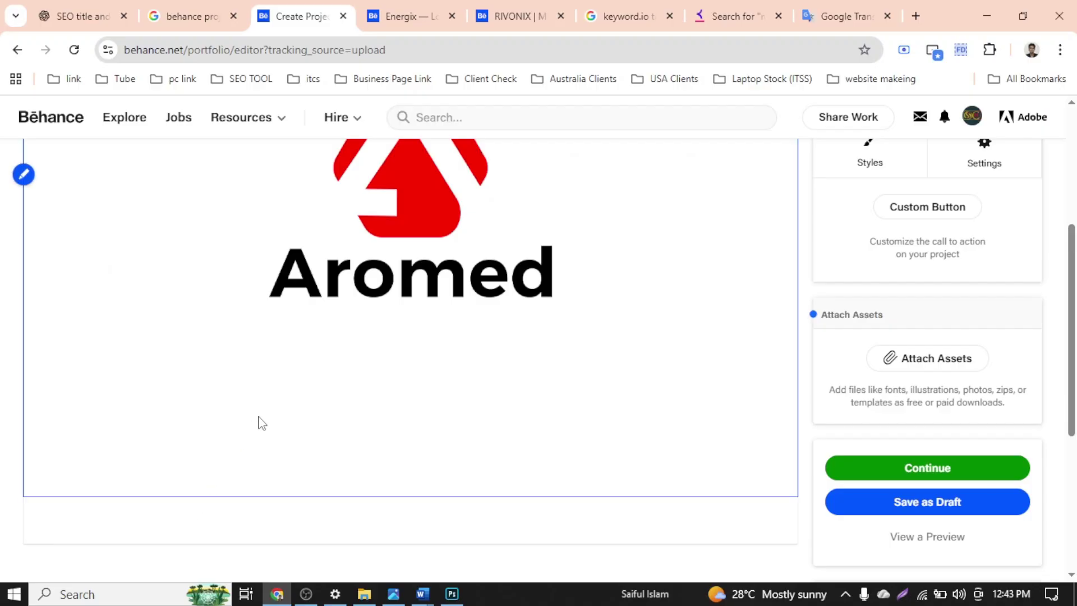
pyautogui.scroll(-5, 298, 359)
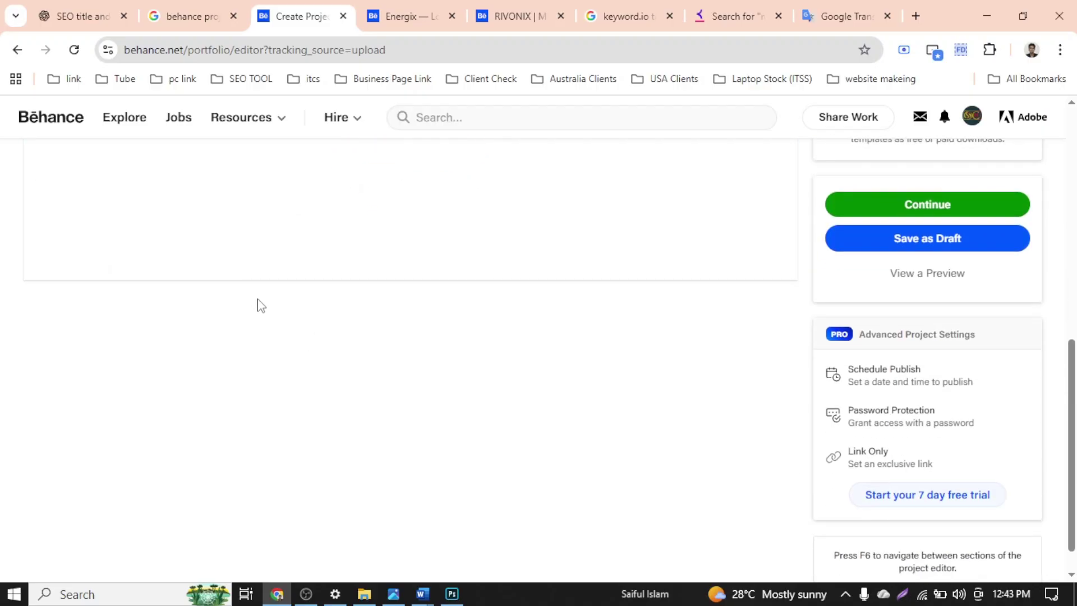
pyautogui.moveTo(366, 267)
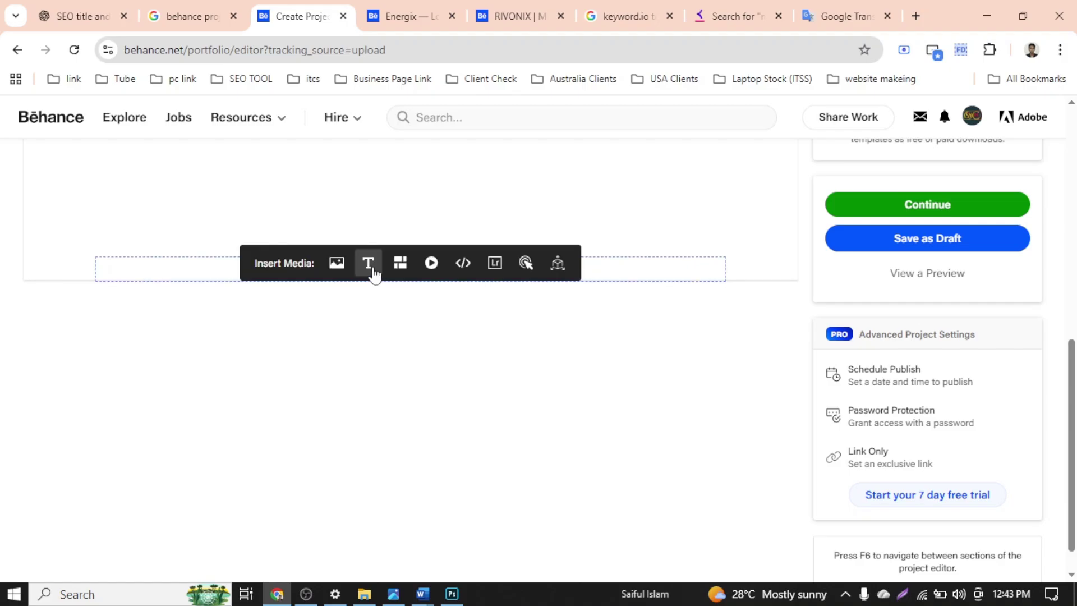
pyautogui.click(373, 269)
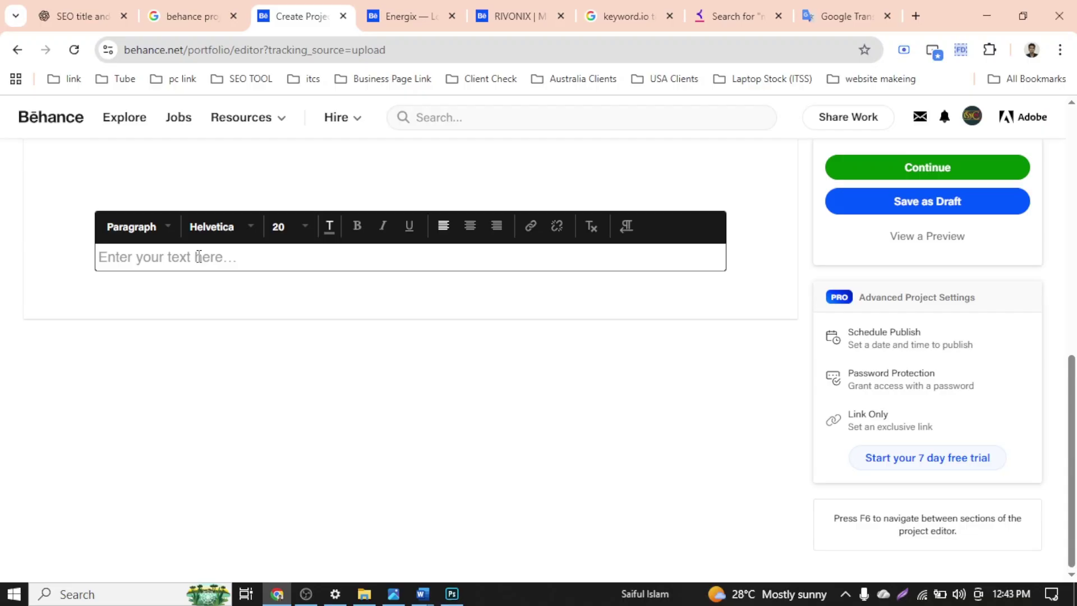
# Copy the first suggested title from ChatGPT and insert "Aromed – Minimal Modern Perfume Brand Logo Design (Brand Identity Project)" as a text block below the Behance project's image
pyautogui.click(91, 15)
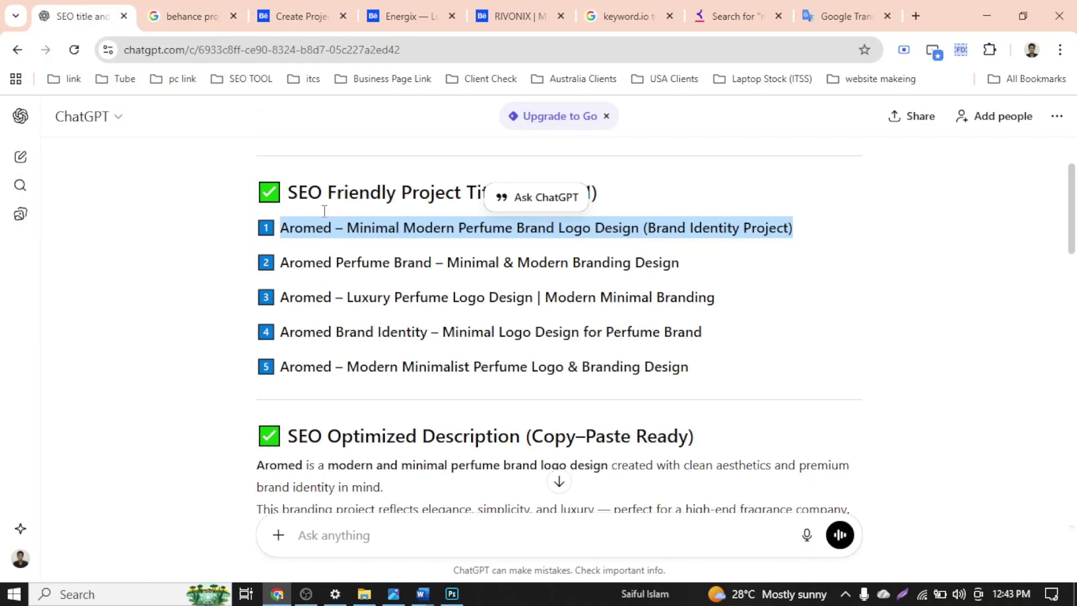
pyautogui.click(321, 9)
pyautogui.moveTo(192, 229)
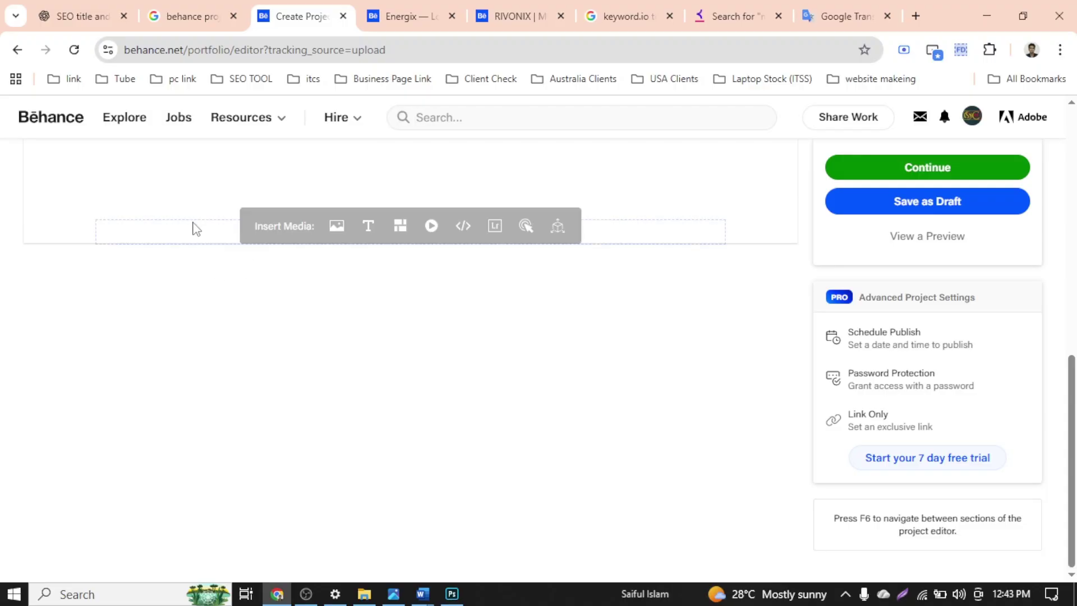
pyautogui.click(368, 226)
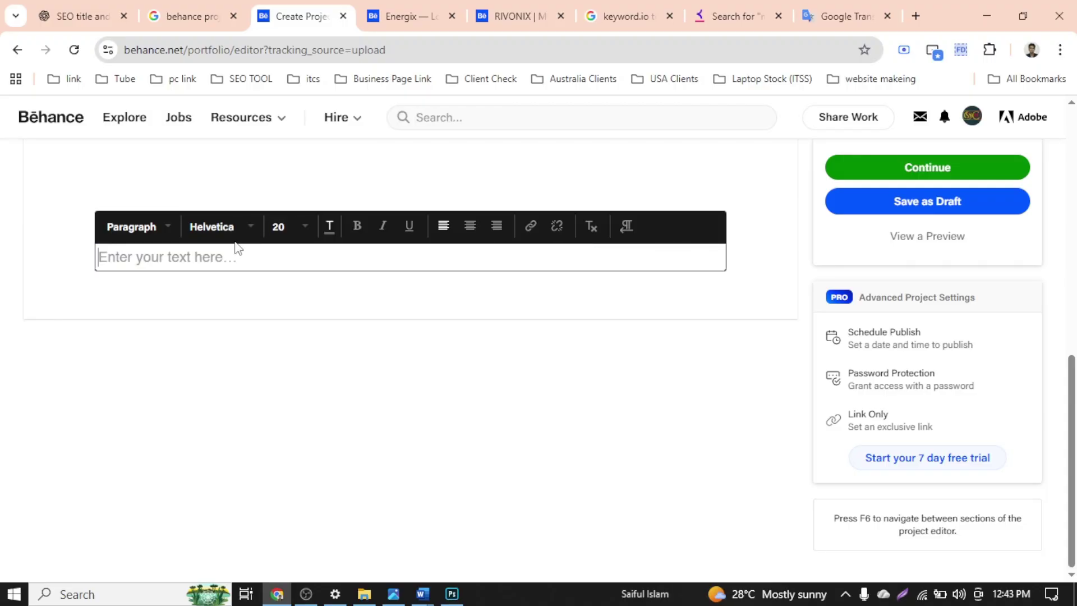
pyautogui.write('Aromed – Minimal Modern Perfume Brand Logo Design (Brand Identity Project)')
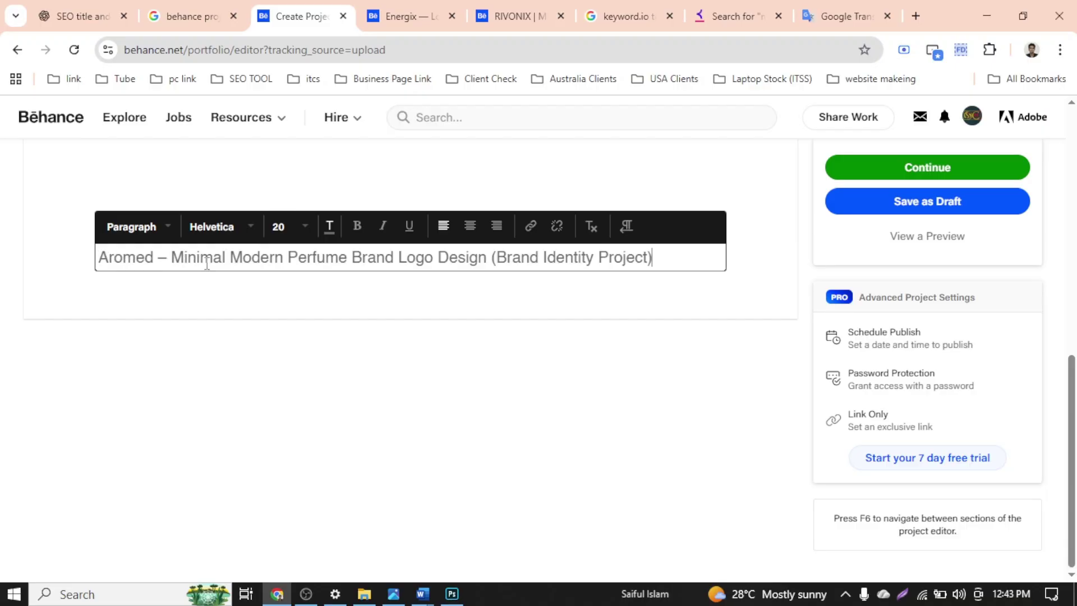
pyautogui.click(561, 286)
pyautogui.moveTo(432, 229)
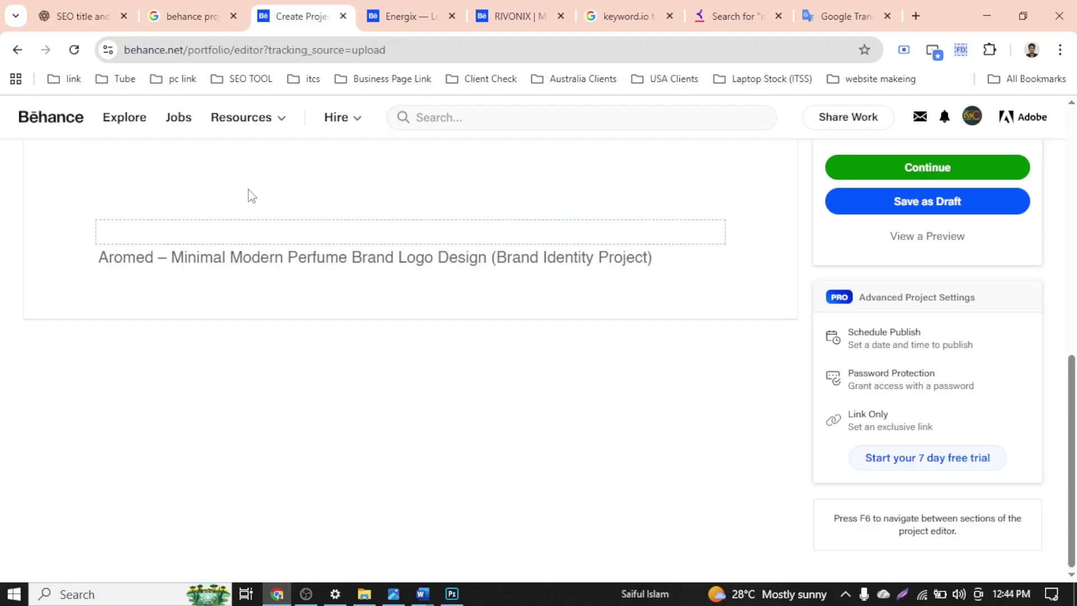
pyautogui.moveTo(242, 255)
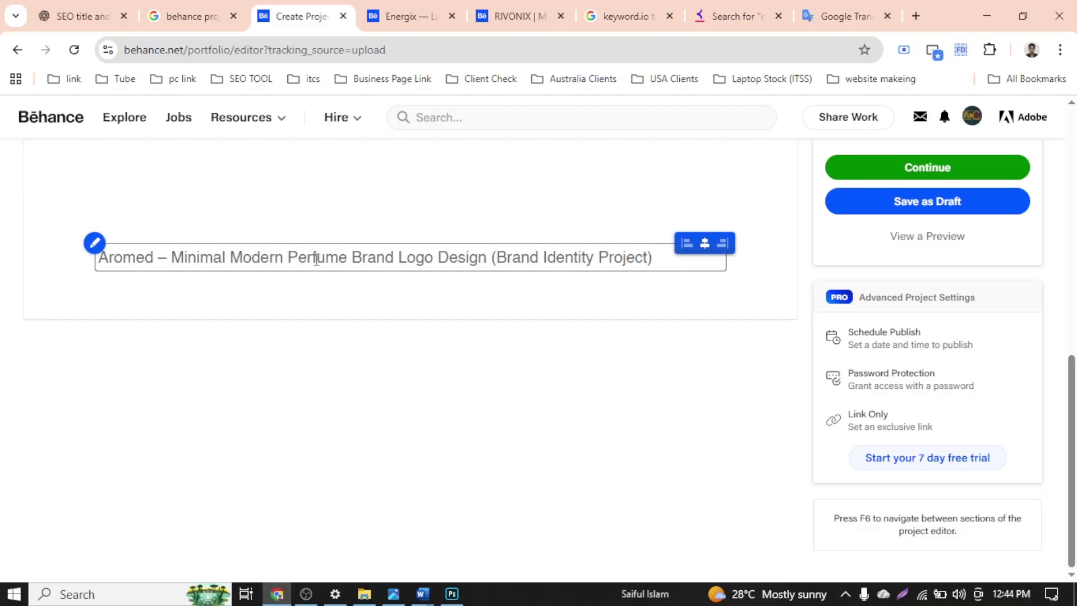
# Set the text colour of the whole Aromed title line to black, 000000
pyautogui.tripleClick(258, 255)
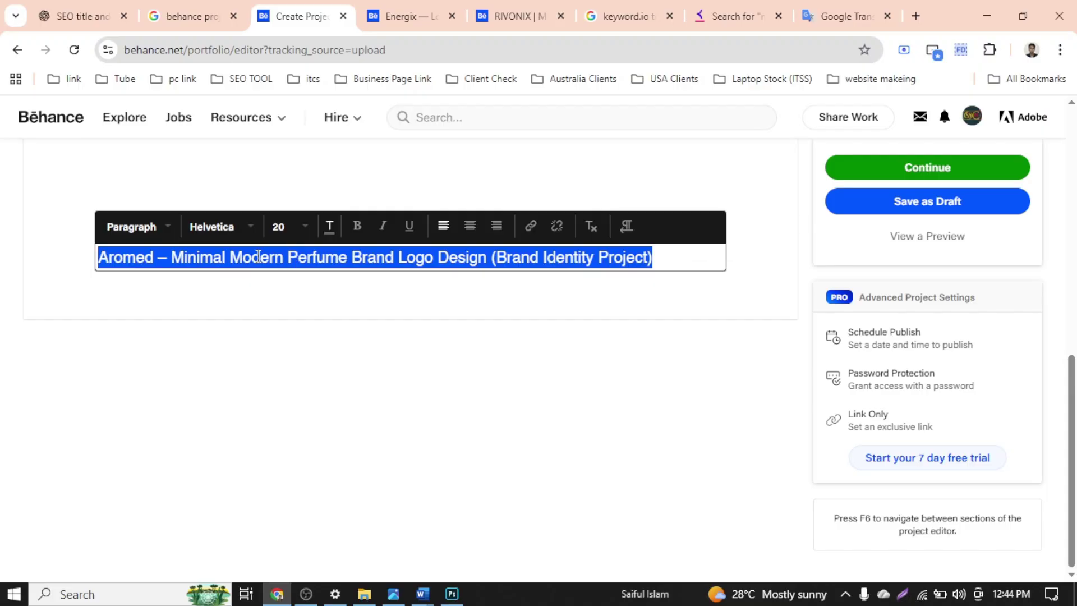
pyautogui.click(768, 291)
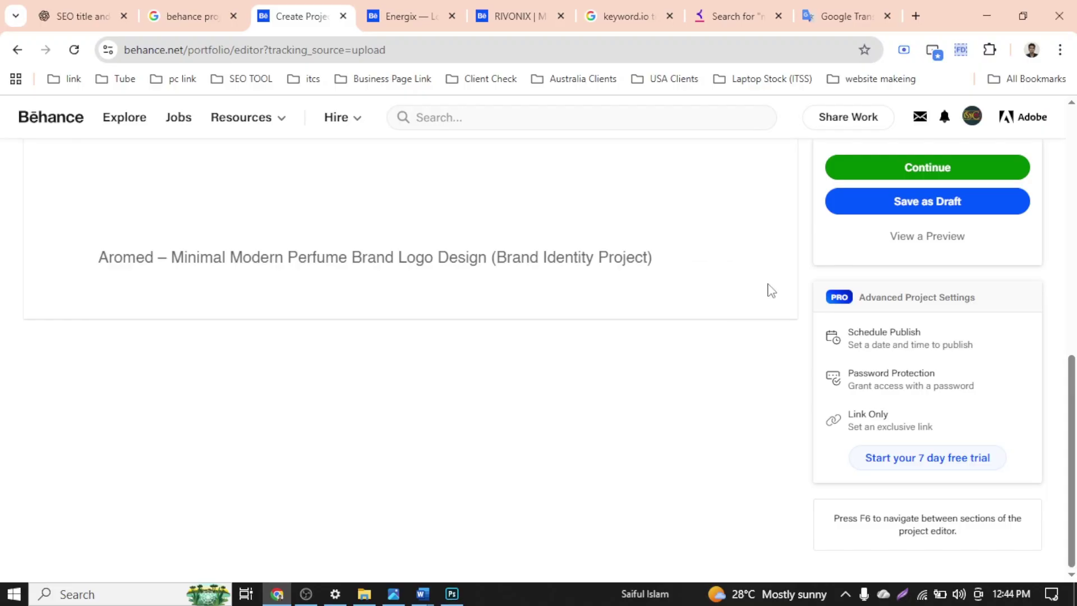
pyautogui.tripleClick(535, 264)
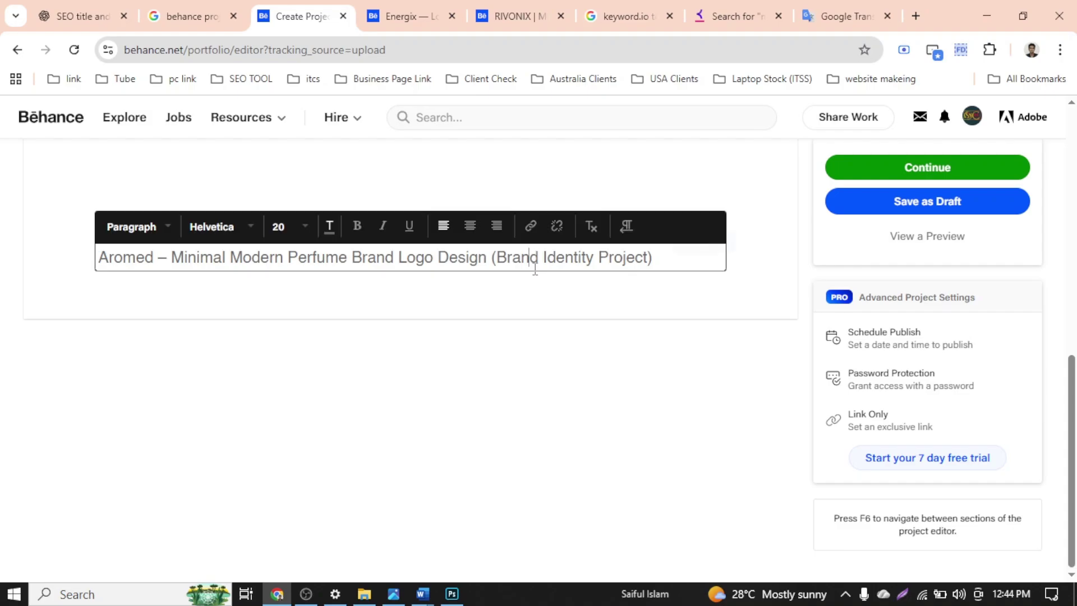
pyautogui.click(330, 235)
pyautogui.moveTo(379, 230); pyautogui.dragTo(378, 262)
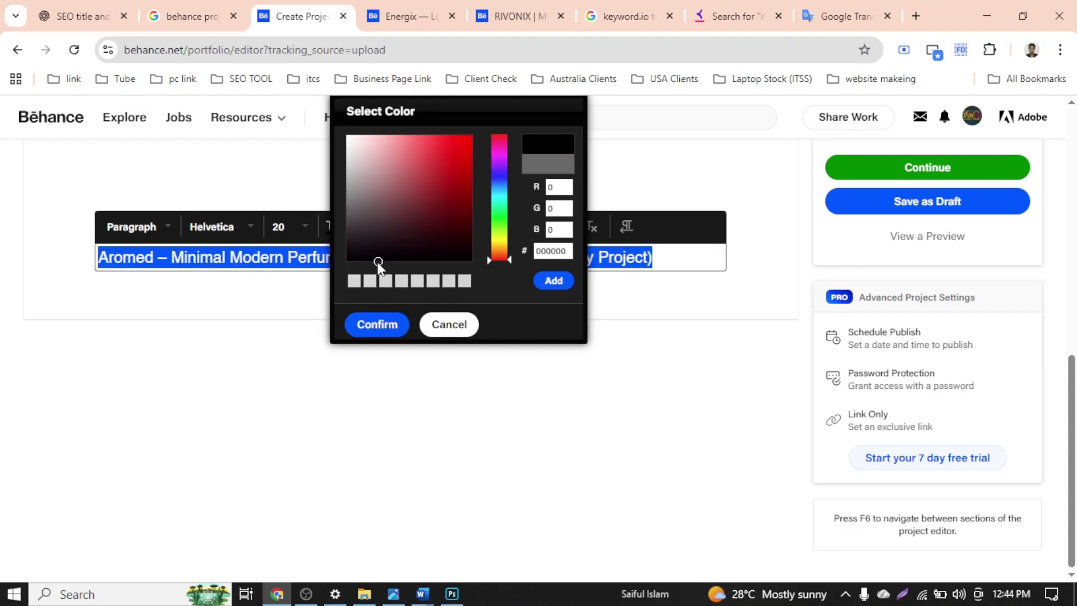
pyautogui.click(380, 331)
pyautogui.press('Left')
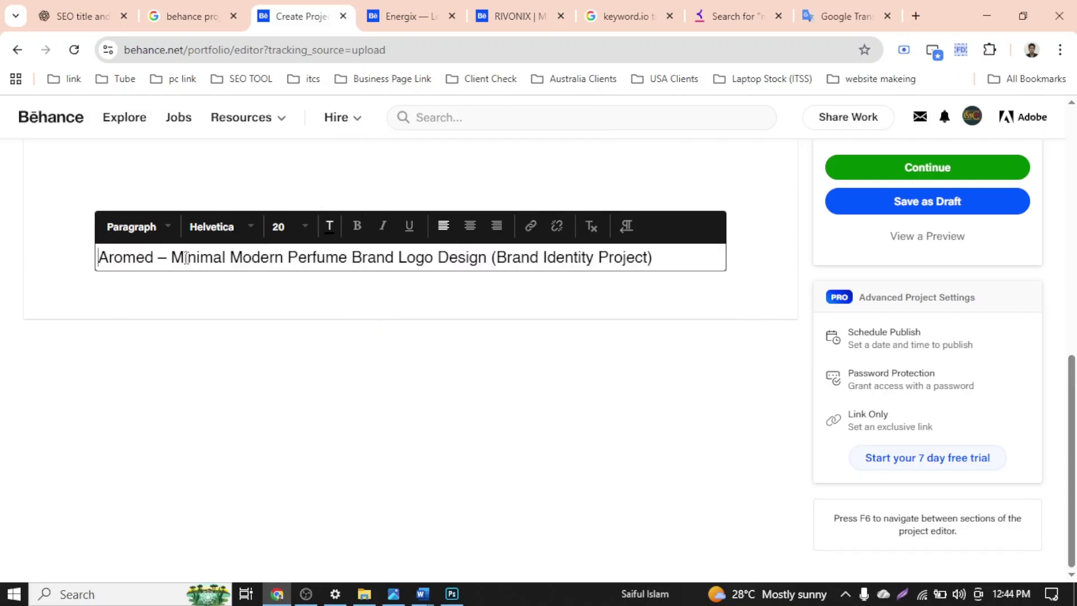
# Make only the word "Aromed" bold in the title text
pyautogui.moveTo(175, 256); pyautogui.dragTo(282, 261)
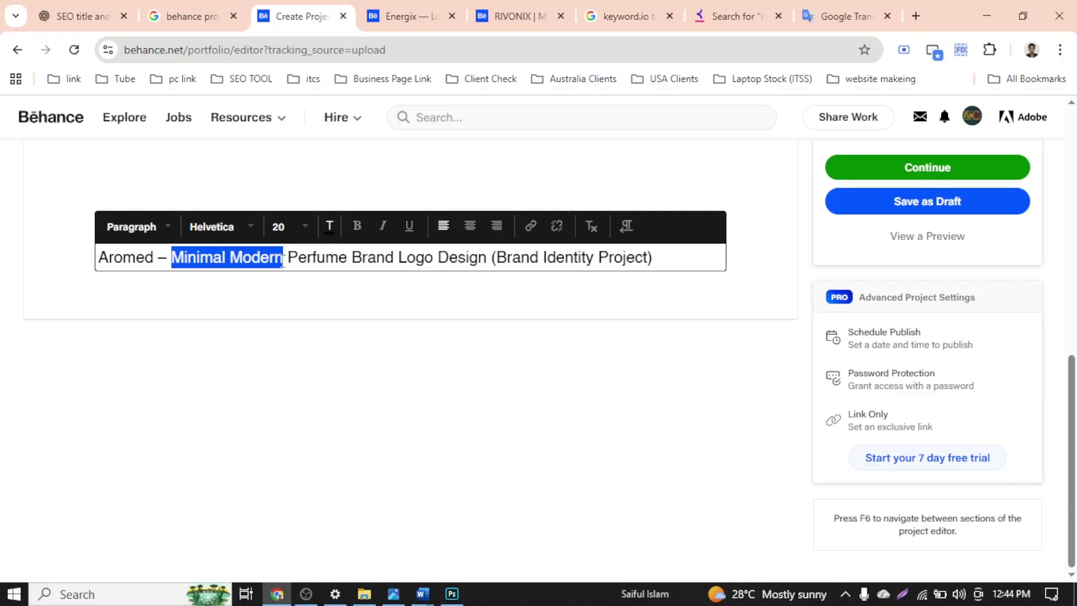
pyautogui.click(132, 260)
pyautogui.moveTo(153, 257); pyautogui.dragTo(103, 257)
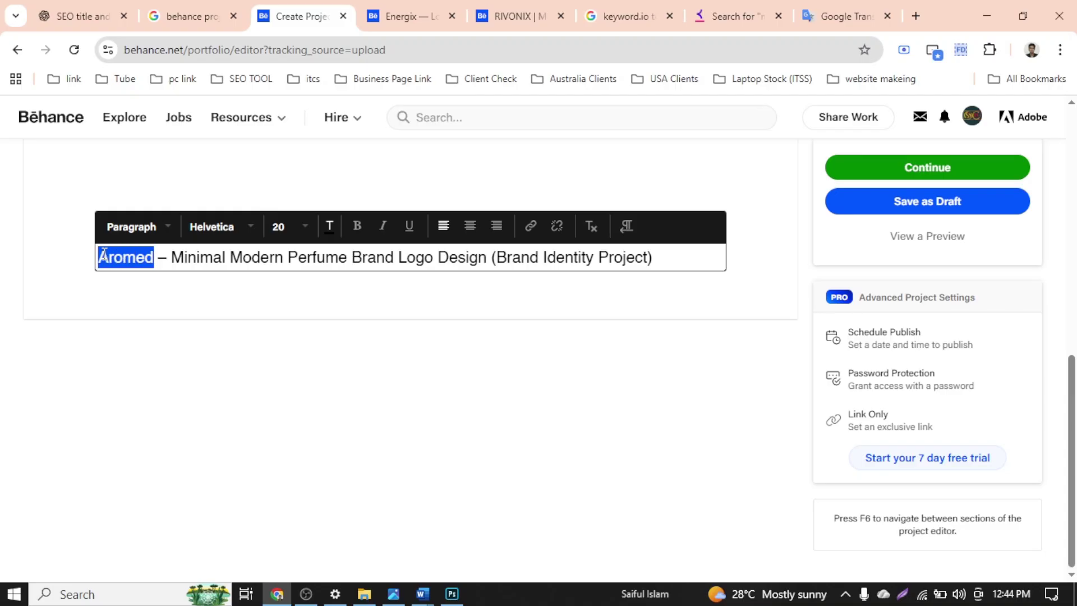
pyautogui.click(358, 227)
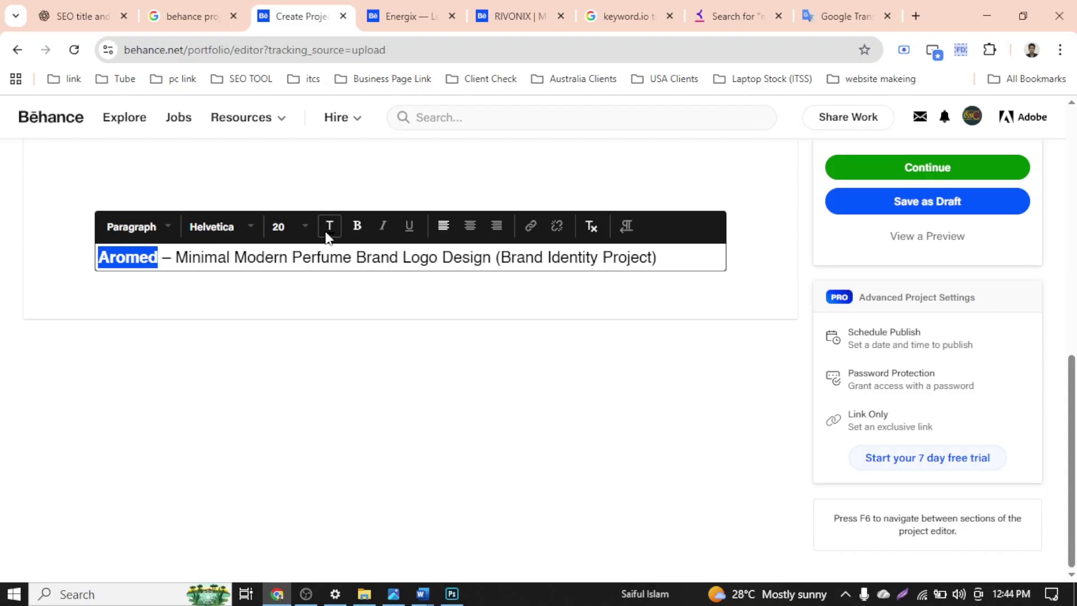
pyautogui.click(161, 260)
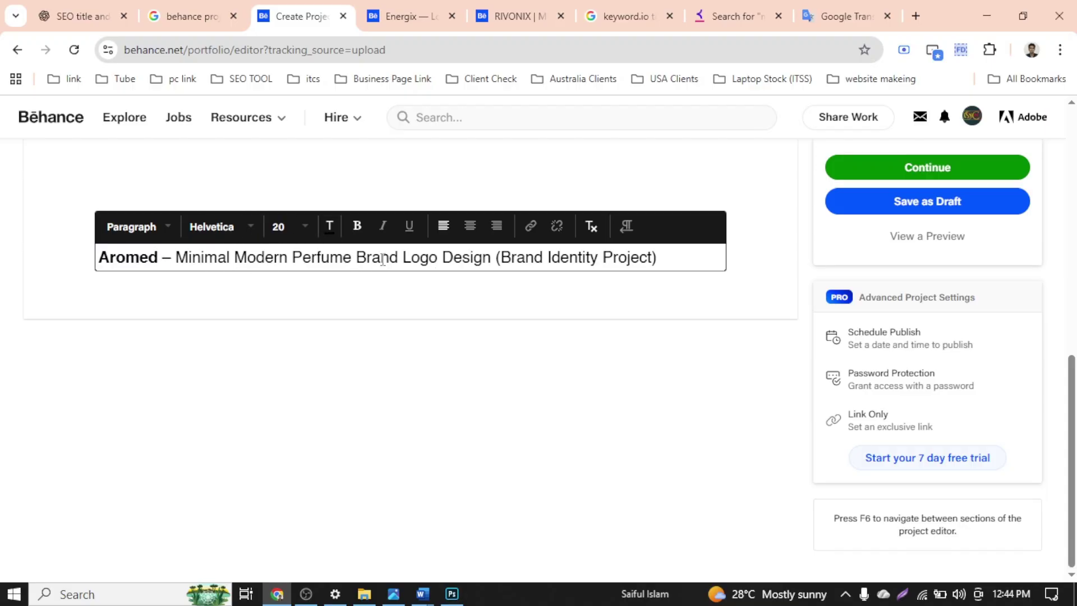
# Check how the Energix and RIVONIX reference projects lay out their title text
pyautogui.moveTo(359, 256); pyautogui.dragTo(495, 261)
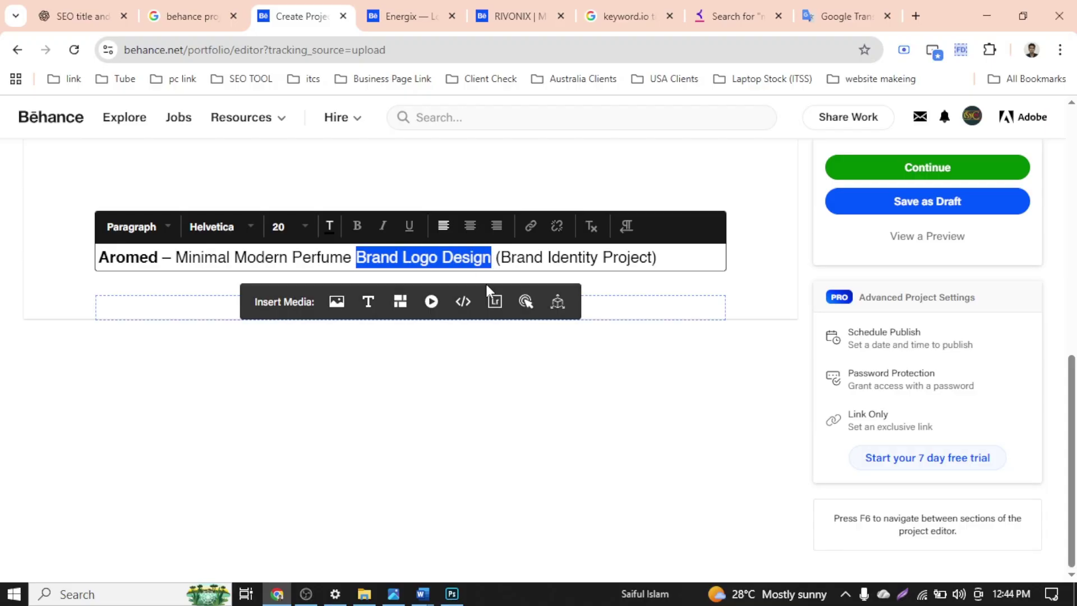
pyautogui.click(679, 258)
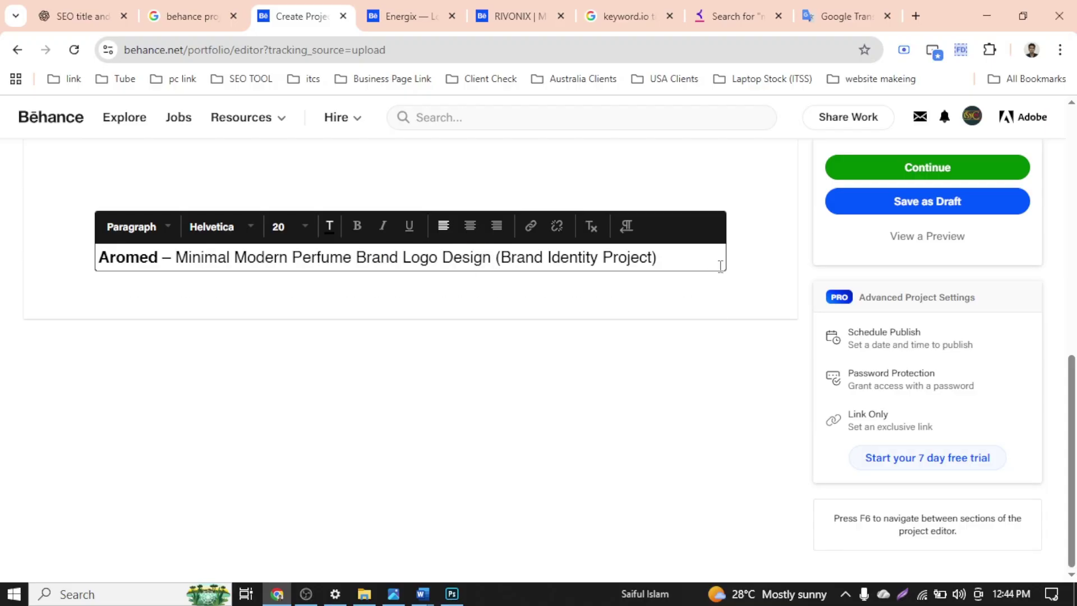
pyautogui.click(426, 13)
pyautogui.click(537, 12)
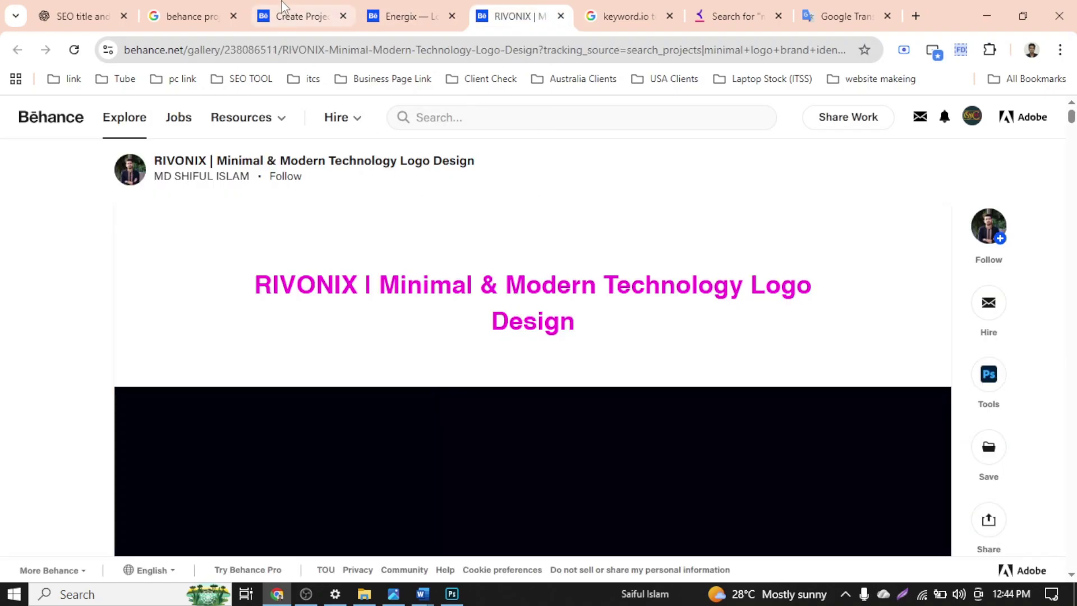
# Return to the project being created and break the title onto a second line before "Logo Design"
pyautogui.click(297, 15)
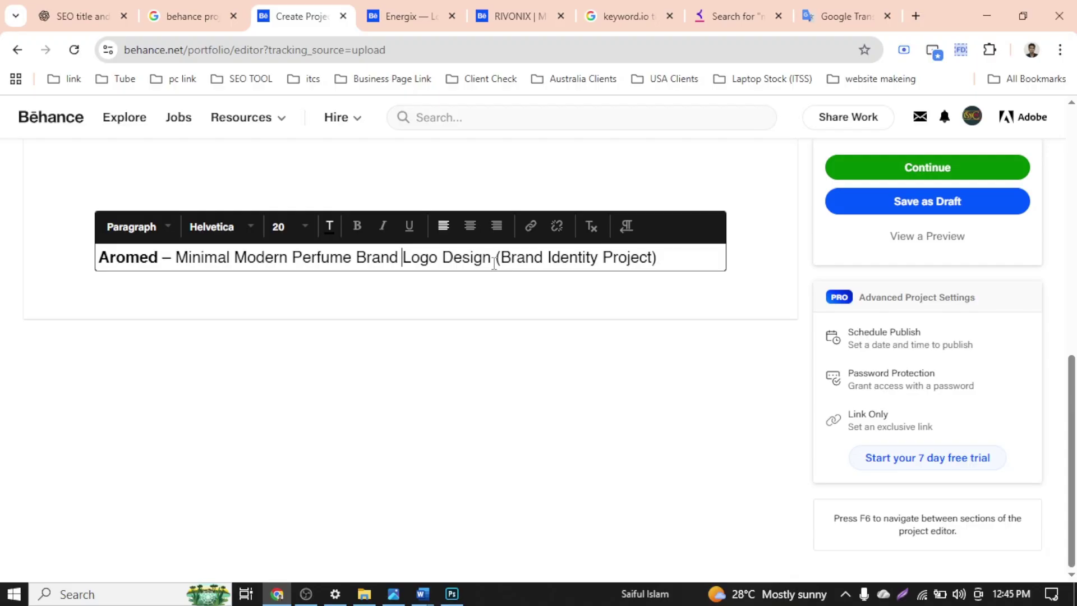
pyautogui.press('BackSpace')
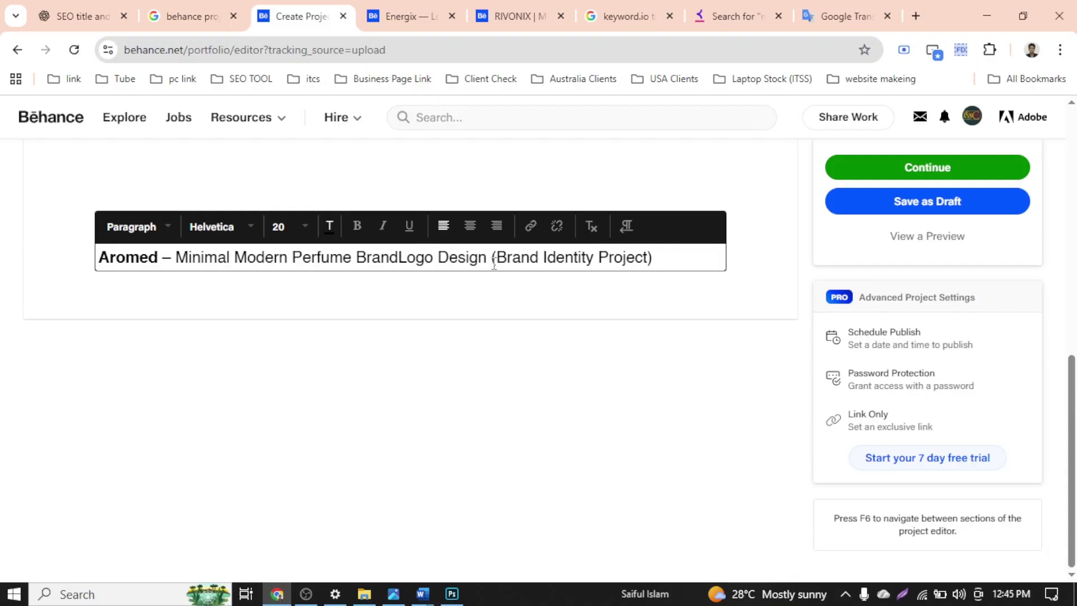
pyautogui.hotkey('shift', 'Return')
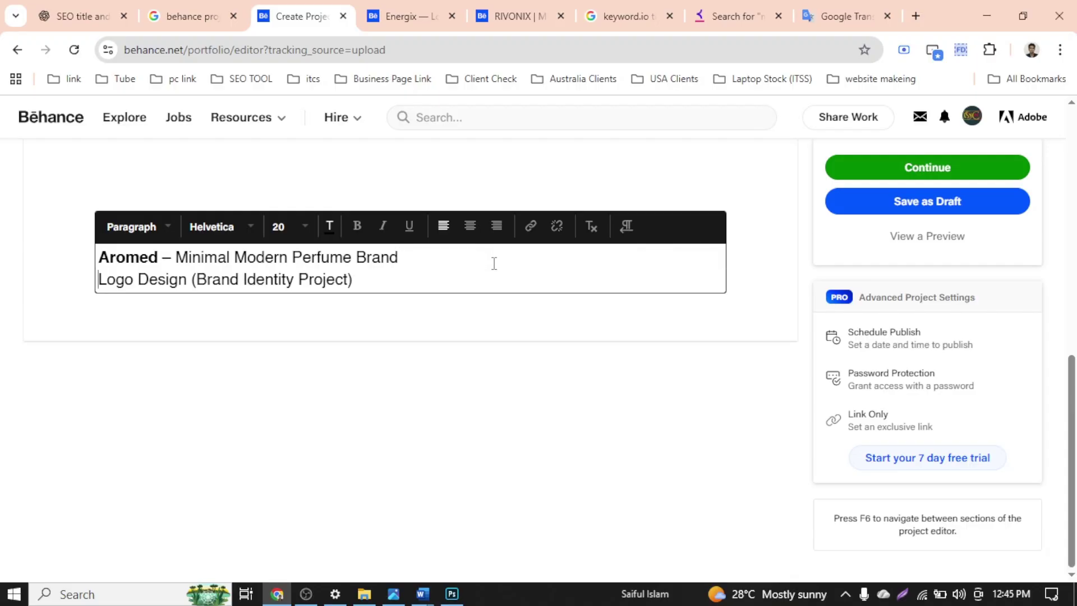
# Set the font size of both title lines to 36
pyautogui.moveTo(402, 284); pyautogui.dragTo(89, 270)
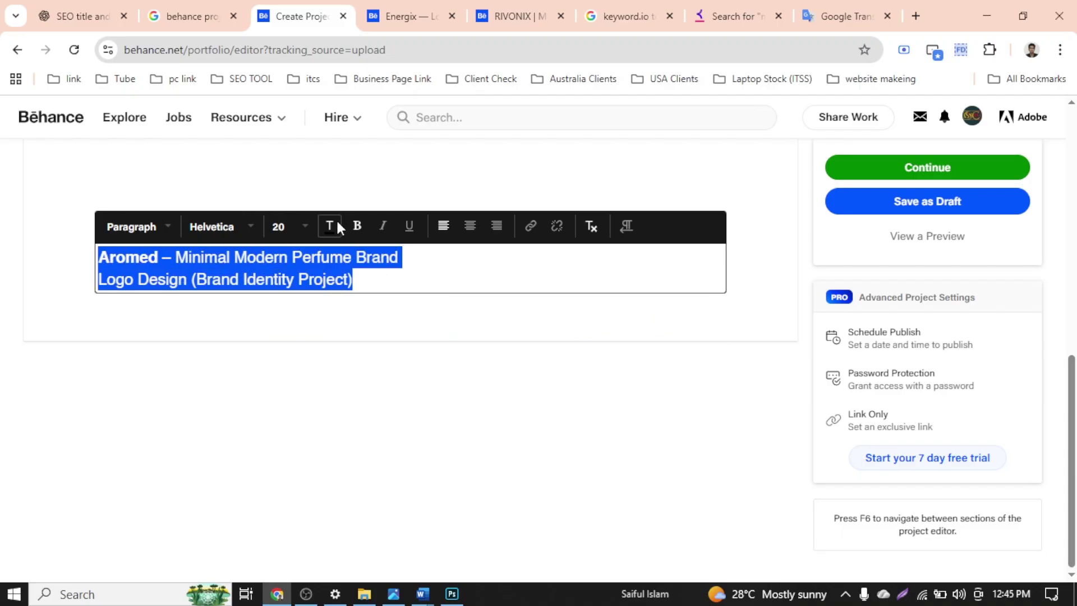
pyautogui.click(308, 230)
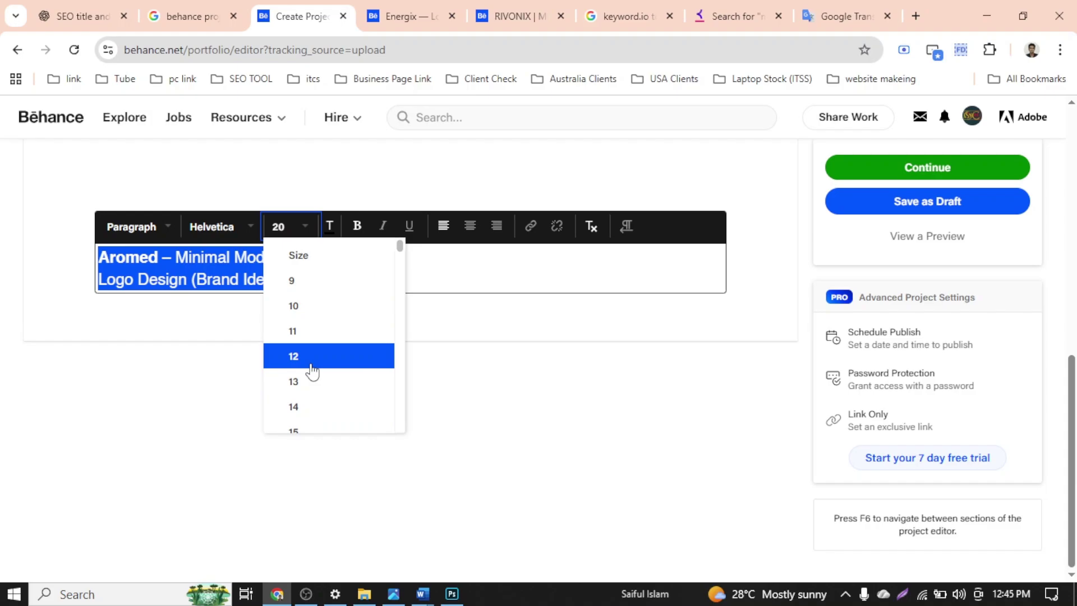
pyautogui.scroll(-6, 312, 370)
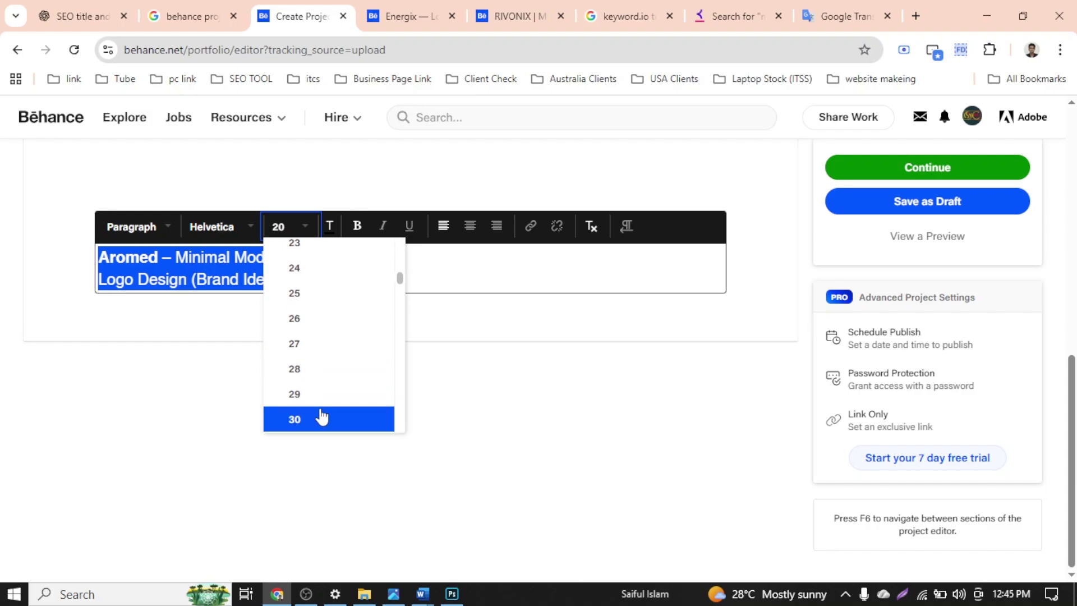
pyautogui.click(322, 418)
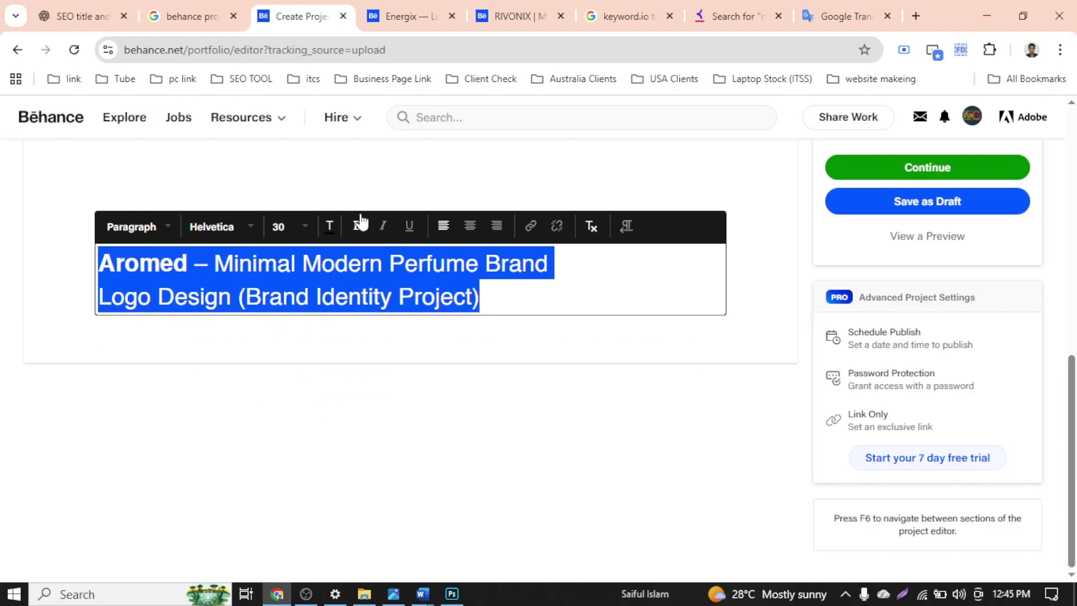
pyautogui.click(318, 234)
pyautogui.scroll(-3, 312, 393)
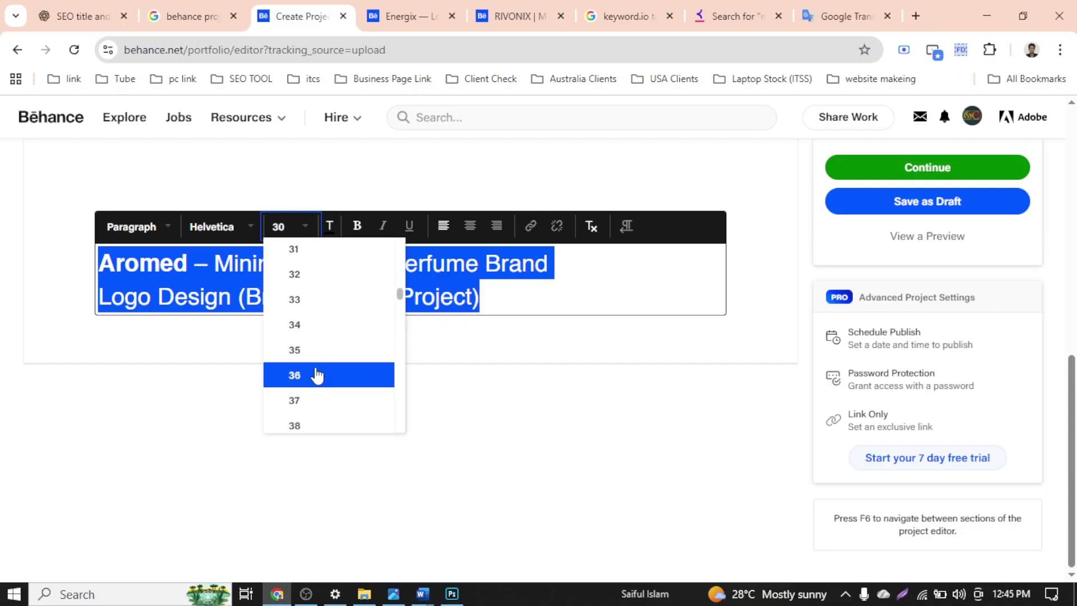
pyautogui.click(317, 376)
pyautogui.click(559, 305)
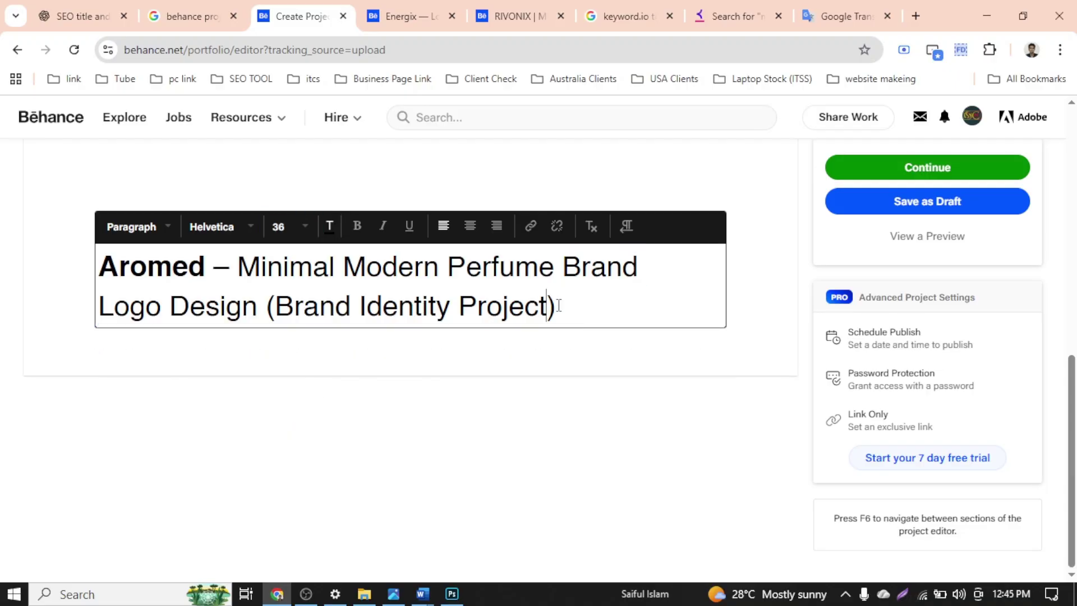
# Centre-align the two-line Aromed title
pyautogui.moveTo(640, 273); pyautogui.dragTo(502, 269)
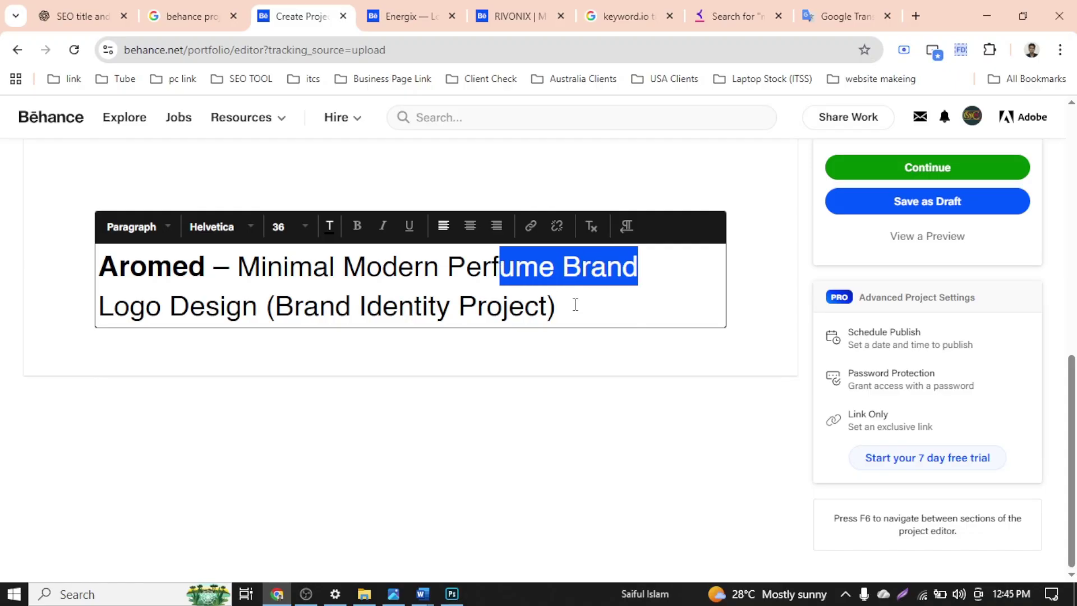
pyautogui.click(576, 305)
pyautogui.tripleClick(552, 298)
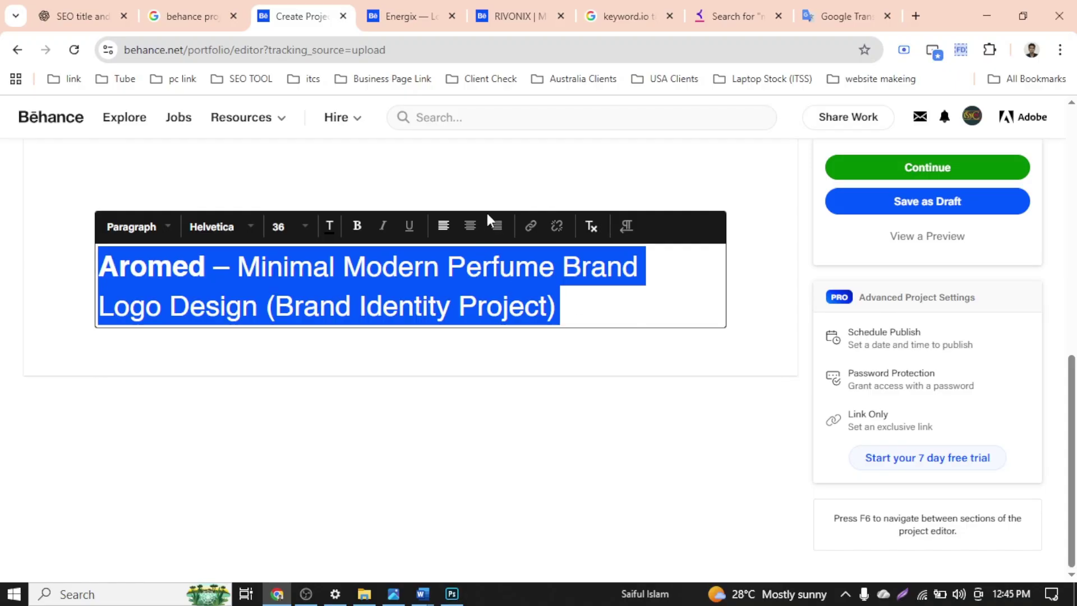
pyautogui.click(471, 226)
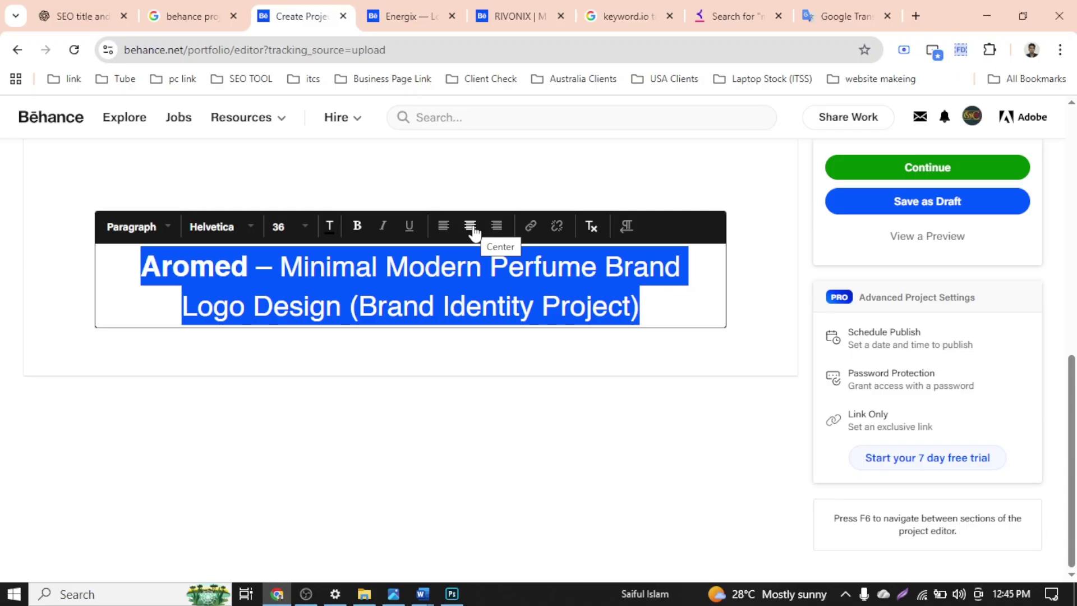
# Change the font of the entire title to Arial Black
pyautogui.click(243, 233)
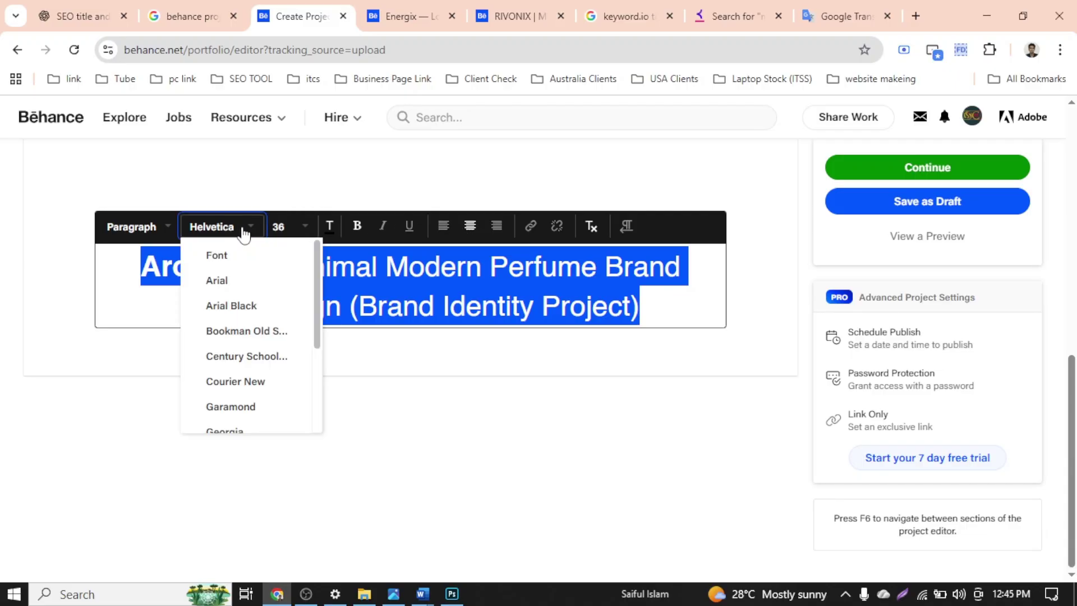
pyautogui.click(248, 306)
pyautogui.click(455, 290)
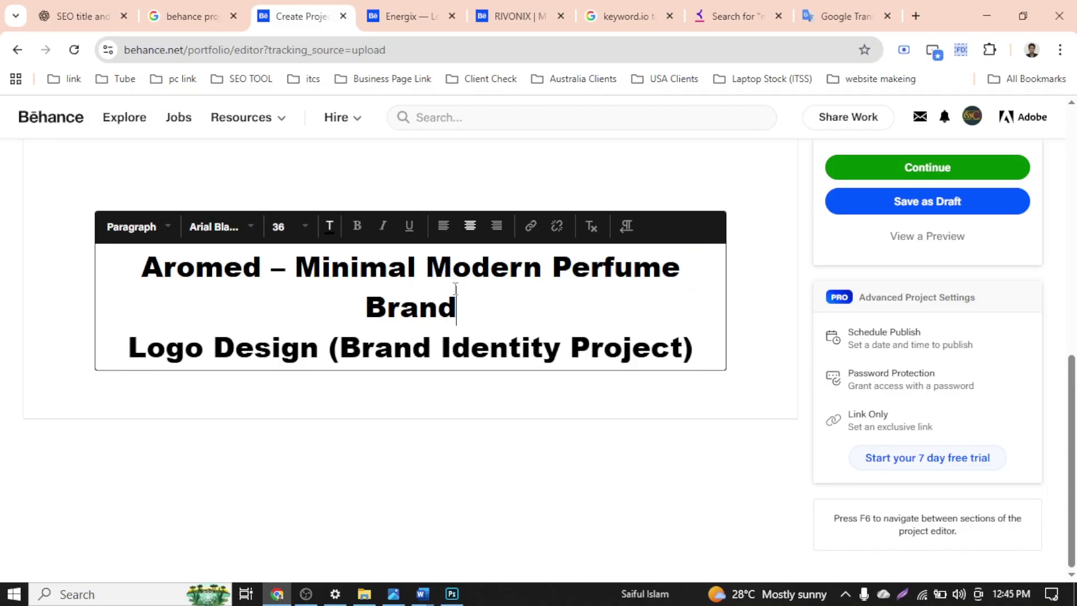
# Change the font of the line "Logo Design (Brand Identity Project)" to Arial
pyautogui.moveTo(121, 343); pyautogui.dragTo(743, 344)
pyautogui.click(230, 244)
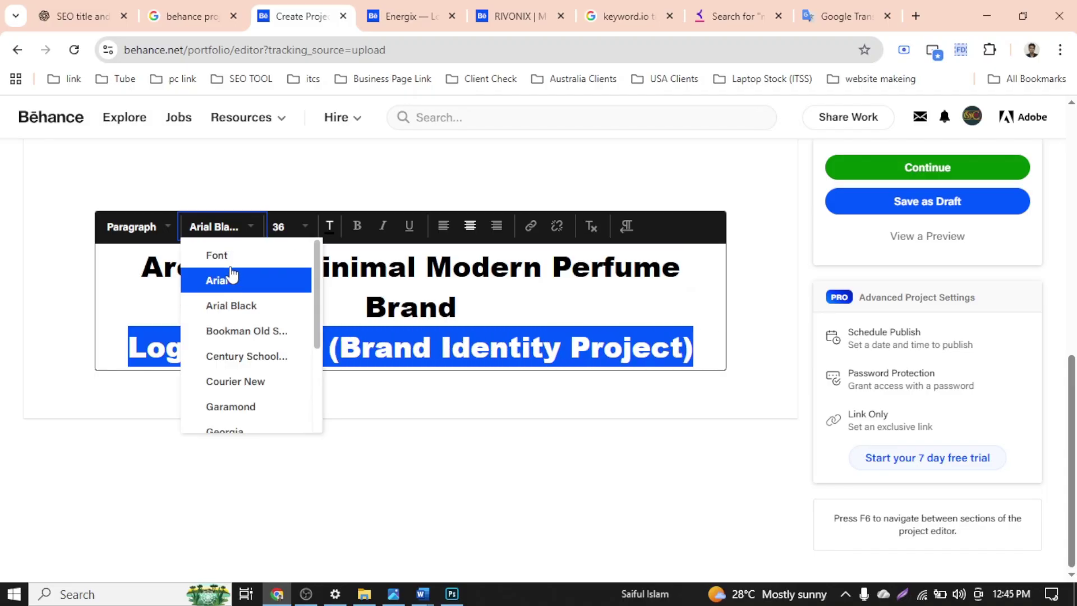
pyautogui.click(235, 278)
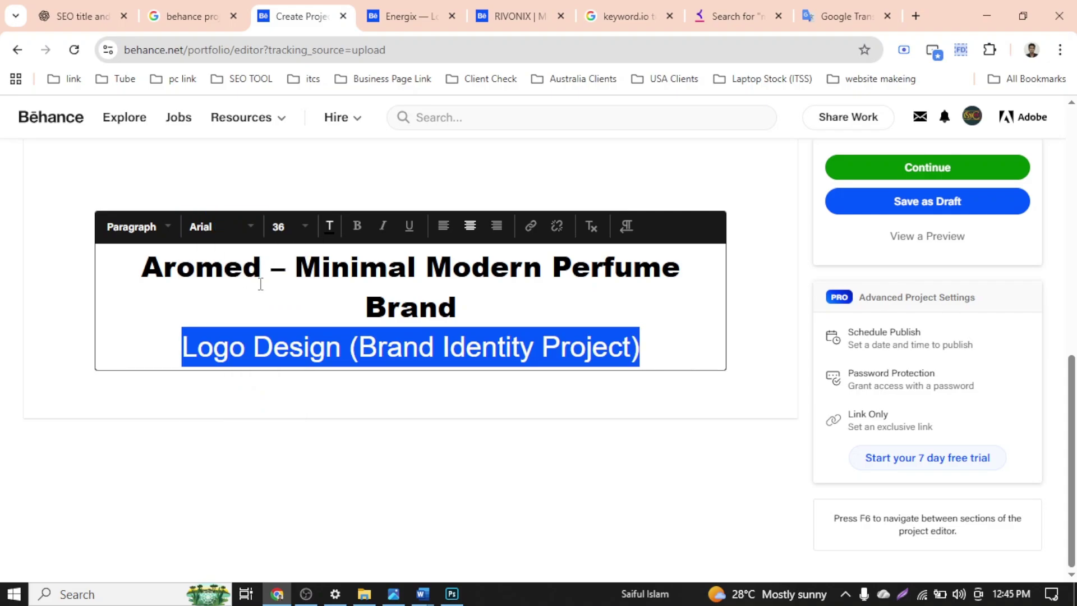
pyautogui.click(502, 299)
pyautogui.click(404, 347)
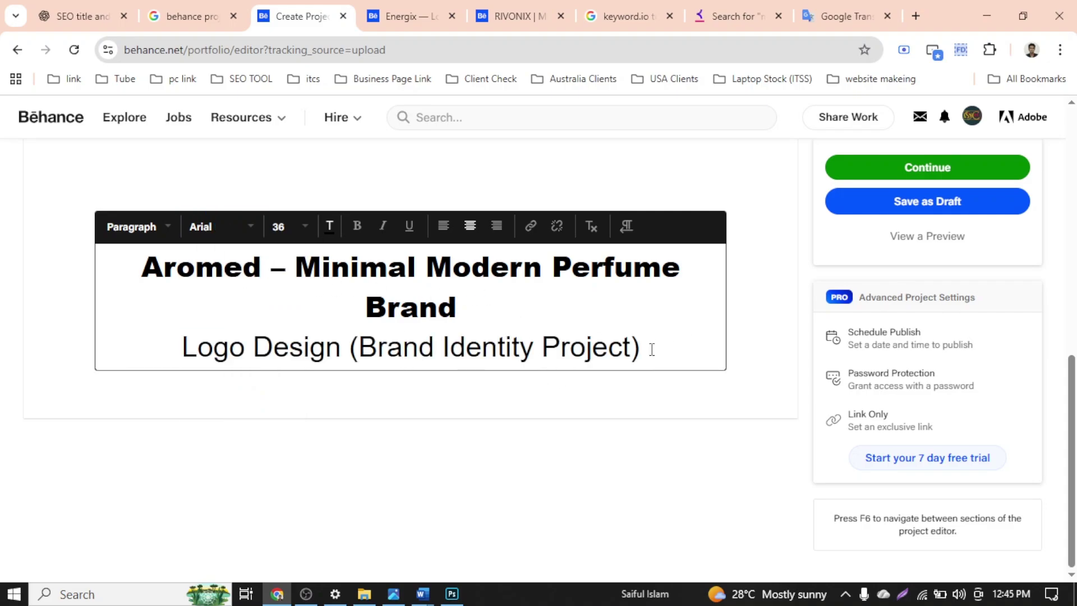
# Set the font size of the line "Aromed – Minimal Modern Perfume Brand" to 31
pyautogui.moveTo(457, 307); pyautogui.dragTo(139, 267)
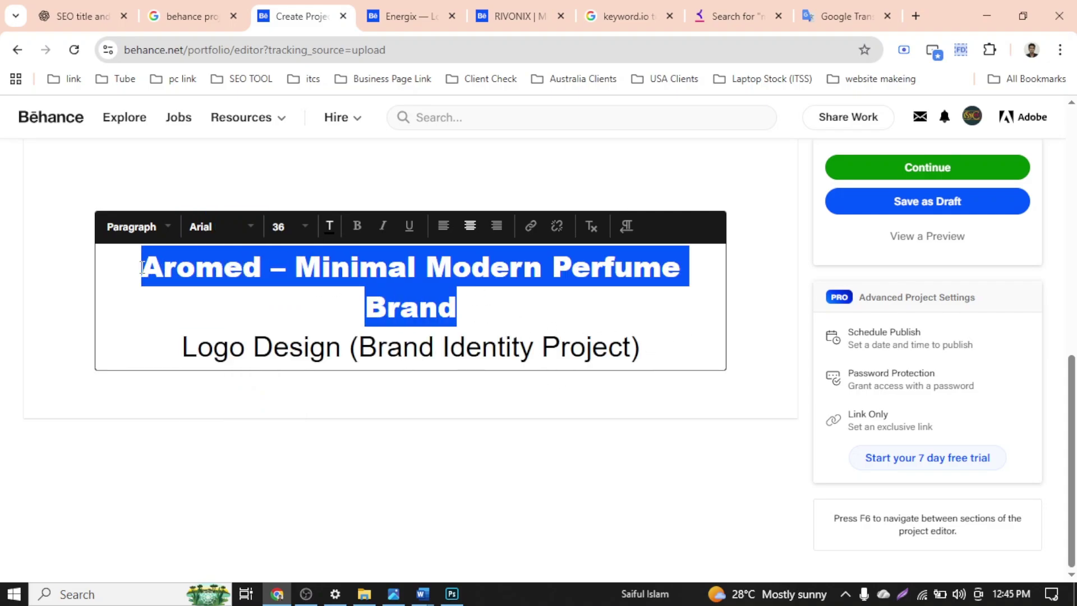
pyautogui.click(291, 235)
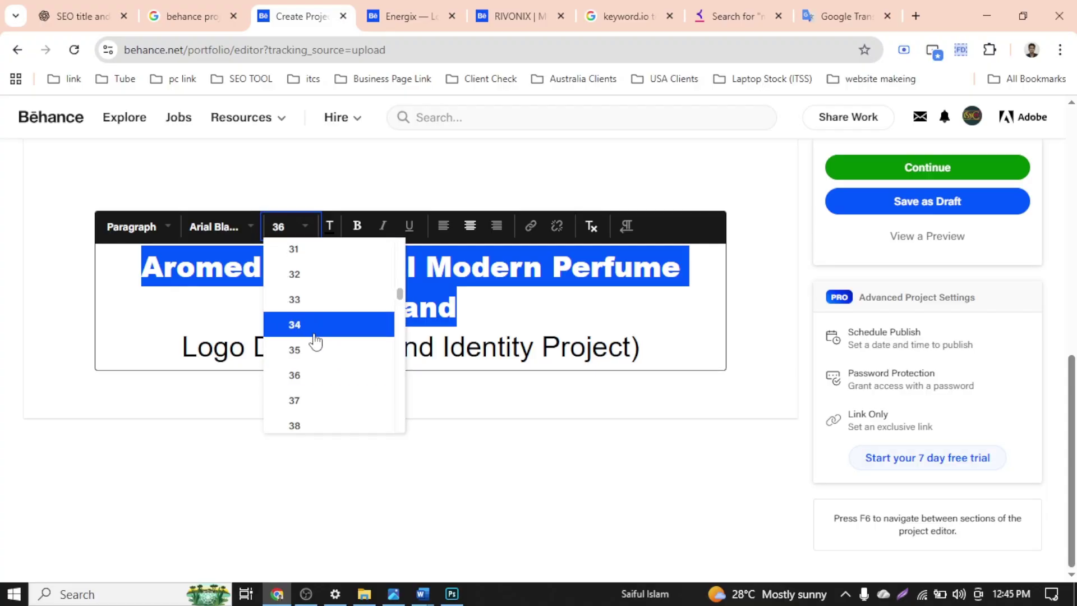
pyautogui.click(303, 252)
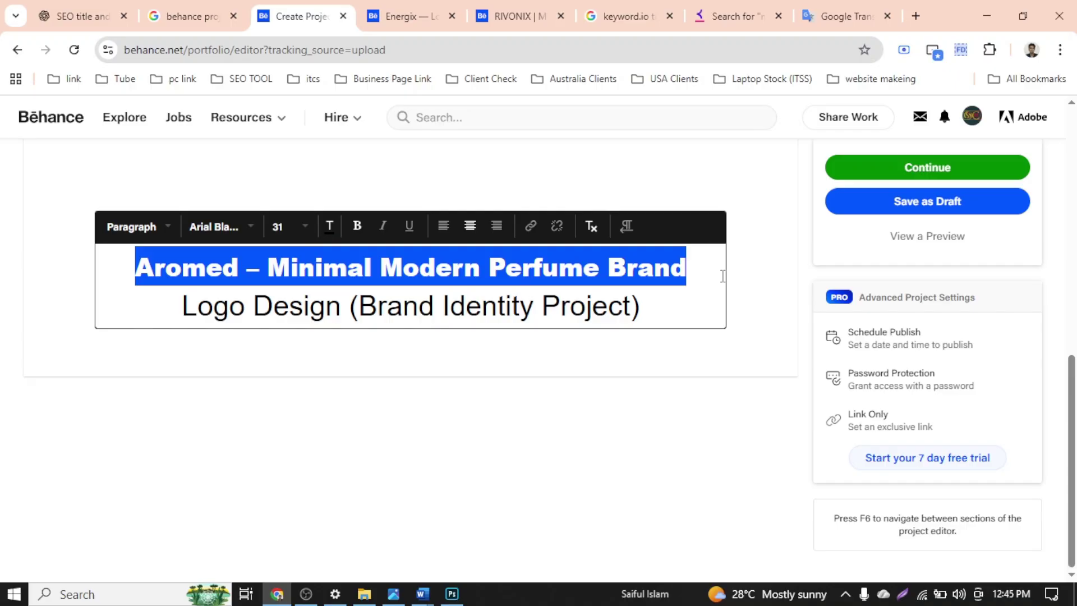
pyautogui.click(645, 301)
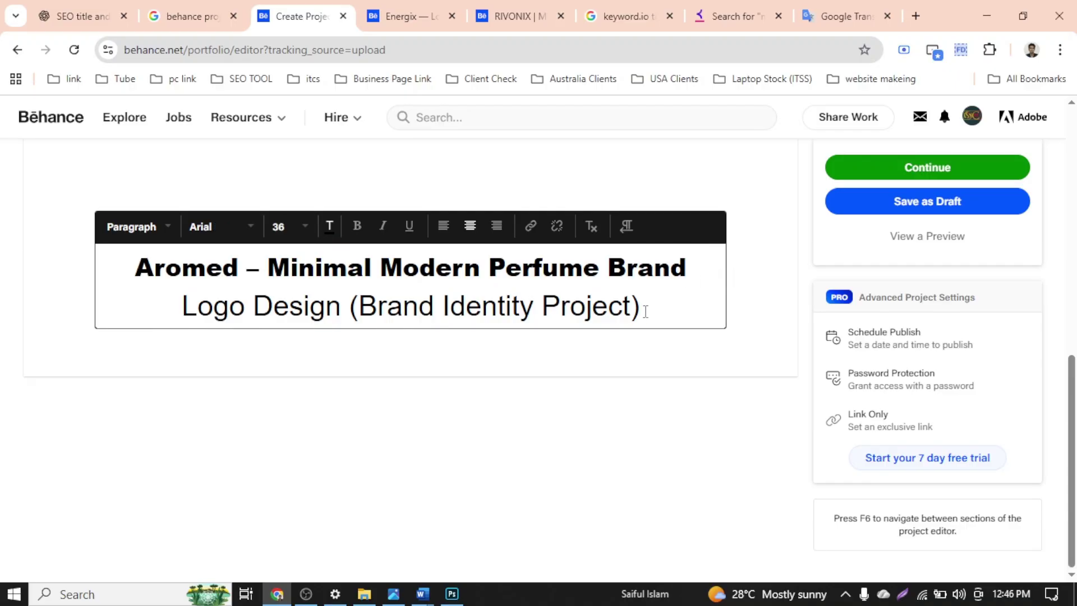
pyautogui.moveTo(646, 312); pyautogui.dragTo(166, 313)
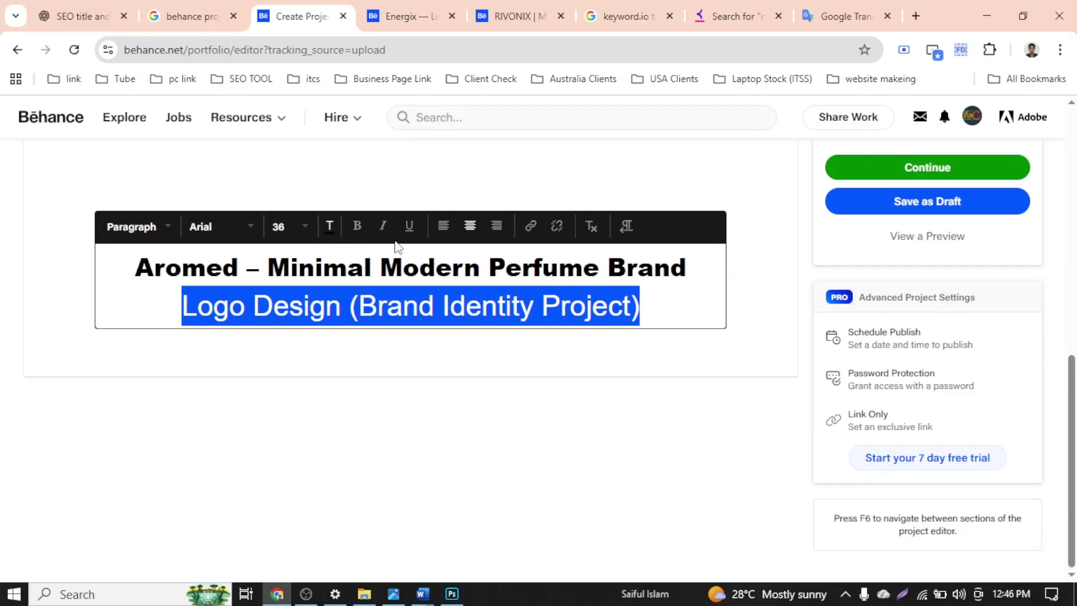
pyautogui.click(169, 229)
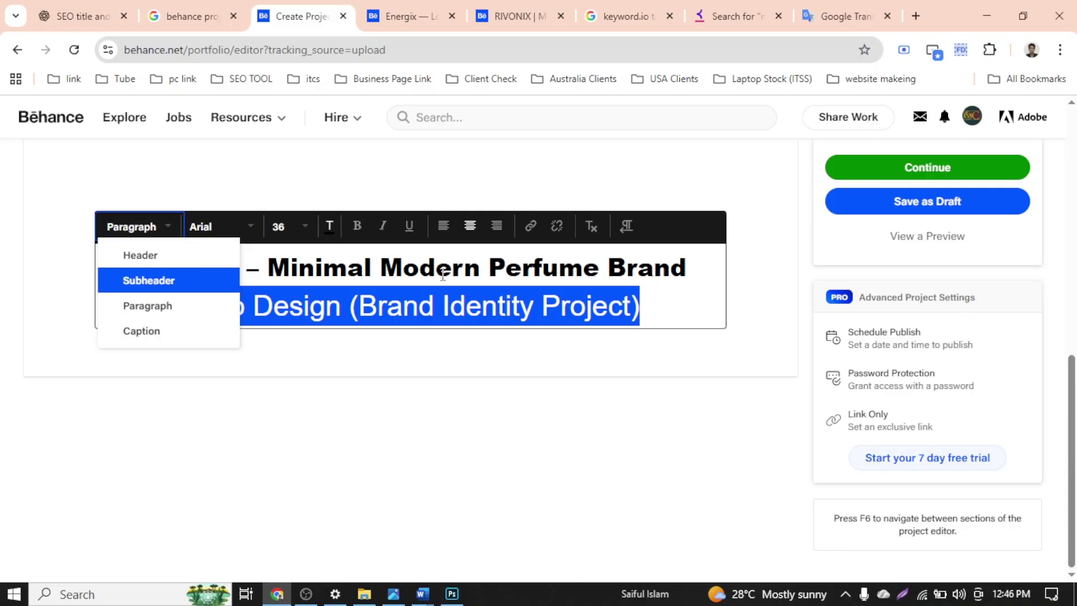
pyautogui.click(443, 275)
# Apply the Header style to the line "Aromed – Minimal Modern Perfume Brand"
pyautogui.moveTo(705, 267); pyautogui.dragTo(140, 275)
pyautogui.click(147, 232)
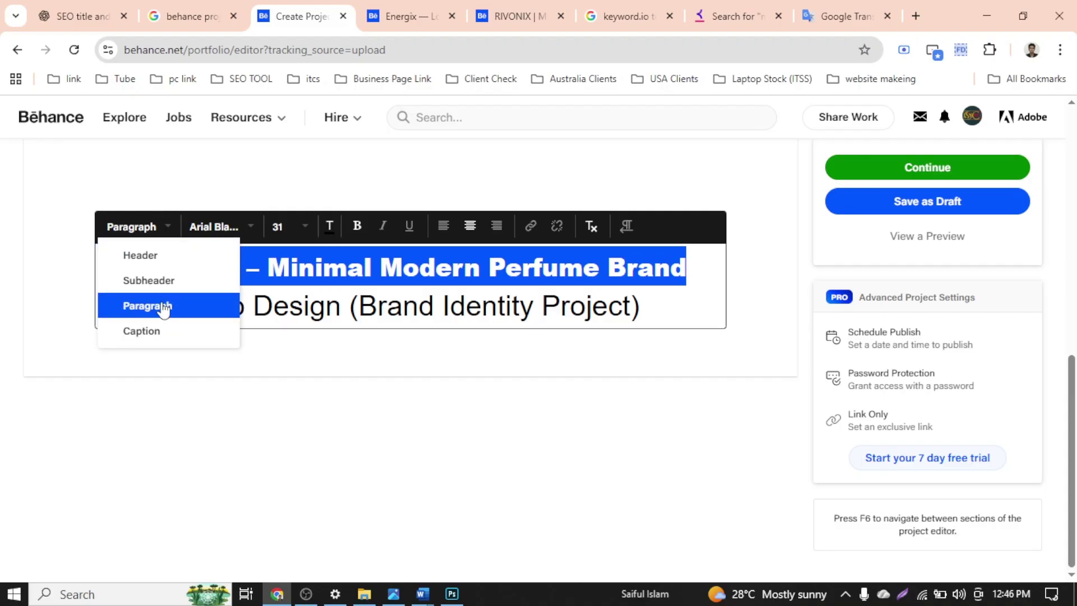
pyautogui.click(161, 257)
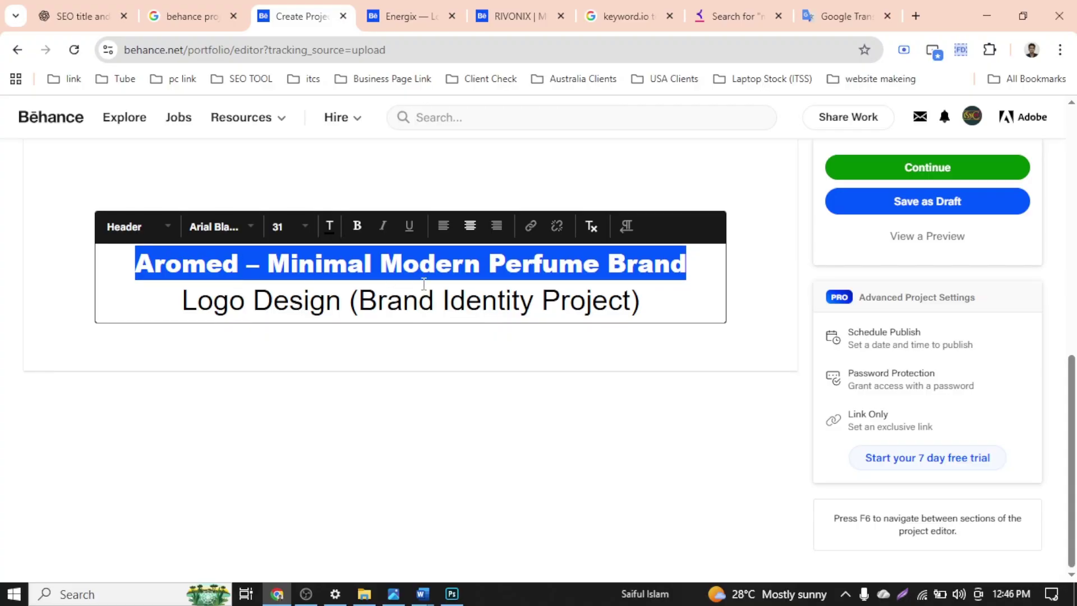
pyautogui.click(422, 300)
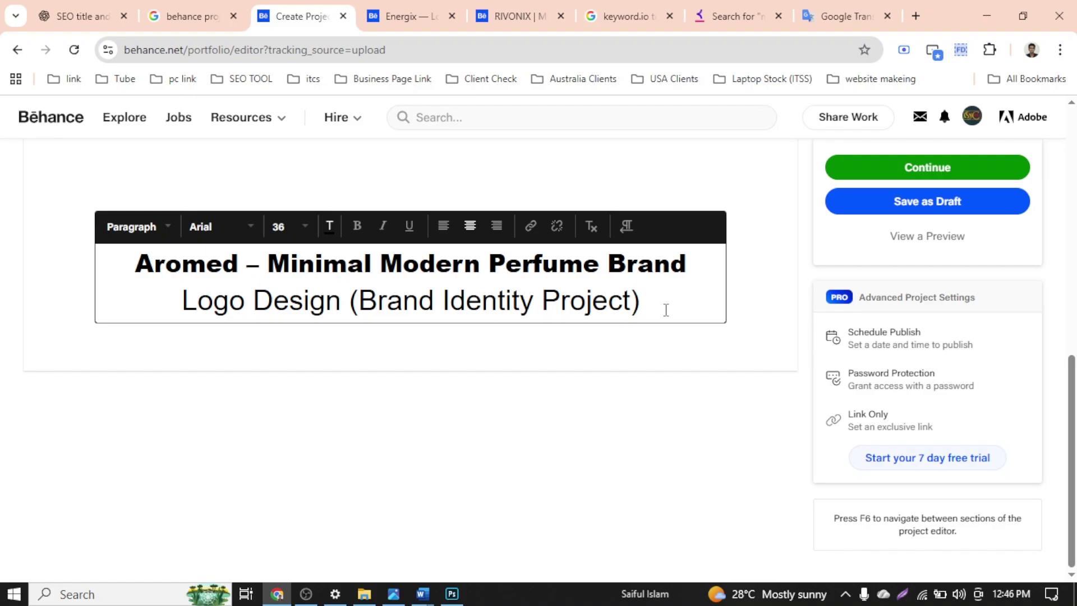
# Try the Subheader style on the line "Logo Design (Brand Identity Project)" and settle on the Caption style
pyautogui.moveTo(654, 305); pyautogui.dragTo(191, 311)
pyautogui.click(163, 225)
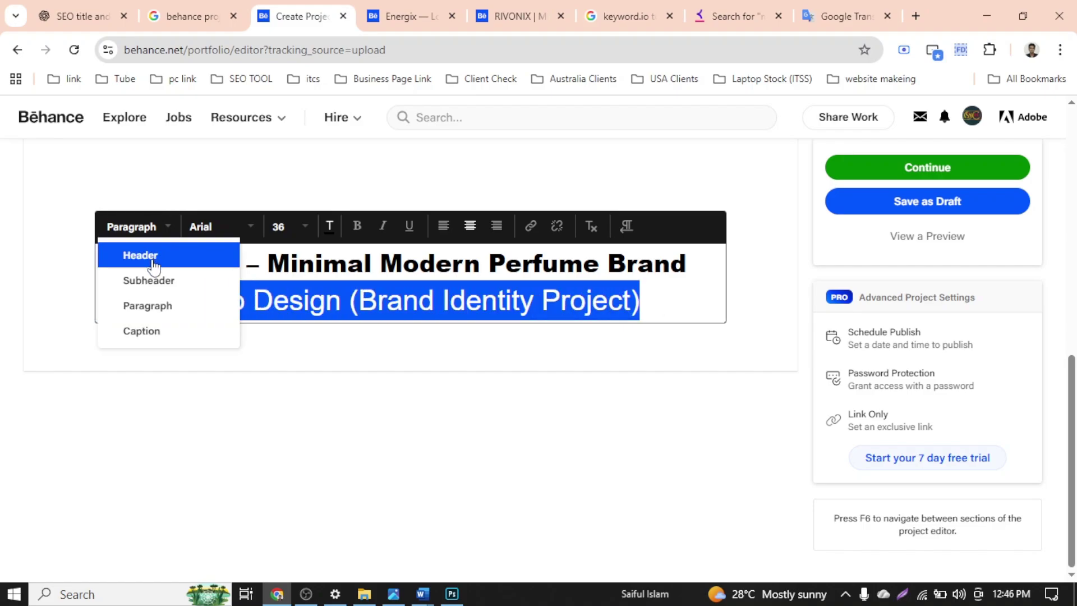
pyautogui.click(175, 287)
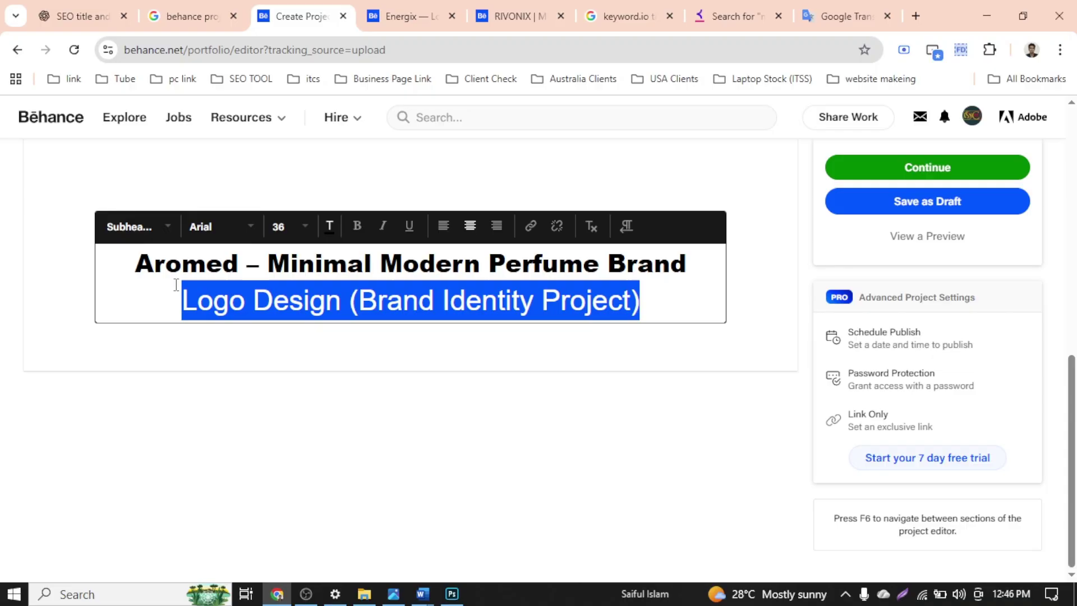
pyautogui.click(161, 229)
pyautogui.click(163, 332)
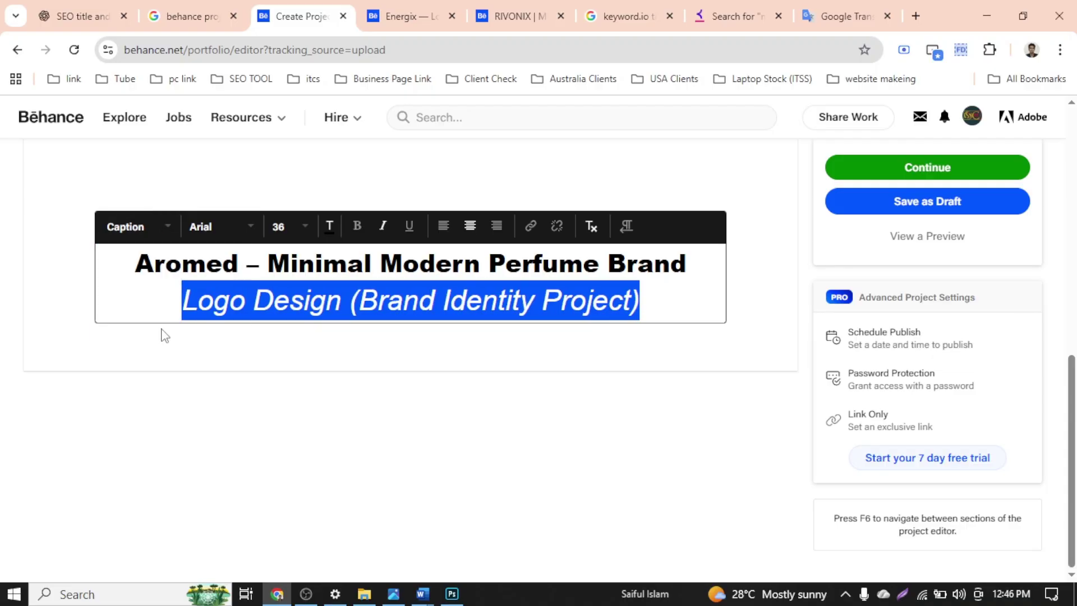
pyautogui.click(677, 309)
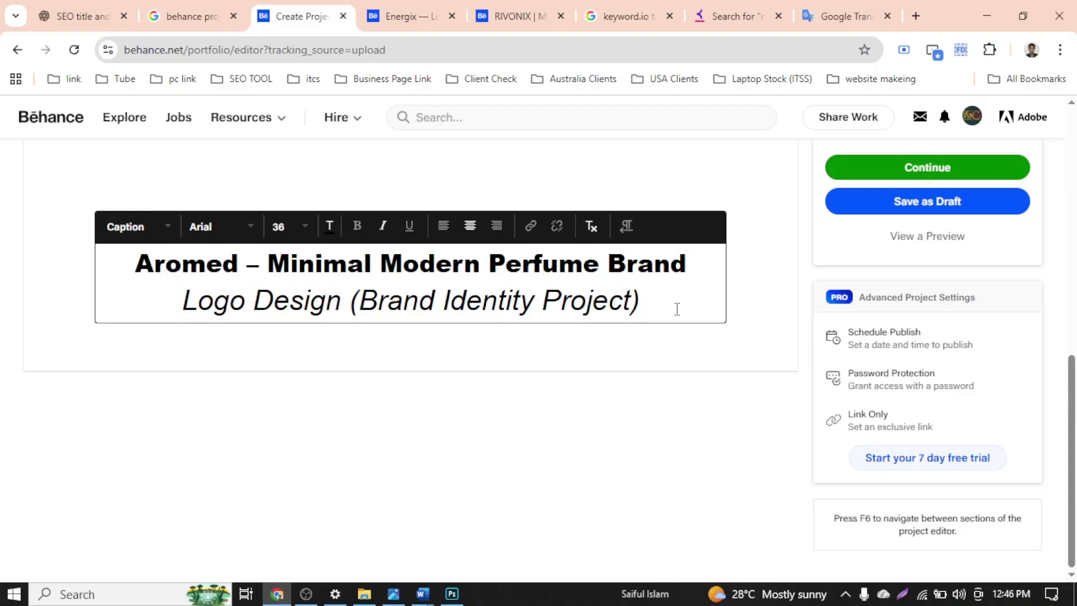
pyautogui.click(765, 303)
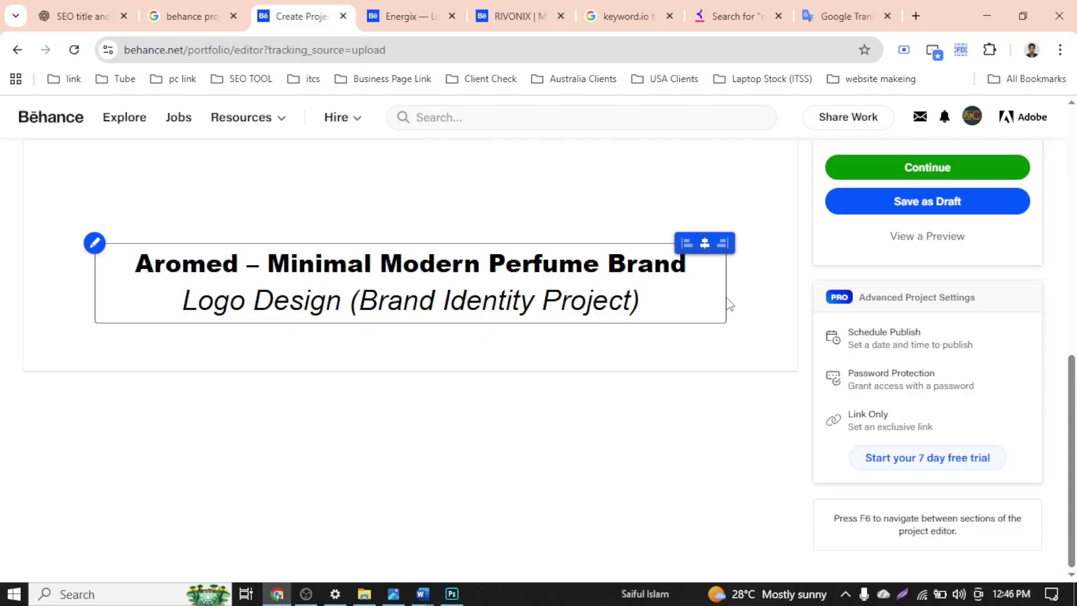
# Colour the line "Aromed – Minimal Modern Perfume Brand" red (FC0606)
pyautogui.moveTo(701, 271); pyautogui.dragTo(136, 265)
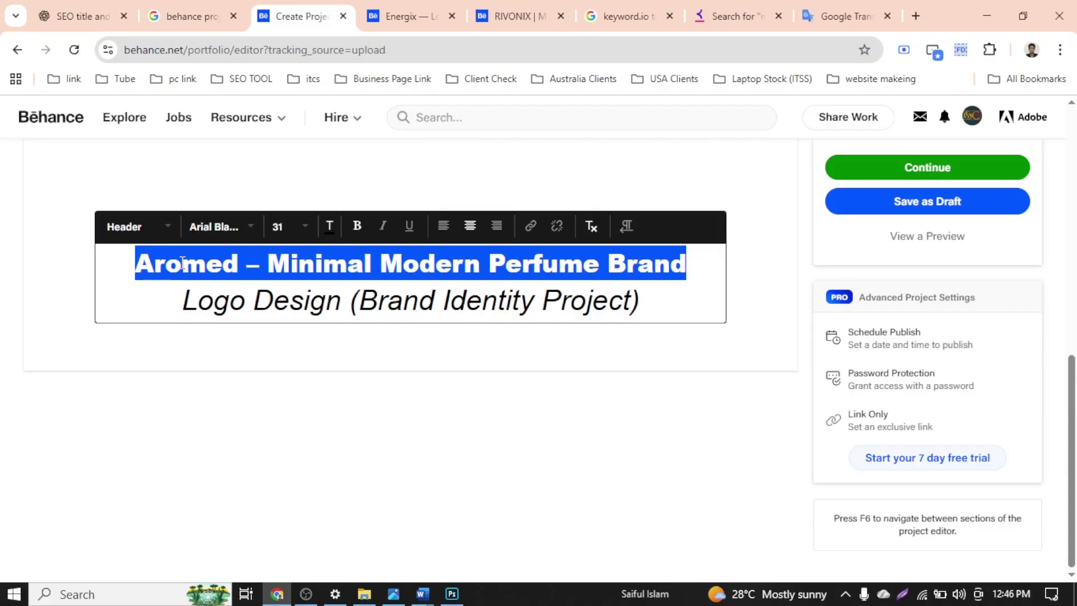
pyautogui.click(331, 225)
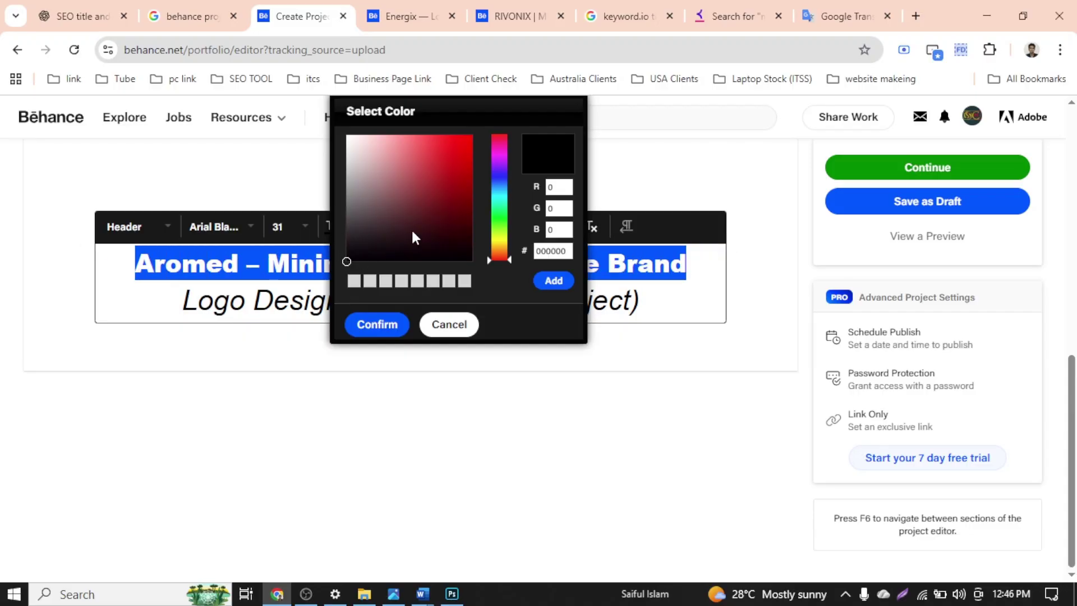
pyautogui.moveTo(412, 236); pyautogui.dragTo(470, 135)
pyautogui.click(385, 325)
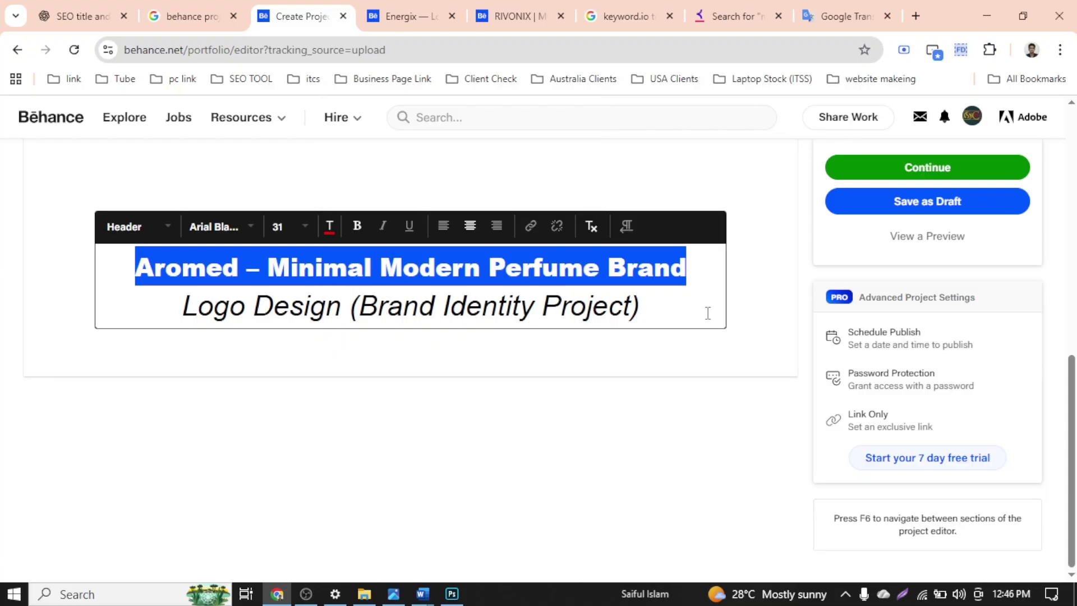
pyautogui.click(773, 291)
pyautogui.scroll(5, 682, 356)
pyautogui.scroll(-5, 684, 357)
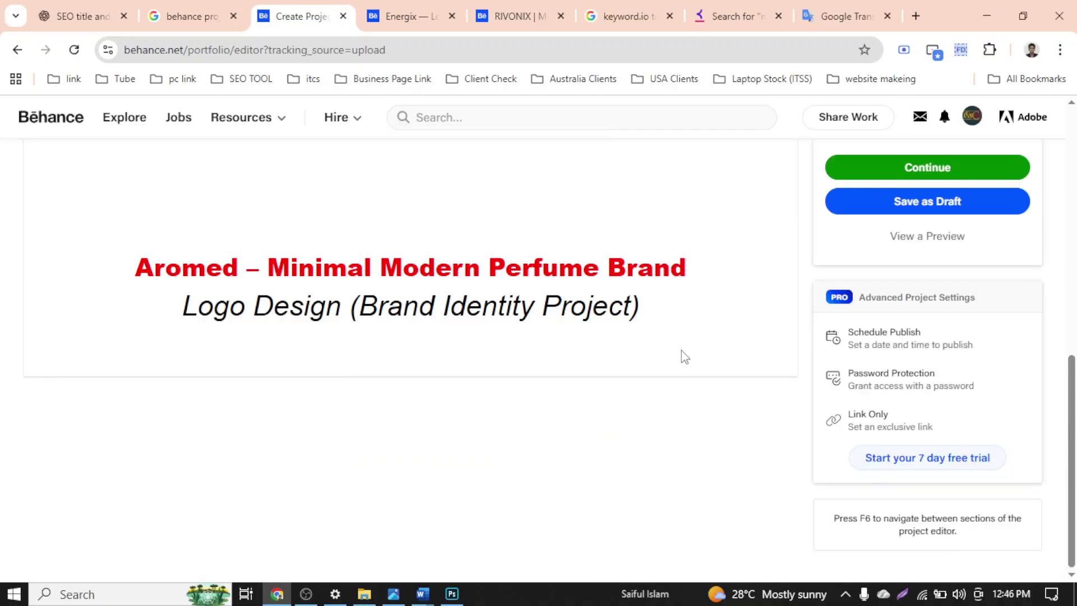
# Save the first title line's red text colour (FC0606) as a custom colour swatch
pyautogui.click(357, 280)
pyautogui.moveTo(130, 296); pyautogui.dragTo(131, 275)
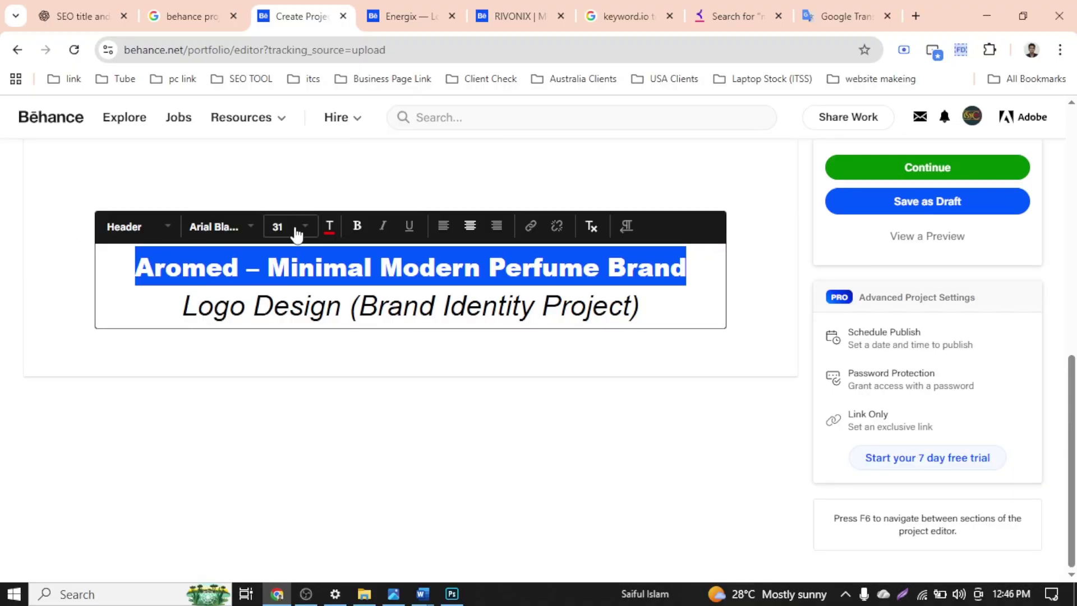
pyautogui.click(325, 226)
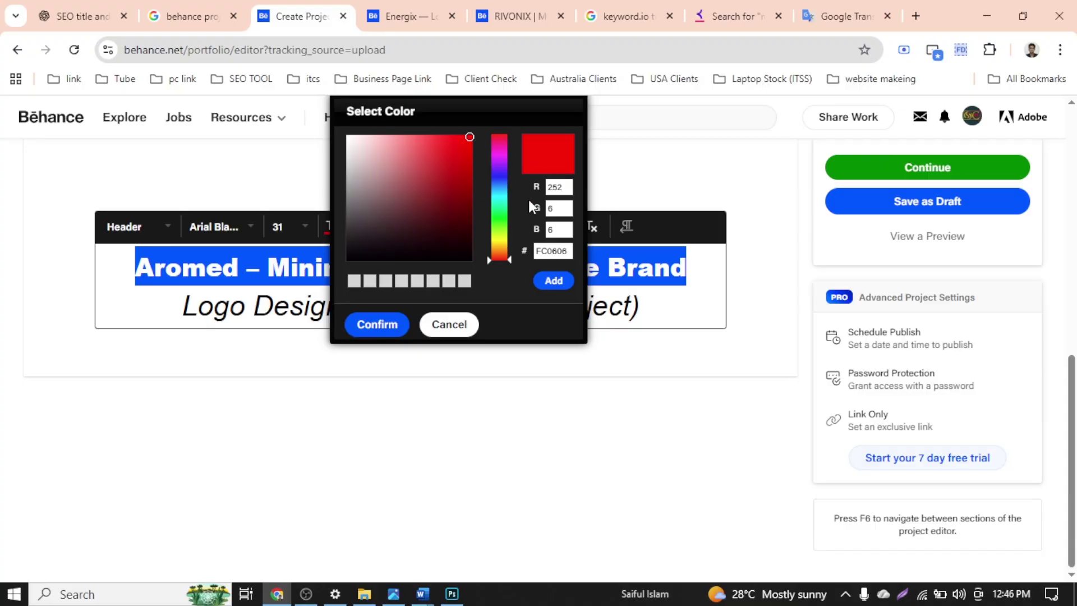
pyautogui.click(553, 280)
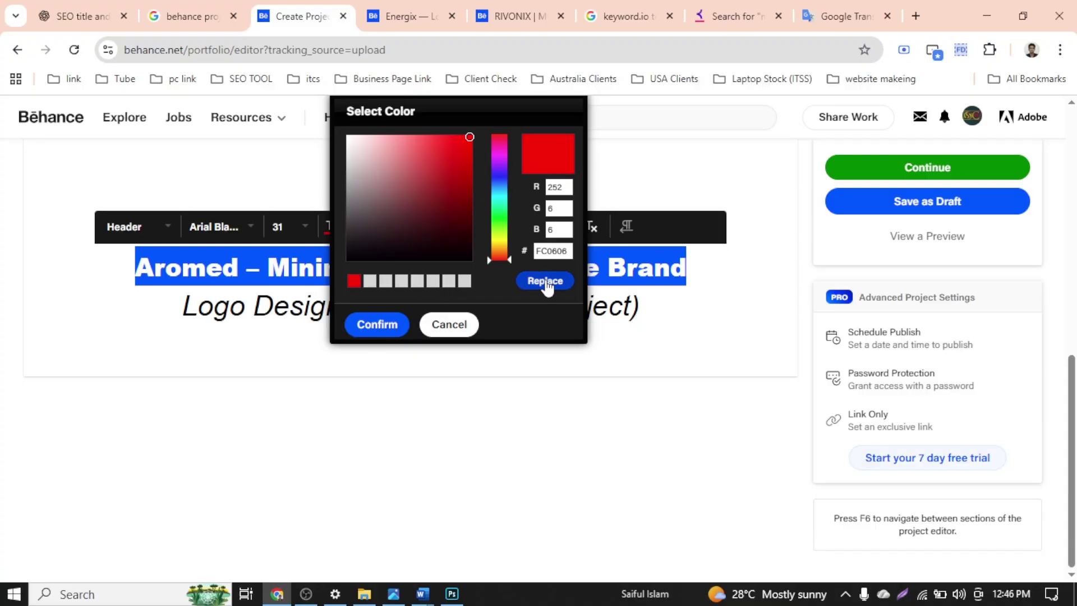
# Change the text colour of the line "Aromed – Minimal Modern Perfume Brand" to blue (0058FF)
pyautogui.click(374, 281)
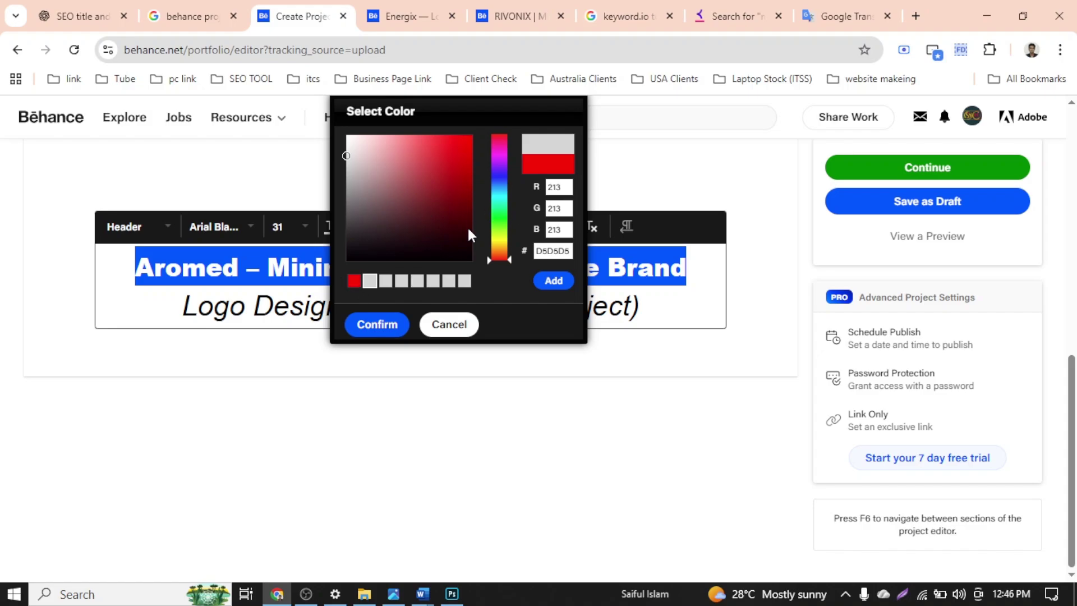
pyautogui.moveTo(500, 173); pyautogui.dragTo(500, 185)
pyautogui.moveTo(469, 159); pyautogui.dragTo(487, 134)
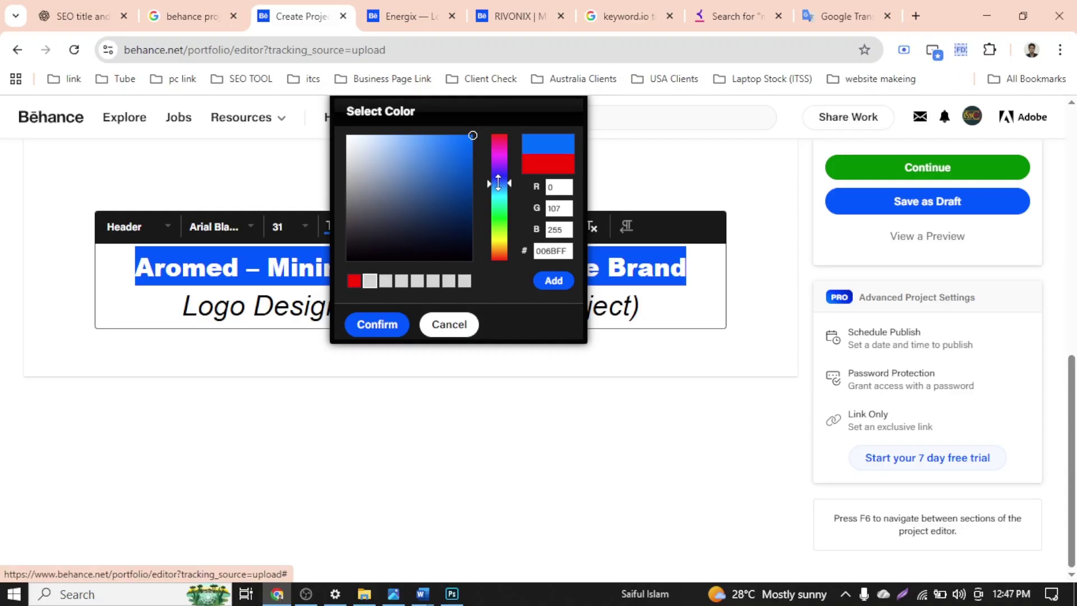
pyautogui.moveTo(497, 185); pyautogui.dragTo(495, 182)
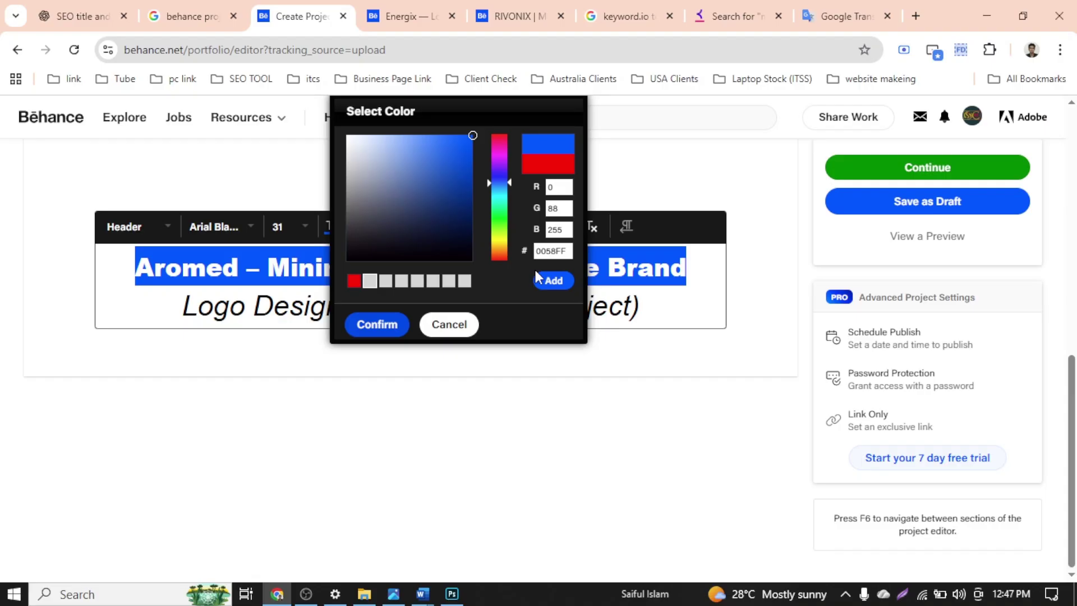
pyautogui.click(390, 328)
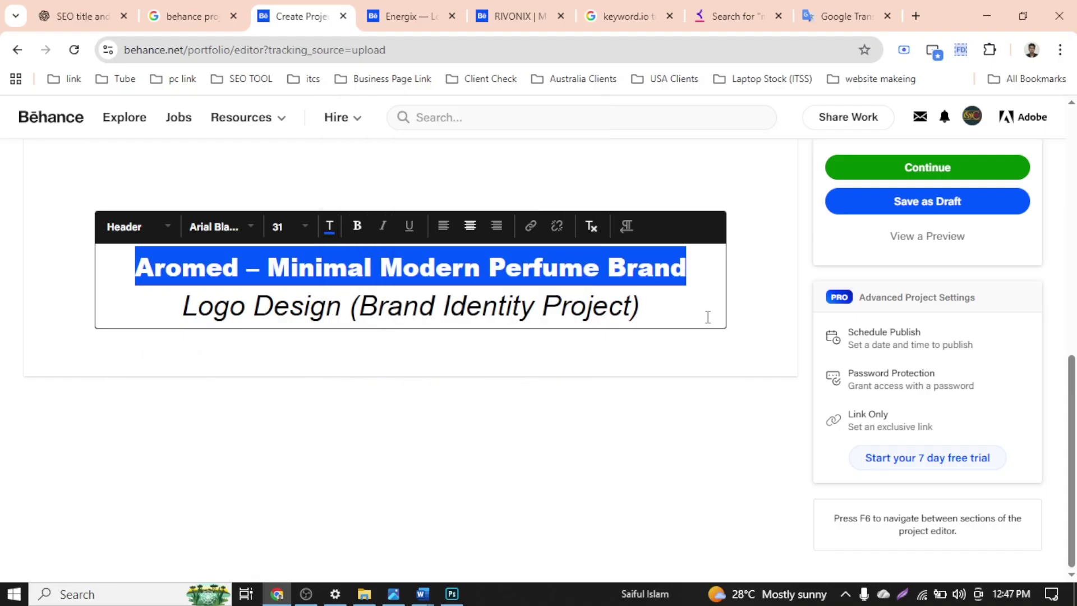
pyautogui.click(753, 307)
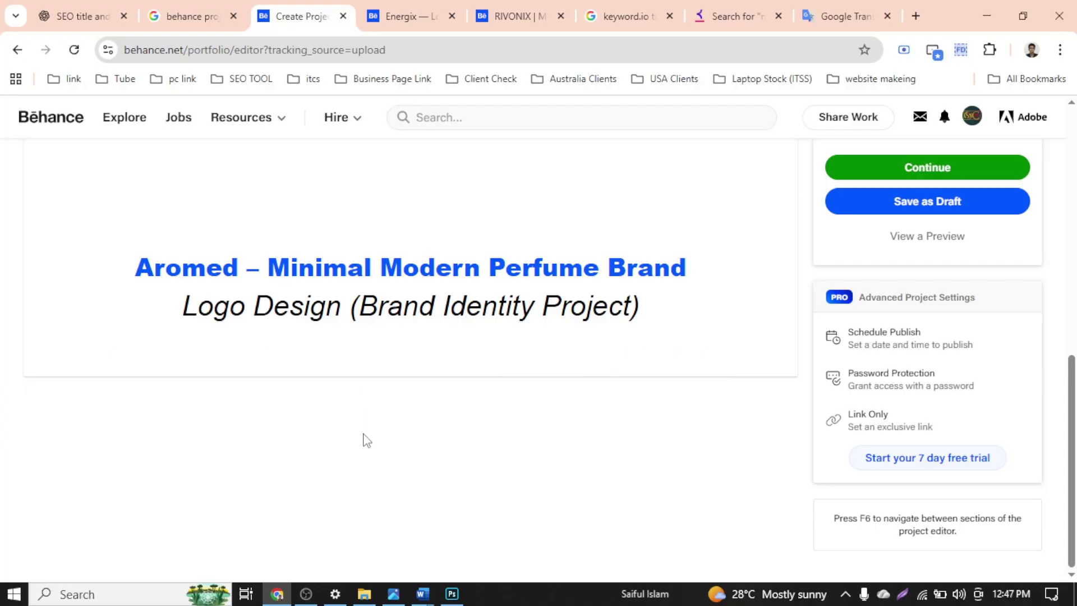
pyautogui.scroll(10, 483, 381)
pyautogui.scroll(-10, 486, 385)
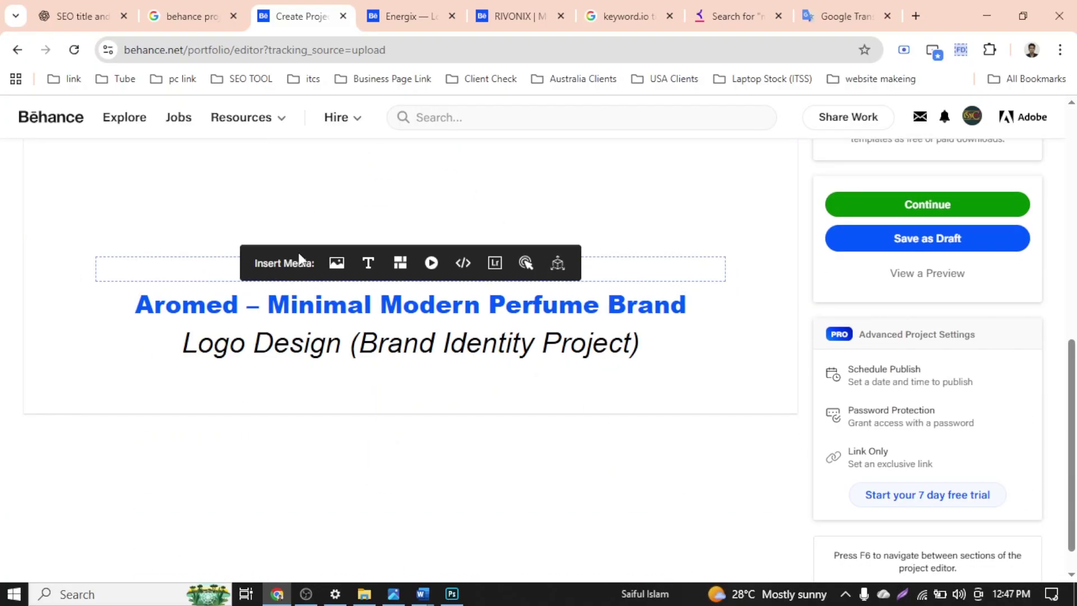
pyautogui.rightClick(213, 264)
pyautogui.click(156, 264)
# Insert a photo grid below the title and browse the Behance Project folder for images, without choosing any
pyautogui.moveTo(674, 402)
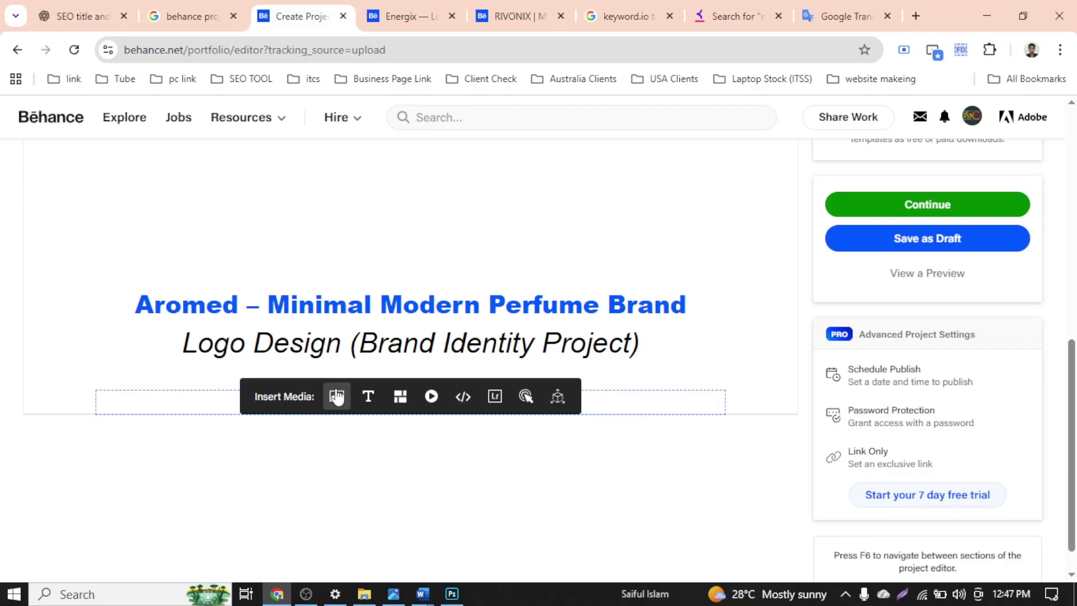
pyautogui.click(400, 399)
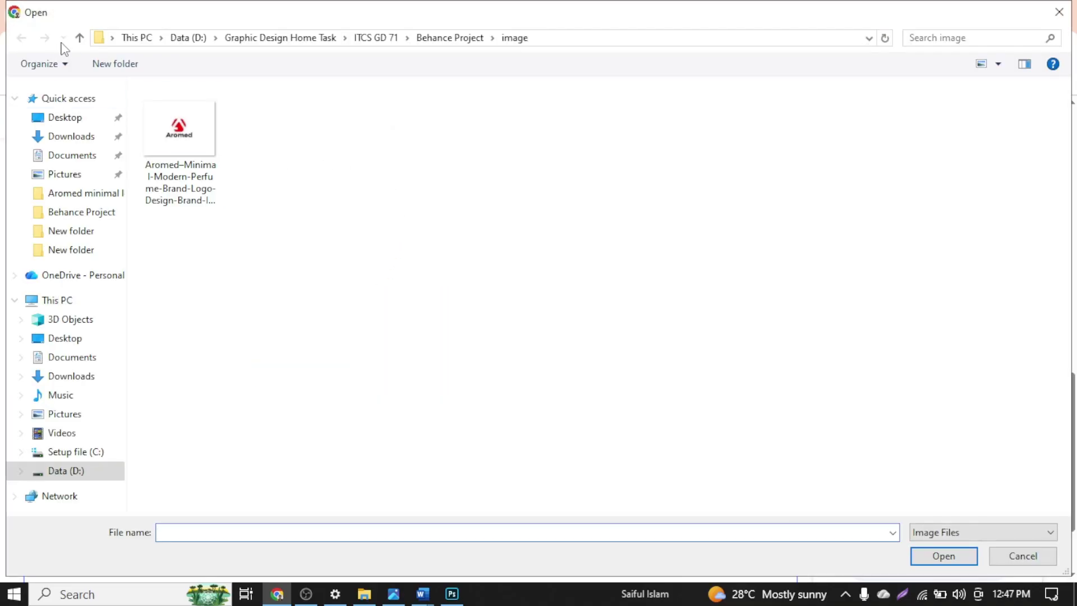
pyautogui.click(80, 39)
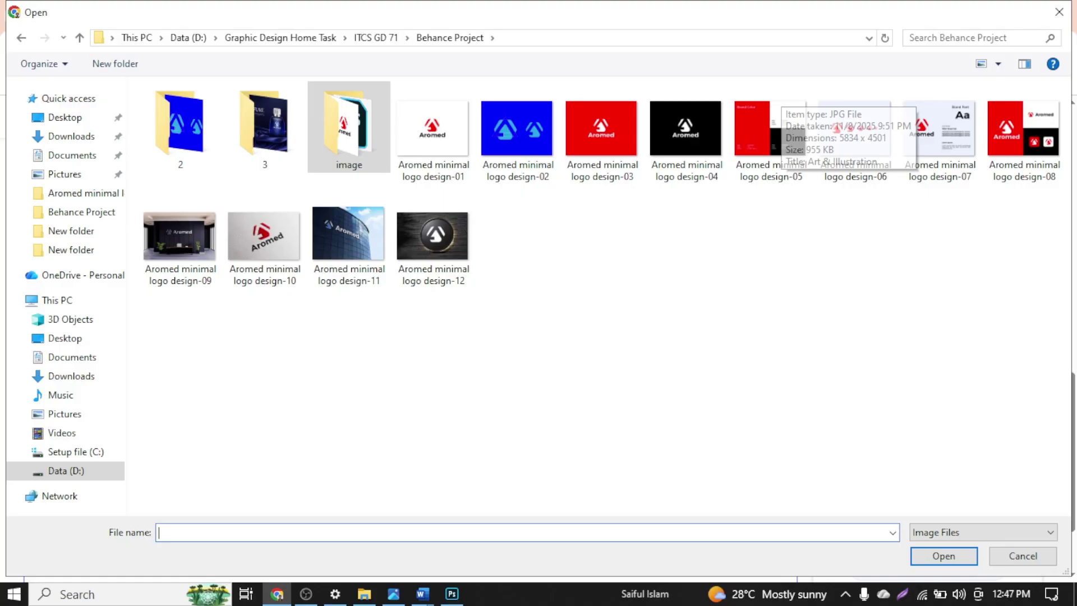
pyautogui.click(1059, 12)
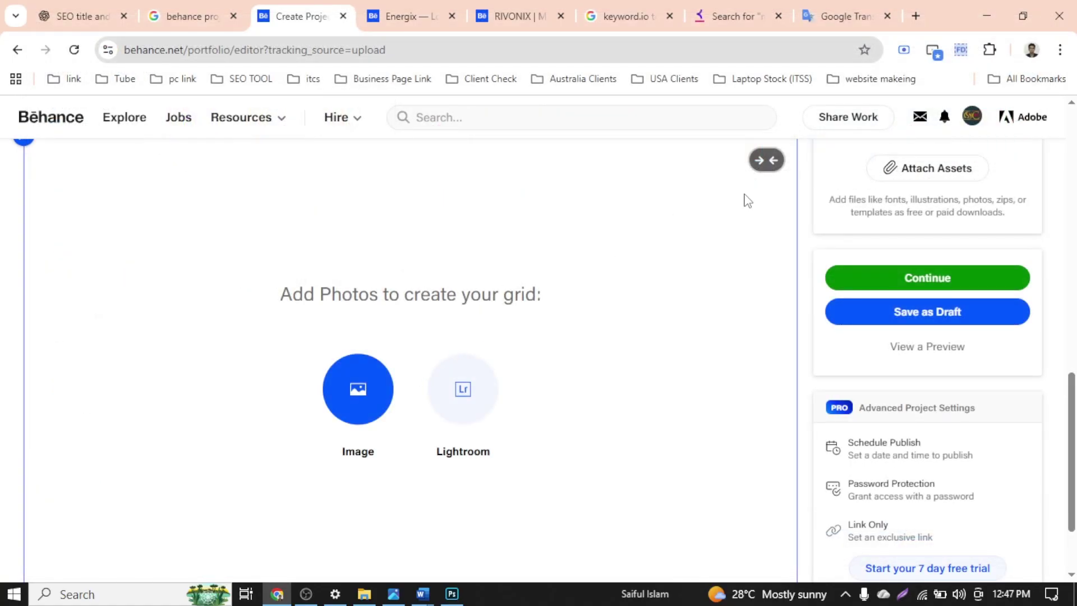
# Delete the empty photo grid below the title
pyautogui.scroll(5, 441, 366)
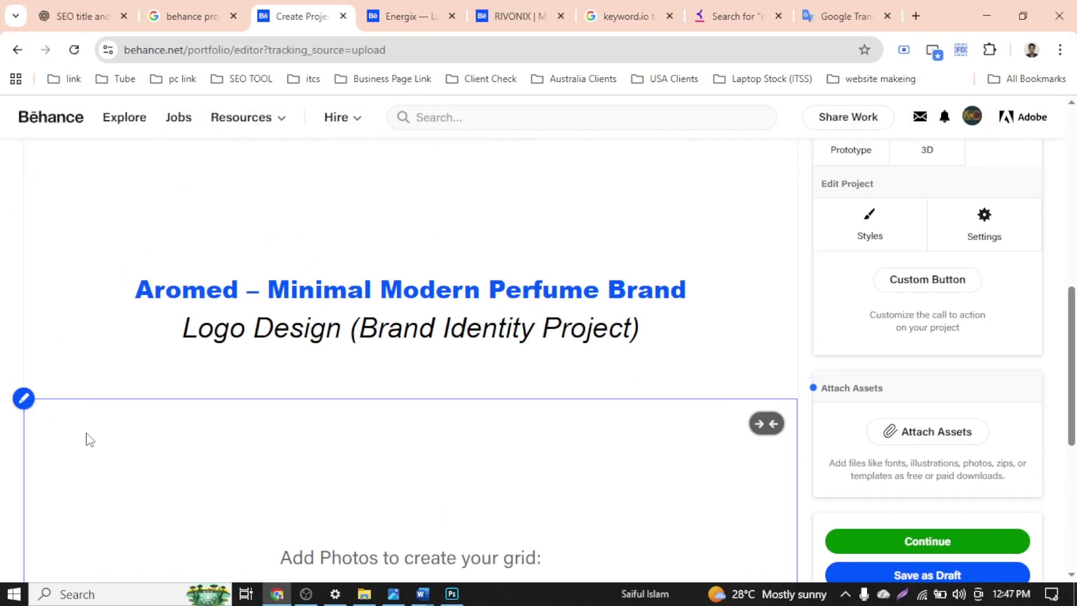
pyautogui.click(21, 405)
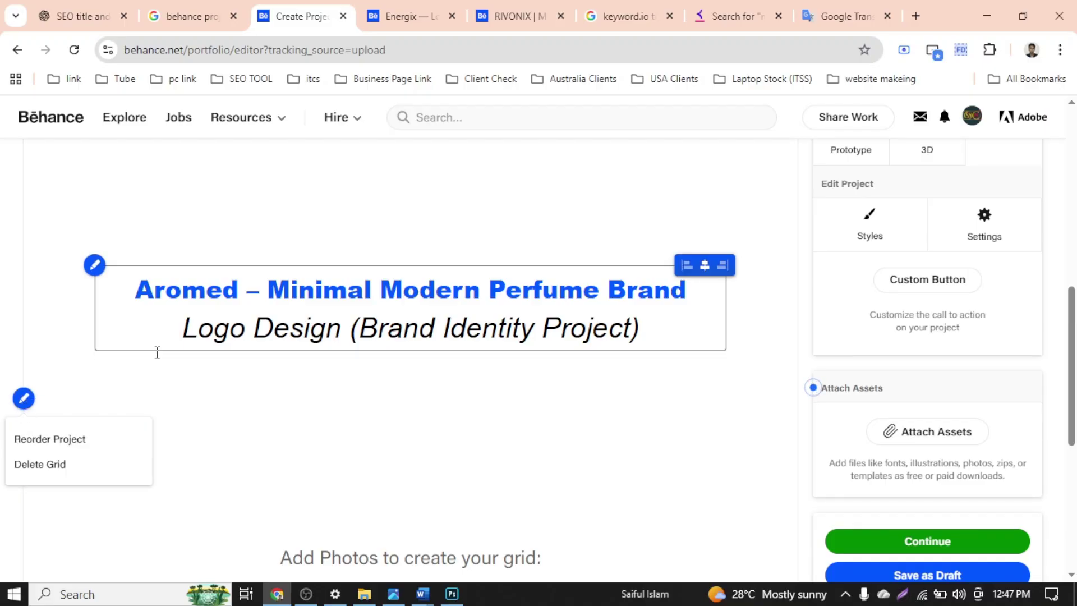
pyautogui.scroll(-5, 168, 362)
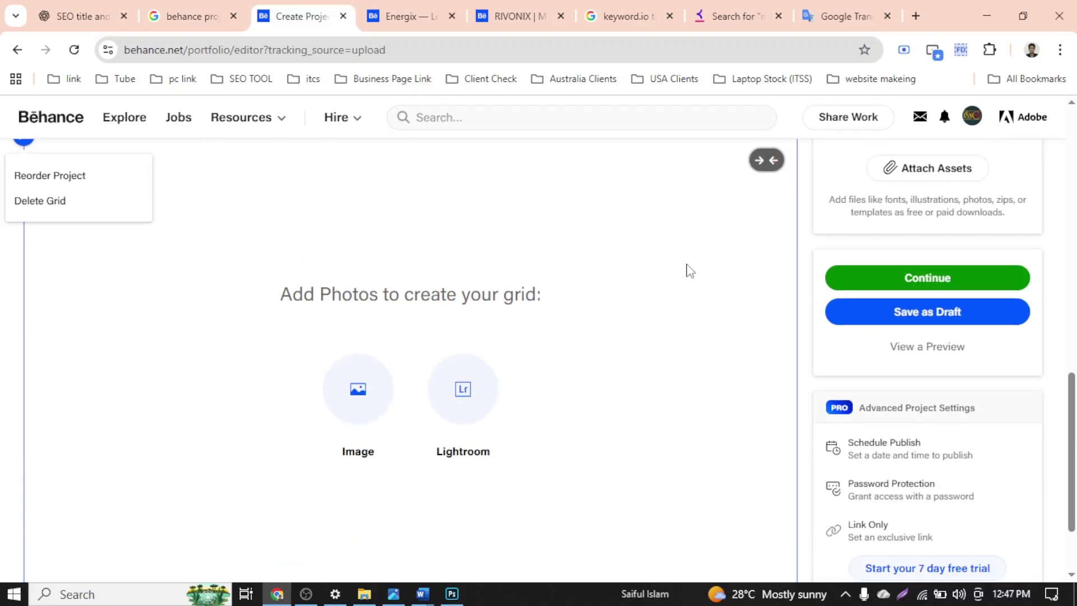
pyautogui.click(46, 202)
pyautogui.moveTo(106, 365)
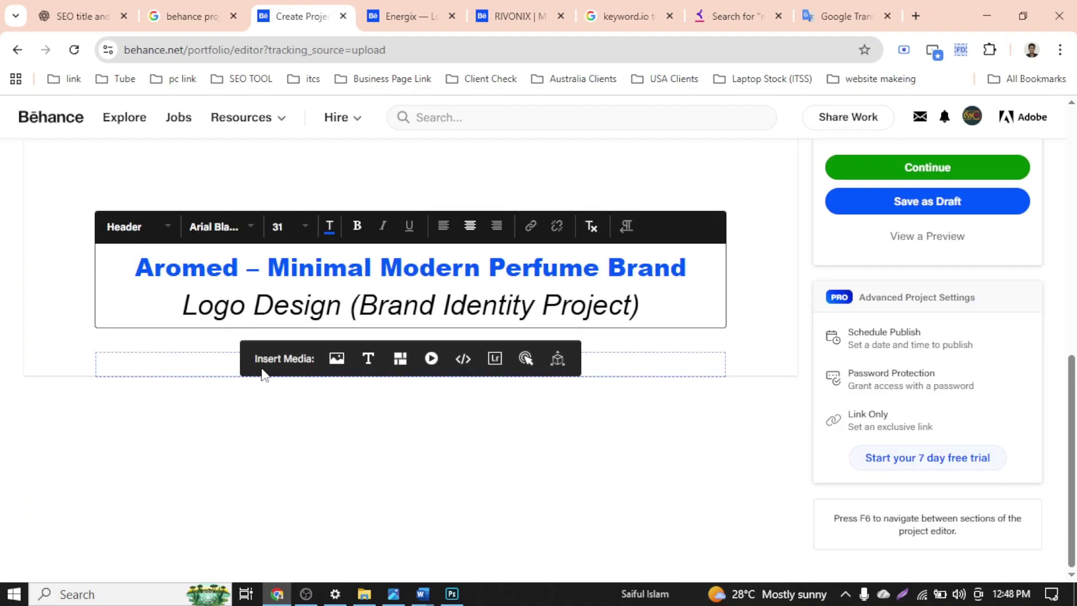
# Insert the Aromed logo construction image from folder 2 of Behance Project below the title text
pyautogui.click(338, 360)
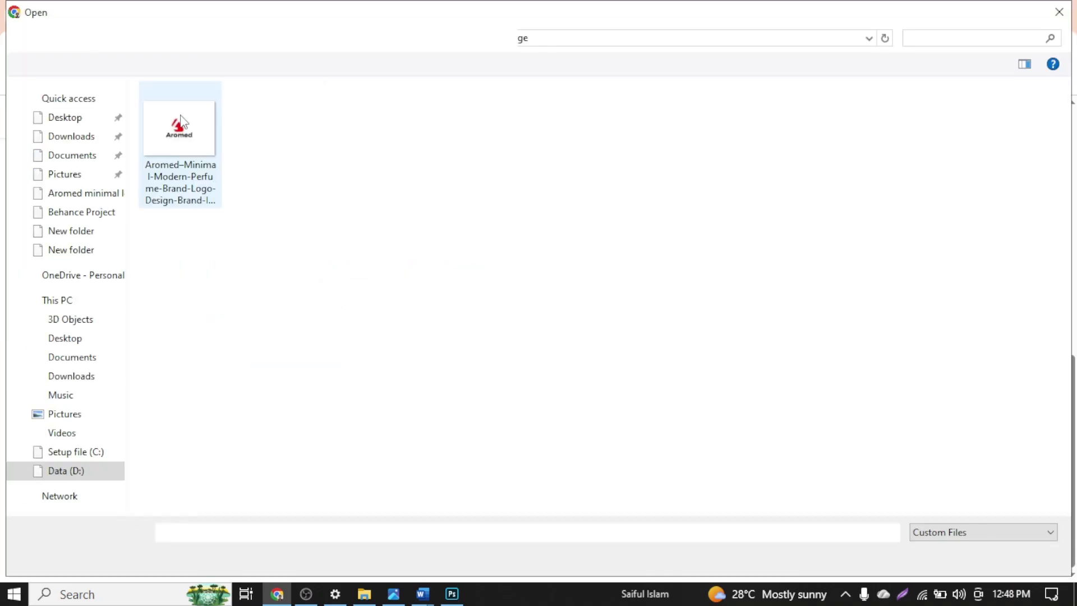
pyautogui.click(80, 37)
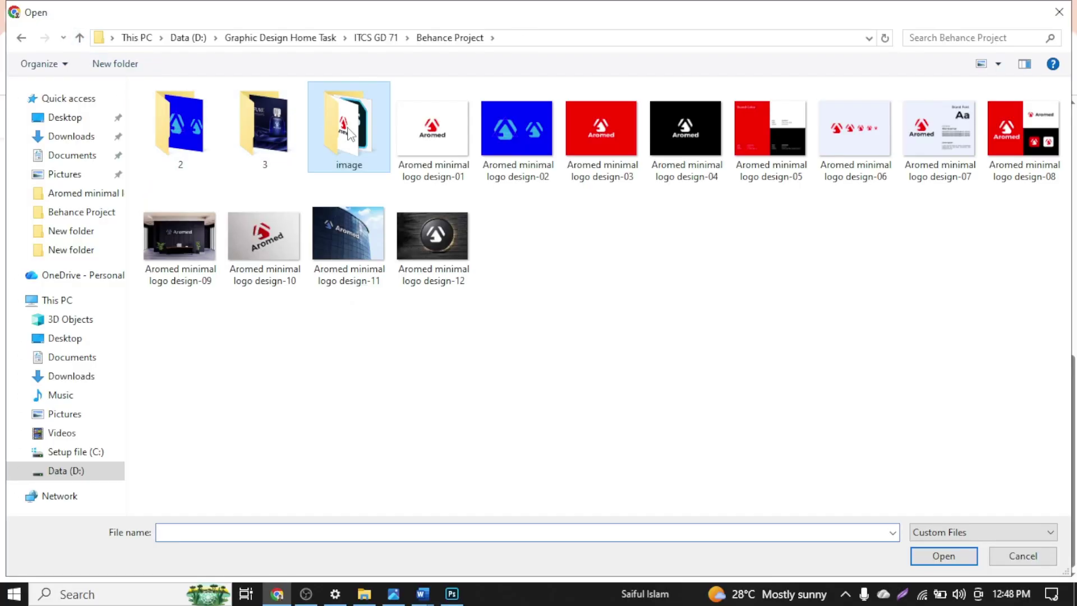
pyautogui.doubleClick(170, 130)
pyautogui.click(213, 197)
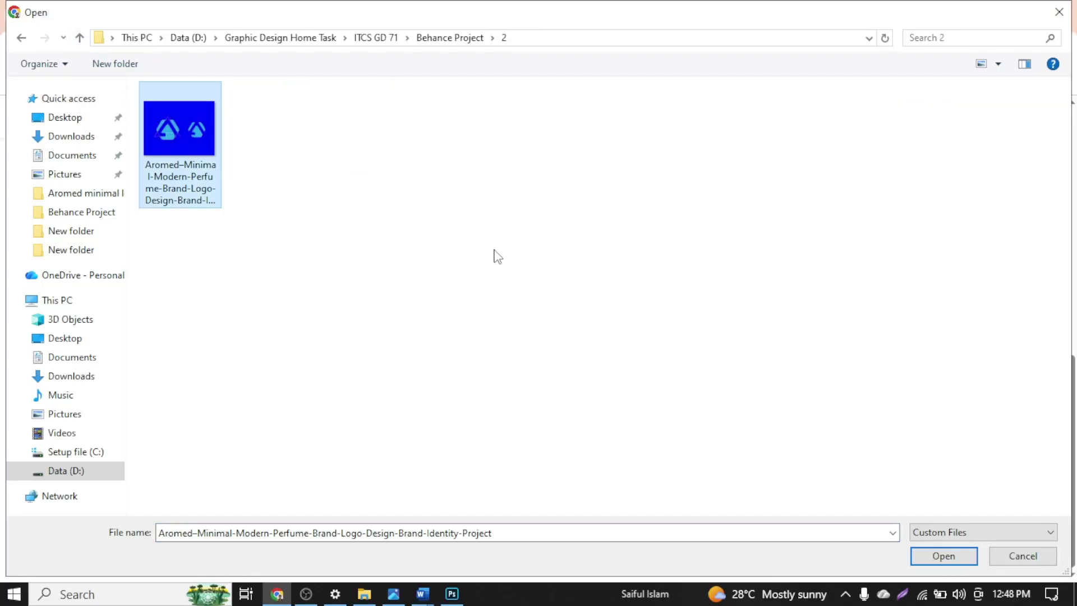
pyautogui.click(933, 554)
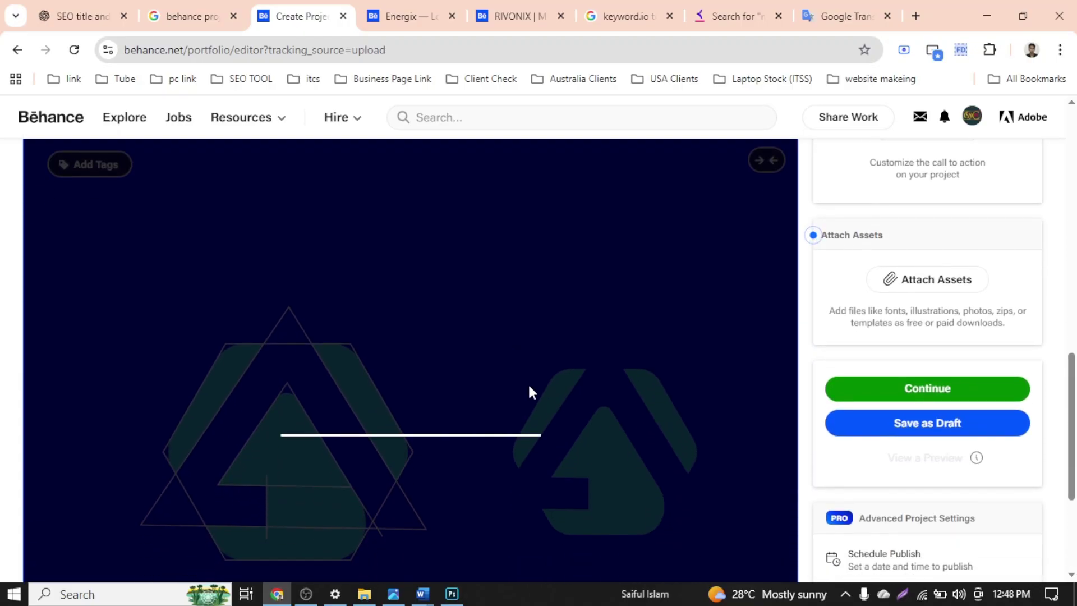
pyautogui.scroll(9, 623, 365)
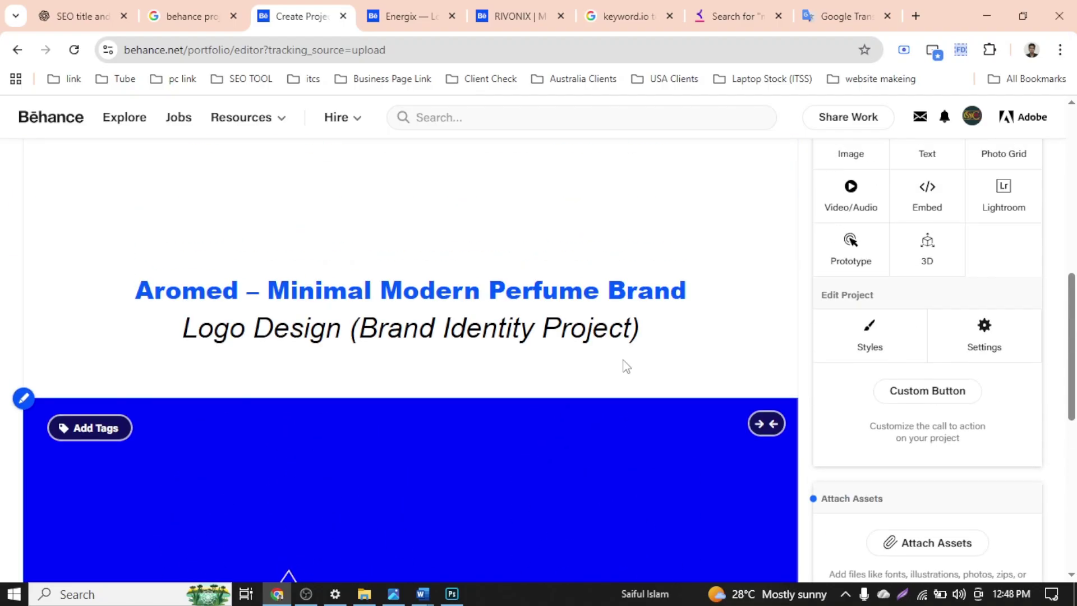
# Add a photo grid below the blue logo construction image with Aromed minimal logo design-03 and design-04
pyautogui.scroll(-12, 626, 365)
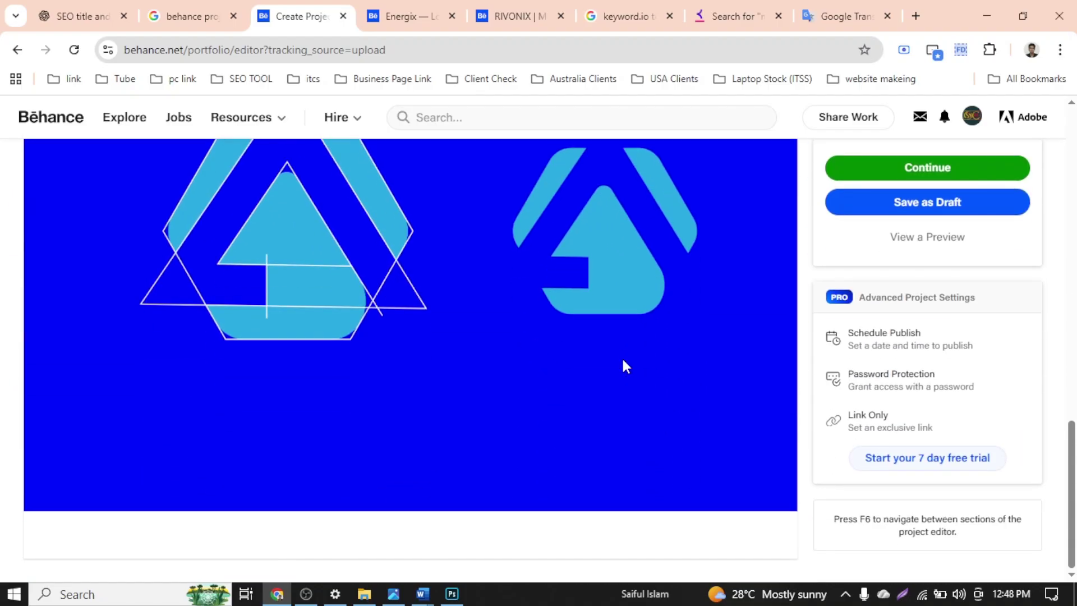
pyautogui.moveTo(432, 555)
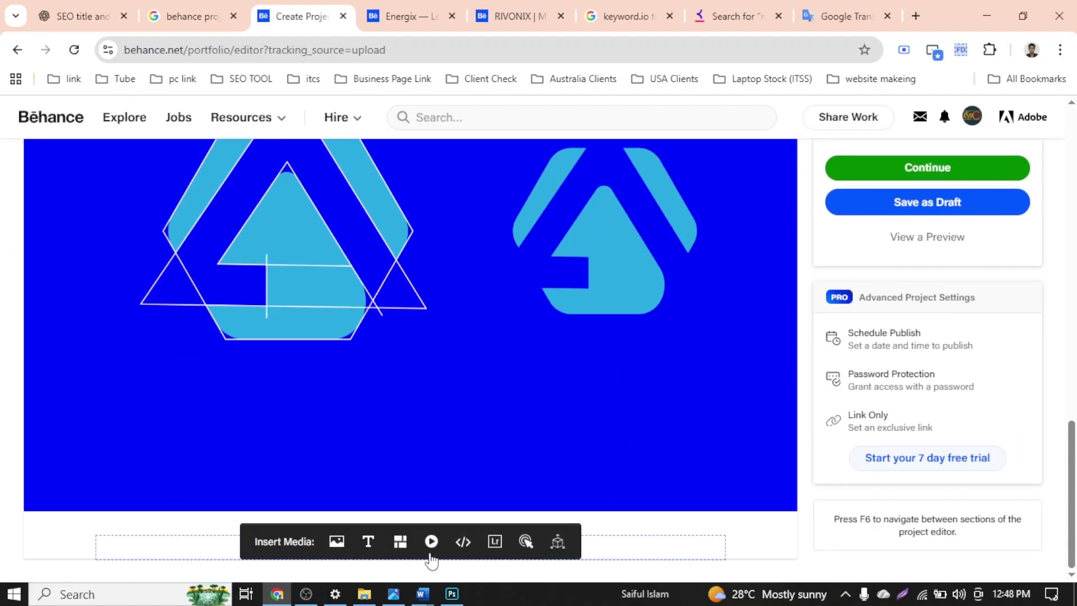
pyautogui.click(402, 544)
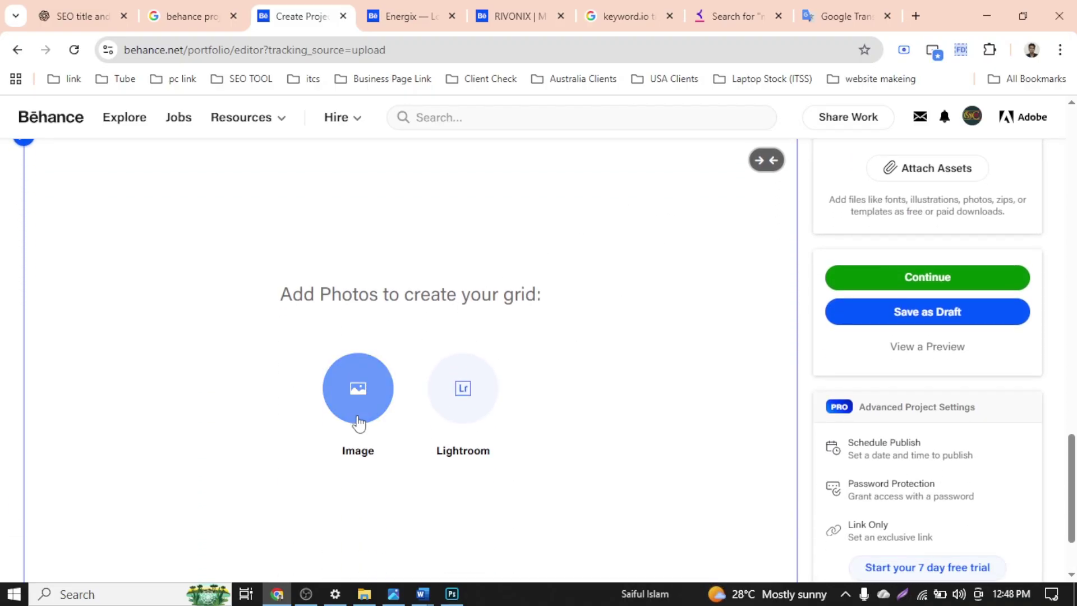
pyautogui.click(373, 414)
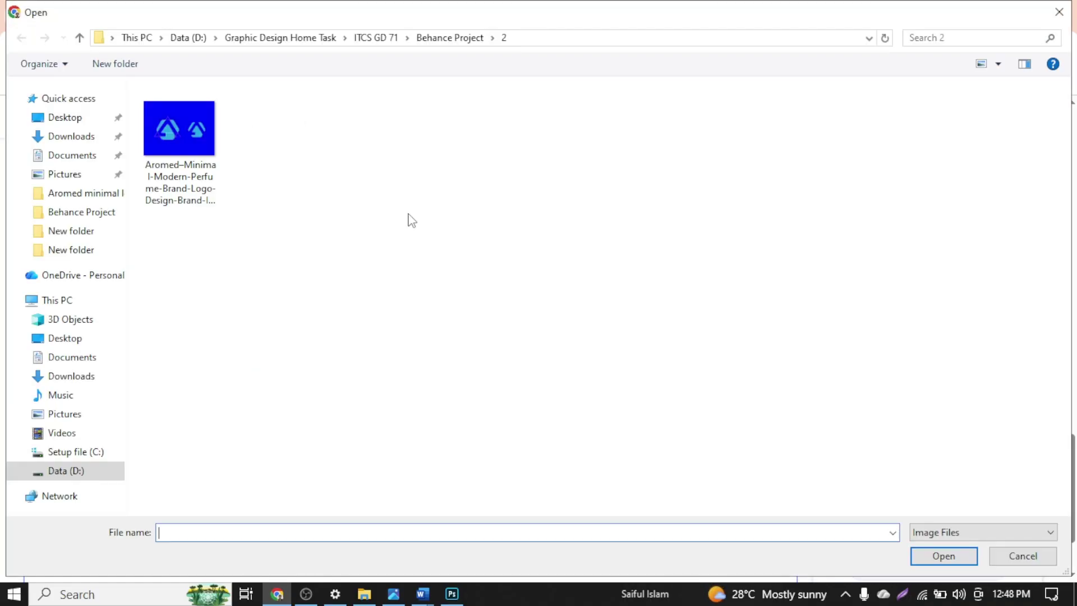
pyautogui.click(80, 37)
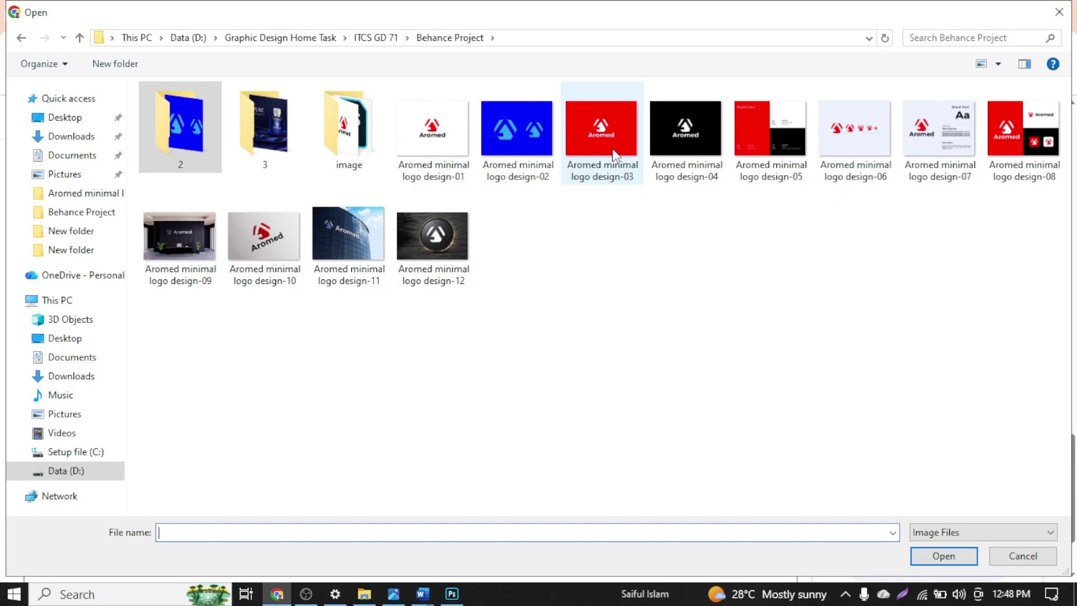
pyautogui.moveTo(600, 198); pyautogui.dragTo(690, 147)
pyautogui.click(961, 554)
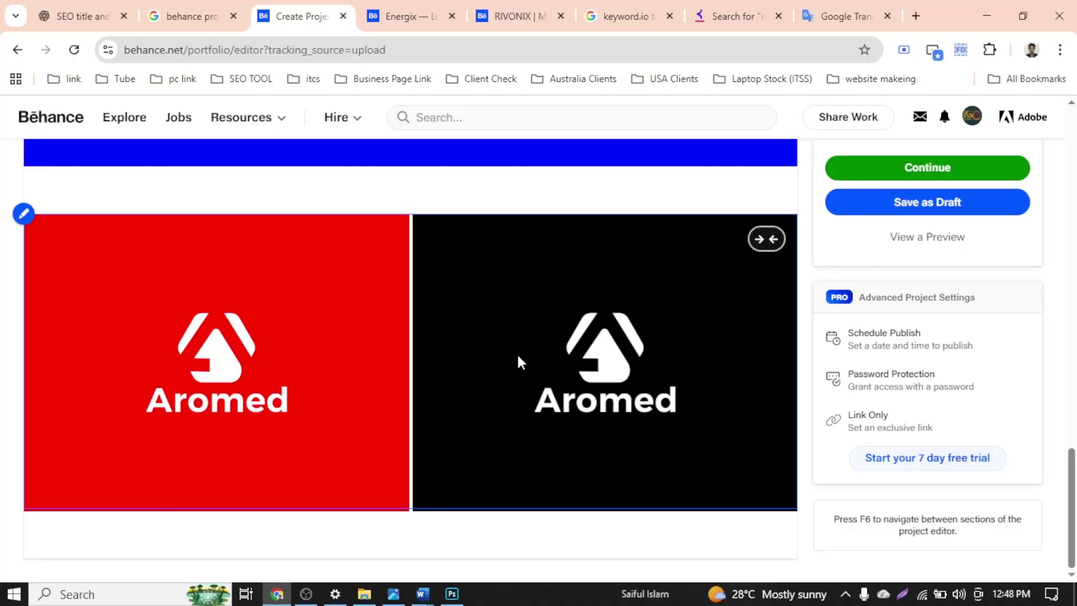
# Try the red and black photo grid at the narrower width and return it to full width, toggling twice
pyautogui.click(766, 239)
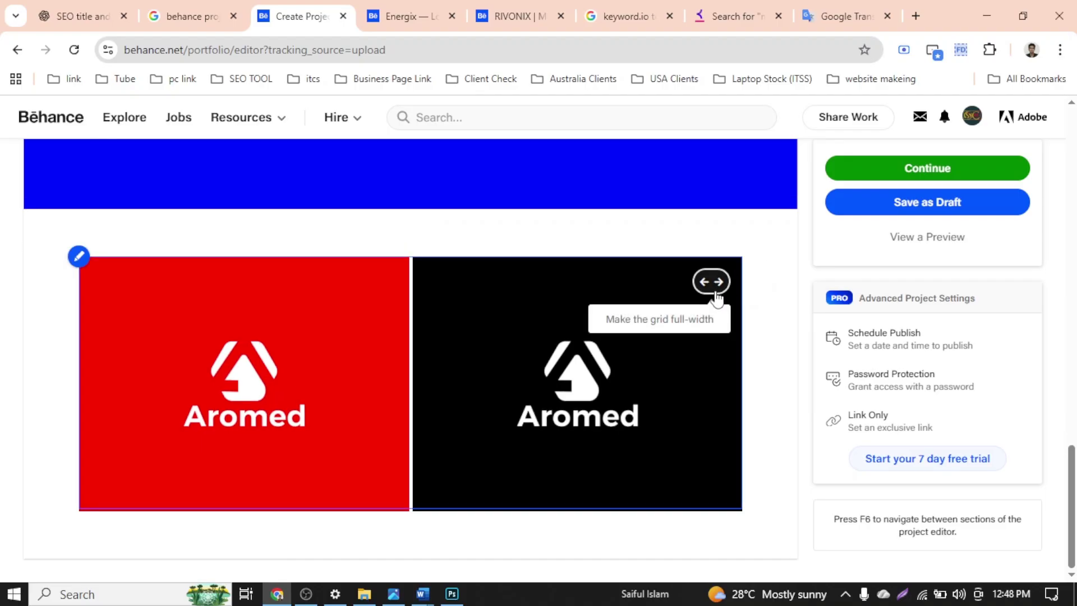
pyautogui.click(714, 285)
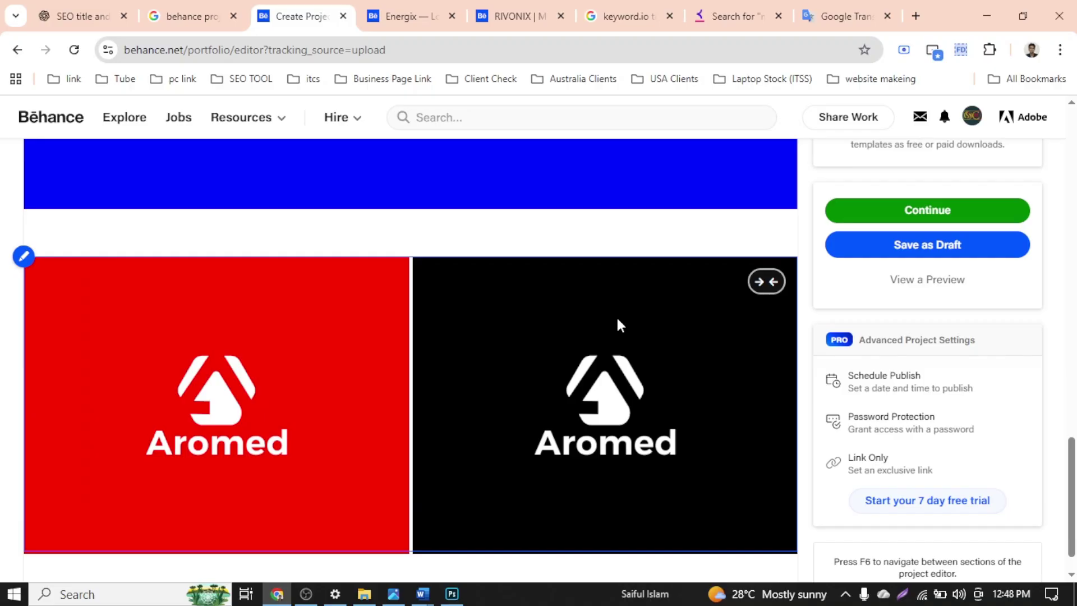
pyautogui.click(765, 281)
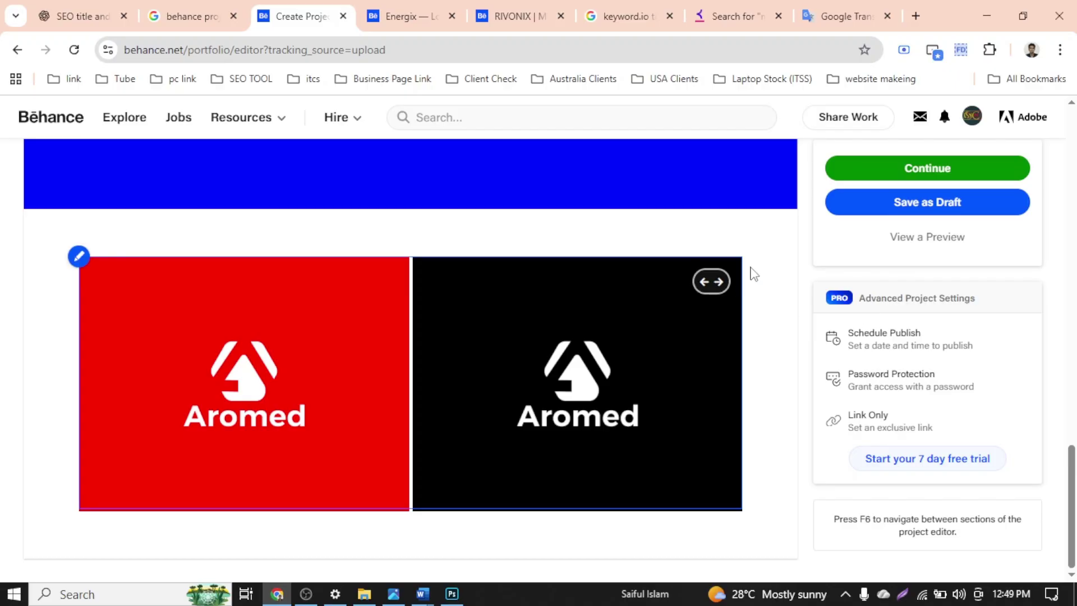
pyautogui.click(715, 282)
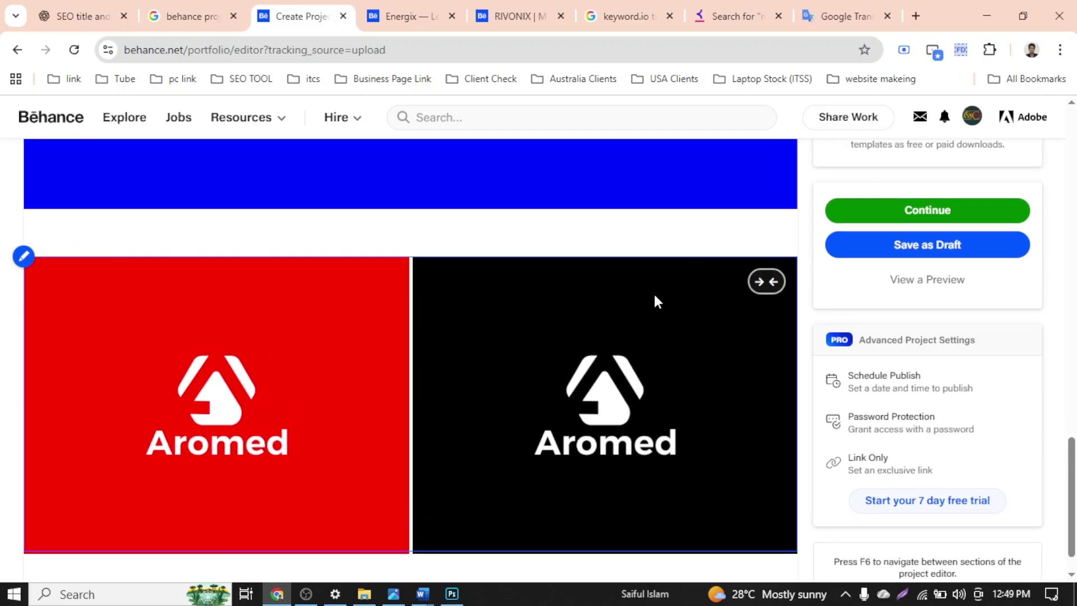
# Review the ordering and Add Photos options in the red and black grid's editor, leaving the grid as it is
pyautogui.click(29, 259)
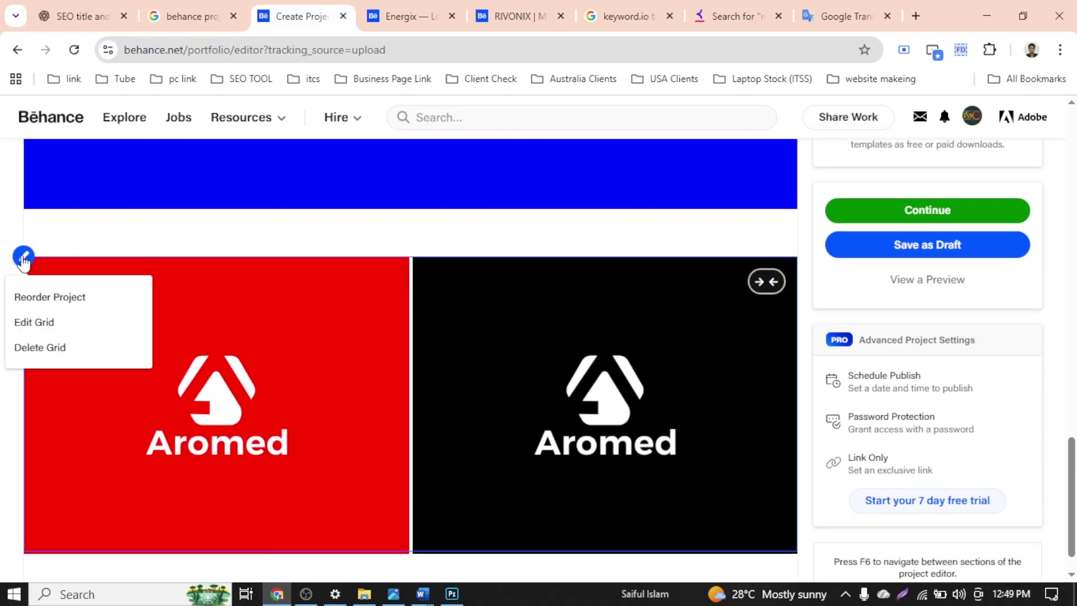
pyautogui.click(45, 323)
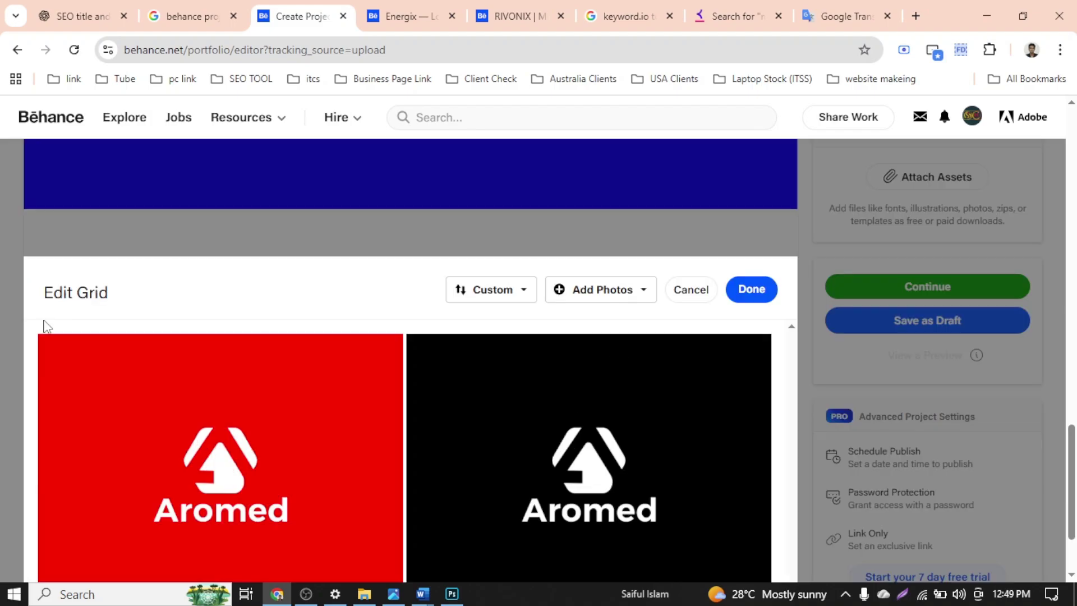
pyautogui.click(505, 301)
pyautogui.click(504, 301)
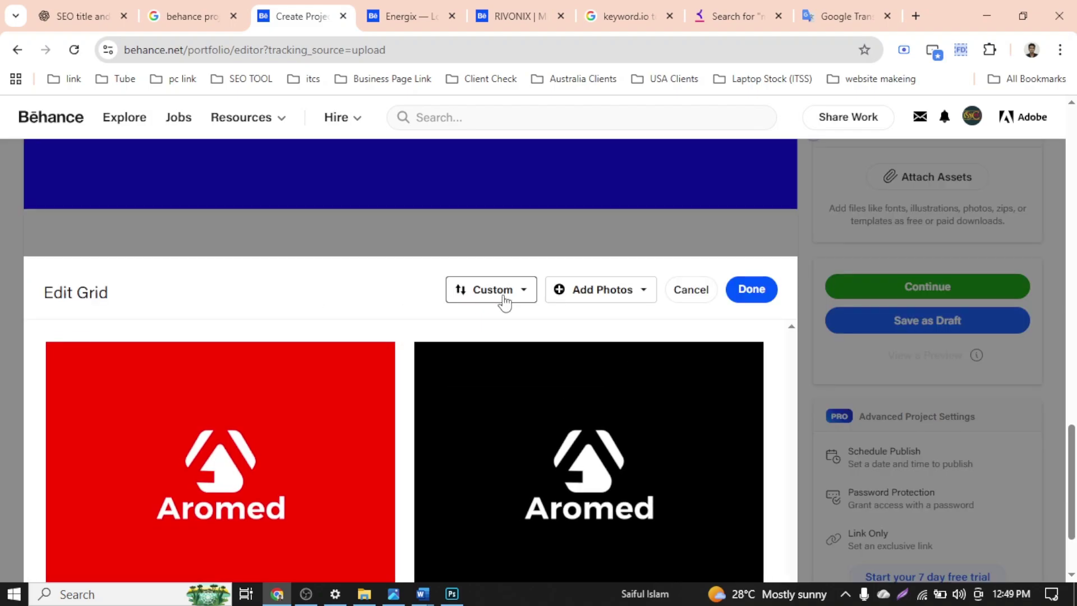
pyautogui.click(587, 297)
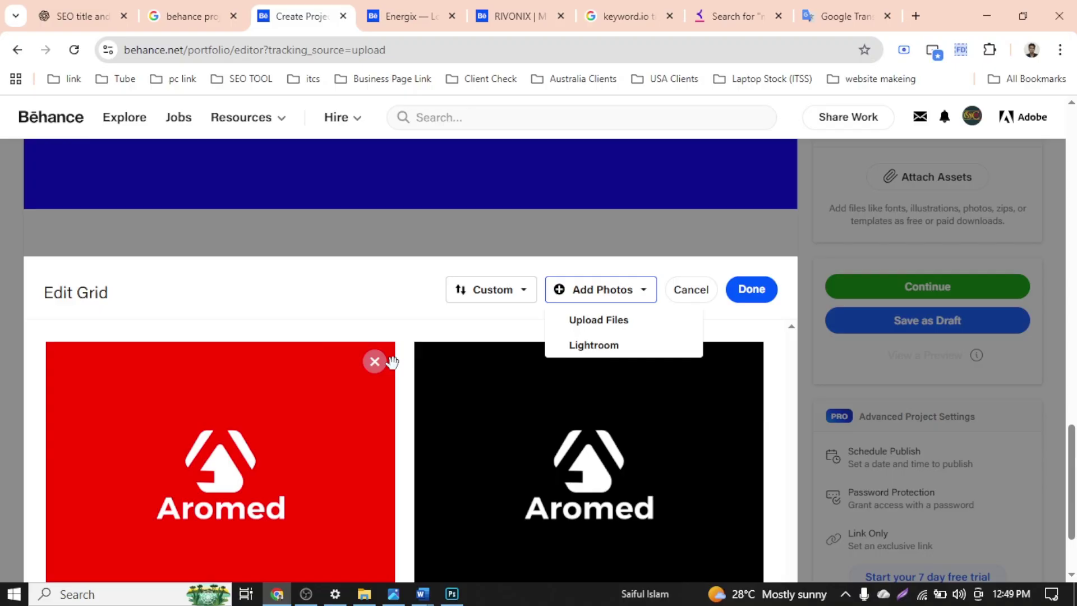
pyautogui.scroll(-2, 375, 315)
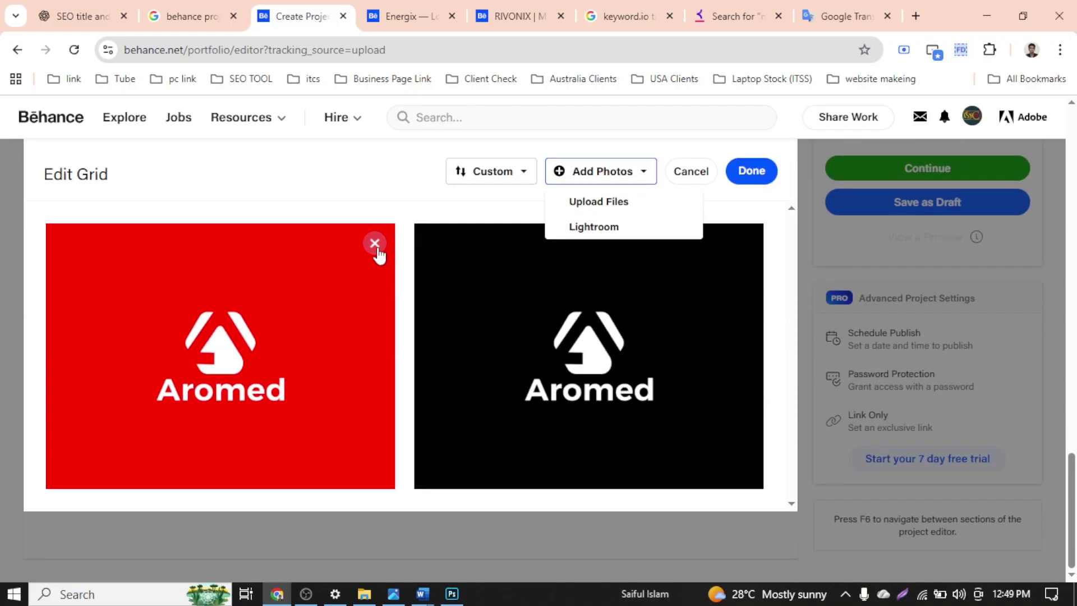
pyautogui.click(365, 188)
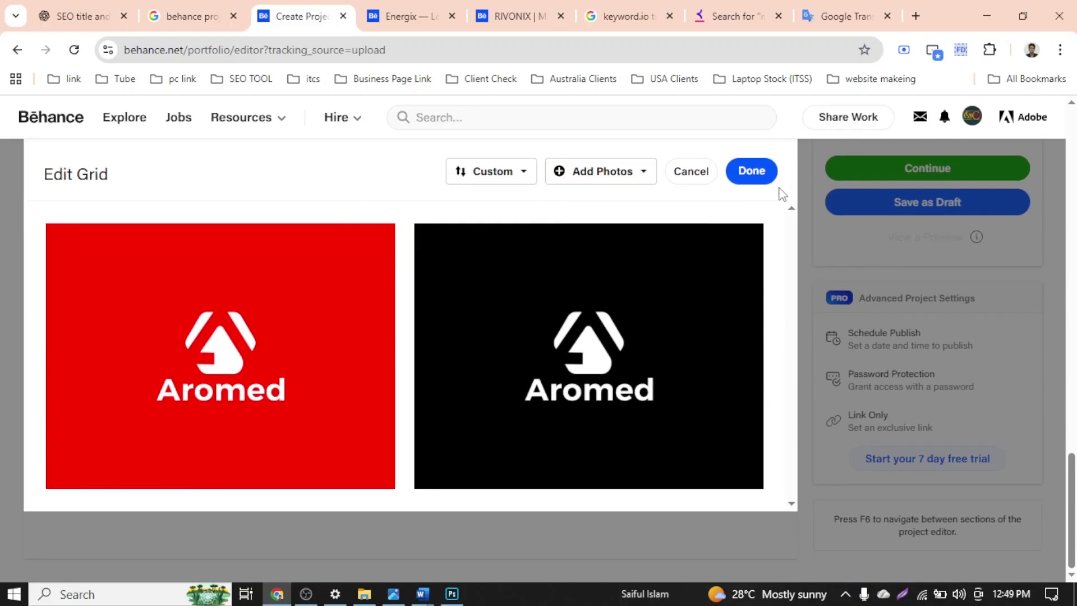
pyautogui.click(752, 172)
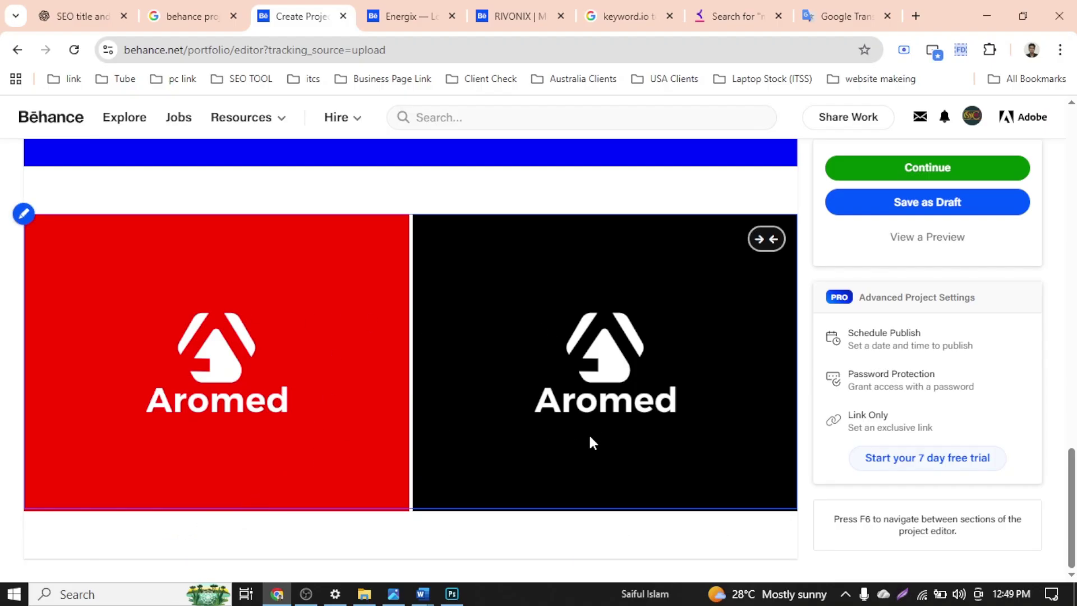
# Insert the image Aromed minimal logo design-06 below the red and black photo grid
pyautogui.moveTo(428, 546)
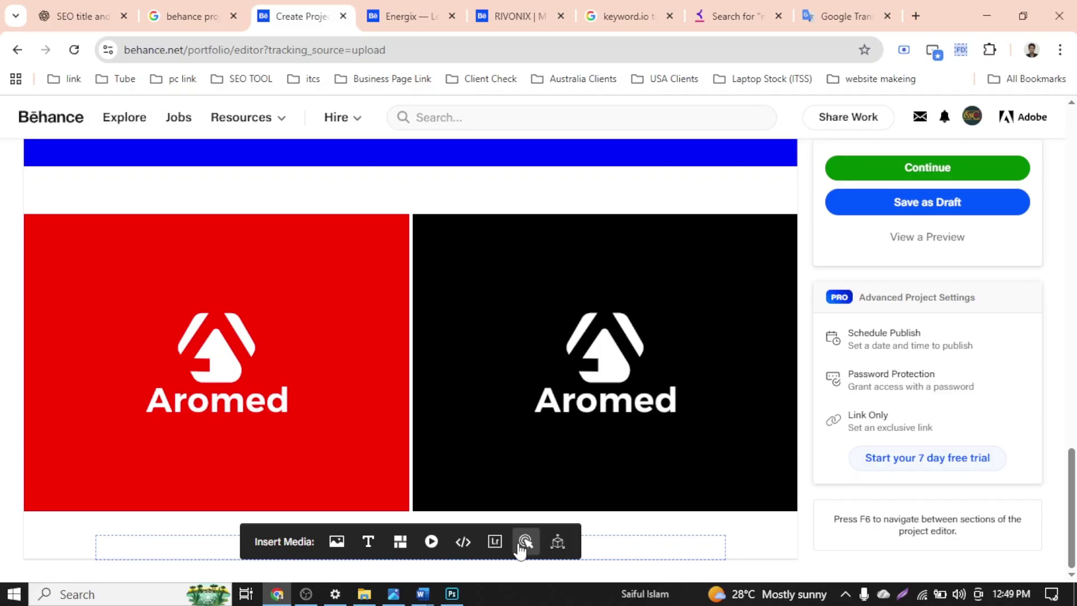
pyautogui.click(331, 549)
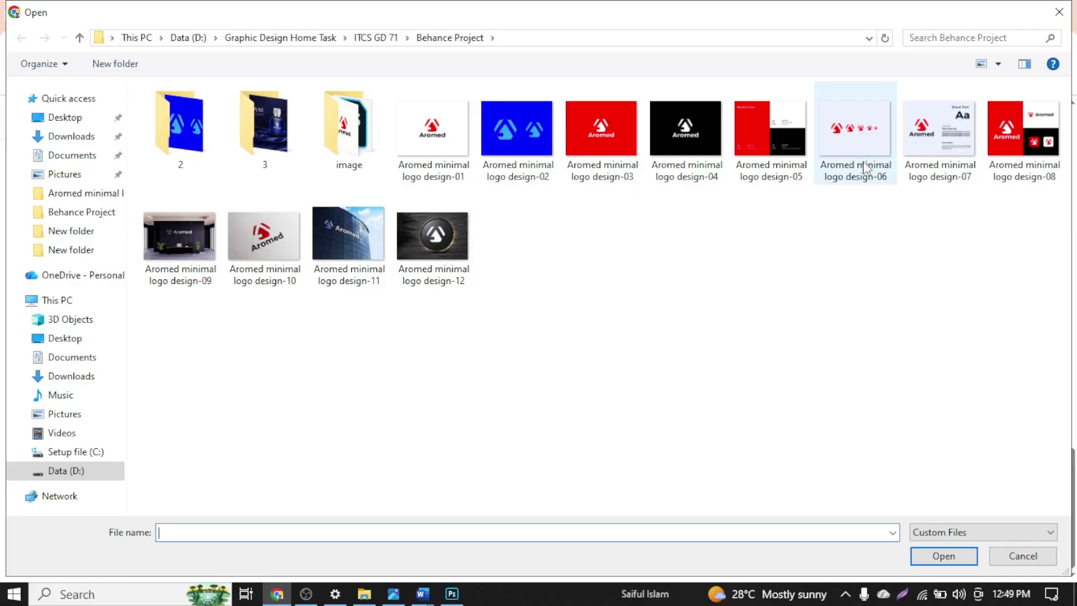
pyautogui.click(853, 134)
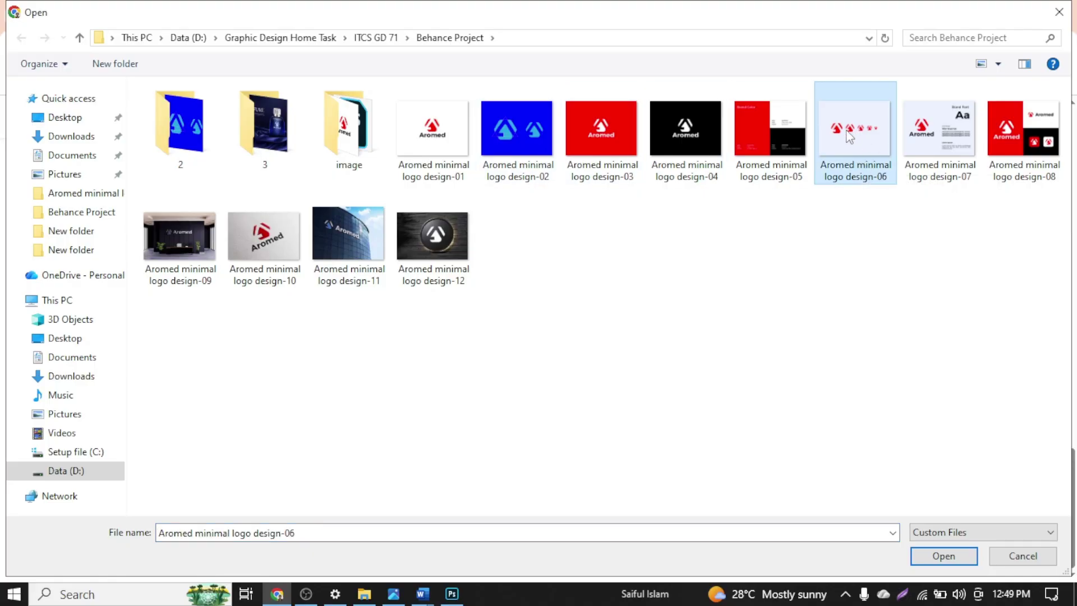
pyautogui.click(795, 148)
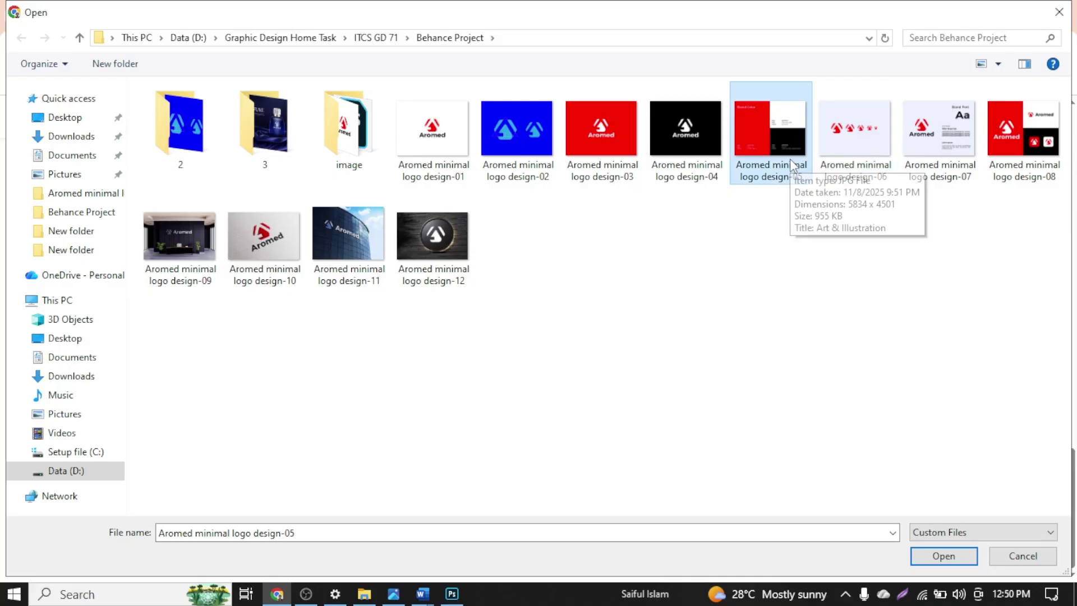
pyautogui.click(877, 151)
pyautogui.click(944, 555)
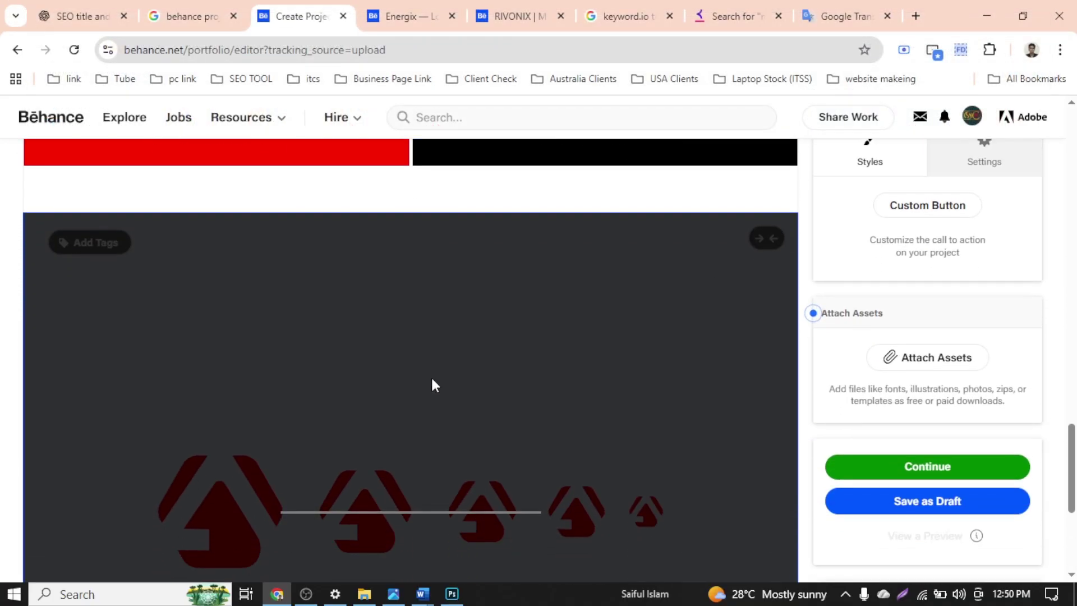
# Insert the Brand Color image, Aromed minimal logo design-05, below the image with the row of red logos
pyautogui.moveTo(436, 548)
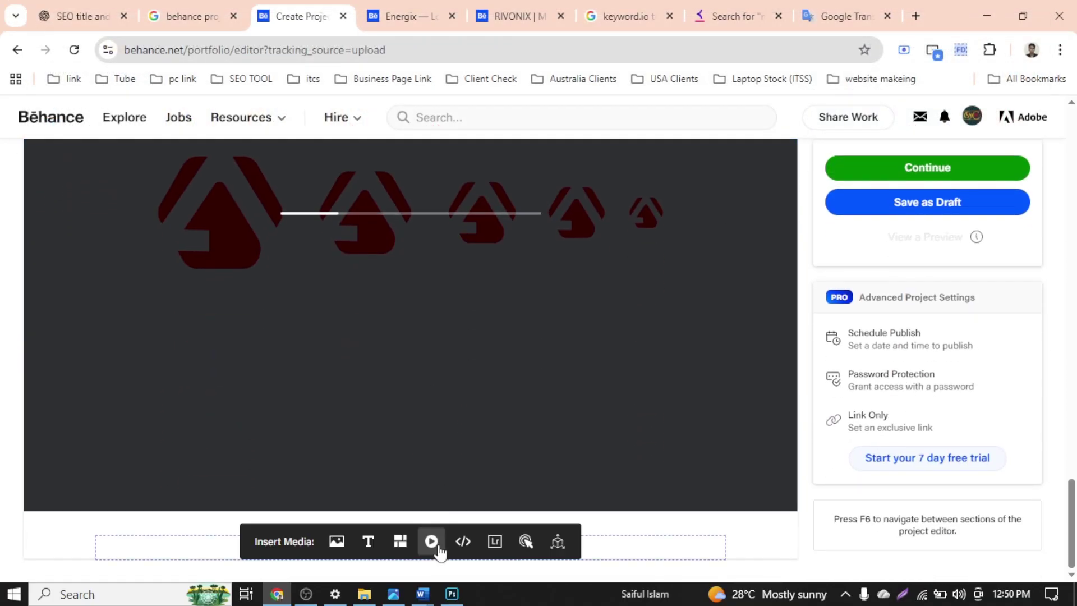
pyautogui.click(336, 541)
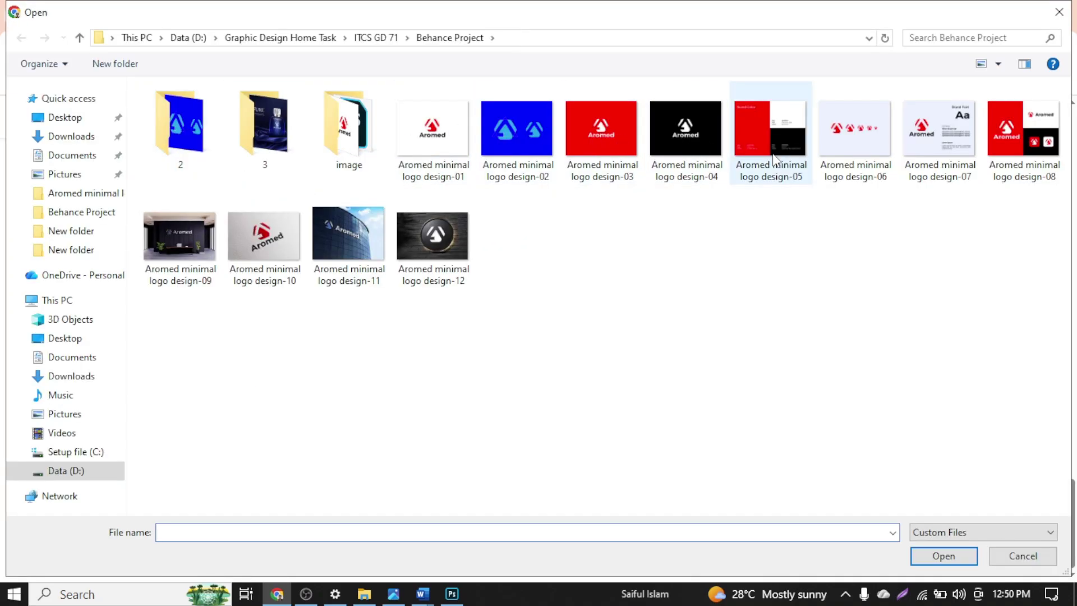
pyautogui.click(775, 160)
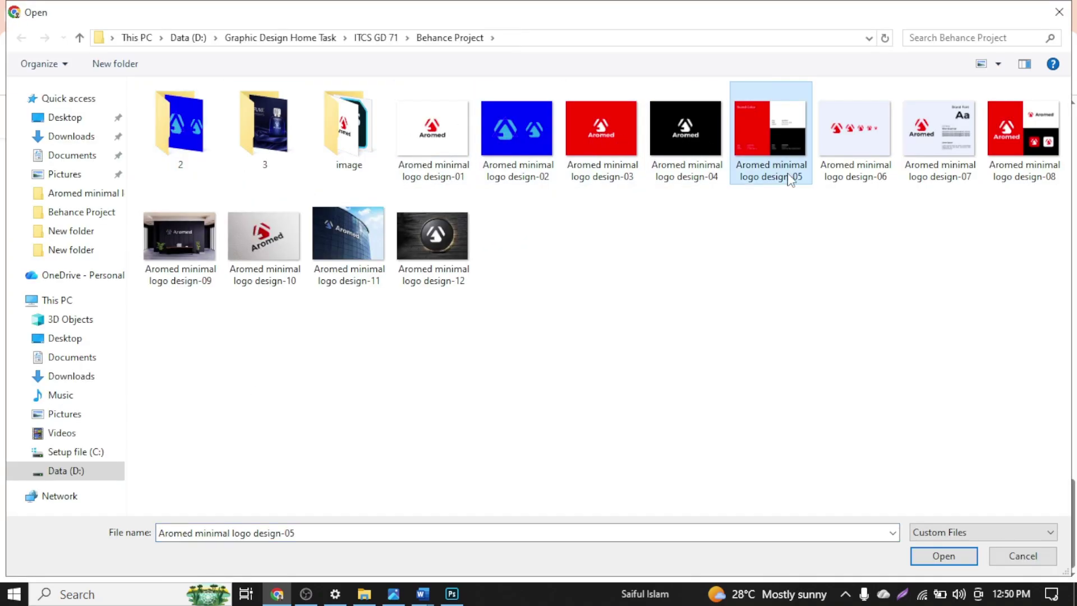
pyautogui.click(944, 557)
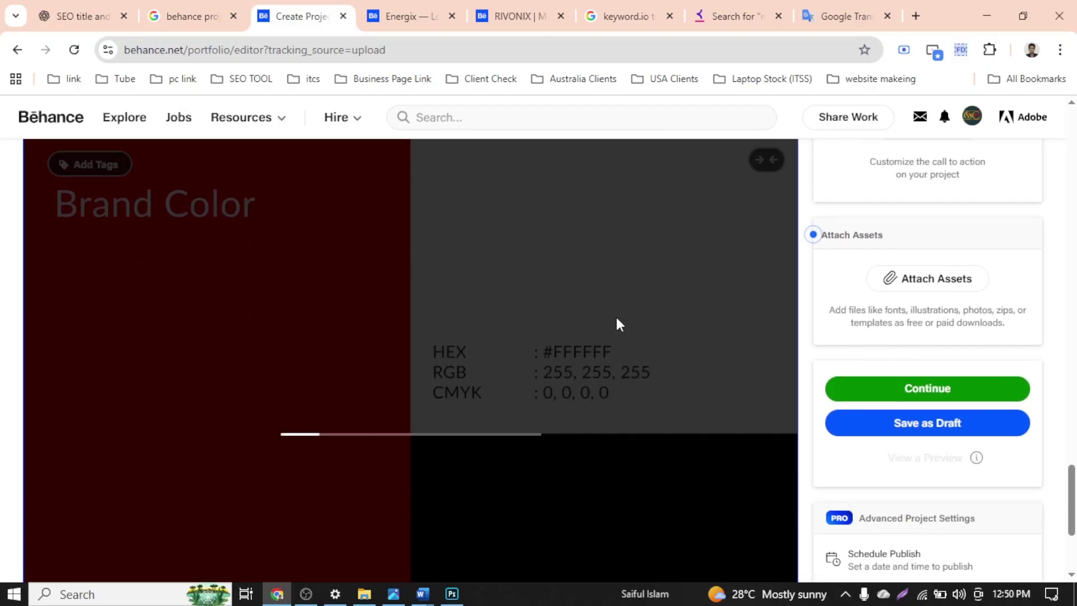
pyautogui.scroll(5, 564, 335)
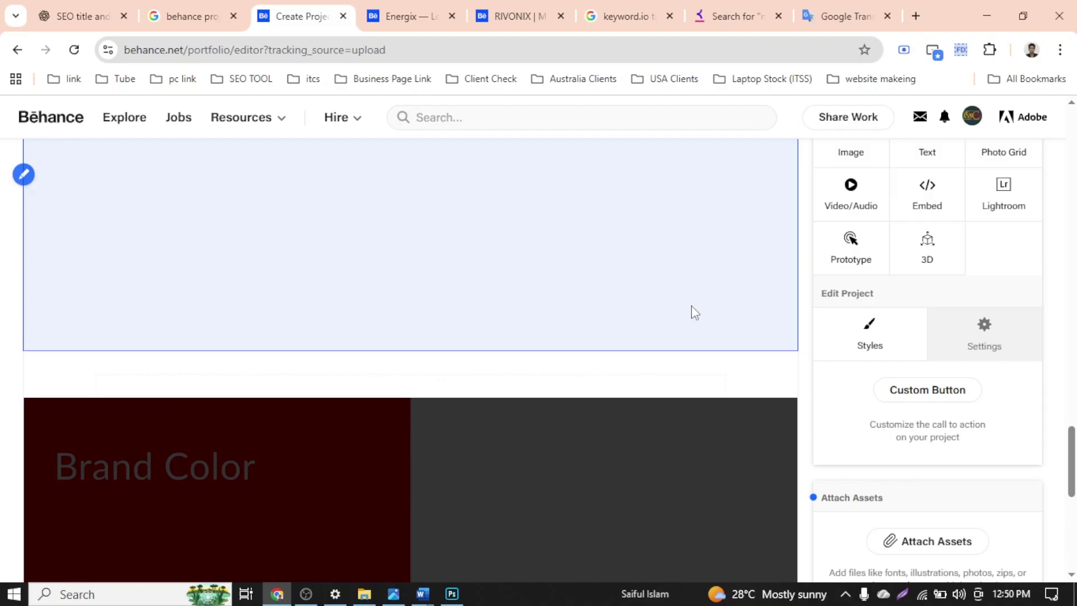
# Insert the Brand Font image, Aromed minimal logo design-07, below the Brand Color image
pyautogui.scroll(-7, 693, 312)
pyautogui.scroll(-4, 691, 322)
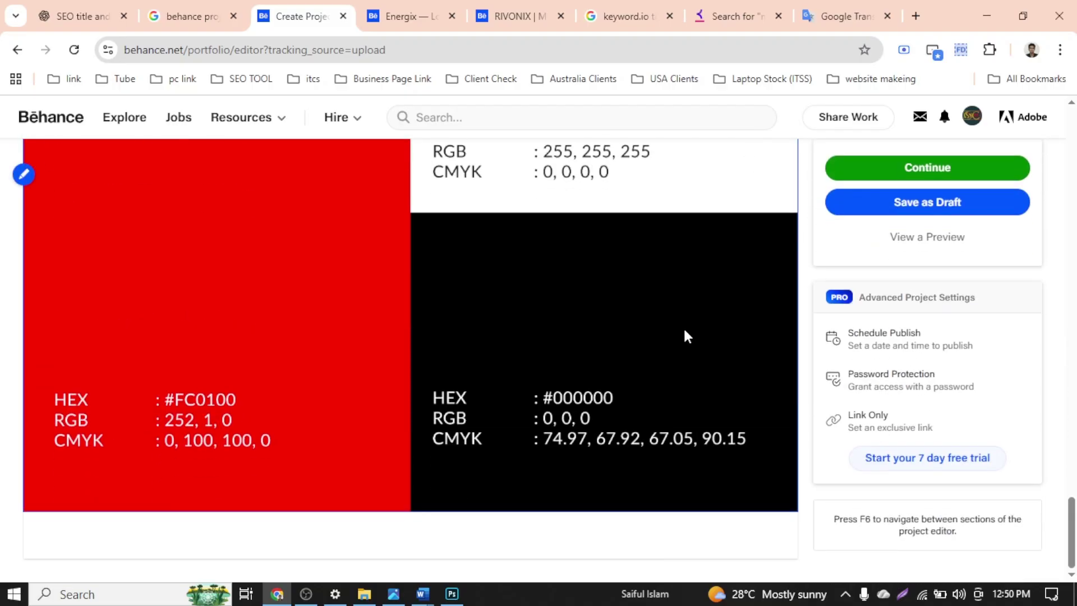
pyautogui.moveTo(384, 542)
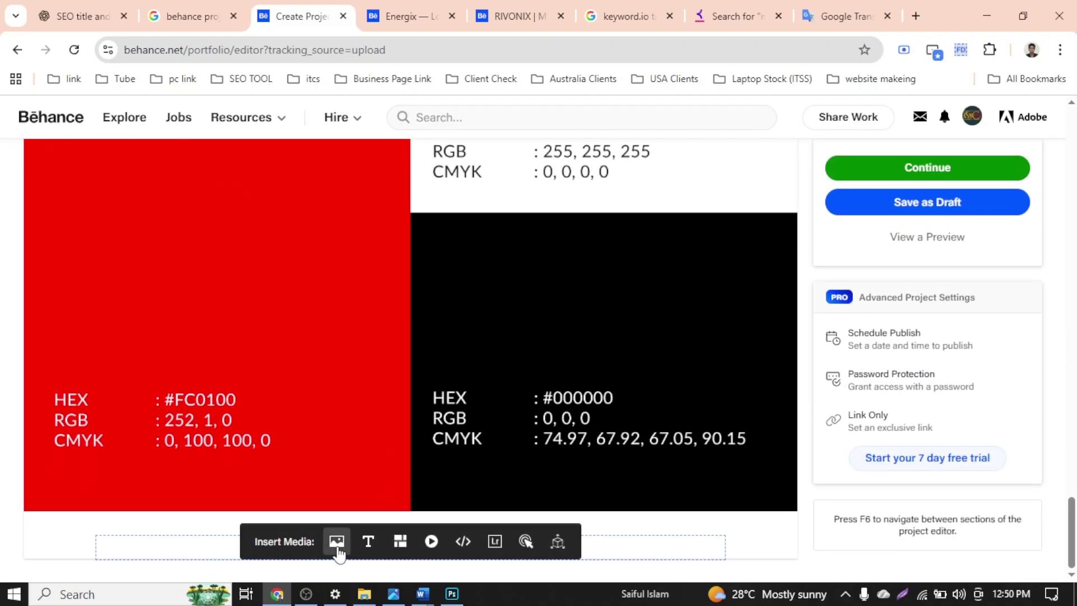
pyautogui.click(342, 530)
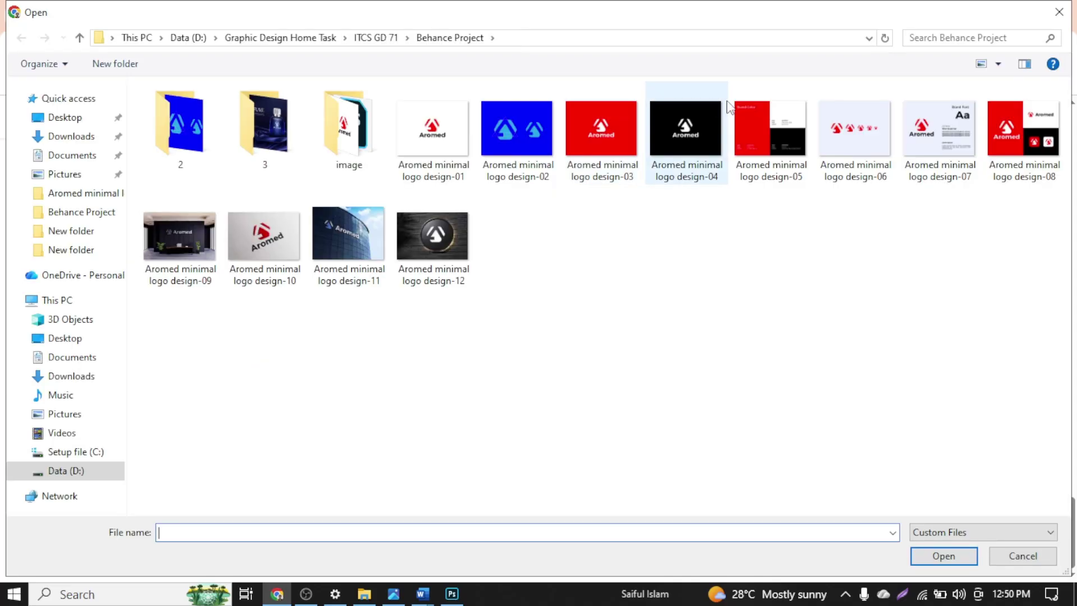
pyautogui.click(937, 153)
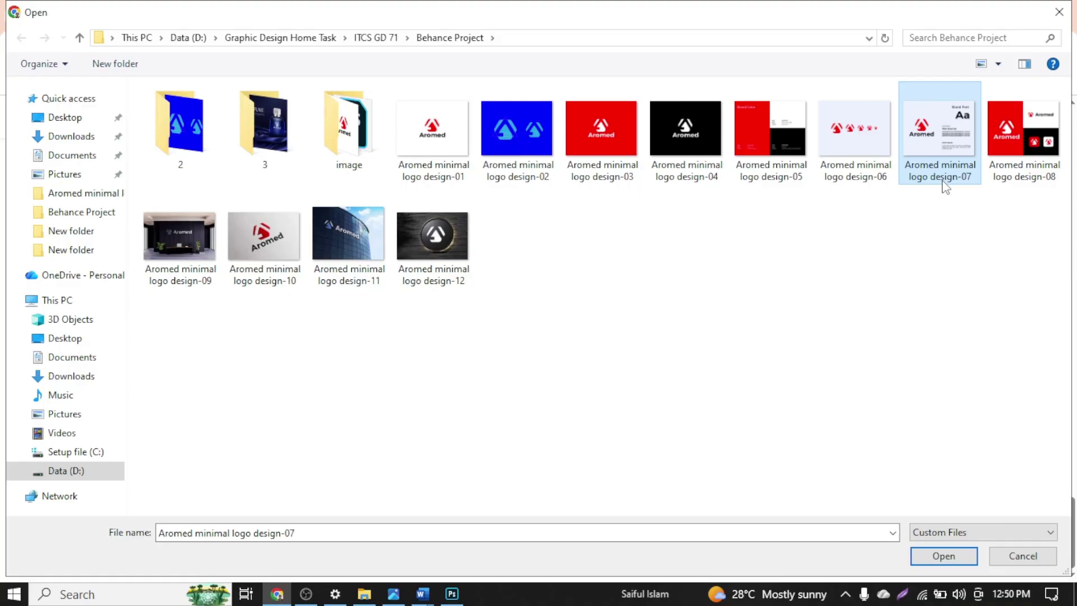
pyautogui.click(944, 557)
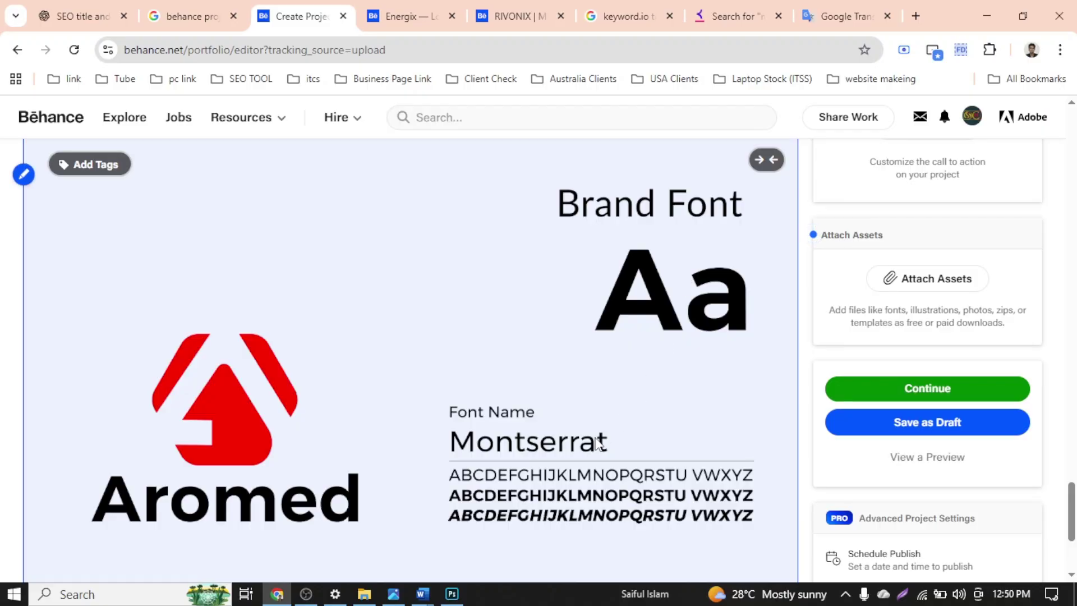
# Insert the four mockup images, Aromed minimal logo design-09 through design-12, together below the Brand Font image
pyautogui.scroll(-4, 557, 461)
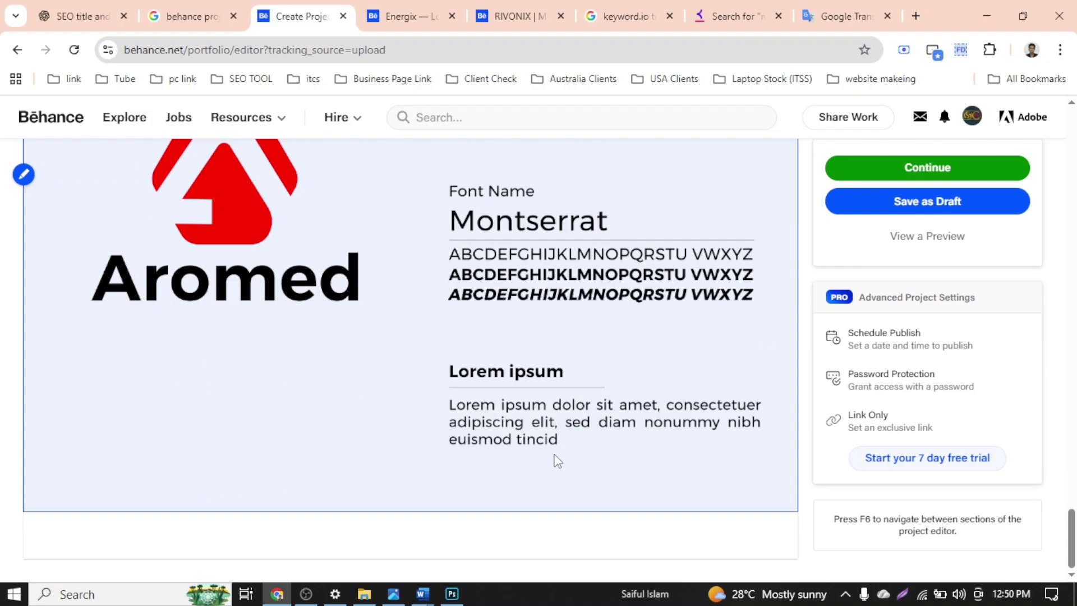
pyautogui.moveTo(368, 548)
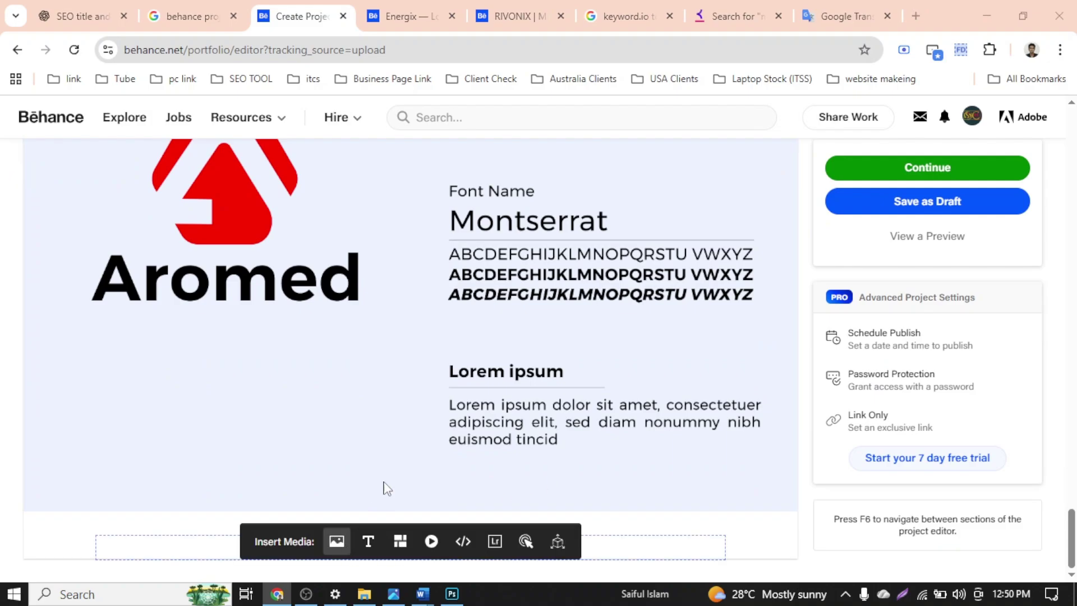
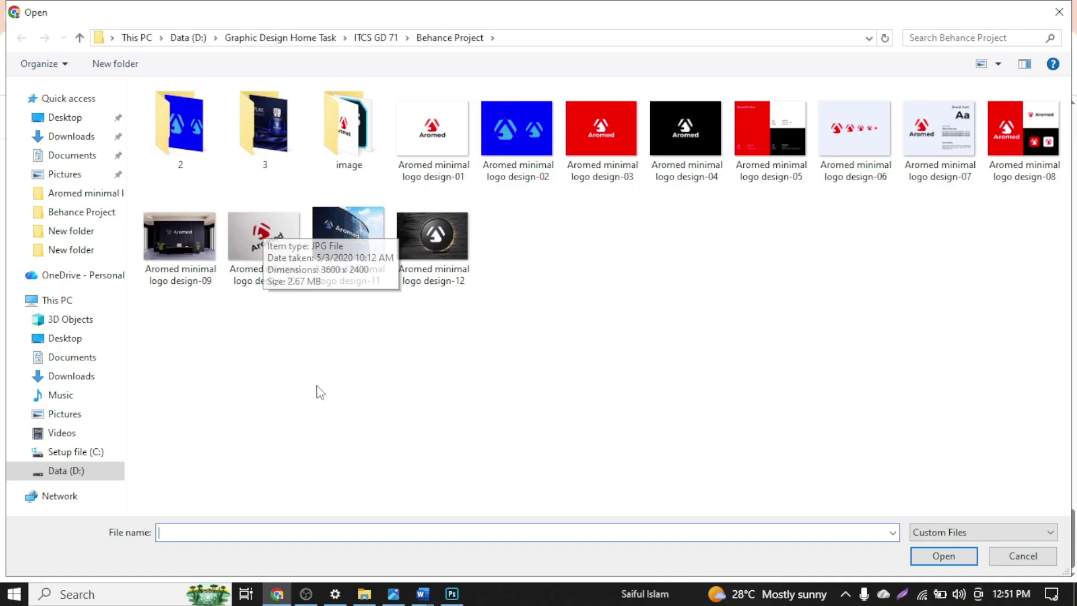
pyautogui.click(269, 241)
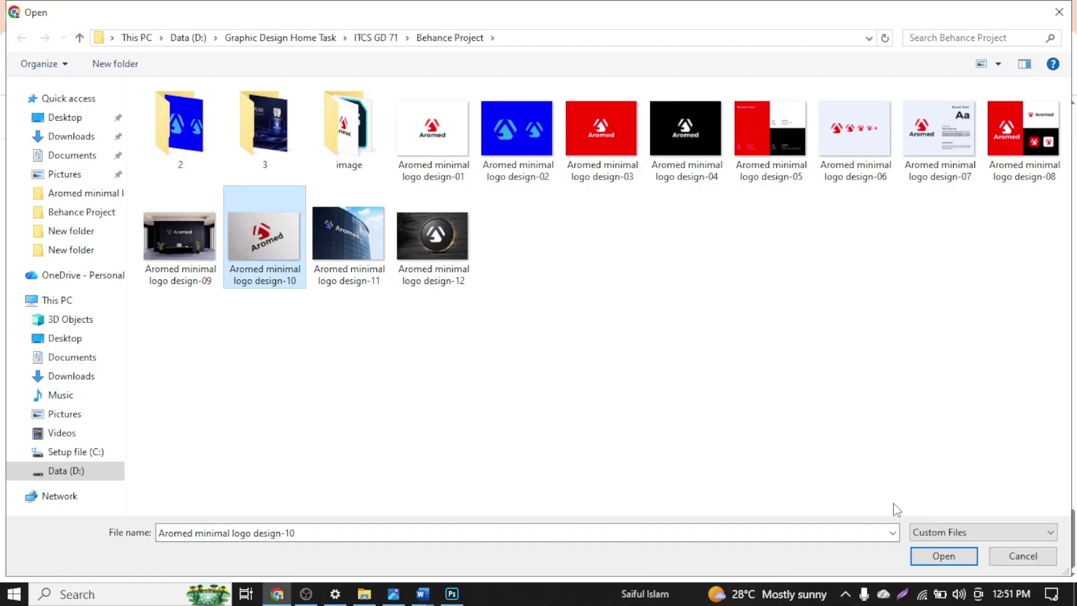
pyautogui.click(220, 345)
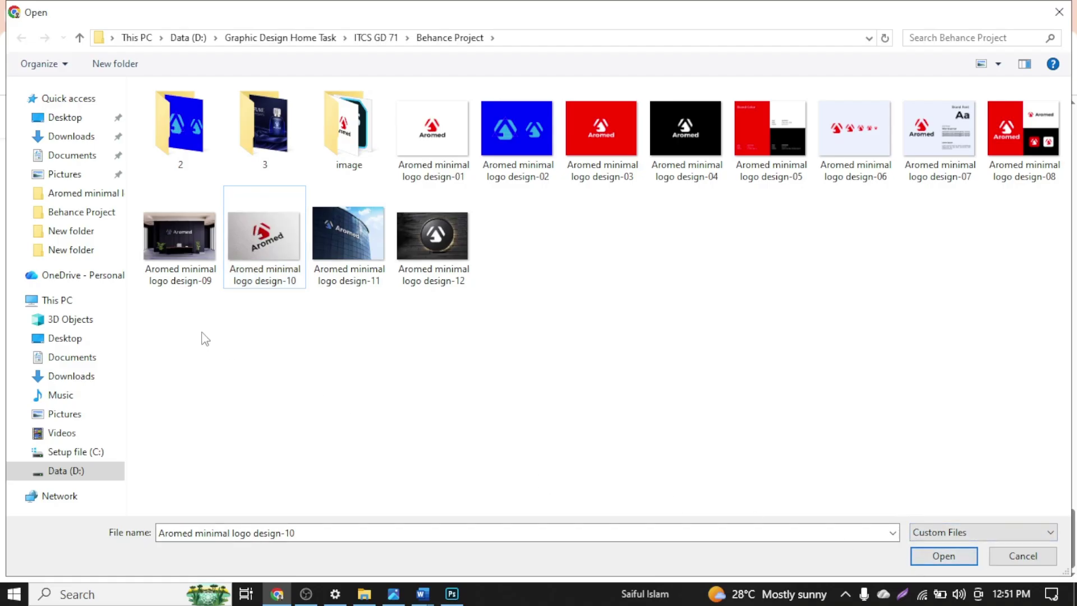
pyautogui.moveTo(205, 338); pyautogui.dragTo(479, 247)
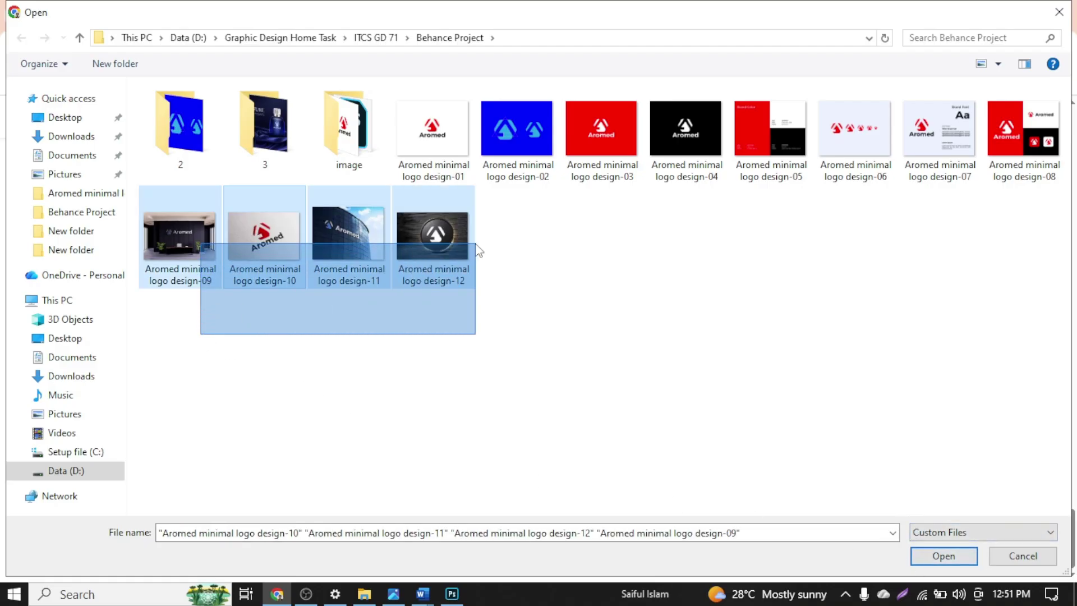
pyautogui.click(936, 557)
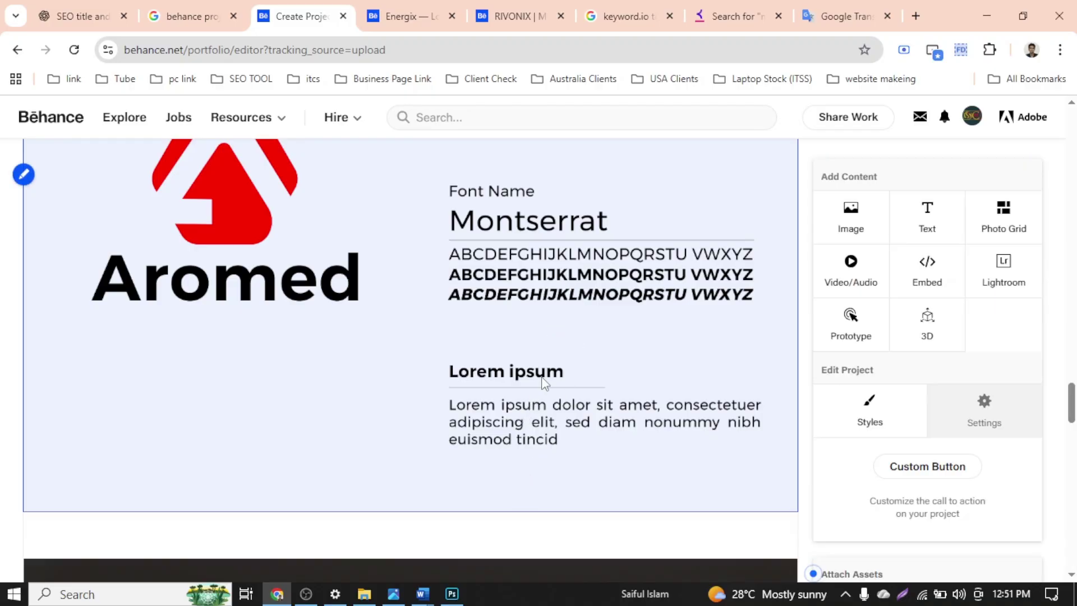
# Review the order and appearance of the four inserted mockups, from the reception desk to the round wall sign
pyautogui.scroll(-20, 520, 501)
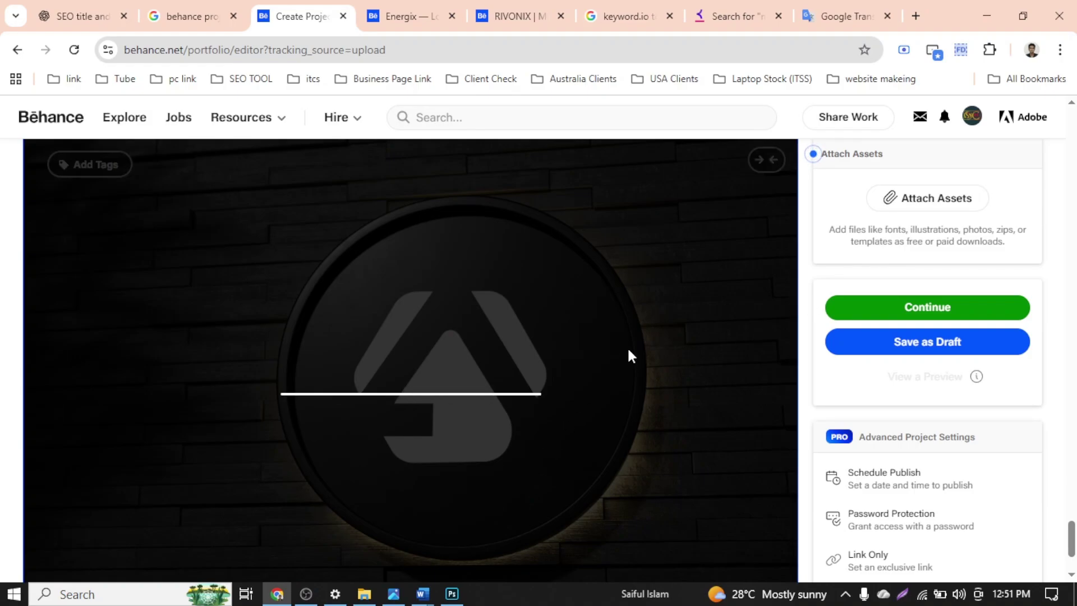
pyautogui.scroll(6, 626, 351)
pyautogui.scroll(3, 626, 352)
pyautogui.scroll(10, 626, 353)
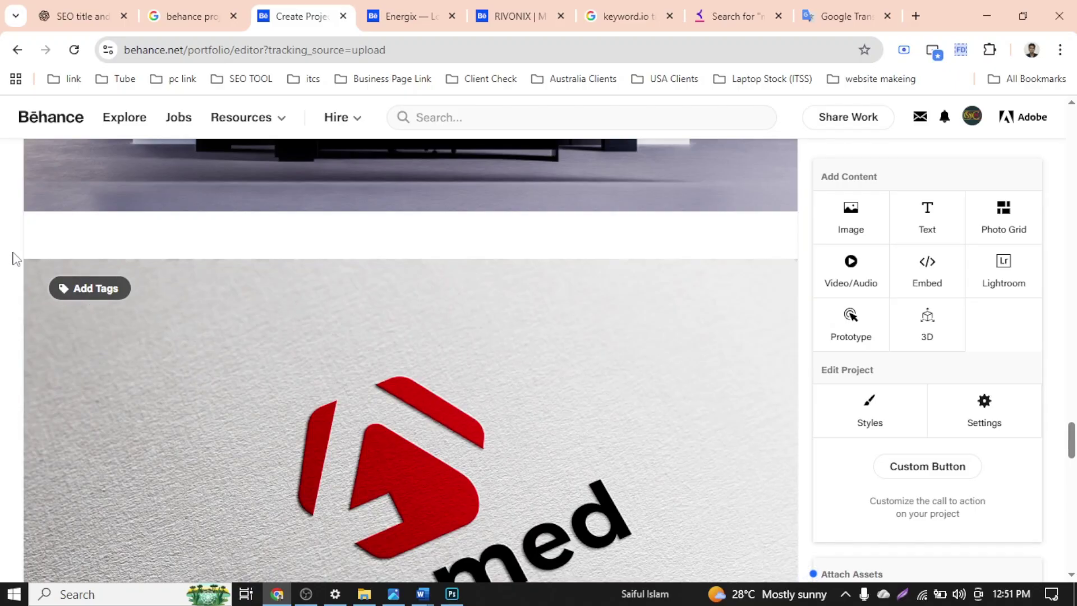
pyautogui.scroll(12, 406, 330)
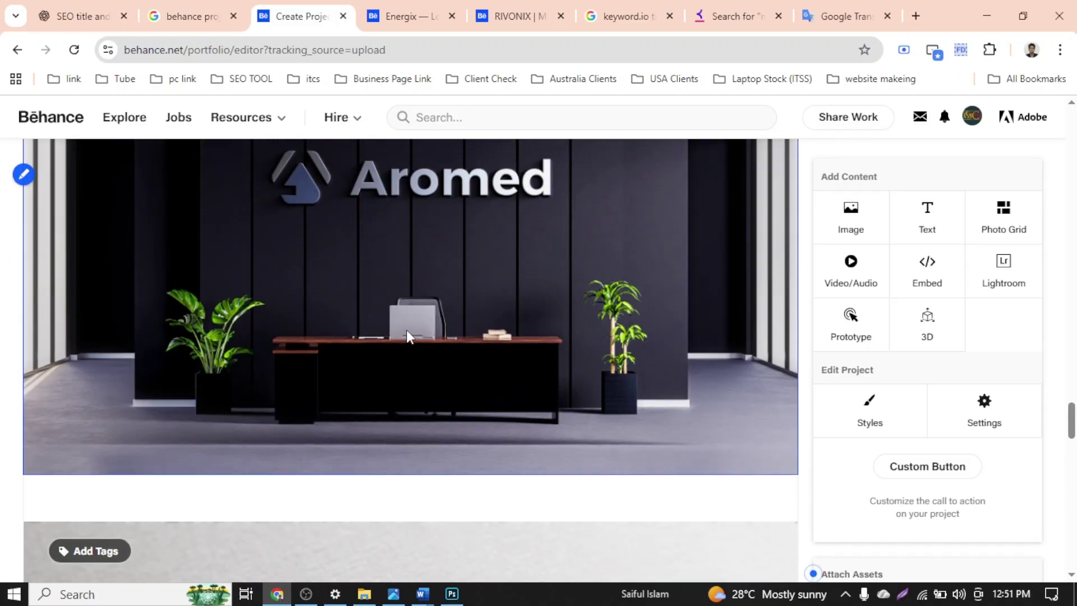
pyautogui.scroll(3, 410, 337)
pyautogui.scroll(-8, 410, 337)
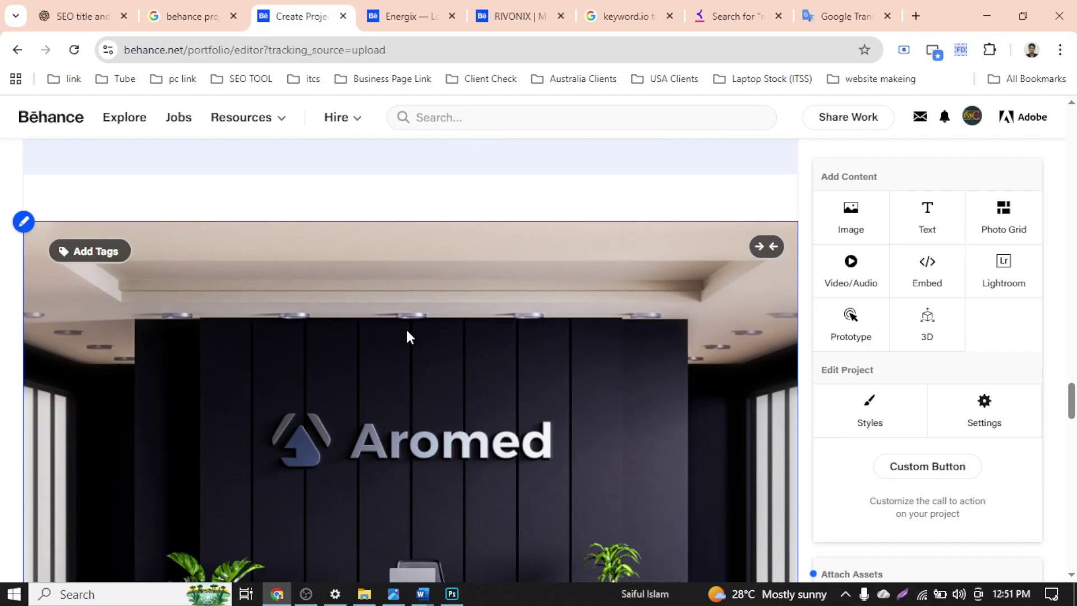
pyautogui.scroll(-5, 330, 326)
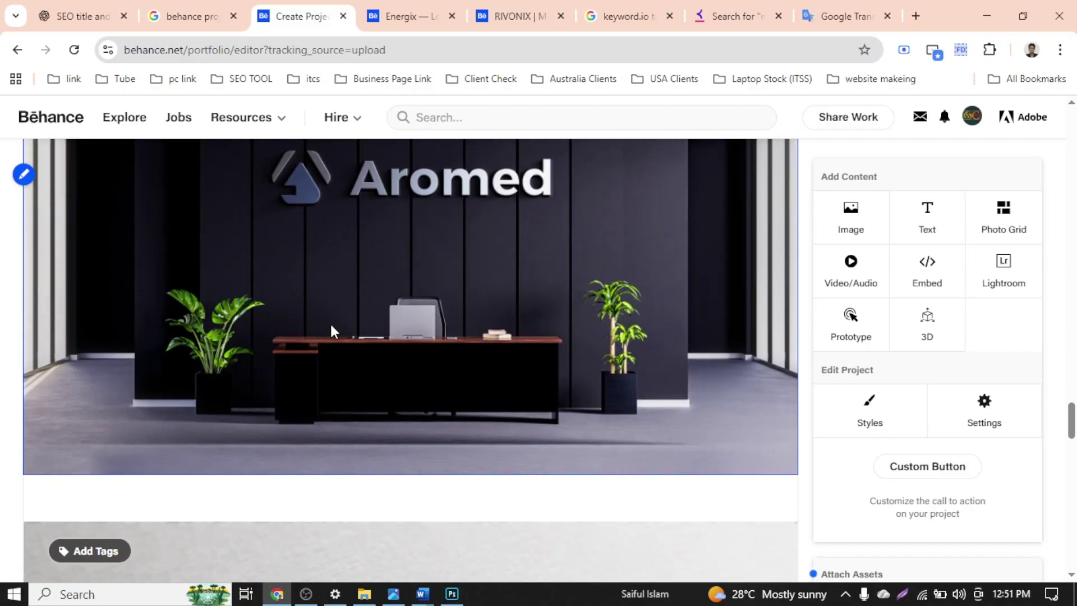
pyautogui.scroll(5, 330, 326)
pyautogui.scroll(-7, 330, 326)
pyautogui.scroll(-15, 396, 369)
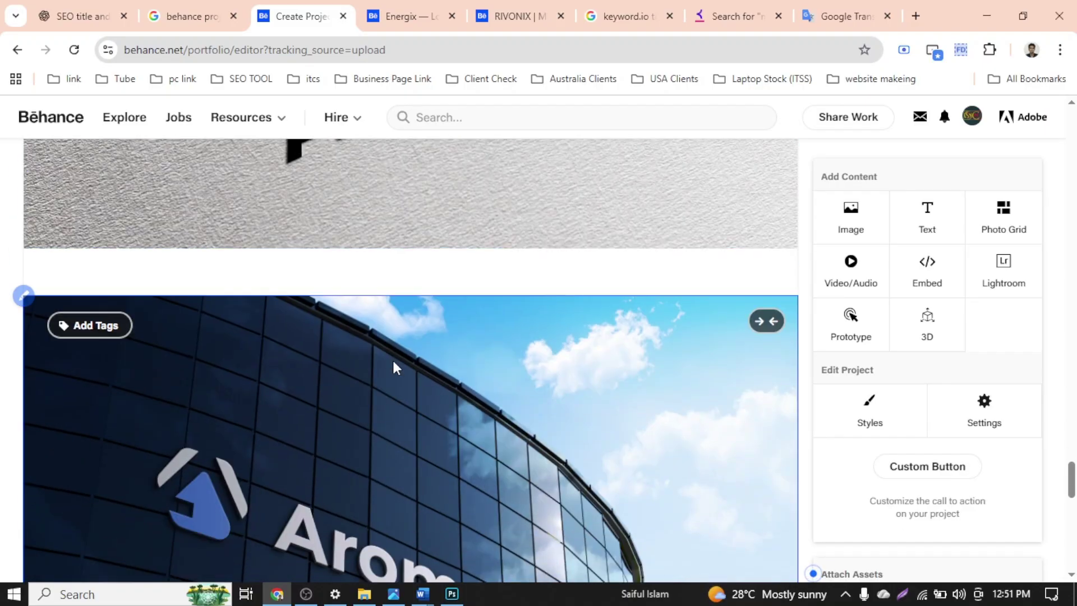
pyautogui.scroll(-6, 395, 368)
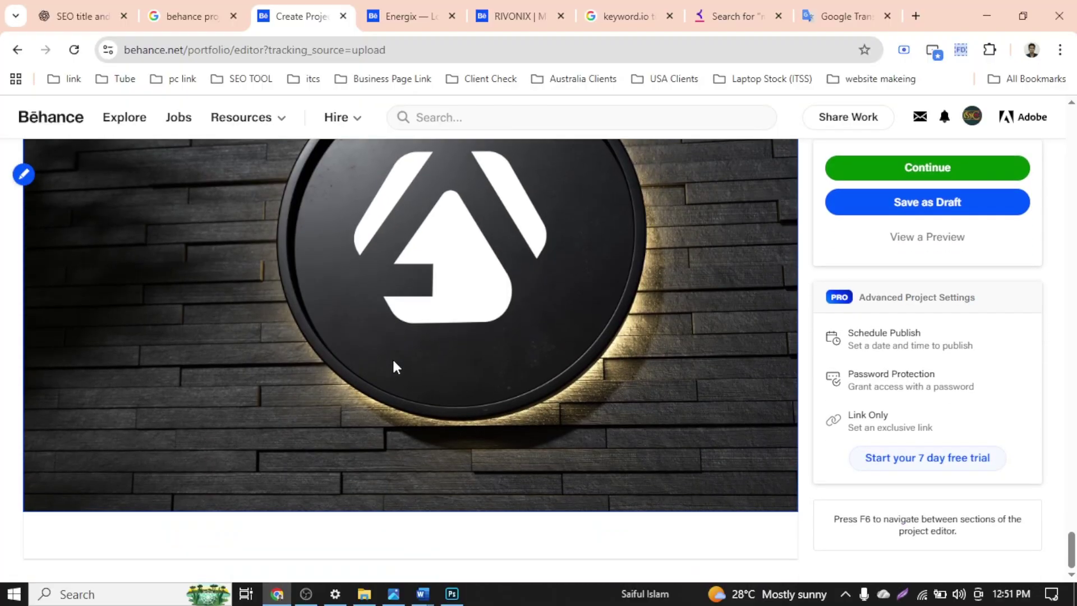
# Insert the perfume image Mockup 05 from ITCS GD 70's Behance Project folder, Aromed minimal logo, below the round wall-sign mockup
pyautogui.moveTo(271, 565)
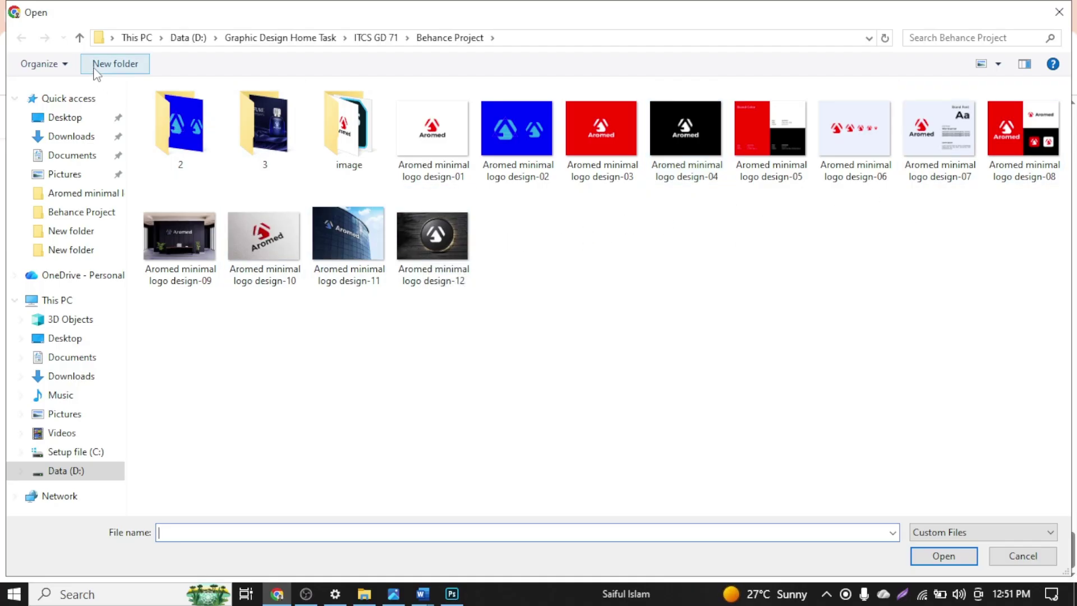
pyautogui.click(79, 38)
pyautogui.click(79, 38)
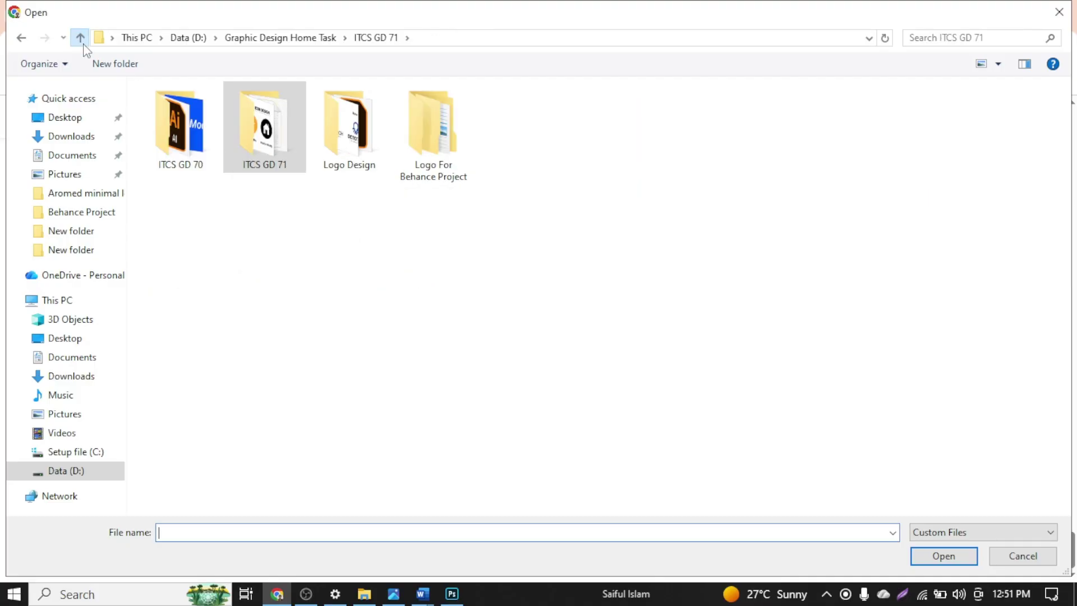
pyautogui.doubleClick(185, 140)
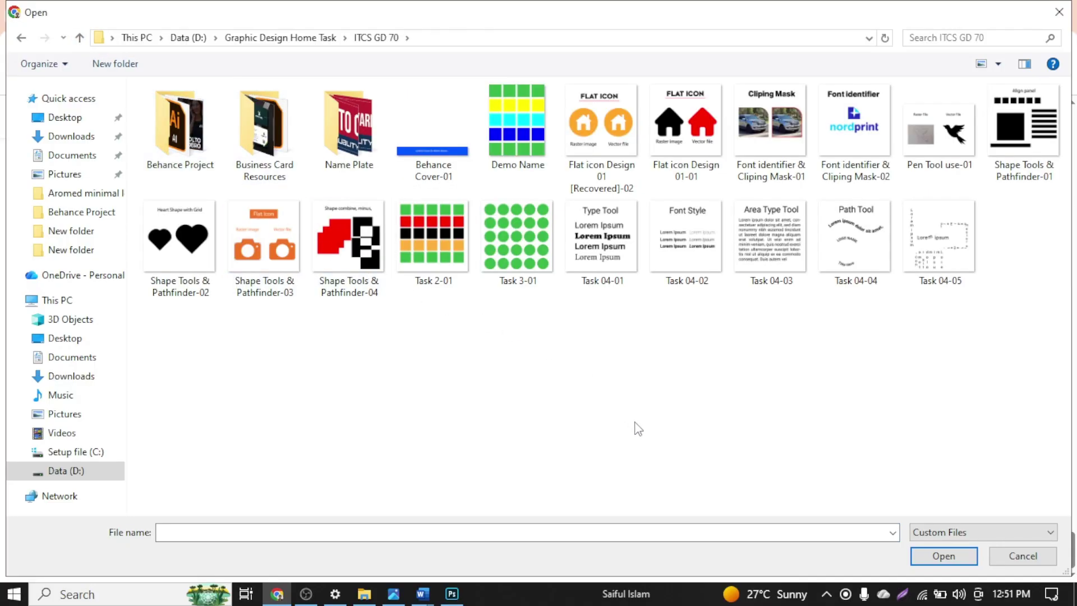
pyautogui.doubleClick(186, 126)
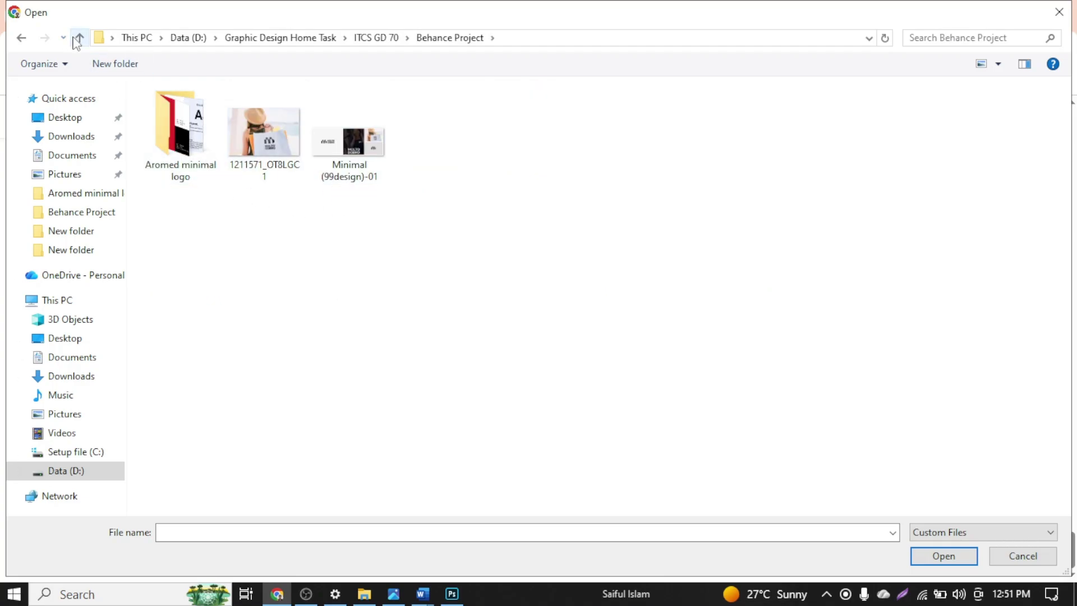
pyautogui.doubleClick(169, 123)
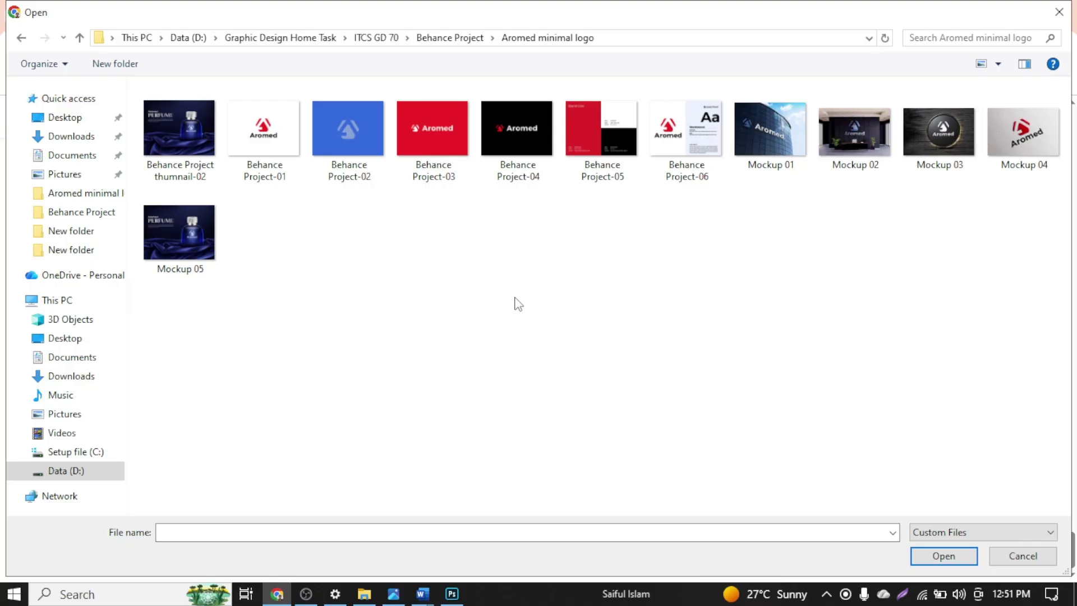
pyautogui.click(179, 254)
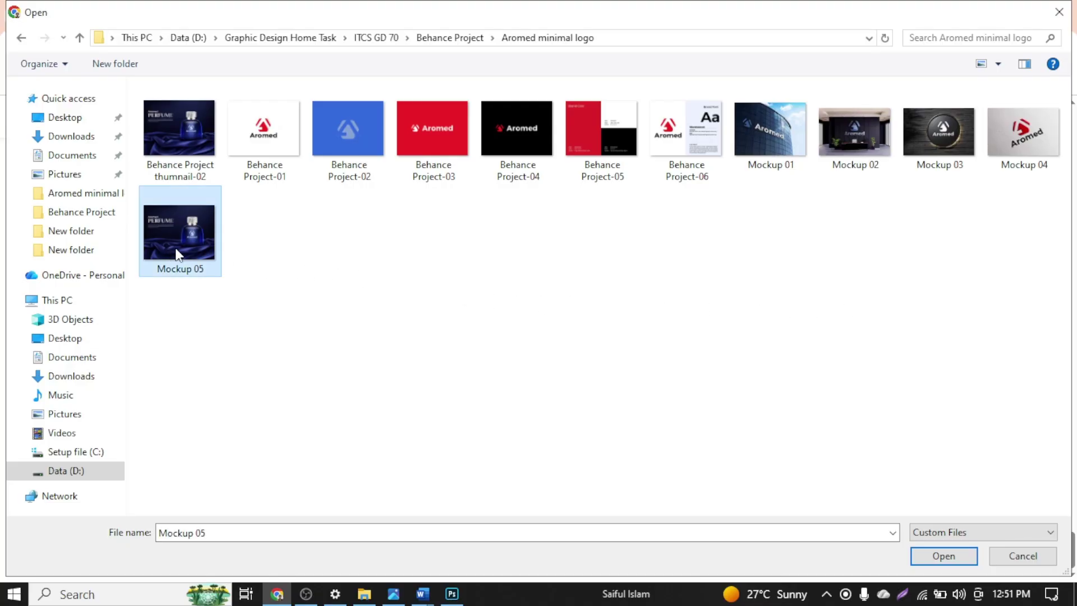
pyautogui.click(950, 559)
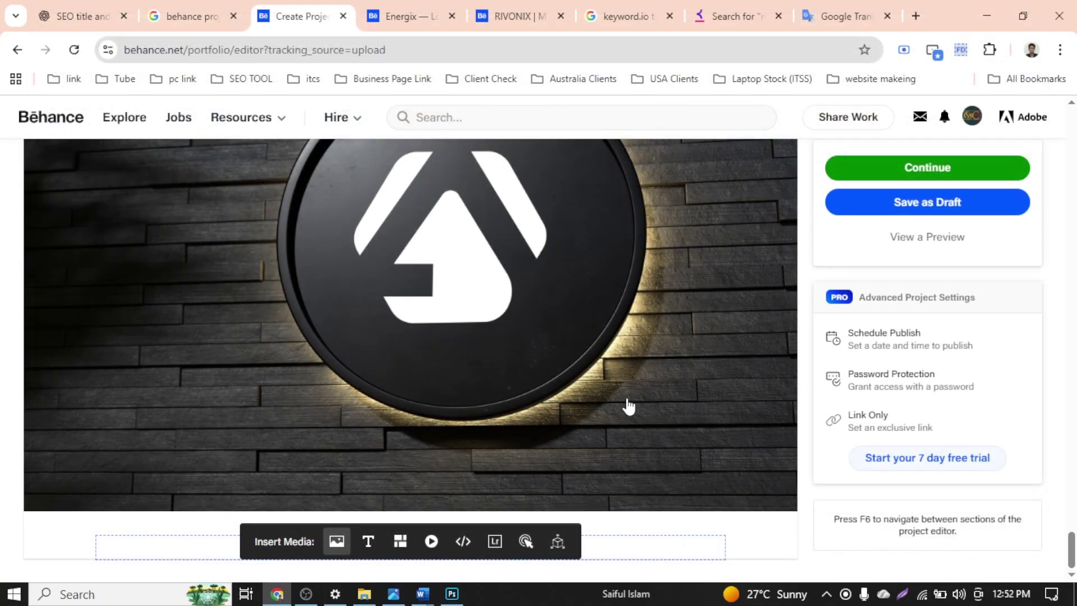
pyautogui.scroll(-5, 540, 325)
pyautogui.scroll(-1, 537, 321)
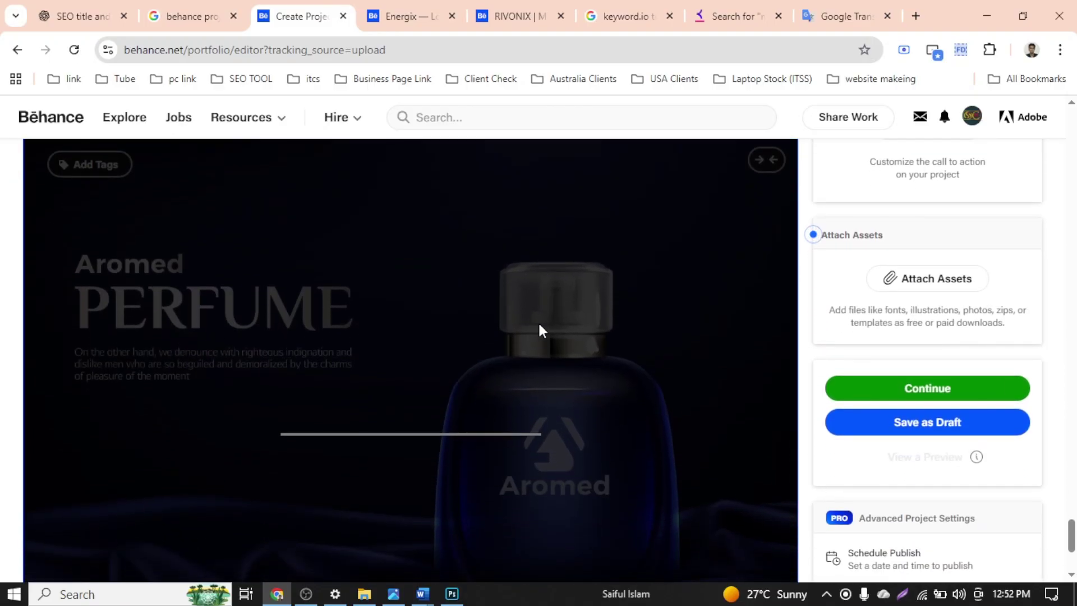
pyautogui.scroll(-4, 501, 359)
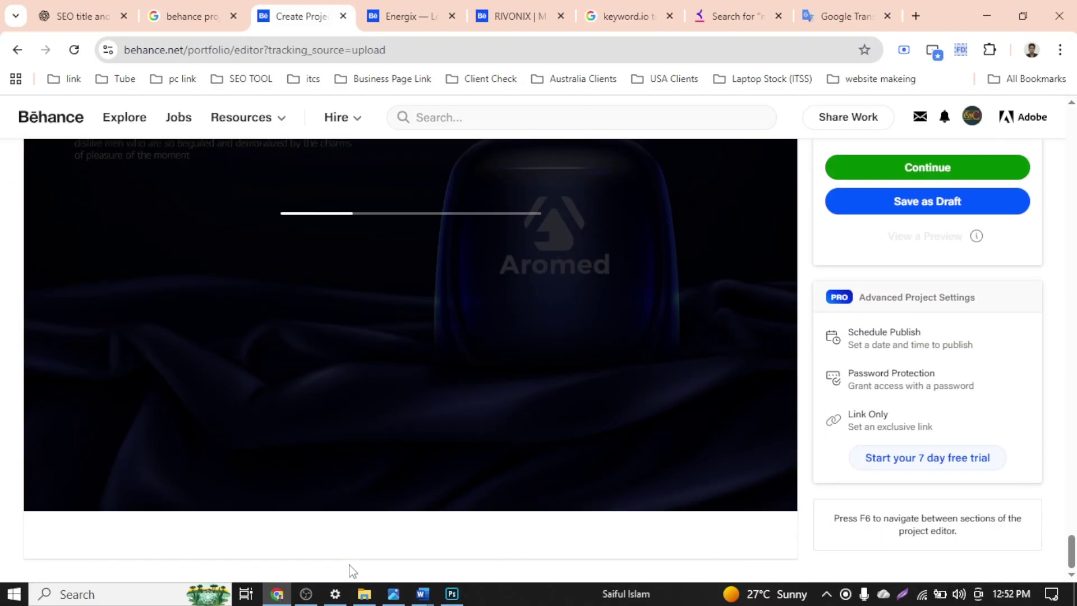
pyautogui.click(337, 541)
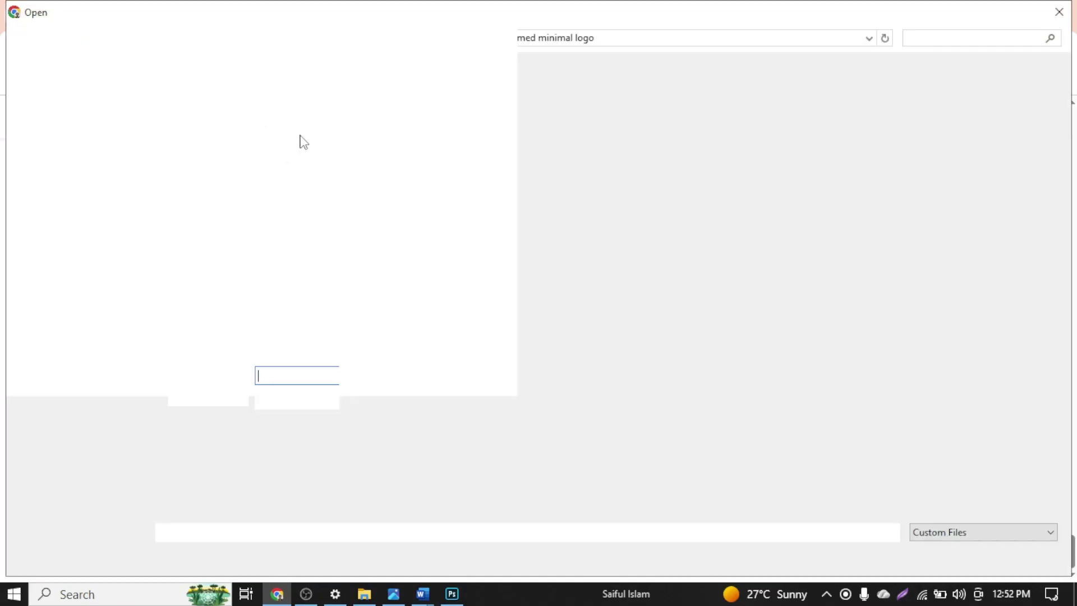
pyautogui.click(79, 42)
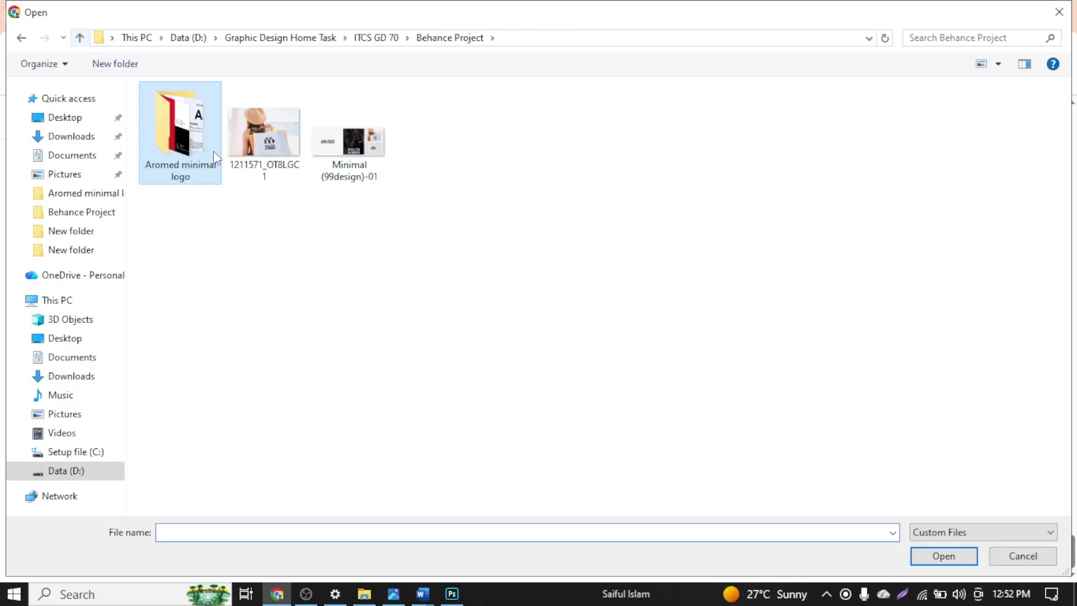
pyautogui.click(370, 150)
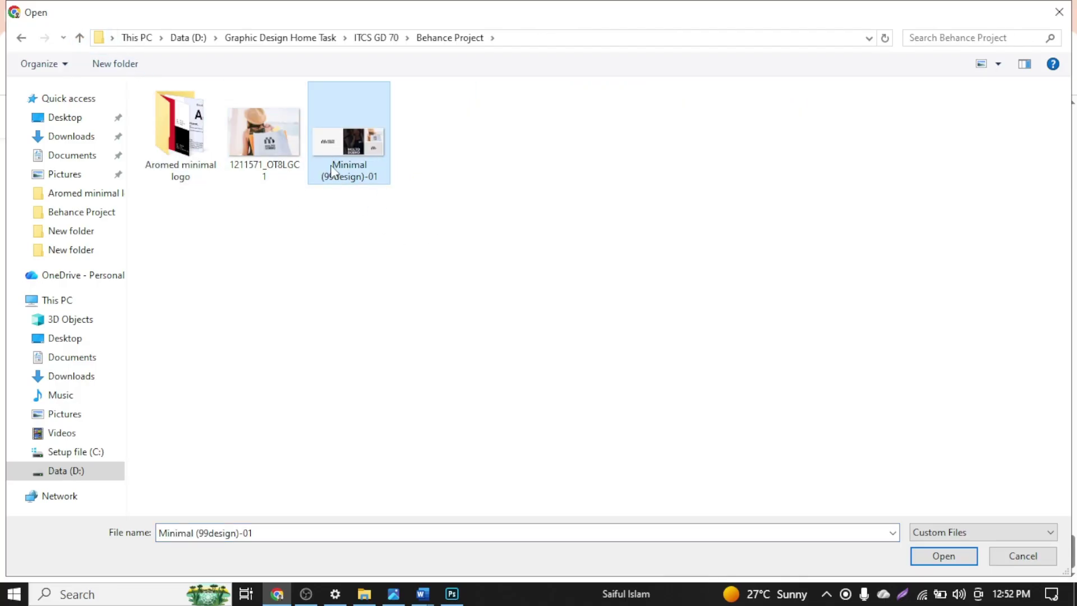
pyautogui.click(174, 125)
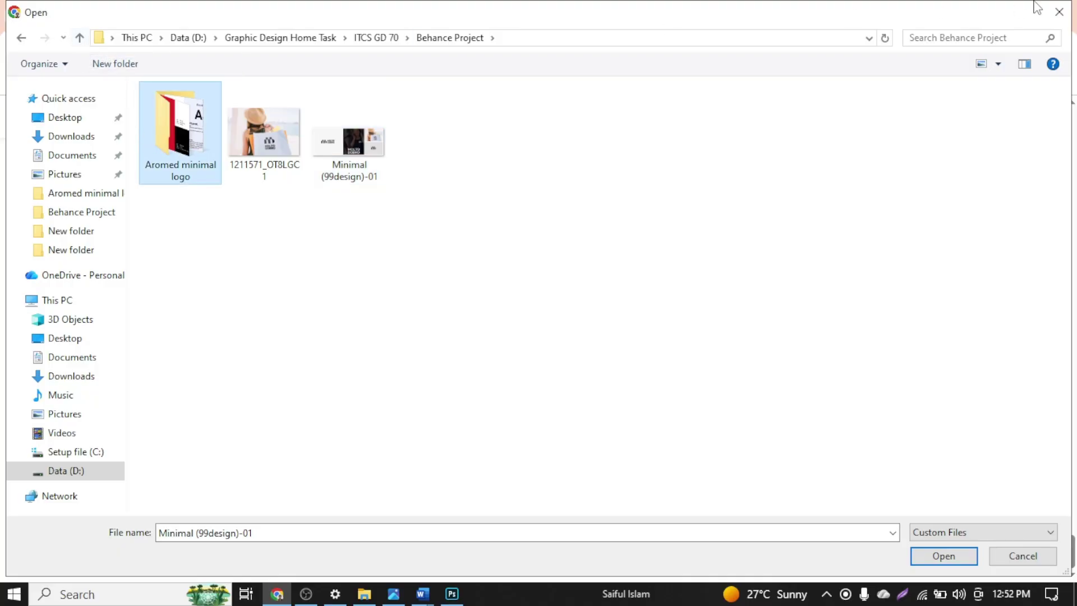
pyautogui.click(1058, 11)
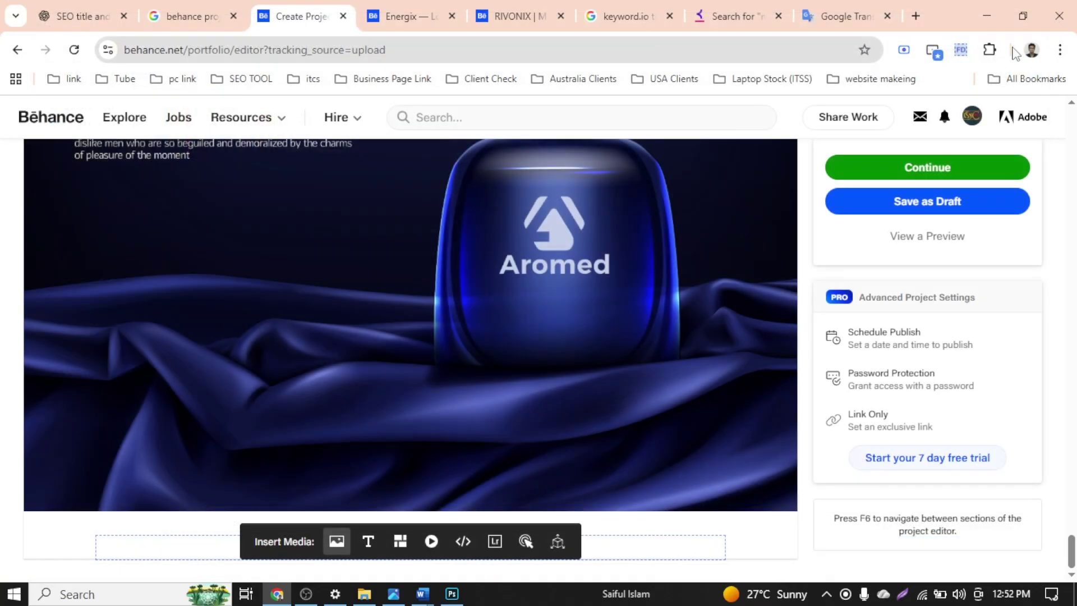
# Review the order and appearance of the project's content, from the perfume mockup back up to the project title text
pyautogui.scroll(5, 583, 373)
pyautogui.scroll(-5, 582, 372)
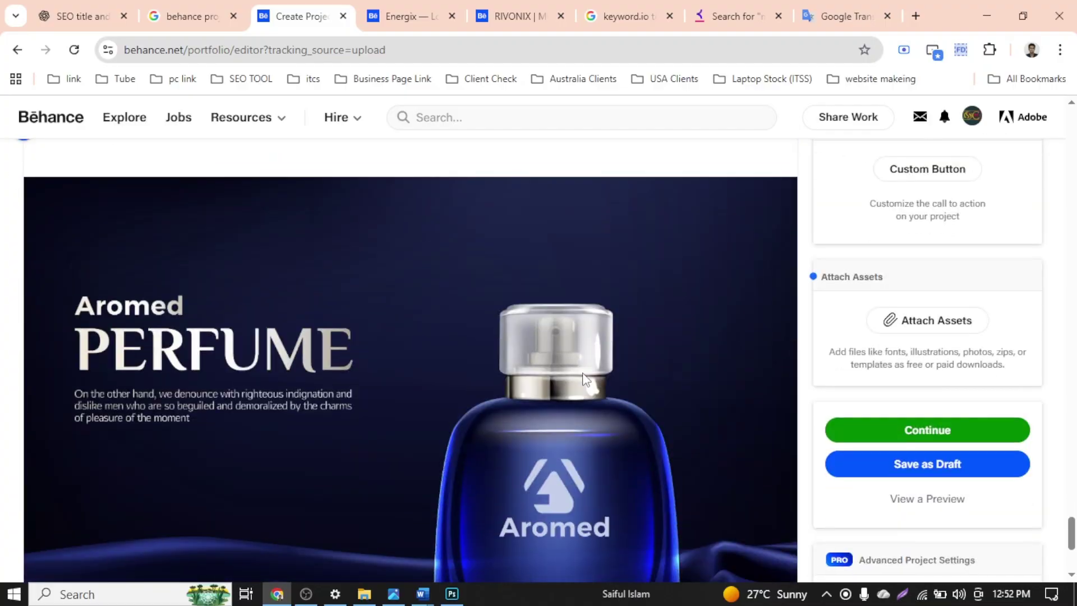
pyautogui.scroll(15, 582, 372)
pyautogui.scroll(3, 583, 372)
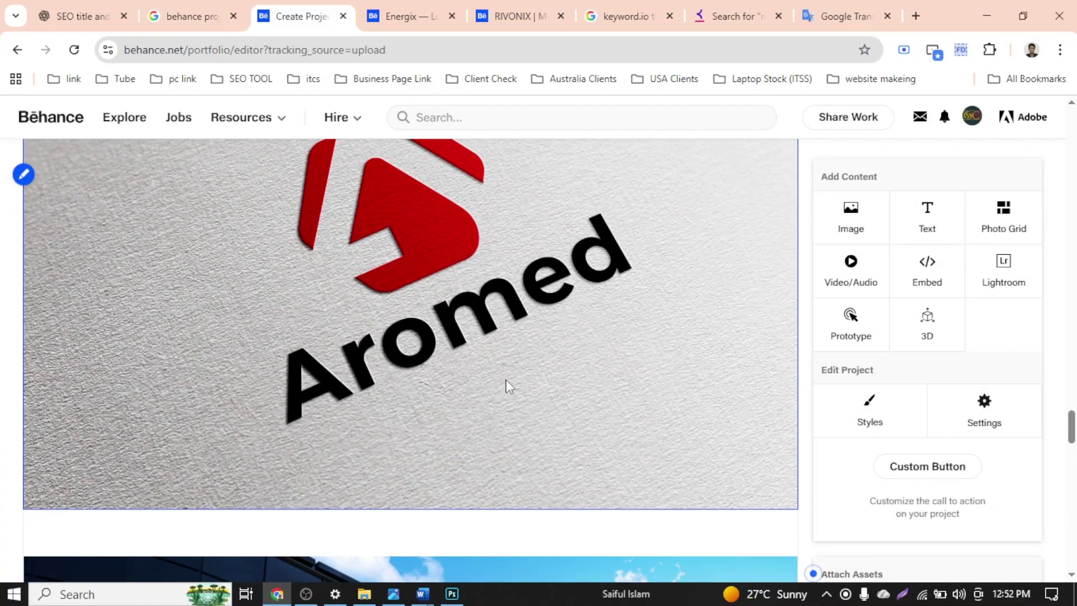
pyautogui.scroll(-4, 505, 385)
pyautogui.moveTo(659, 299)
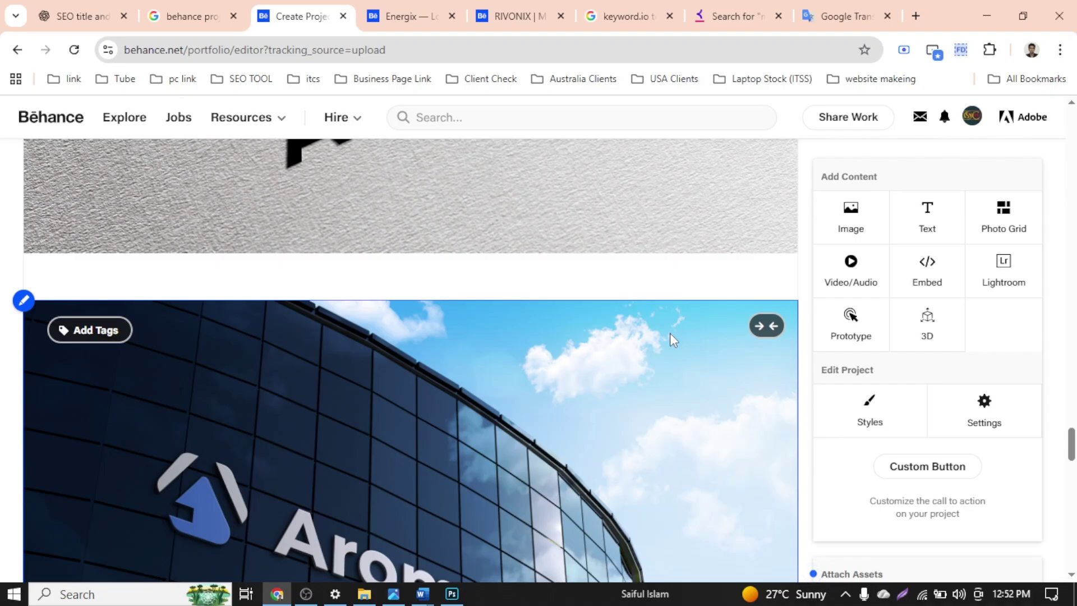
pyautogui.scroll(10, 668, 336)
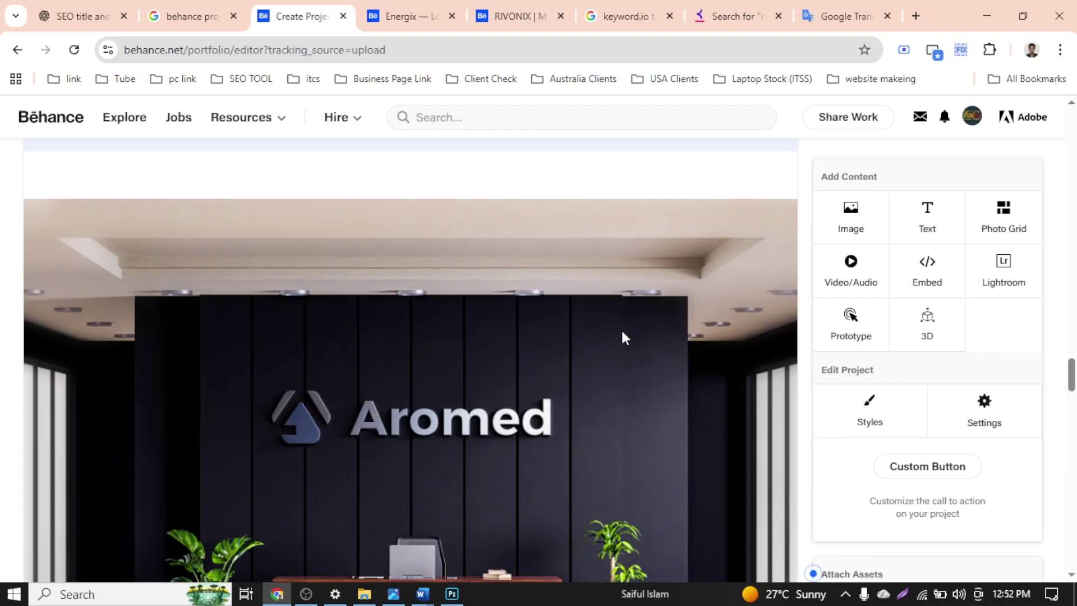
pyautogui.scroll(10, 622, 331)
pyautogui.scroll(-8, 622, 331)
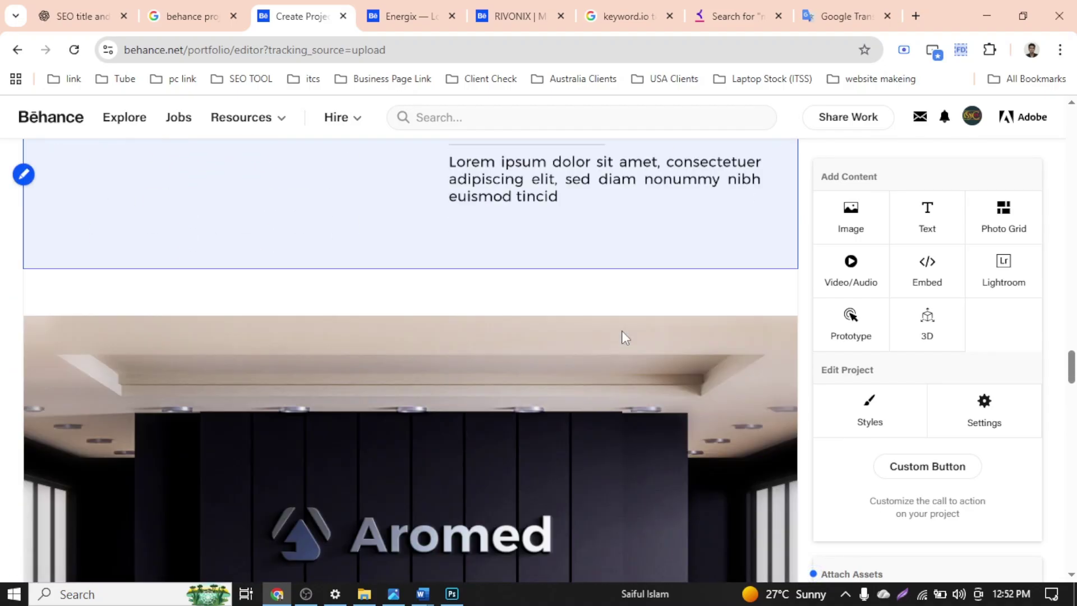
pyautogui.scroll(-2, 622, 331)
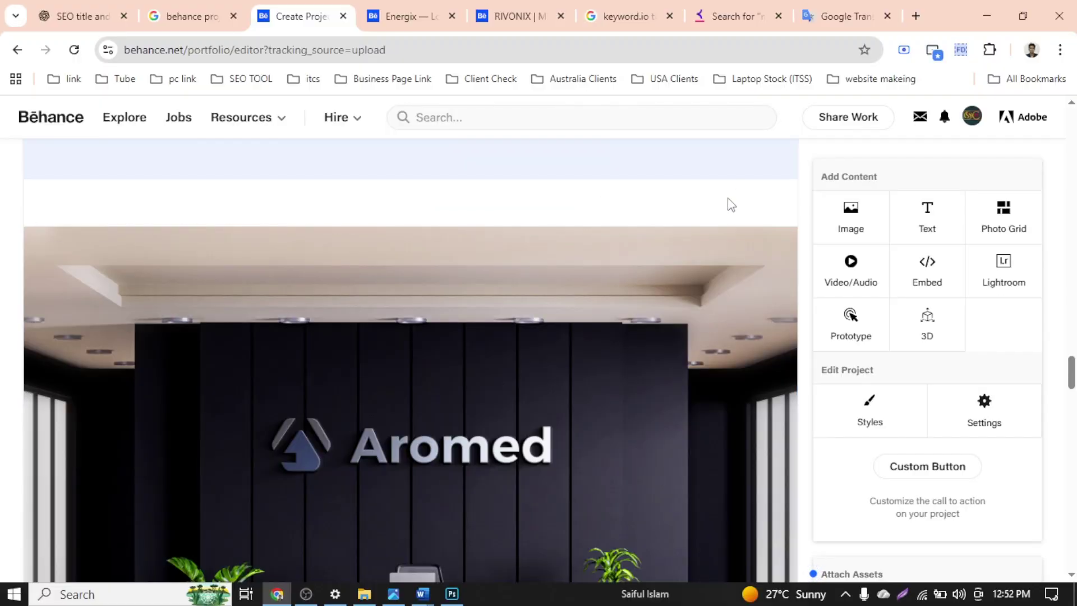
pyautogui.scroll(8, 715, 219)
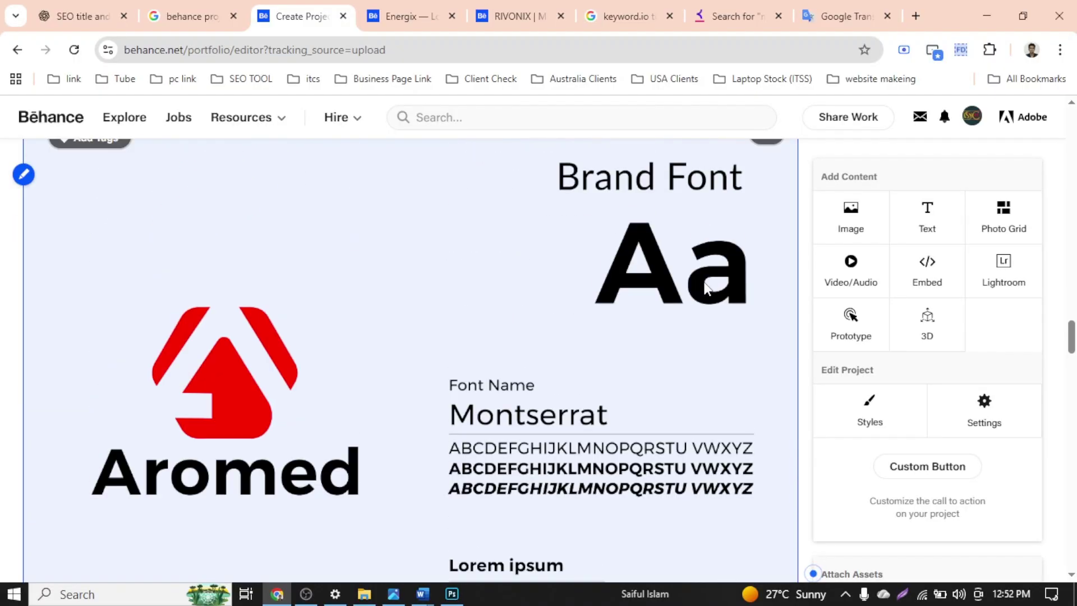
pyautogui.scroll(9, 705, 287)
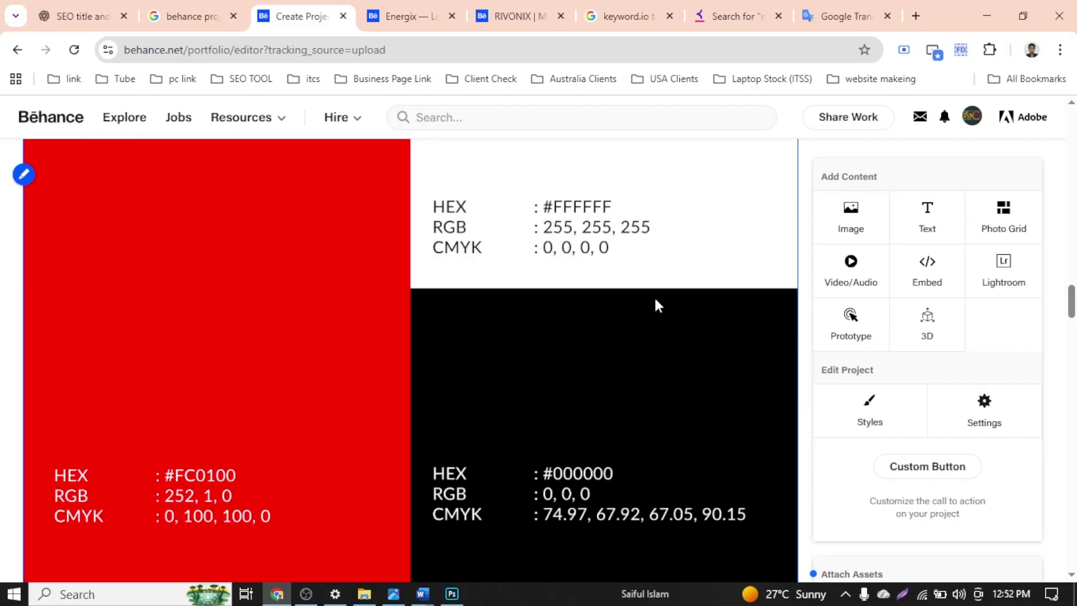
pyautogui.scroll(15, 548, 315)
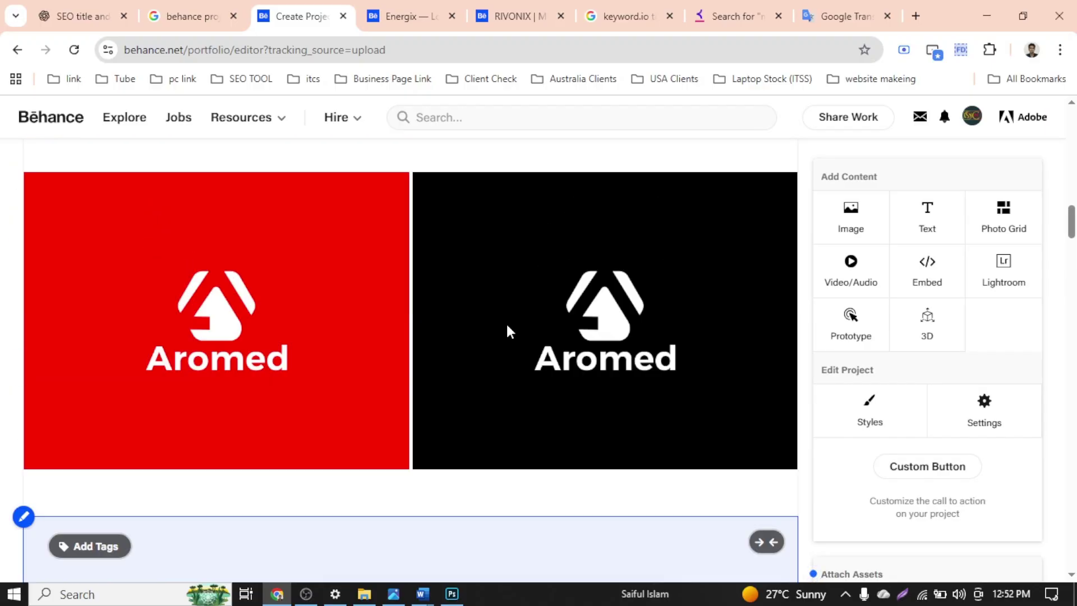
pyautogui.scroll(8, 506, 322)
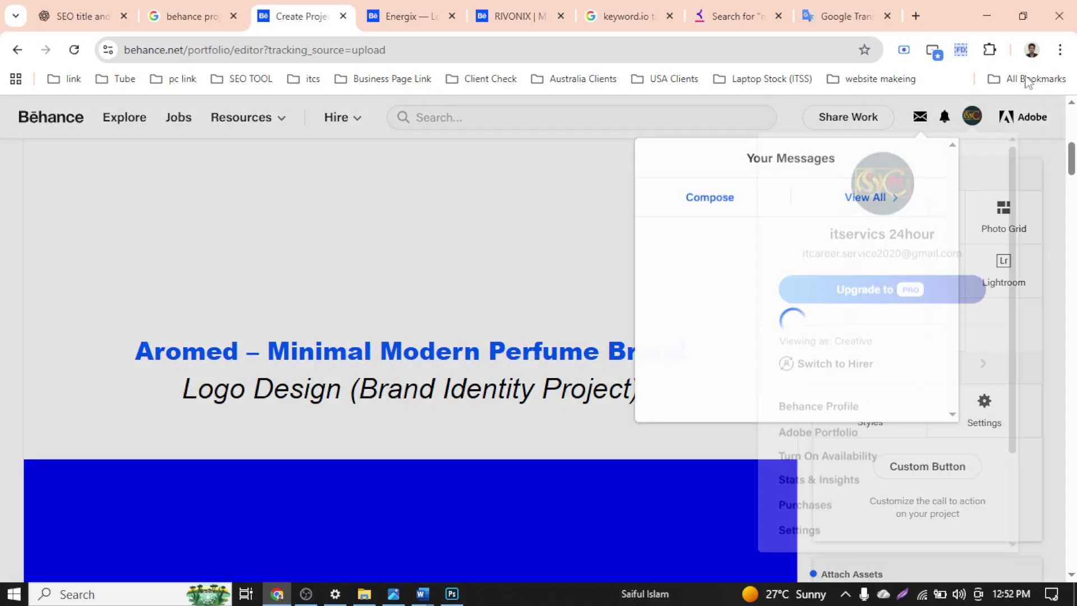
pyautogui.click(1061, 51)
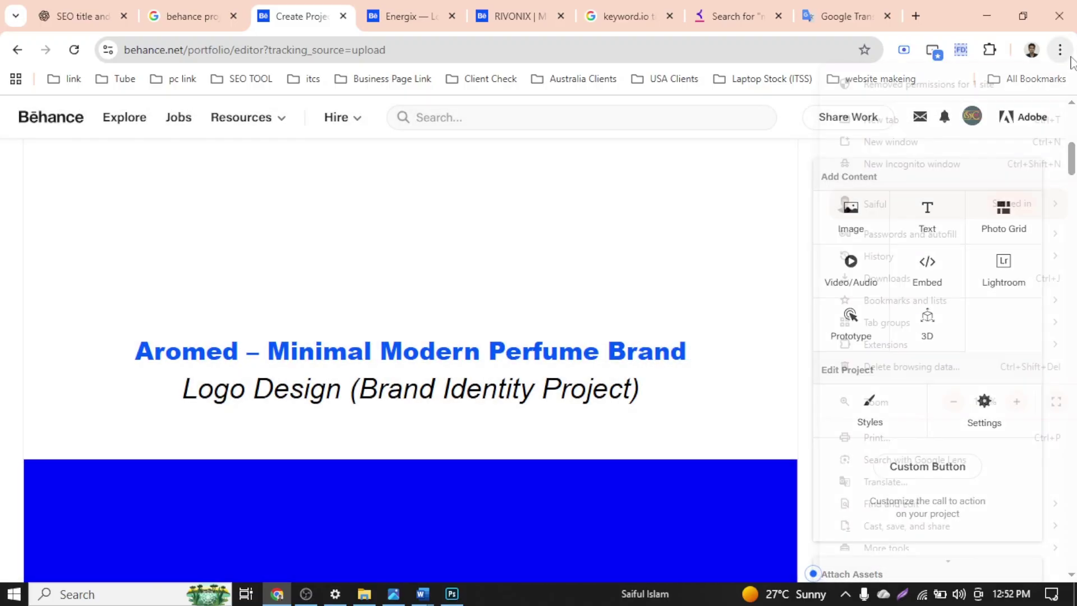
pyautogui.click(1070, 58)
pyautogui.scroll(8, 527, 315)
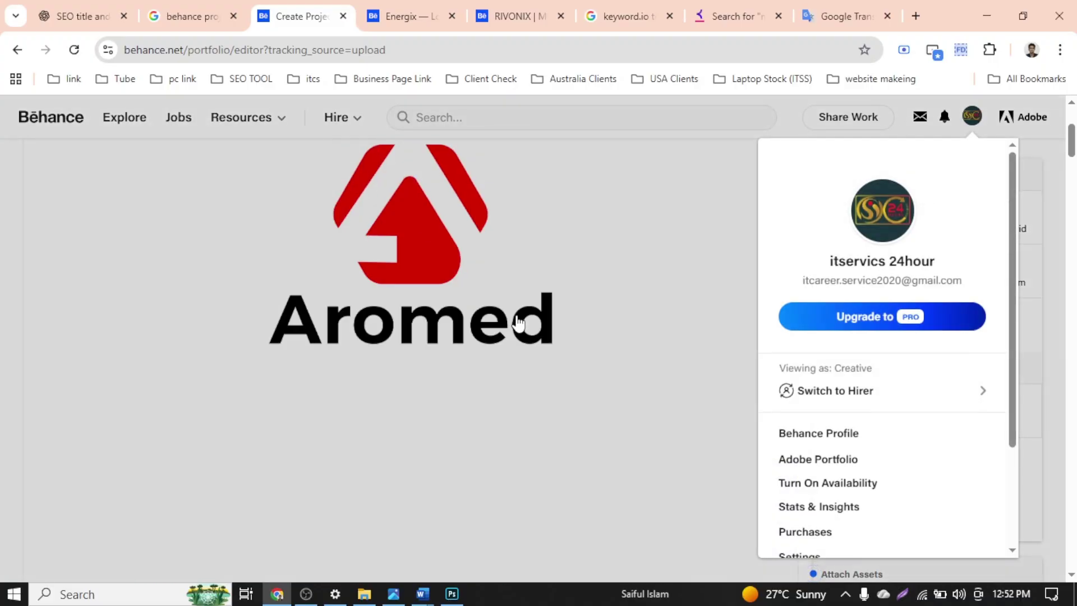
pyautogui.scroll(-13, 517, 322)
pyautogui.scroll(-5, 497, 315)
# Switch to the ChatGPT conversation and examine the opening paragraph of the SEO Optimized Description
pyautogui.click(110, 14)
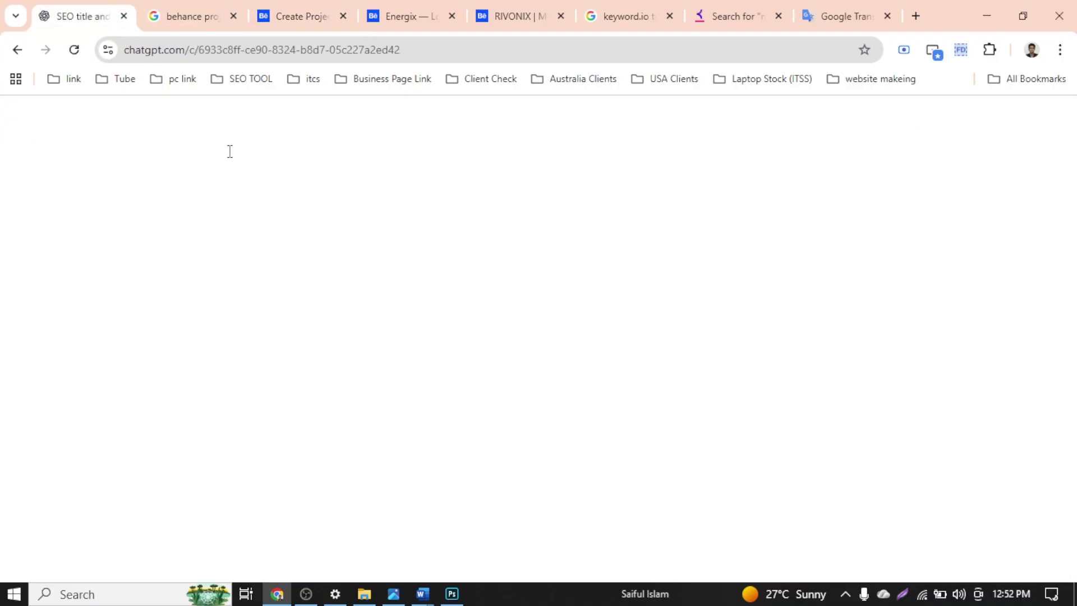
pyautogui.scroll(-5, 508, 331)
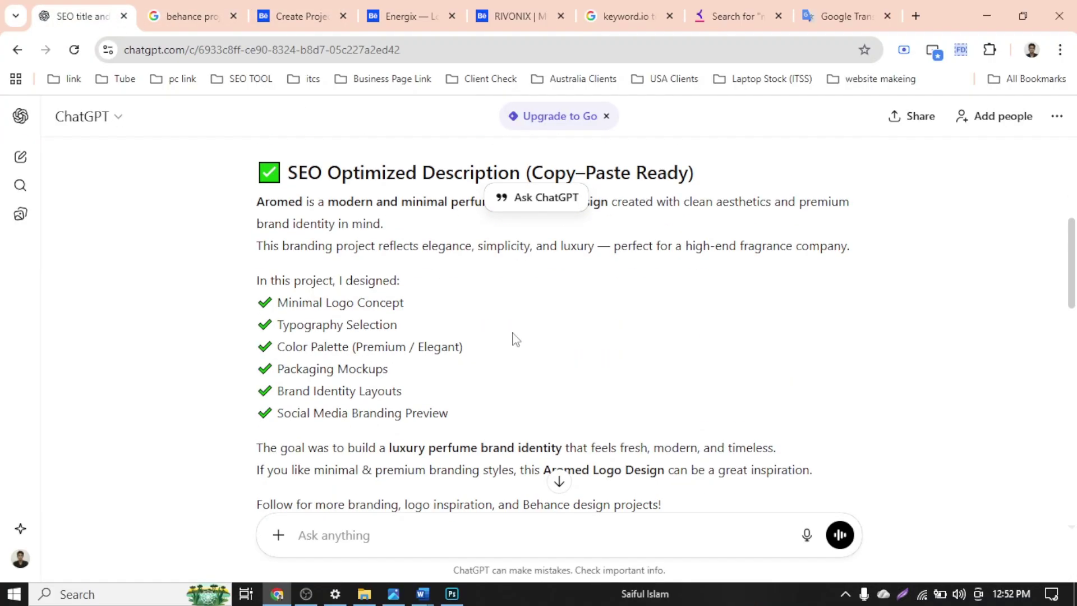
pyautogui.moveTo(259, 201); pyautogui.dragTo(902, 259)
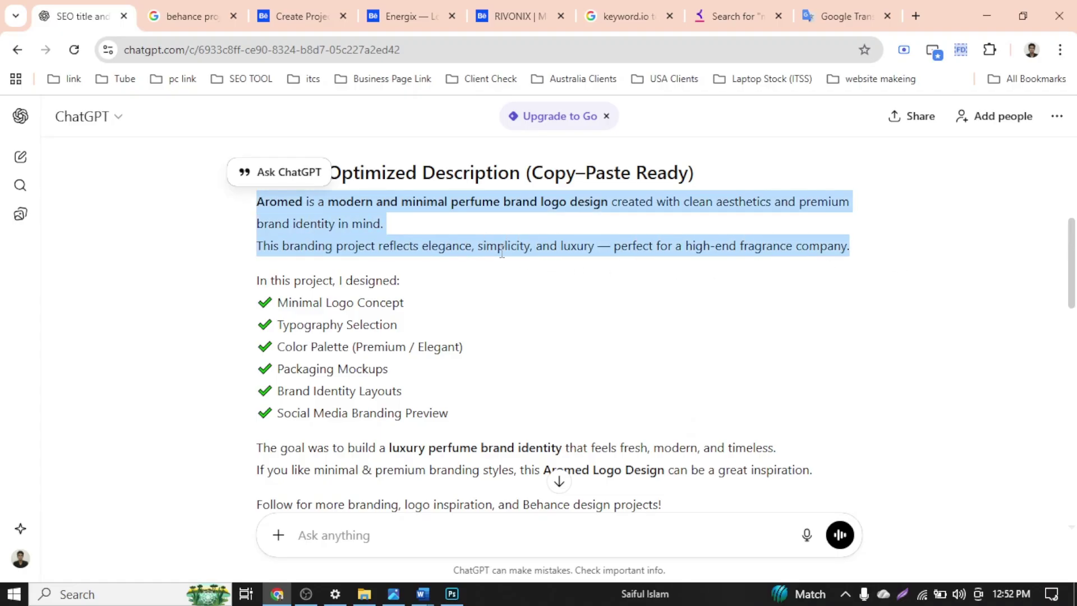
pyautogui.click(427, 238)
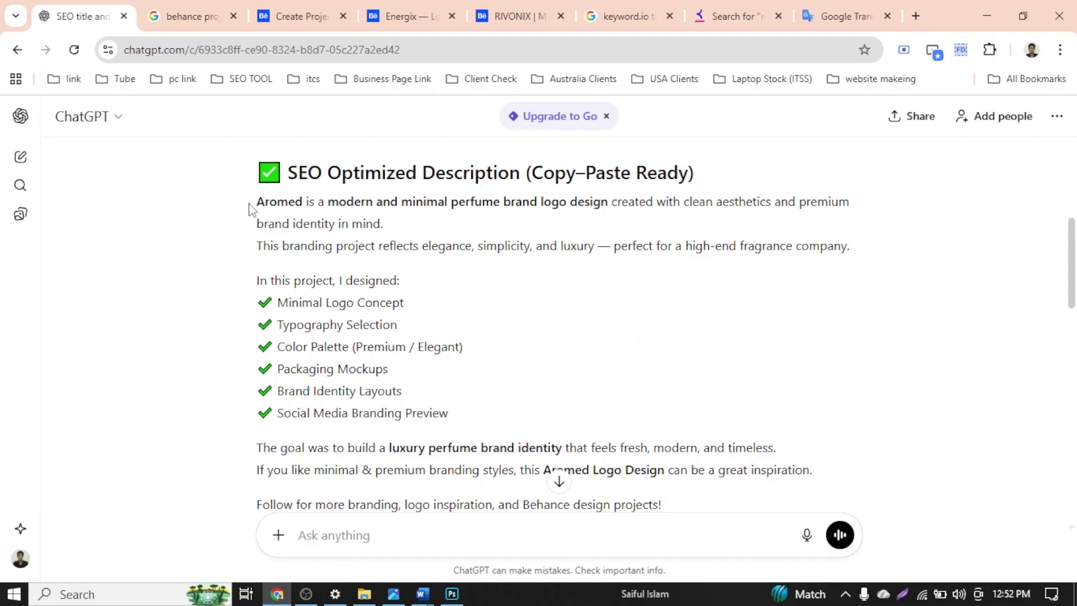
pyautogui.moveTo(251, 209); pyautogui.dragTo(857, 249)
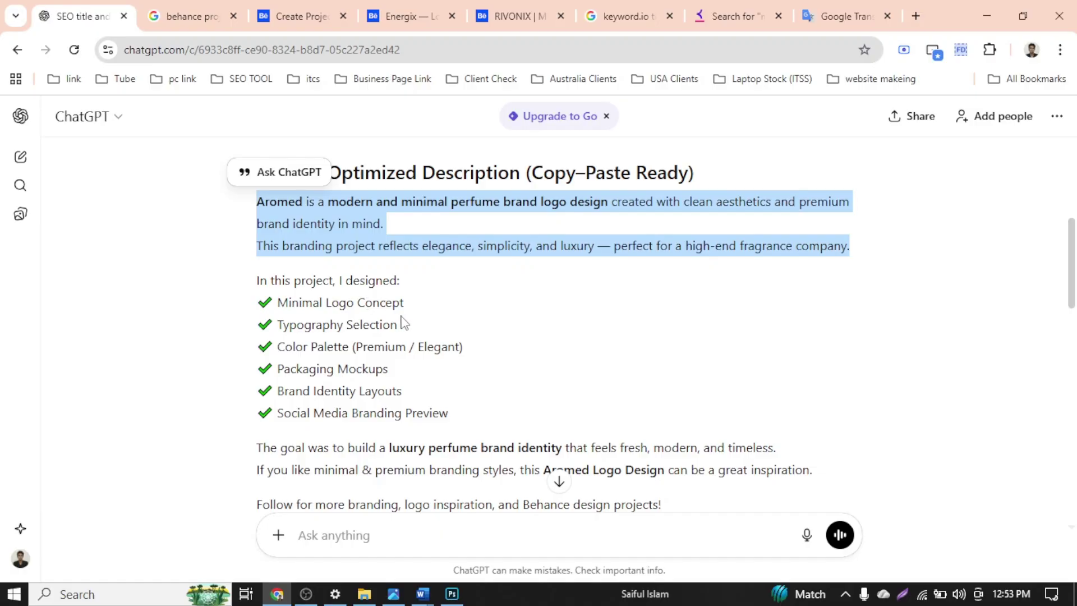
# Return to the Behance editor and examine the area between the title text and the red and black logo grid for description placement
pyautogui.click(306, 16)
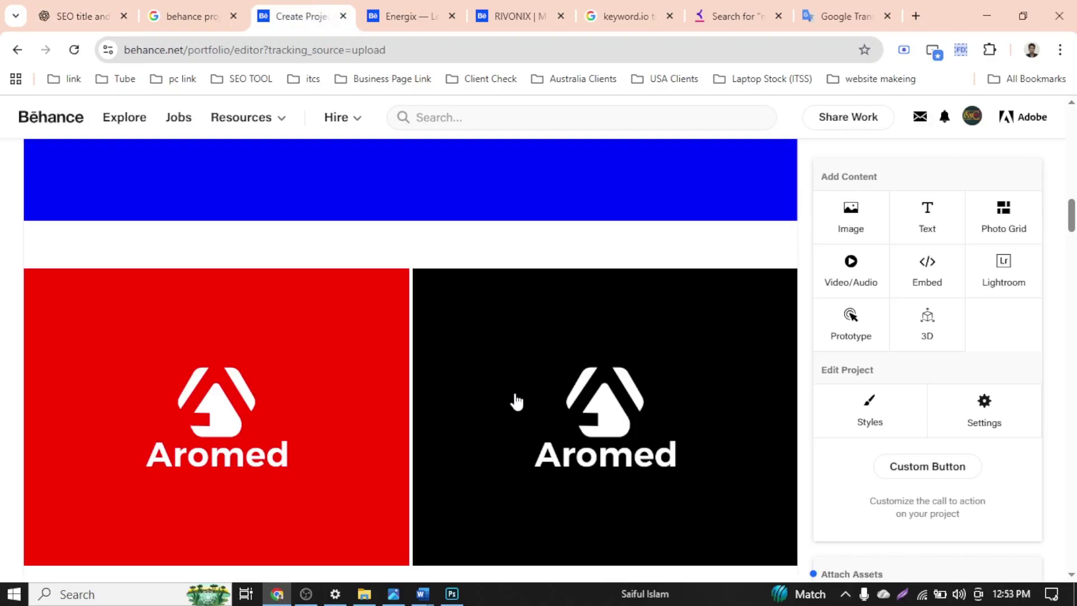
pyautogui.scroll(5, 516, 399)
pyautogui.scroll(4, 516, 400)
pyautogui.scroll(4, 413, 365)
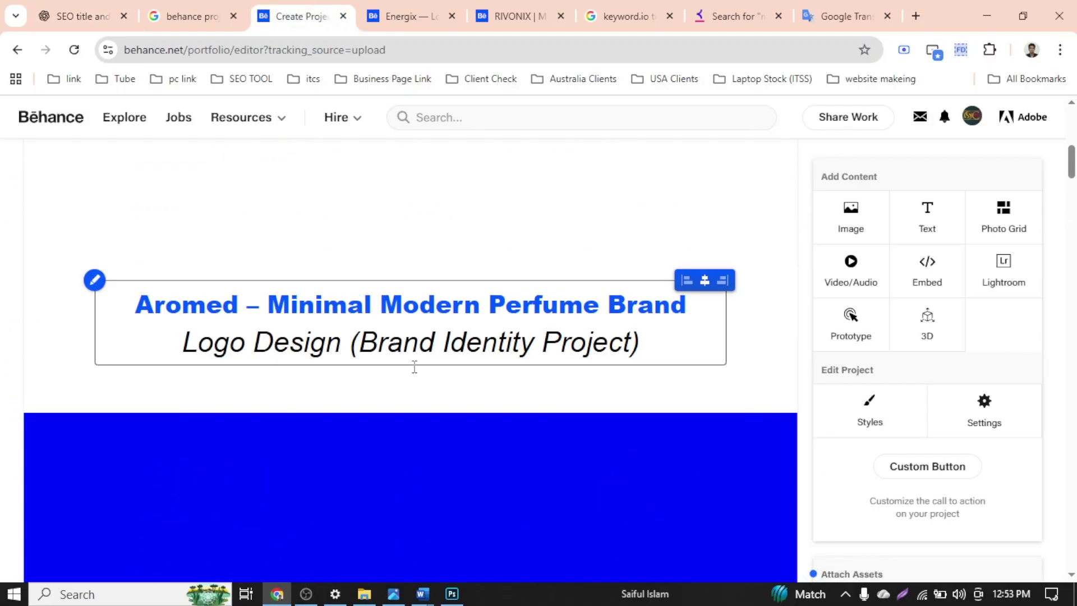
pyautogui.scroll(-8, 423, 401)
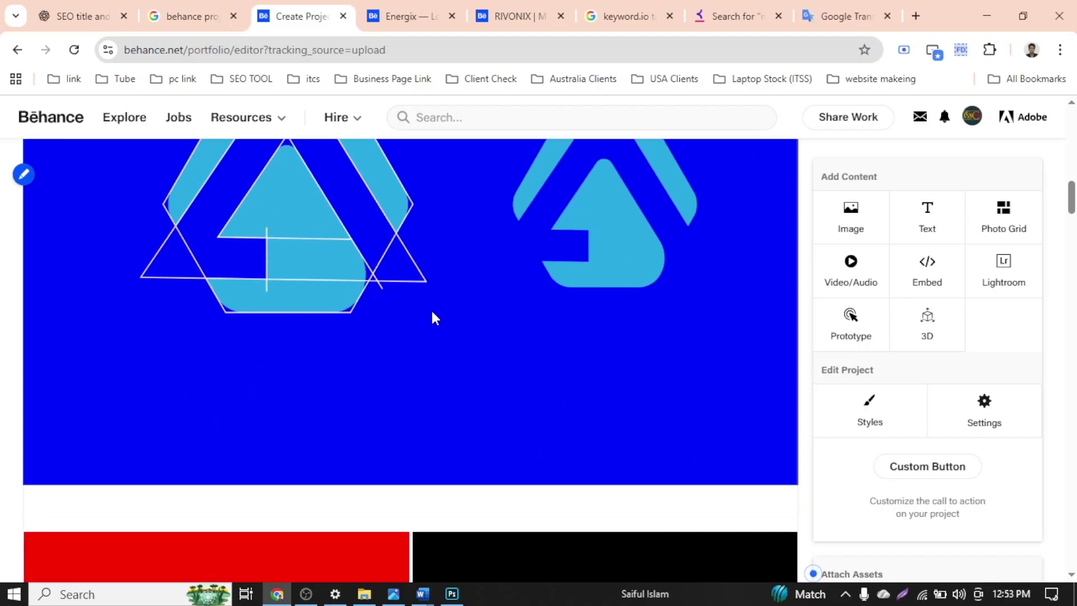
pyautogui.scroll(-5, 437, 322)
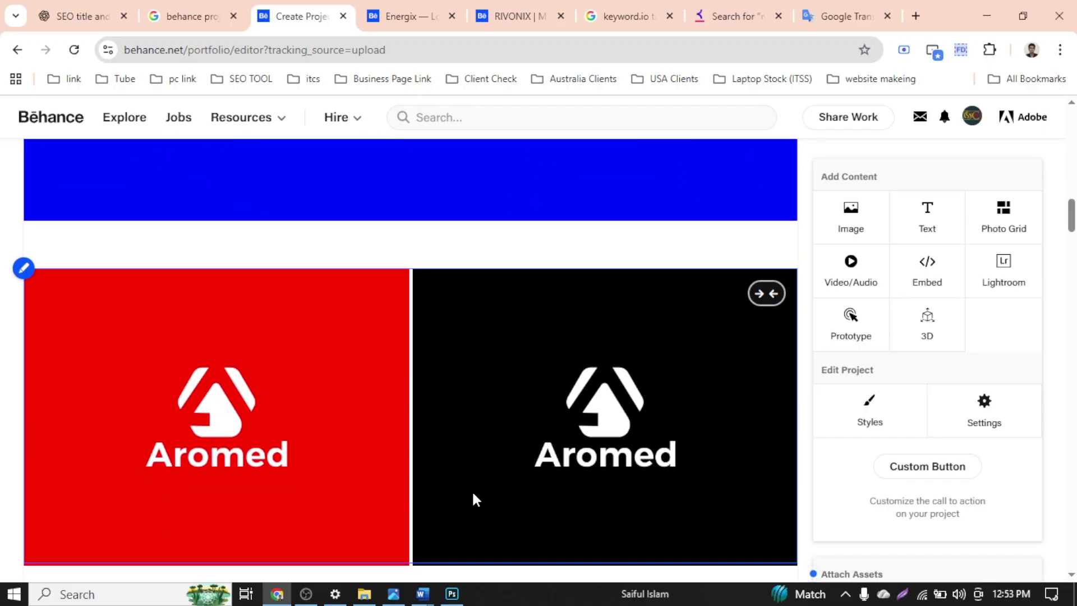
# Check the ChatGPT description's list of designed items against the Behance project images down to the Brand Font image
pyautogui.click(79, 16)
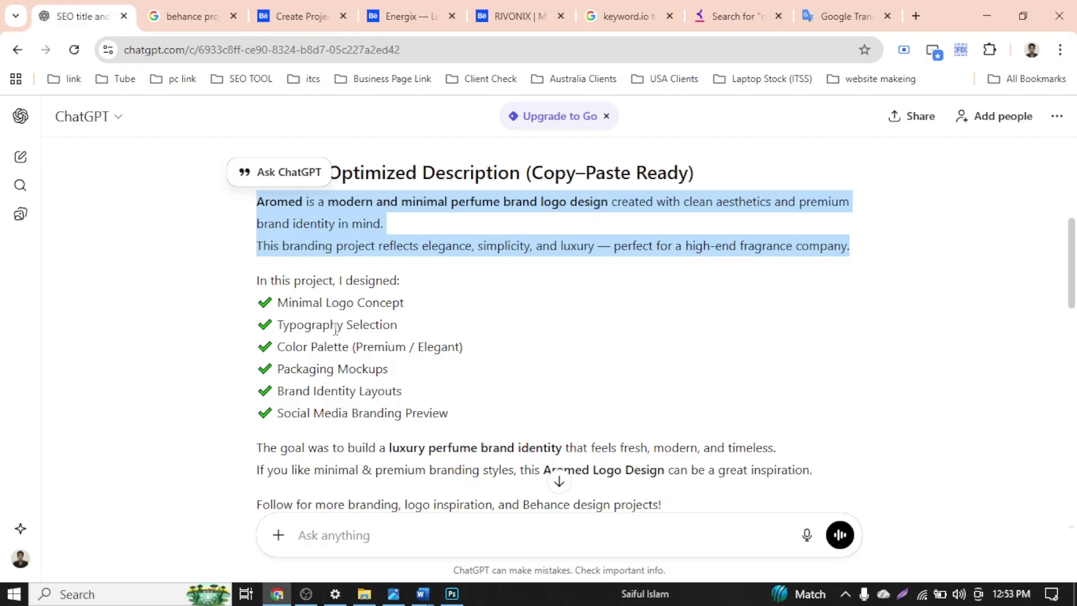
pyautogui.tripleClick(335, 325)
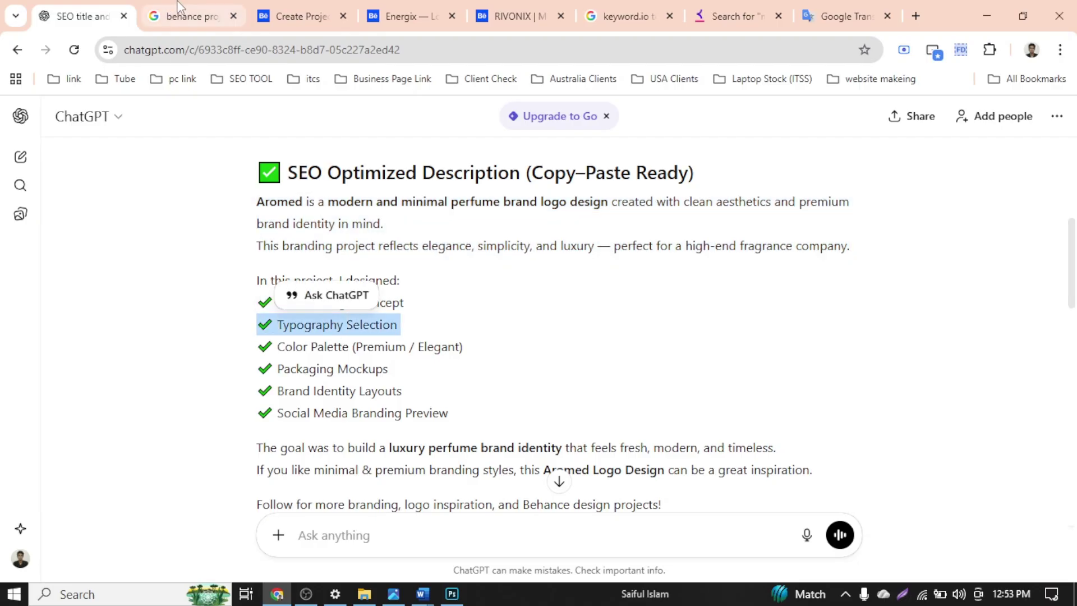
pyautogui.click(301, 7)
pyautogui.scroll(-15, 494, 387)
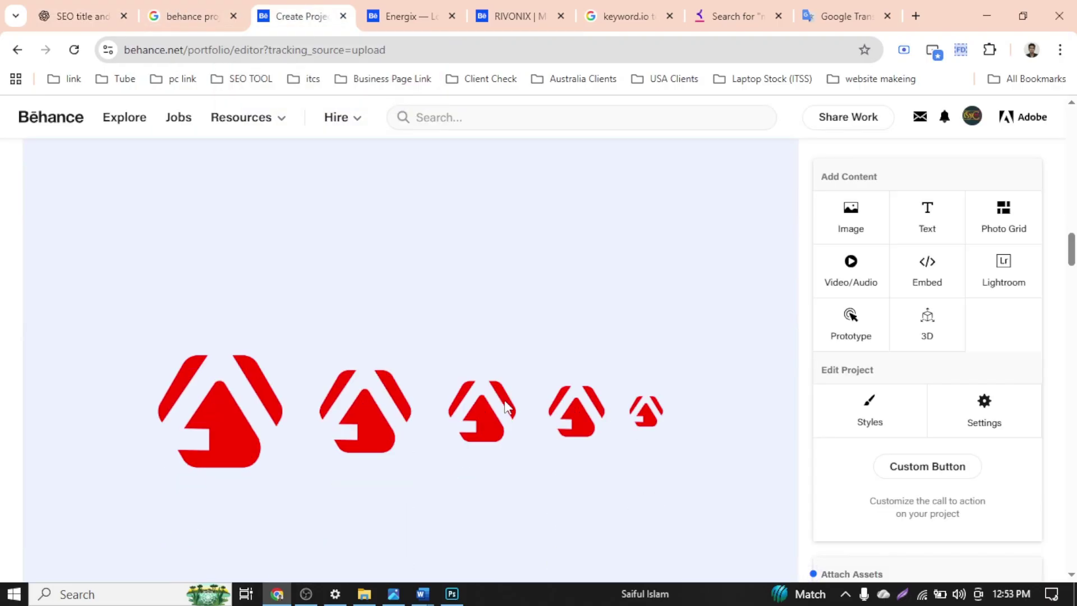
pyautogui.scroll(-20, 505, 402)
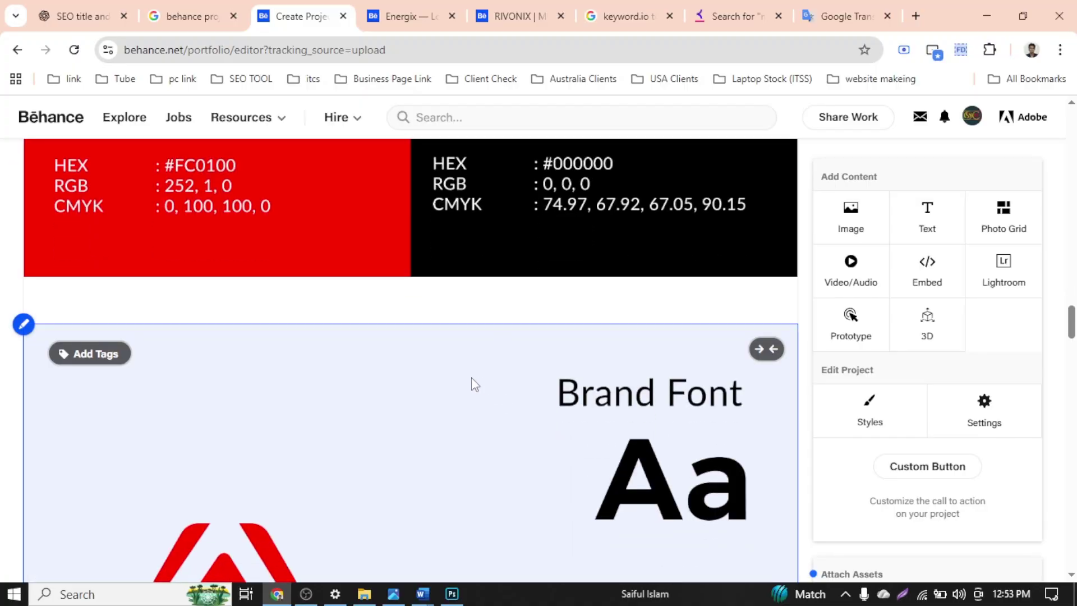
pyautogui.scroll(8, 470, 385)
pyautogui.moveTo(387, 309)
pyautogui.scroll(3, 540, 449)
pyautogui.scroll(6, 536, 440)
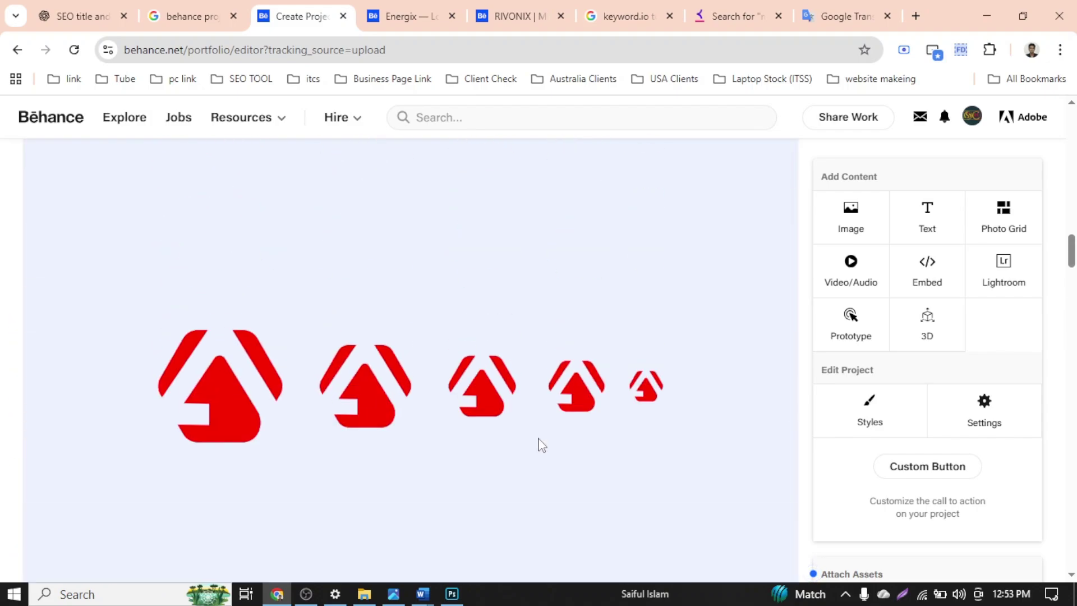
# Add an empty line below "Logo Design (Brand Identity Project)" in the title text block
pyautogui.scroll(10, 536, 435)
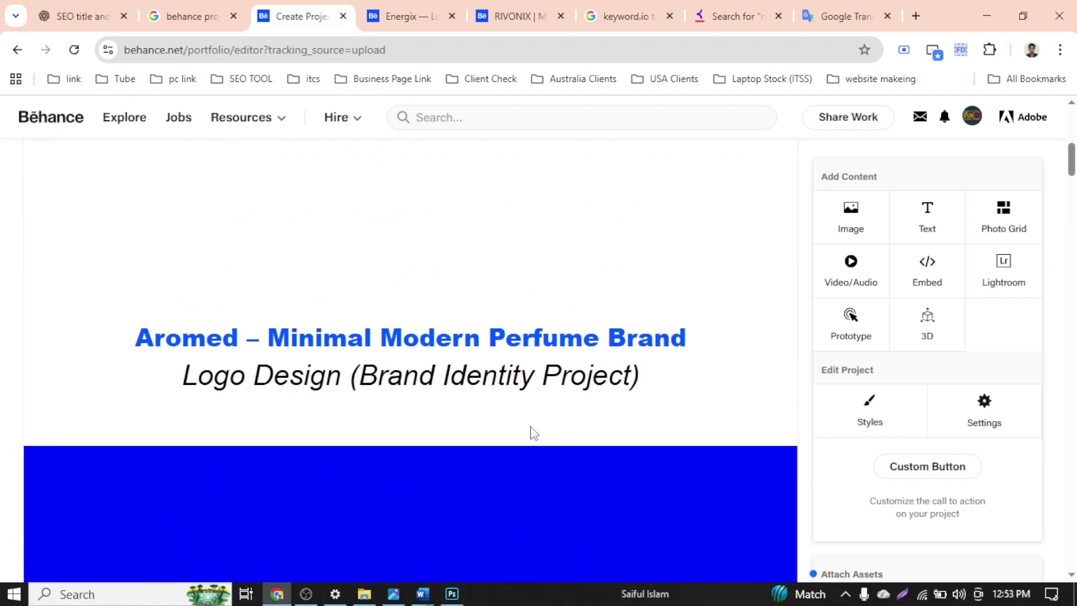
pyautogui.scroll(2, 530, 432)
pyautogui.scroll(-6, 530, 432)
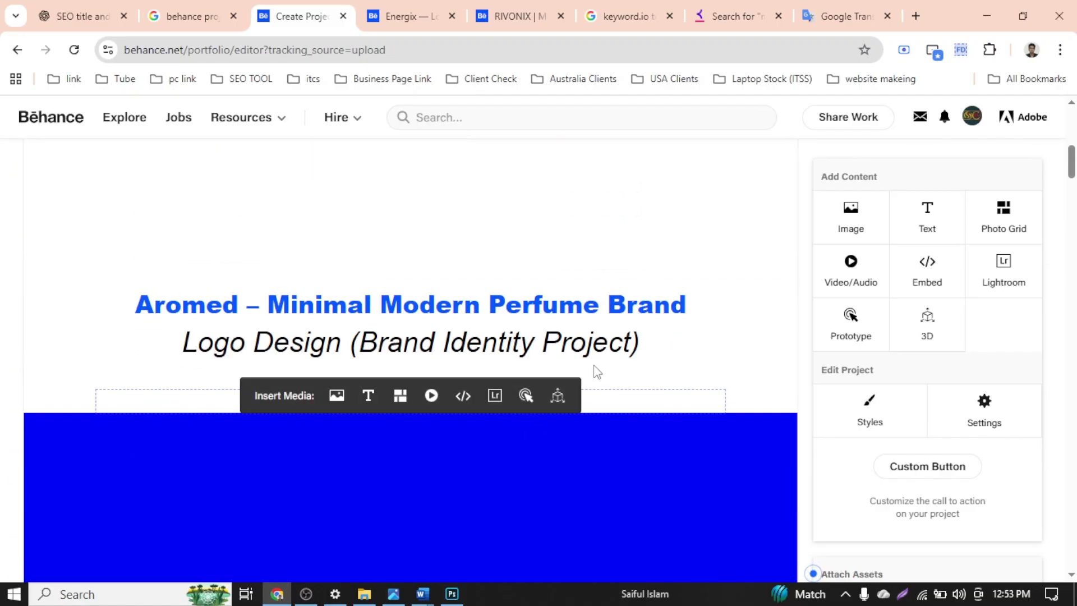
pyautogui.click(641, 339)
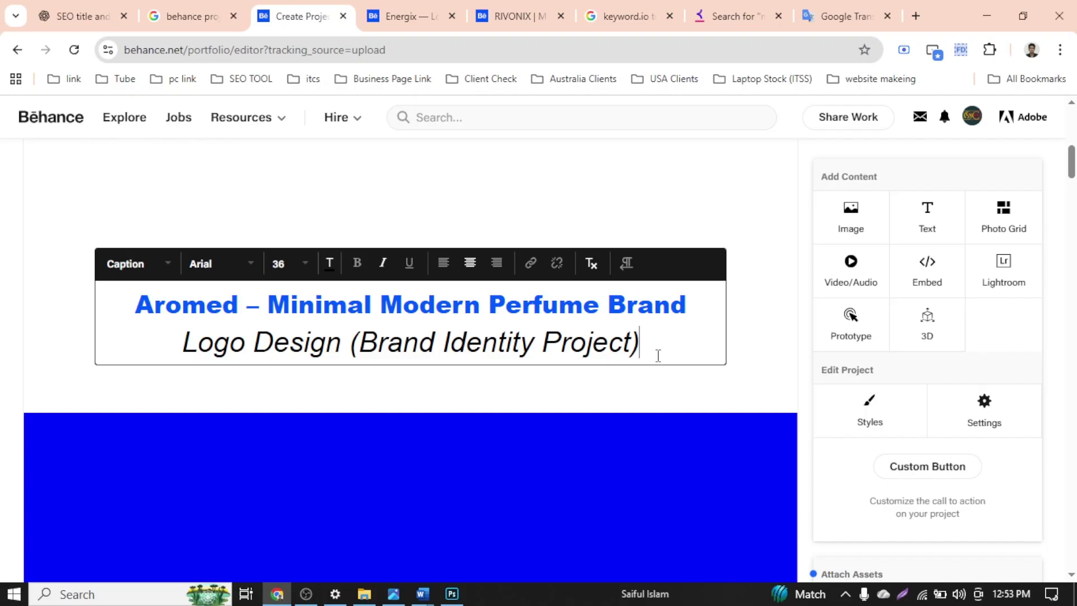
pyautogui.press('Return')
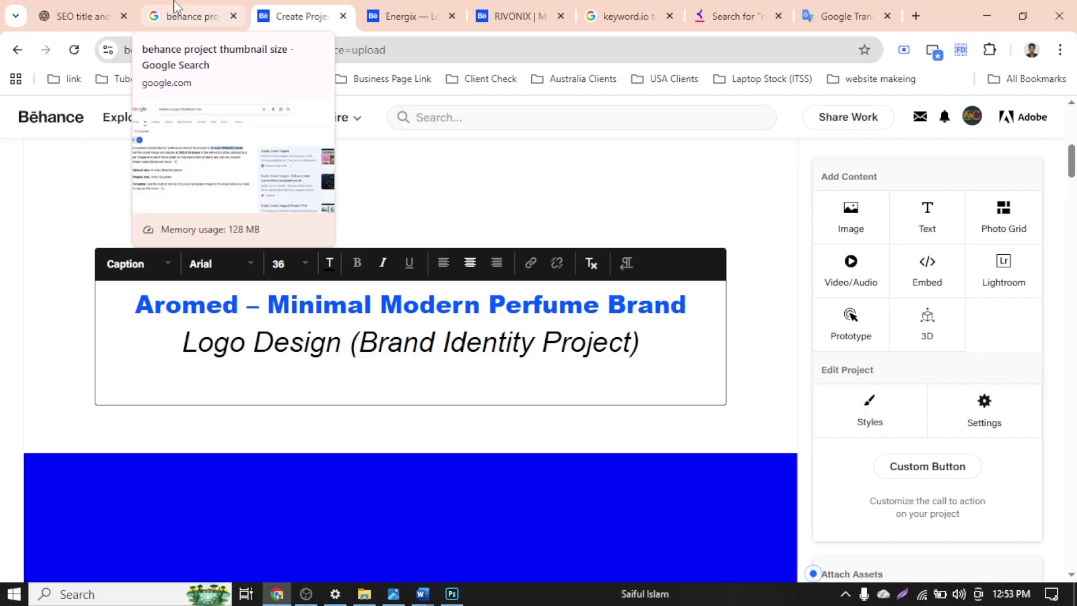
# Copy the opening two-sentence paragraph of the SEO Optimized Description from the ChatGPT conversation
pyautogui.click(84, 16)
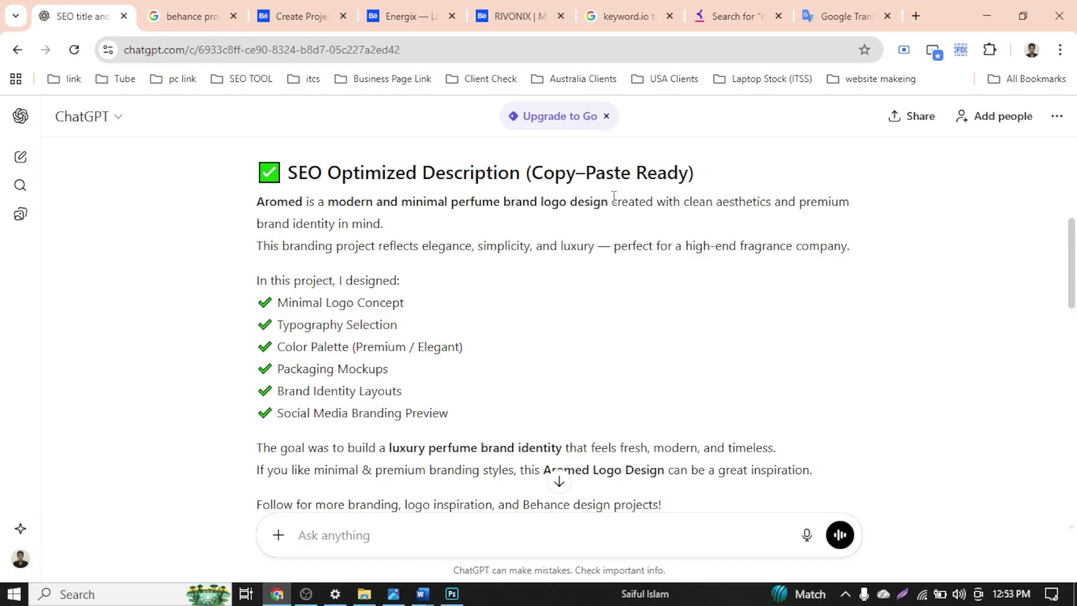
pyautogui.moveTo(614, 197); pyautogui.dragTo(853, 249)
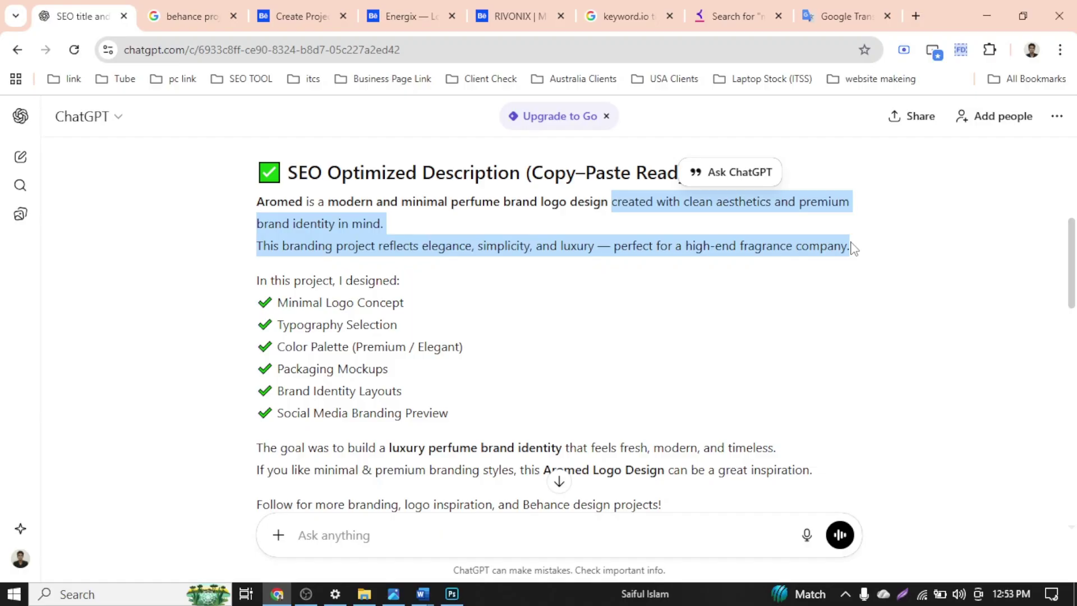
pyautogui.click(527, 251)
pyautogui.moveTo(243, 205); pyautogui.dragTo(855, 253)
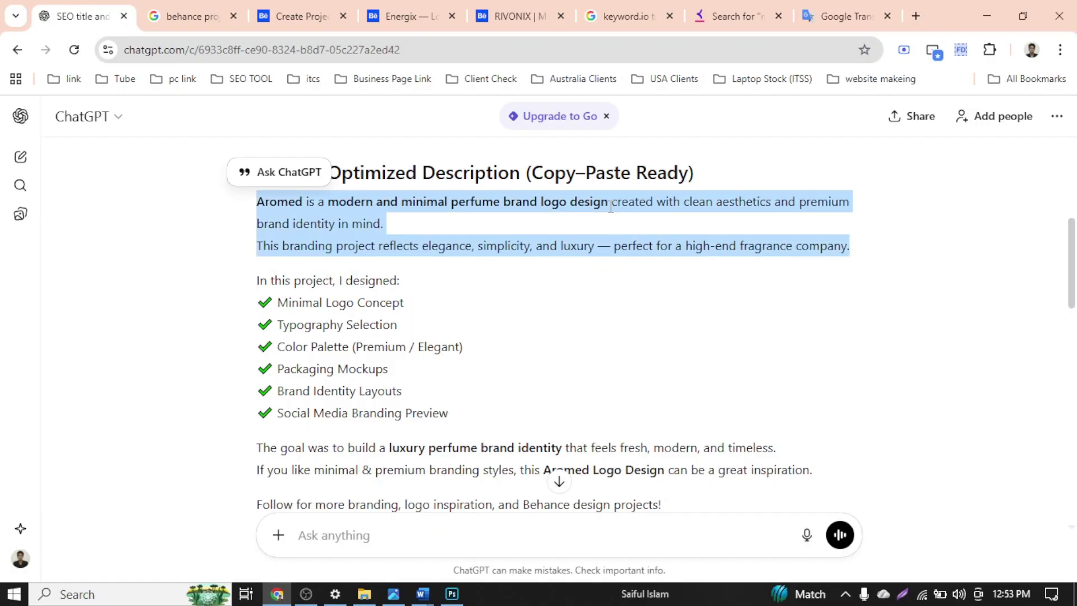
pyautogui.rightClick(351, 223)
pyautogui.click(397, 243)
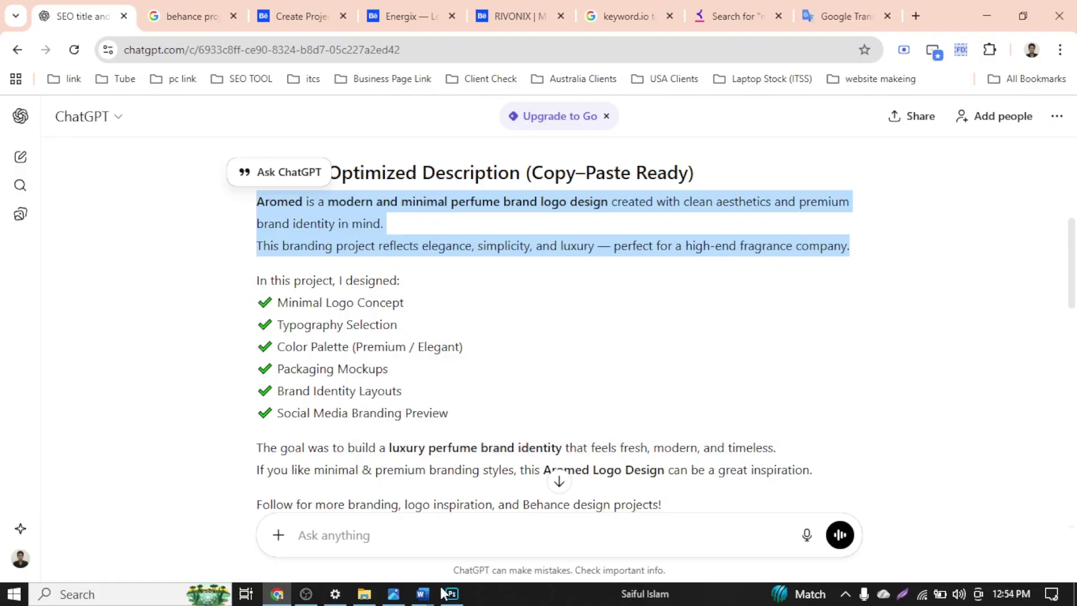
# Return to the Behance editor and paste the description below the title lines, choosing Paragraph style and size 10 for the empty line
pyautogui.click(288, 14)
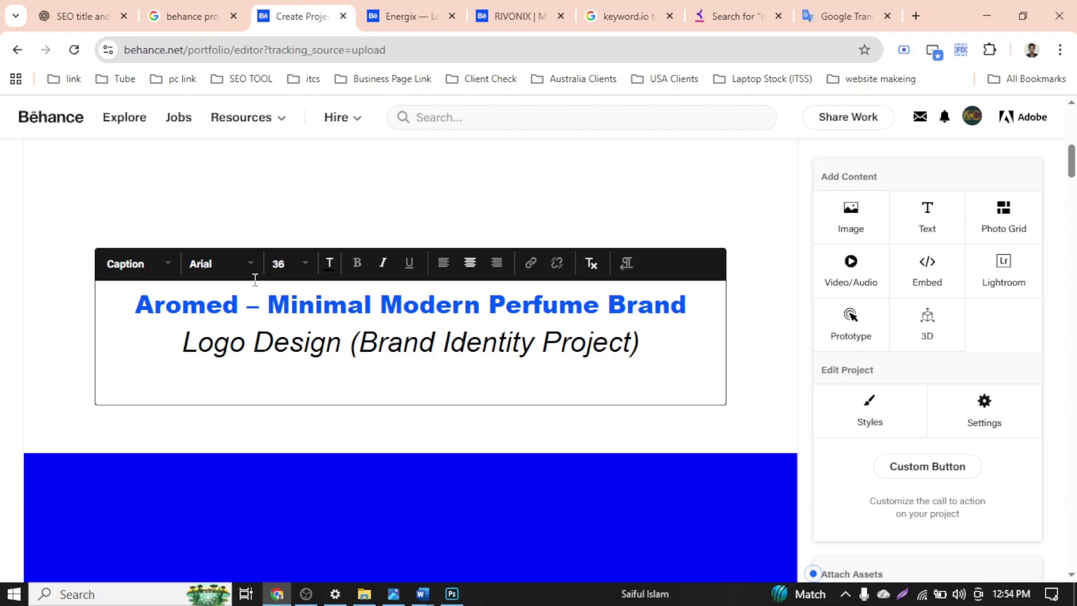
pyautogui.click(156, 262)
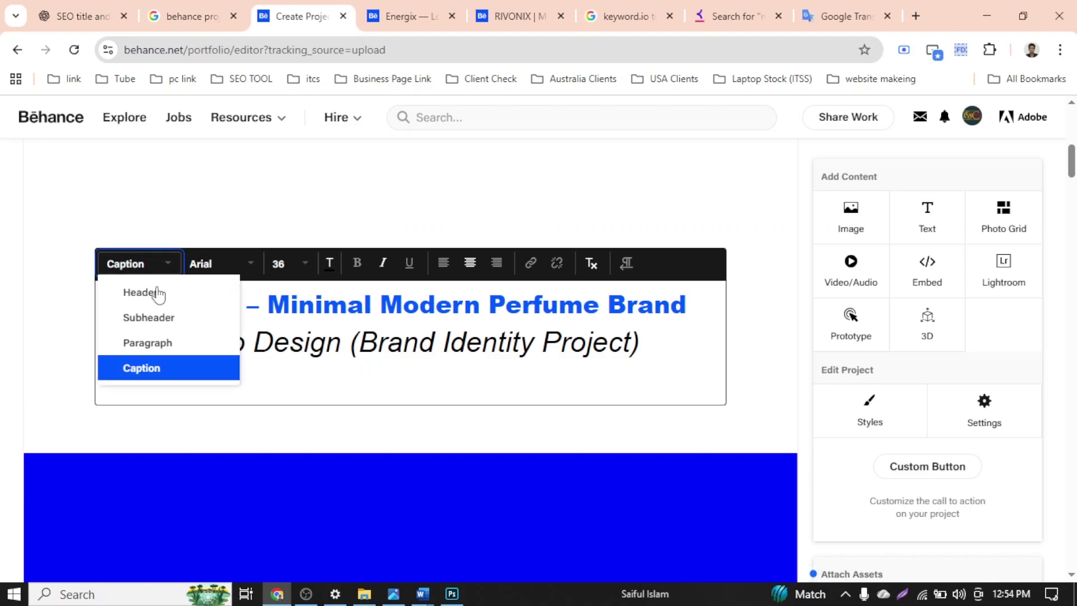
pyautogui.click(161, 343)
pyautogui.click(298, 263)
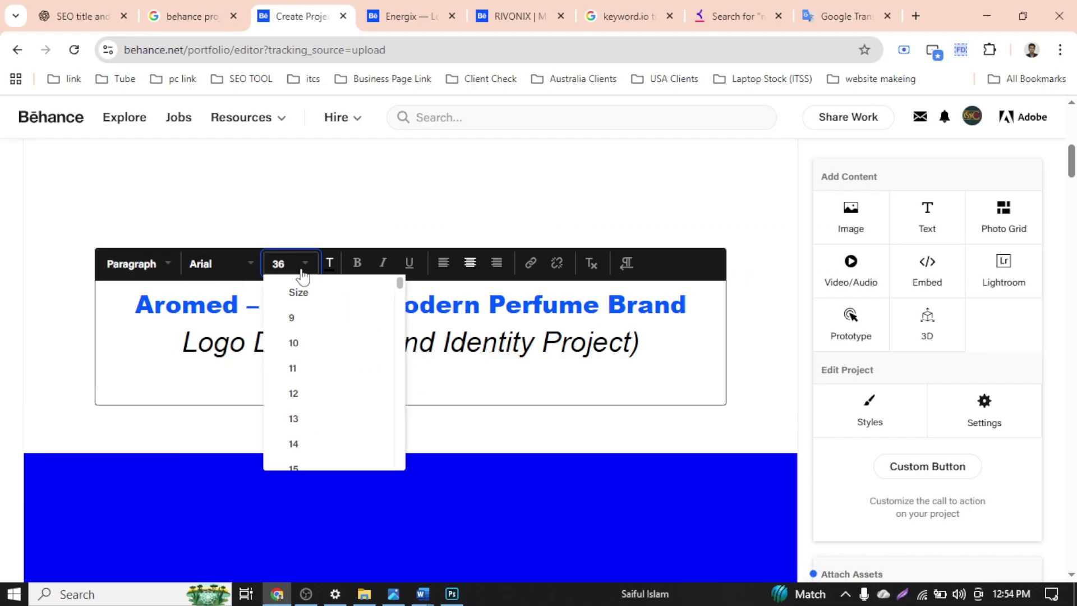
pyautogui.click(296, 340)
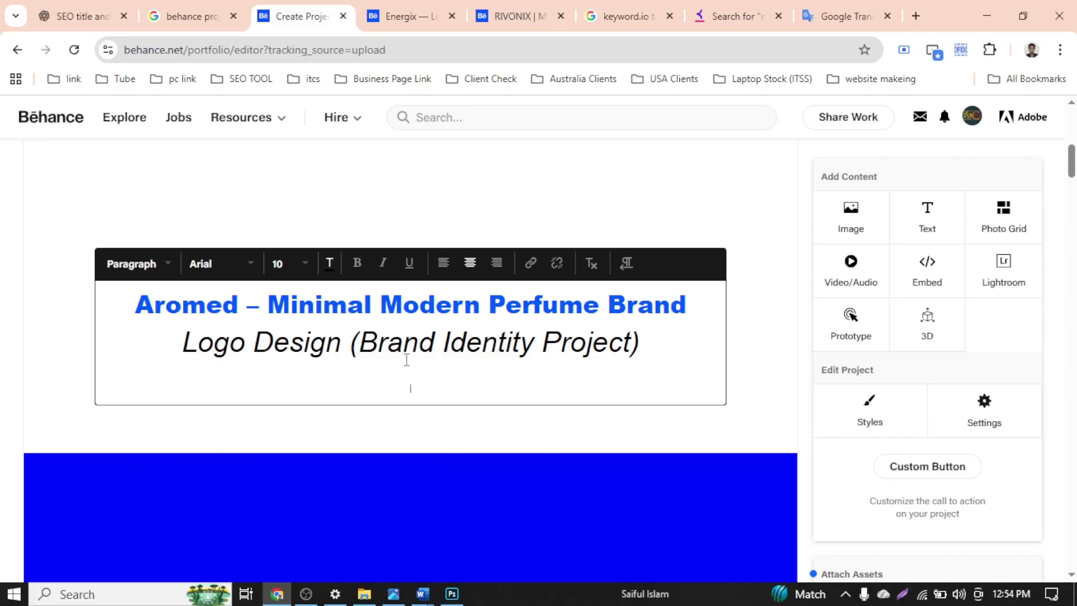
pyautogui.rightClick(418, 386)
pyautogui.click(453, 212)
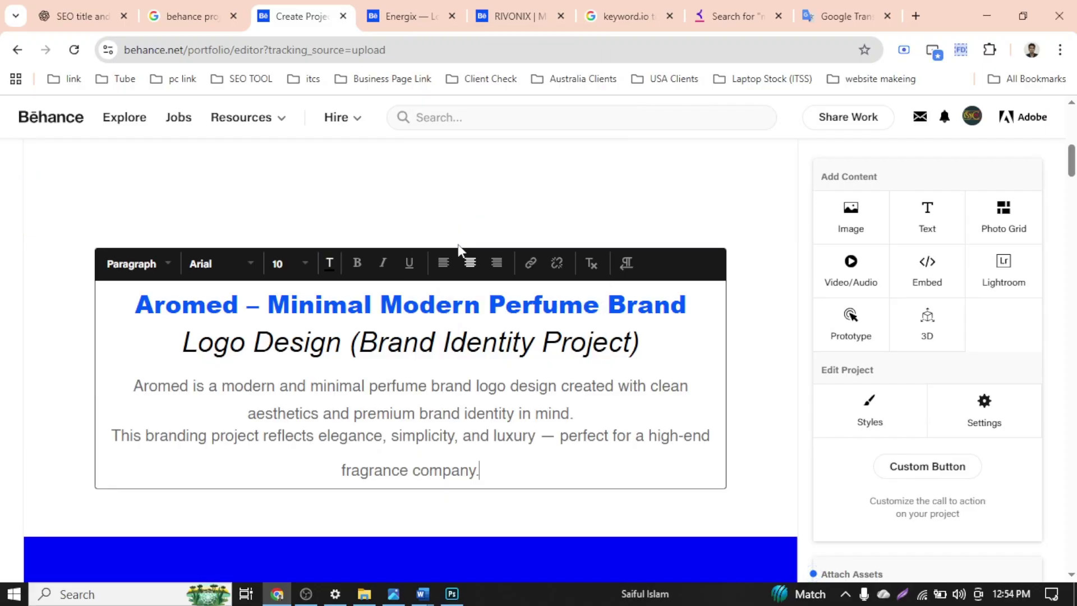
# Centre-align the pasted description and set it in Arial at size 10
pyautogui.moveTo(514, 481); pyautogui.dragTo(133, 385)
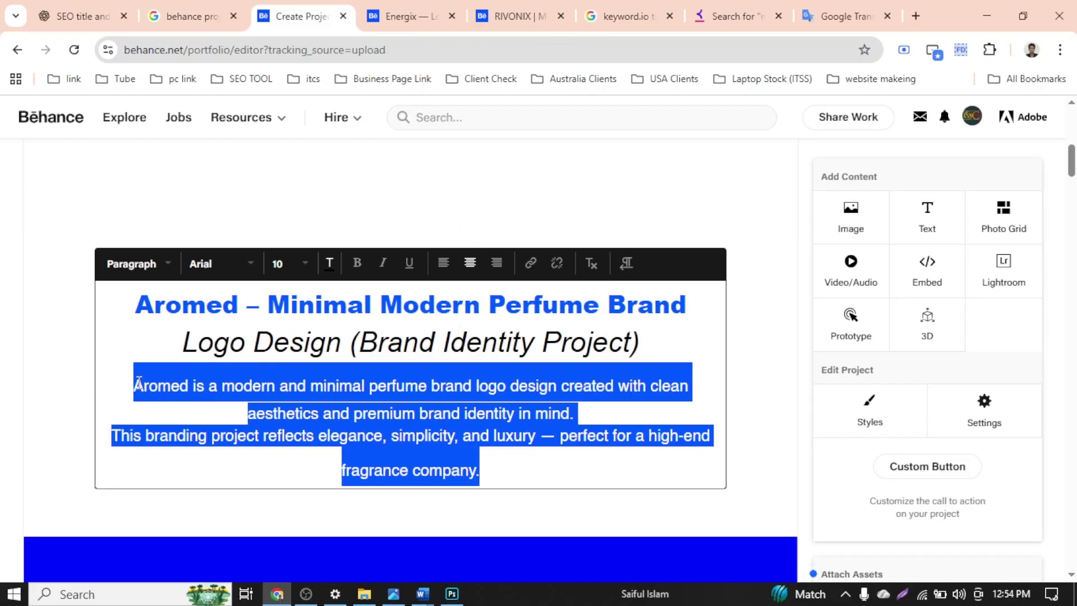
pyautogui.click(443, 263)
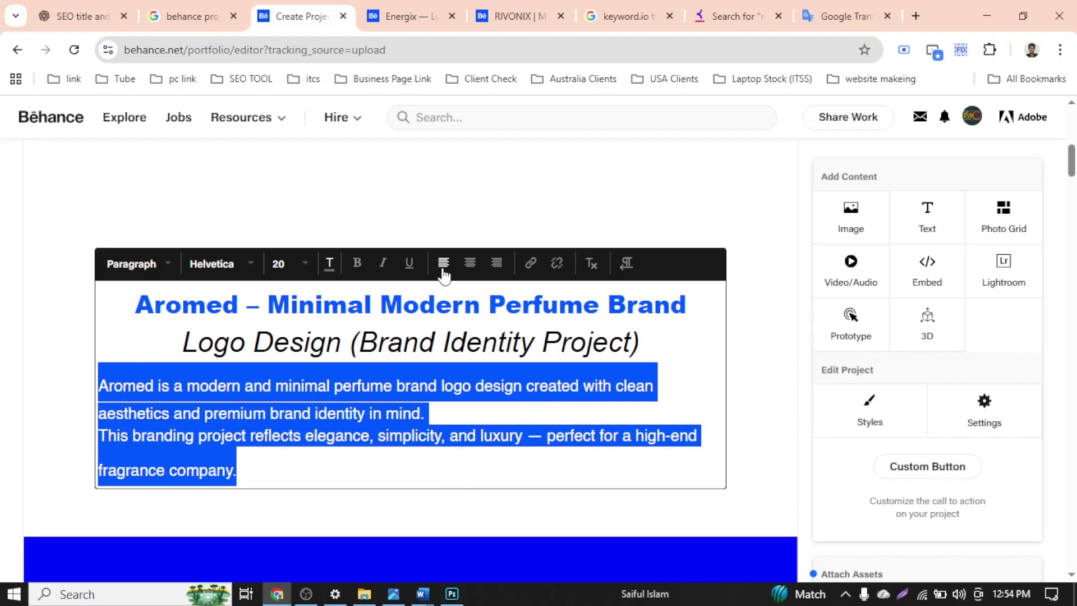
pyautogui.click(472, 264)
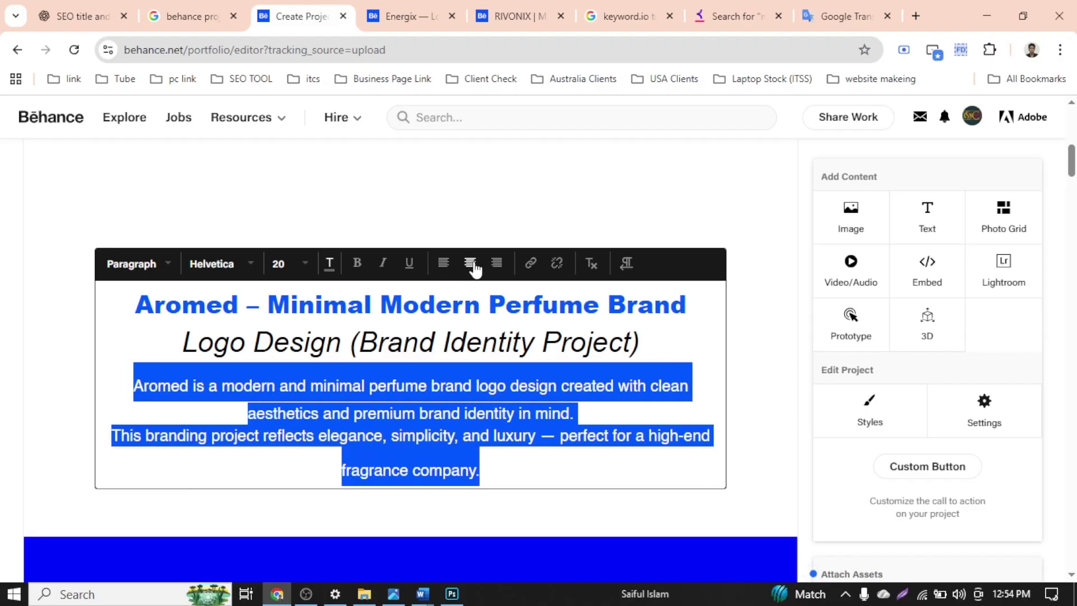
pyautogui.click(303, 264)
pyautogui.click(307, 351)
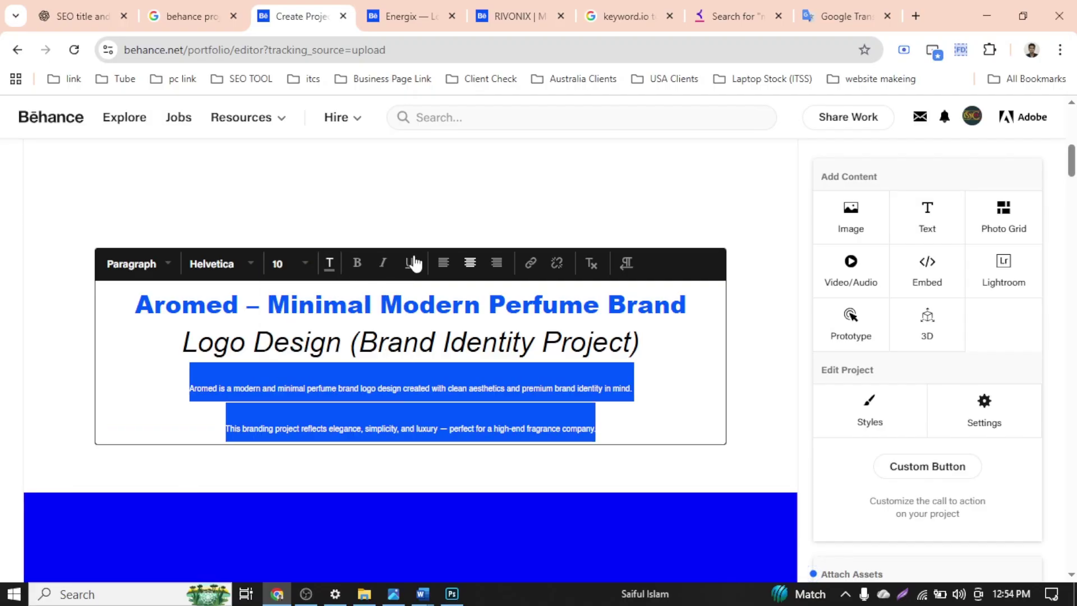
pyautogui.click(255, 266)
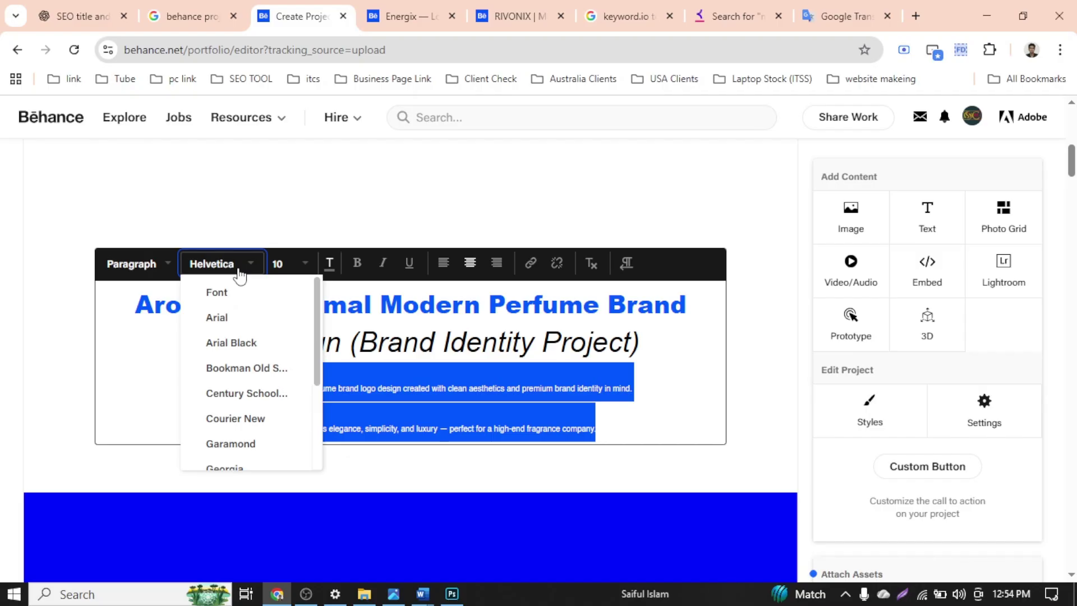
pyautogui.click(246, 312)
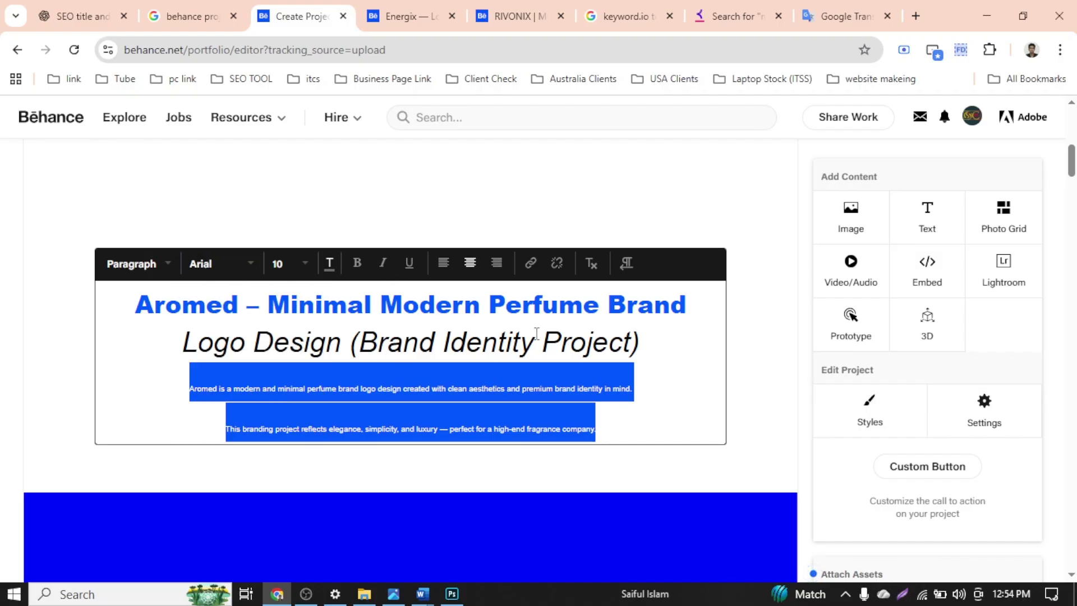
# Change the text colour of the two description lines in the title block to black
pyautogui.scroll(-3, 742, 352)
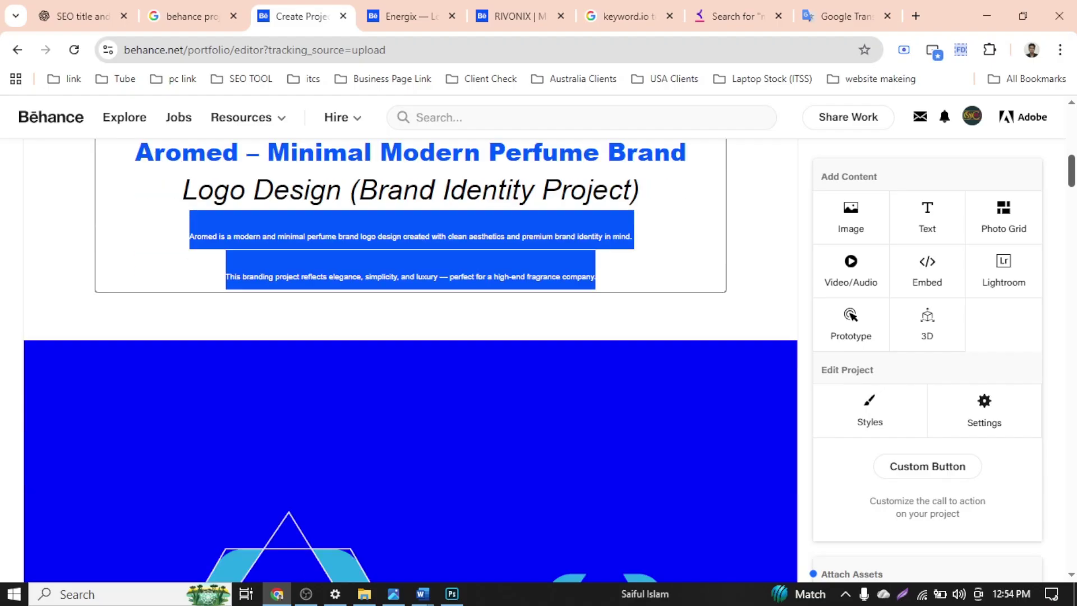
pyautogui.click(623, 268)
pyautogui.moveTo(605, 278); pyautogui.dragTo(192, 227)
pyautogui.scroll(5, 506, 242)
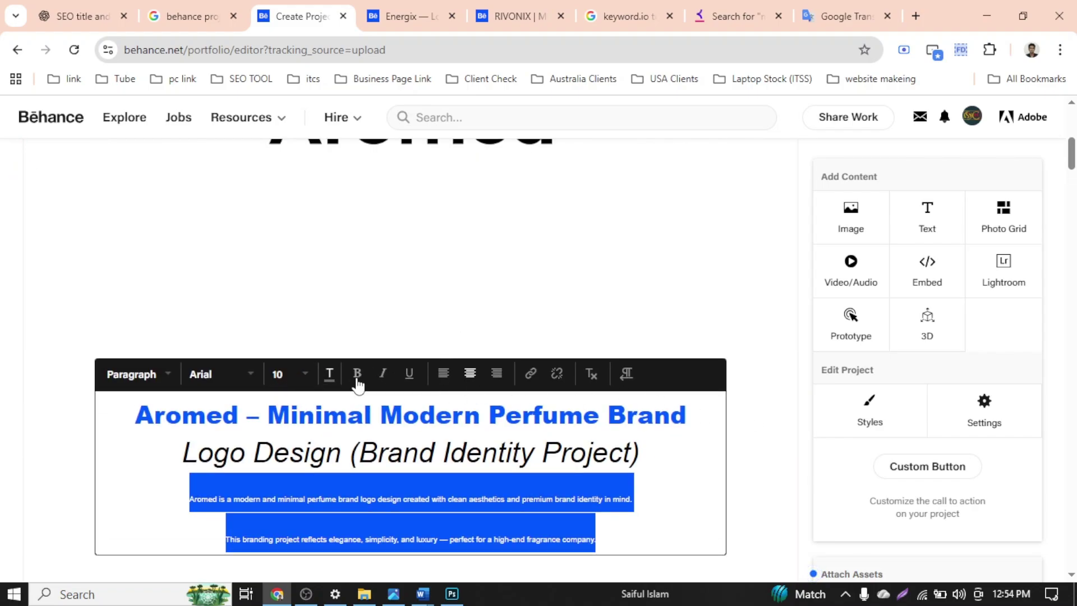
pyautogui.click(337, 375)
pyautogui.moveTo(360, 385); pyautogui.dragTo(350, 422)
pyautogui.click(376, 472)
# Set the font size of the description lines in the title block to 14
pyautogui.click(312, 383)
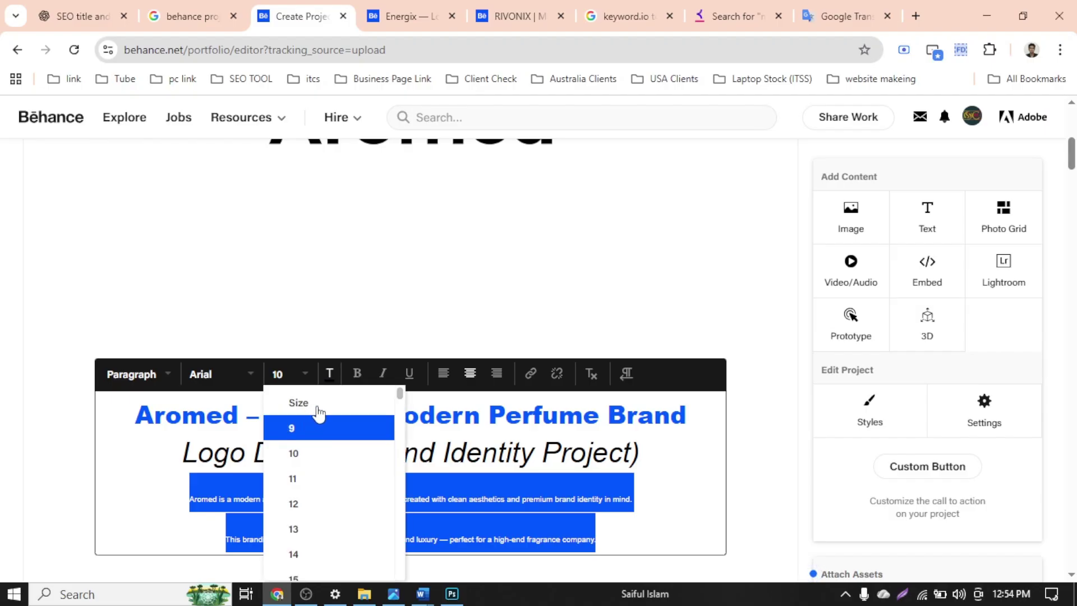
pyautogui.scroll(-10, 349, 443)
pyautogui.scroll(-10, 348, 459)
pyautogui.scroll(20, 348, 452)
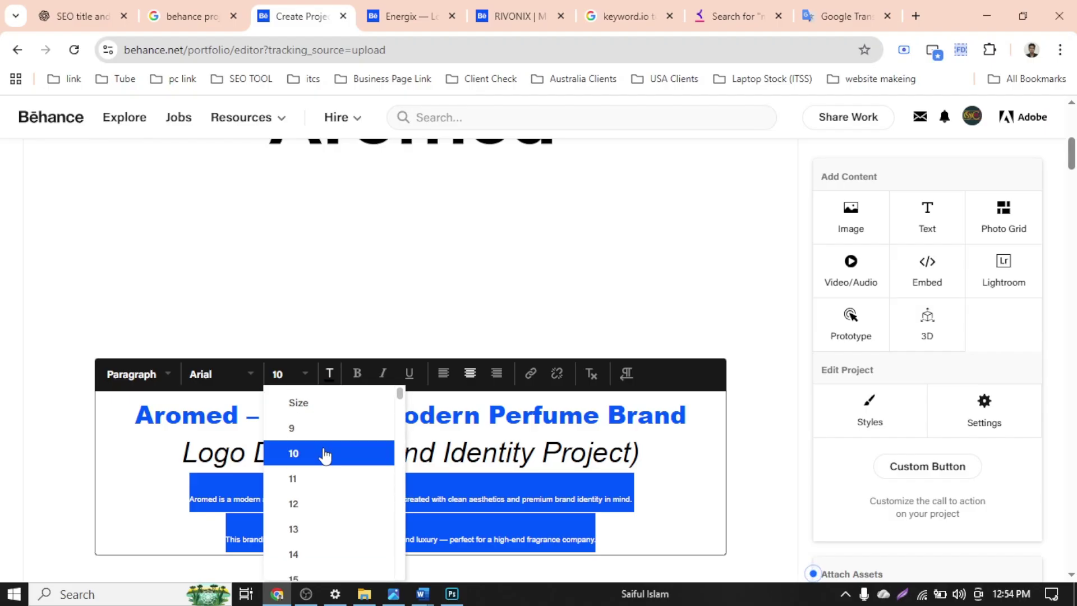
pyautogui.click(318, 554)
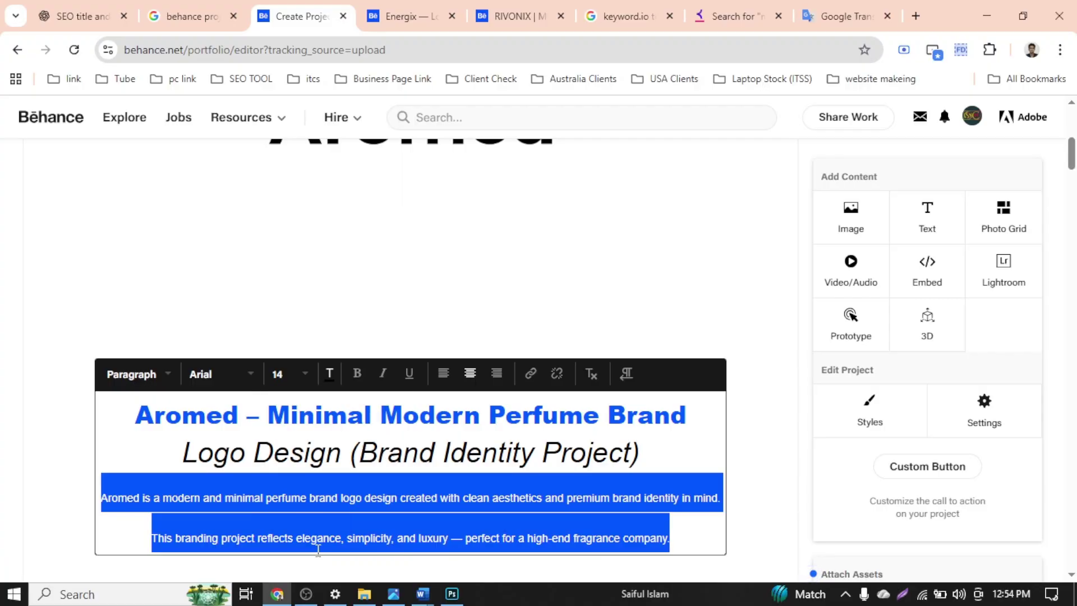
pyautogui.scroll(-5, 337, 449)
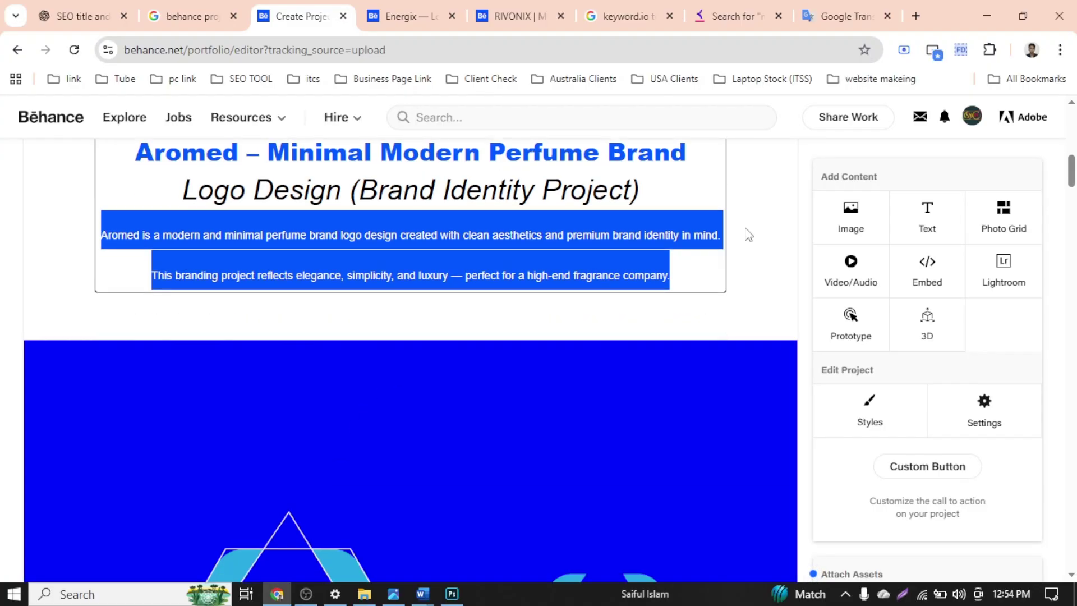
pyautogui.click(774, 218)
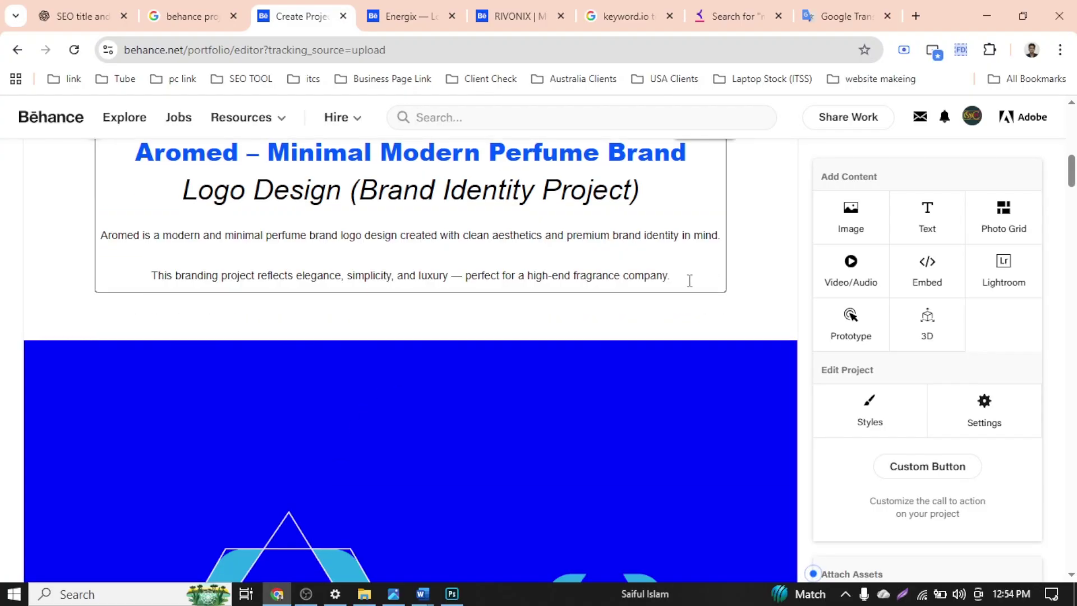
# Copy the two description lines and remove them and their leftover empty line from the title block
pyautogui.moveTo(683, 274); pyautogui.dragTo(284, 237)
pyautogui.click(448, 275)
pyautogui.moveTo(682, 285); pyautogui.dragTo(92, 249)
pyautogui.hotkey('ctrl', 'c')
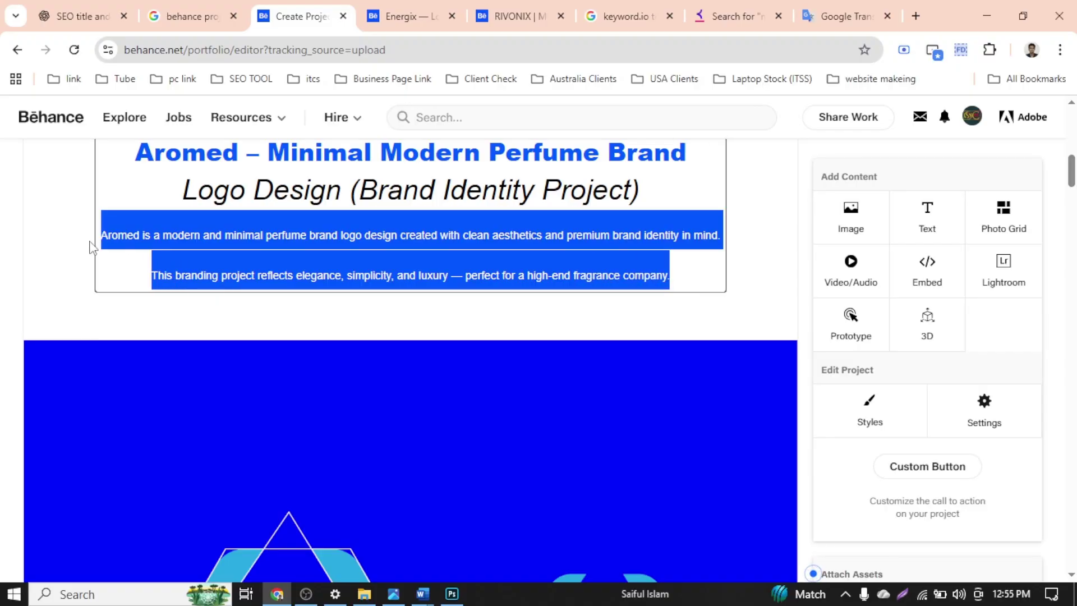
pyautogui.press('BackSpace')
pyautogui.press('BackSpace')
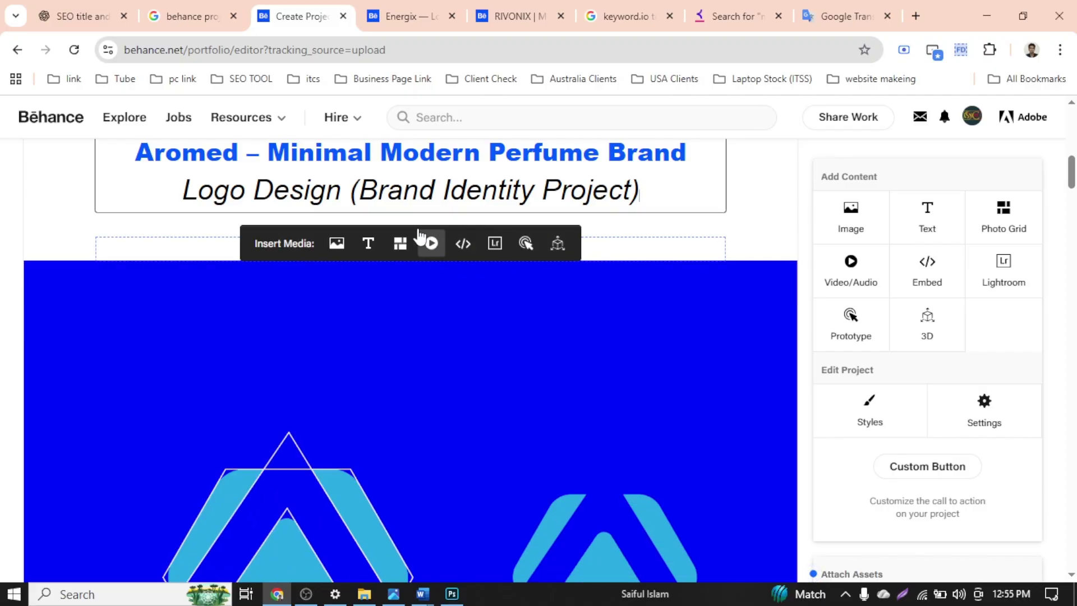
# Insert a separate text block between the title and the blue logo image, choose Arial, and paste the description into it
pyautogui.click(364, 246)
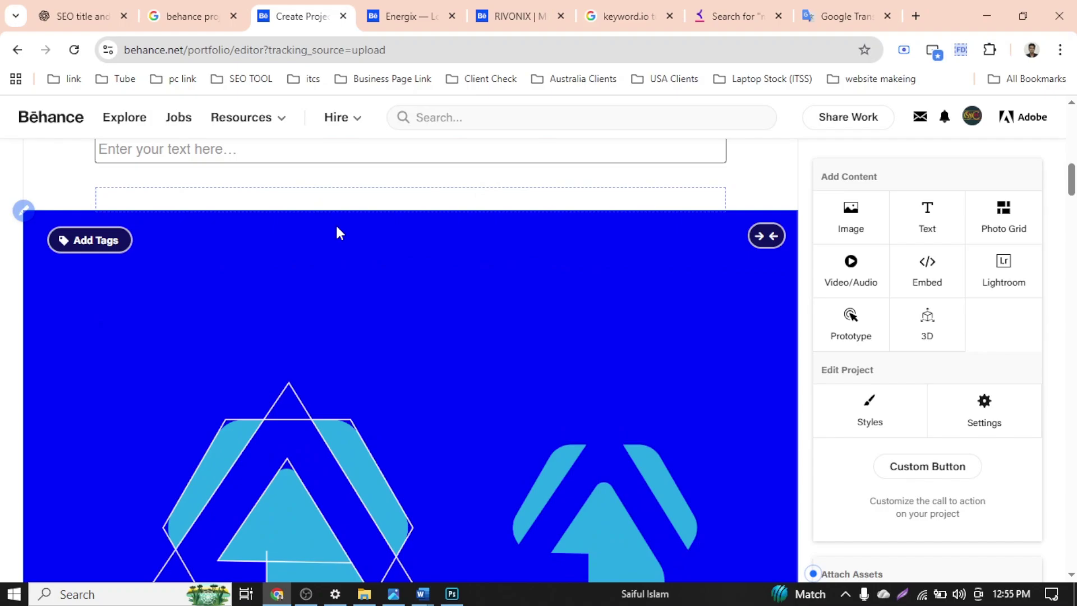
pyautogui.scroll(4, 337, 234)
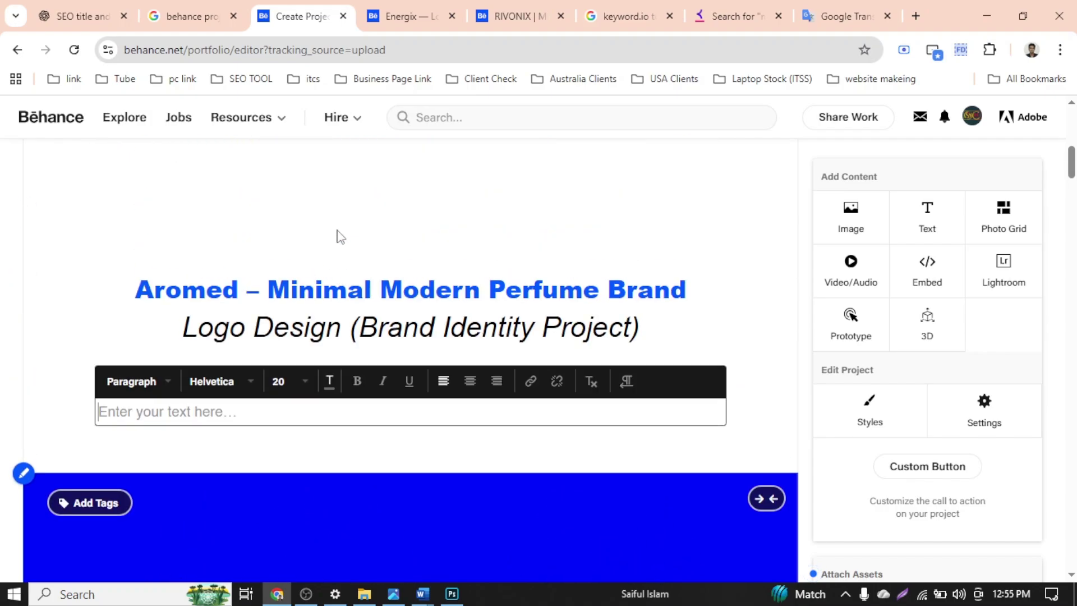
pyautogui.click(225, 391)
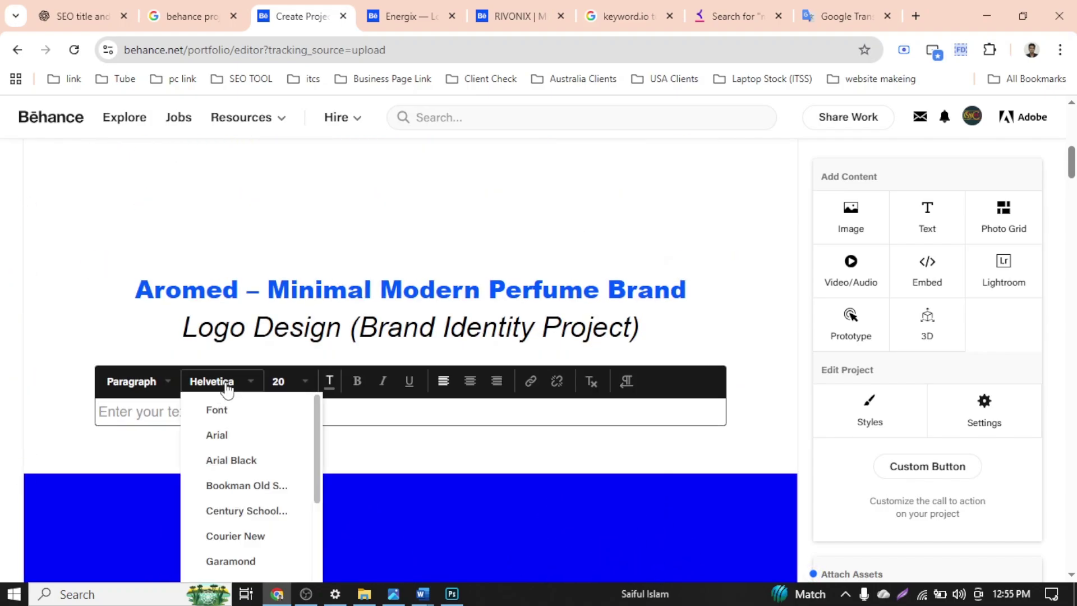
pyautogui.click(233, 437)
pyautogui.hotkey('ctrl', 'v')
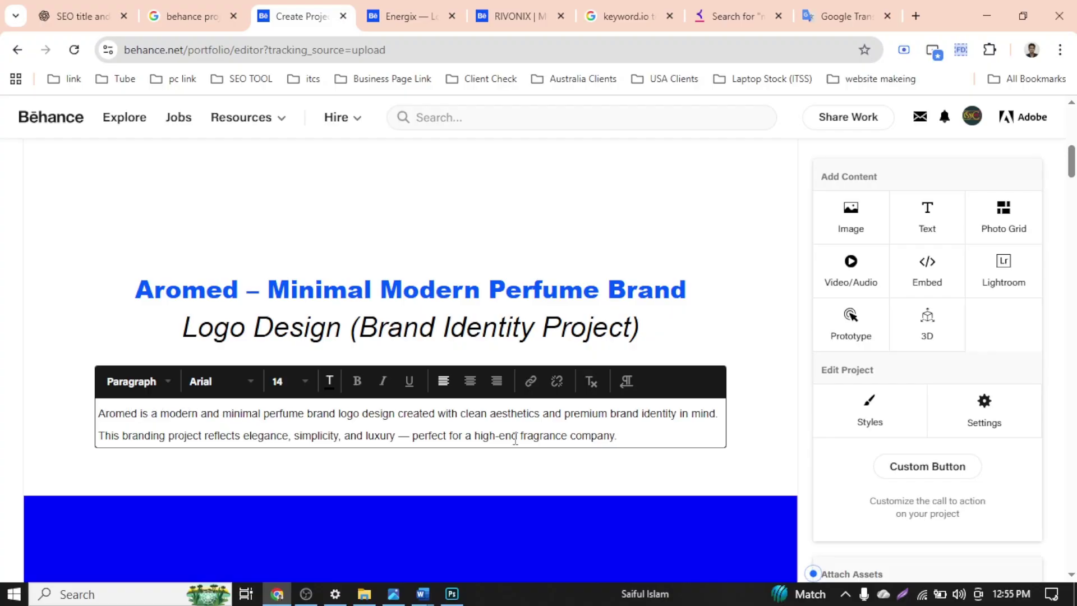
# Centre-align the description in its new text block and close the block's editing
pyautogui.moveTo(641, 438); pyautogui.dragTo(192, 399)
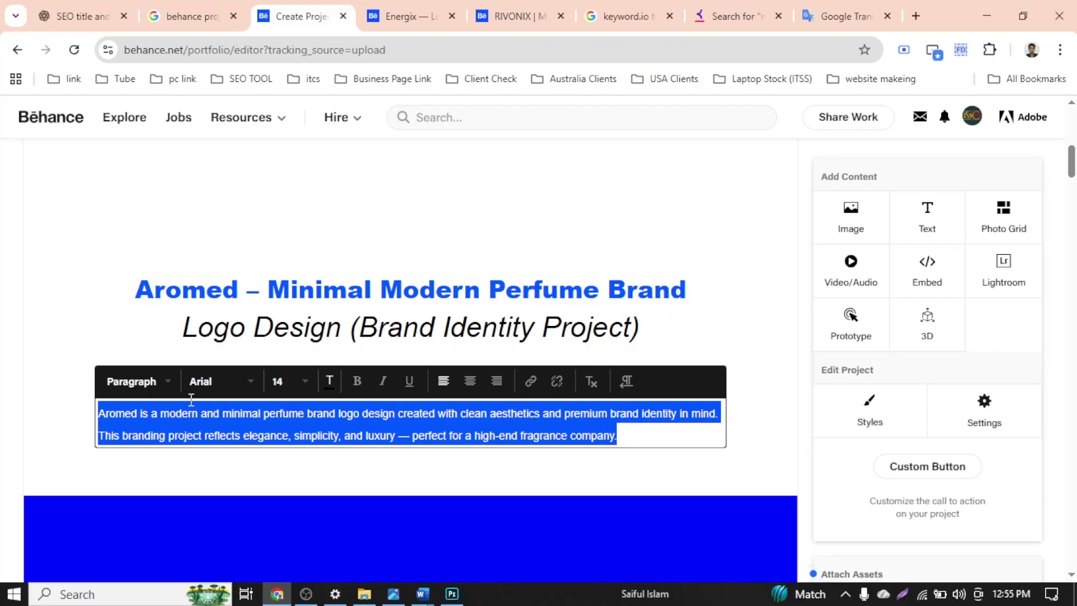
pyautogui.click(470, 382)
pyautogui.click(791, 377)
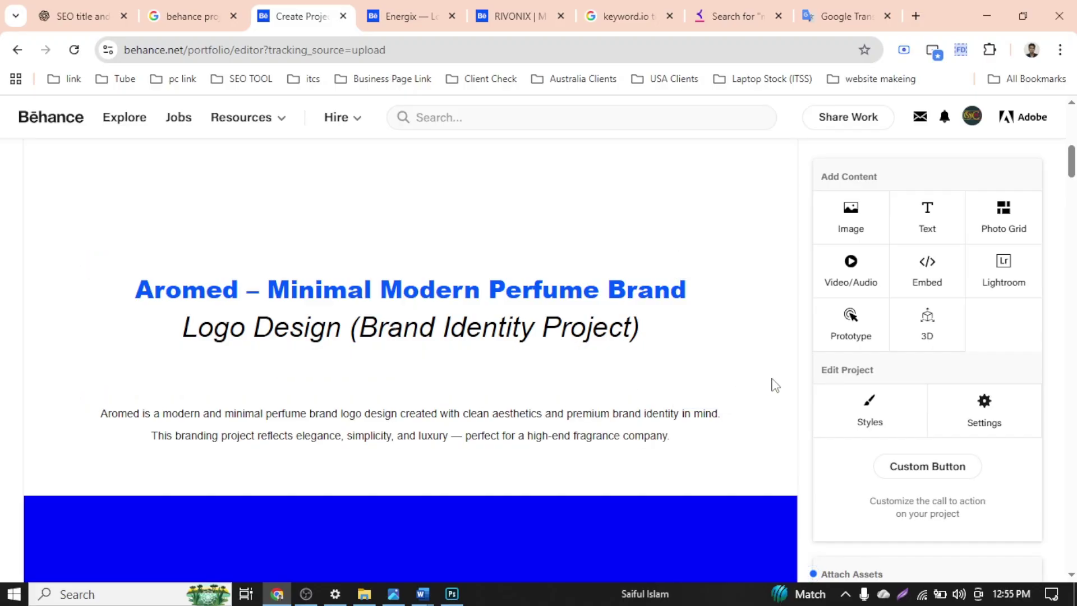
# Clear the formatting of all text in the separate description block and set it in Arial at size 10
pyautogui.moveTo(96, 411)
pyautogui.scroll(5, 756, 426)
pyautogui.scroll(-5, 757, 427)
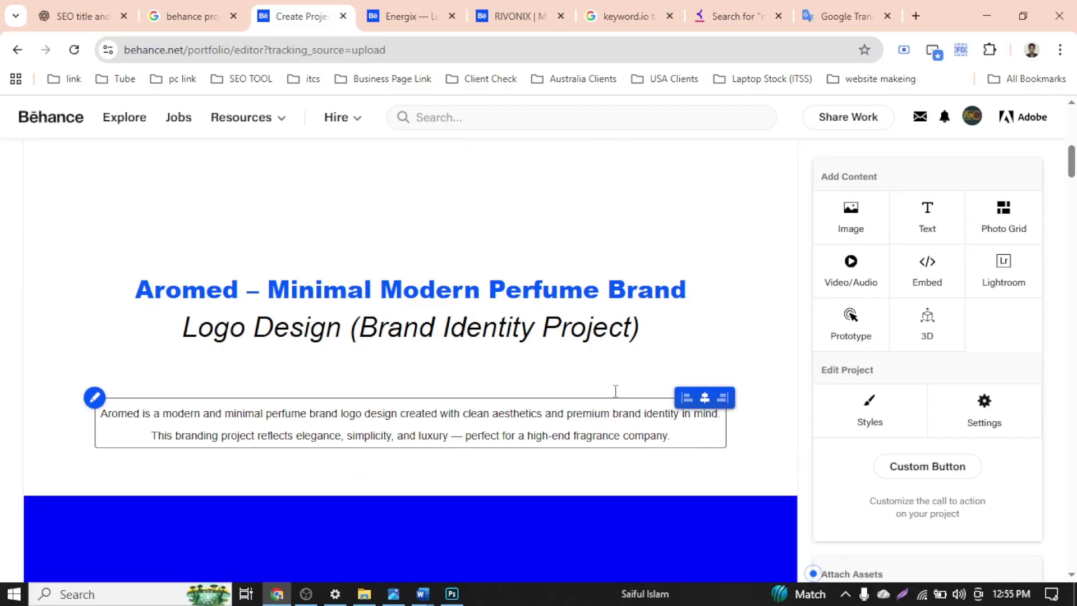
pyautogui.click(662, 437)
pyautogui.moveTo(662, 439); pyautogui.dragTo(66, 402)
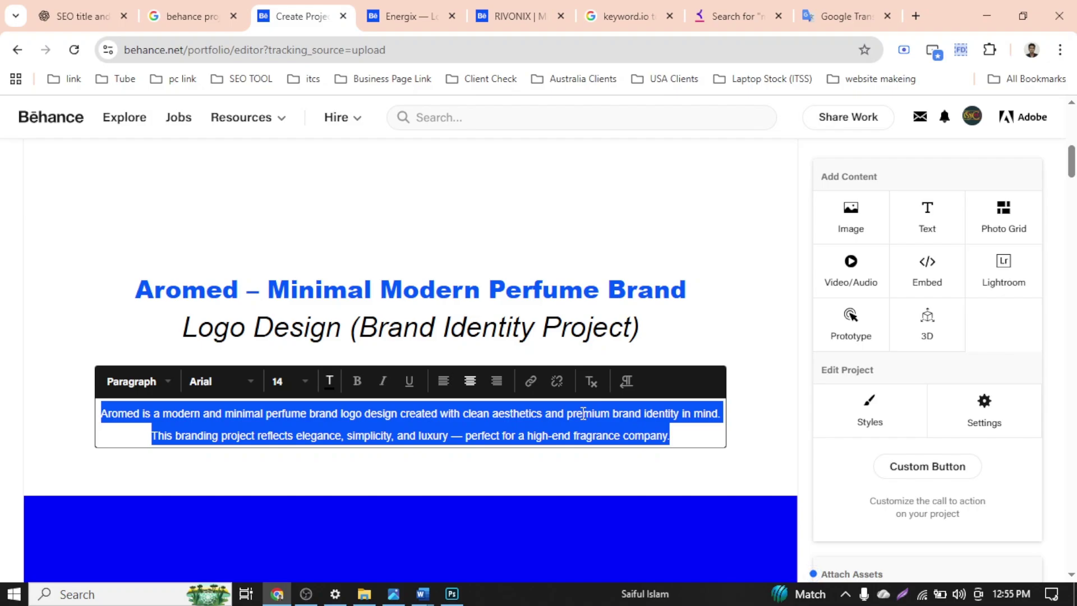
pyautogui.click(591, 382)
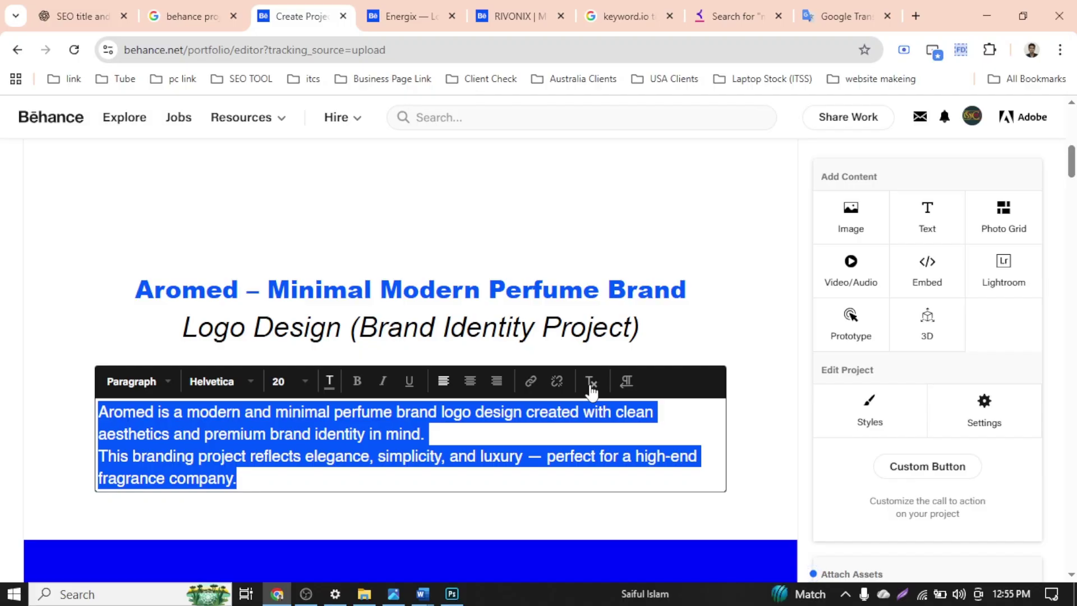
pyautogui.click(226, 391)
pyautogui.click(247, 432)
pyautogui.click(295, 381)
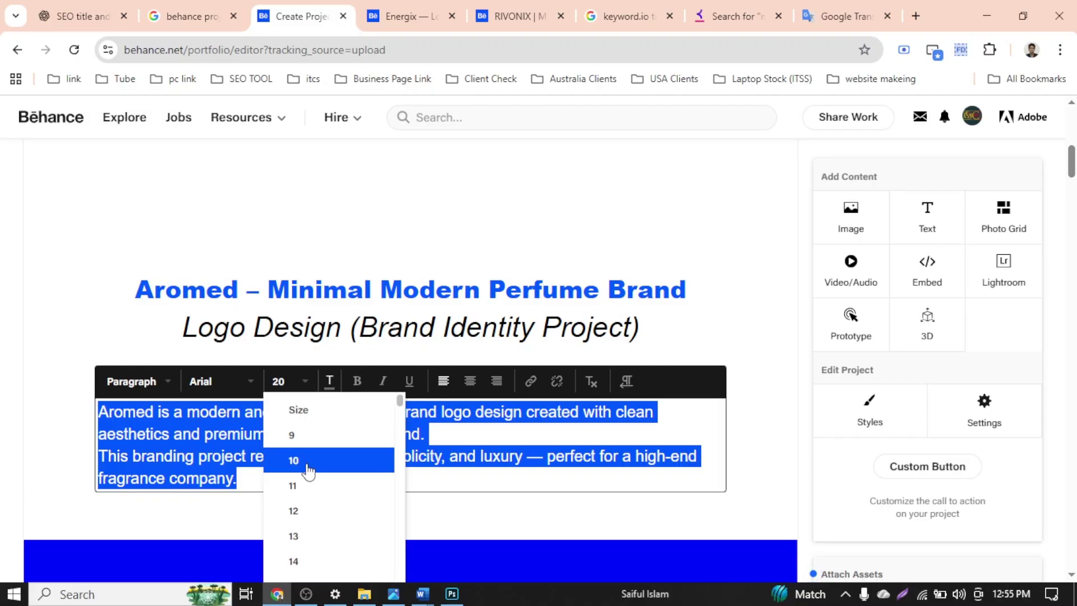
pyautogui.click(314, 459)
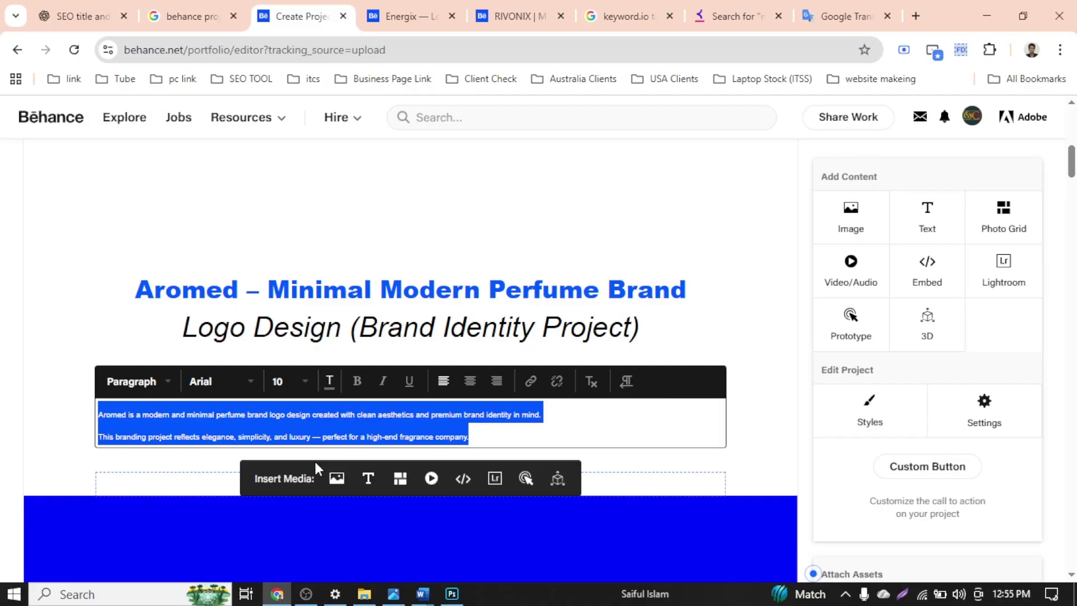
# Set the description text to size 14, centre-align it, and close the block's editing
pyautogui.click(293, 384)
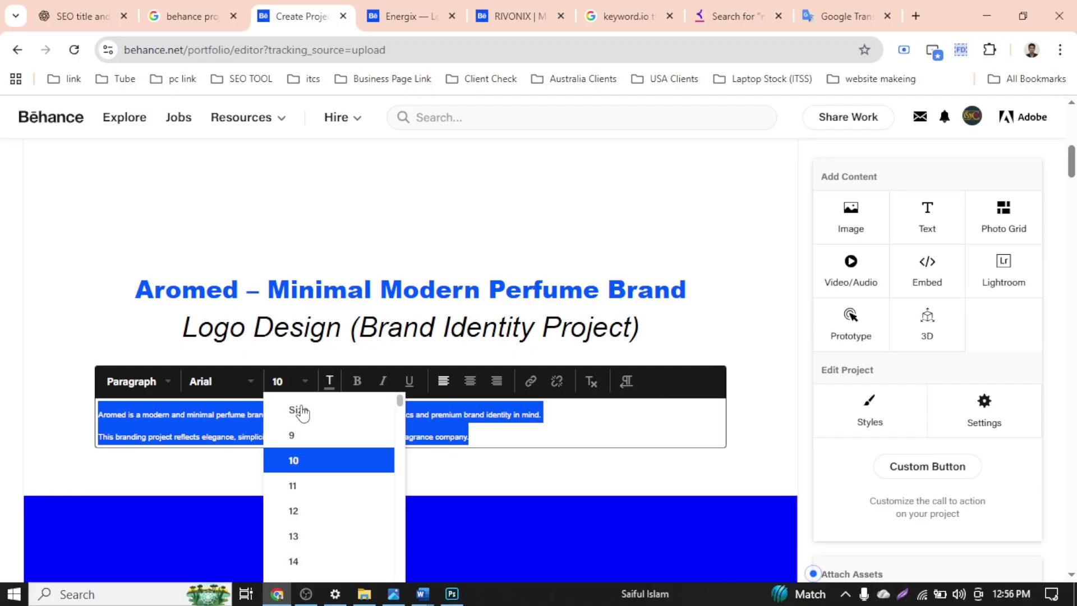
pyautogui.click(336, 563)
pyautogui.click(470, 382)
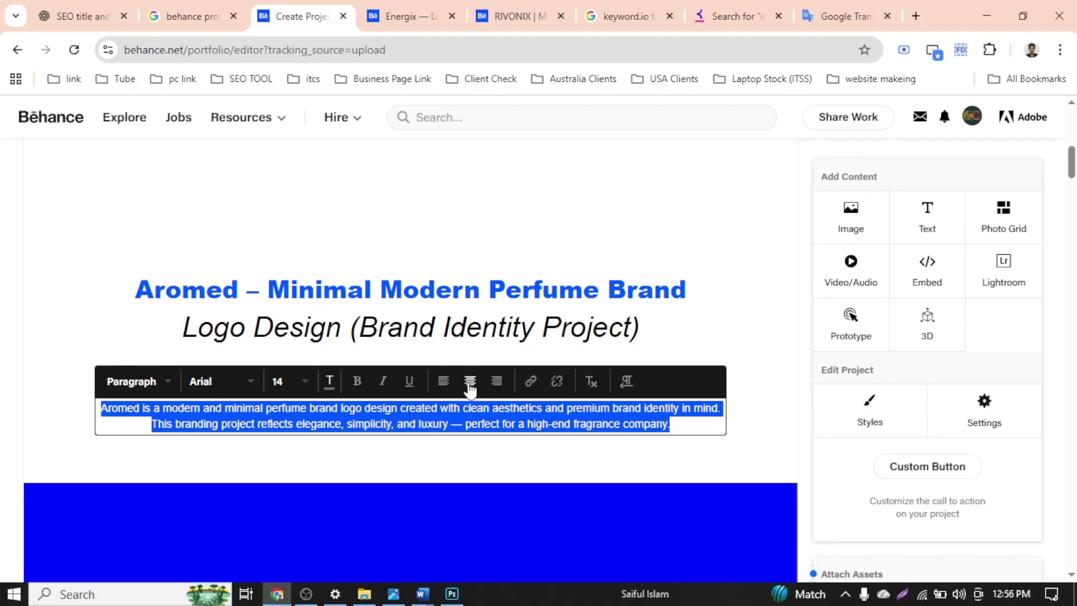
pyautogui.click(782, 387)
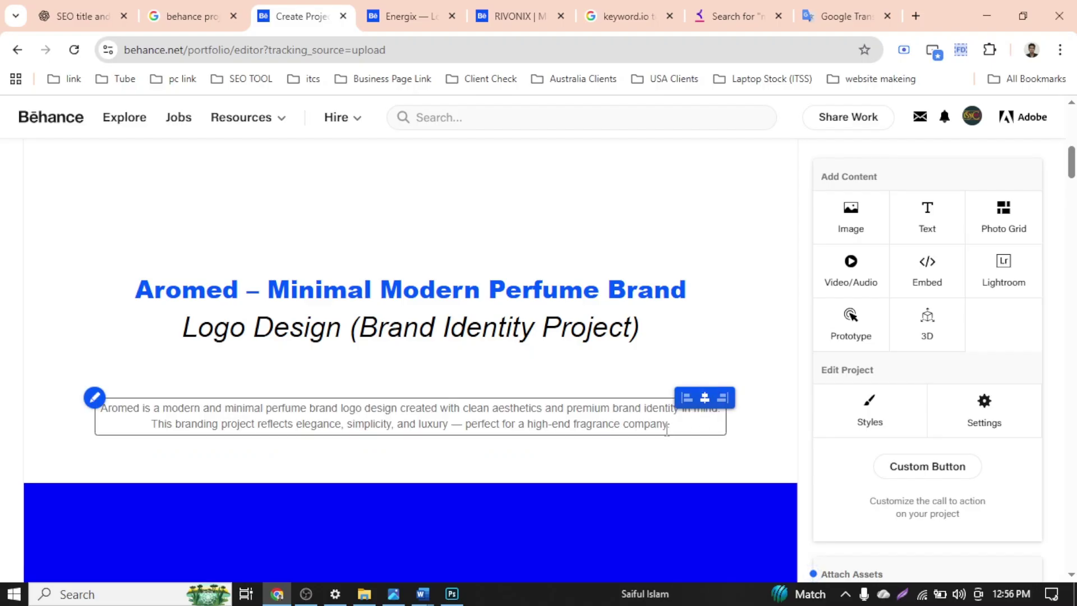
# Change the colour of both description lines to near-black 060606 and close the block's editing
pyautogui.moveTo(691, 427); pyautogui.dragTo(44, 396)
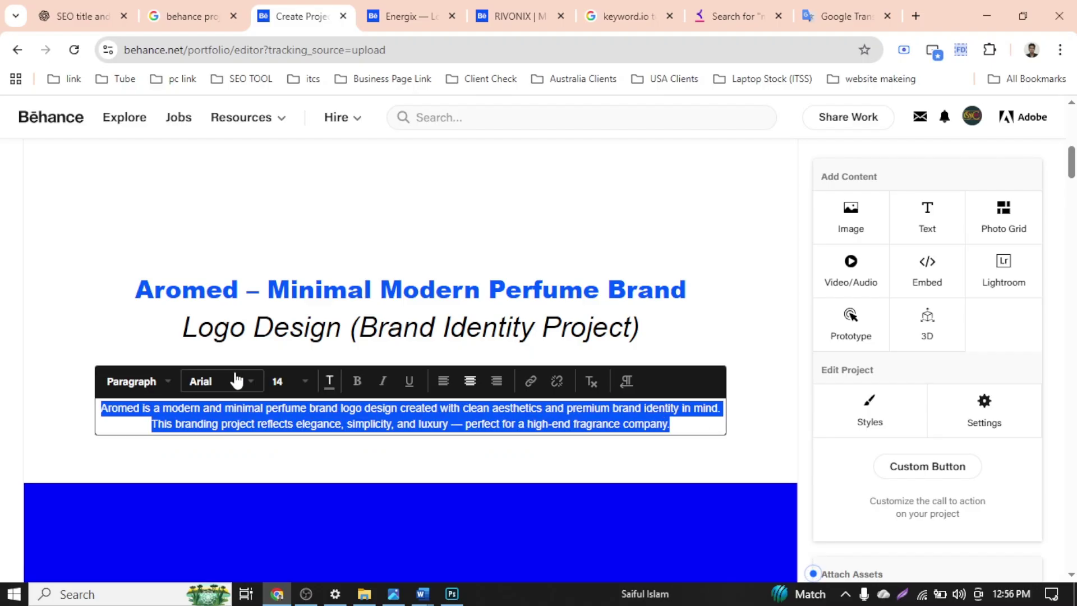
pyautogui.click(336, 382)
pyautogui.click(360, 414)
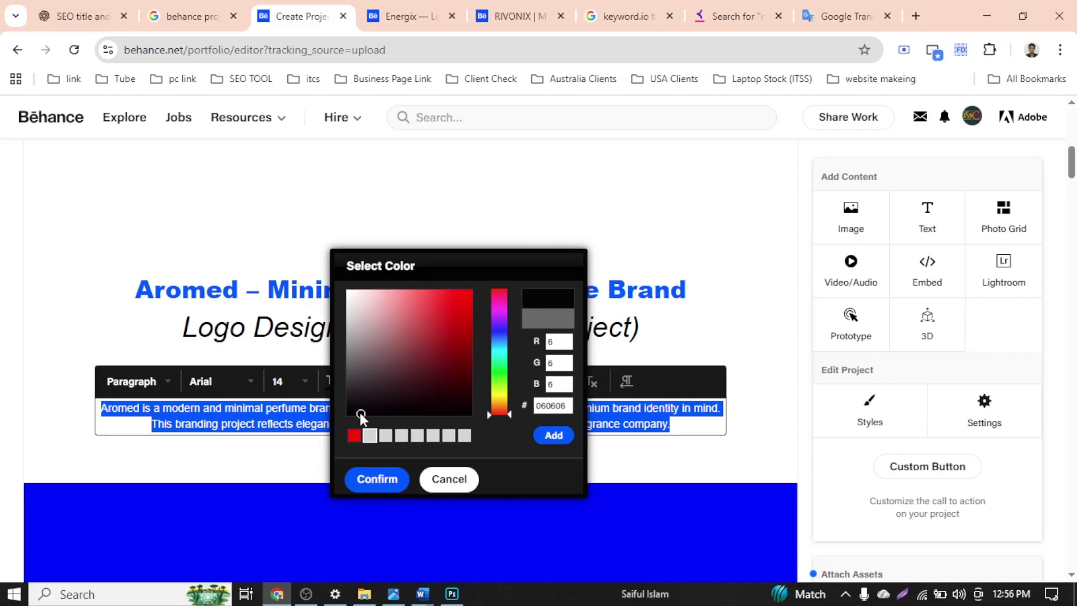
pyautogui.click(368, 480)
pyautogui.click(776, 359)
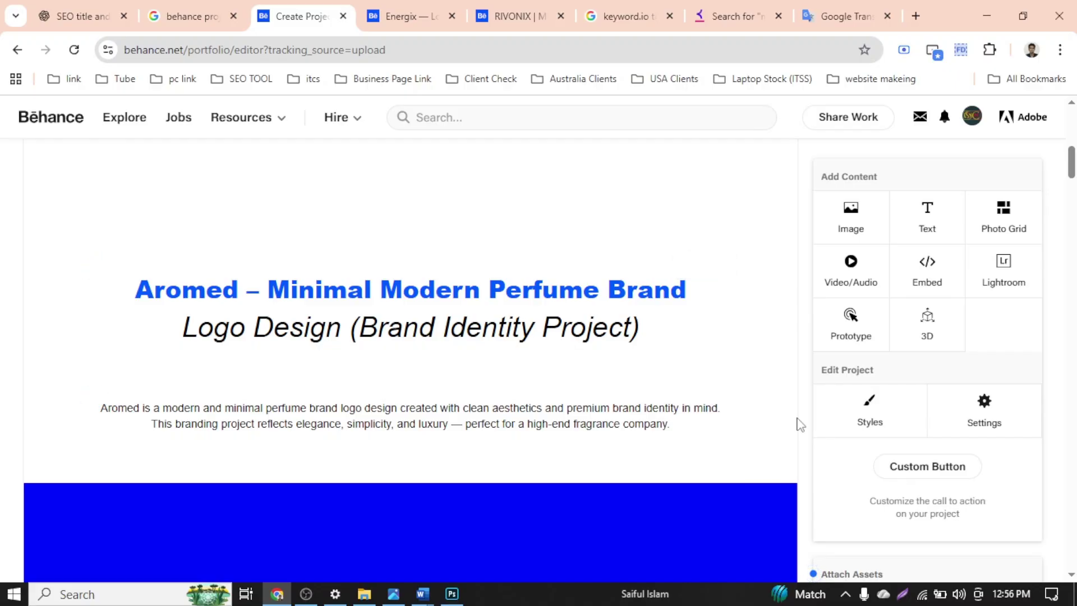
# Copy the line "In this project, I designed:" from the SEO description in ChatGPT
pyautogui.scroll(-14, 799, 425)
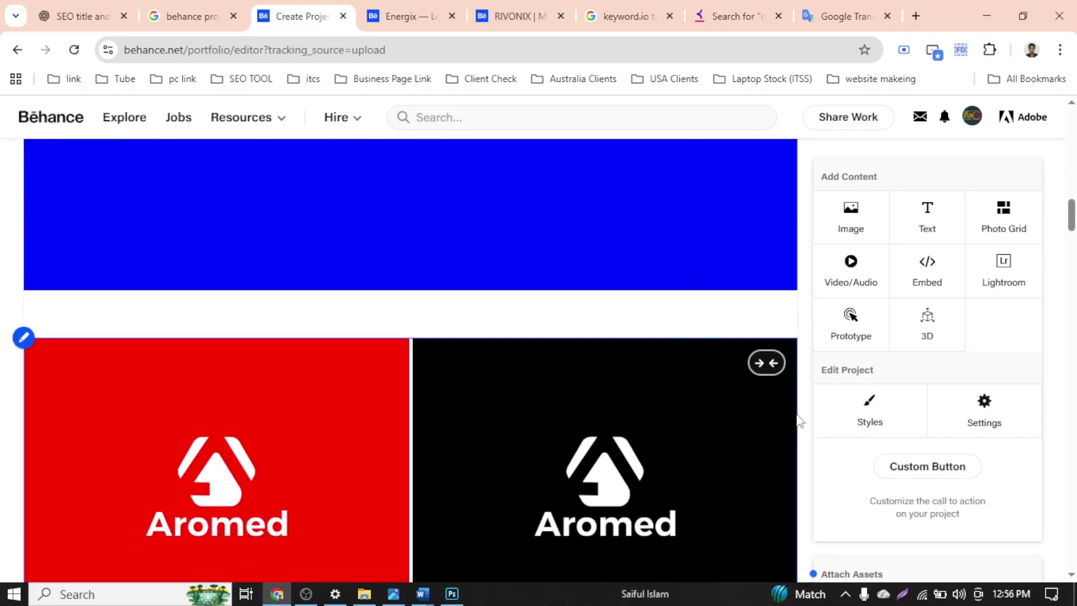
pyautogui.scroll(5, 798, 418)
pyautogui.click(84, 16)
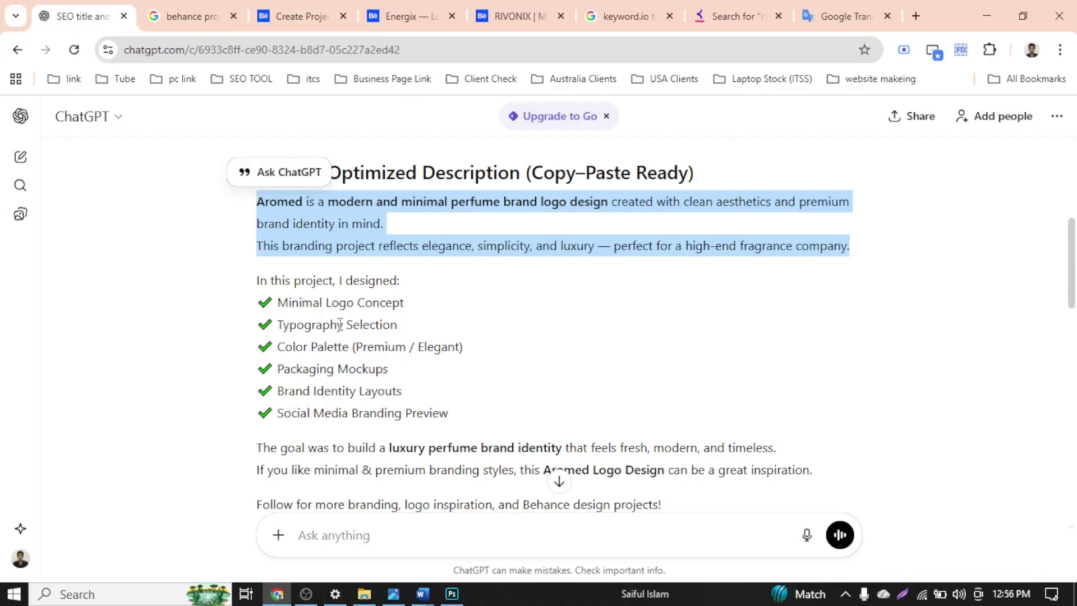
pyautogui.tripleClick(332, 300)
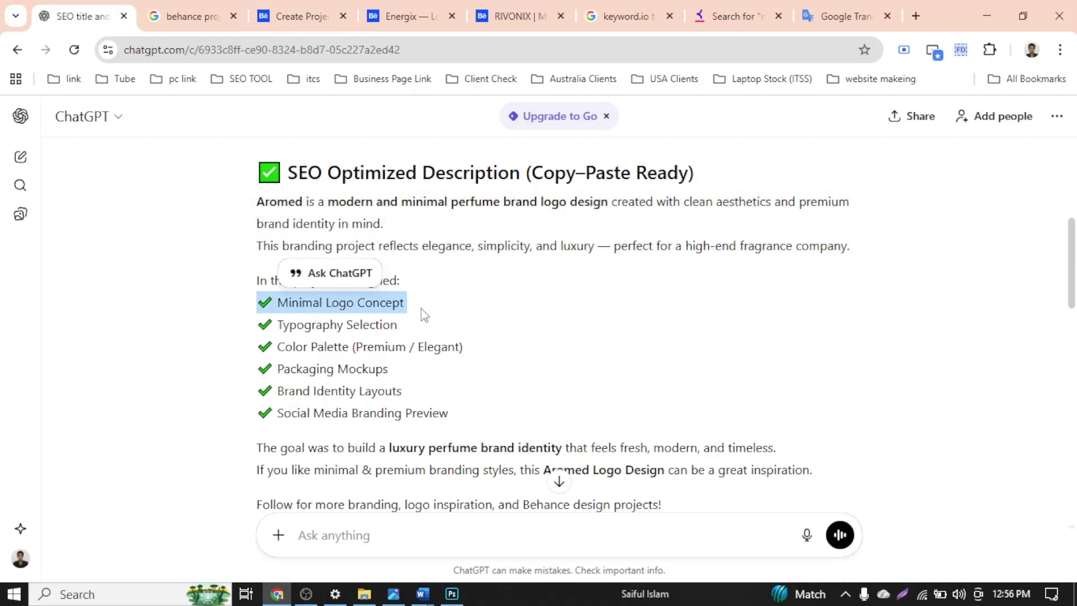
pyautogui.click(422, 314)
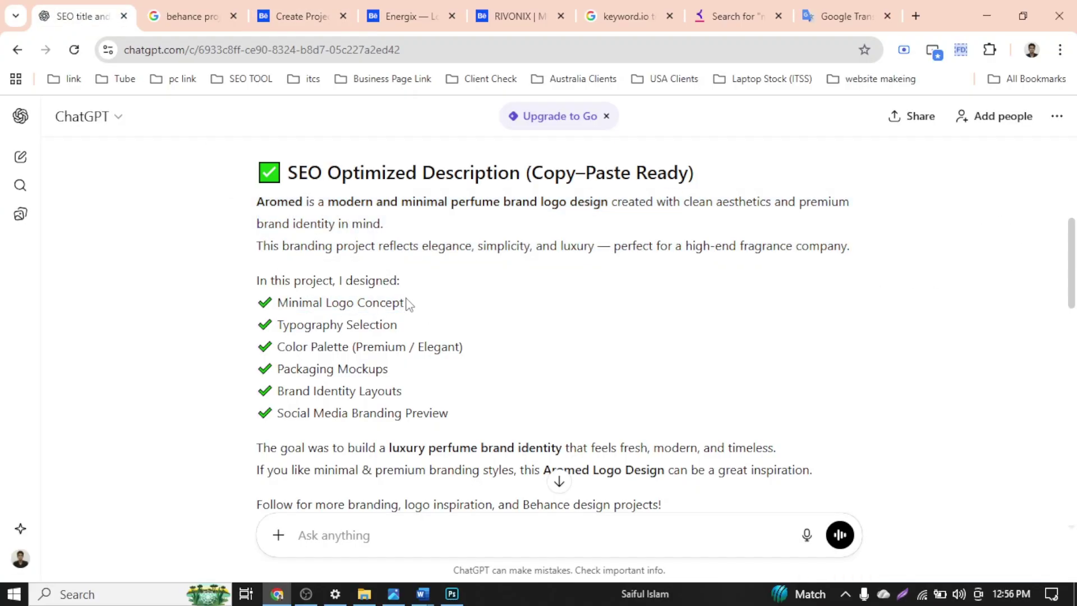
pyautogui.moveTo(405, 304); pyautogui.dragTo(357, 303)
pyautogui.click(350, 307)
pyautogui.moveTo(399, 279); pyautogui.dragTo(256, 280)
pyautogui.hotkey('ctrl', 'c')
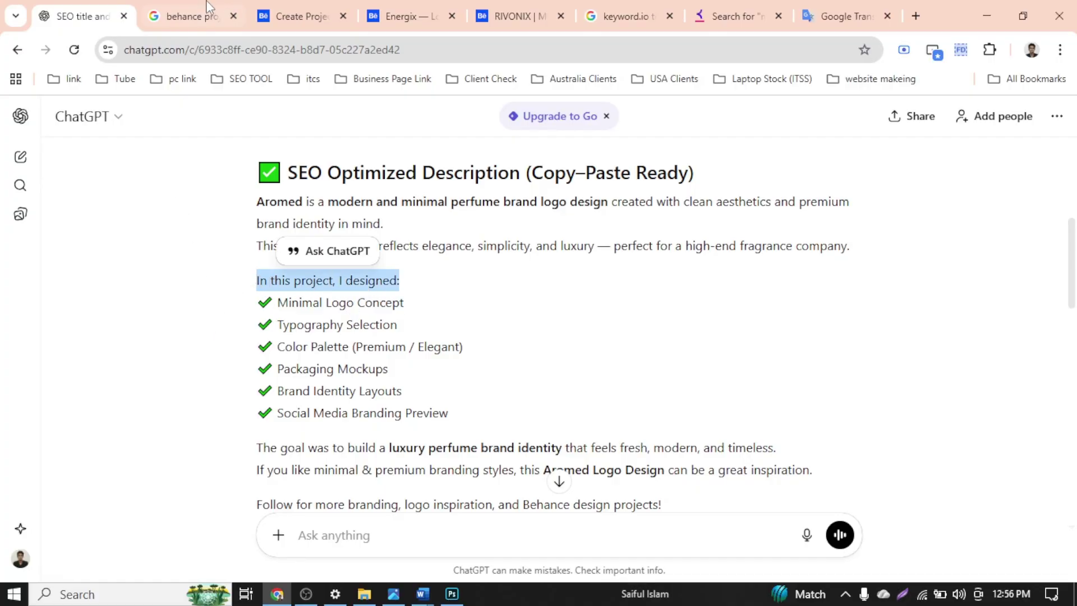
# Paste the copied line as a third line of the Behance description block and change its closing colon to an exclamation mark
pyautogui.click(284, 14)
pyautogui.scroll(10, 547, 449)
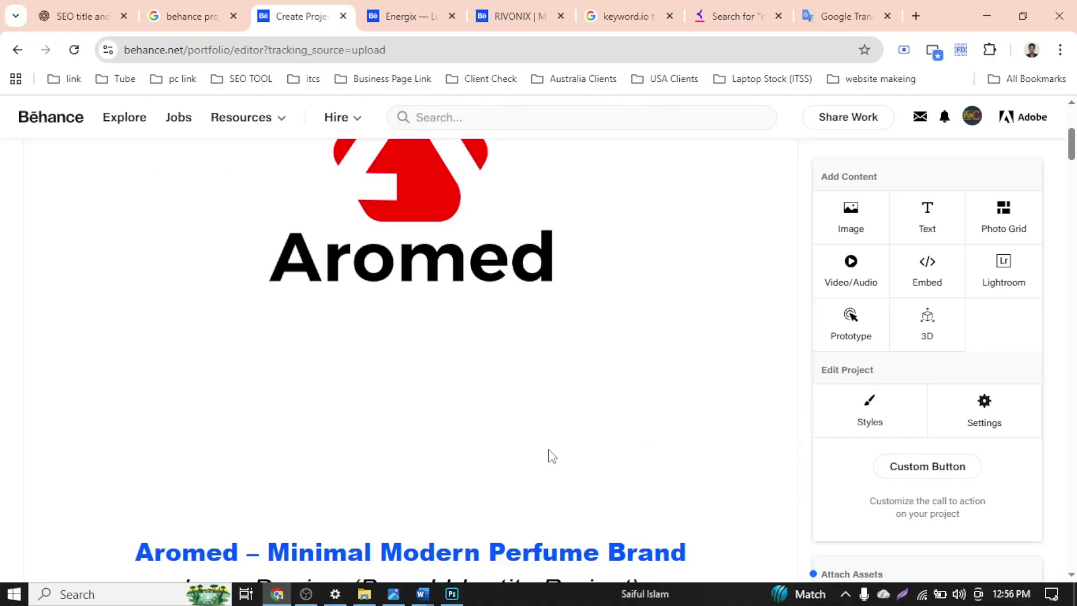
pyautogui.scroll(-5, 550, 455)
pyautogui.click(677, 425)
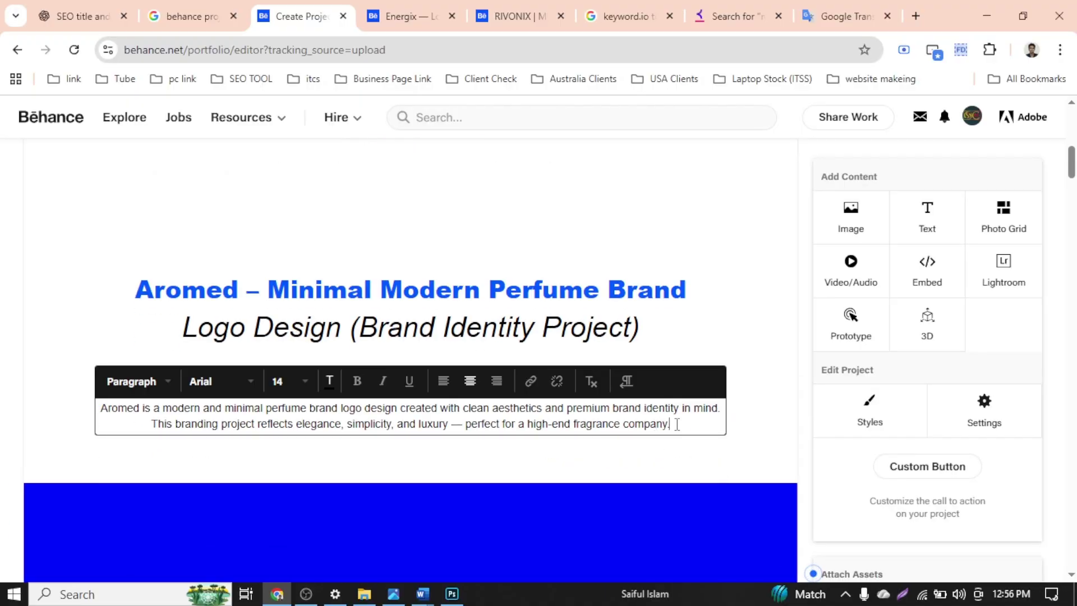
pyautogui.press('Return')
pyautogui.hotkey('ctrl', 'v')
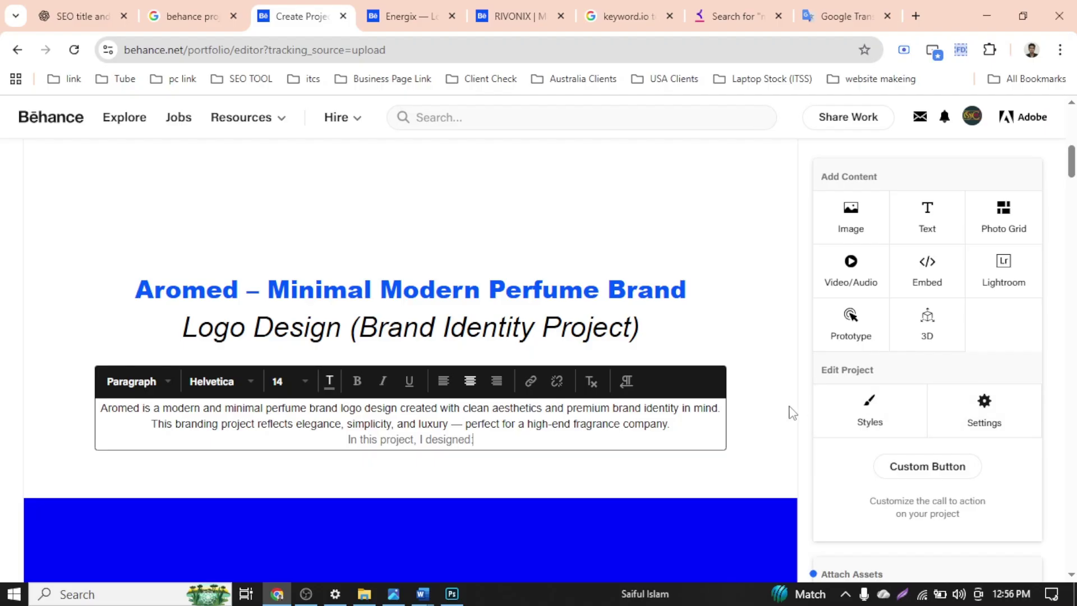
pyautogui.press('BackSpace')
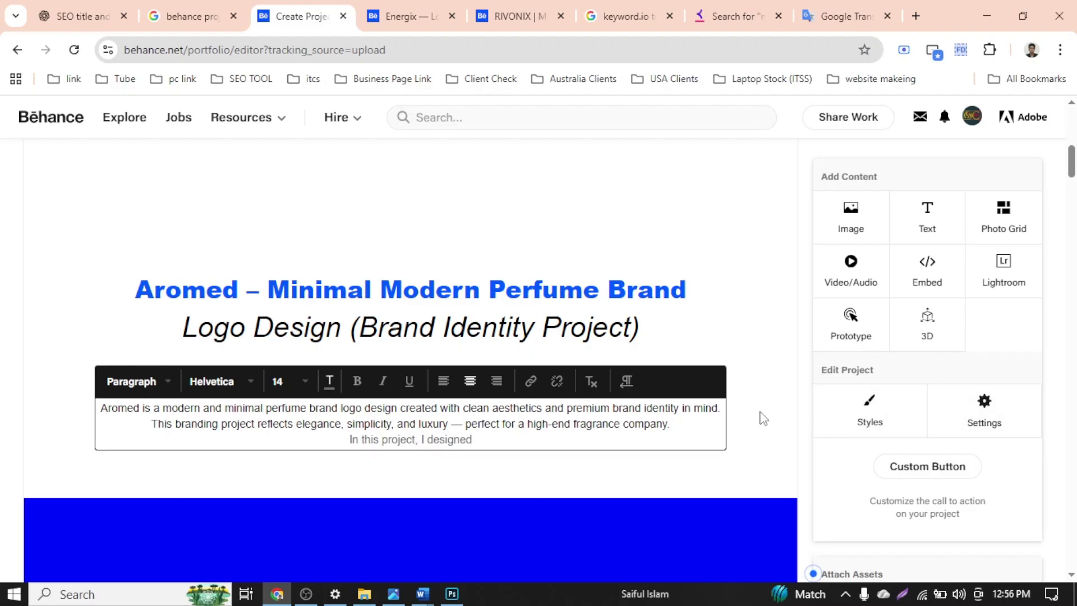
pyautogui.write('!')
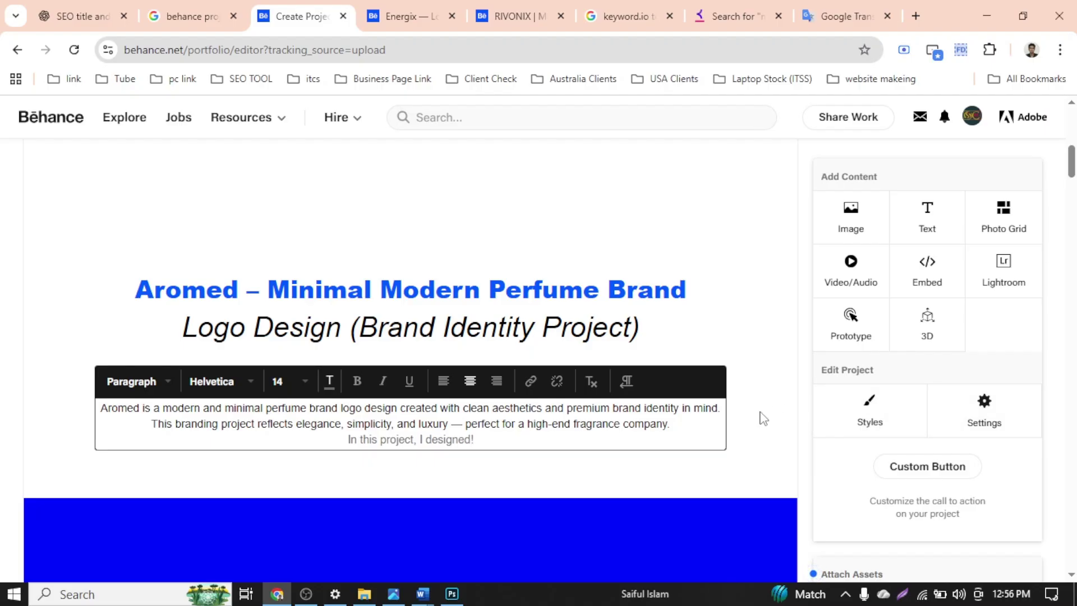
pyautogui.click(763, 418)
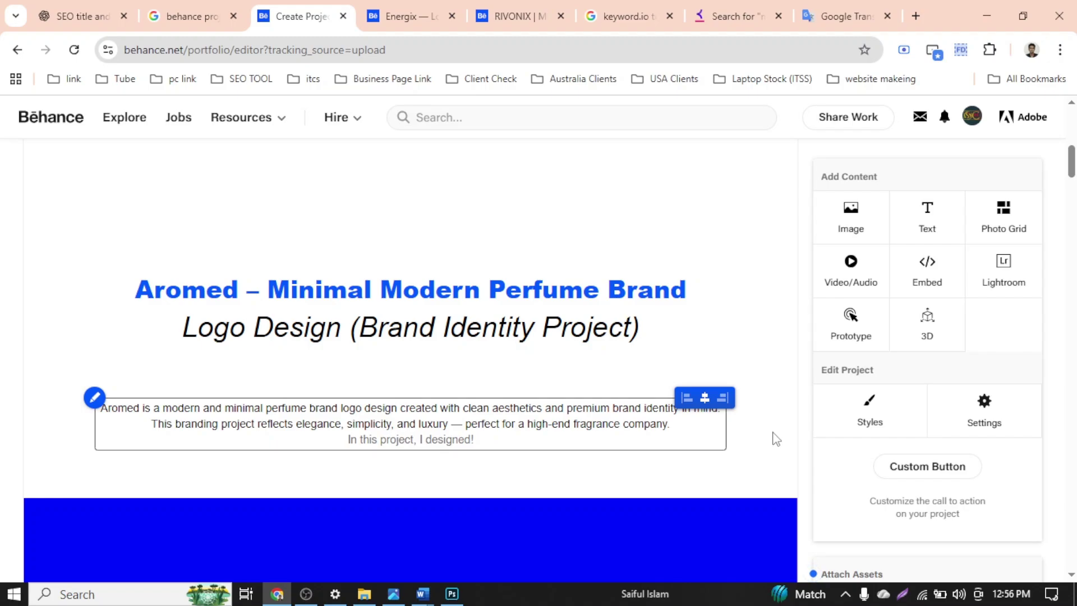
# Examine the logo images below the description block and compare them with the "Minimal Logo Concept" item in ChatGPT
pyautogui.scroll(-5, 777, 480)
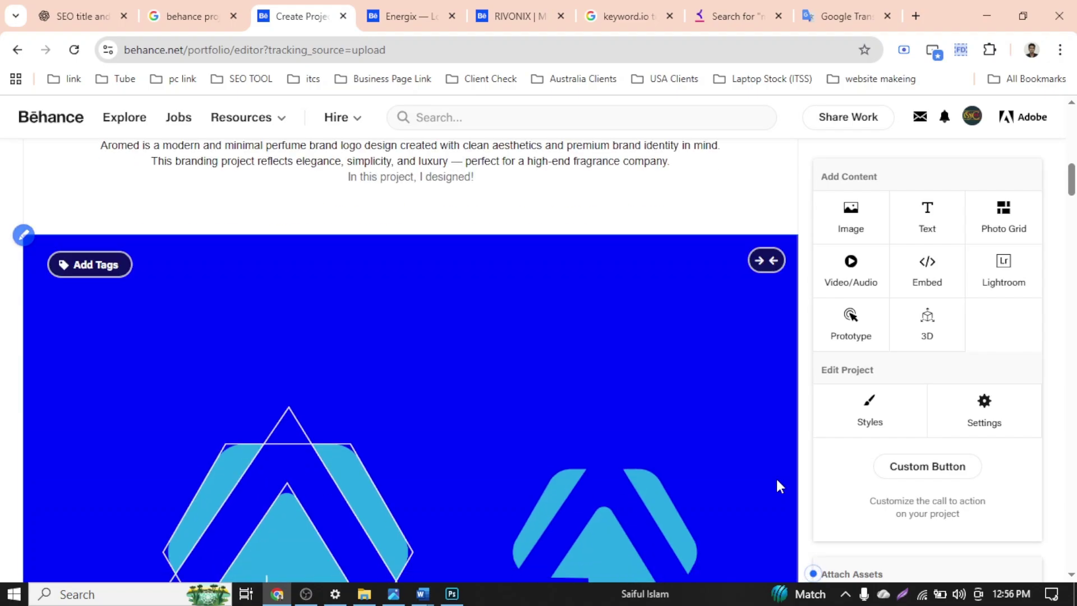
pyautogui.scroll(-9, 776, 476)
pyautogui.scroll(5, 477, 365)
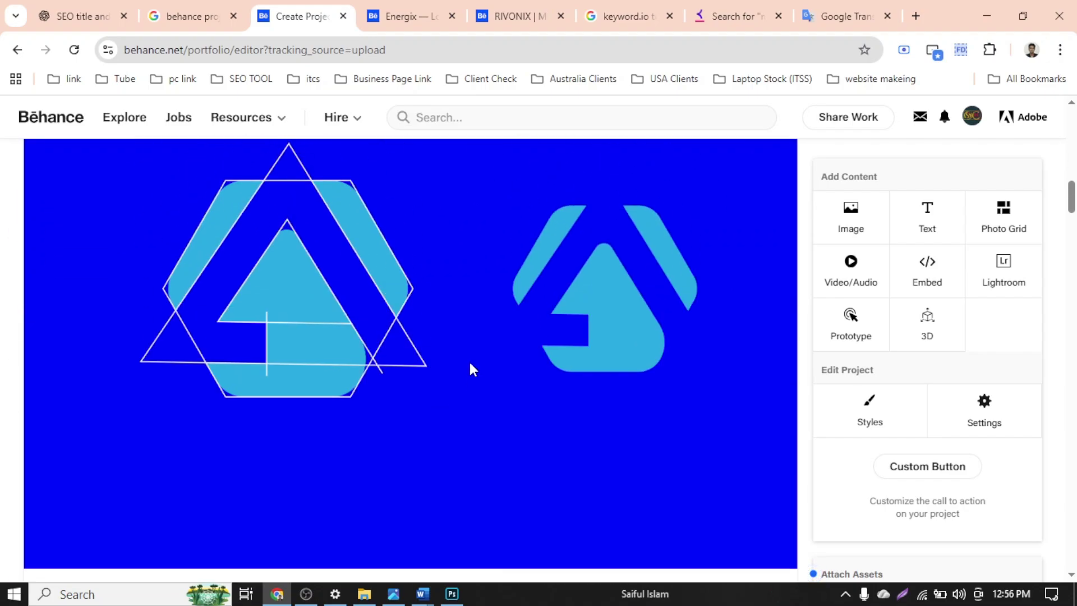
pyautogui.scroll(5, 470, 369)
pyautogui.click(82, 16)
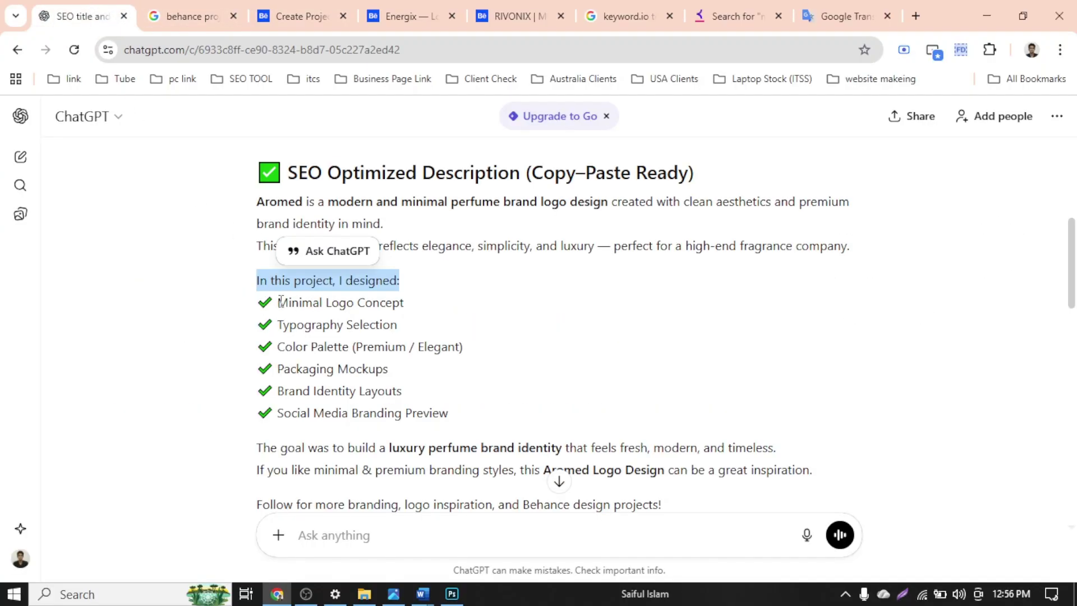
pyautogui.moveTo(280, 302); pyautogui.dragTo(425, 303)
pyautogui.click(255, 9)
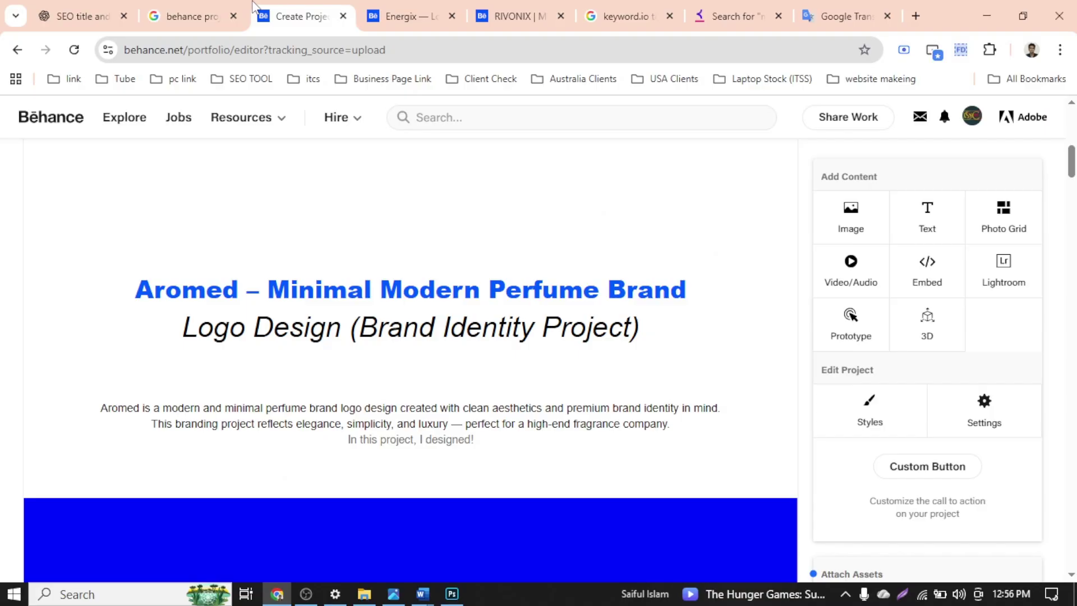
pyautogui.scroll(-5, 551, 306)
pyautogui.scroll(5, 550, 305)
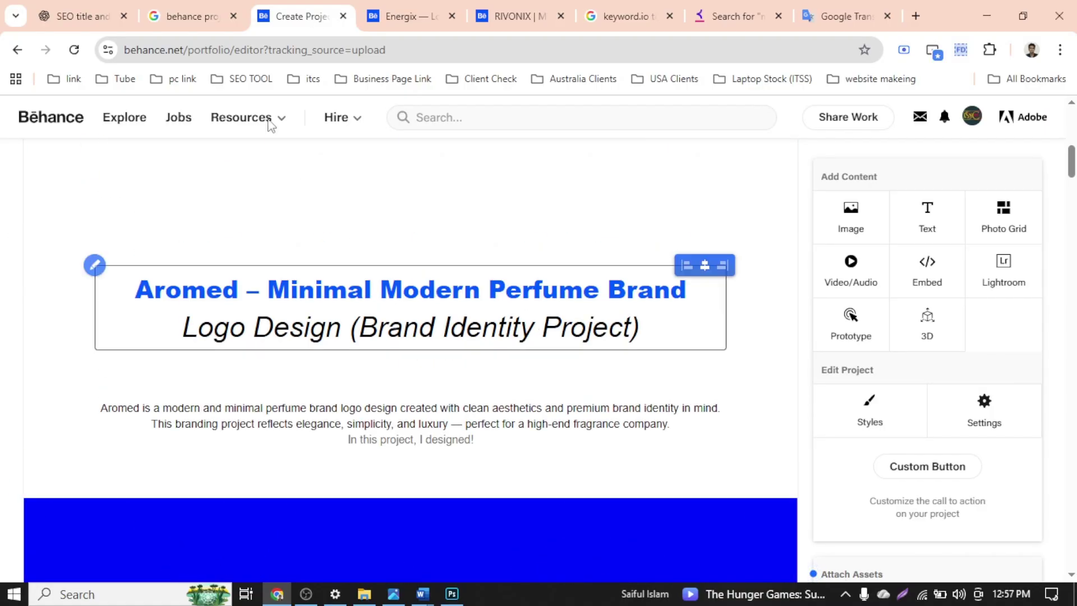
# Copy the ChatGPT description text from "In this project, I designed:" through "Follow for more branding, logo inspiration, and Behance design projects!"
pyautogui.click(96, 6)
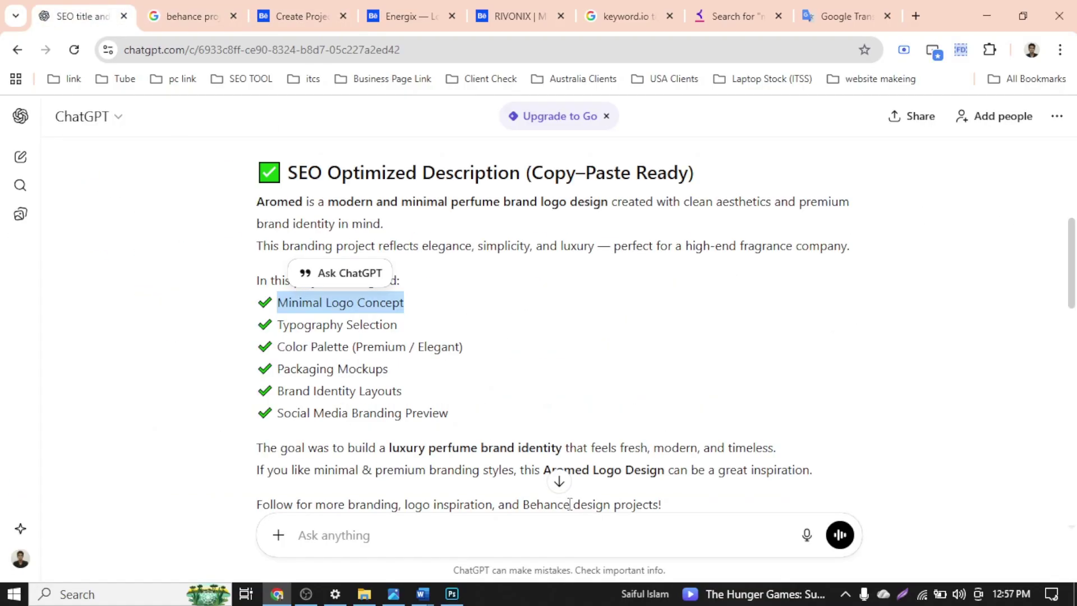
pyautogui.scroll(-2, 553, 324)
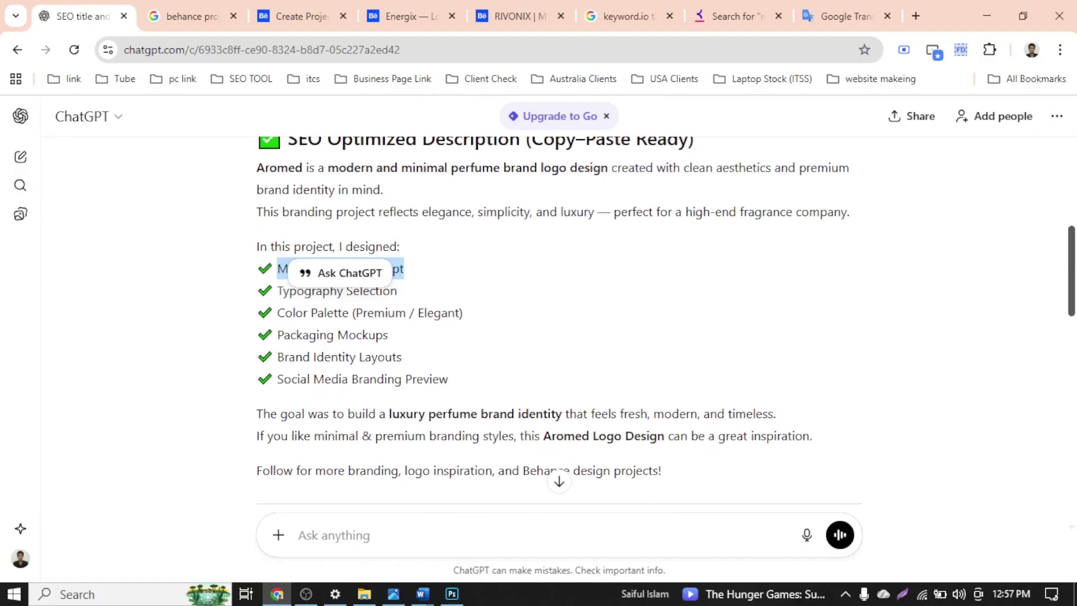
pyautogui.scroll(4, 857, 391)
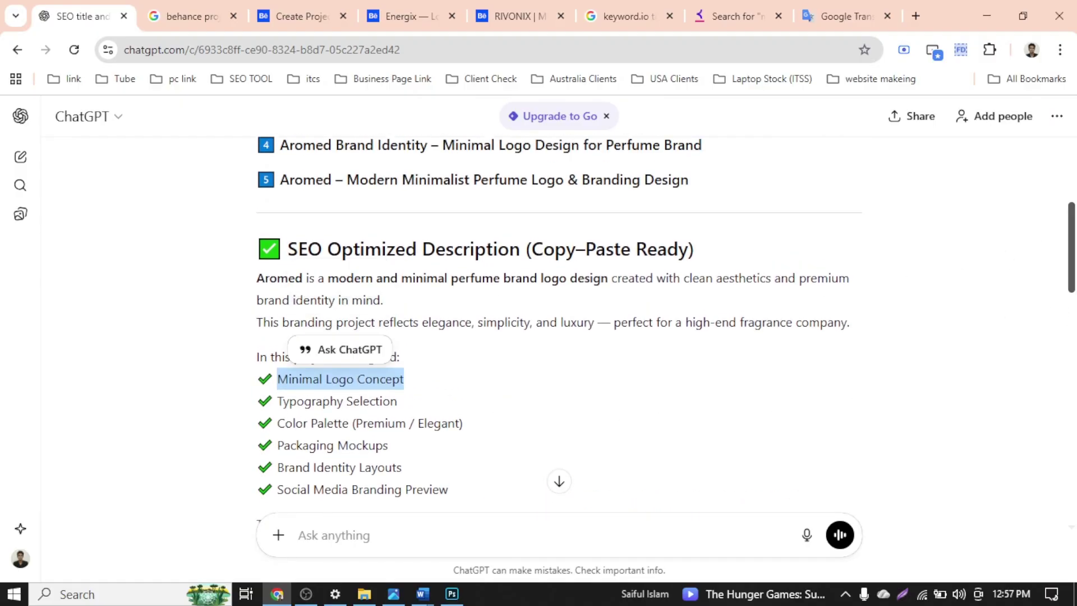
pyautogui.scroll(1, 682, 346)
pyautogui.scroll(-1, 681, 346)
pyautogui.scroll(-2, 553, 315)
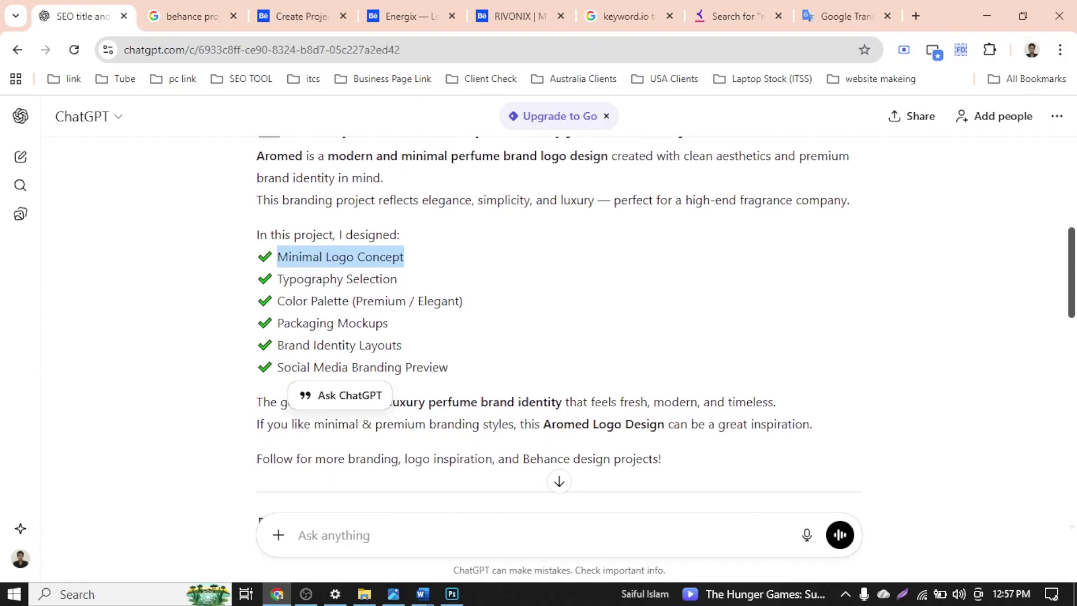
pyautogui.tripleClick(291, 253)
pyautogui.moveTo(260, 236); pyautogui.dragTo(679, 453)
pyautogui.scroll(-3, 470, 395)
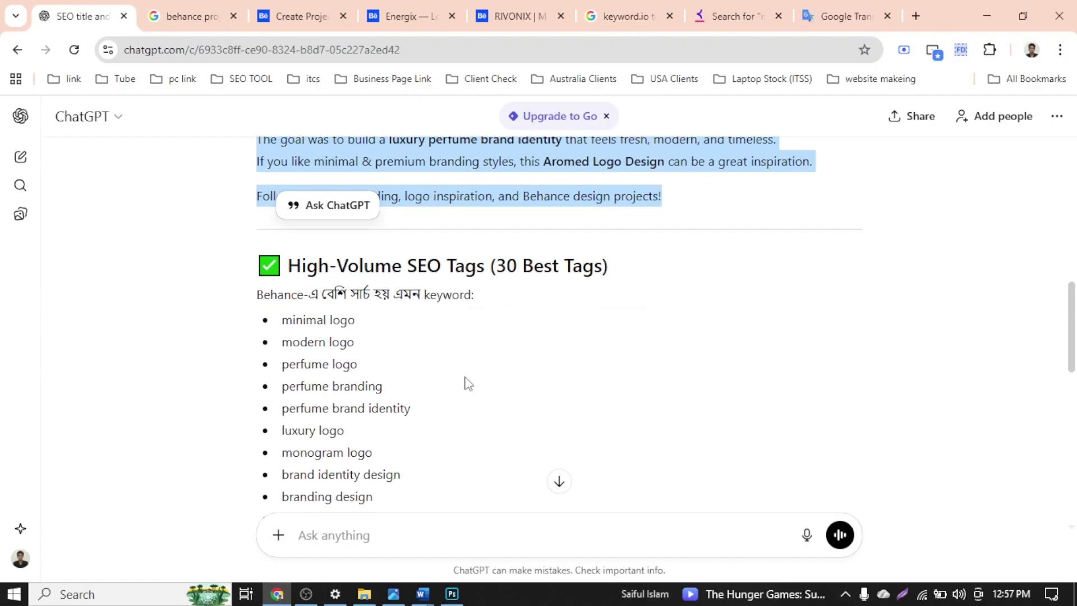
pyautogui.scroll(5, 466, 382)
pyautogui.rightClick(349, 354)
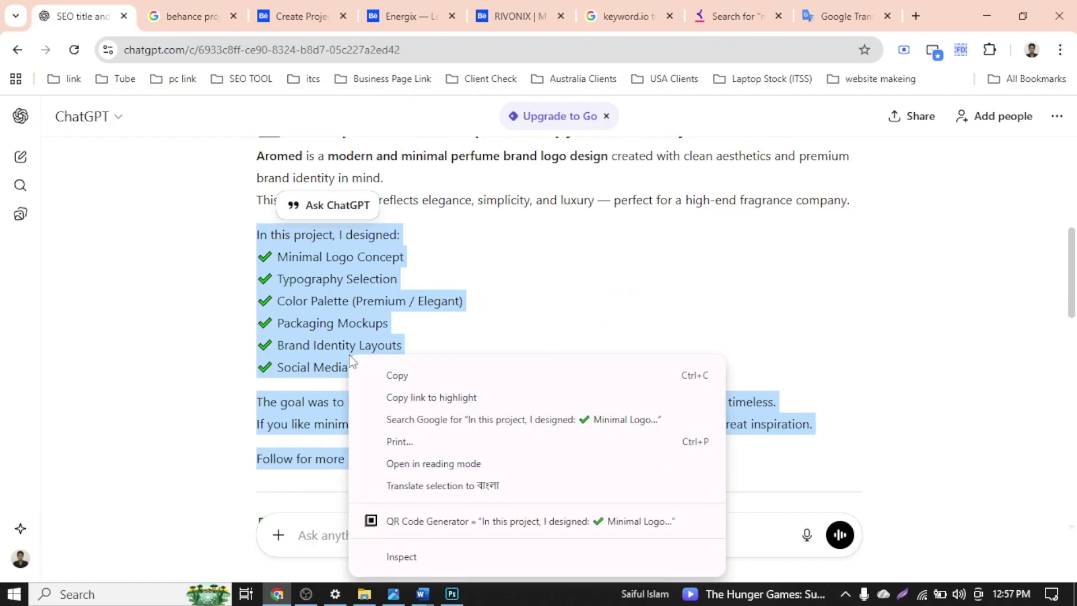
pyautogui.click(399, 376)
# Delete the line "In this project, I designed!" and its line break from the Behance description block, then close its editing
pyautogui.click(302, 16)
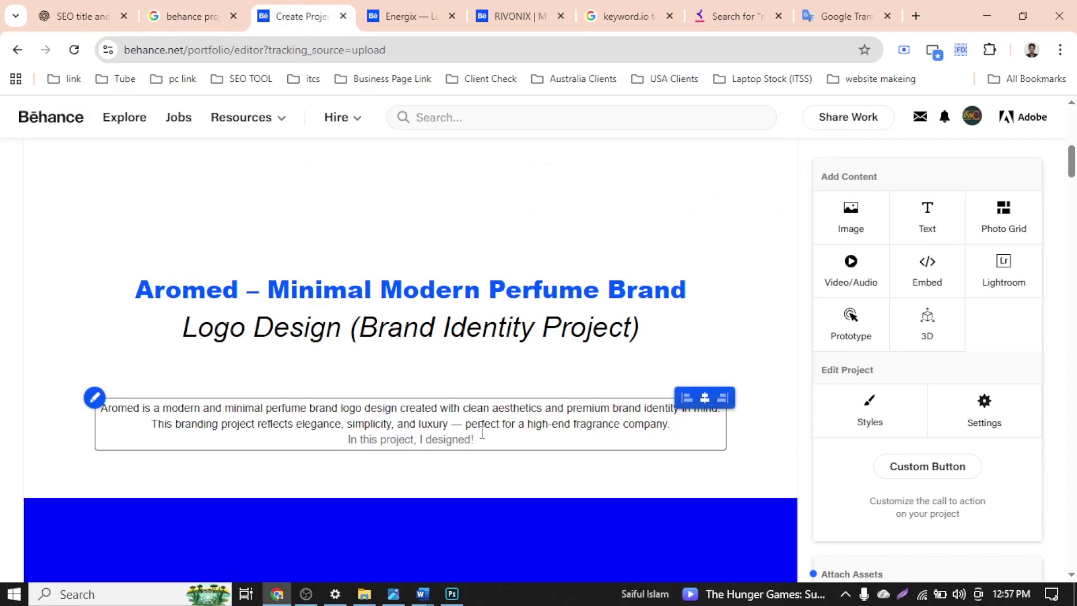
pyautogui.moveTo(475, 440); pyautogui.dragTo(338, 442)
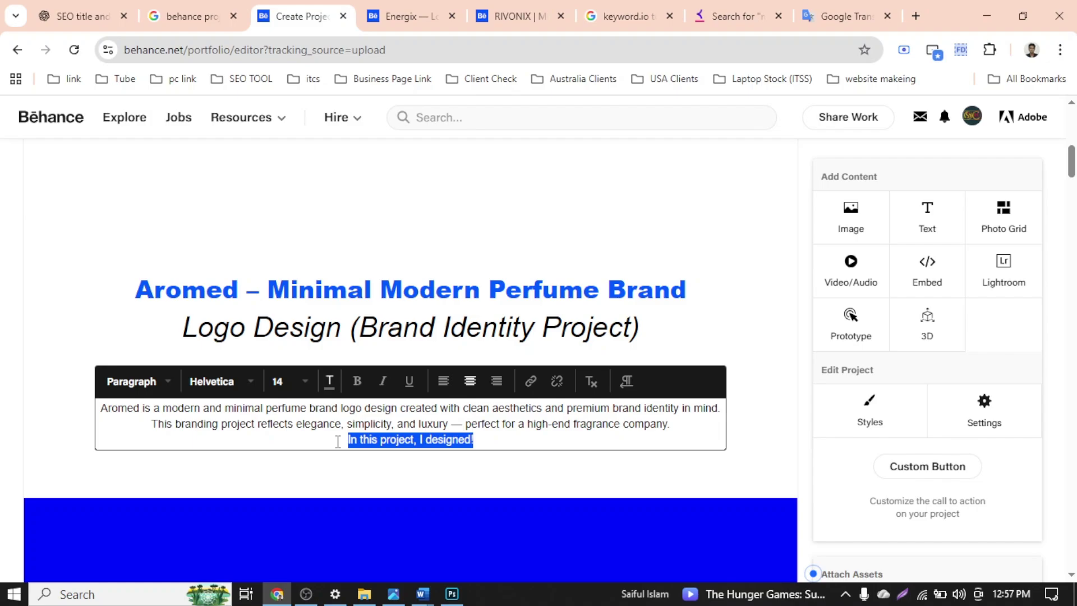
pyautogui.press('BackSpace')
pyautogui.press('BackSpace')
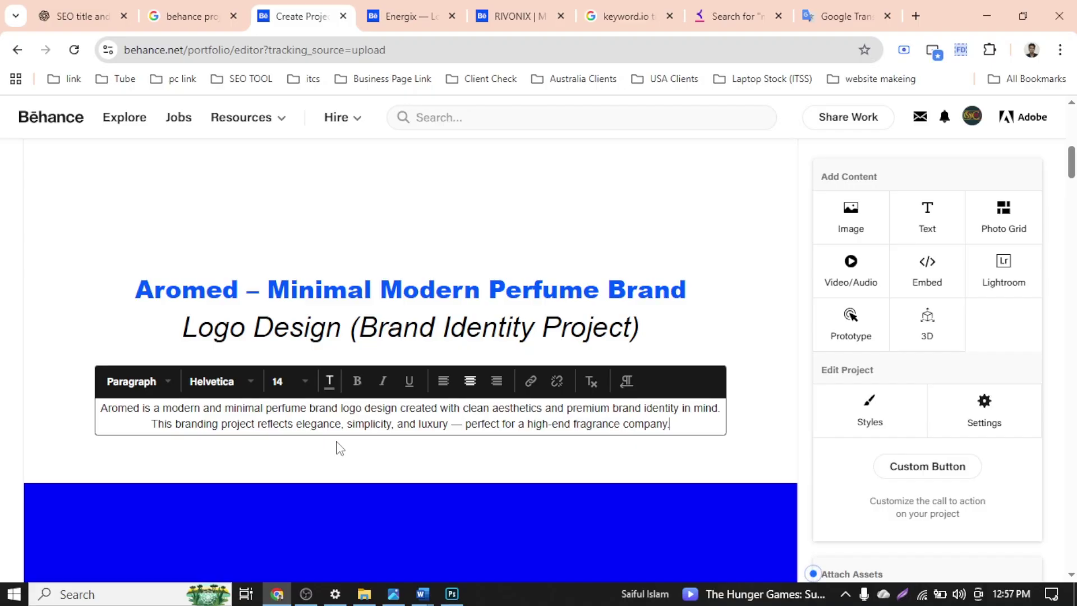
pyautogui.click(749, 321)
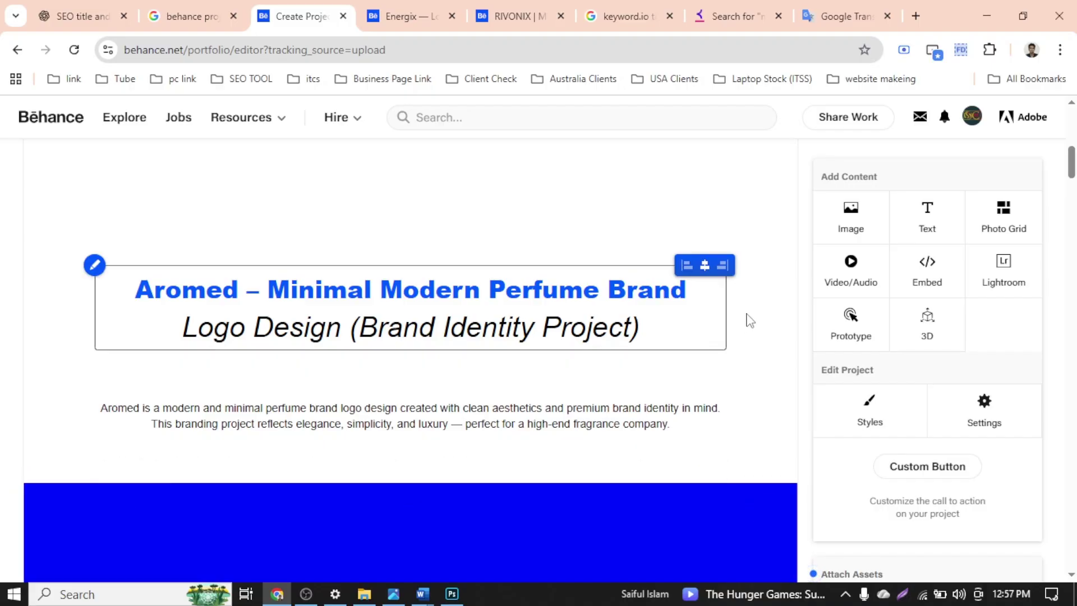
# Compare the blue logo construction images in the Behance project with the list of designed items in the ChatGPT description
pyautogui.scroll(-9, 749, 321)
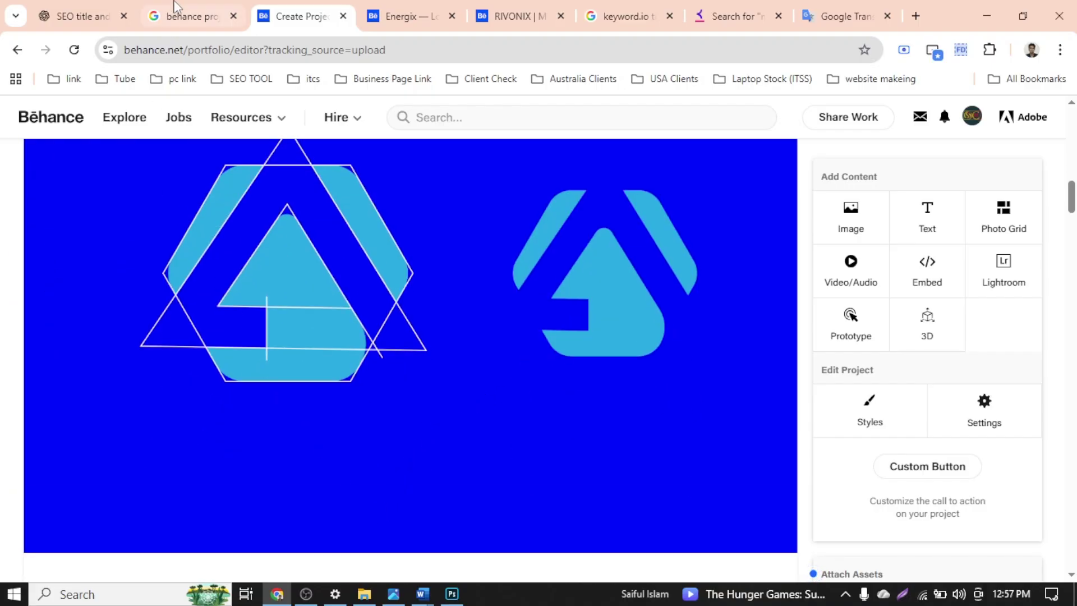
pyautogui.click(78, 16)
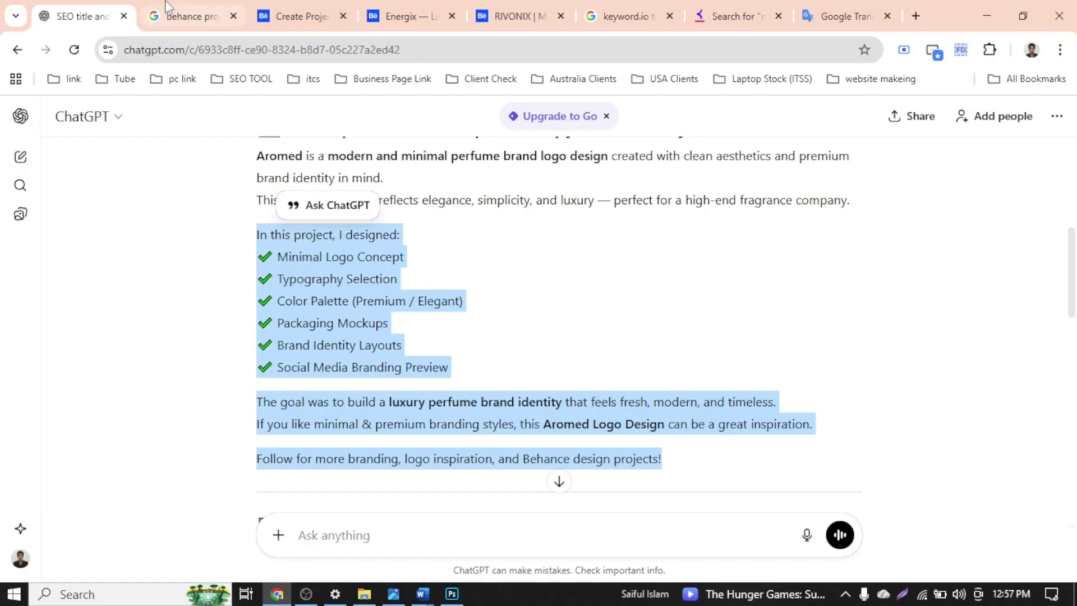
pyautogui.click(298, 15)
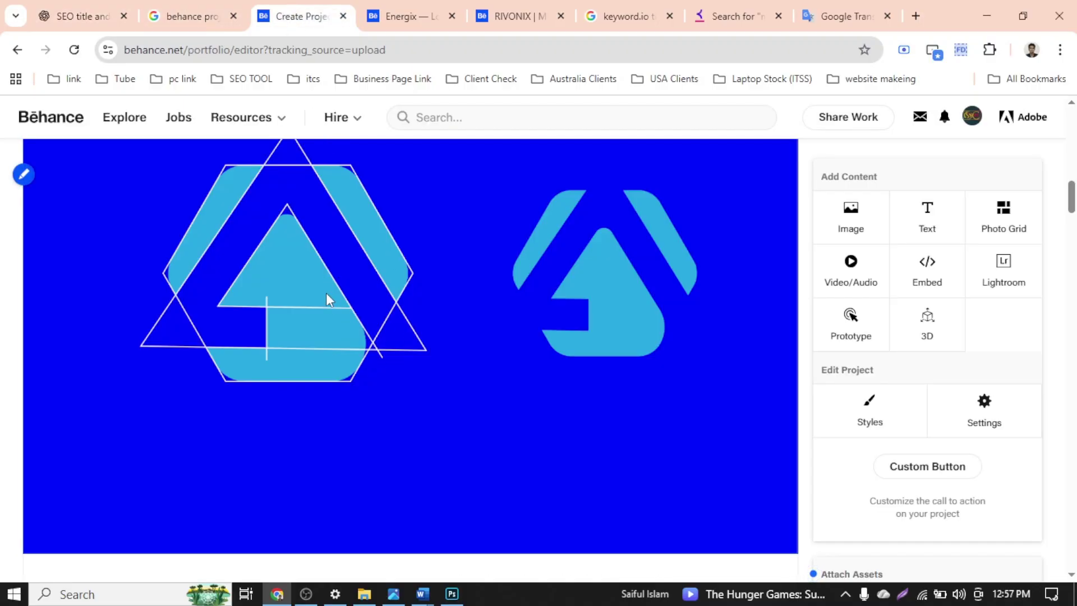
pyautogui.scroll(-5, 348, 338)
pyautogui.scroll(5, 348, 338)
# Examine how the Energix and RIVONIX reference projects arrange their text and image sections, including Energix's logo inspiration section, and return to the ChatGPT description
pyautogui.click(403, 16)
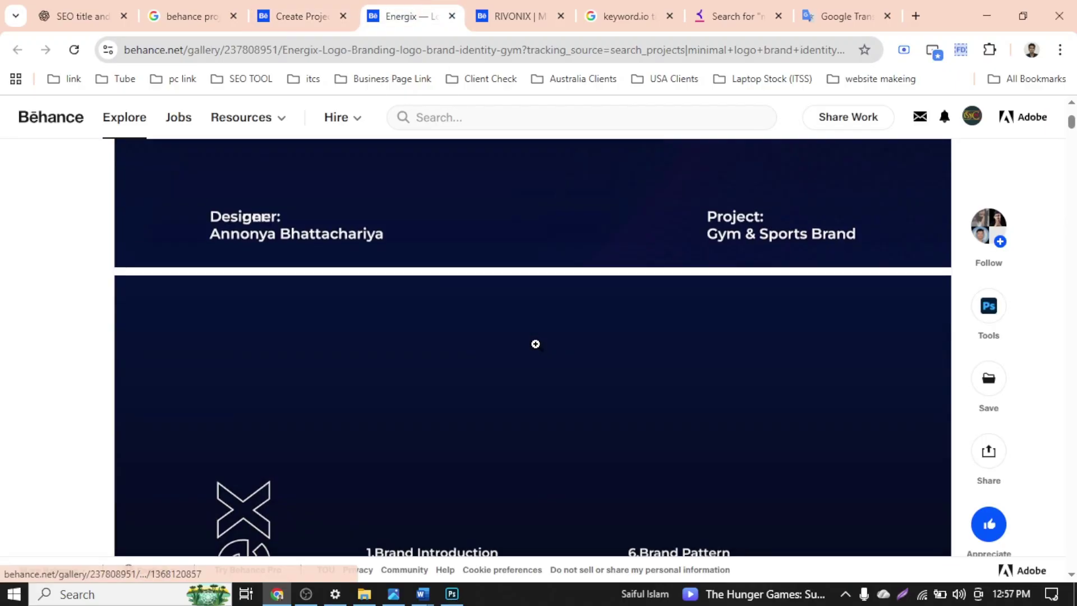
pyautogui.scroll(10, 536, 343)
pyautogui.scroll(-10, 536, 344)
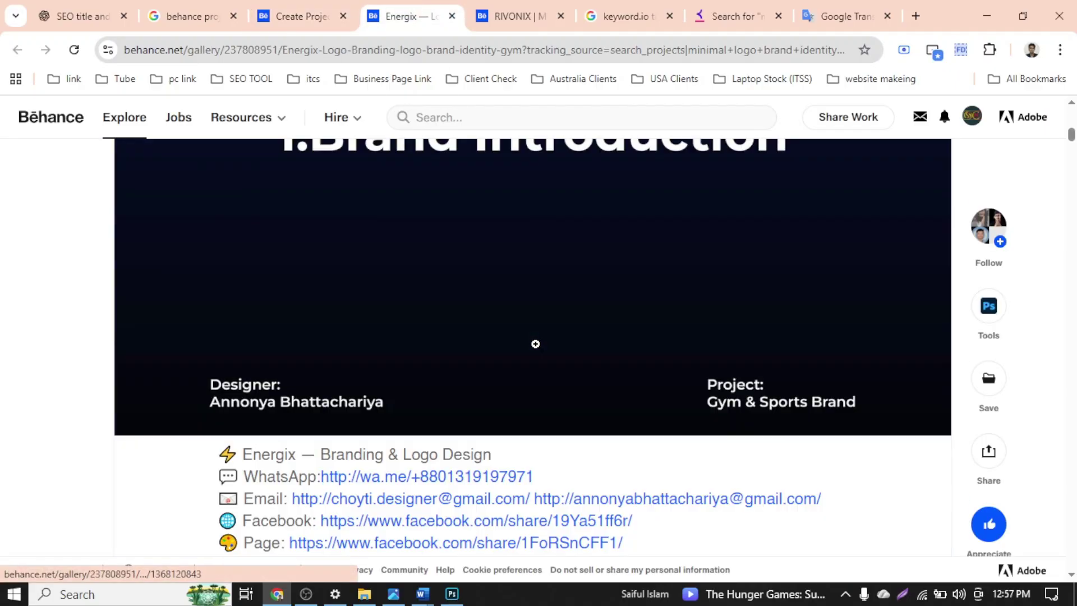
pyautogui.click(531, 15)
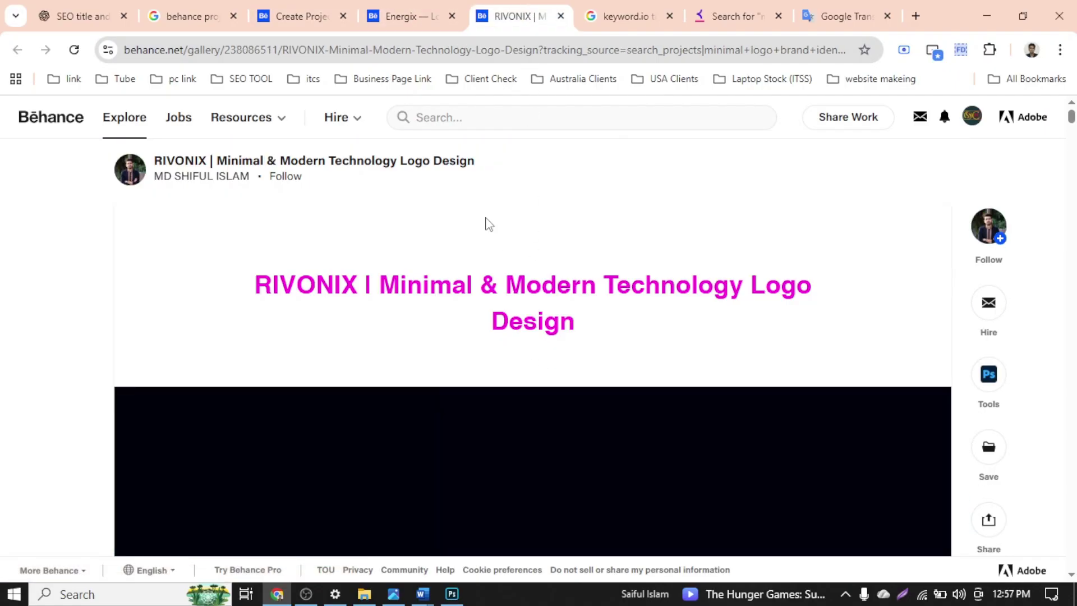
pyautogui.click(432, 17)
pyautogui.scroll(-1, 522, 411)
pyautogui.scroll(12, 524, 411)
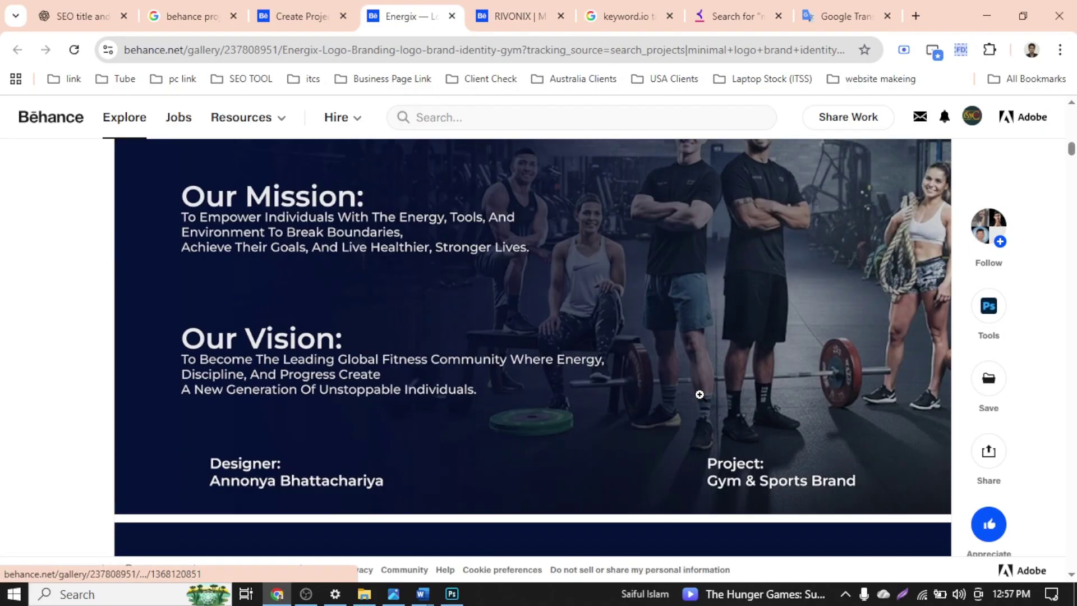
pyautogui.scroll(-15, 700, 394)
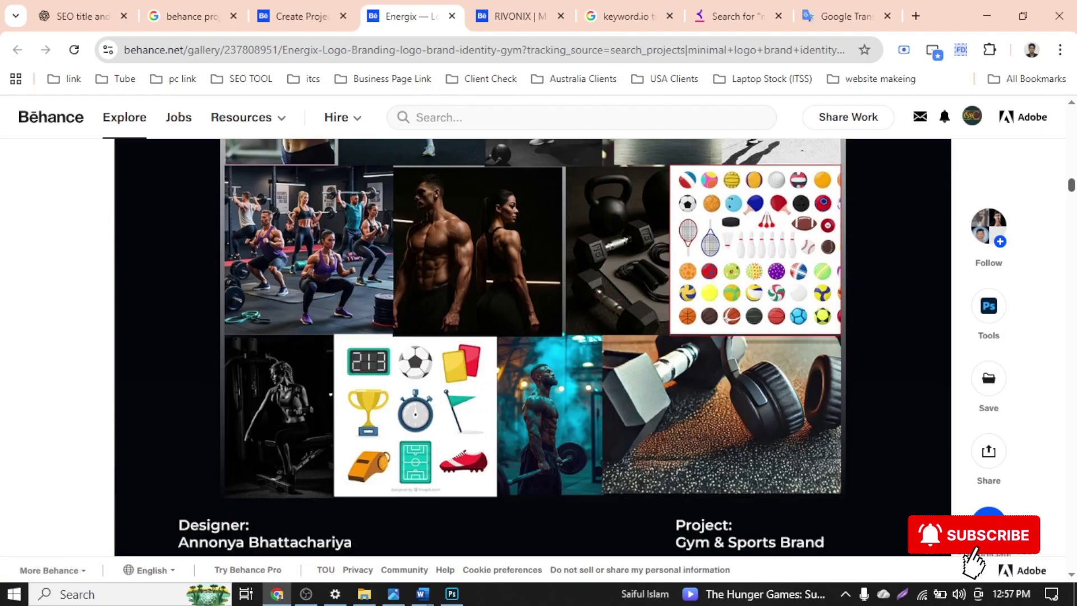
pyautogui.moveTo(1073, 189)
pyautogui.mouseDown()
pyautogui.moveTo(1072, 210)
pyautogui.moveTo(1074, 188)
pyautogui.moveTo(1074, 199)
pyautogui.mouseUp()
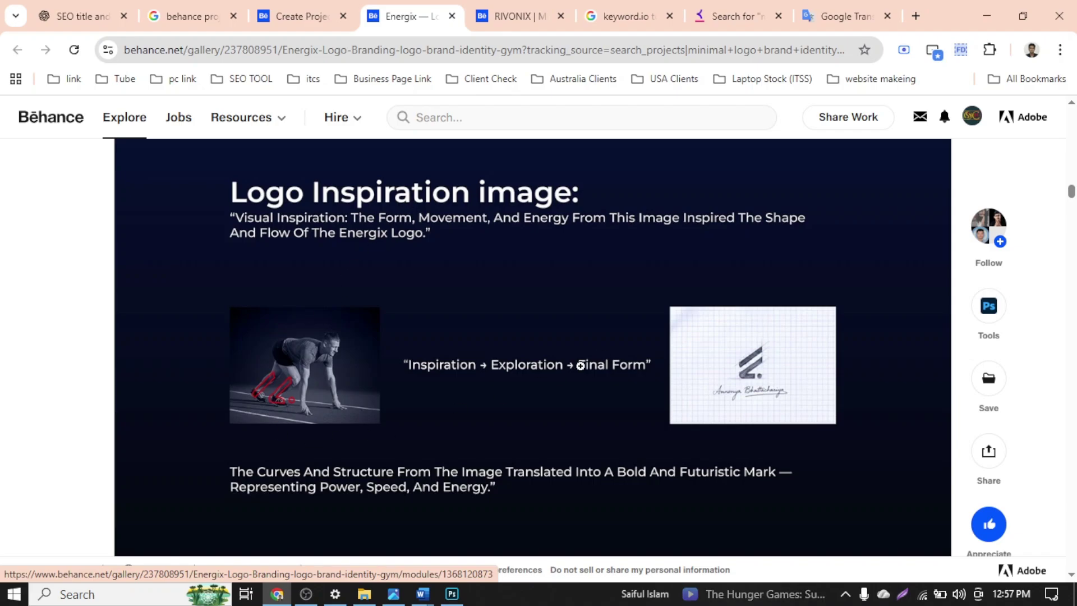
pyautogui.scroll(5, 605, 368)
pyautogui.scroll(-5, 604, 370)
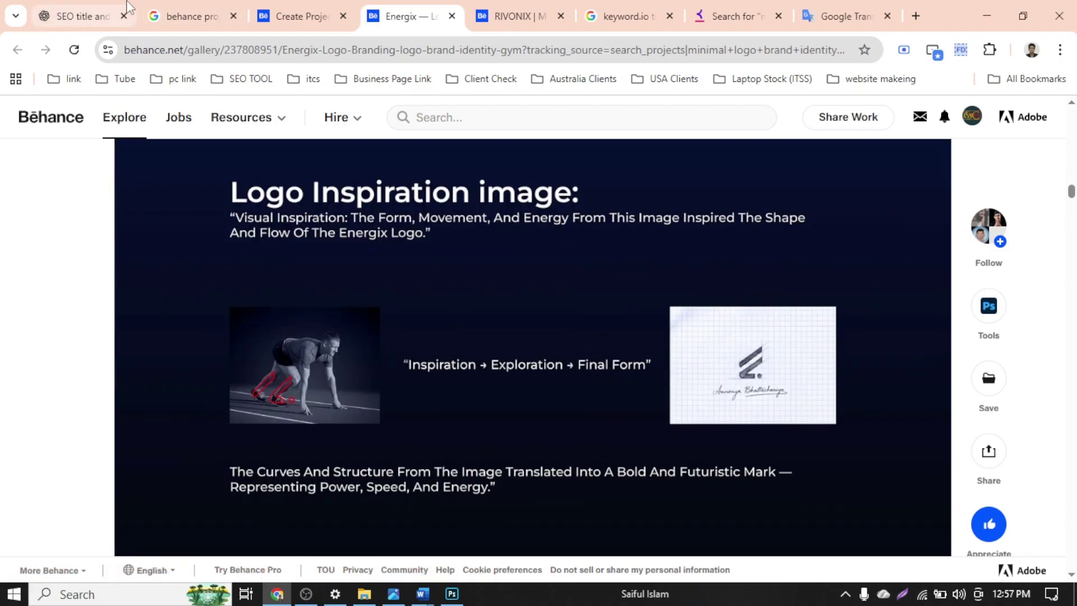
pyautogui.click(103, 6)
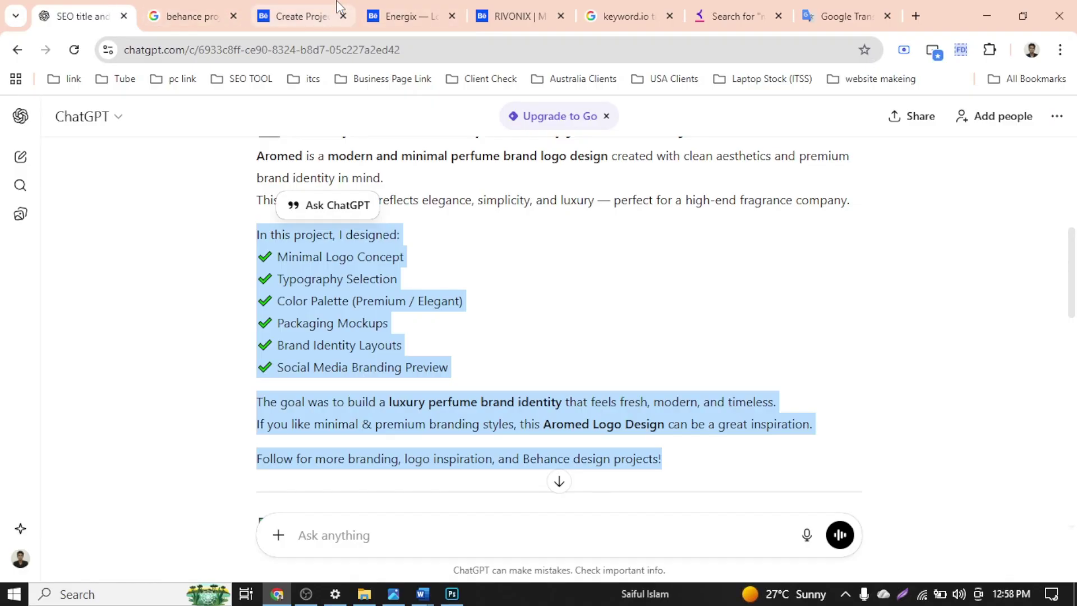
# Switch to the Behance project editor and insert a text block above the perfume image containing the copied "In this project, I designed:" description
pyautogui.click(280, 14)
pyautogui.scroll(-15, 449, 391)
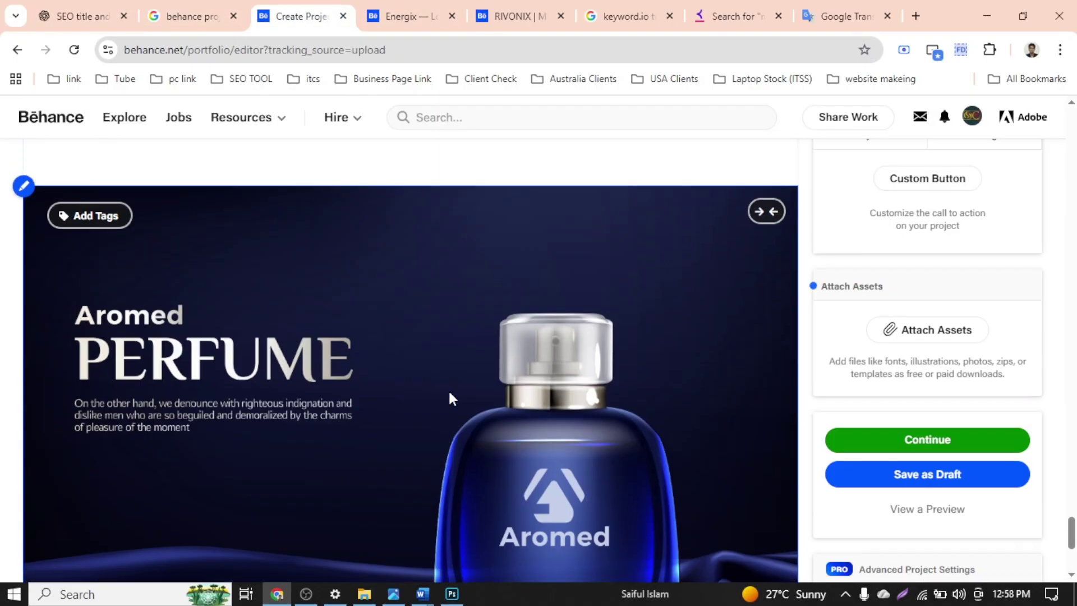
pyautogui.scroll(5, 449, 393)
pyautogui.moveTo(344, 470)
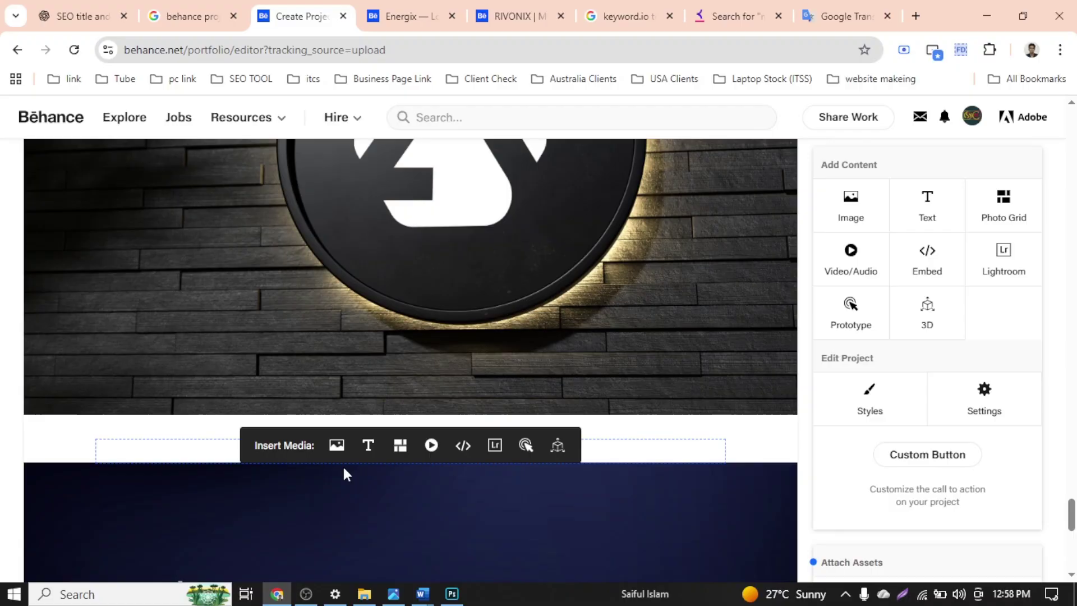
pyautogui.click(365, 448)
pyautogui.scroll(-5, 359, 452)
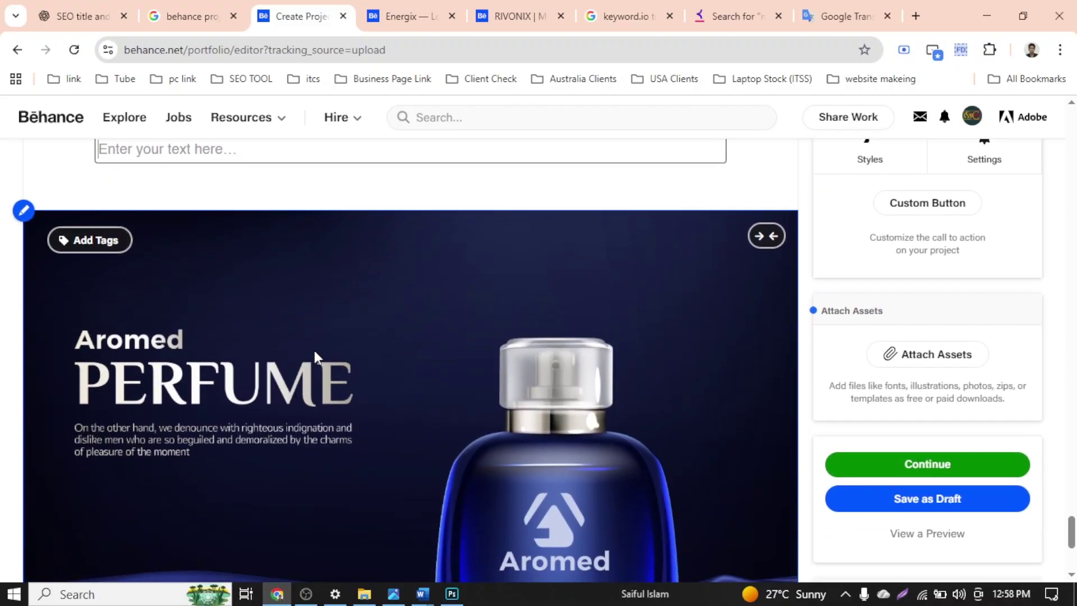
pyautogui.write('In this project, I designed: ✔ Minimal Logo Concept ✔ Typography Selection ✔ Color Palette (Premium / Elegant) ✔ Packaging Mockups ✔ Brand Identity Layouts ✔ Social Media Branding Preview The goal was to build a luxury perfume brand identity that feels fresh, modern, and timeless. If you like minimal & premium branding styles, this Aromed Logo Design can be a great inspiration. Follow for more branding, logo inspiration, and Behance design projects!')
pyautogui.scroll(2, 393, 380)
pyautogui.scroll(2, 393, 381)
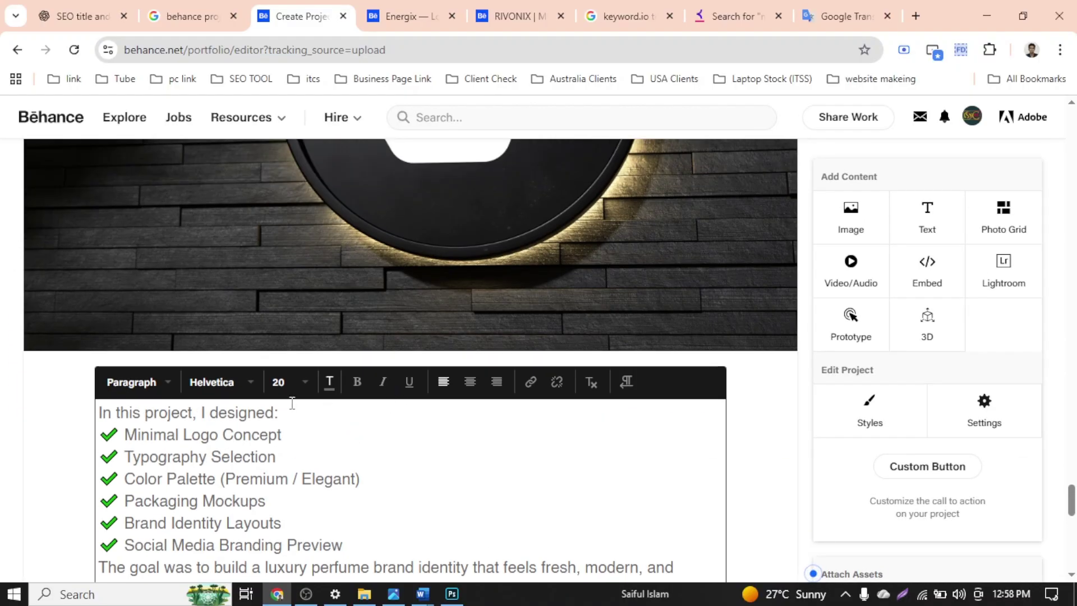
# Make the line "In this project, I designed:" bold and apply the Subheader style to it
pyautogui.moveTo(293, 414); pyautogui.dragTo(98, 414)
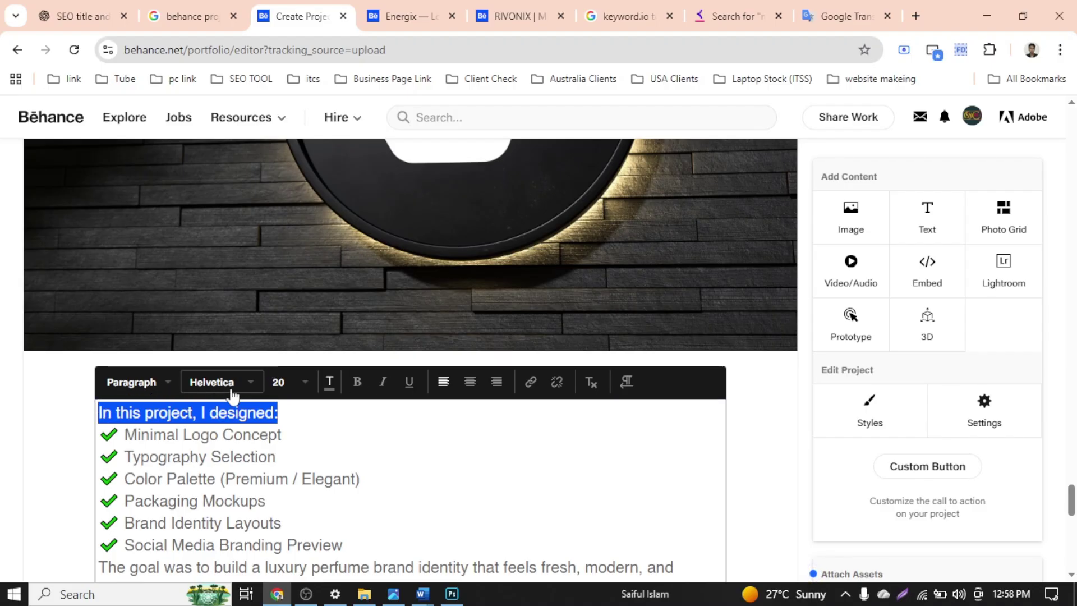
pyautogui.click(357, 382)
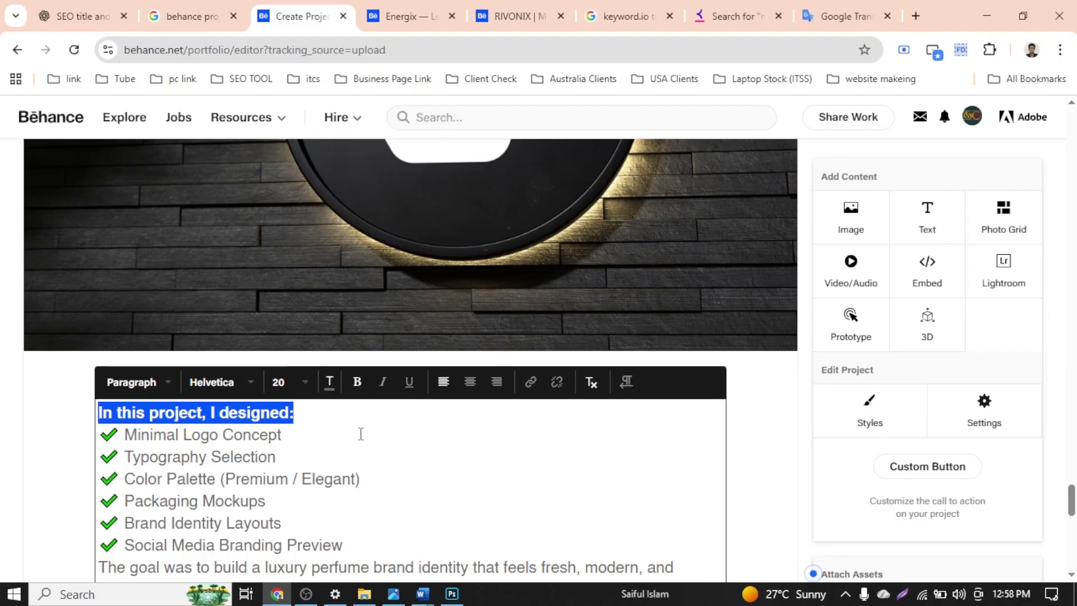
pyautogui.click(157, 383)
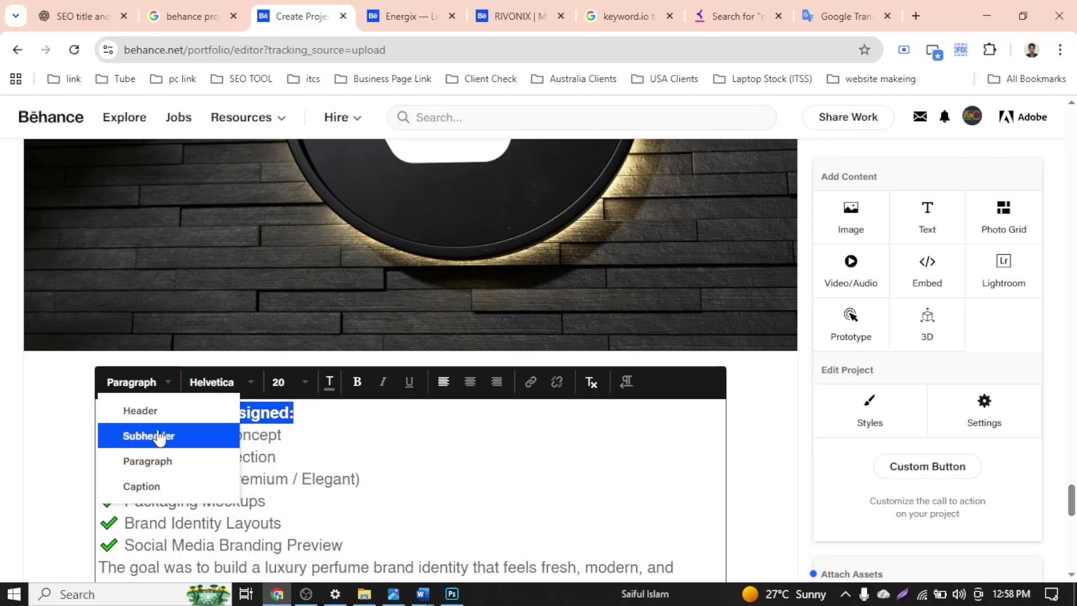
pyautogui.click(167, 443)
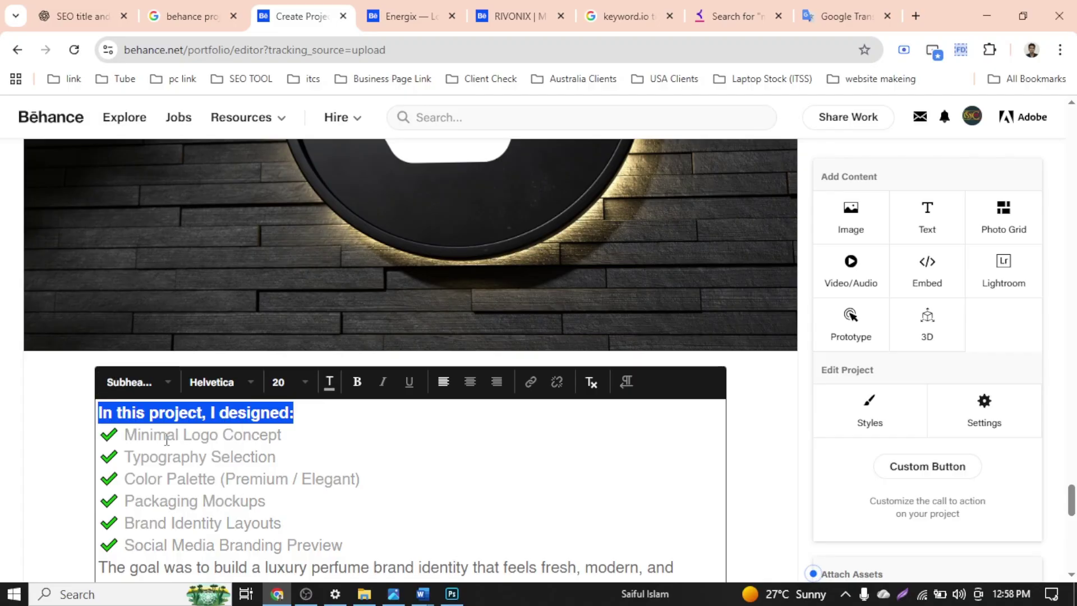
# Try the Header style on the "In this project, I designed:" line, and undo it
pyautogui.click(172, 382)
pyautogui.click(153, 418)
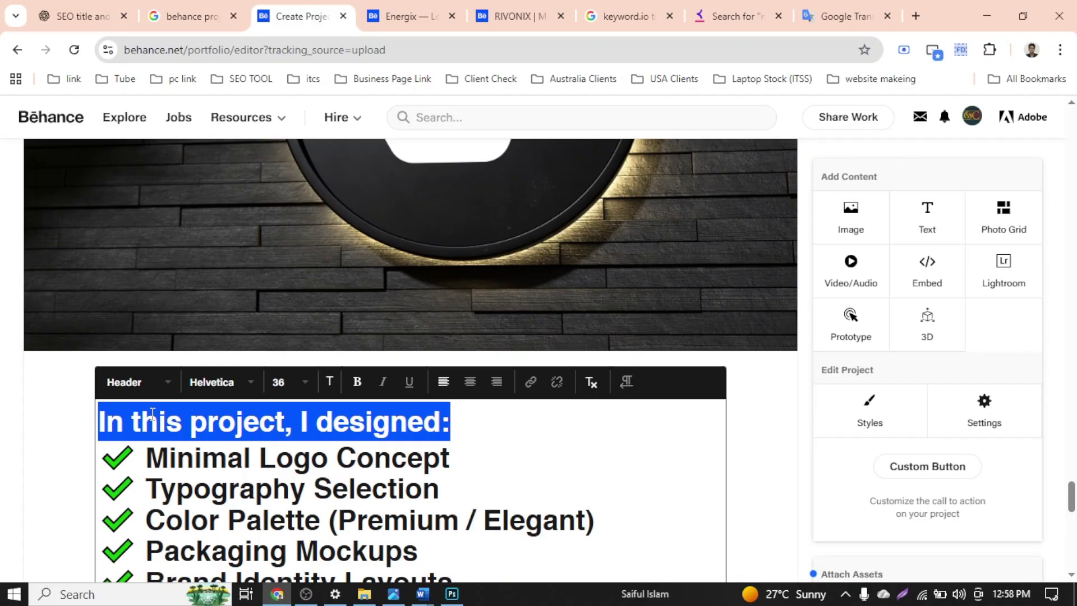
pyautogui.click(472, 441)
pyautogui.hotkey('ctrl', 'z')
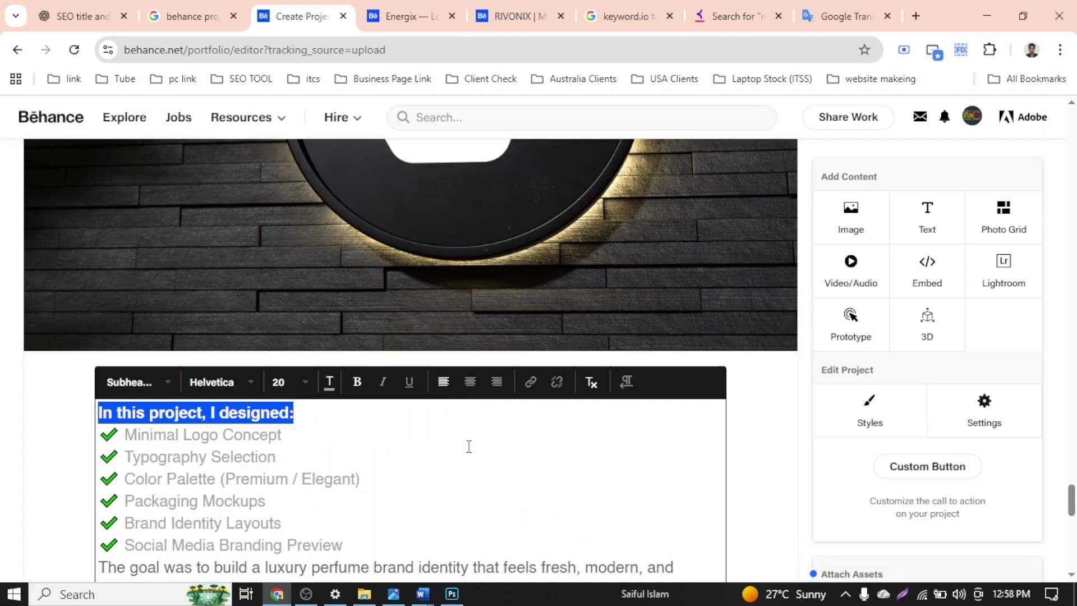
# Change the colour of all text in the project description block to black
pyautogui.scroll(-4, 443, 455)
pyautogui.scroll(4, 421, 464)
pyautogui.click(419, 459)
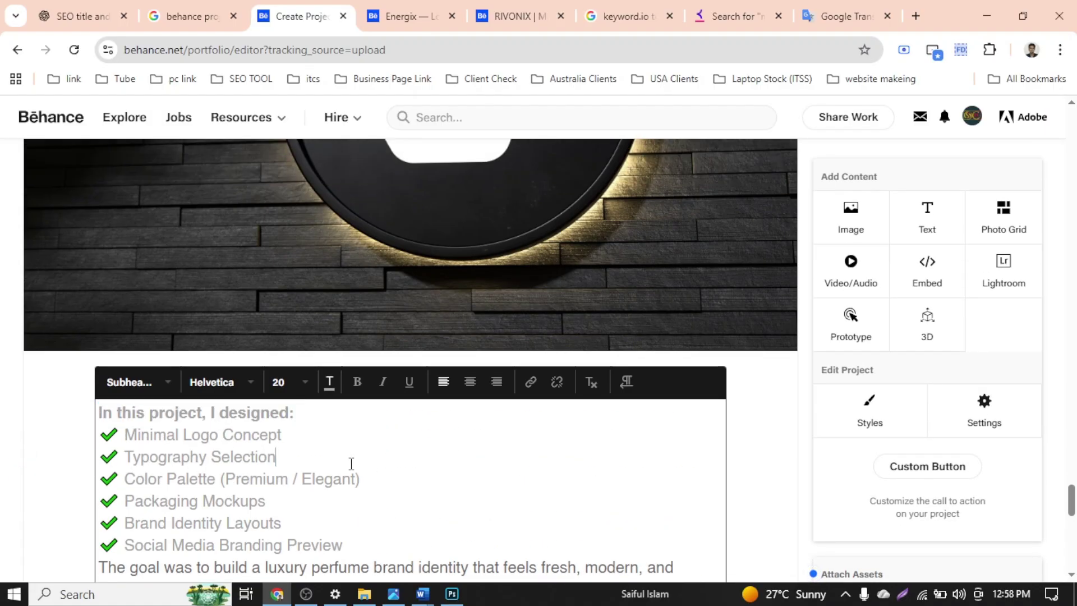
pyautogui.hotkey('ctrl', 'a')
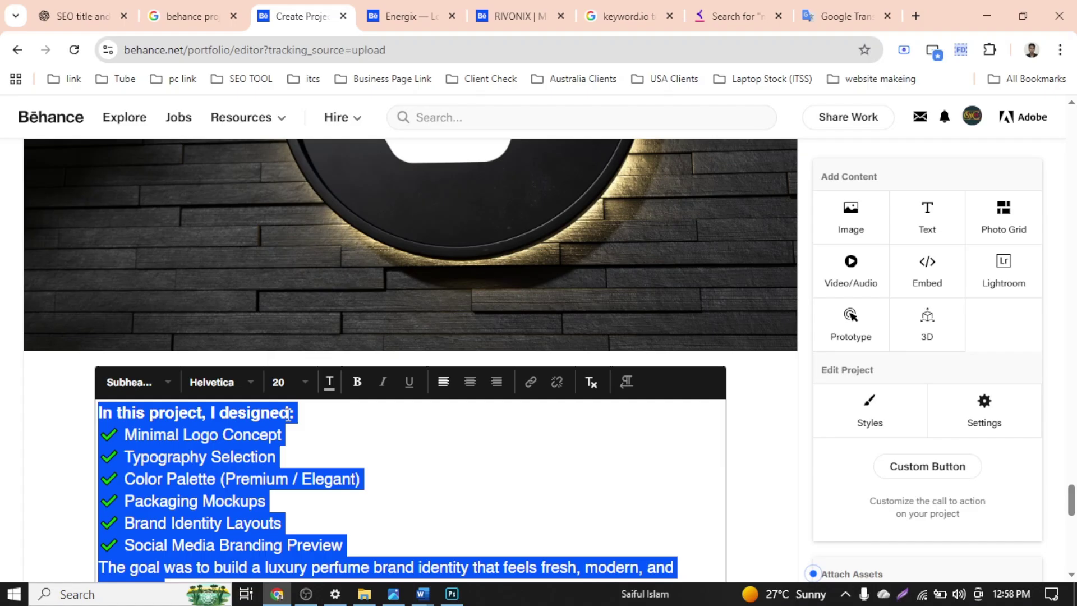
pyautogui.click(329, 382)
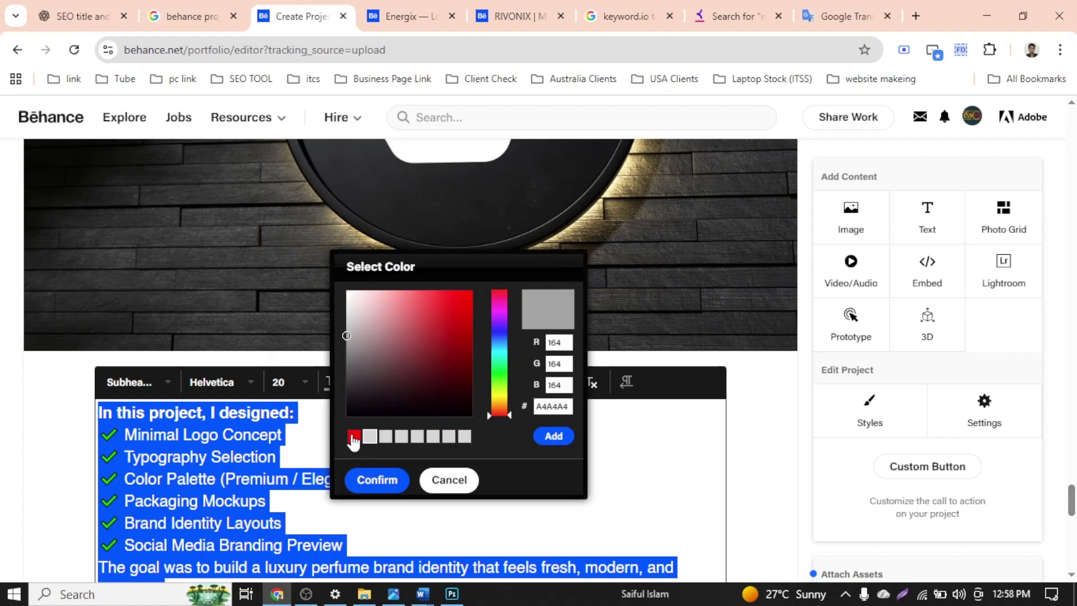
pyautogui.moveTo(353, 401); pyautogui.dragTo(341, 420)
pyautogui.click(375, 482)
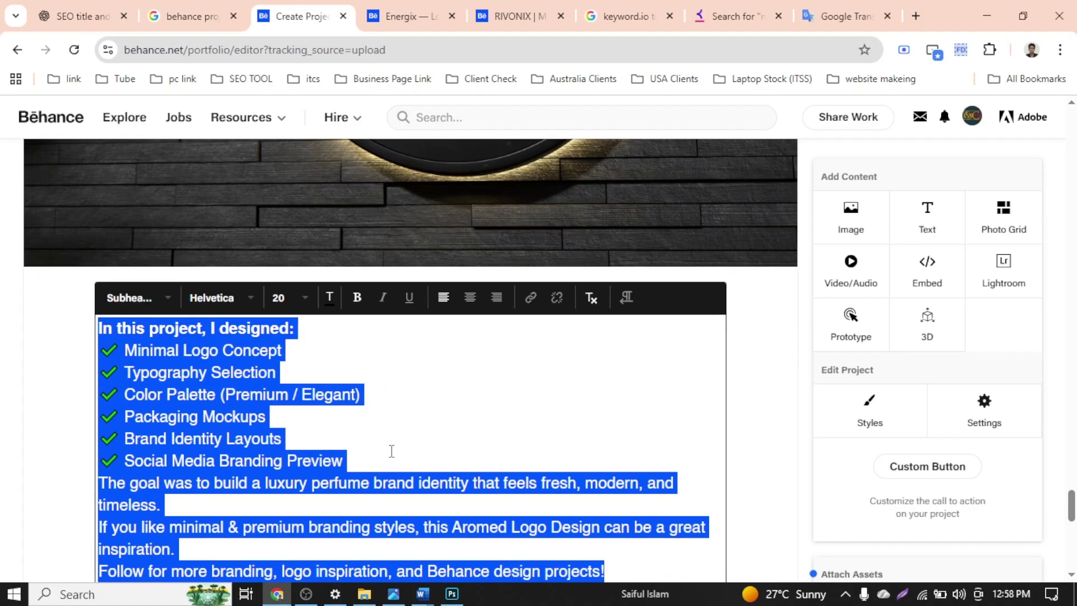
pyautogui.click(392, 436)
# Review the inserted project description, including its closing paragraphs and the word "Behance" in the last line
pyautogui.scroll(-5, 392, 435)
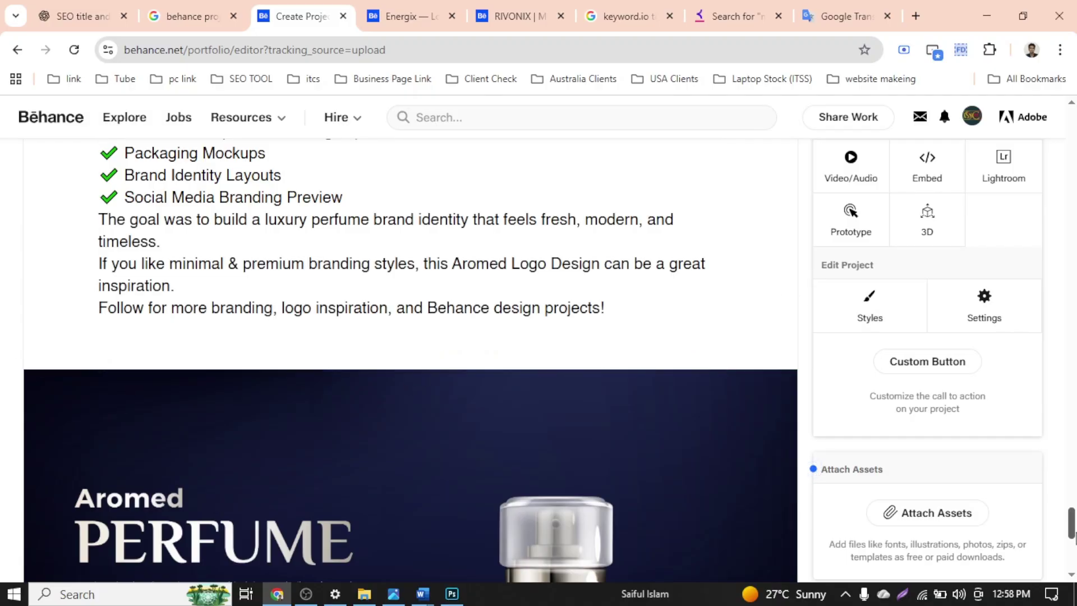
pyautogui.moveTo(1073, 531); pyautogui.dragTo(1074, 522)
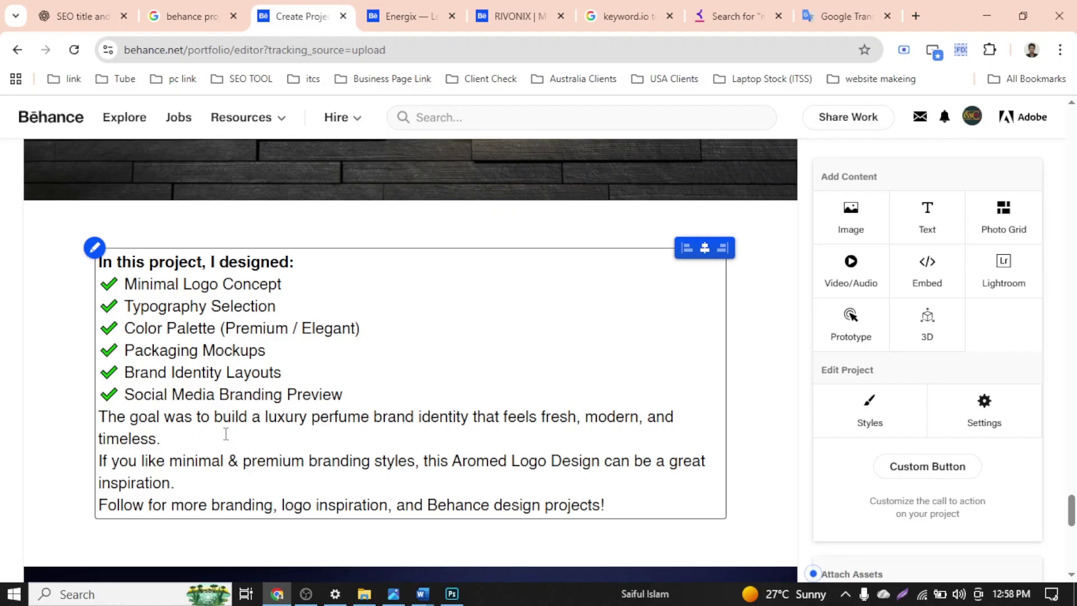
pyautogui.moveTo(616, 503); pyautogui.dragTo(98, 416)
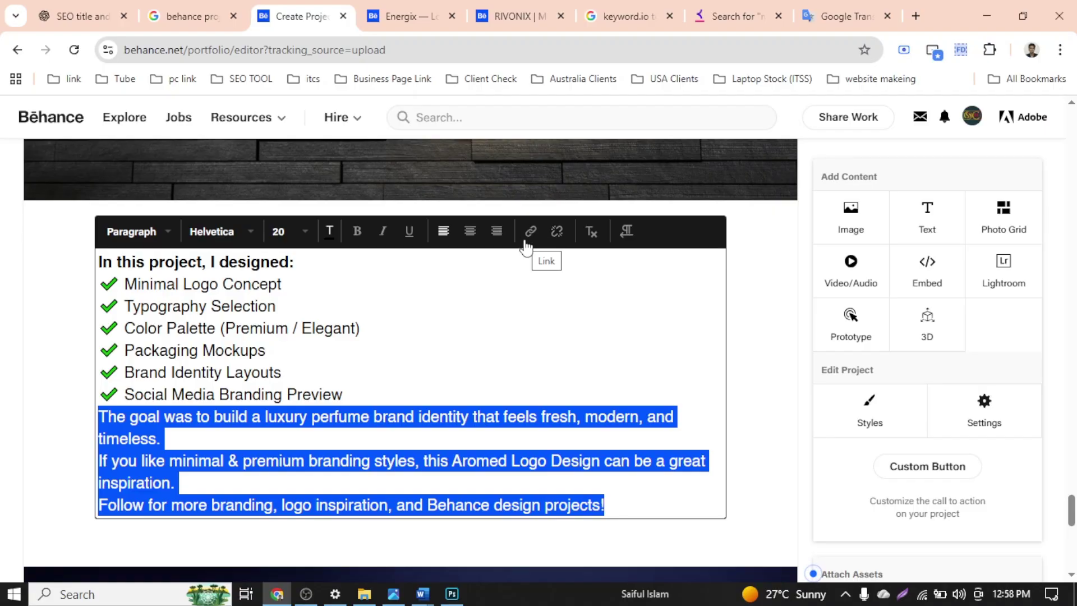
pyautogui.click(465, 336)
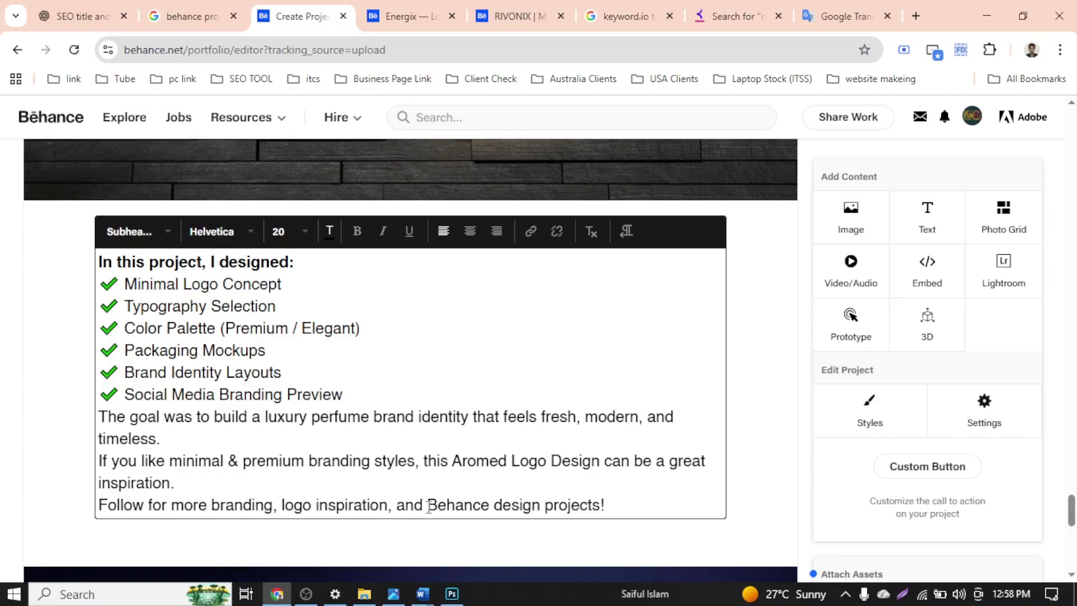
pyautogui.moveTo(429, 507); pyautogui.dragTo(487, 512)
pyautogui.click(376, 362)
pyautogui.click(778, 353)
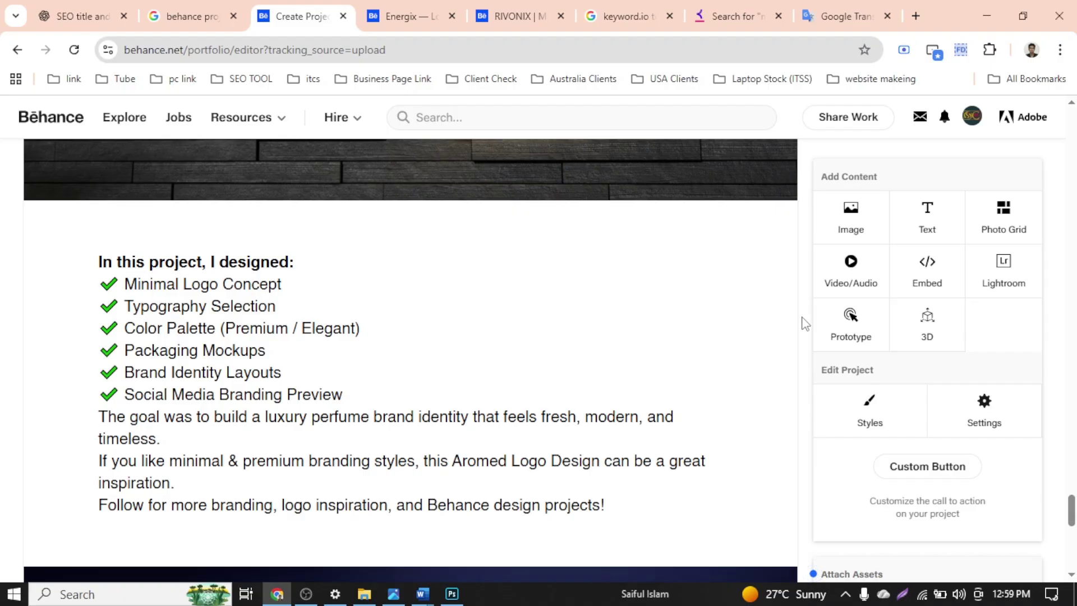
# Open the Energix reference project and examine how its closing section is written
pyautogui.scroll(-10, 802, 321)
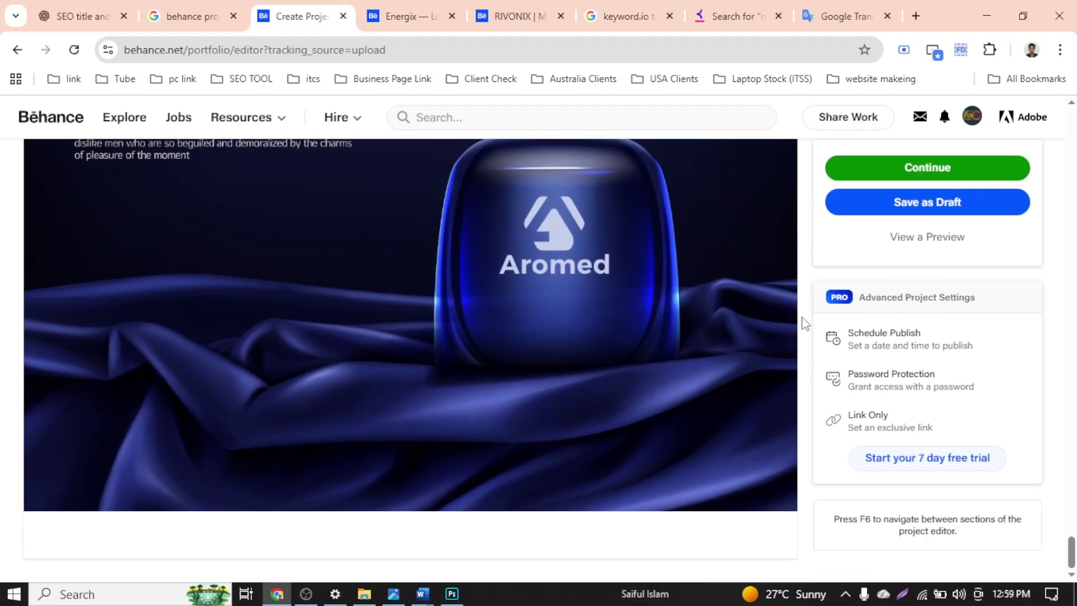
pyautogui.moveTo(385, 532)
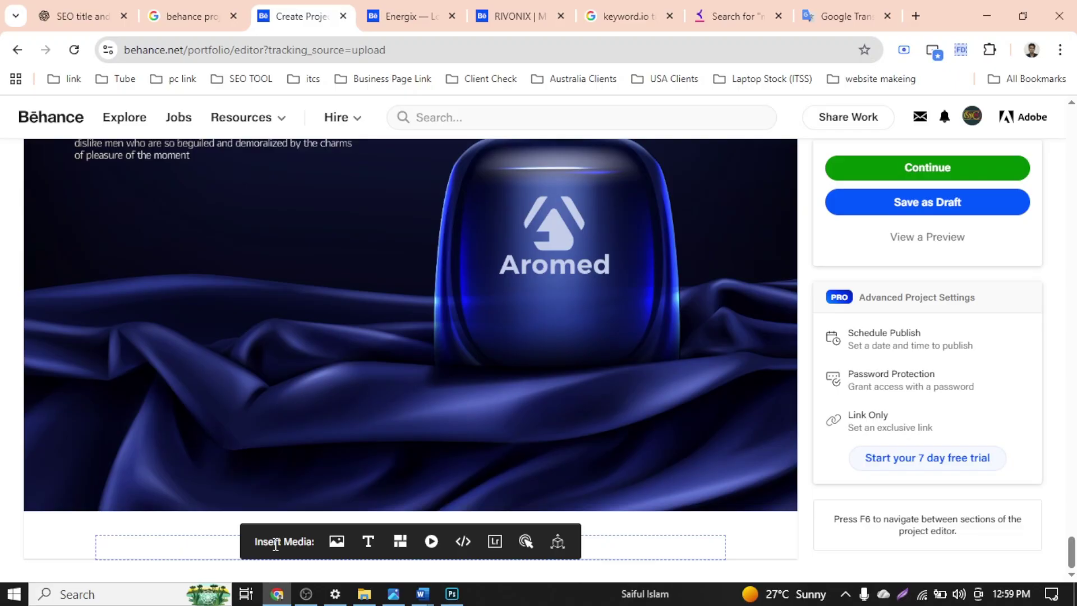
pyautogui.hotkey('ctrl', 'Tab')
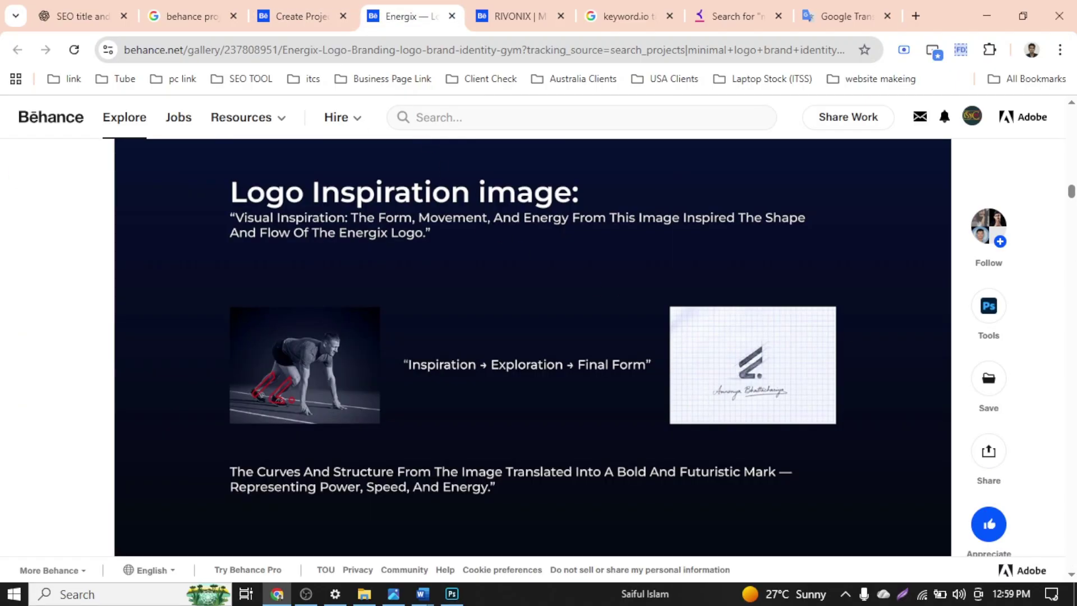
pyautogui.moveTo(1071, 191); pyautogui.dragTo(1072, 531)
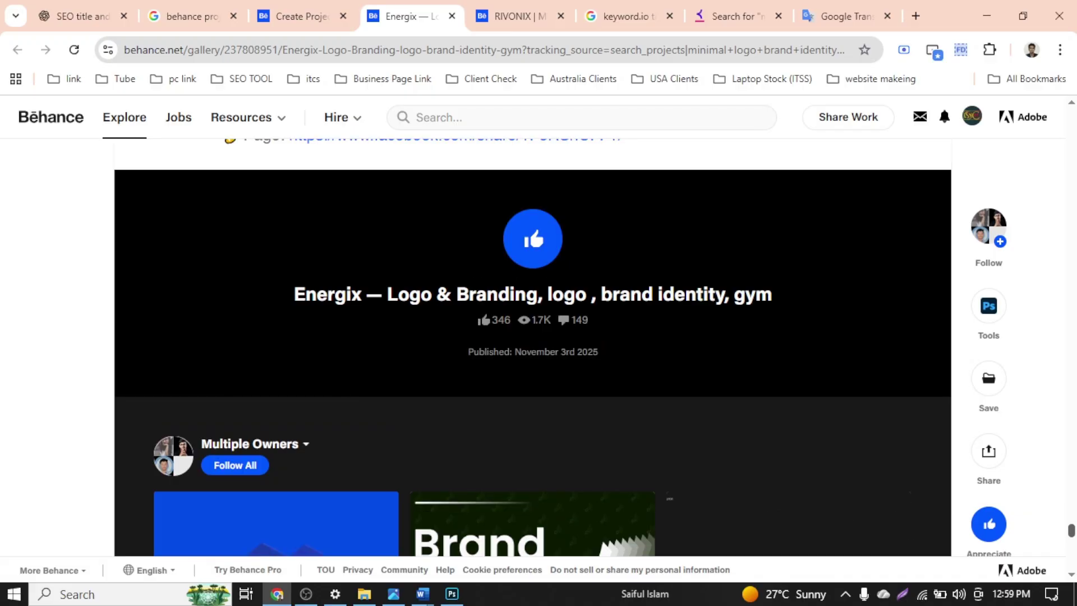
pyautogui.scroll(2, 533, 348)
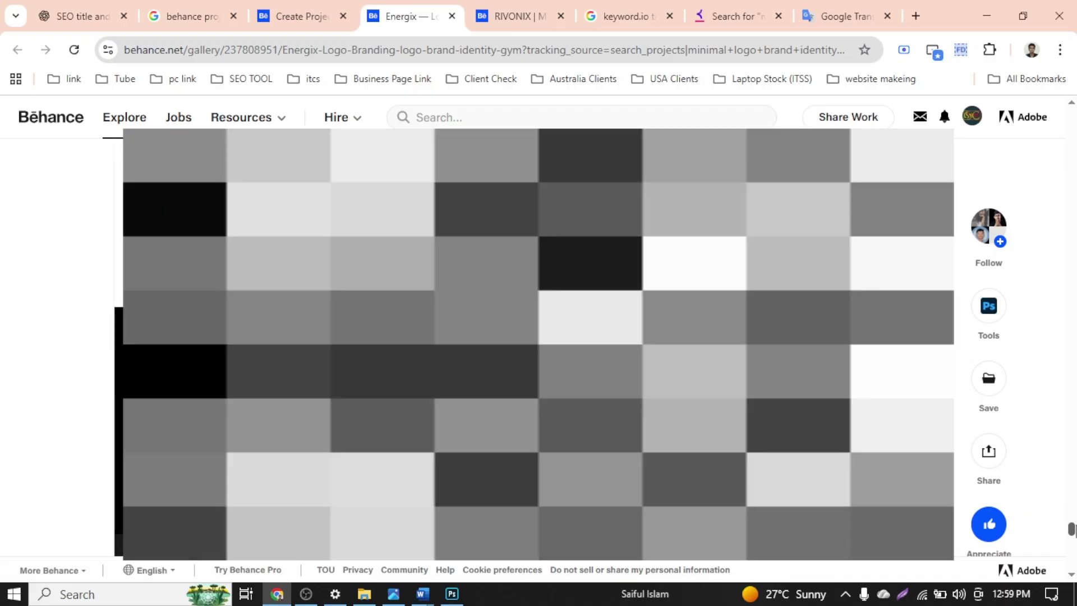
pyautogui.scroll(-1, 533, 348)
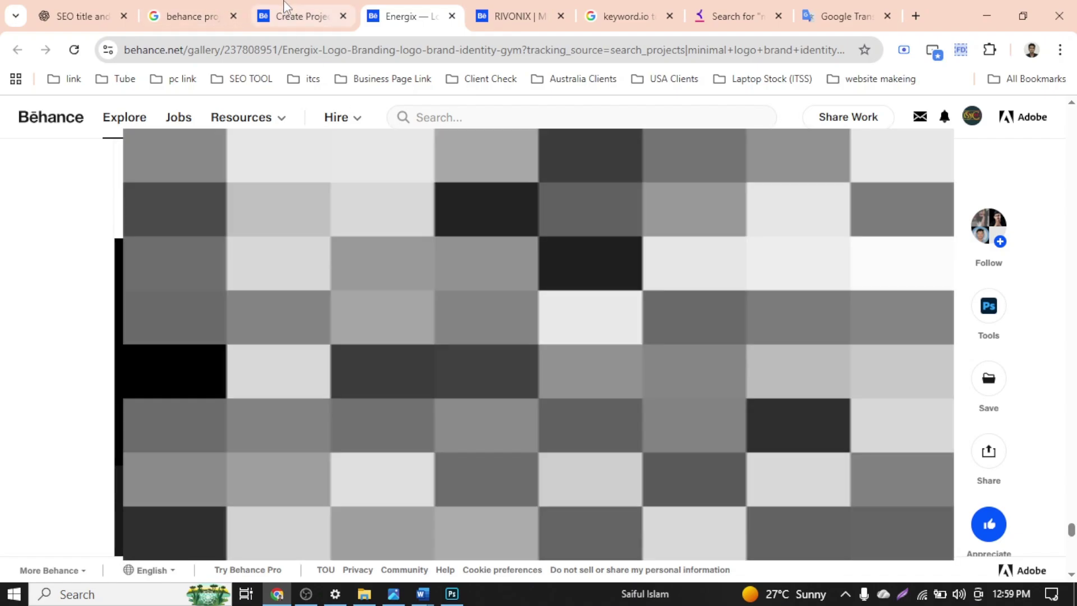
# Return to the project editor and add a text block reading "Thanks" below the perfume image at the project's end
pyautogui.click(263, 16)
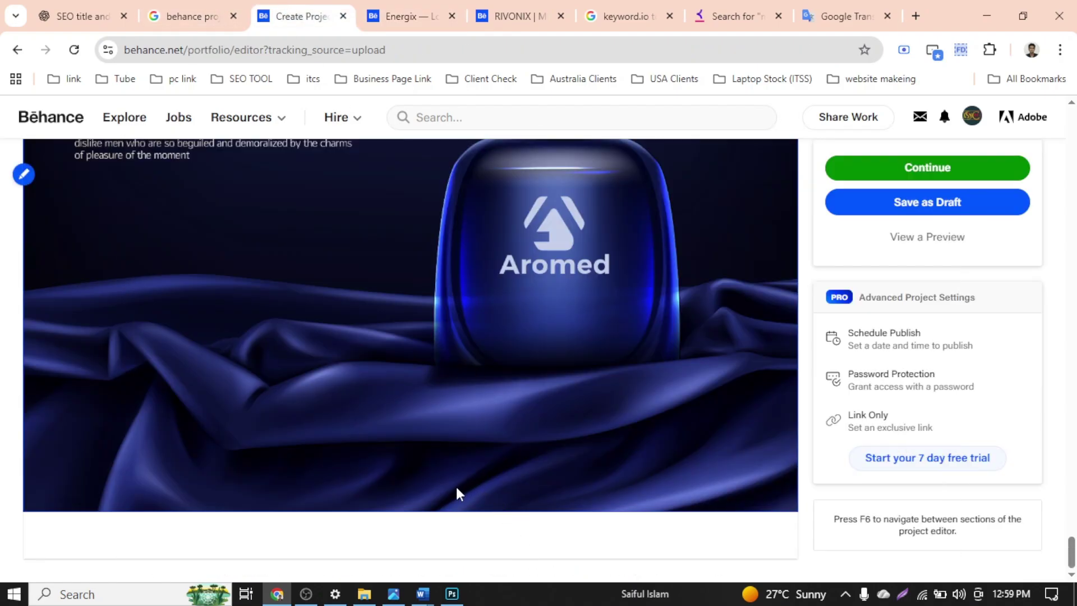
pyautogui.moveTo(416, 538)
pyautogui.click(371, 547)
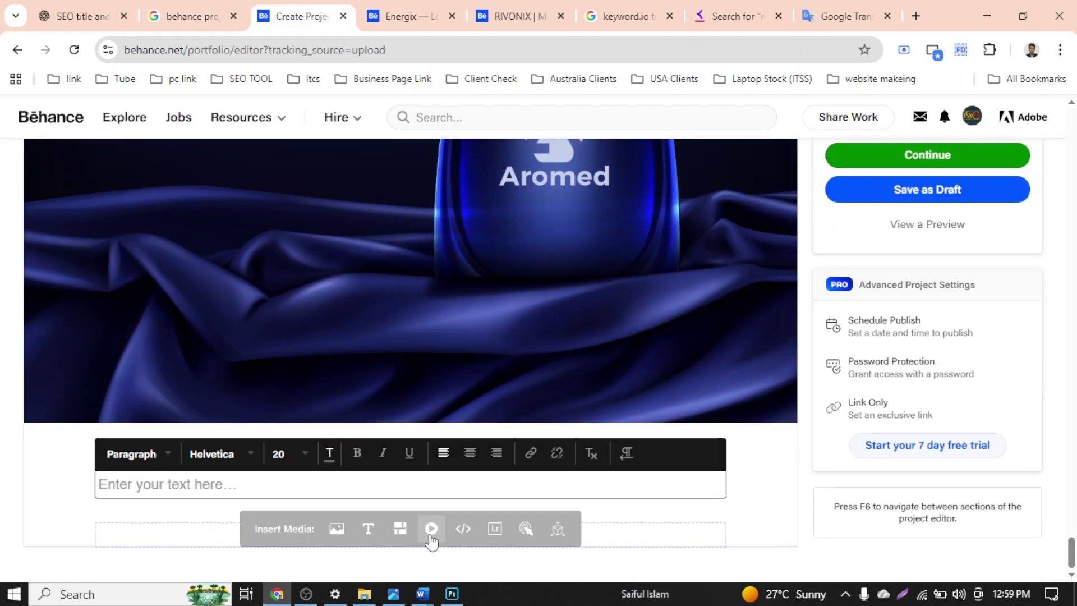
pyautogui.write('Tha')
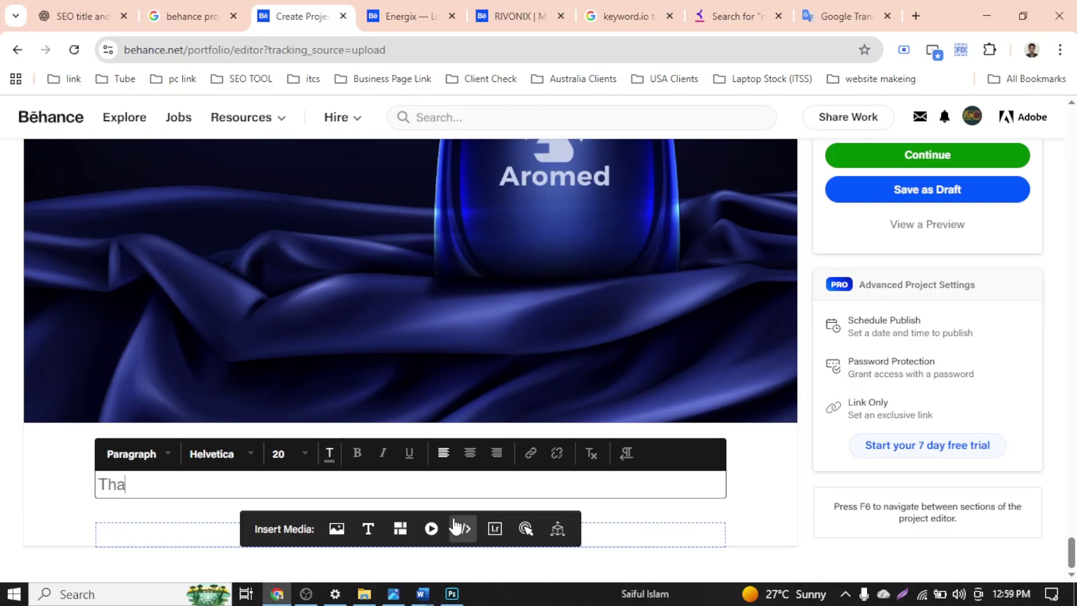
pyautogui.write('nks')
# Switch to the ChatGPT conversation, ask "Last e thank u section e ki add kora jay" and read the suggested thank-you texts
pyautogui.click(69, 10)
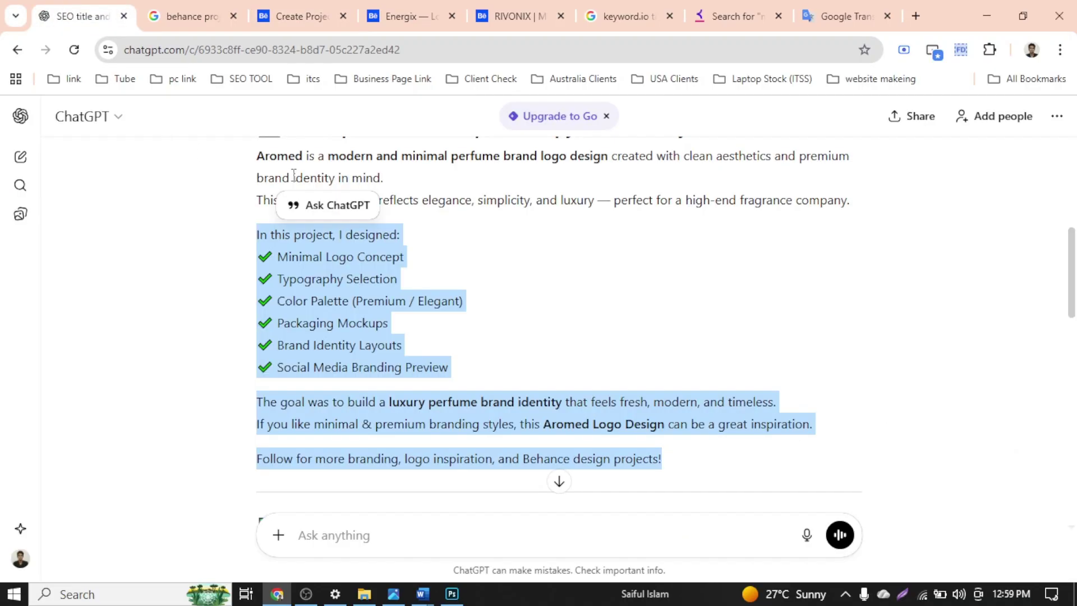
pyautogui.scroll(-9, 488, 249)
pyautogui.scroll(-3, 486, 256)
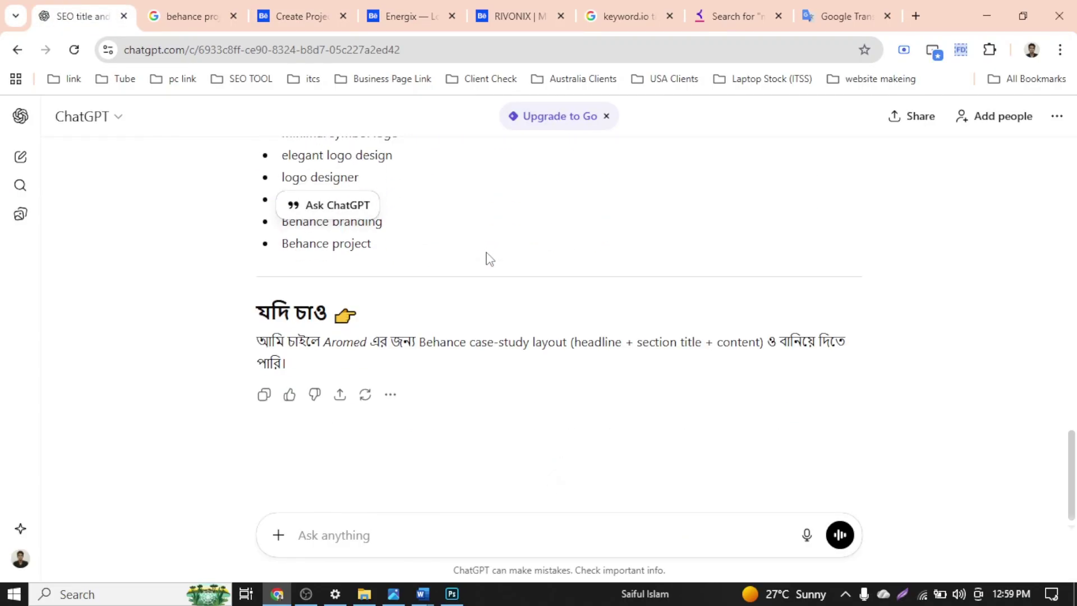
pyautogui.click(411, 537)
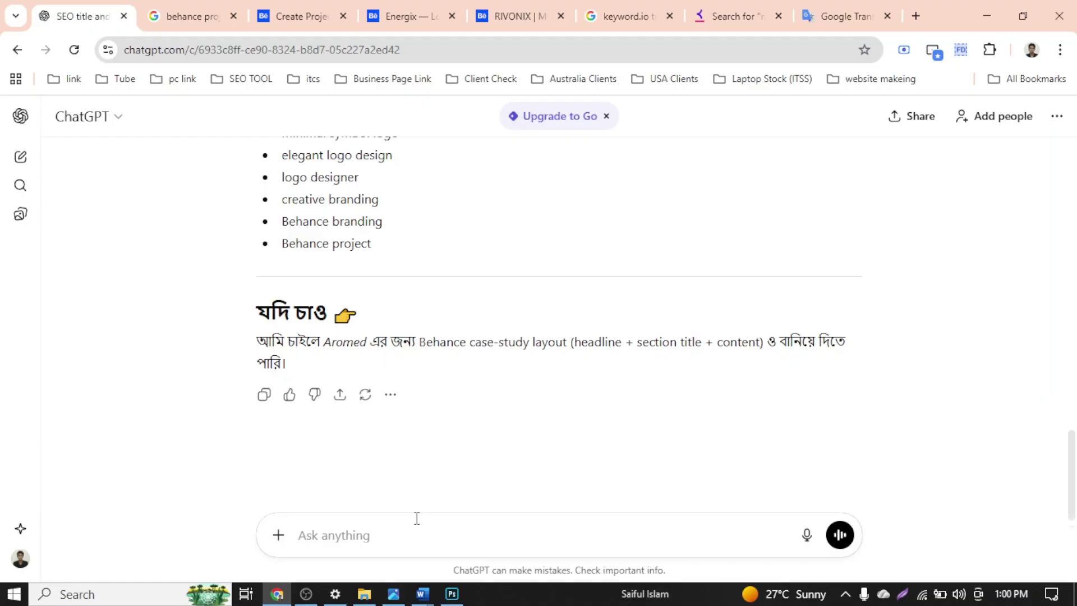
pyautogui.write('Las')
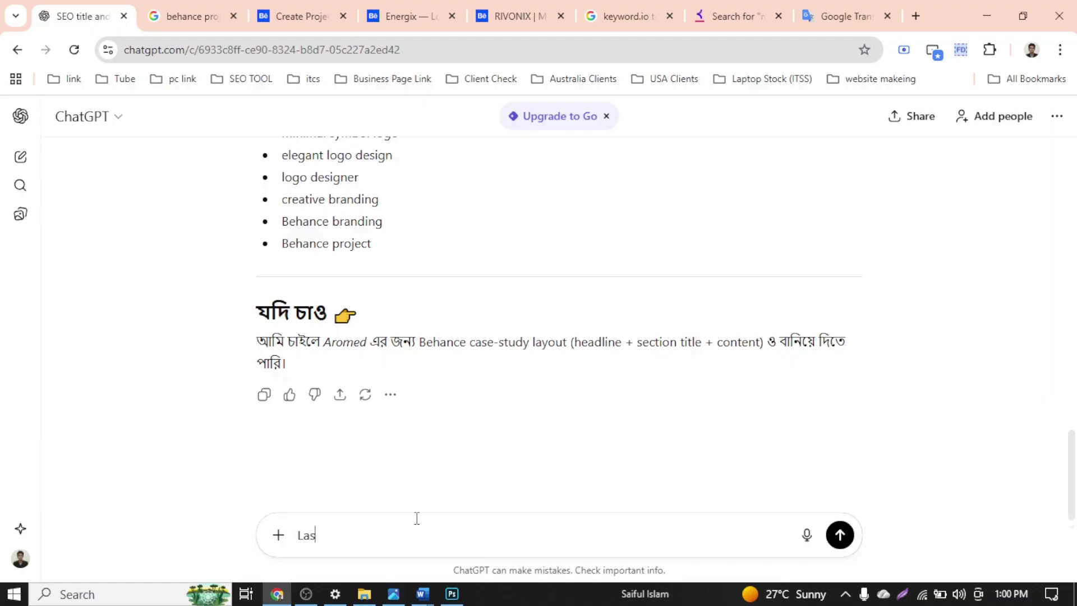
pyautogui.write('t e thank u section e ki add ')
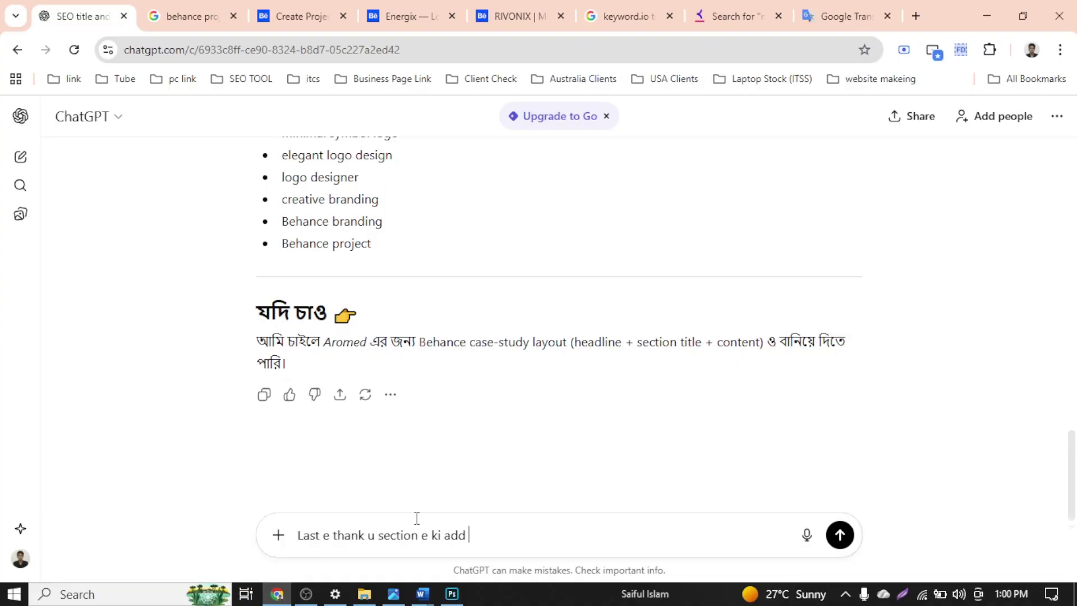
pyautogui.write('kora jay')
pyautogui.press('Return')
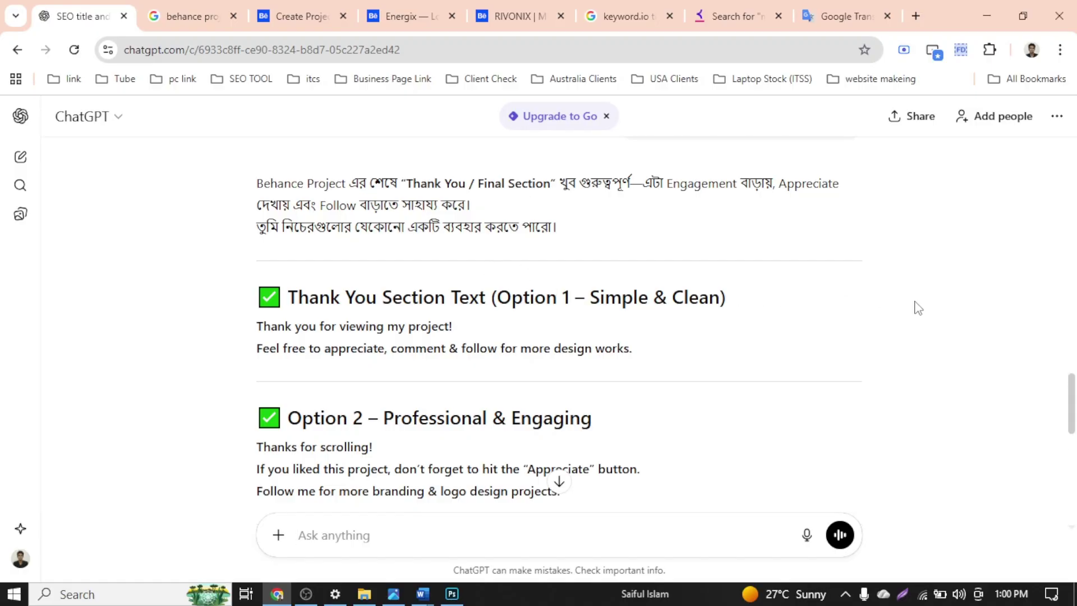
pyautogui.scroll(-3, 558, 481)
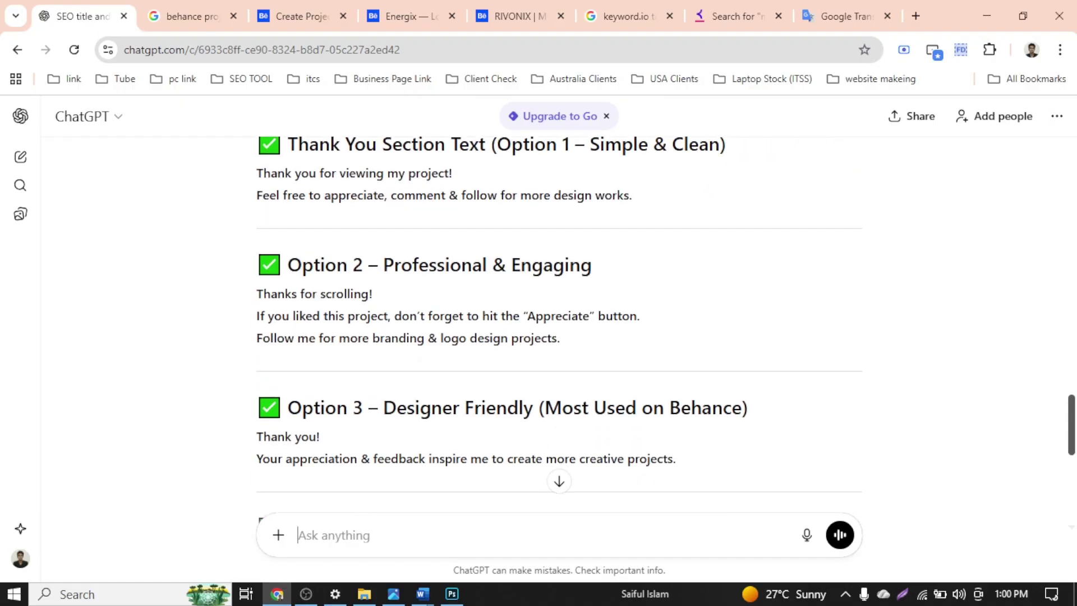
# Read through and compare the suggested thank-you texts in the ChatGPT reply, from Option 1 to Option 5
pyautogui.scroll(-1, 558, 481)
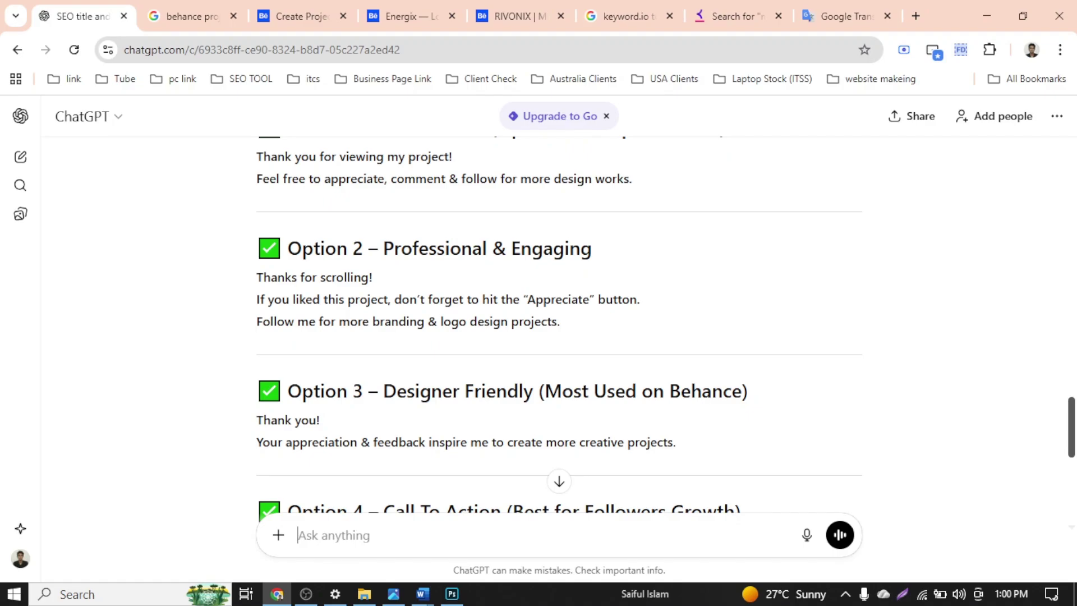
pyautogui.scroll(-1, 558, 481)
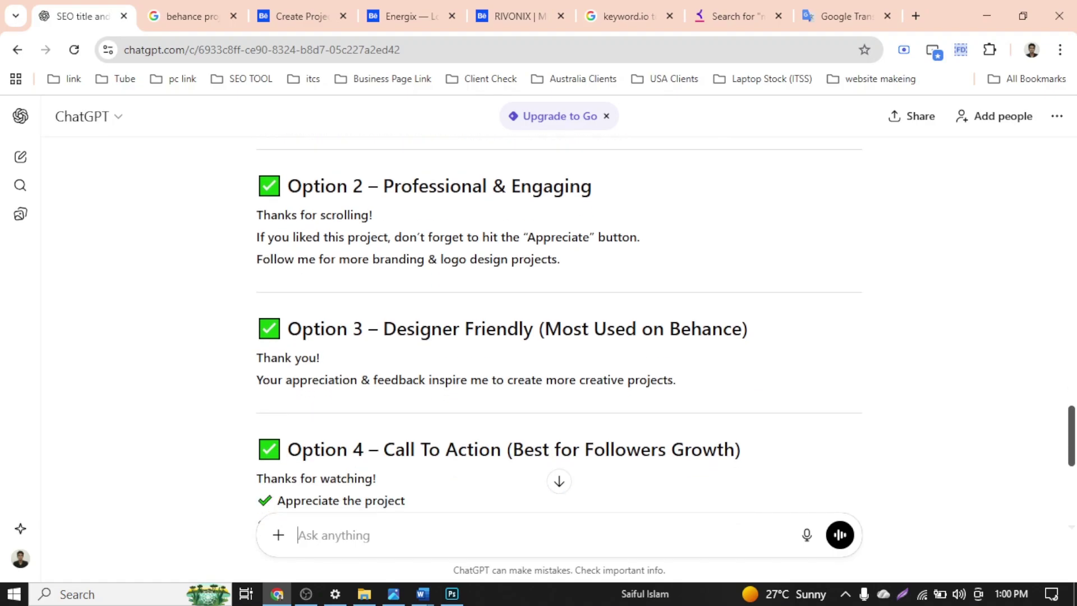
pyautogui.scroll(-1, 559, 482)
pyautogui.scroll(-2, 558, 481)
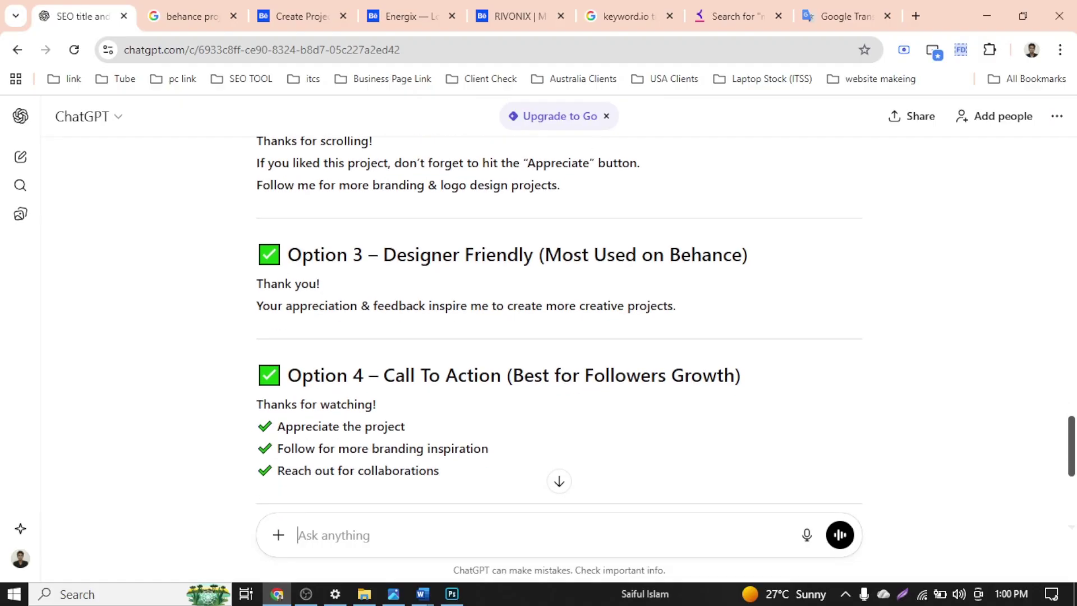
pyautogui.scroll(-2, 559, 481)
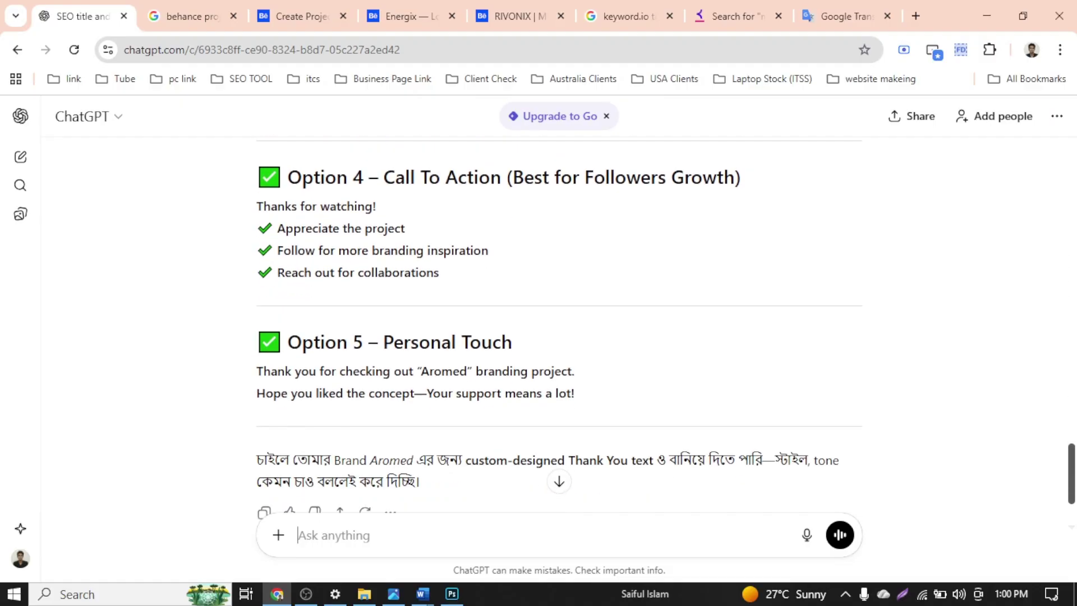
pyautogui.scroll(-1, 559, 330)
pyautogui.scroll(5, 558, 330)
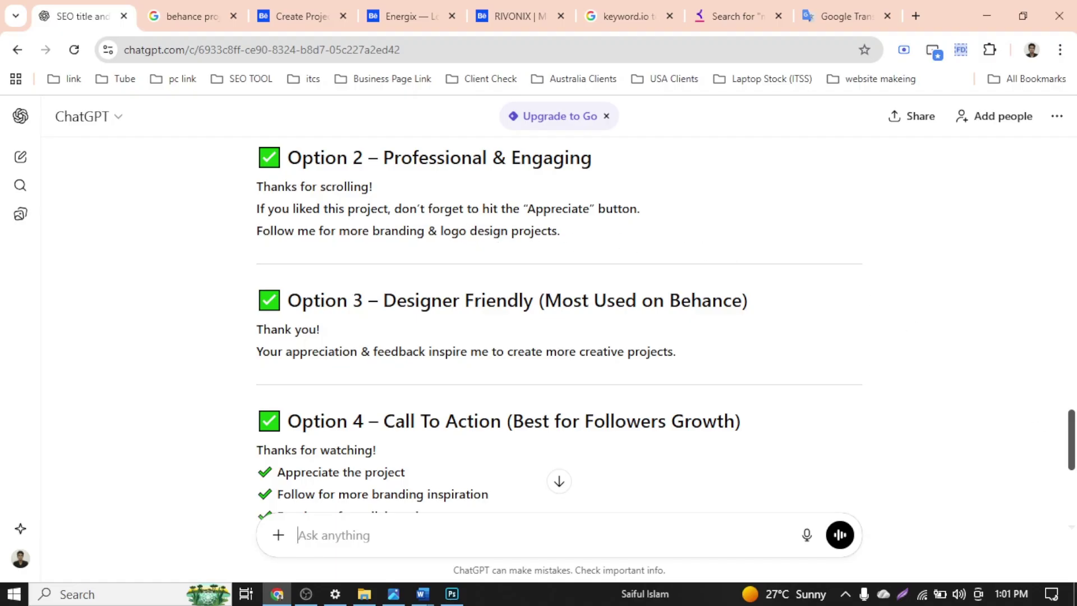
pyautogui.scroll(1, 1071, 438)
pyautogui.scroll(1, 1072, 432)
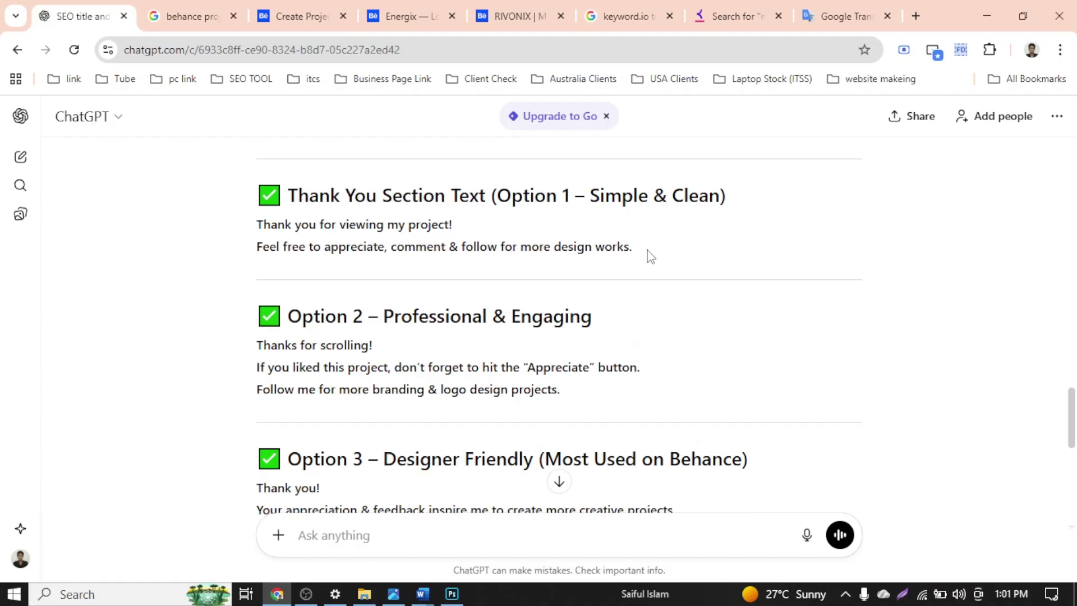
# Copy the two-line Option 1 thank-you text and replace "Thanks" in the Behance project's closing text block with it
pyautogui.moveTo(648, 251); pyautogui.dragTo(257, 225)
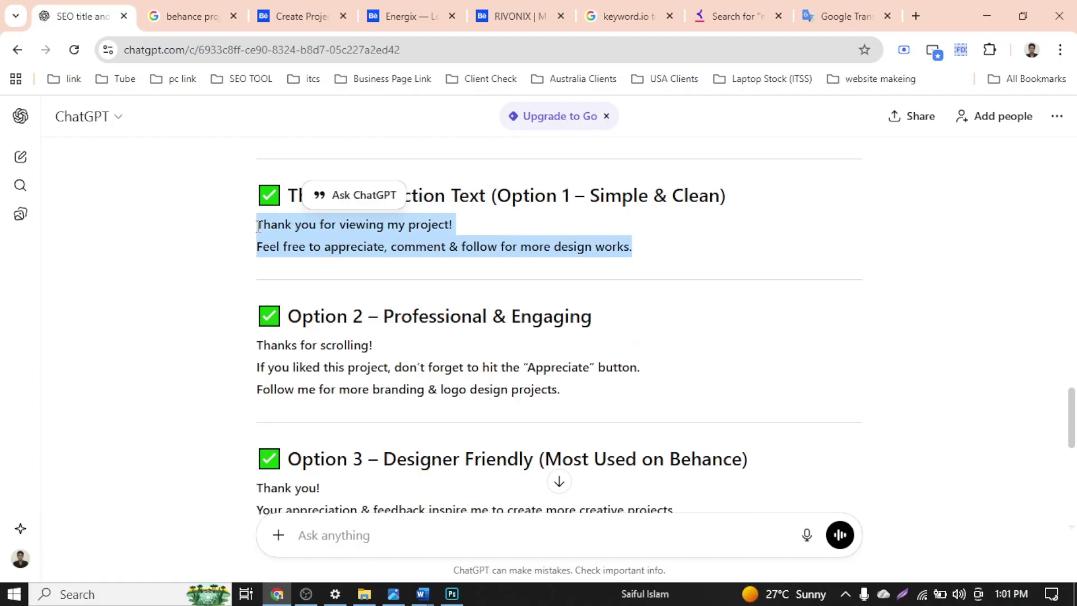
pyautogui.hotkey('ctrl', 'c')
pyautogui.click(297, 16)
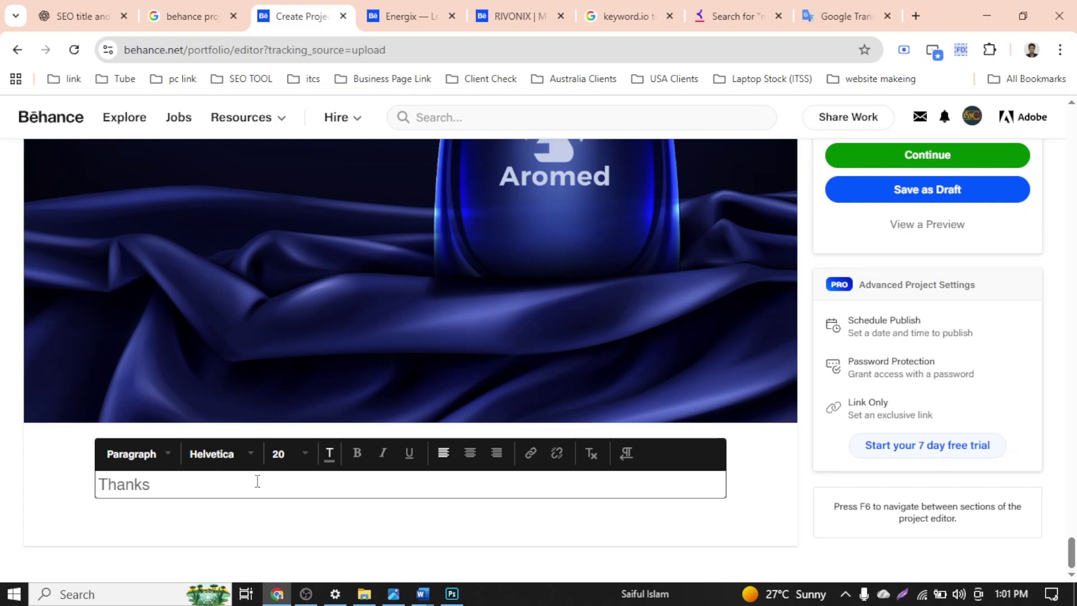
pyautogui.click(186, 482)
pyautogui.press('BackSpace')
pyautogui.press('BackSpace')
pyautogui.press('BackSpace')
pyautogui.press('BackSpace')
pyautogui.press('BackSpace')
pyautogui.press('BackSpace')
pyautogui.hotkey('ctrl', 'v')
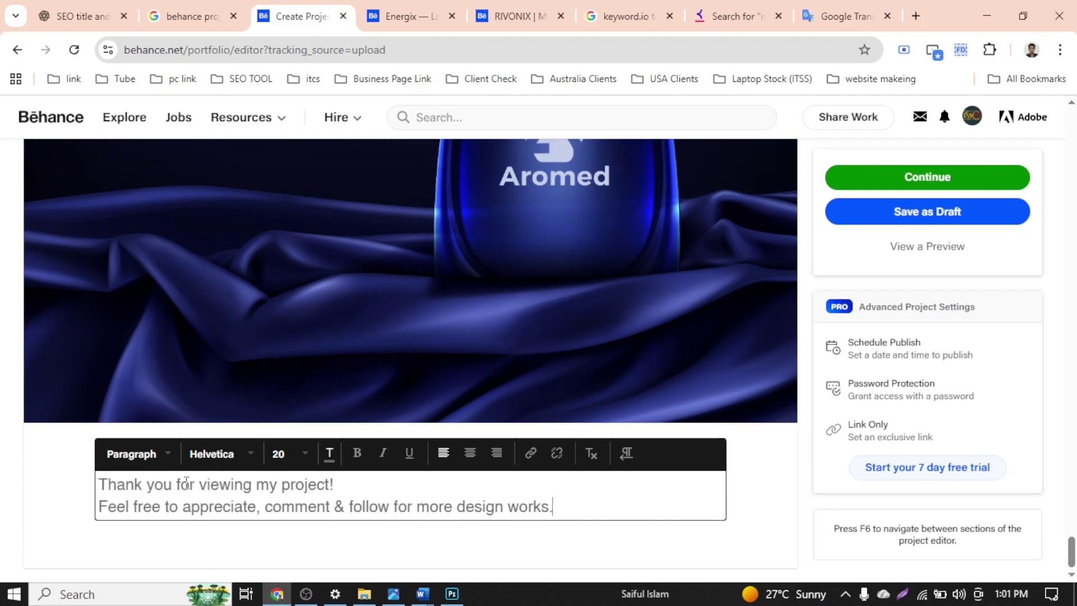
# Center the closing thank-you text and set the color of both lines to black (000000)
pyautogui.click(470, 453)
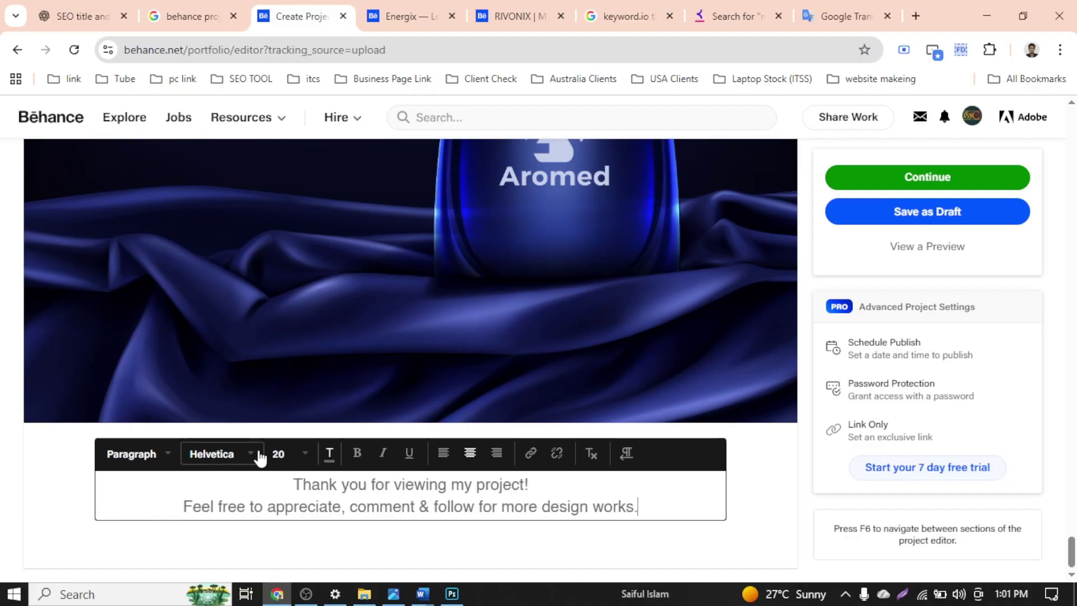
pyautogui.hotkey('ctrl', 'a')
pyautogui.click(329, 453)
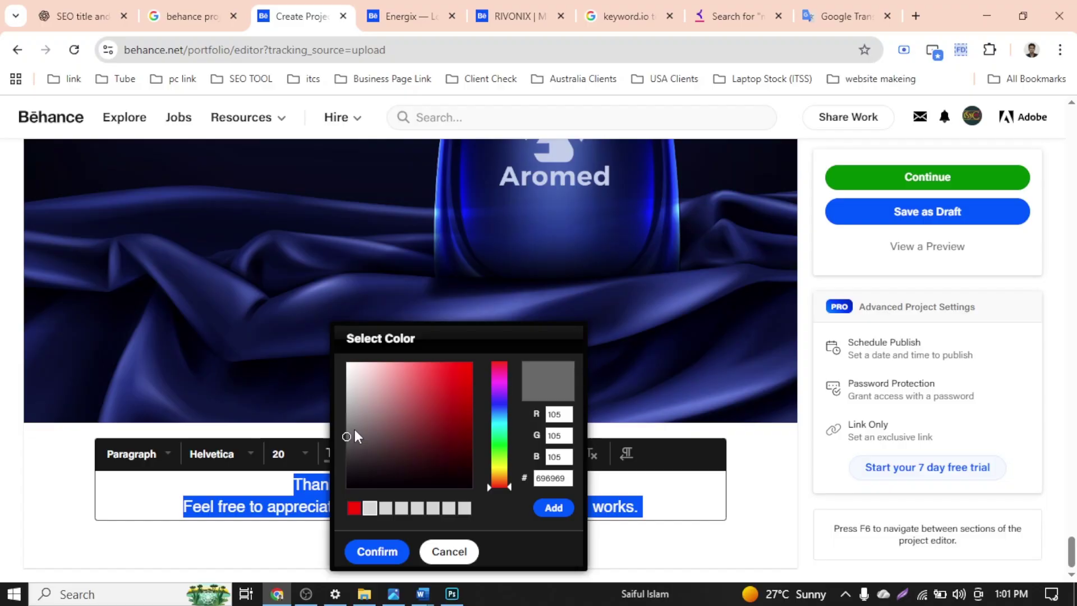
pyautogui.moveTo(355, 429); pyautogui.dragTo(351, 502)
pyautogui.click(540, 508)
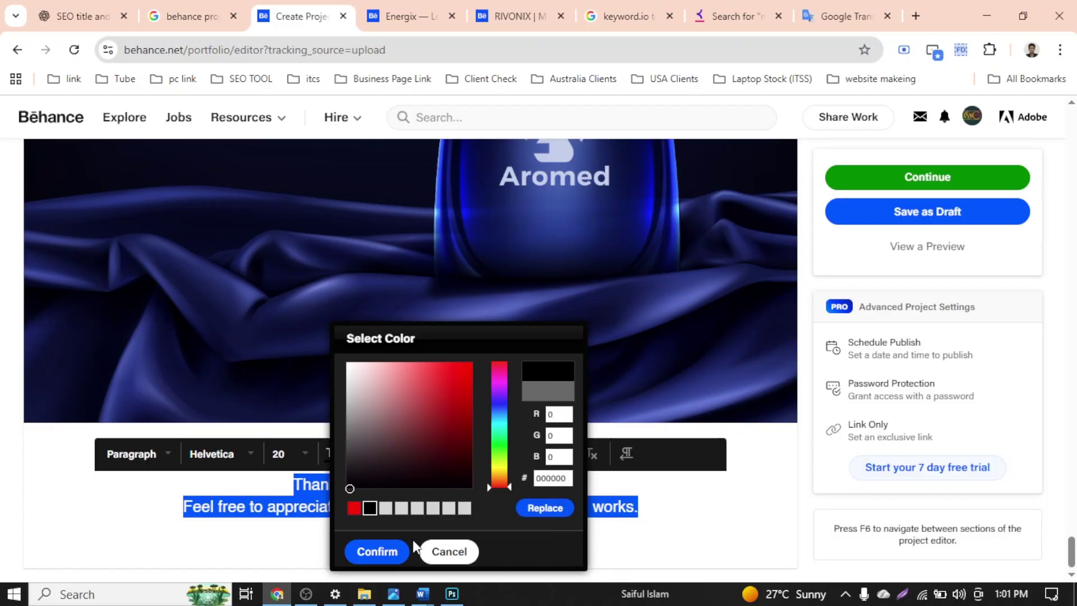
pyautogui.click(377, 552)
pyautogui.click(537, 496)
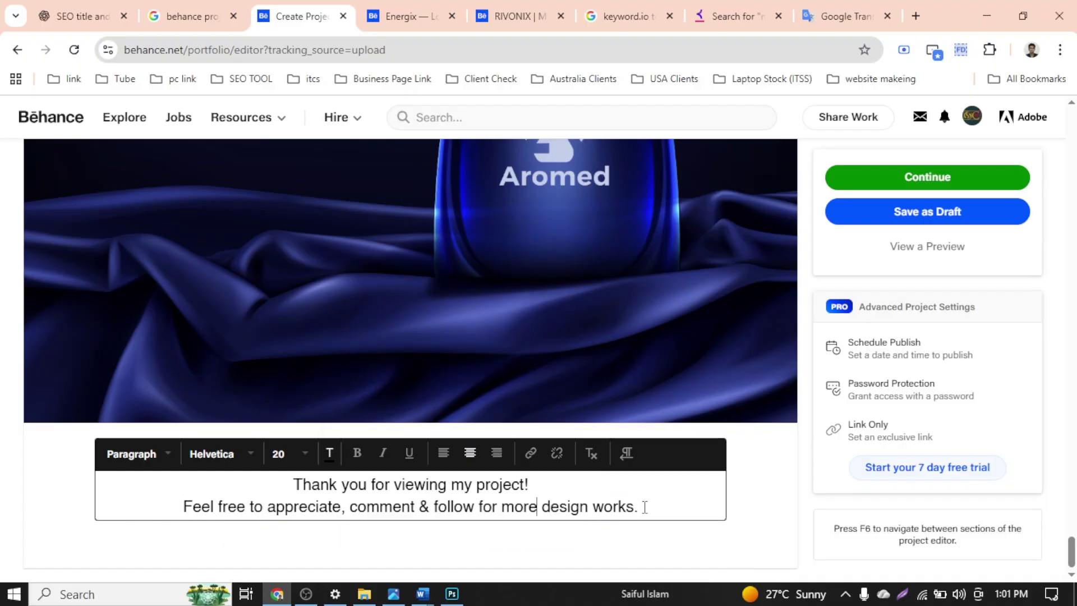
# Color the line "Thank you for viewing my project!" in a saturated blue
pyautogui.moveTo(527, 484); pyautogui.dragTo(293, 484)
pyautogui.click(331, 454)
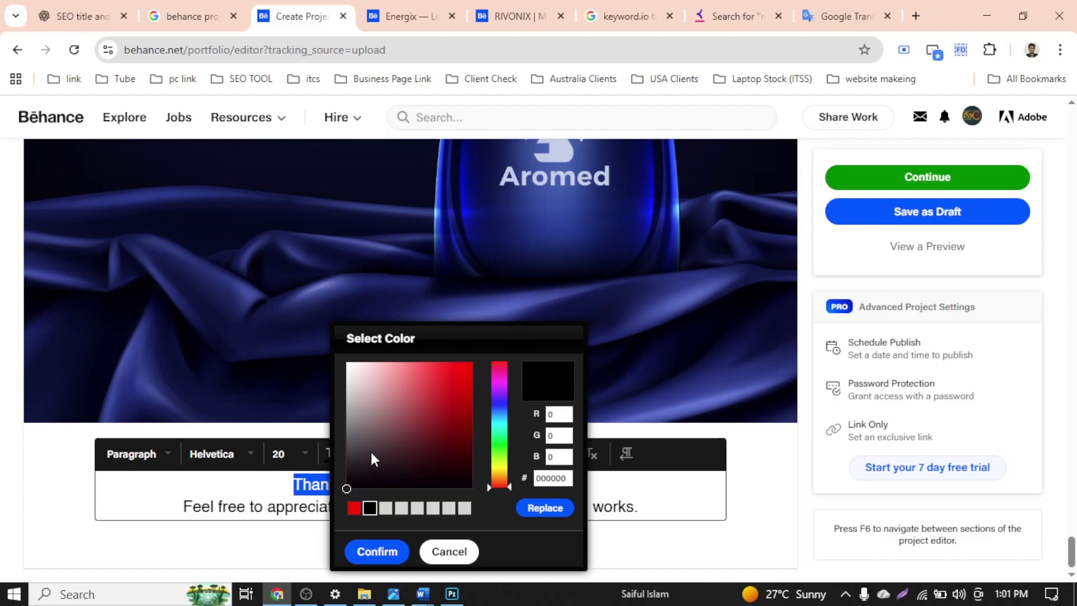
pyautogui.click(505, 403)
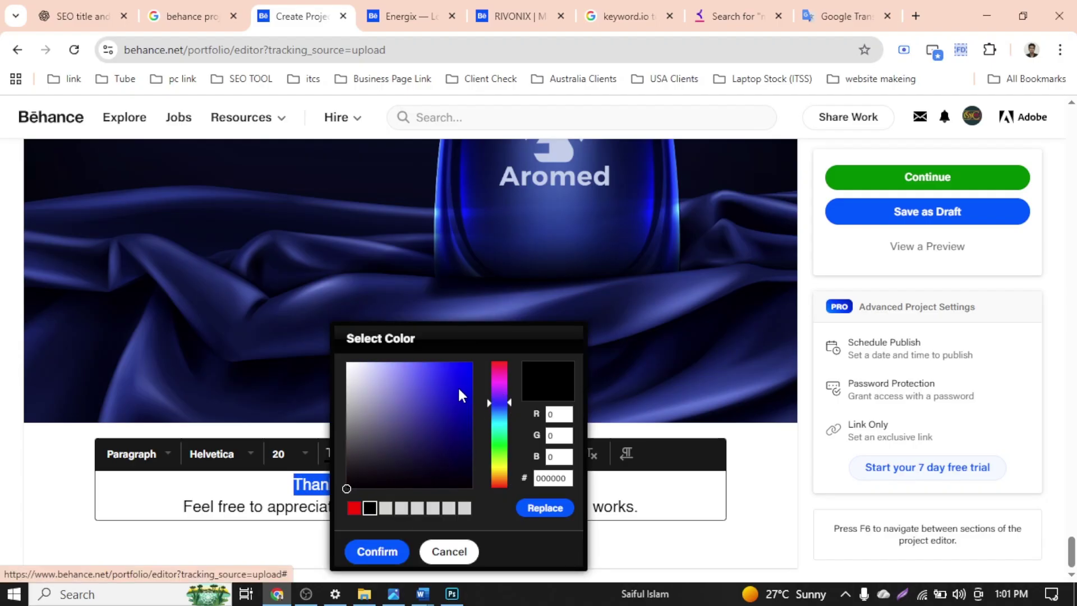
pyautogui.click(473, 366)
pyautogui.click(382, 553)
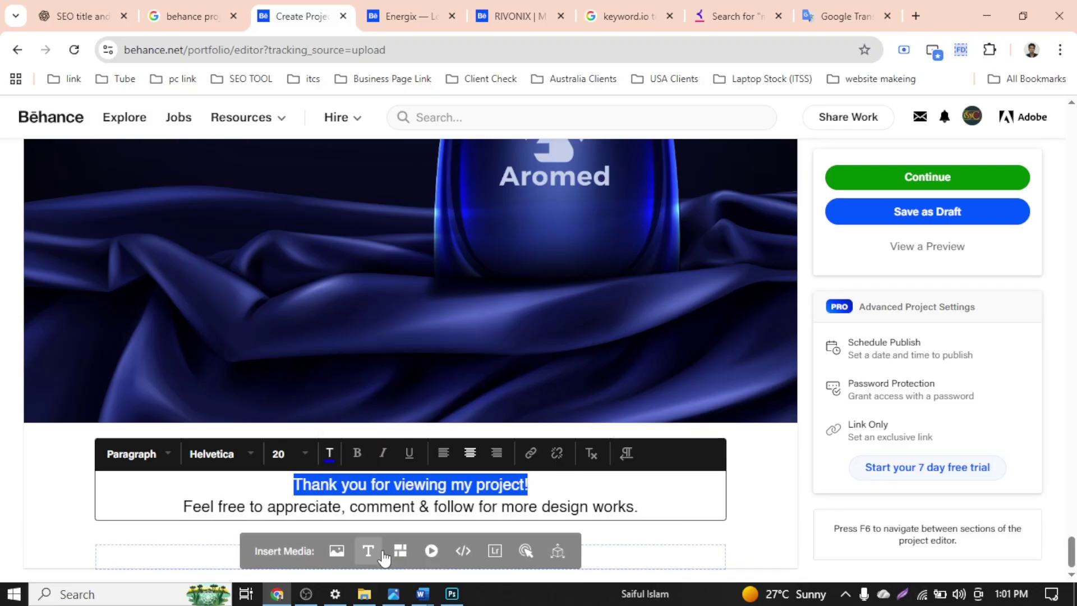
pyautogui.click(634, 505)
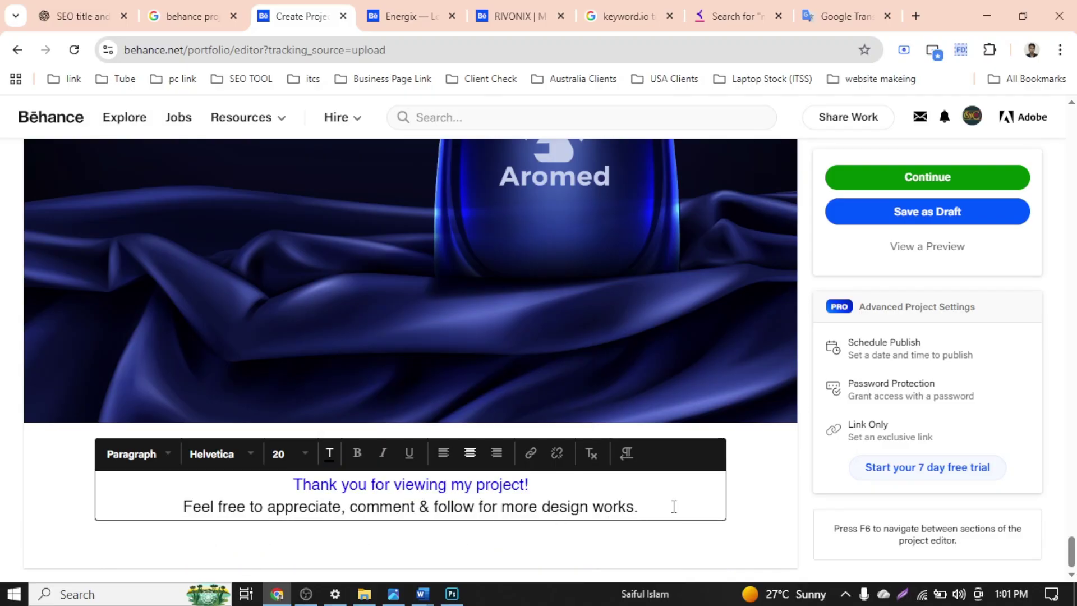
pyautogui.tripleClick(535, 488)
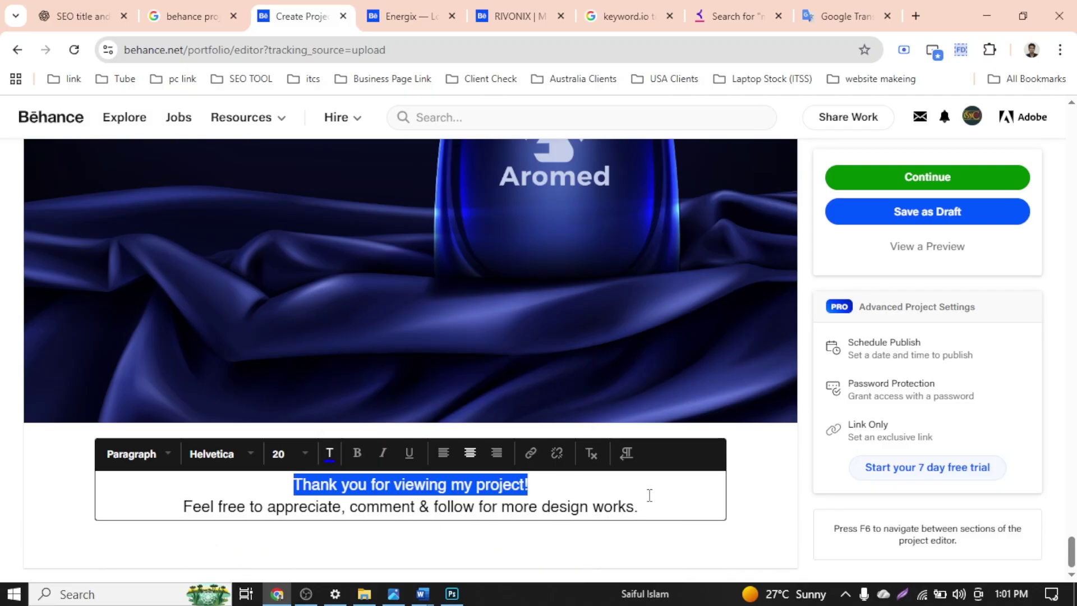
# Add a new line reading "Gmail:" below the "Feel free to appreciate, comment & follow" line
pyautogui.click(651, 512)
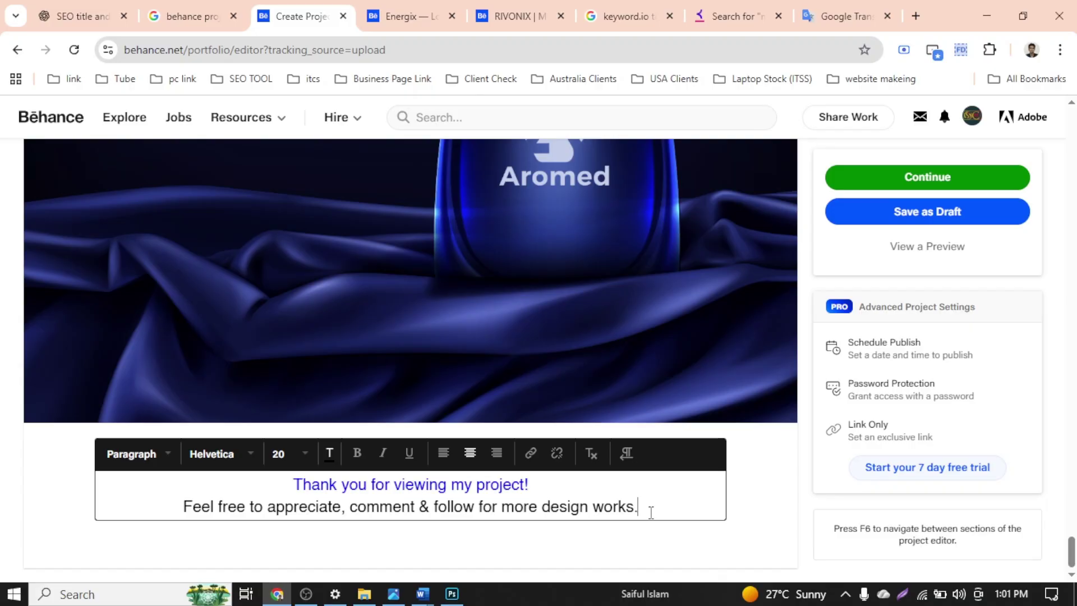
pyautogui.press('Return')
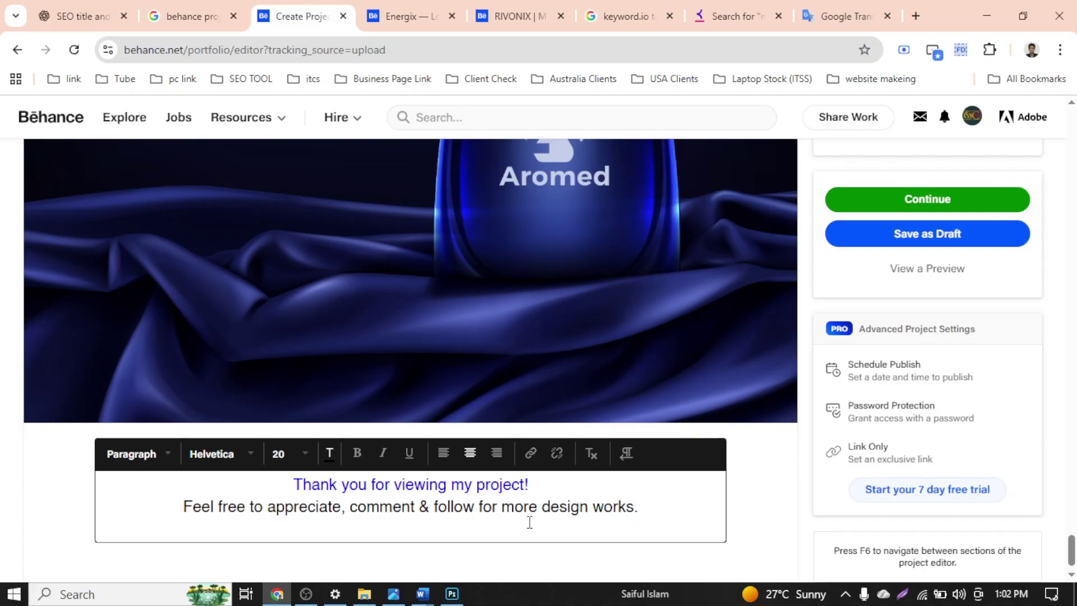
pyautogui.write('Gmai')
pyautogui.press('BackSpace')
pyautogui.press('BackSpace')
pyautogui.write('ail:')
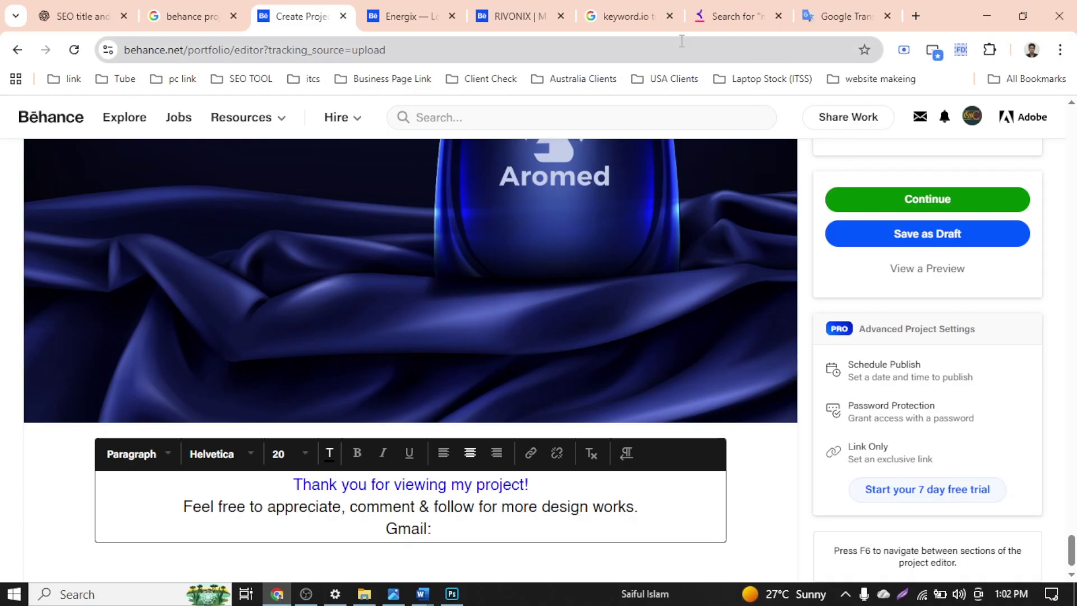
# Open a new browser tab and copy the e-mail address of the signed-in Google account
pyautogui.click(915, 15)
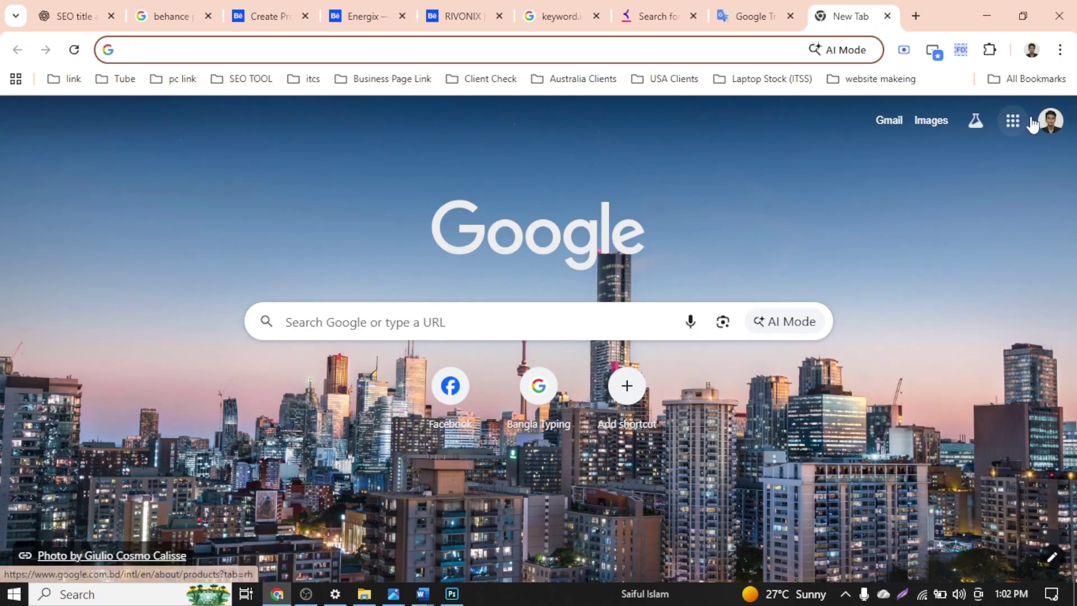
pyautogui.click(1044, 120)
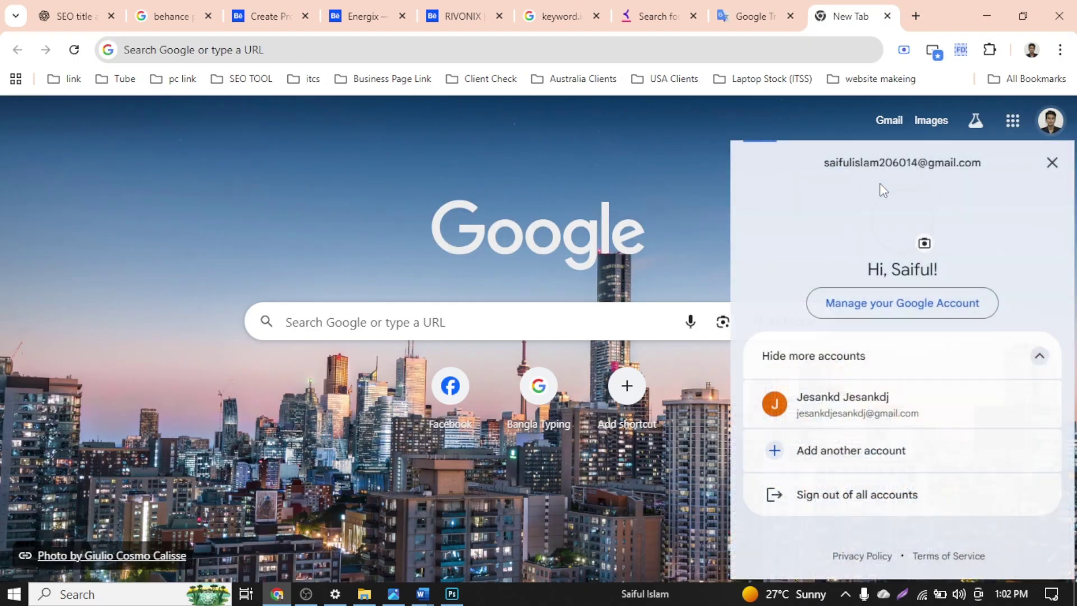
pyautogui.moveTo(823, 168); pyautogui.dragTo(982, 168)
pyautogui.rightClick(880, 168)
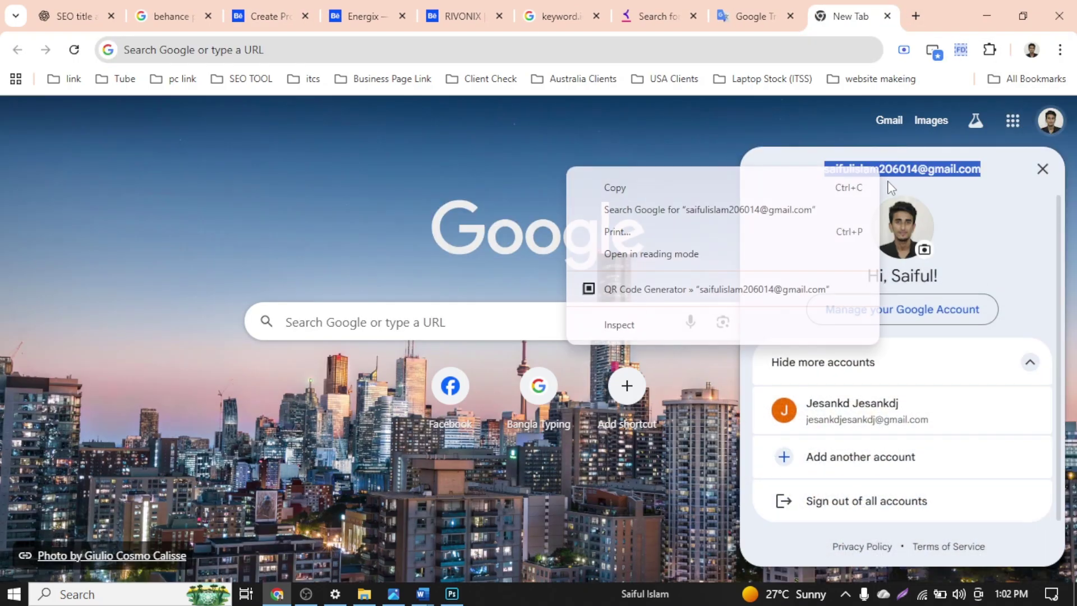
pyautogui.click(777, 188)
# Return to the project editor and insert the copied e-mail address after "Gmail:" on the same line
pyautogui.click(269, 16)
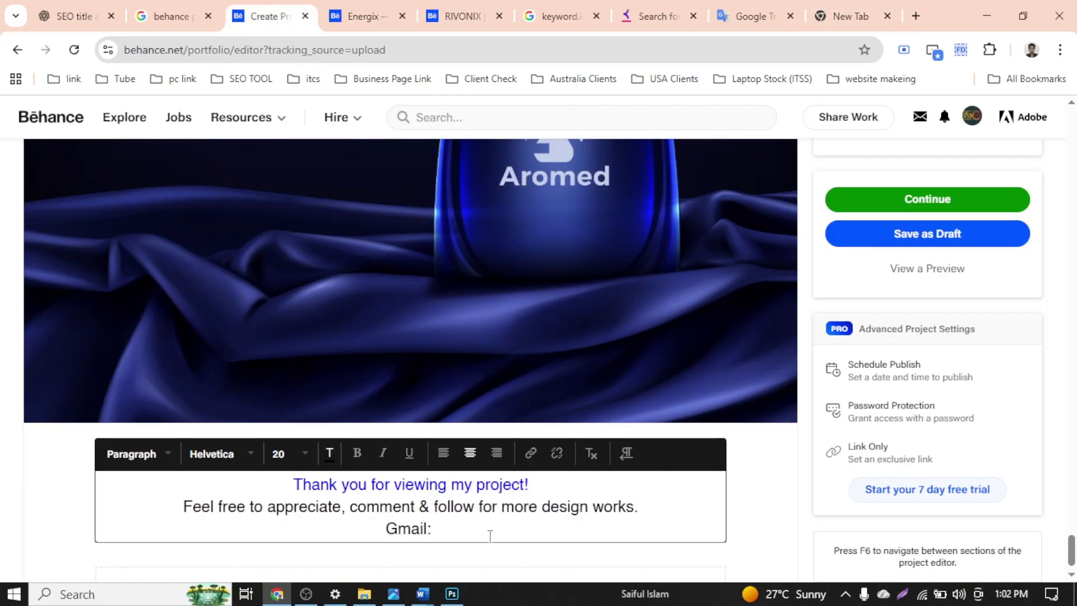
pyautogui.hotkey('ctrl', 'v')
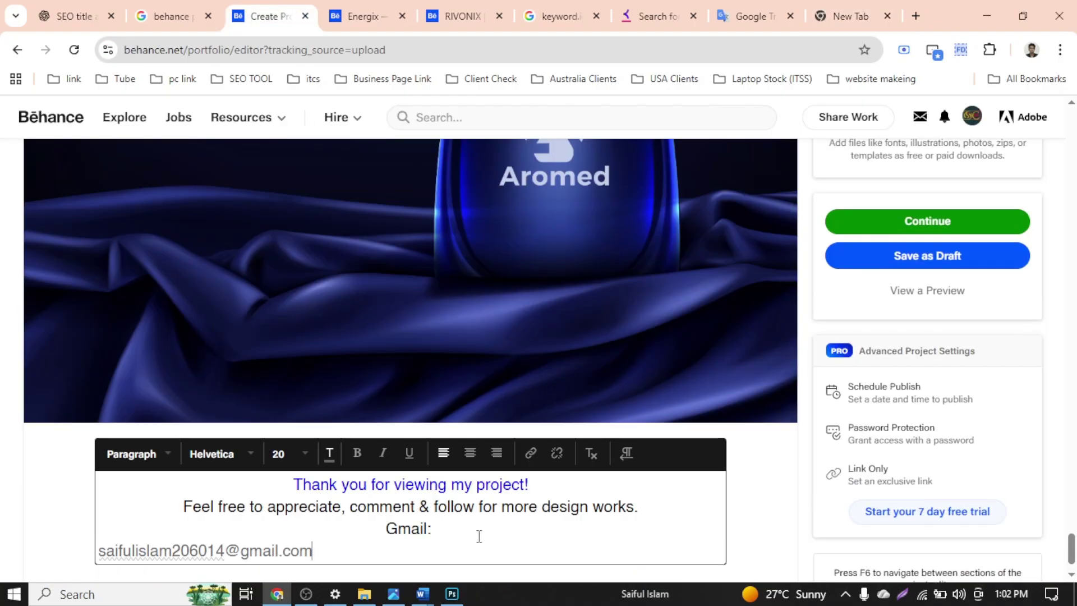
pyautogui.hotkey('ctrl', 'z')
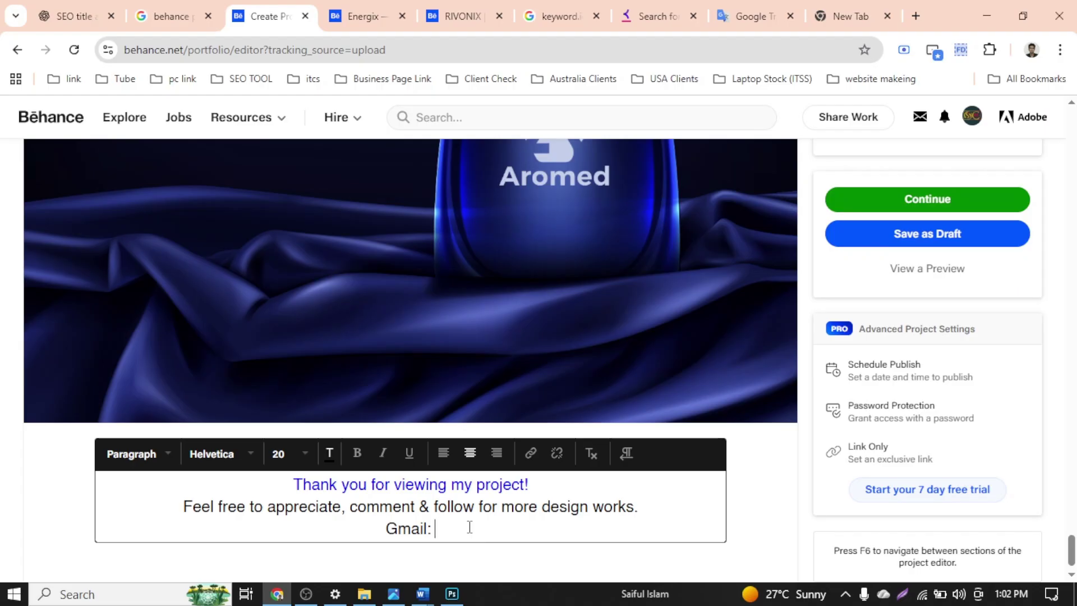
pyautogui.hotkey('ctrl', 'v')
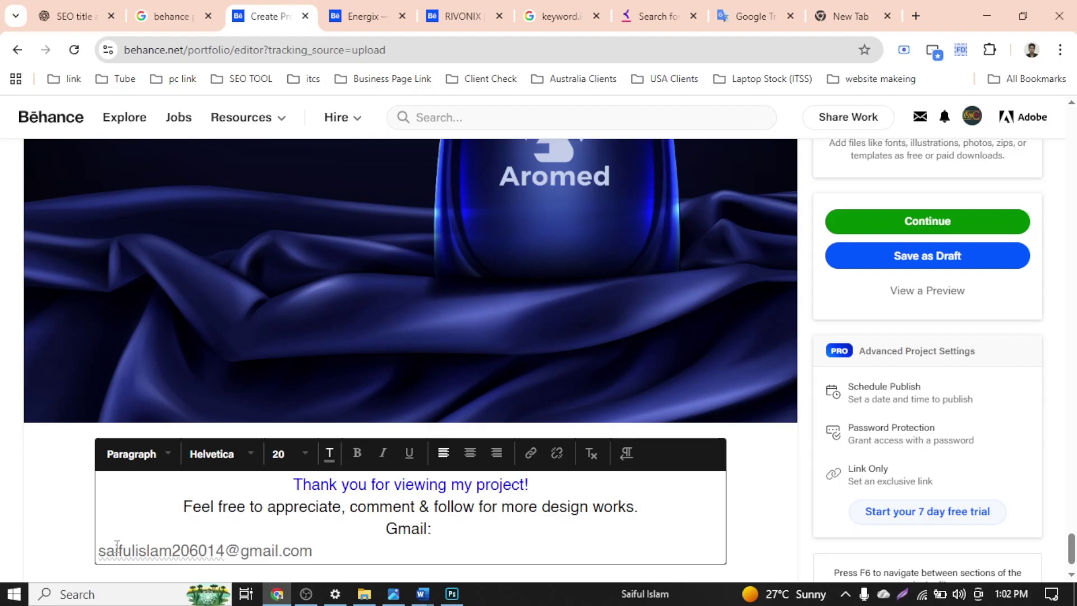
pyautogui.click(100, 550)
pyautogui.press('BackSpace')
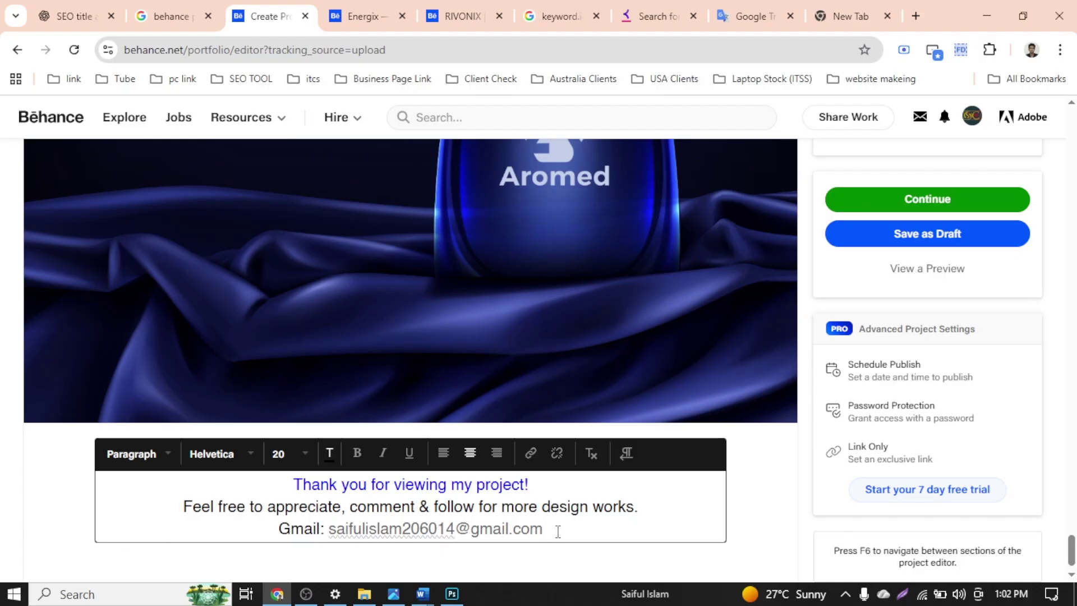
# Set the e-mail address in the closing text to black (000000) and copy the address
pyautogui.moveTo(558, 529); pyautogui.dragTo(329, 537)
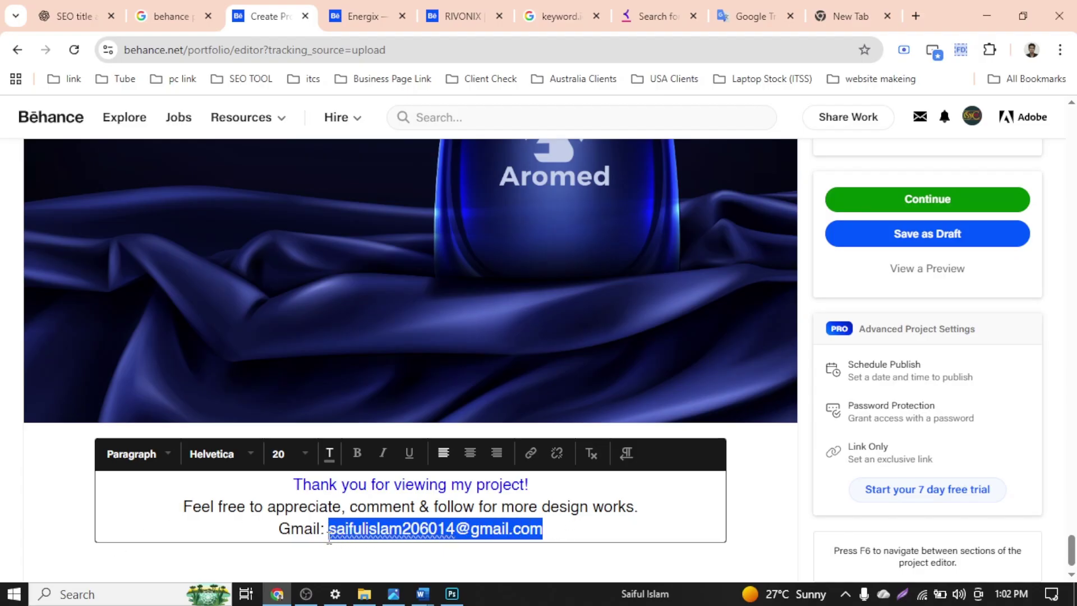
pyautogui.click(331, 454)
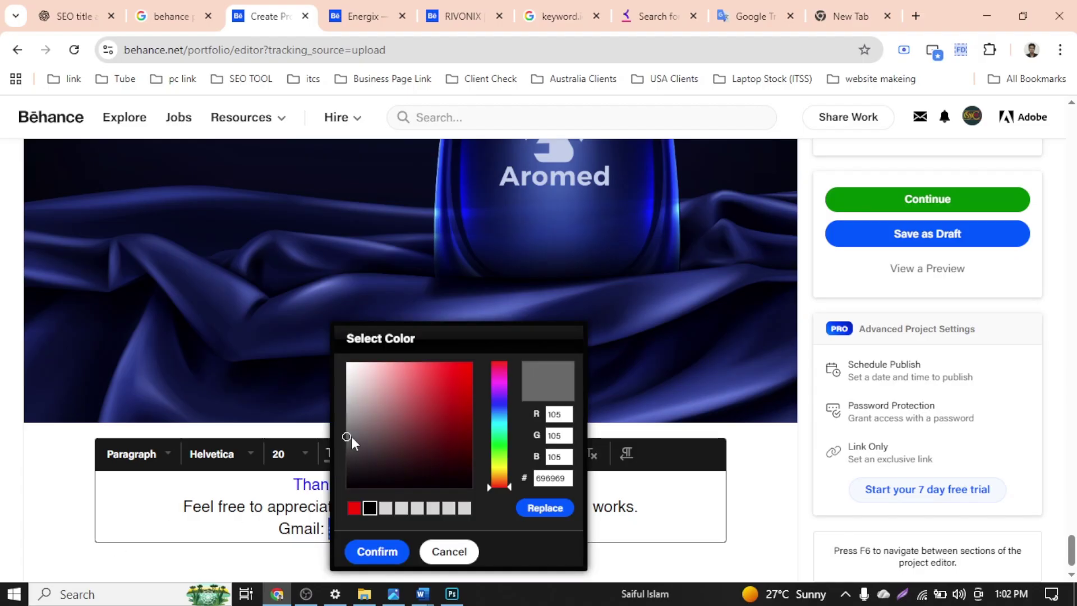
pyautogui.moveTo(348, 440); pyautogui.dragTo(339, 492)
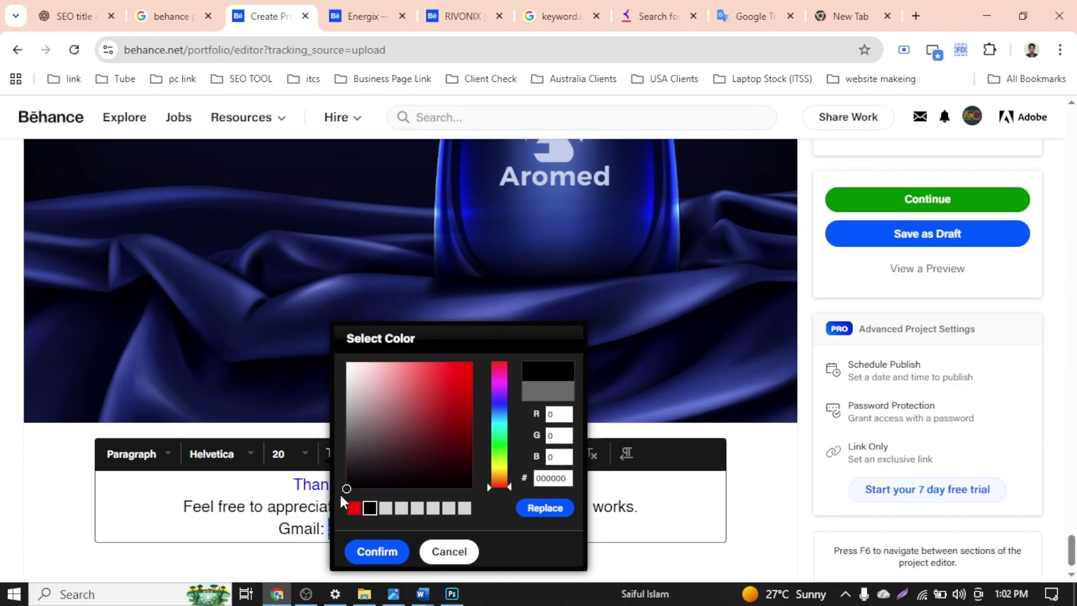
pyautogui.click(375, 553)
pyautogui.click(558, 530)
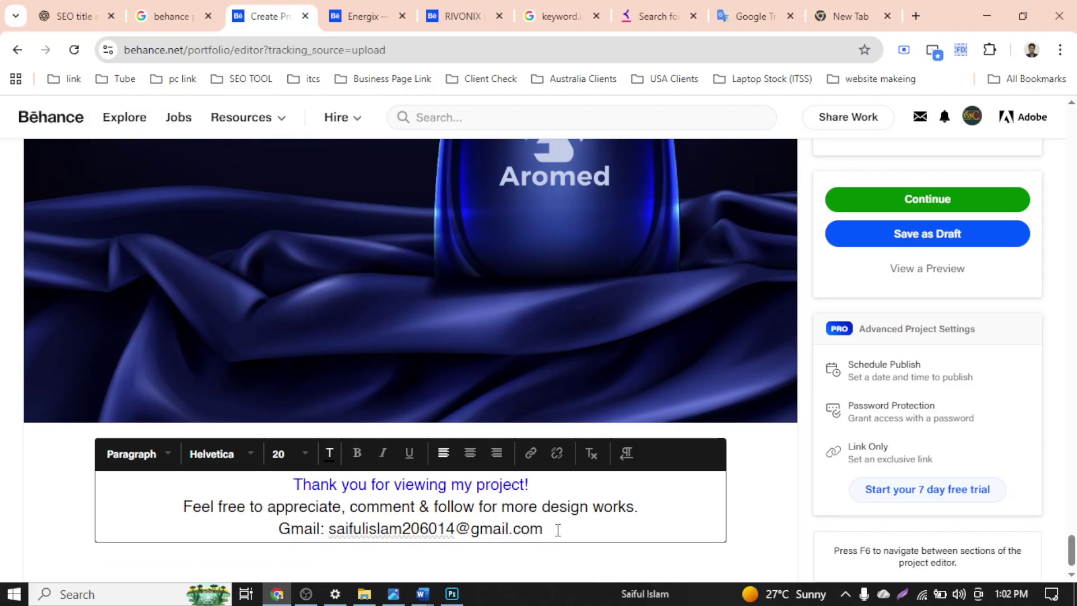
pyautogui.moveTo(537, 528); pyautogui.dragTo(331, 525)
pyautogui.hotkey('ctrl', 'c')
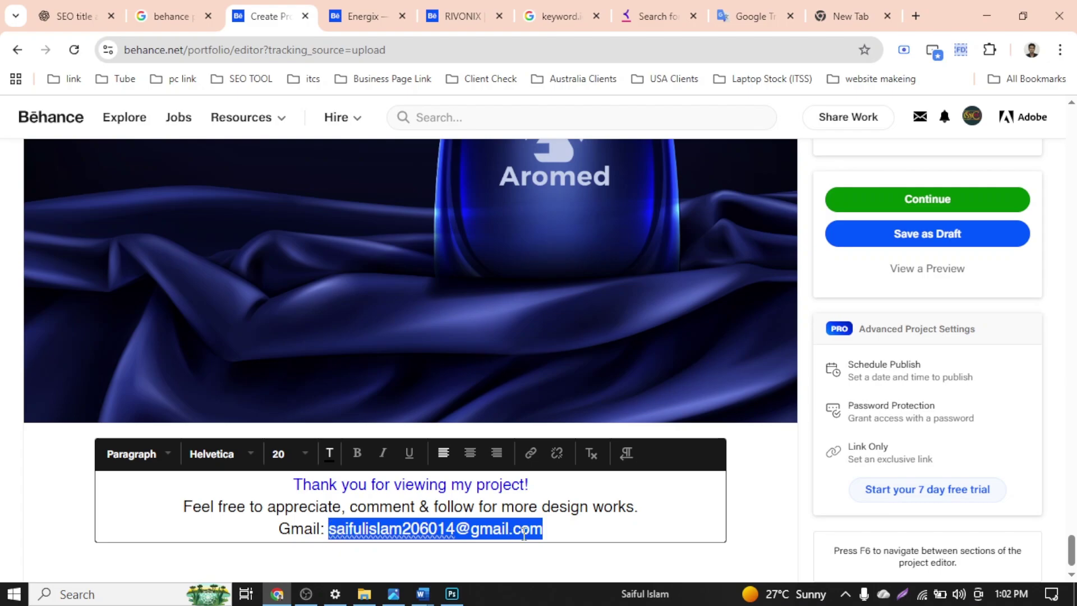
pyautogui.click(558, 531)
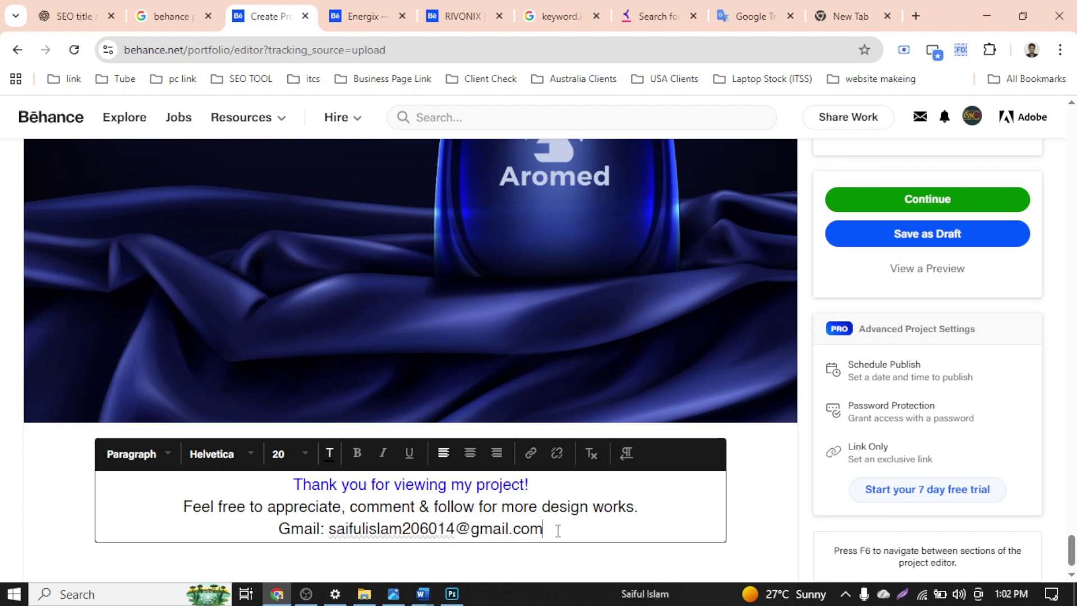
# Insert "Follow US:" in front of "Gmail:" on the last line of the closing text
pyautogui.click(279, 528)
pyautogui.write('Foll')
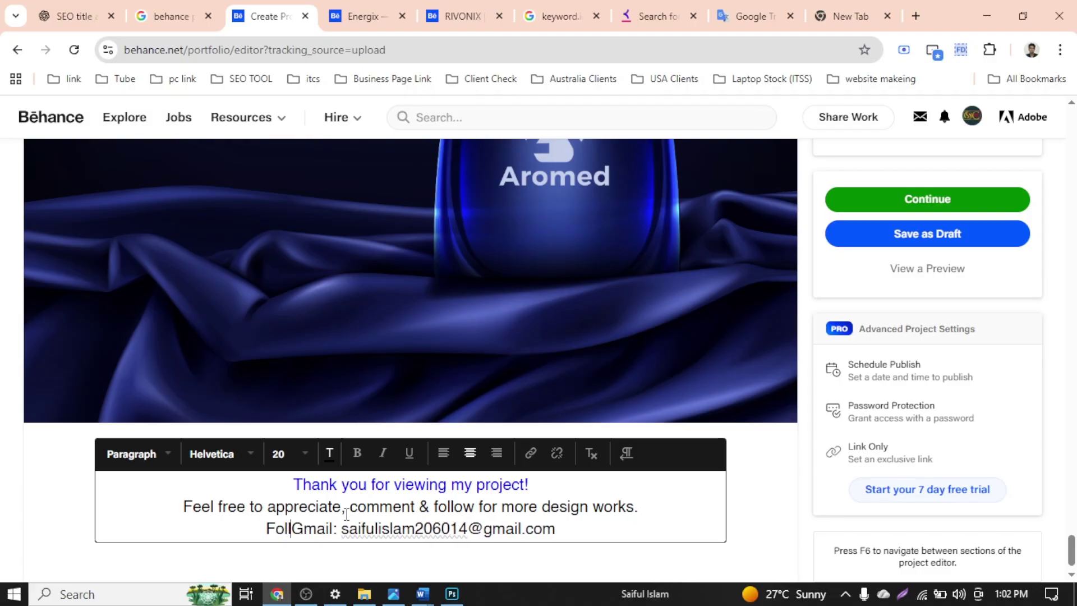
pyautogui.write('o')
pyautogui.press('BackSpace')
pyautogui.press('BackSpace')
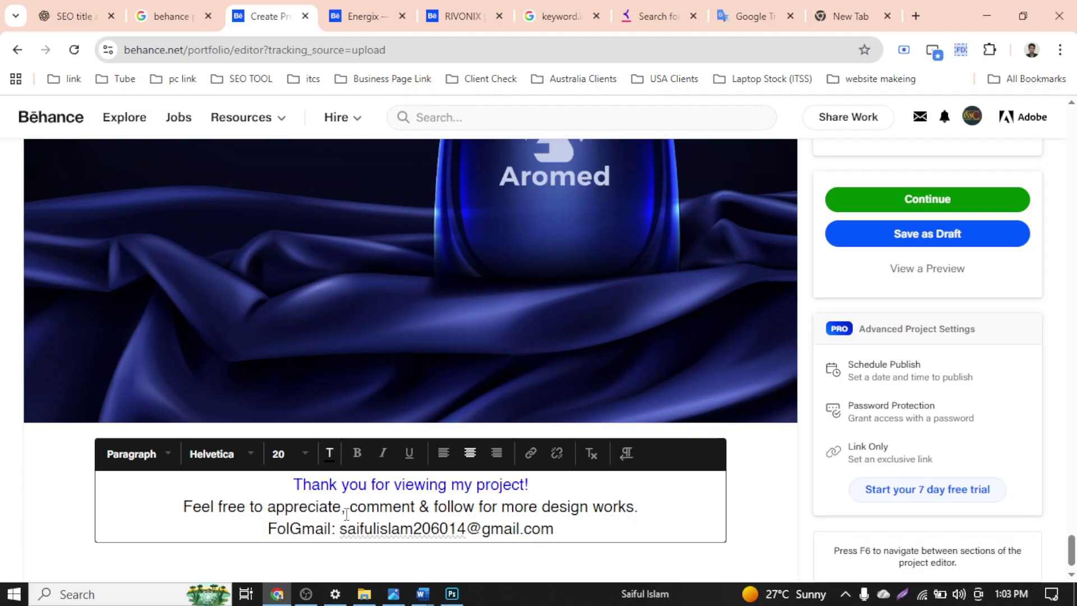
pyautogui.write('ow ')
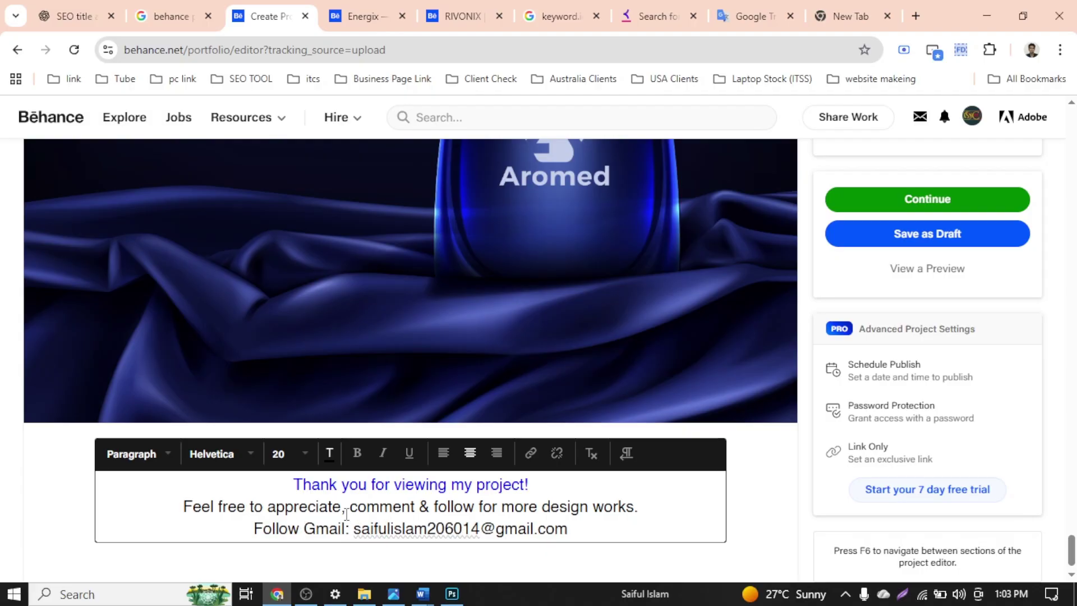
pyautogui.write('US')
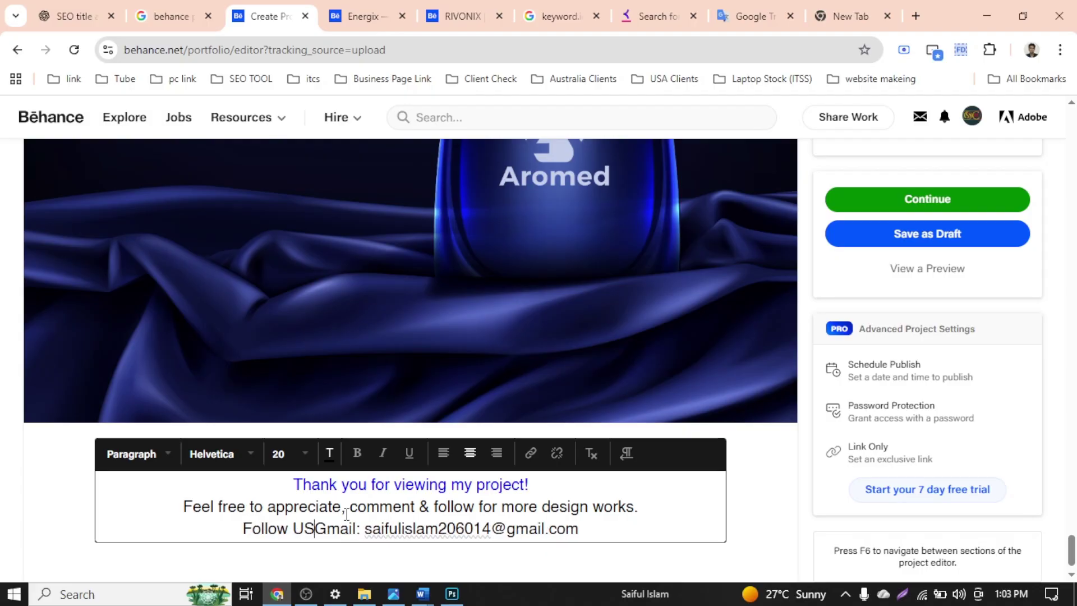
pyautogui.write(':')
pyautogui.press('Right')
pyautogui.press('Right')
pyautogui.press('Right')
pyautogui.press('Right')
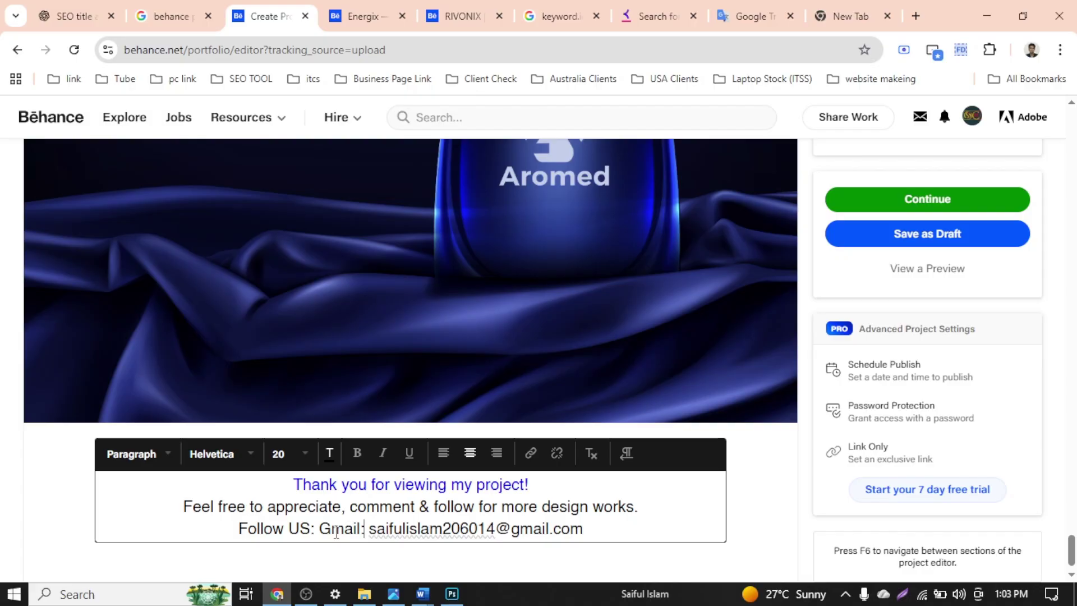
# Link the word "Gmail" in the closing text to the copied e-mail address
pyautogui.moveTo(319, 529); pyautogui.dragTo(363, 523)
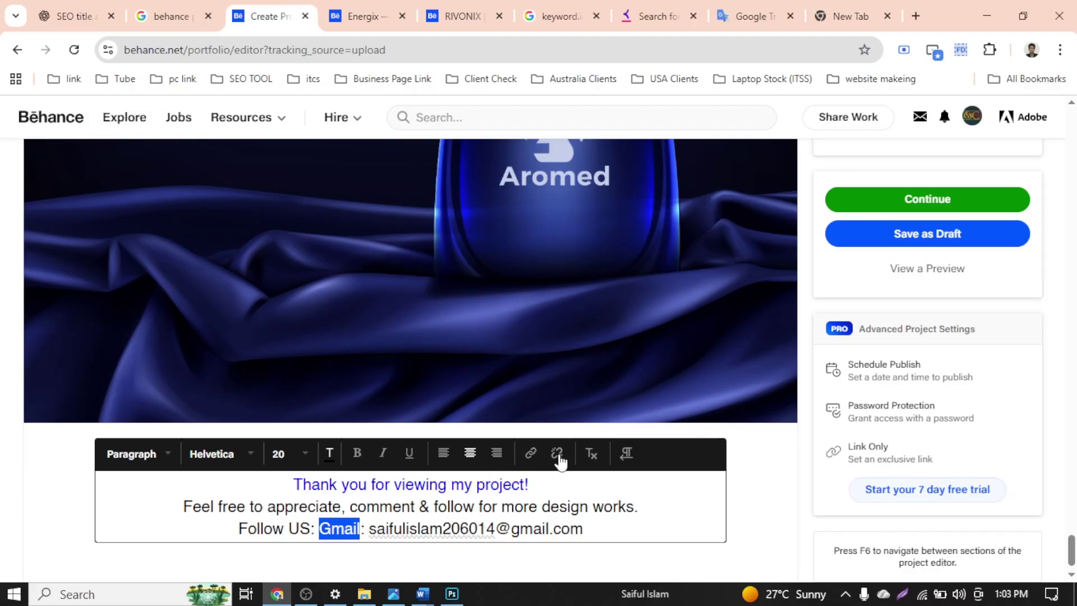
pyautogui.click(530, 453)
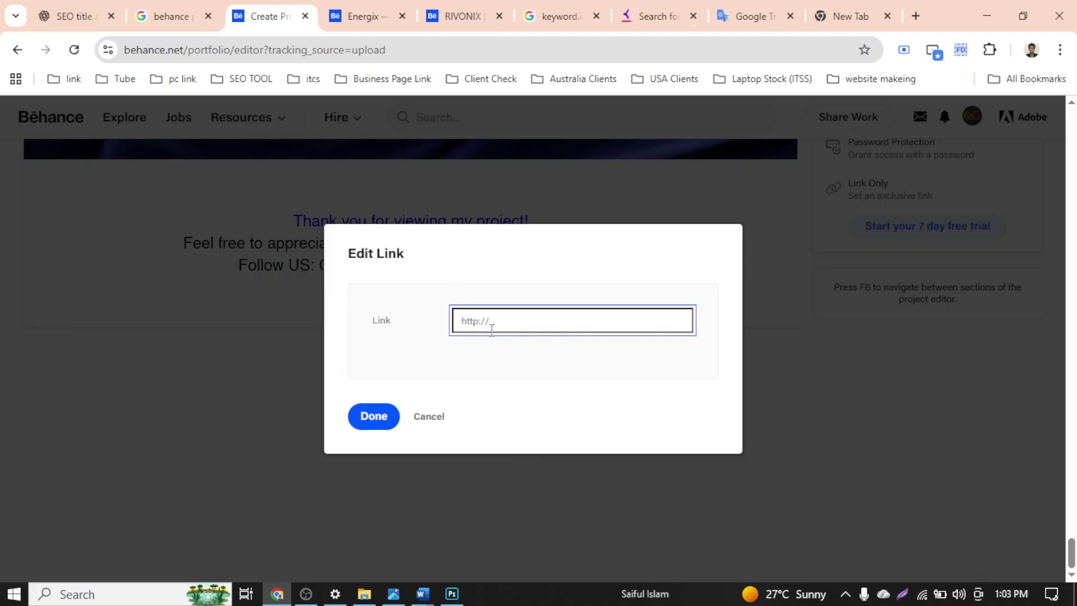
pyautogui.hotkey('ctrl', 'v')
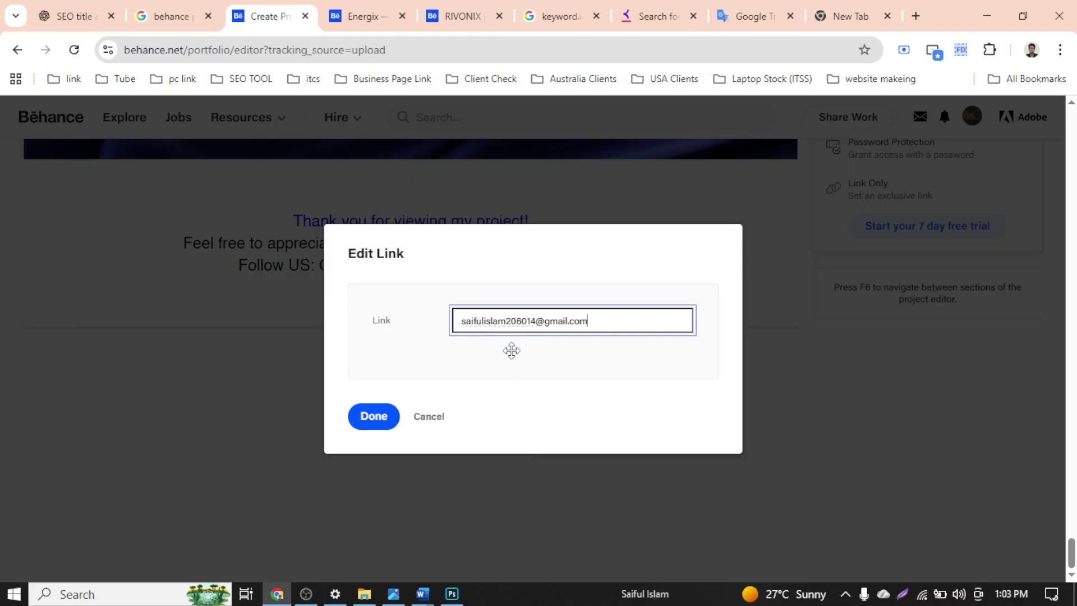
pyautogui.click(378, 418)
pyautogui.click(412, 497)
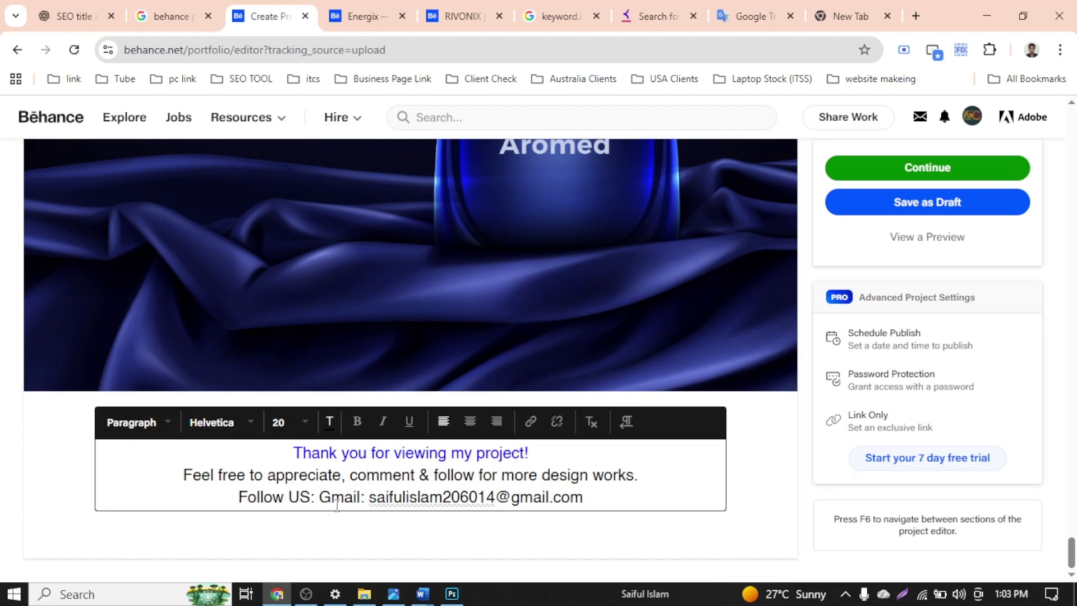
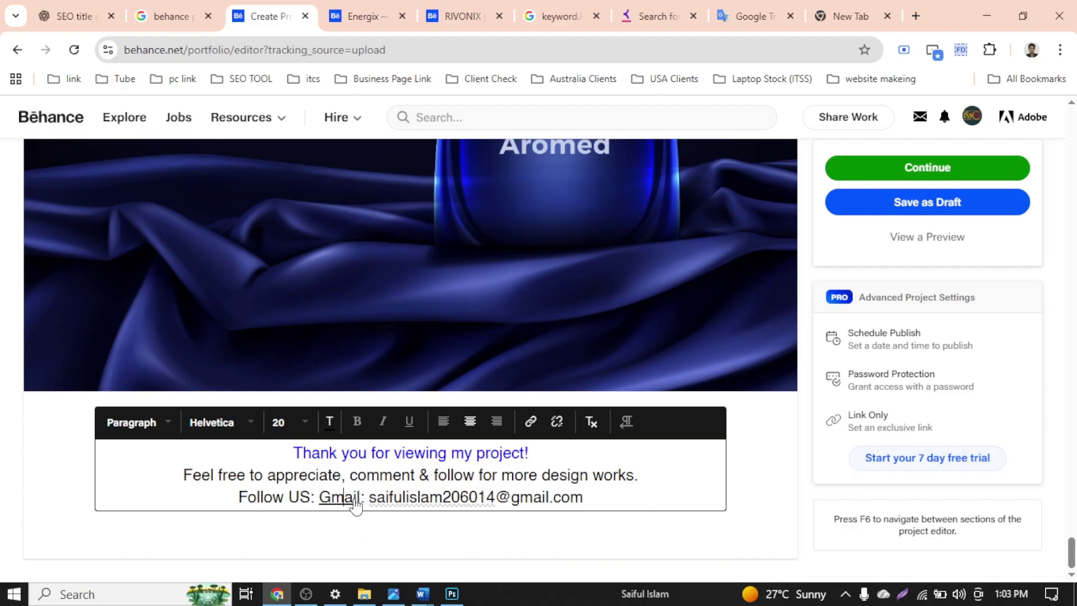
# Set the text colour of "Gmail:" in the closing text to blue (001BFF)
pyautogui.moveTo(315, 497)
pyautogui.mouseDown()
pyautogui.moveTo(348, 497)
pyautogui.moveTo(322, 492)
pyautogui.mouseUp()
pyautogui.click(329, 422)
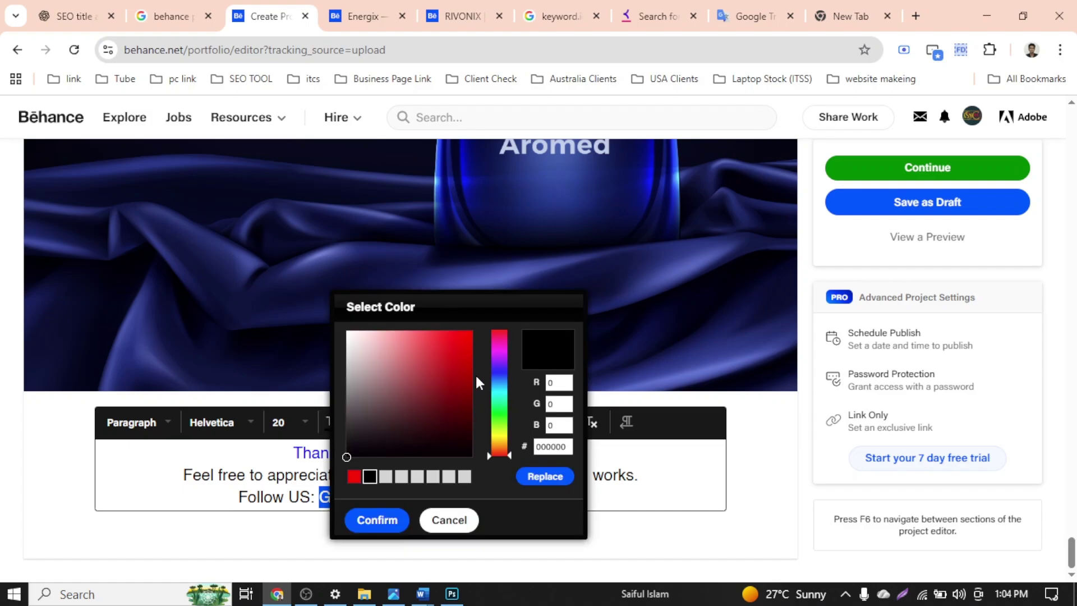
pyautogui.click(469, 372)
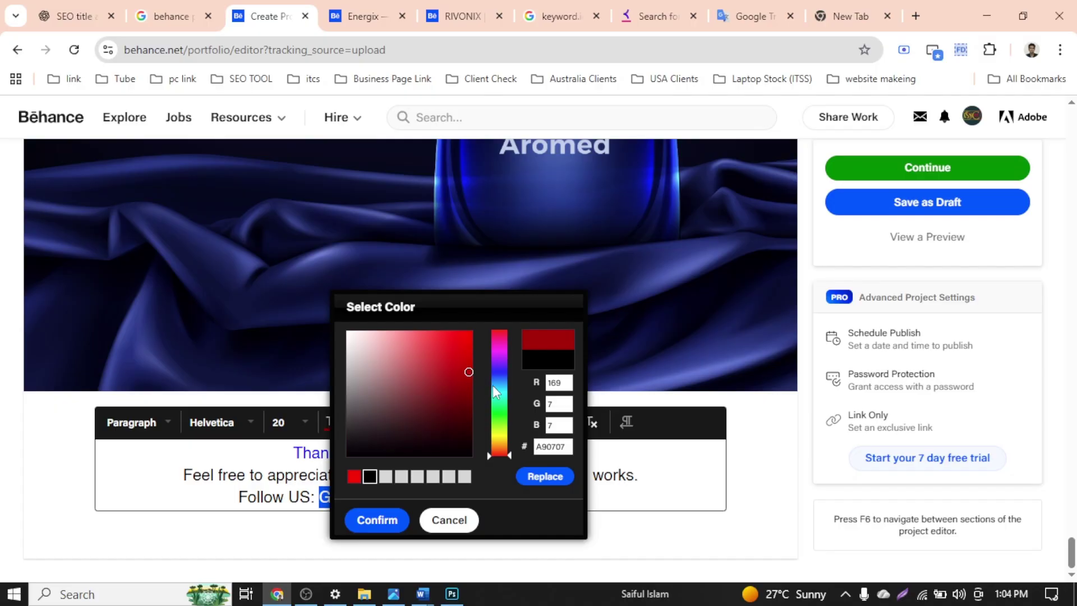
pyautogui.moveTo(493, 385)
pyautogui.mouseDown()
pyautogui.moveTo(501, 369)
pyautogui.moveTo(472, 353)
pyautogui.moveTo(480, 315)
pyautogui.mouseUp()
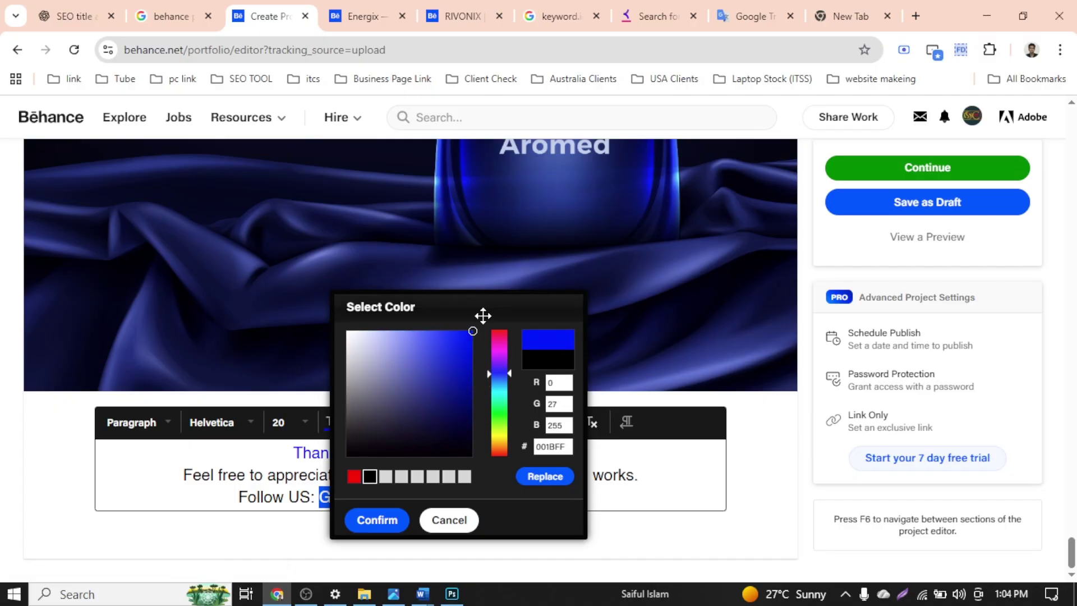
pyautogui.click(391, 521)
pyautogui.click(396, 504)
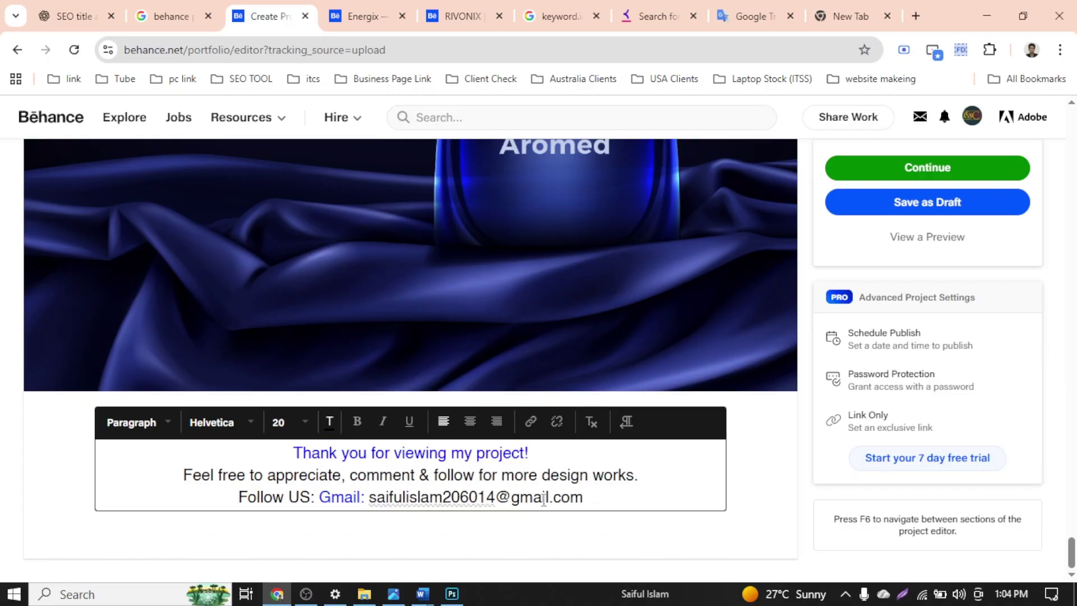
# Set the "Thank you for viewing my project!" line to black (000000)
pyautogui.moveTo(547, 453); pyautogui.dragTo(292, 446)
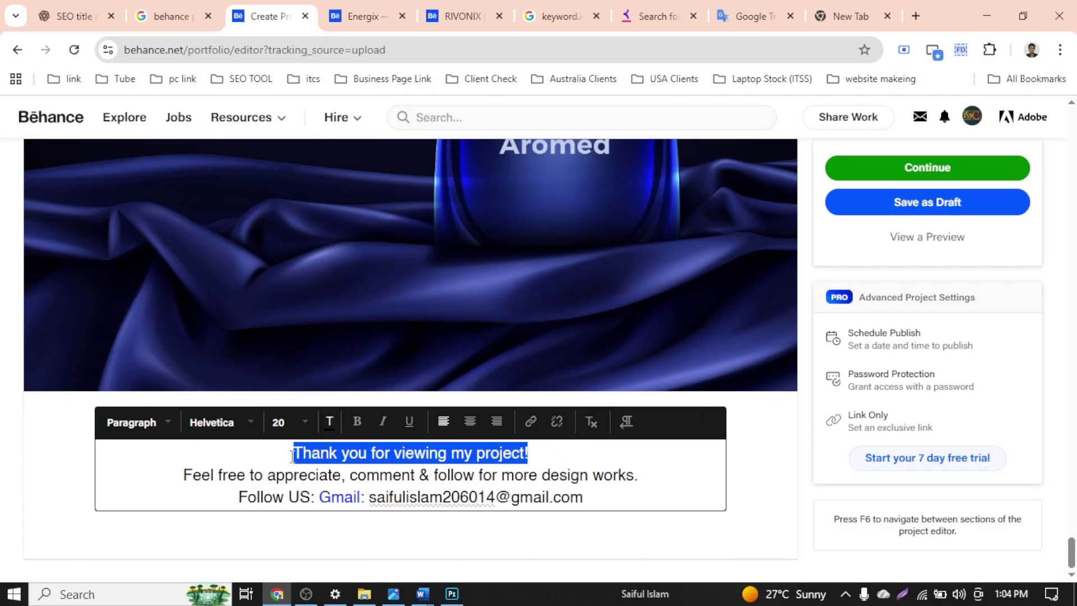
pyautogui.click(330, 424)
pyautogui.click(370, 477)
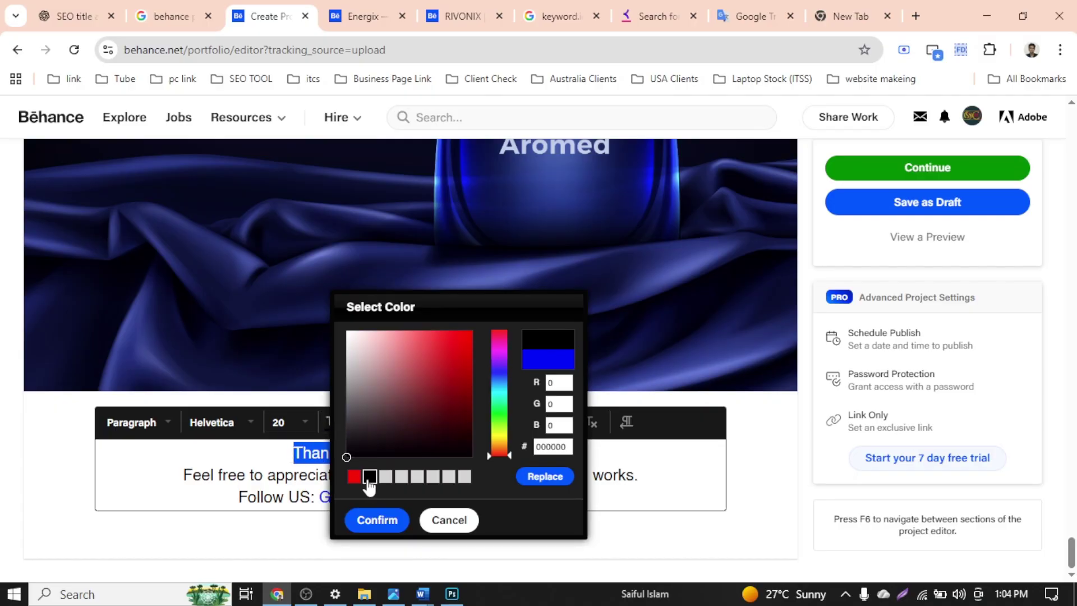
pyautogui.click(370, 522)
pyautogui.click(459, 490)
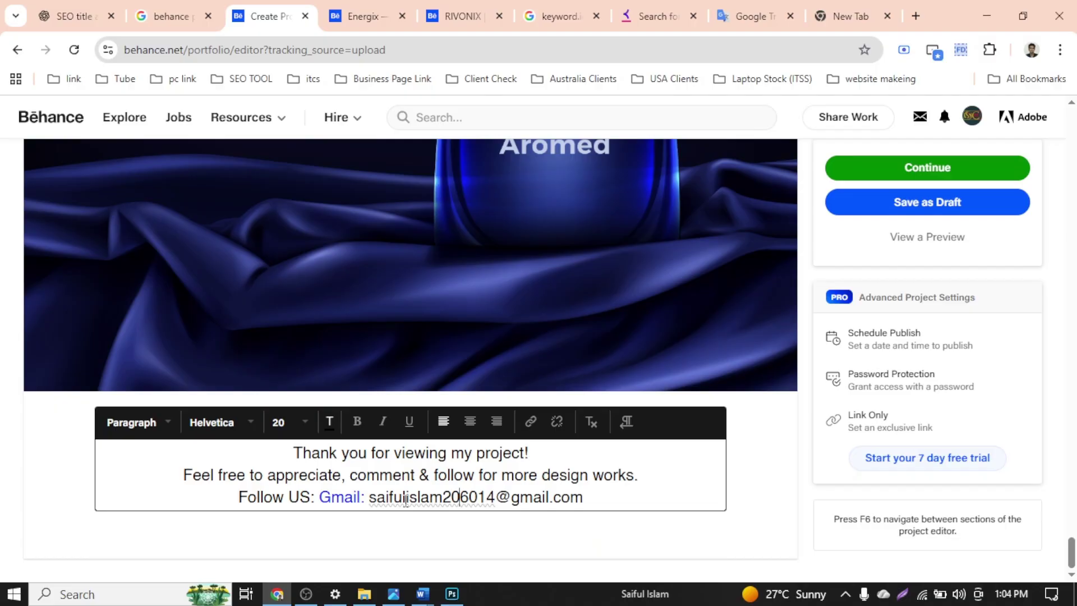
# Replace the colon and e-mail address after "Gmail" with a vertical bar separator and the word "Facebook"
pyautogui.moveTo(363, 494); pyautogui.dragTo(658, 498)
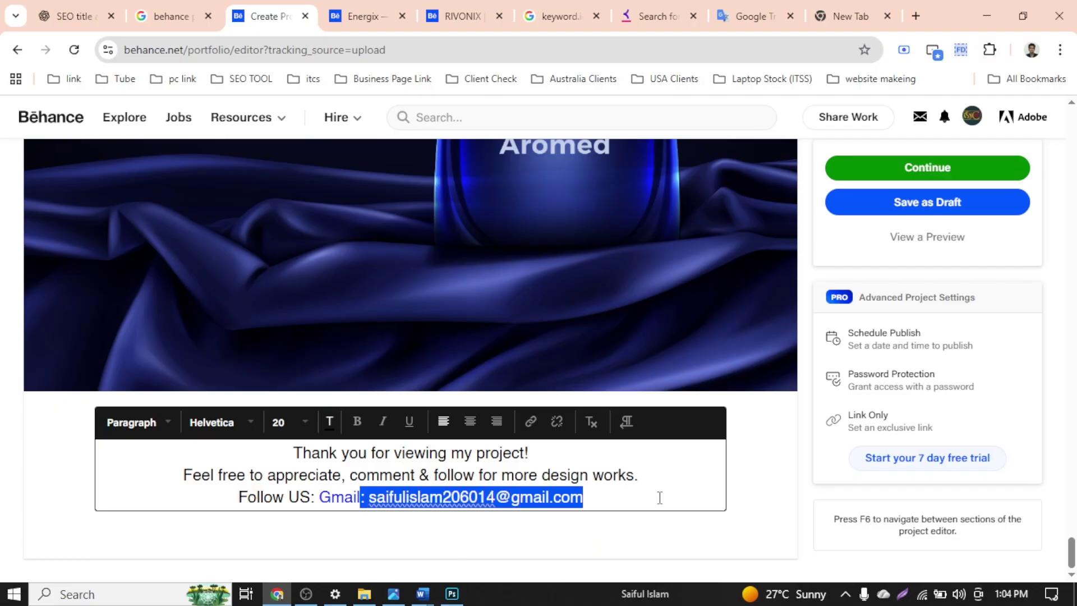
pyautogui.press('BackSpace')
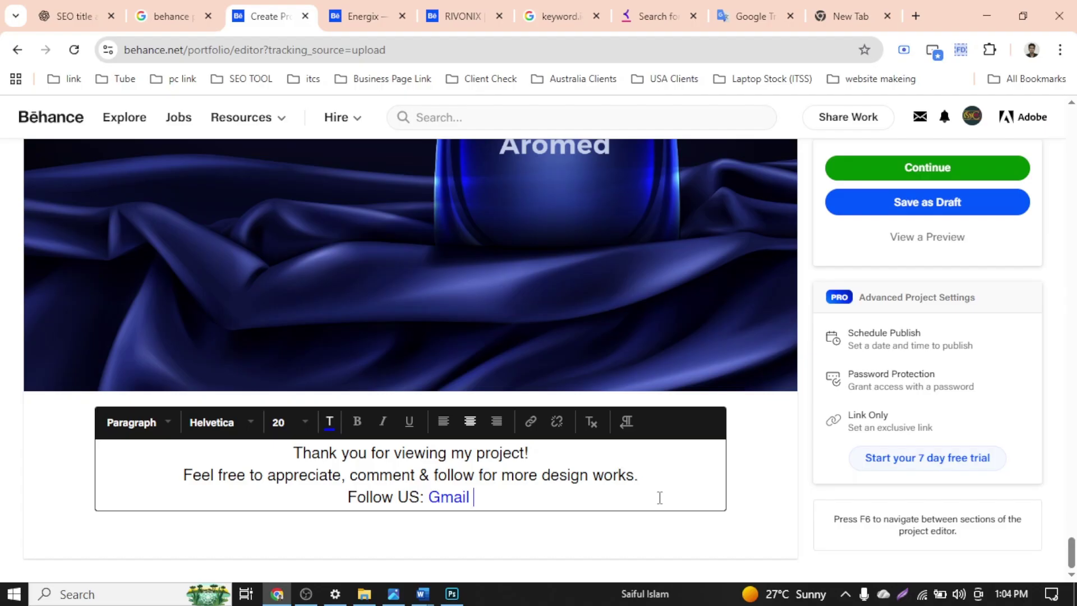
pyautogui.write('|')
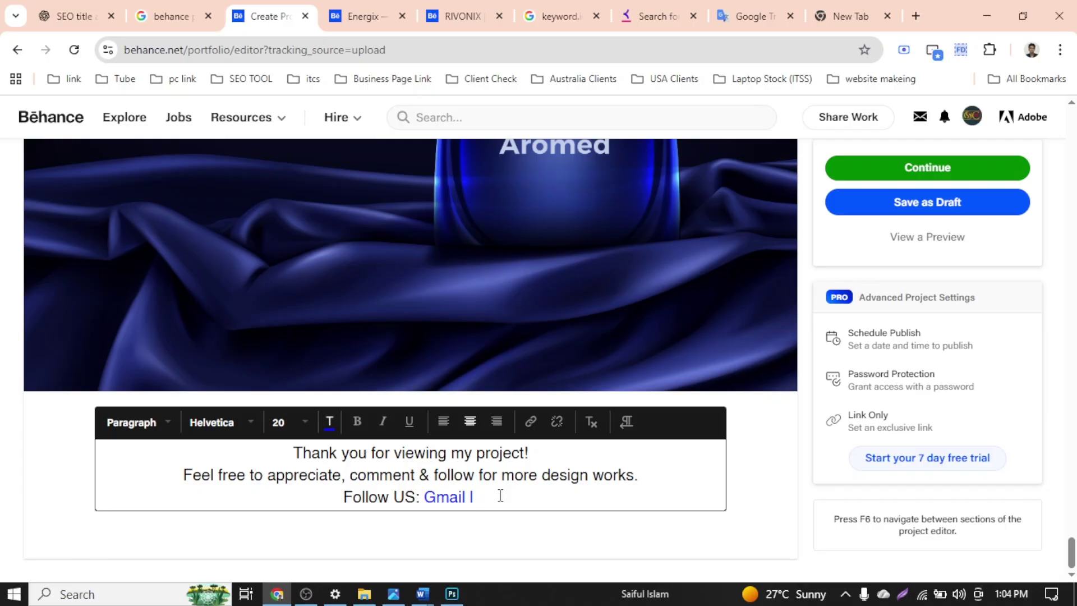
pyautogui.click(306, 594)
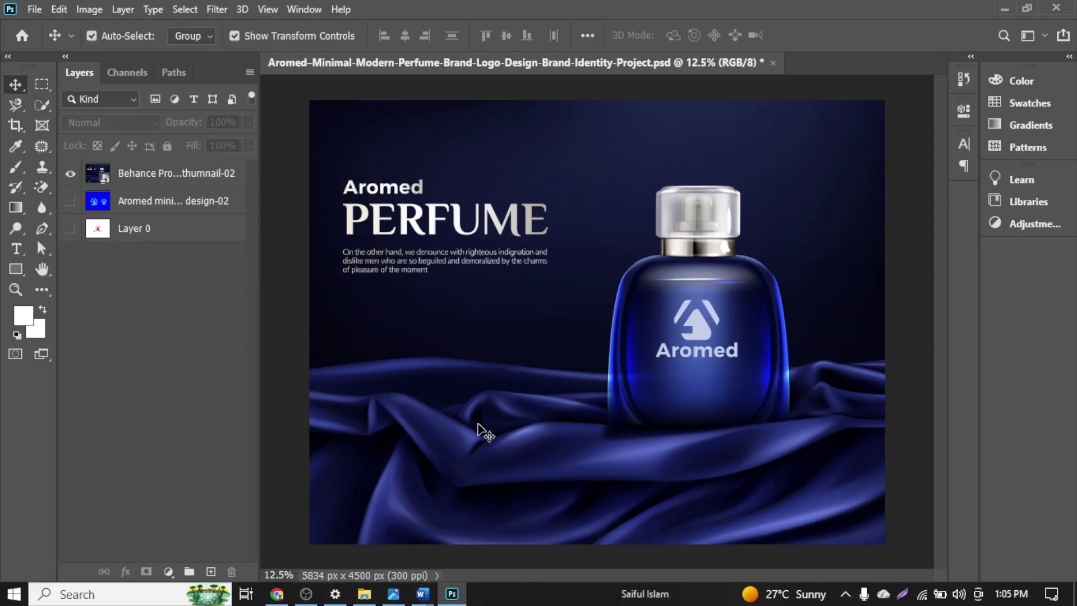
pyautogui.click(277, 593)
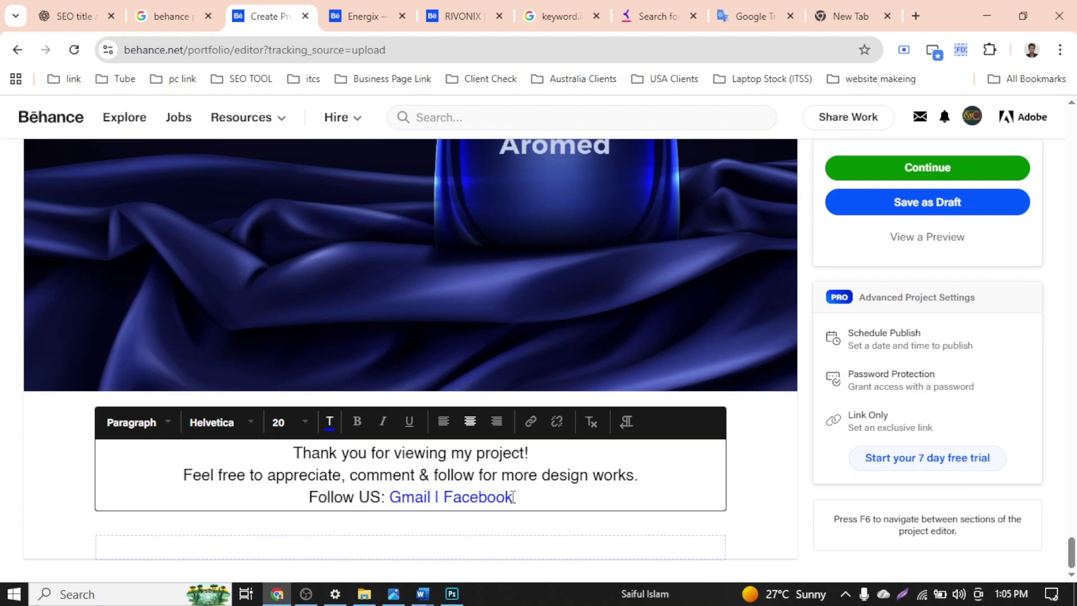
# Start adding a link to the word "Facebook" and open Facebook in the empty browser tab
pyautogui.moveTo(444, 497); pyautogui.dragTo(513, 497)
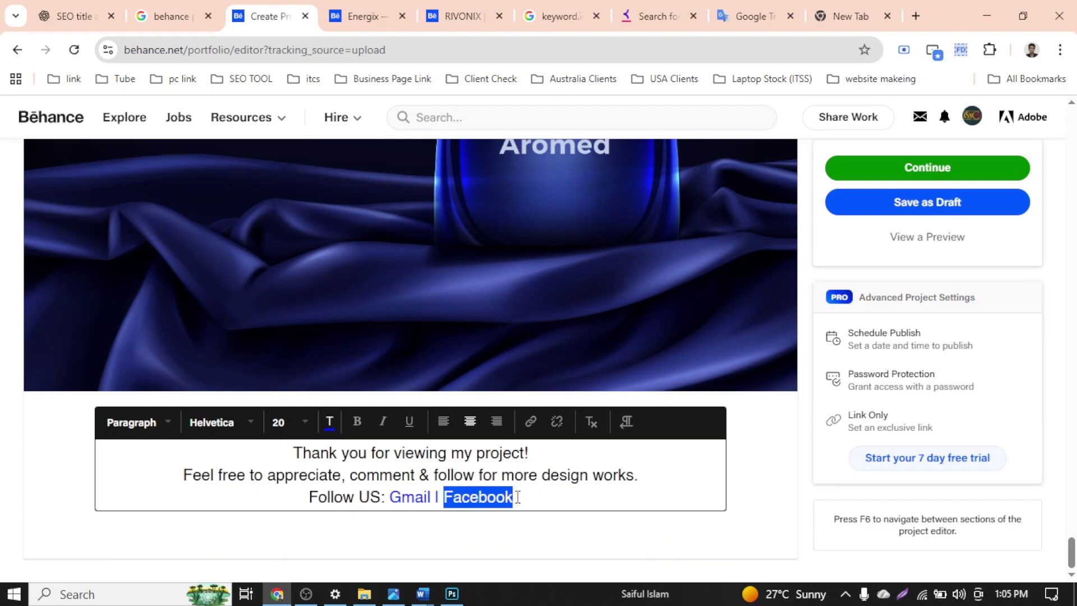
pyautogui.click(531, 421)
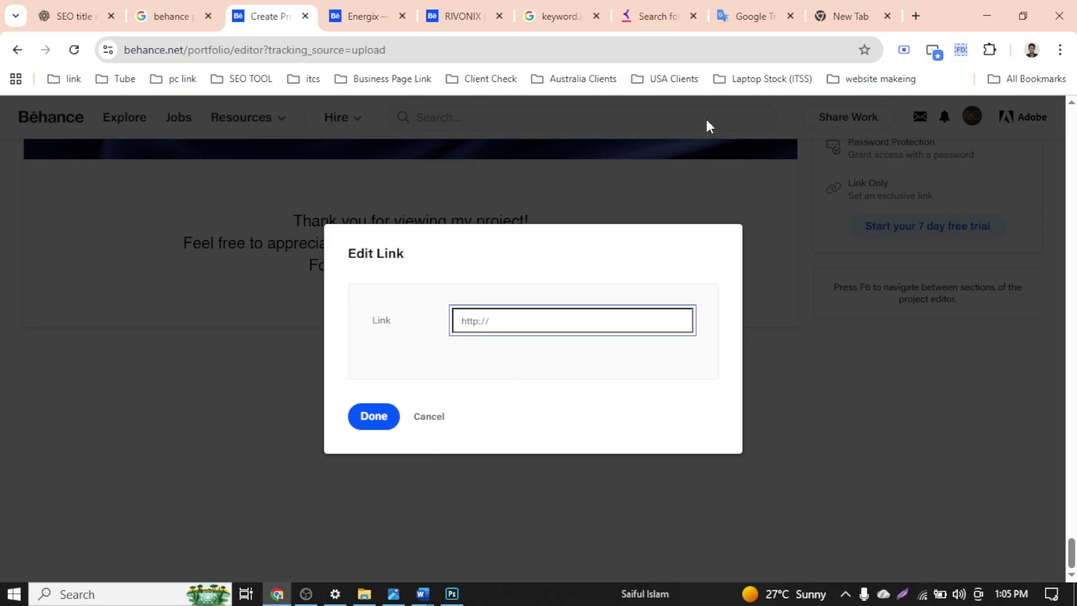
pyautogui.click(847, 16)
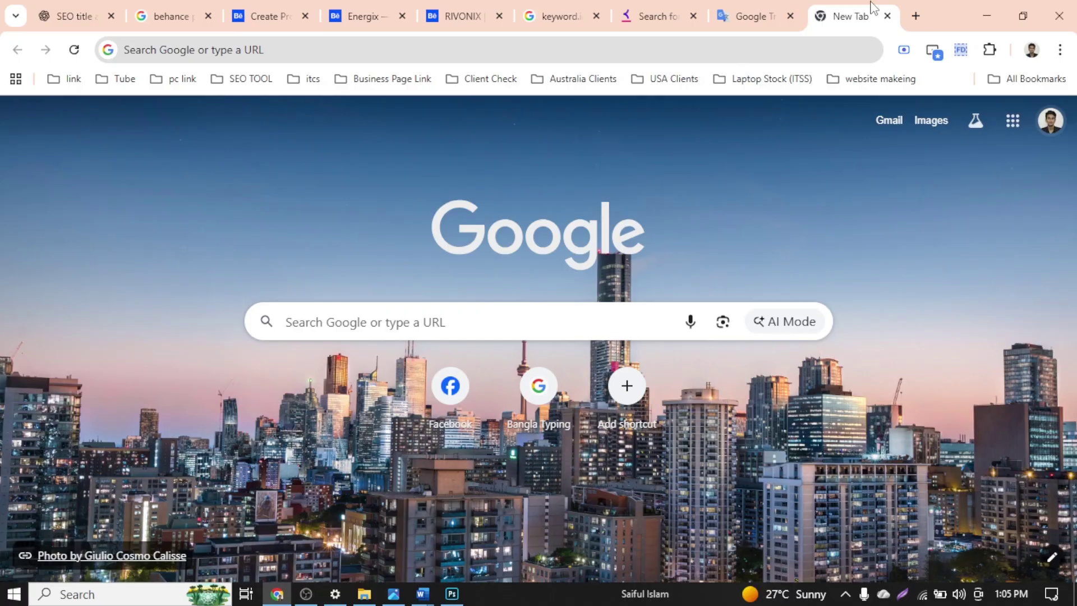
pyautogui.click(540, 60)
pyautogui.write('f')
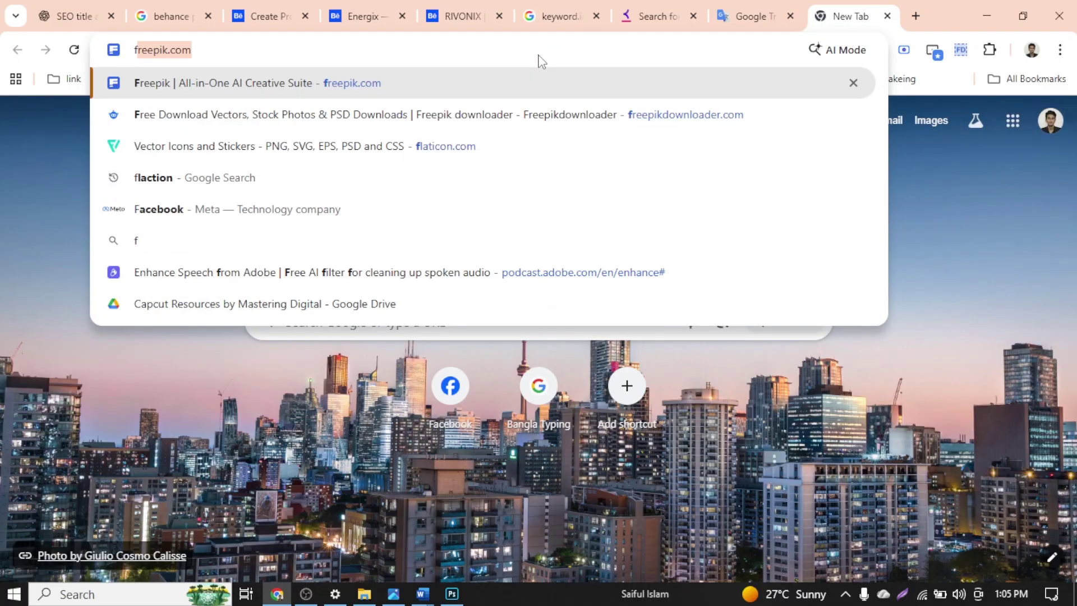
pyautogui.write('a')
pyautogui.press('Return')
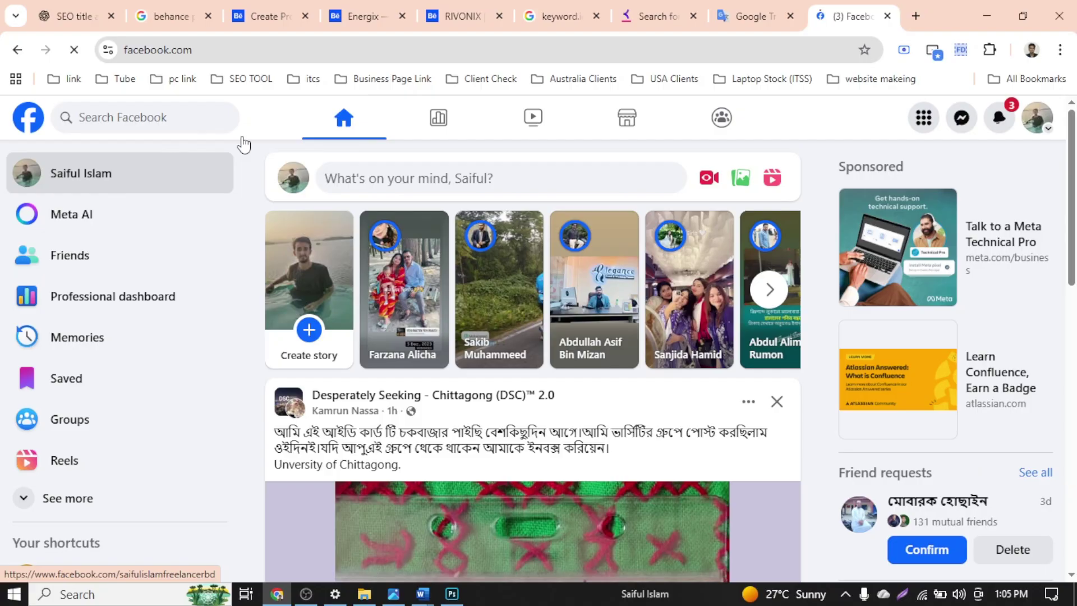
# Open the signed-in account's own Facebook profile and copy its web address
pyautogui.click(287, 194)
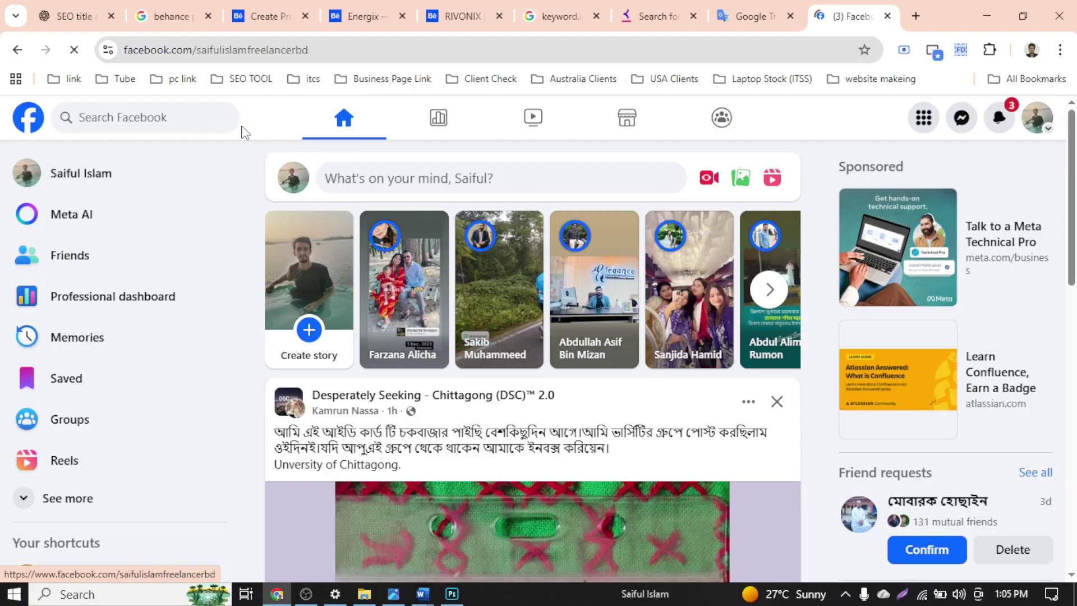
pyautogui.click(344, 56)
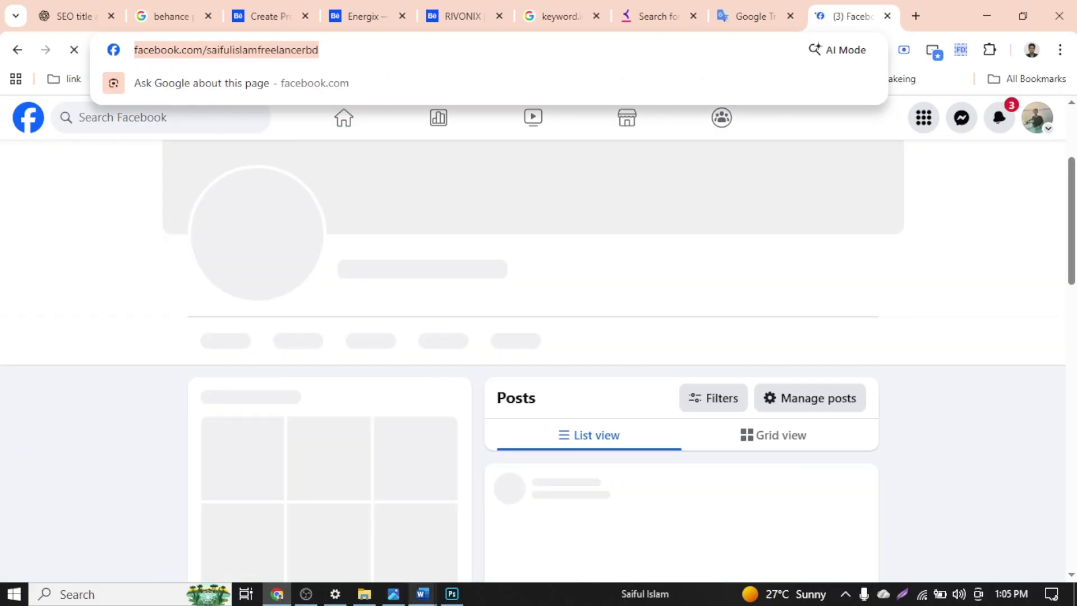
pyautogui.click(462, 595)
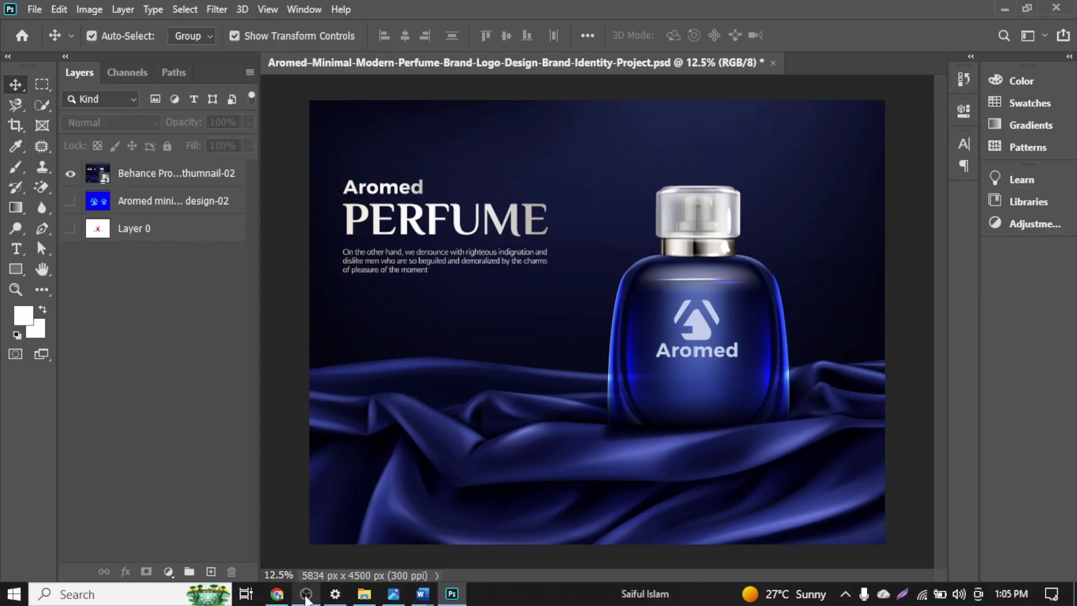
pyautogui.click(277, 595)
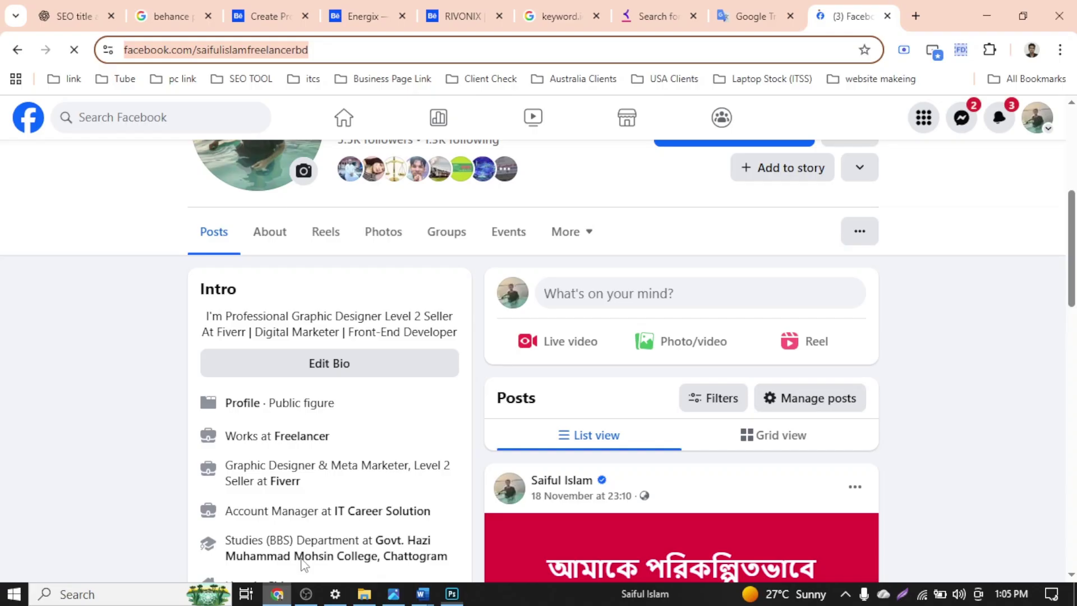
# Return to the project editor and apply the copied profile address as the link for "Facebook"
pyautogui.click(270, 16)
pyautogui.hotkey('ctrl', 'v')
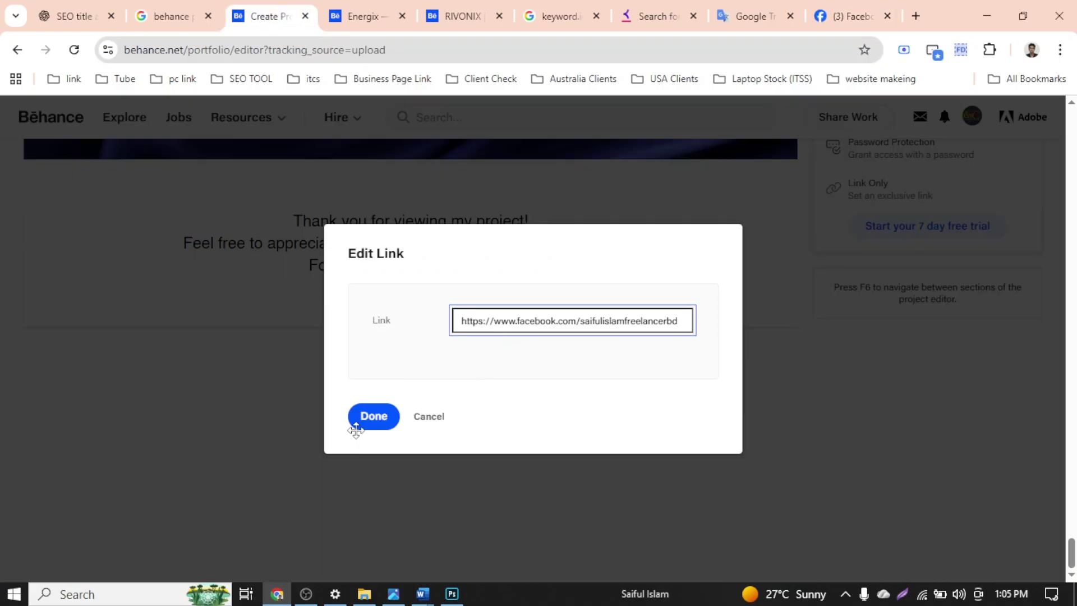
pyautogui.click(367, 418)
pyautogui.click(652, 499)
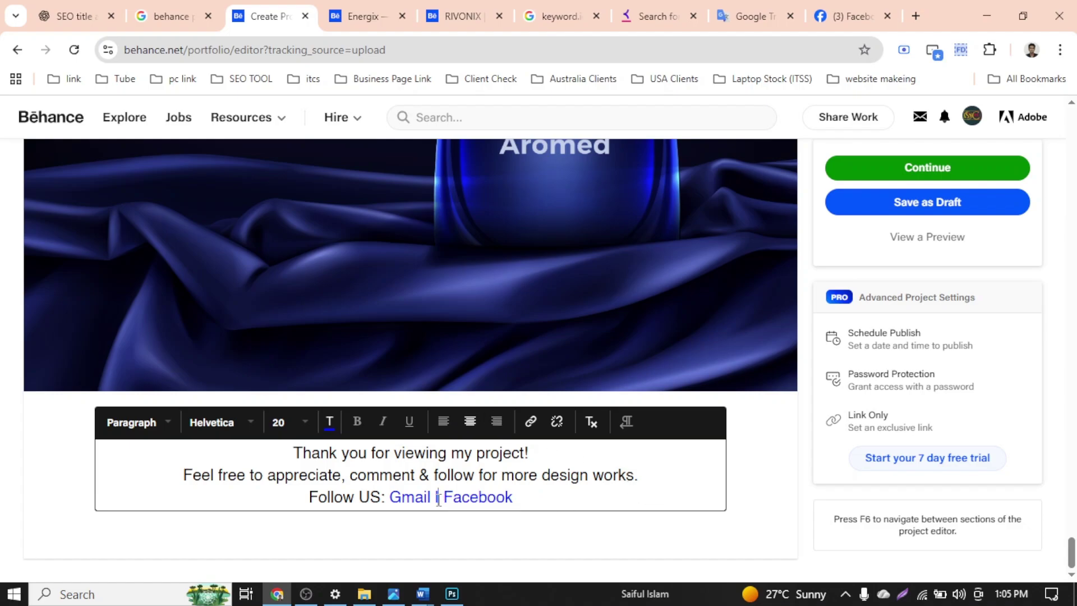
# Set the separator between "Gmail" and "Facebook" to black (000000)
pyautogui.click(331, 428)
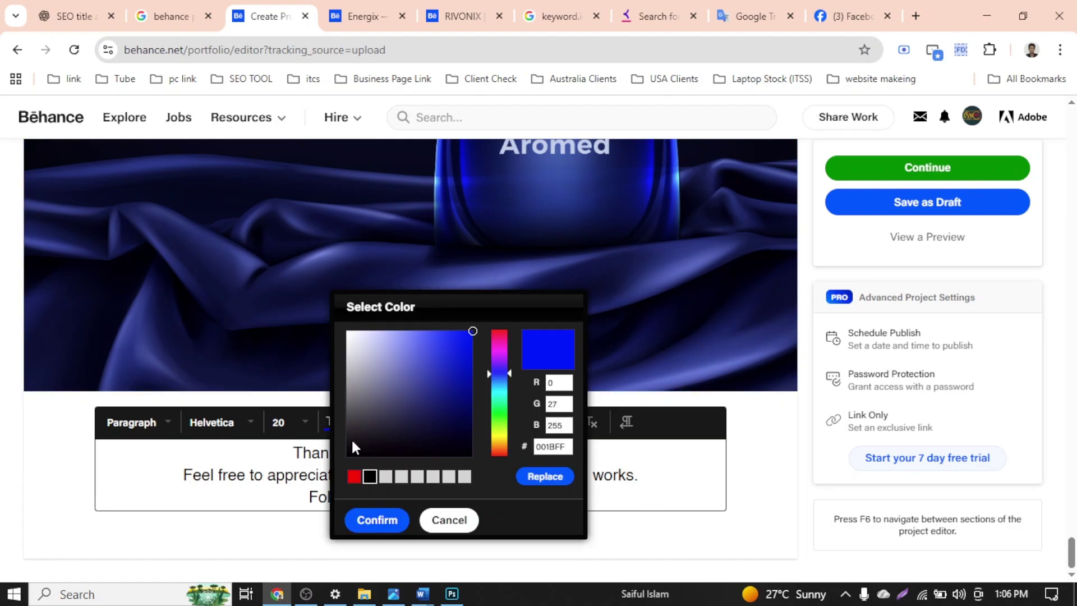
pyautogui.click(370, 476)
pyautogui.click(376, 520)
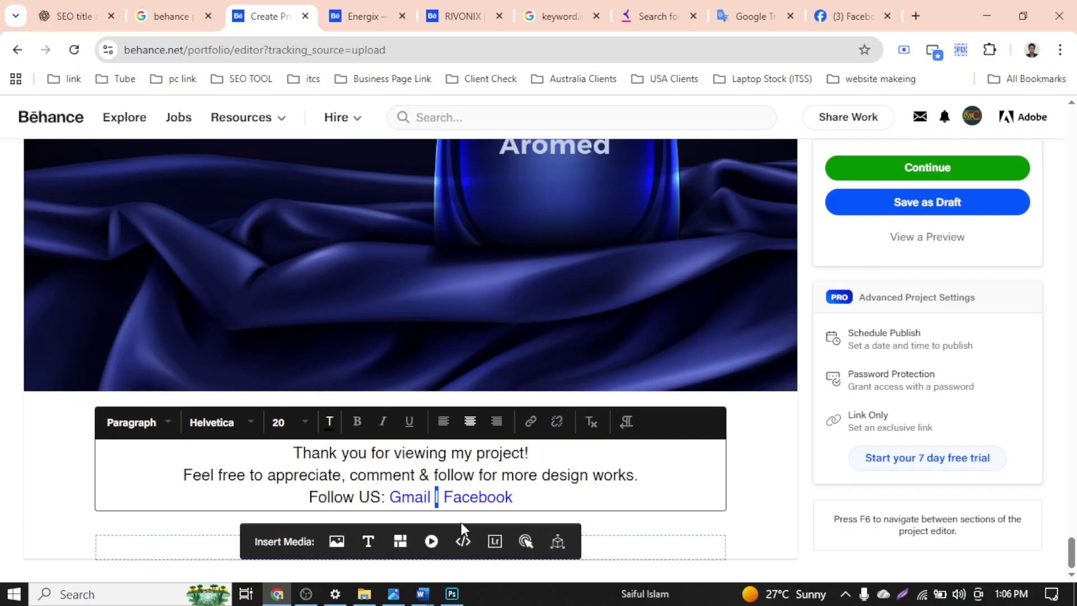
# Check how the Energix and RIVONIX reference projects present their closing contact details, then return to the project editor and finish editing the thank-you text
pyautogui.click(567, 497)
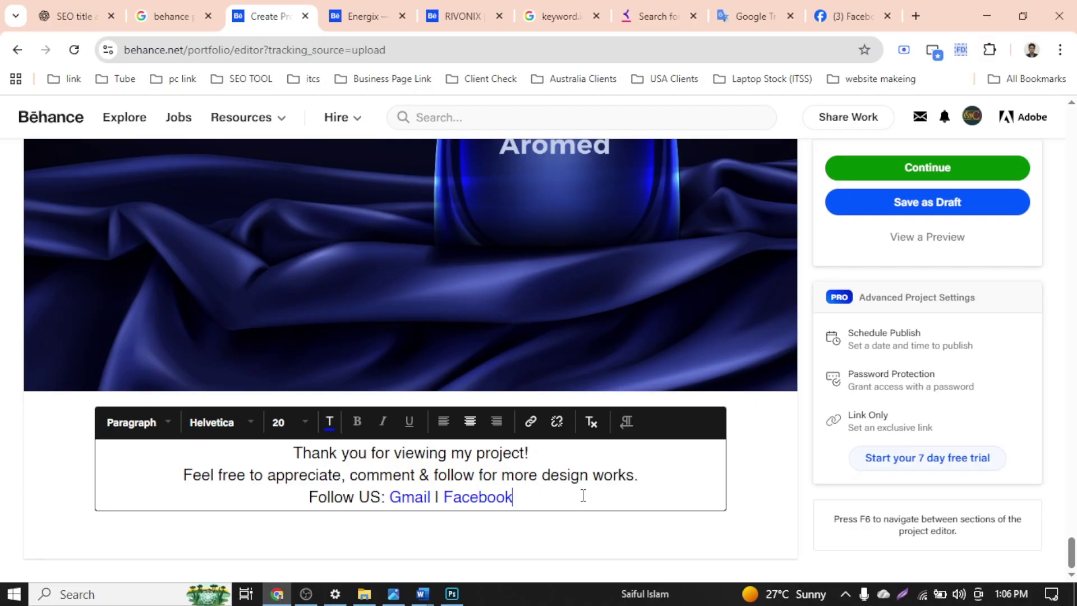
pyautogui.click(364, 16)
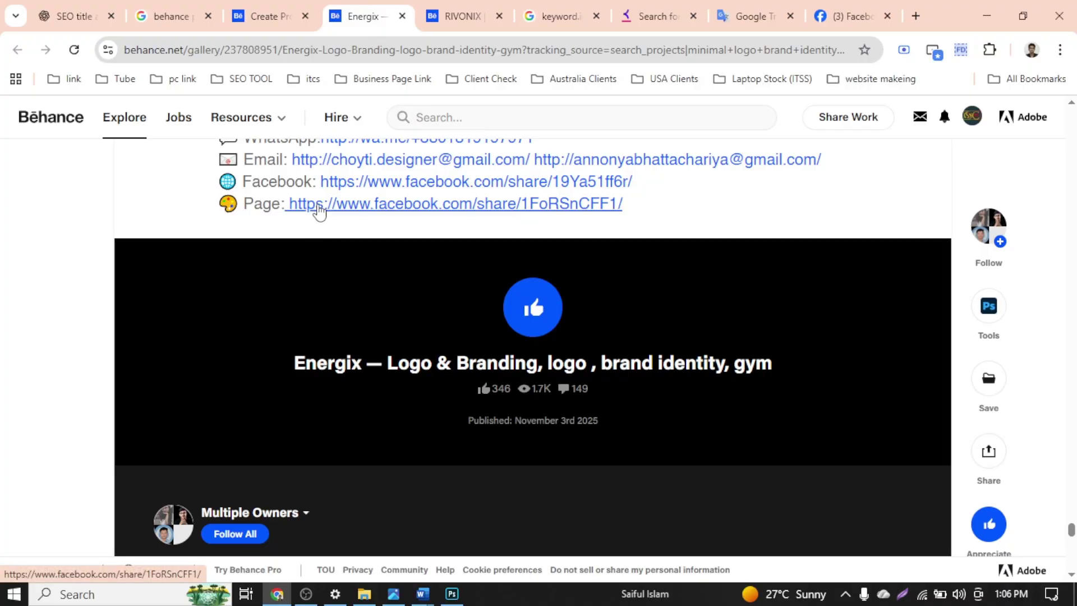
pyautogui.click(252, 4)
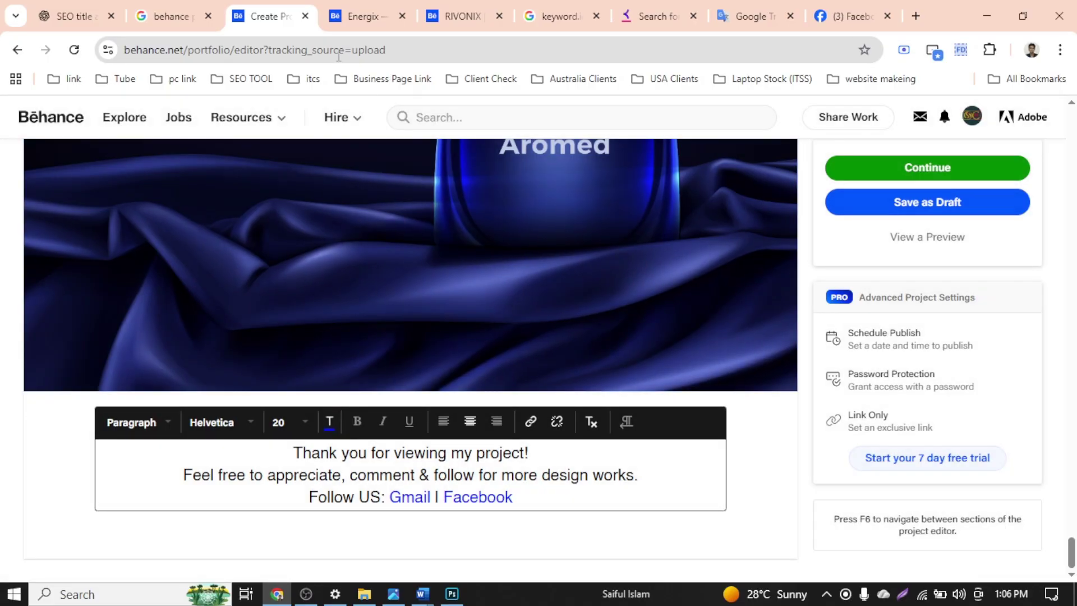
pyautogui.click(360, 9)
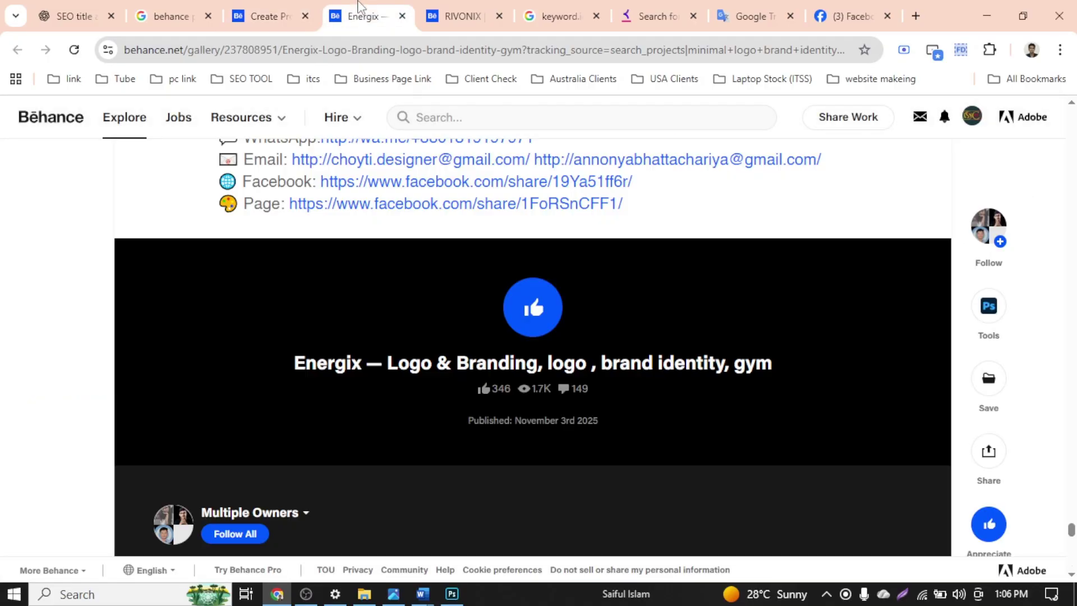
pyautogui.click(453, 9)
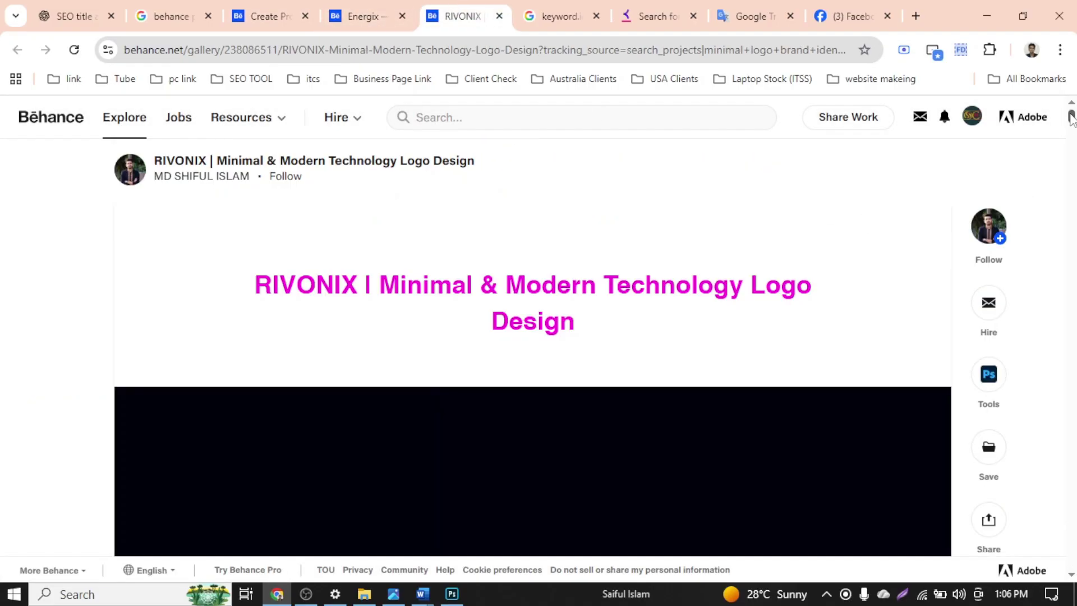
pyautogui.moveTo(1071, 118); pyautogui.dragTo(1071, 477)
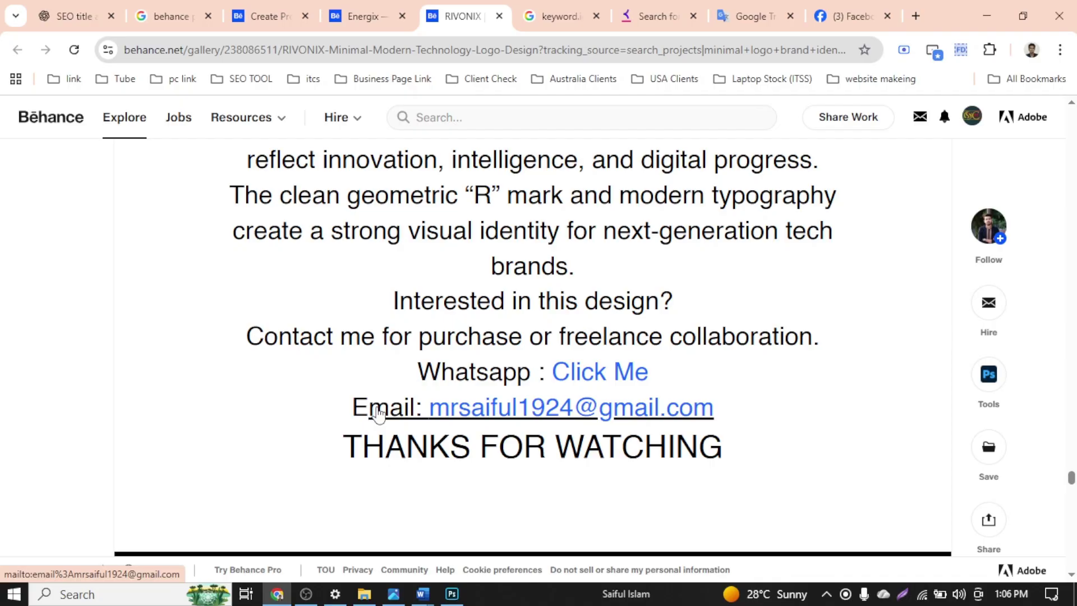
pyautogui.click(249, 11)
pyautogui.click(780, 498)
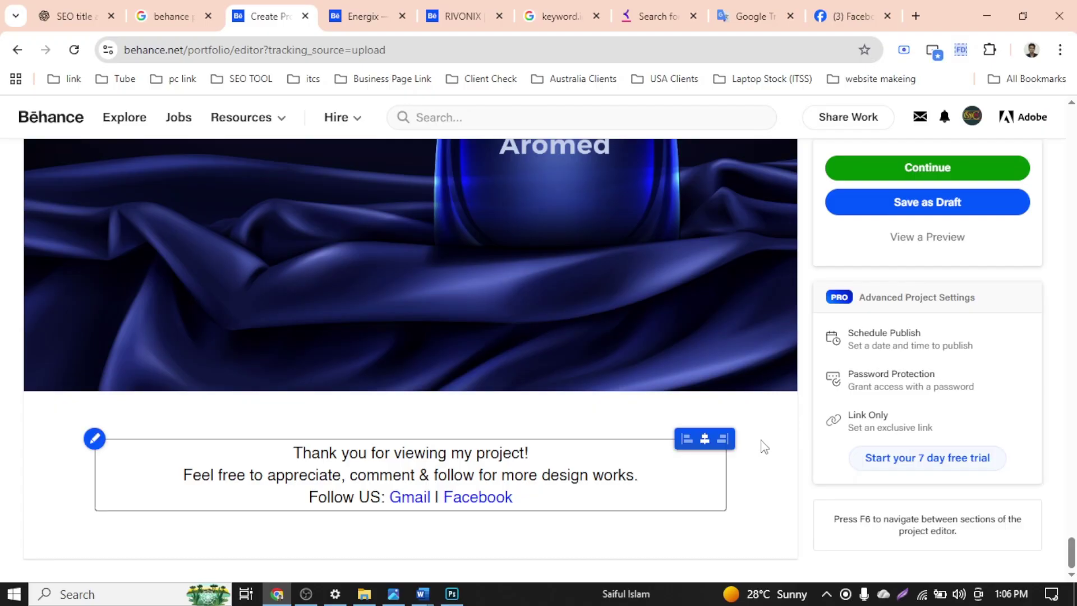
# Try centre alignment on the "In this project, I designed:" heading and checklist, and set them back to left alignment
pyautogui.scroll(10, 782, 371)
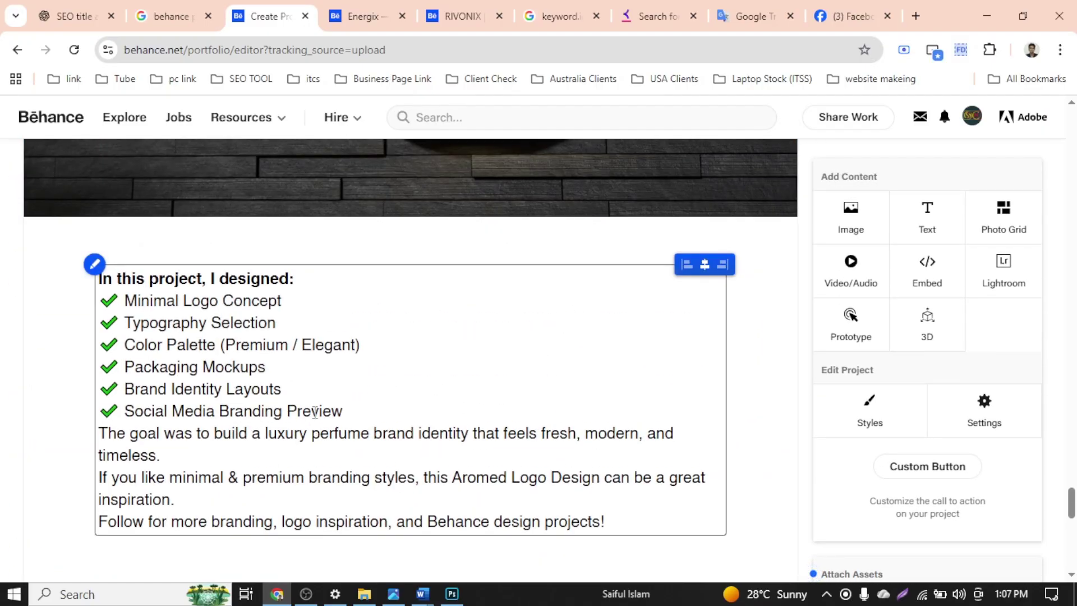
pyautogui.moveTo(375, 422); pyautogui.dragTo(89, 309)
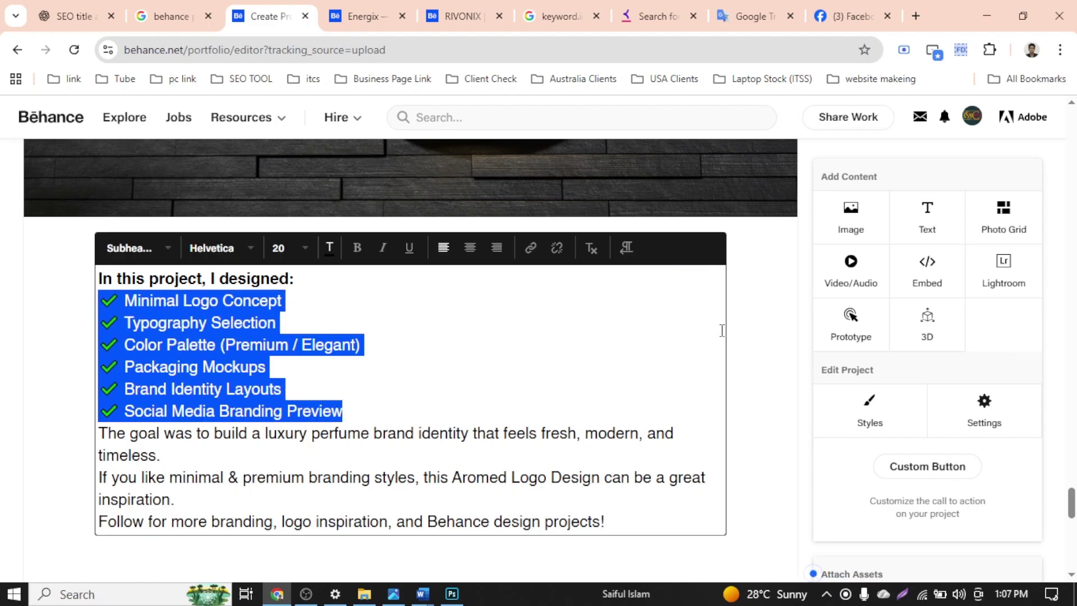
pyautogui.click(762, 332)
pyautogui.scroll(5, 768, 365)
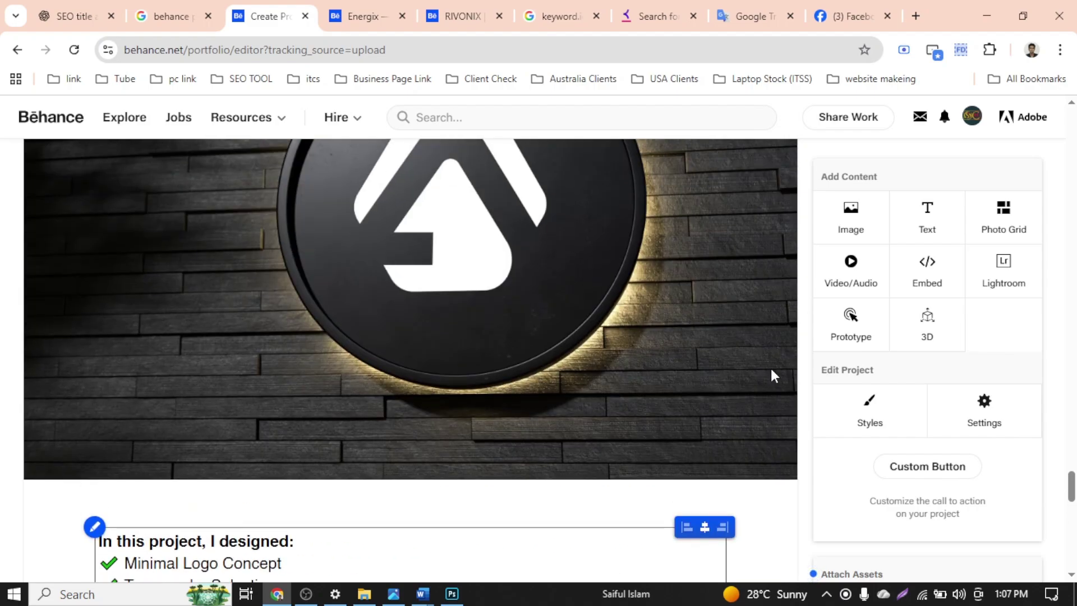
pyautogui.scroll(-5, 769, 375)
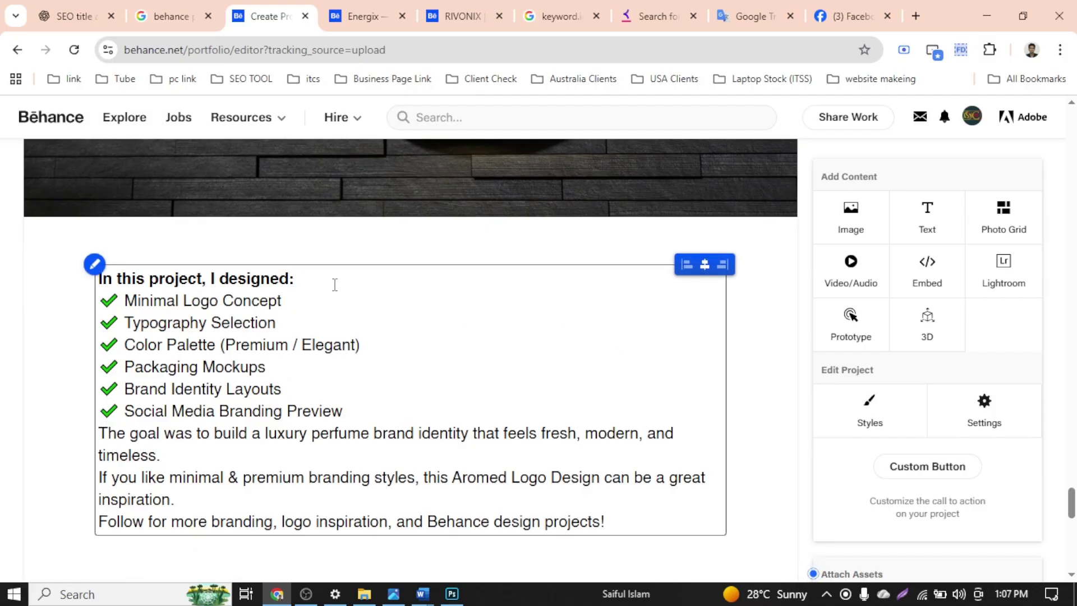
pyautogui.moveTo(294, 279); pyautogui.dragTo(93, 282)
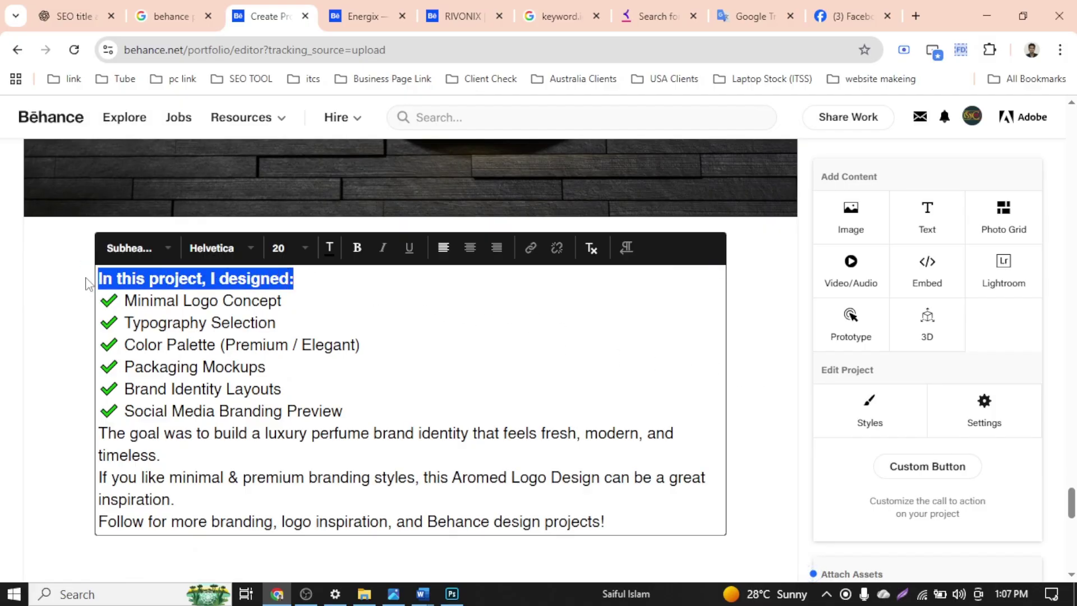
pyautogui.click(475, 251)
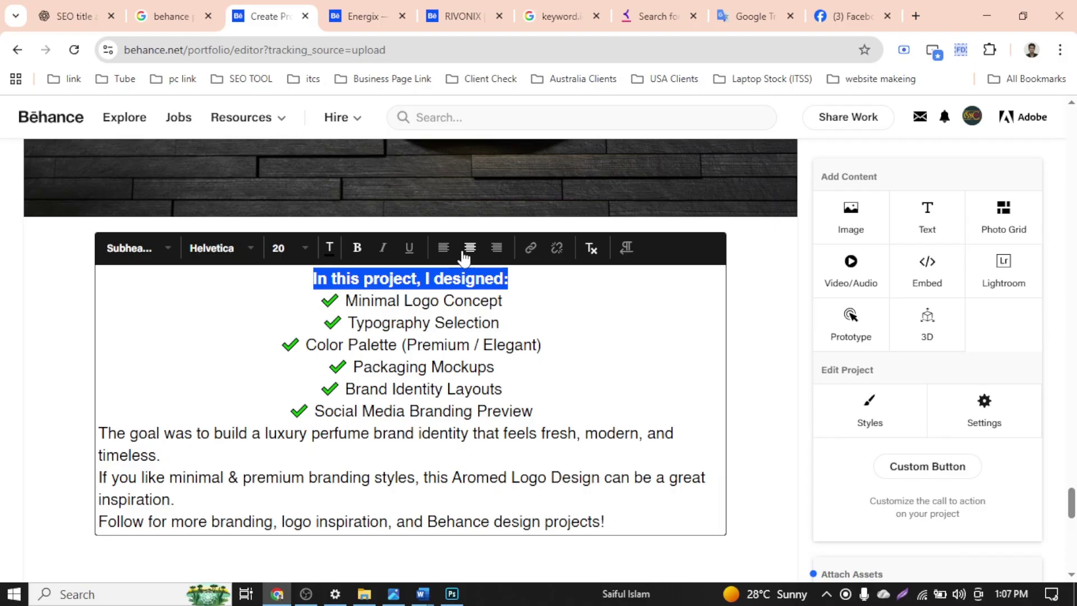
pyautogui.click(443, 250)
pyautogui.click(570, 322)
# Review the project from the sign mockup up to the title section and inspect the project style options without saving changes
pyautogui.scroll(5, 694, 359)
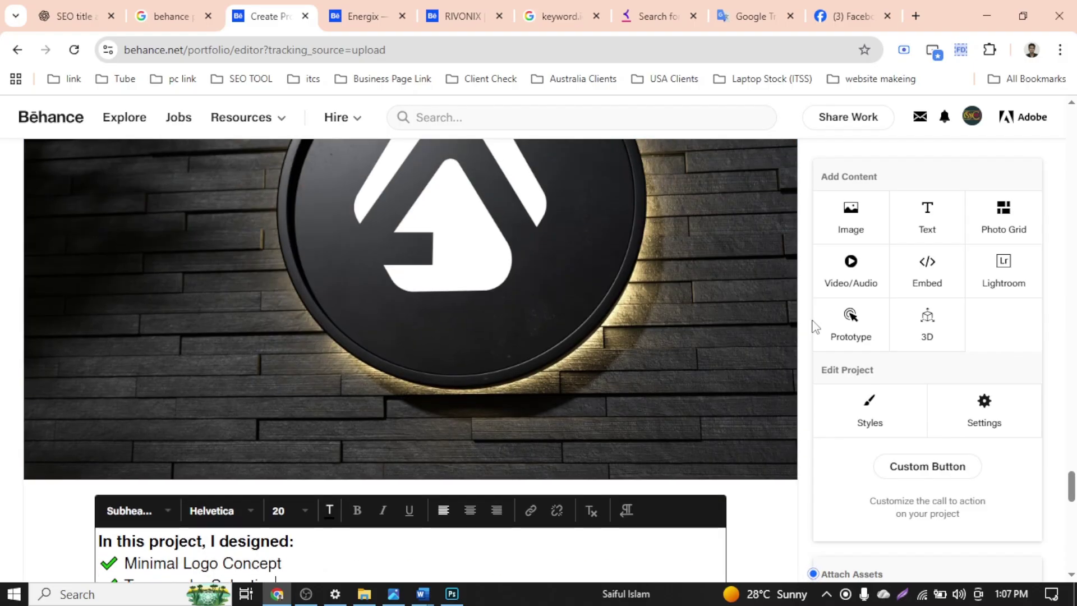
pyautogui.scroll(6, 808, 325)
pyautogui.scroll(15, 712, 343)
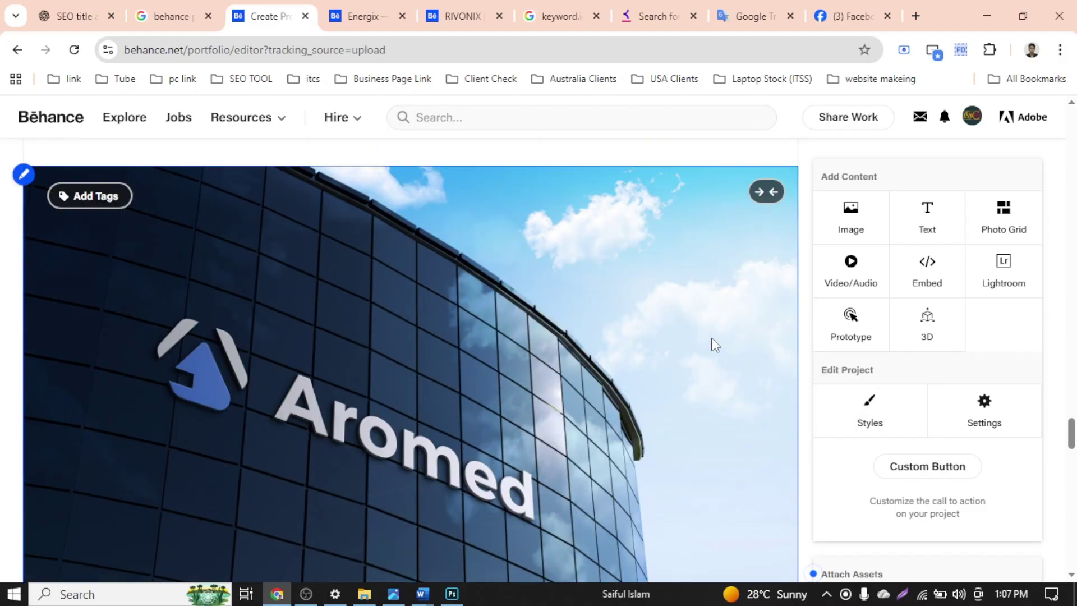
pyautogui.scroll(-10, 712, 339)
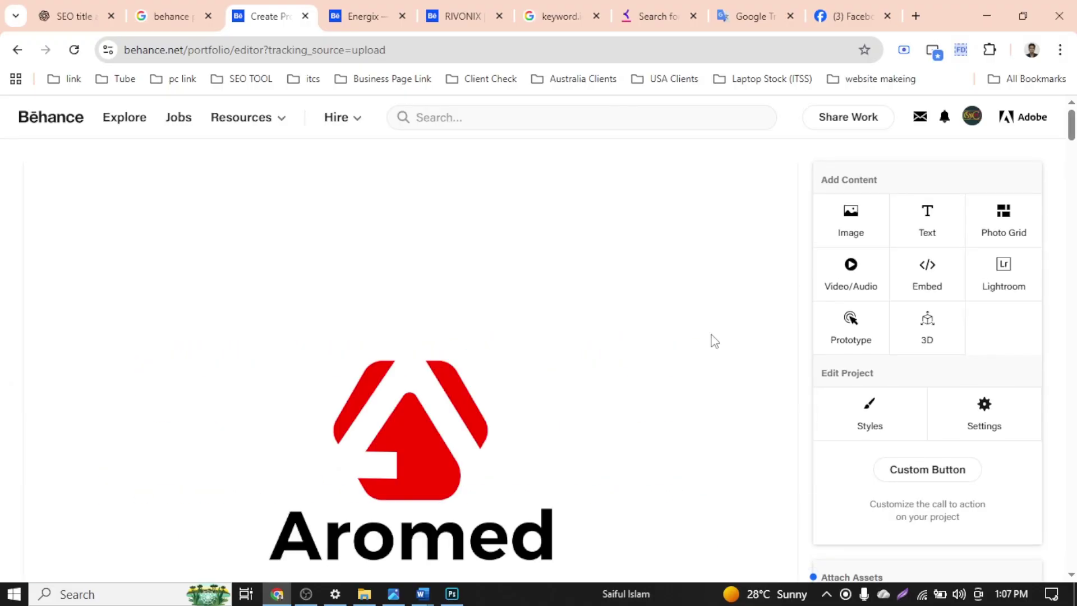
pyautogui.click(876, 425)
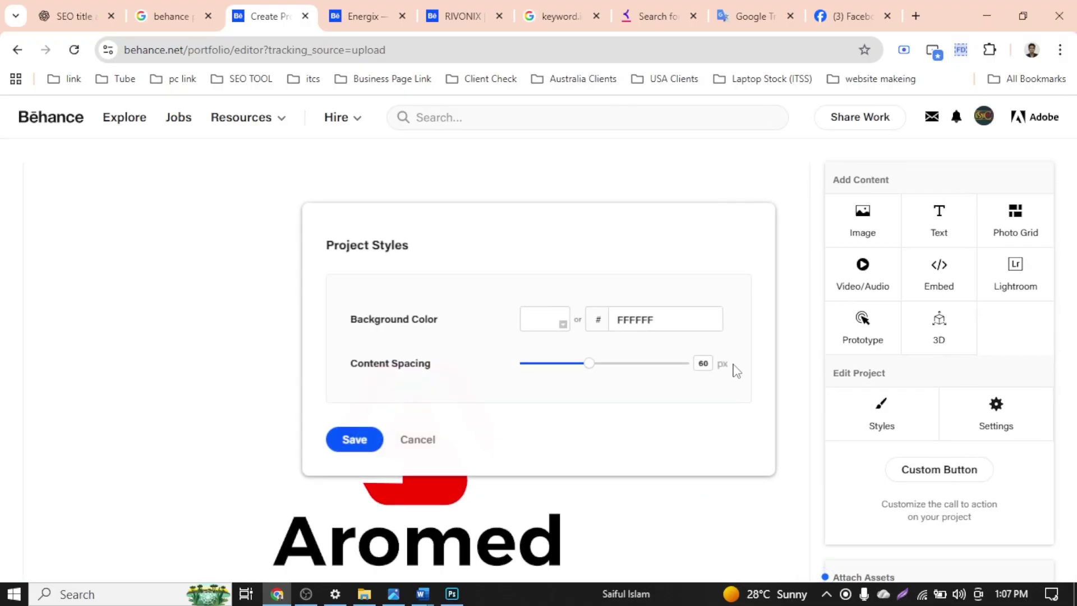
pyautogui.click(415, 440)
pyautogui.scroll(-4, 601, 348)
pyautogui.scroll(-8, 598, 346)
pyautogui.scroll(4, 599, 346)
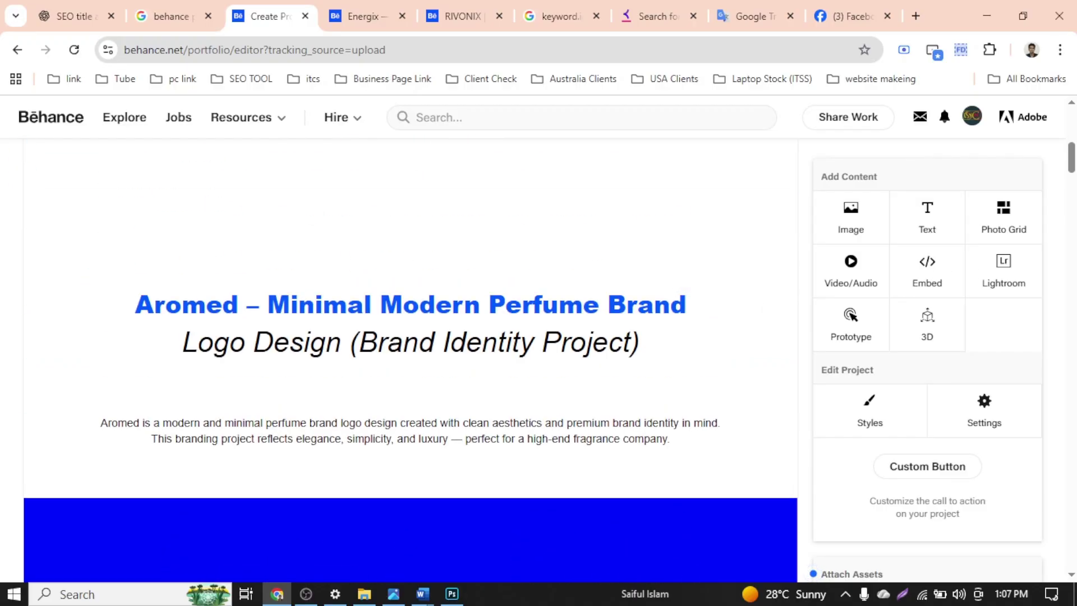
pyautogui.moveTo(1071, 163); pyautogui.dragTo(1070, 159)
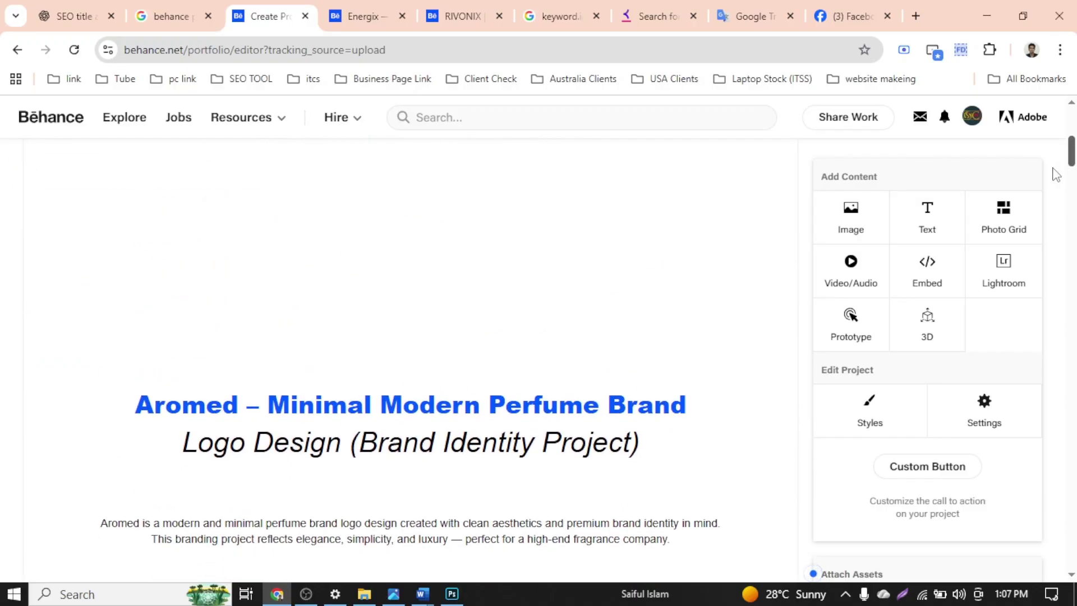
# Set the project's content spacing to 0 px with a white background (FFFFFF) and save the project styles
pyautogui.click(882, 424)
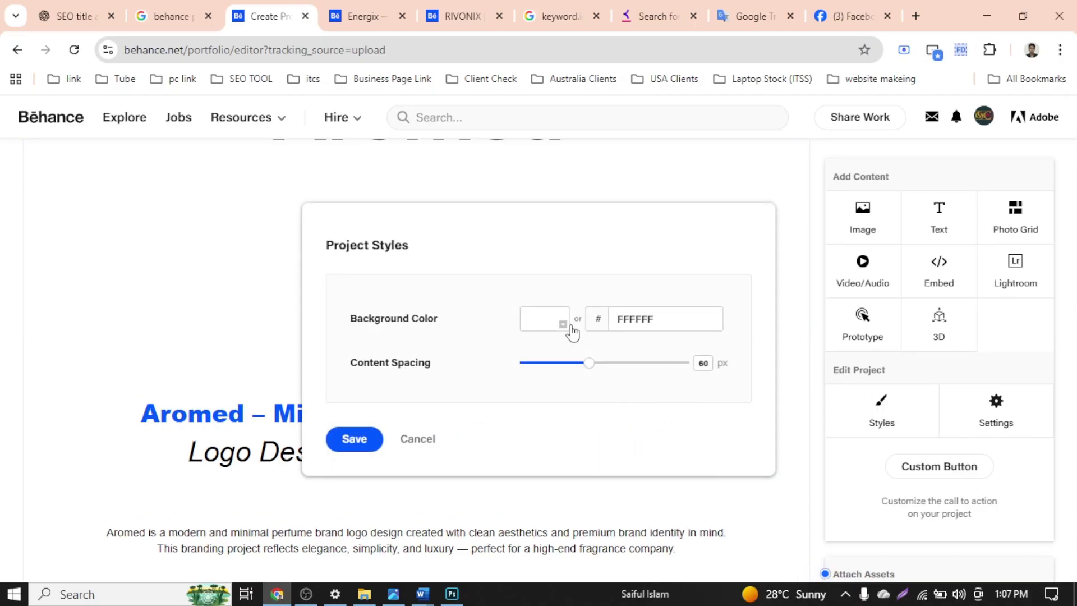
pyautogui.click(561, 331)
pyautogui.moveTo(544, 352); pyautogui.dragTo(496, 324)
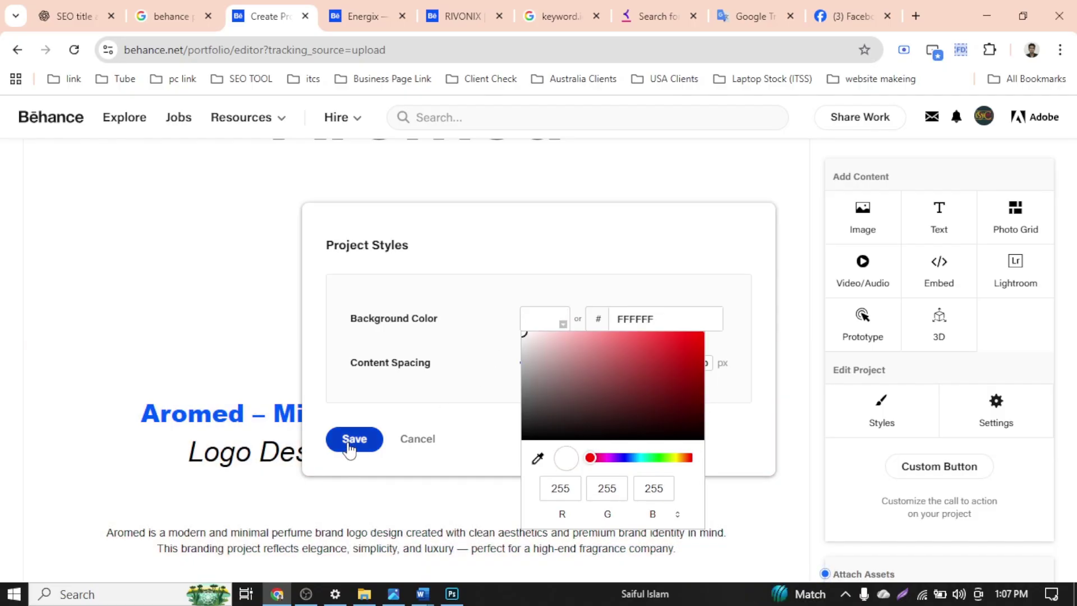
pyautogui.click(570, 269)
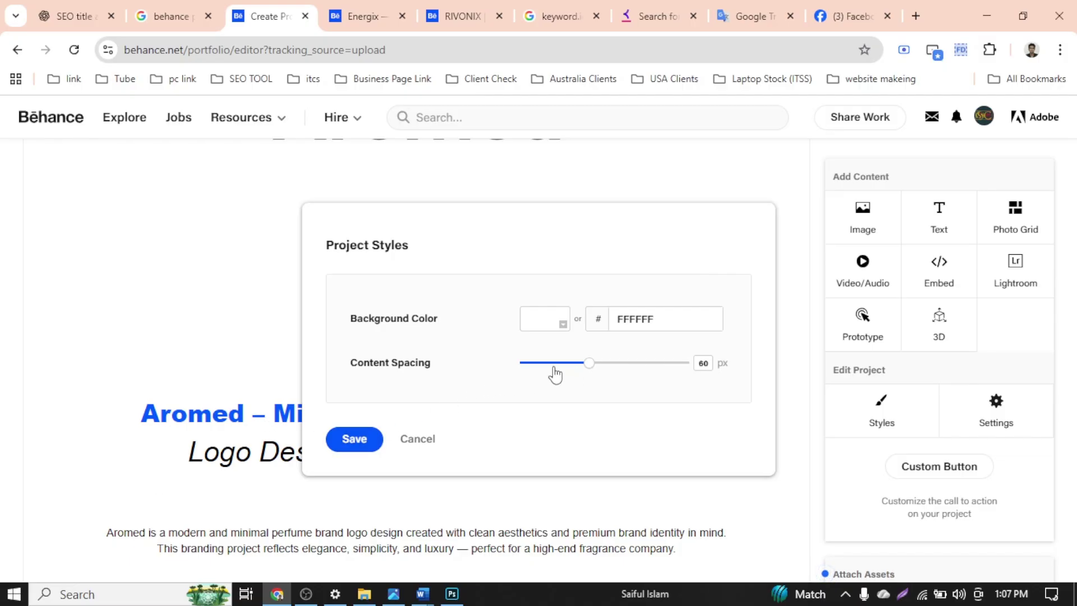
pyautogui.moveTo(554, 368); pyautogui.dragTo(515, 370)
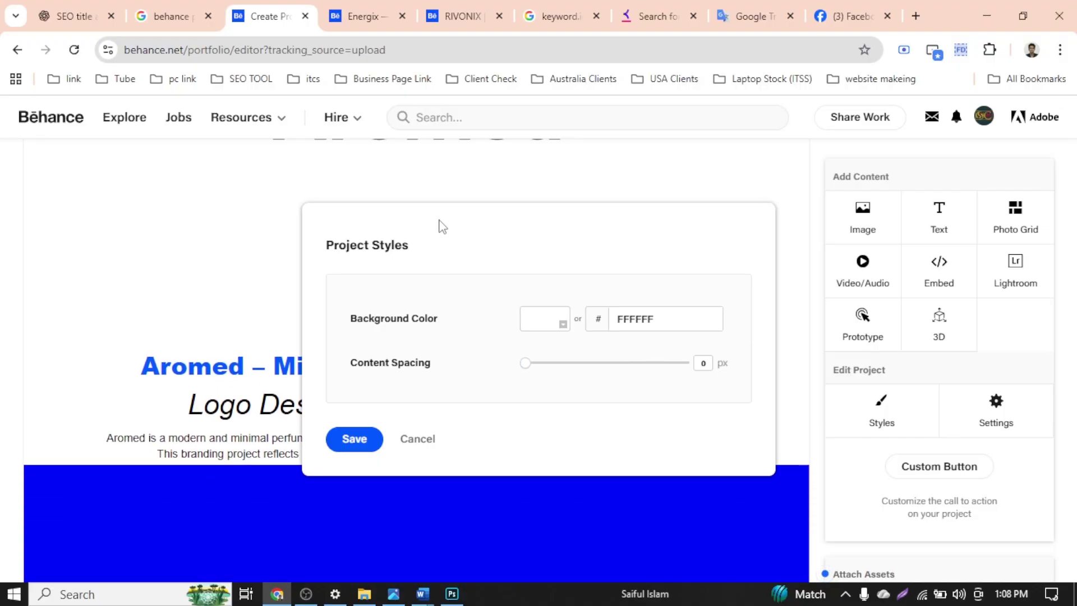
pyautogui.click(353, 439)
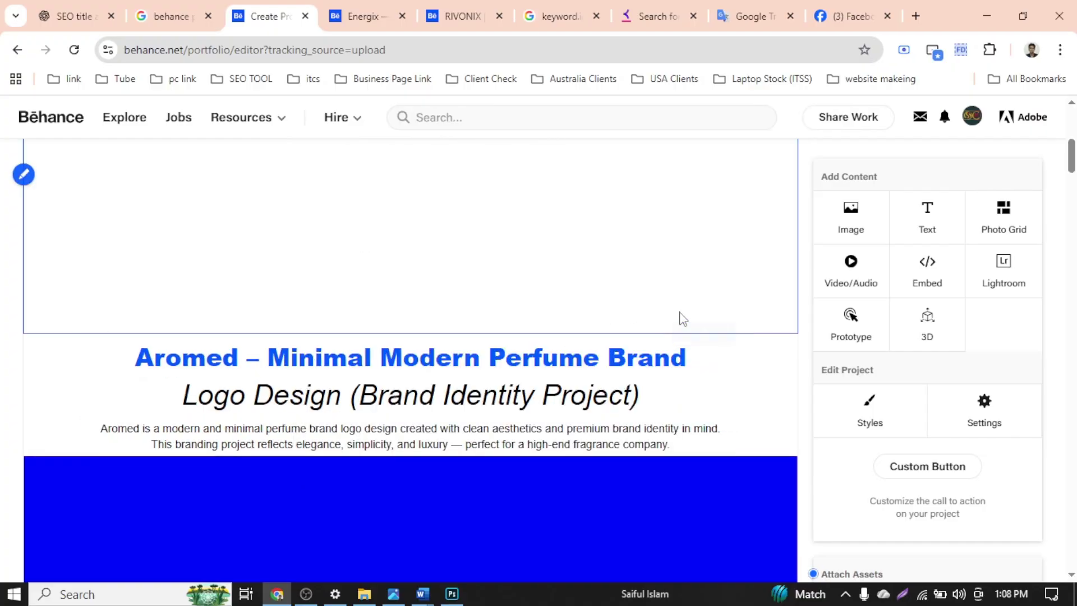
# Try a grey project background (766F6F), restore it to white (FFFFFF) and save the project styles
pyautogui.scroll(-10, 636, 343)
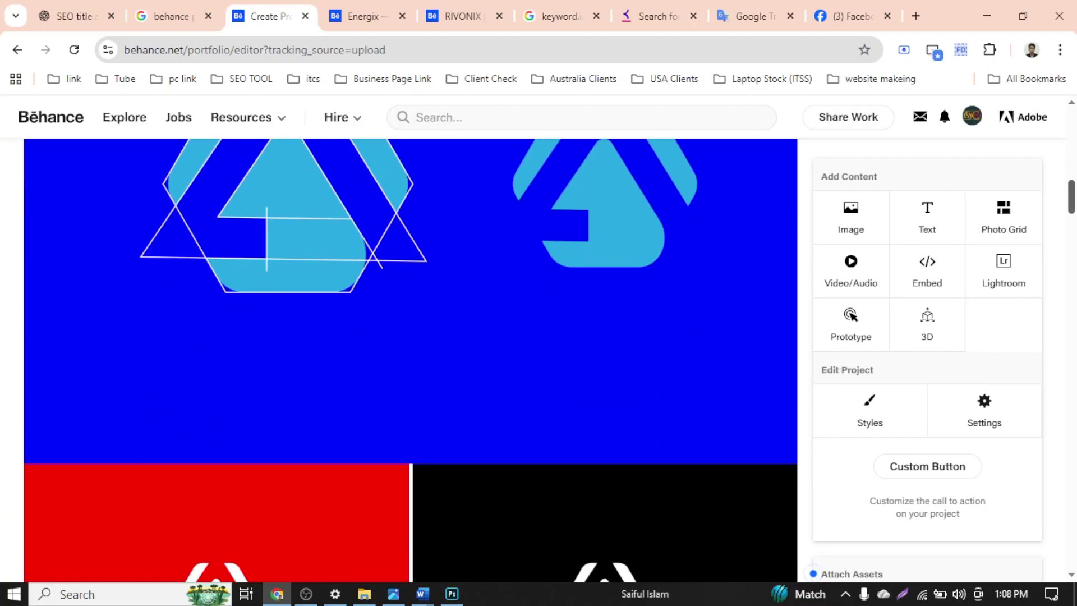
pyautogui.click(873, 410)
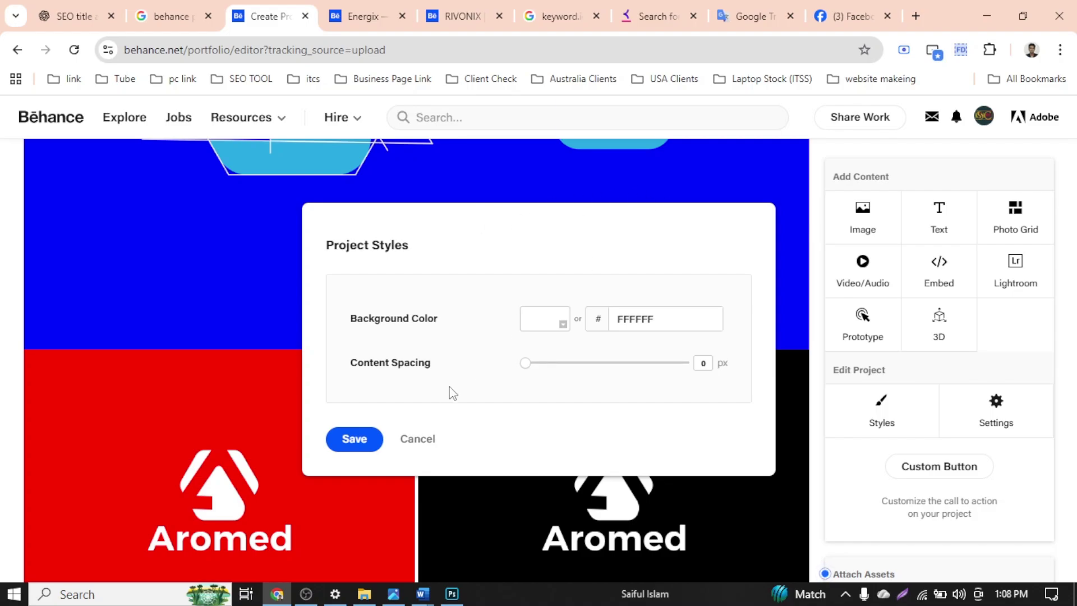
pyautogui.moveTo(534, 367); pyautogui.dragTo(512, 371)
pyautogui.click(546, 324)
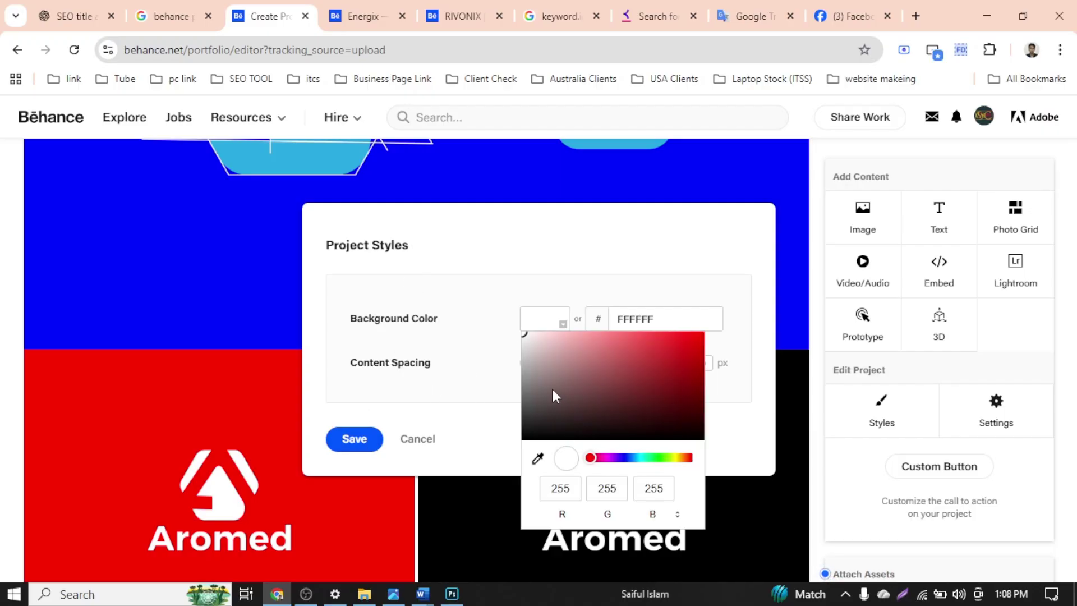
pyautogui.moveTo(553, 390)
pyautogui.mouseDown()
pyautogui.moveTo(548, 404)
pyautogui.moveTo(543, 378)
pyautogui.moveTo(533, 389)
pyautogui.mouseUp()
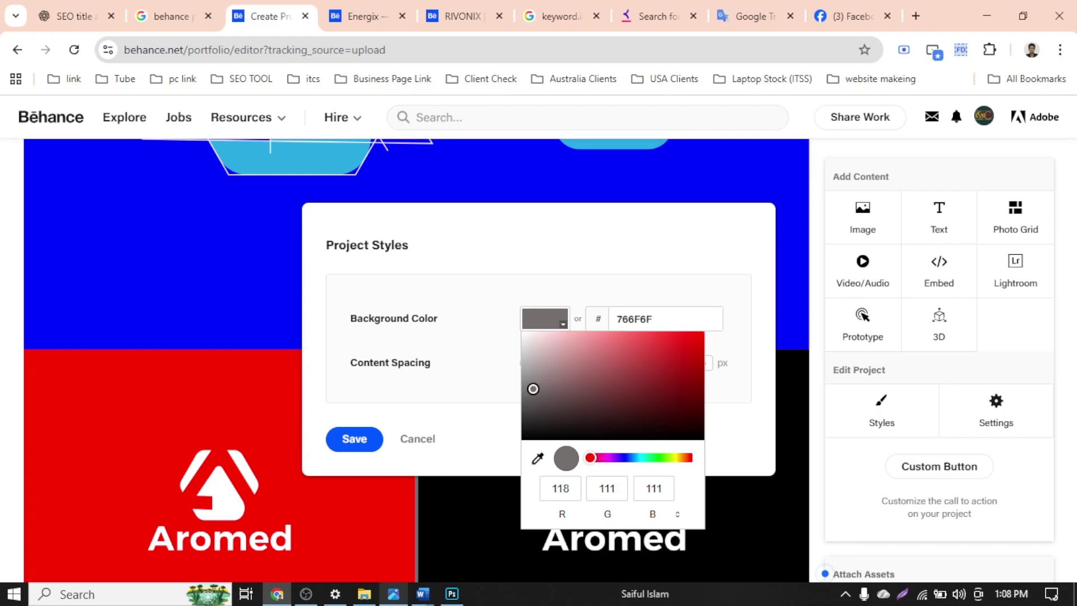
pyautogui.moveTo(416, 594)
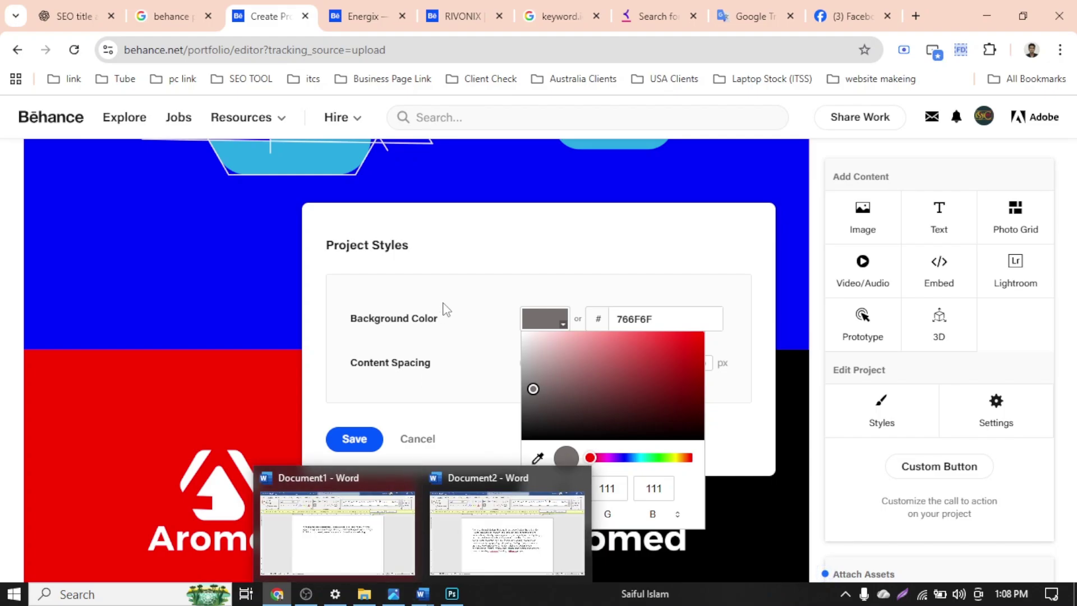
pyautogui.moveTo(535, 395); pyautogui.dragTo(510, 319)
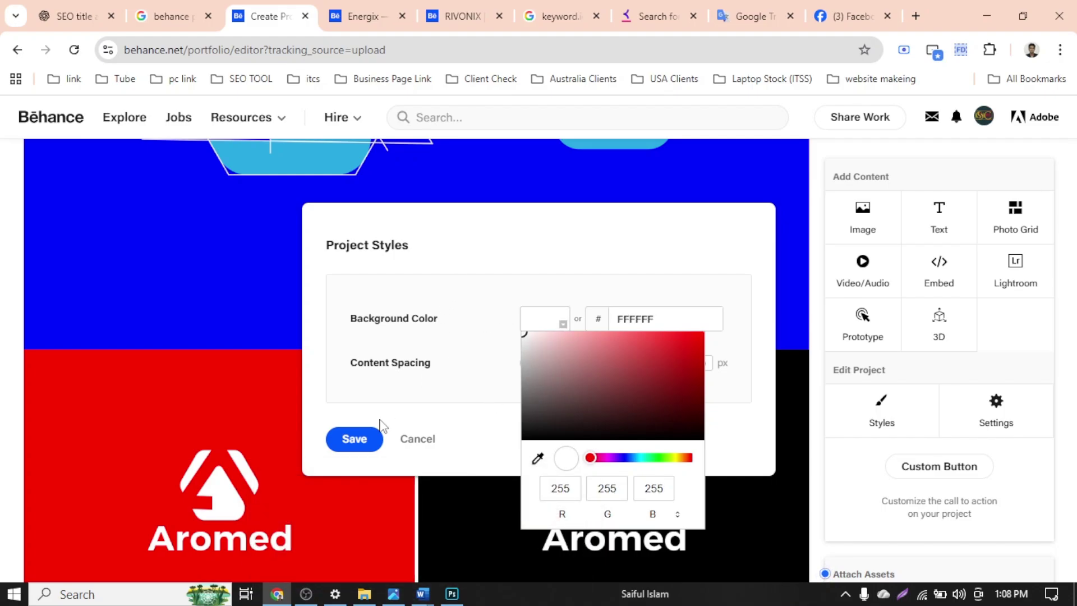
pyautogui.click(361, 446)
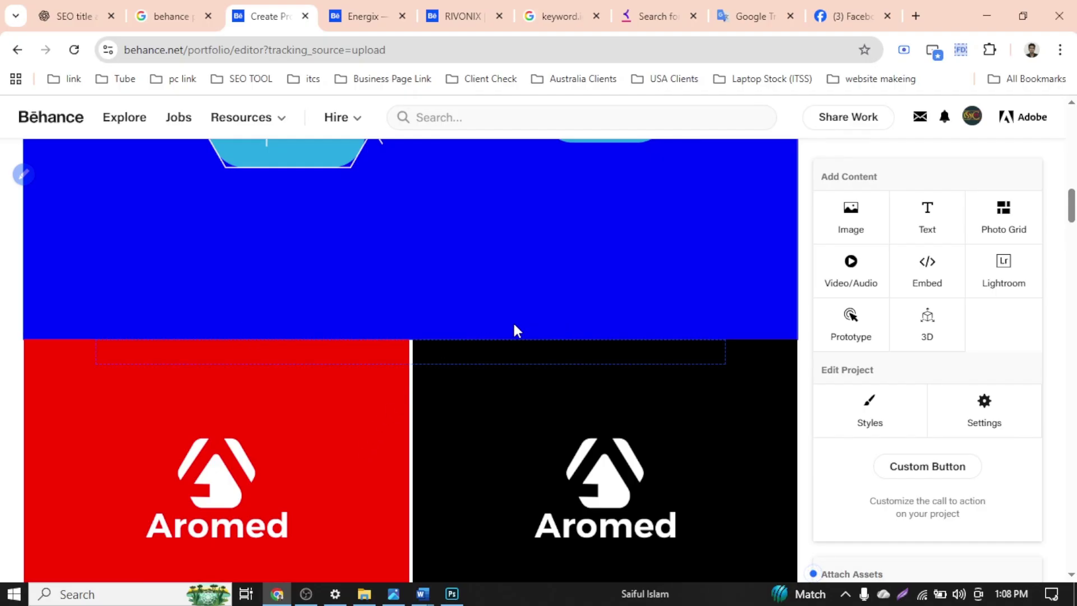
# Examine the spacing between the logo image, the title text and the blue logo construction image
pyautogui.scroll(10, 531, 372)
pyautogui.scroll(-5, 608, 382)
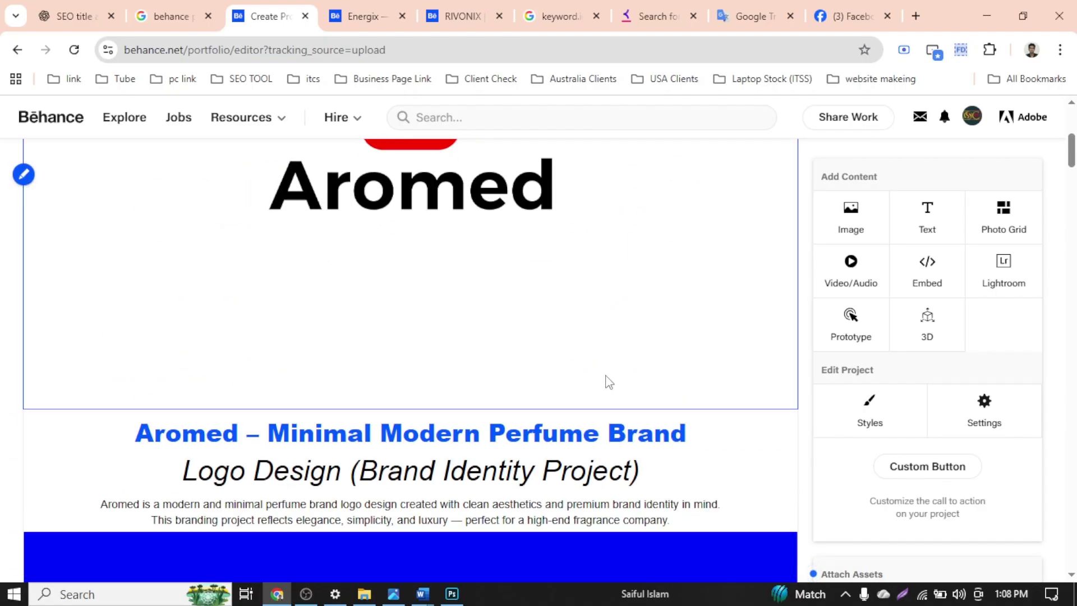
pyautogui.scroll(-5, 764, 404)
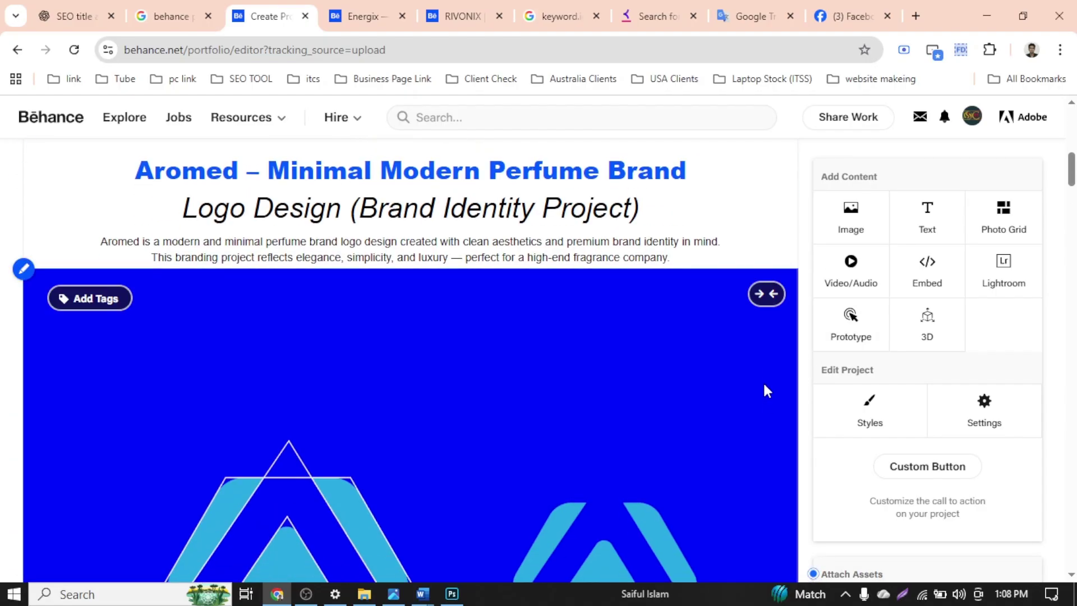
pyautogui.scroll(12, 768, 391)
pyautogui.scroll(-11, 760, 354)
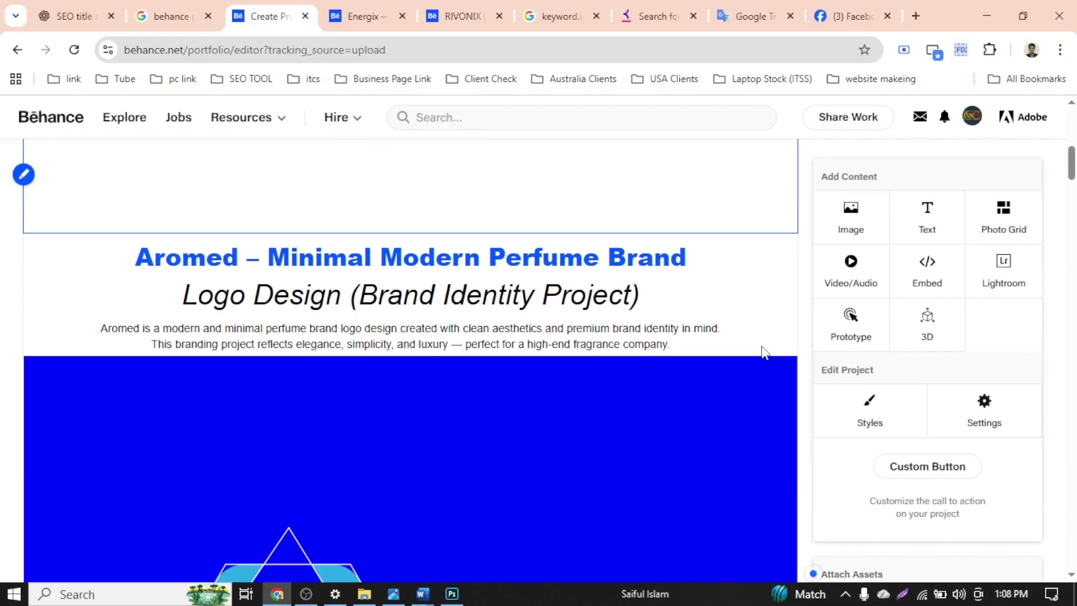
pyautogui.scroll(-4, 763, 352)
pyautogui.scroll(8, 763, 351)
pyautogui.scroll(-4, 637, 361)
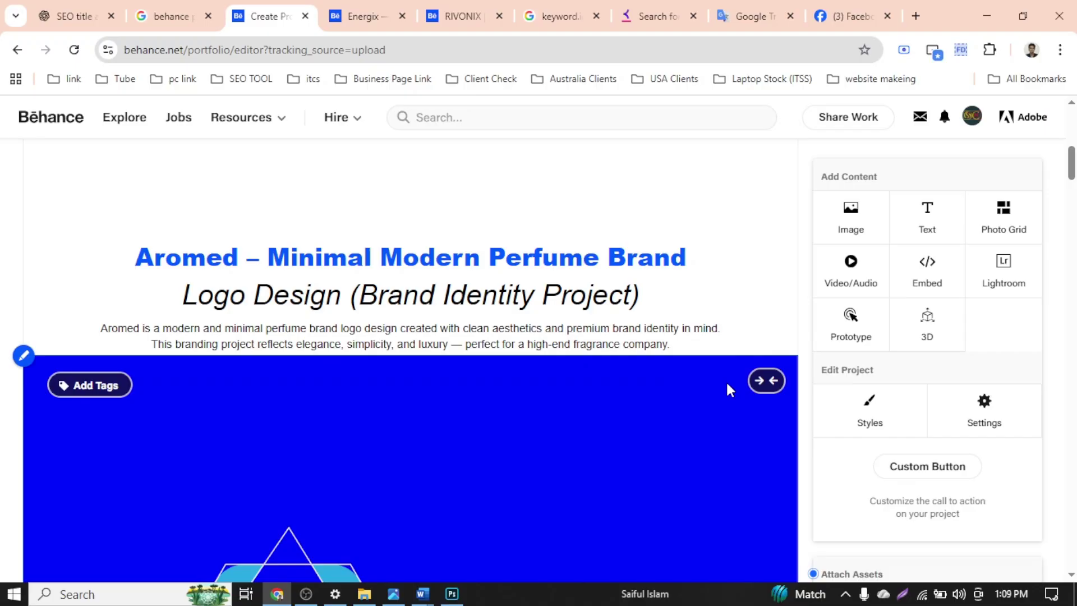
# Review the project images from the title section down to the closing text section for gaps between content blocks
pyautogui.scroll(-5, 725, 387)
pyautogui.scroll(-20, 723, 403)
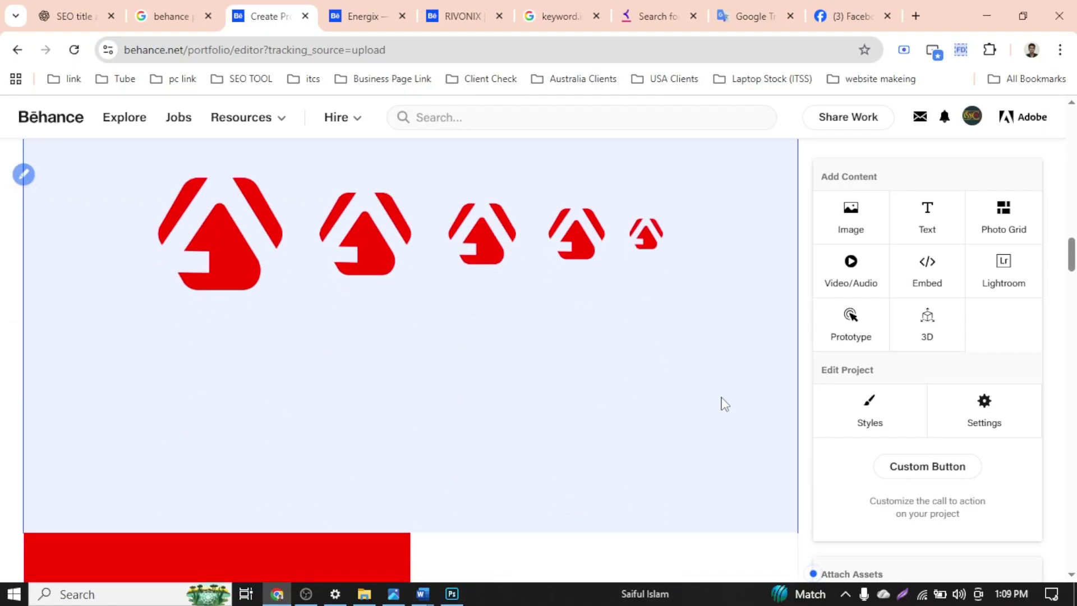
pyautogui.scroll(-15, 716, 402)
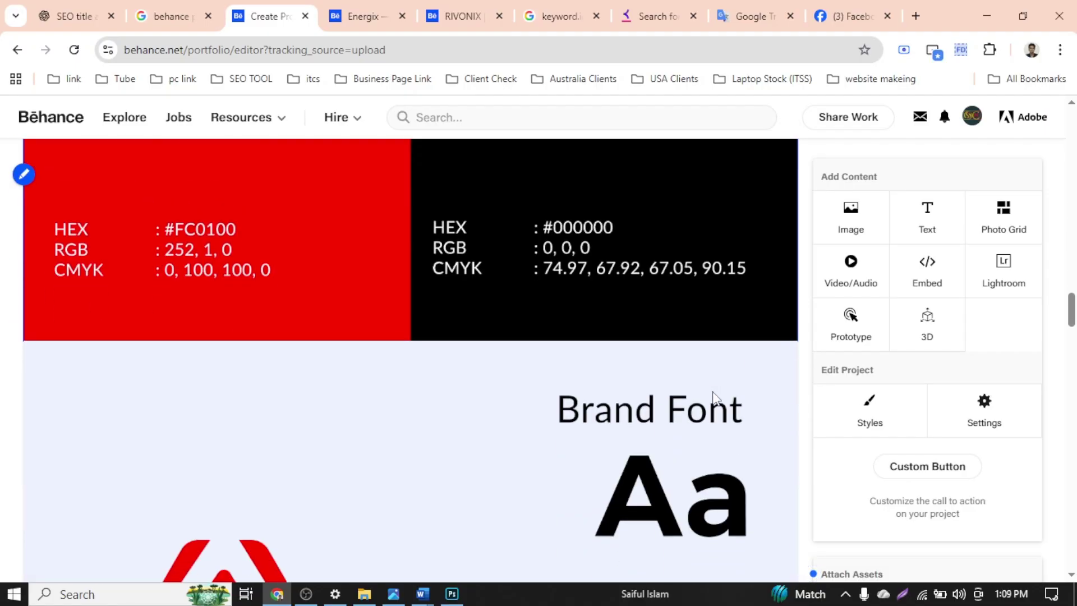
pyautogui.scroll(-20, 713, 402)
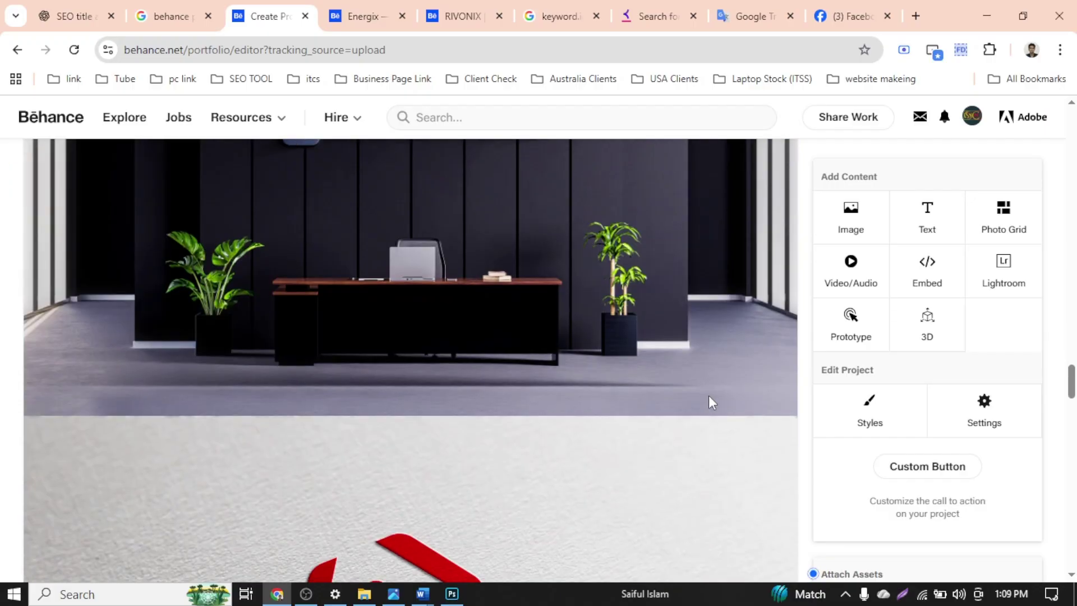
pyautogui.scroll(-10, 711, 402)
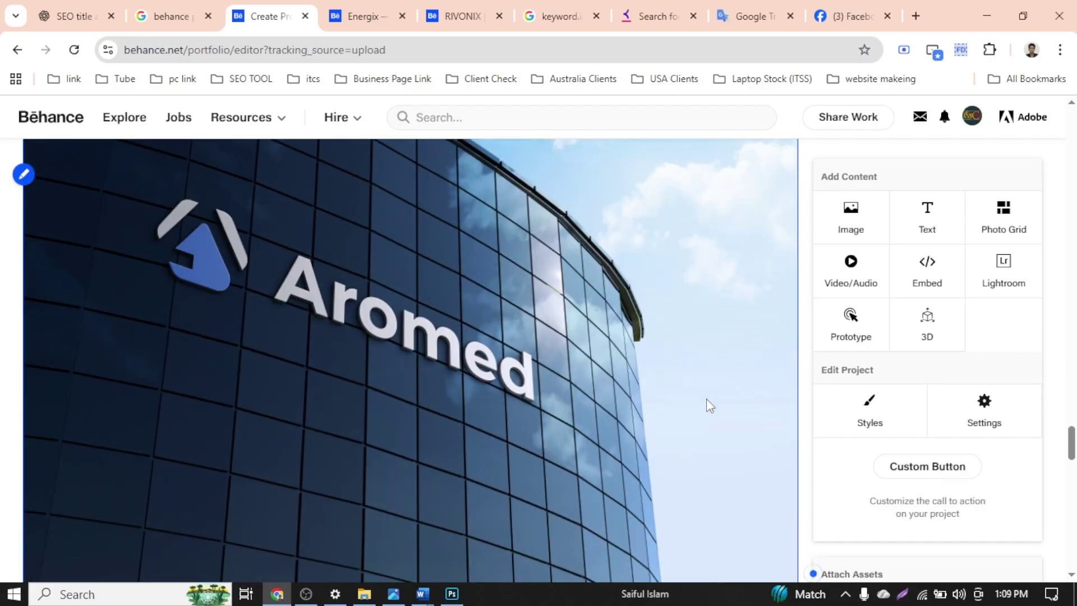
pyautogui.scroll(6, 707, 399)
pyautogui.scroll(8, 673, 404)
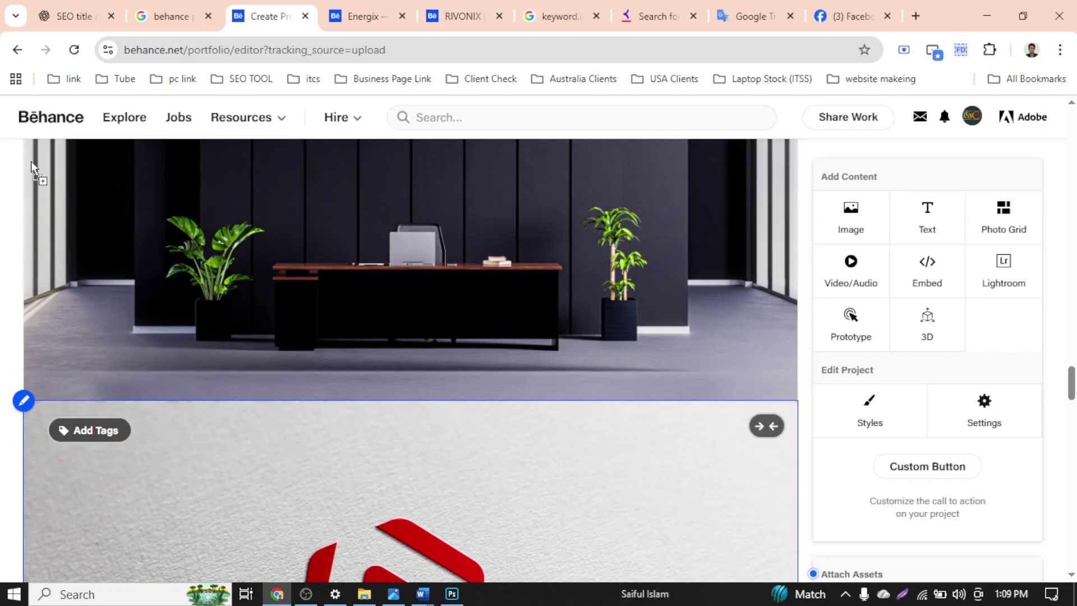
pyautogui.scroll(5, 112, 281)
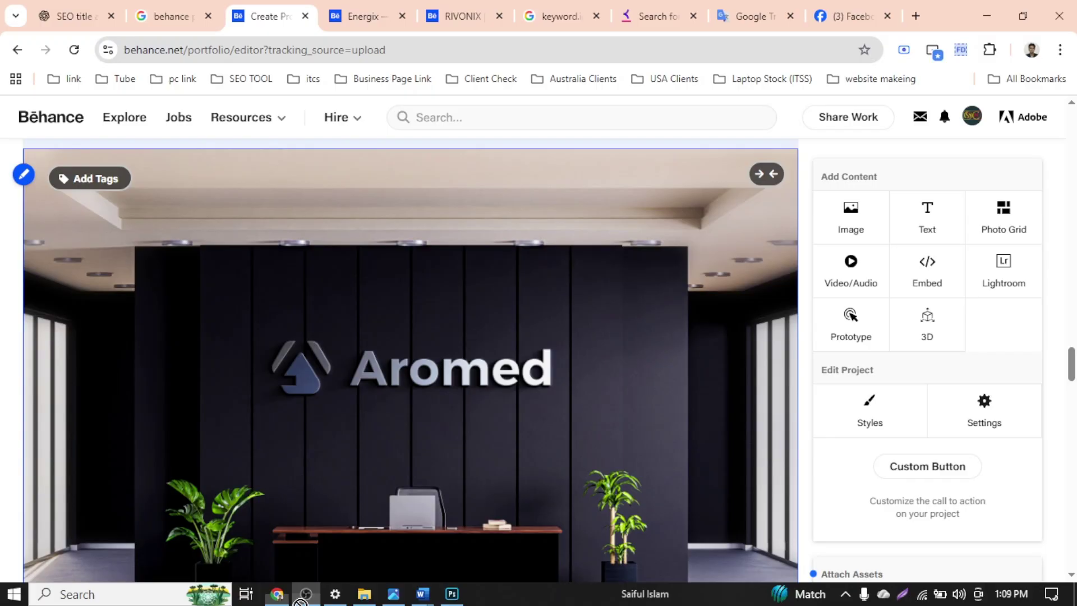
pyautogui.moveTo(323, 377); pyautogui.dragTo(271, 493)
pyautogui.scroll(4, 325, 372)
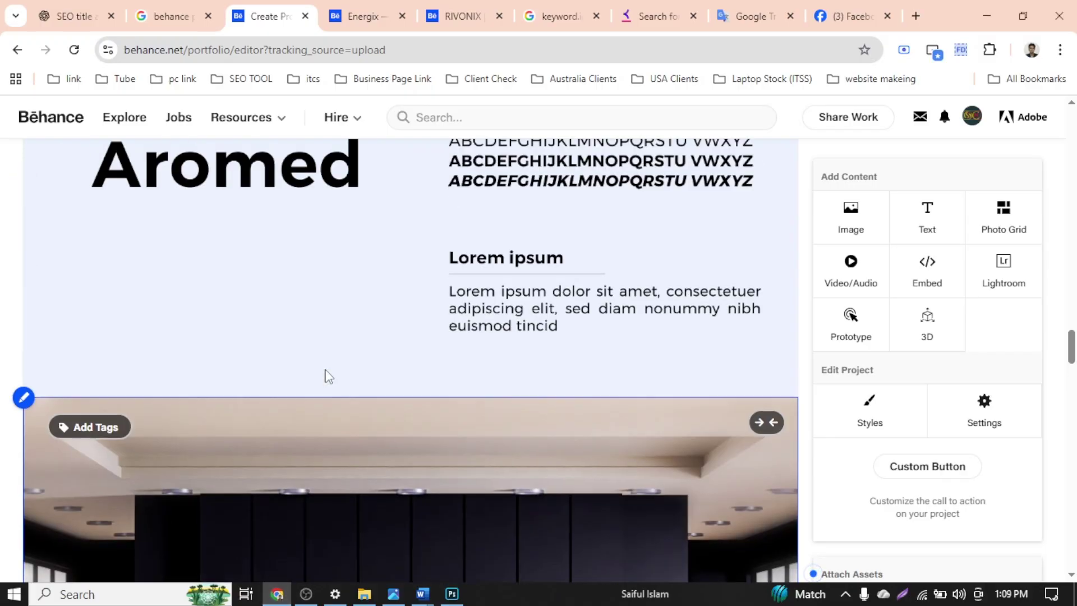
pyautogui.scroll(-4, 326, 370)
pyautogui.scroll(4, 326, 371)
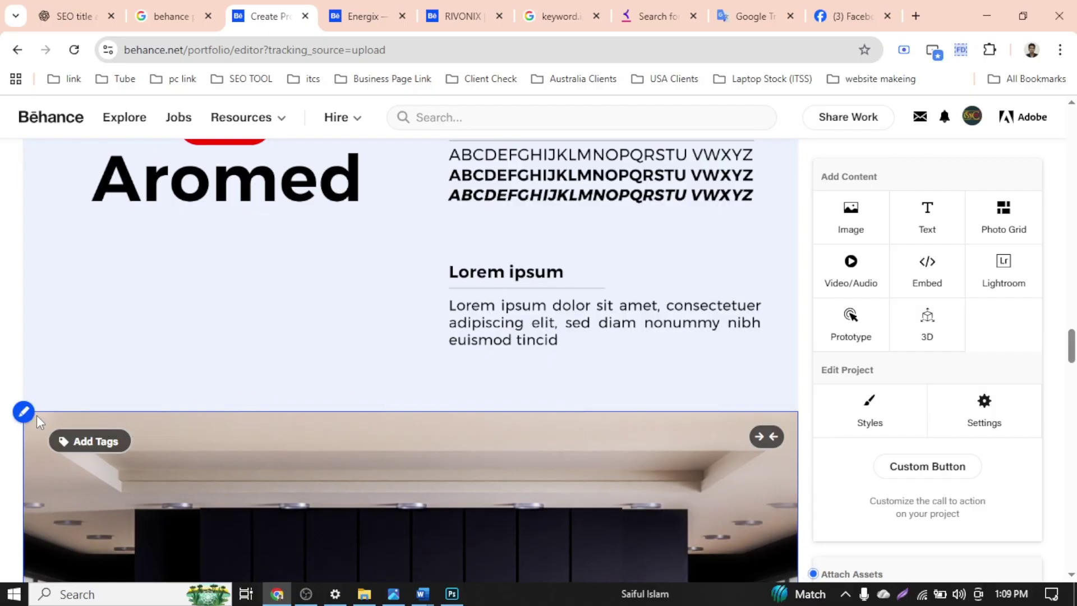
pyautogui.scroll(-14, 305, 447)
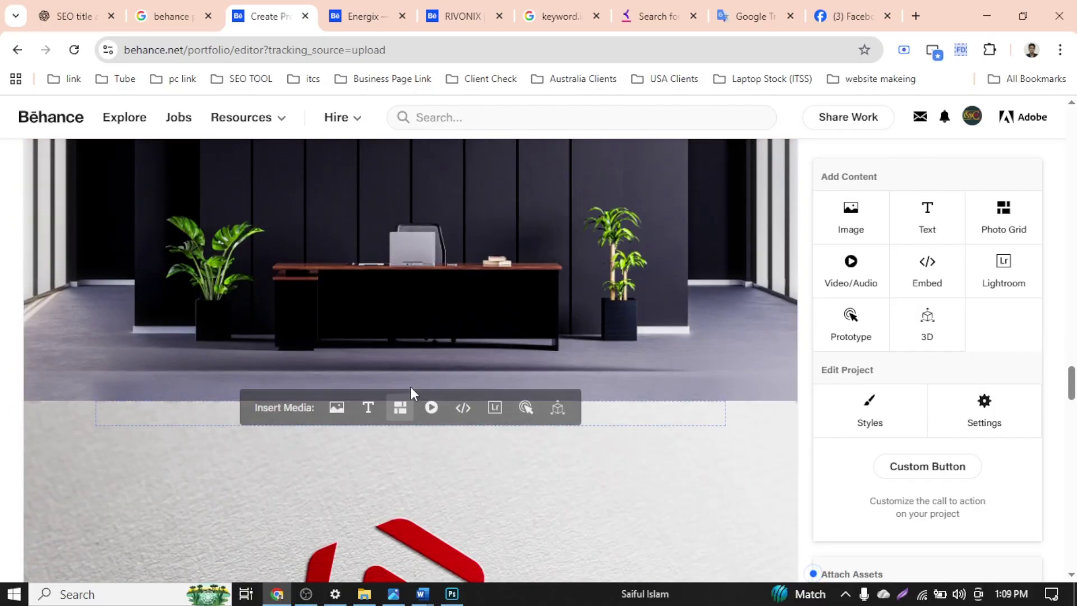
pyautogui.scroll(-9, 449, 426)
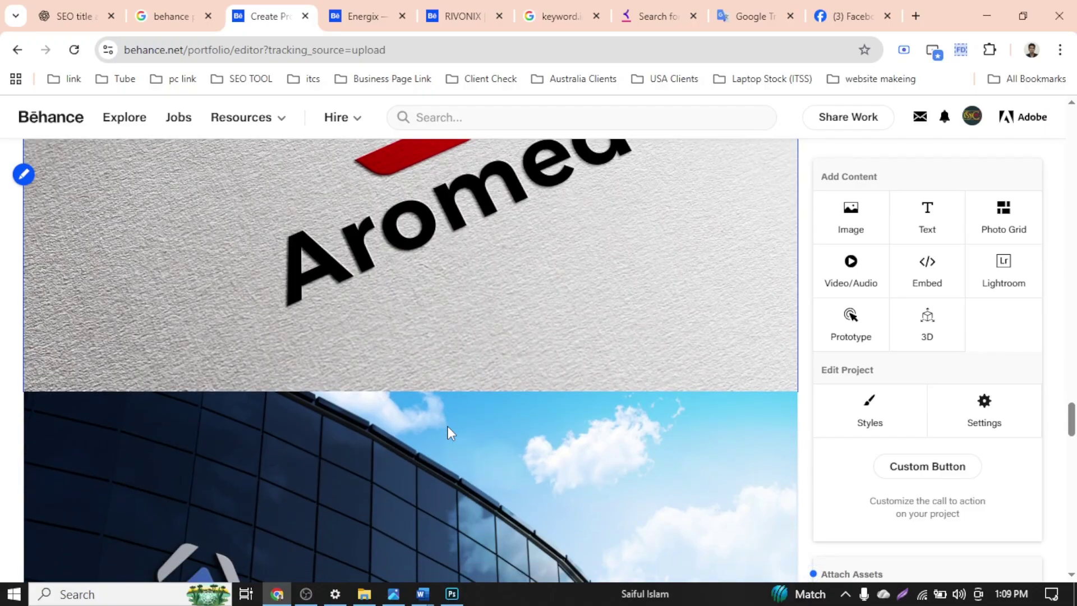
pyautogui.scroll(-8, 444, 426)
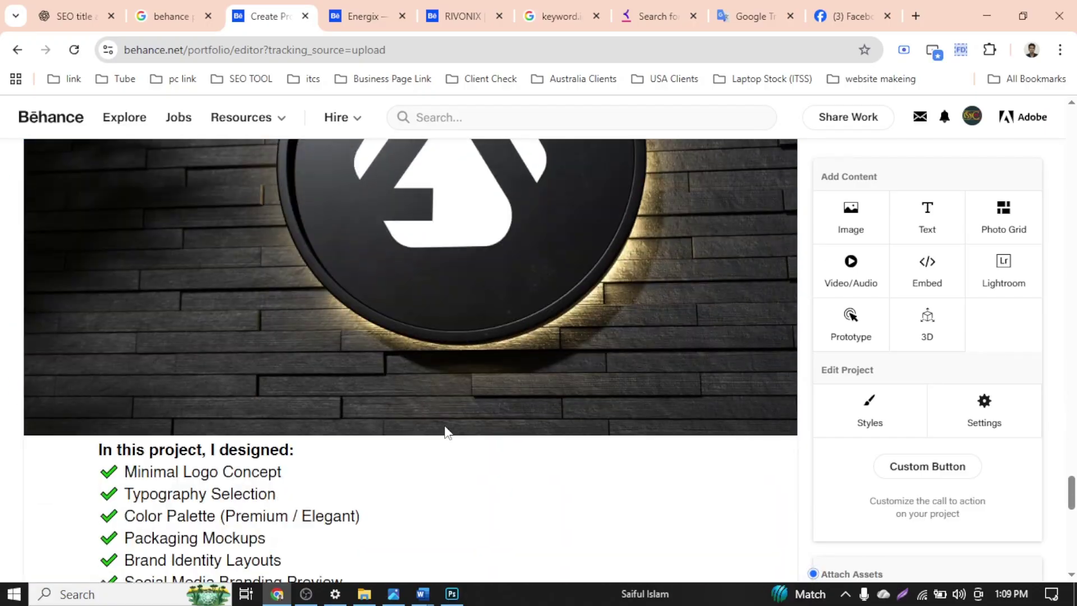
pyautogui.scroll(3, 445, 427)
pyautogui.scroll(-15, 447, 432)
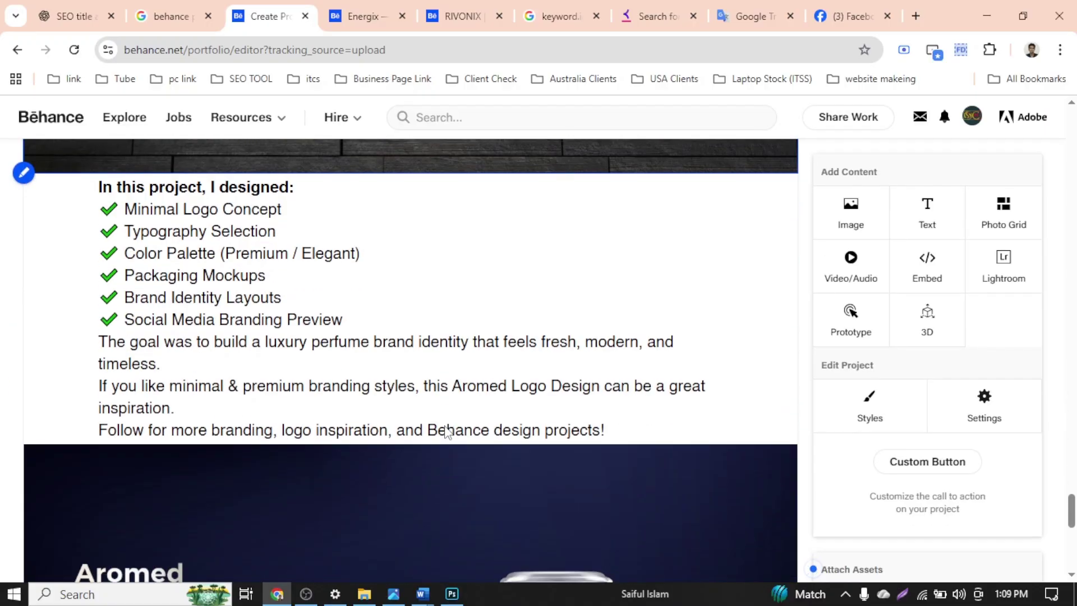
pyautogui.scroll(10, 445, 429)
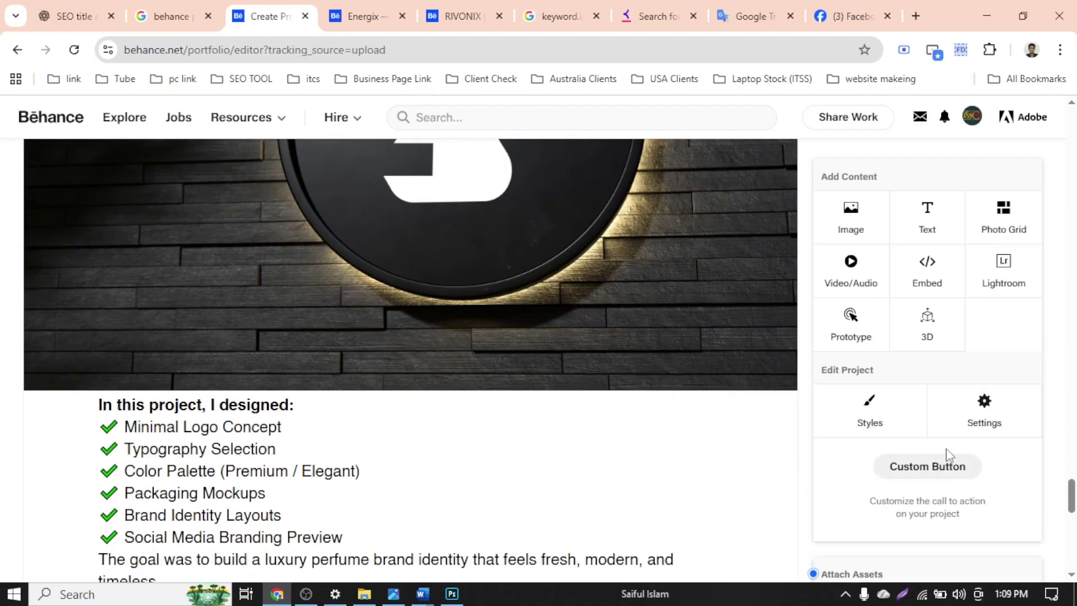
# Save the project styles with a white background (FFFFFF) and 0 px content spacing, and open the project settings
pyautogui.click(882, 420)
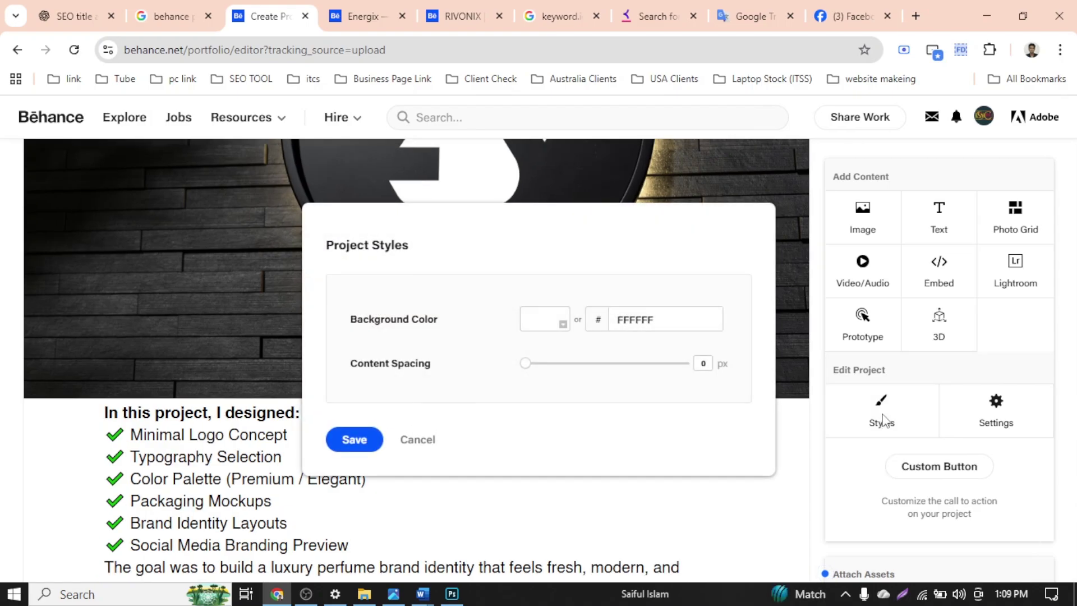
pyautogui.click(359, 442)
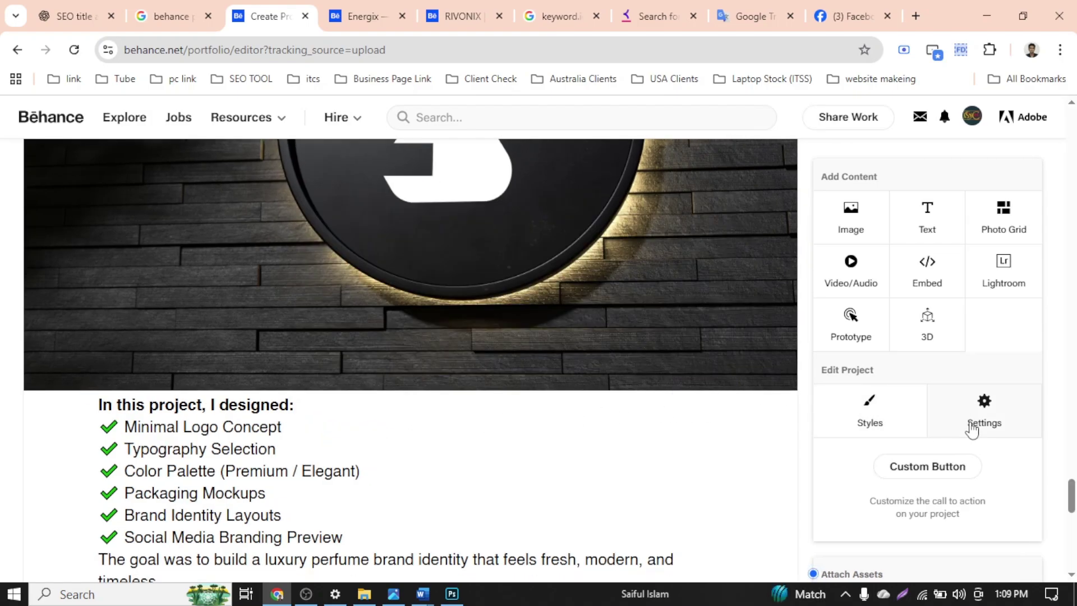
pyautogui.scroll(20, 718, 447)
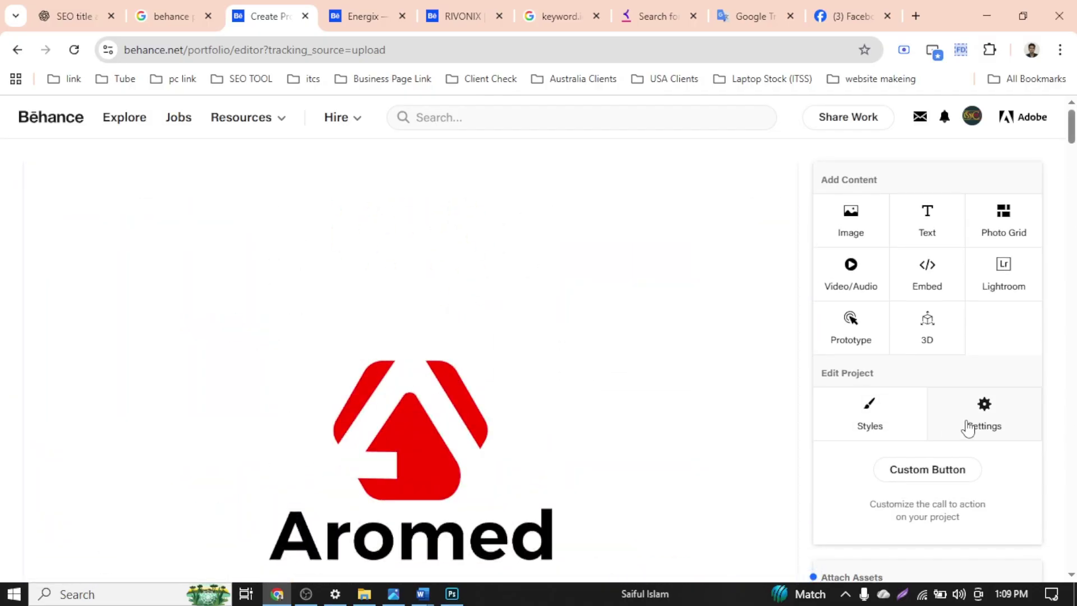
pyautogui.click(968, 429)
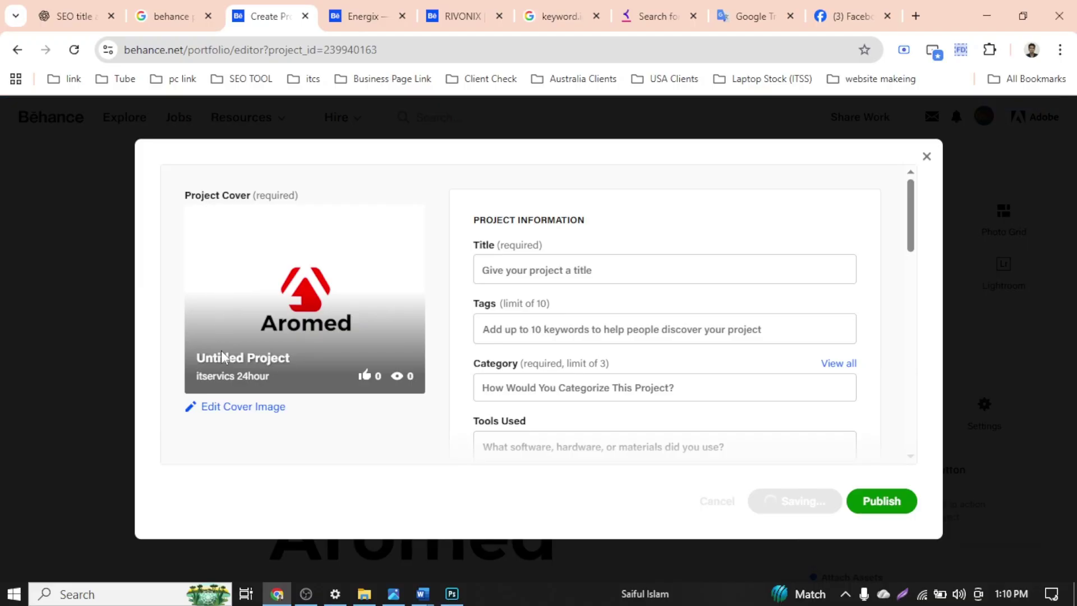
# Upload the blue perfume bottle mockup from folder 3 of the ITCS GD 71 Behance Project folder as the project cover image
pyautogui.click(275, 407)
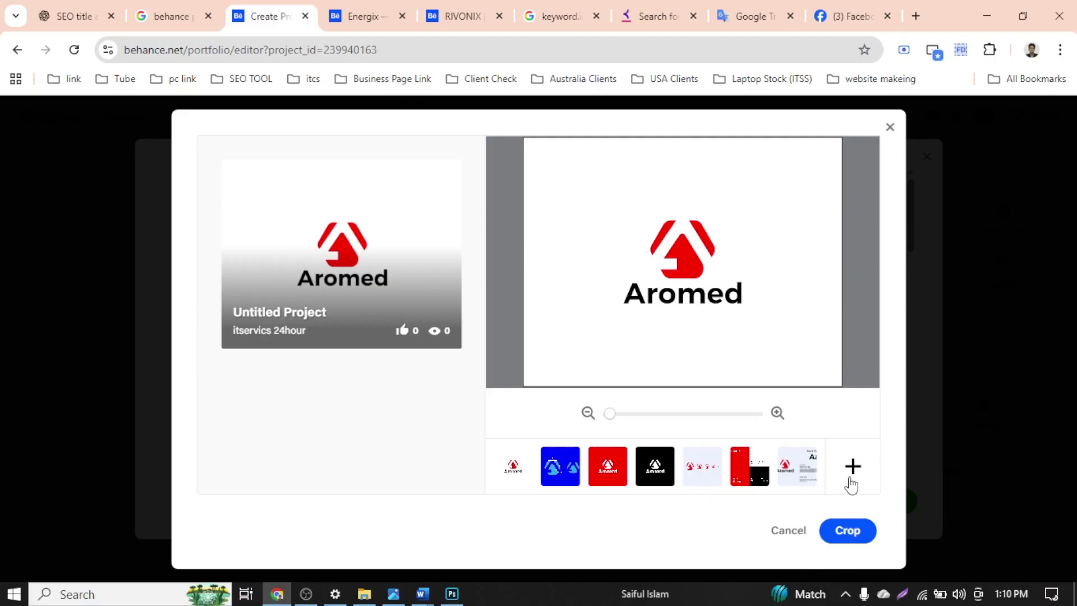
pyautogui.click(850, 480)
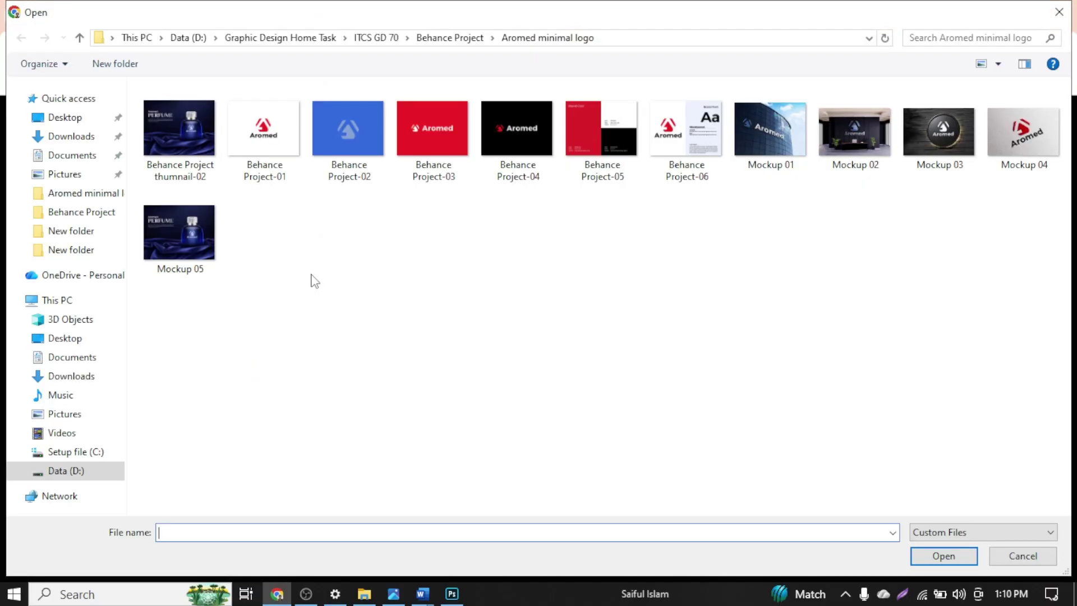
pyautogui.click(79, 37)
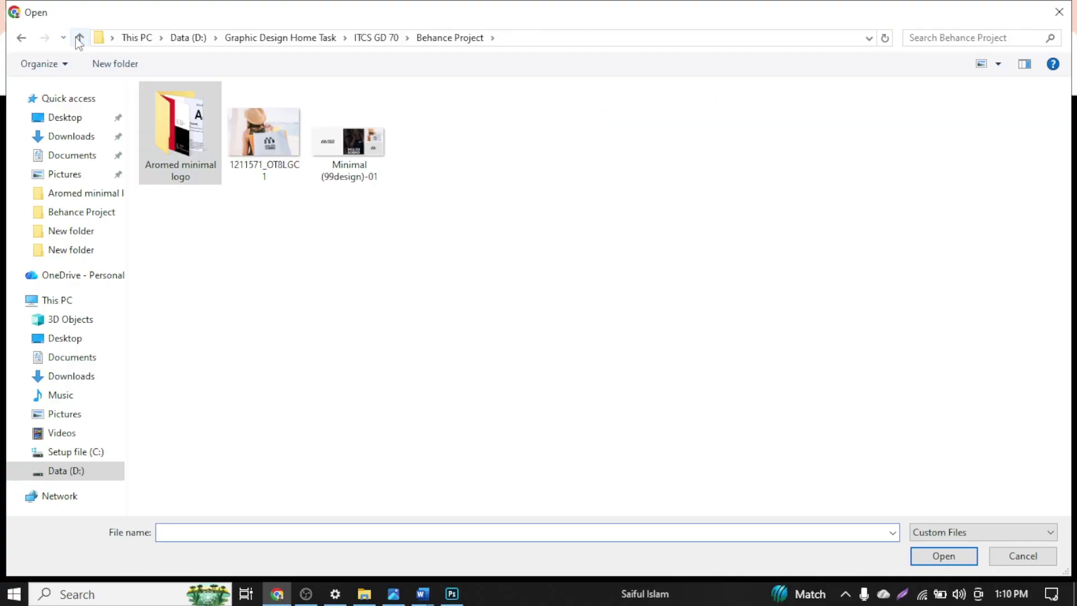
pyautogui.click(79, 38)
pyautogui.click(79, 37)
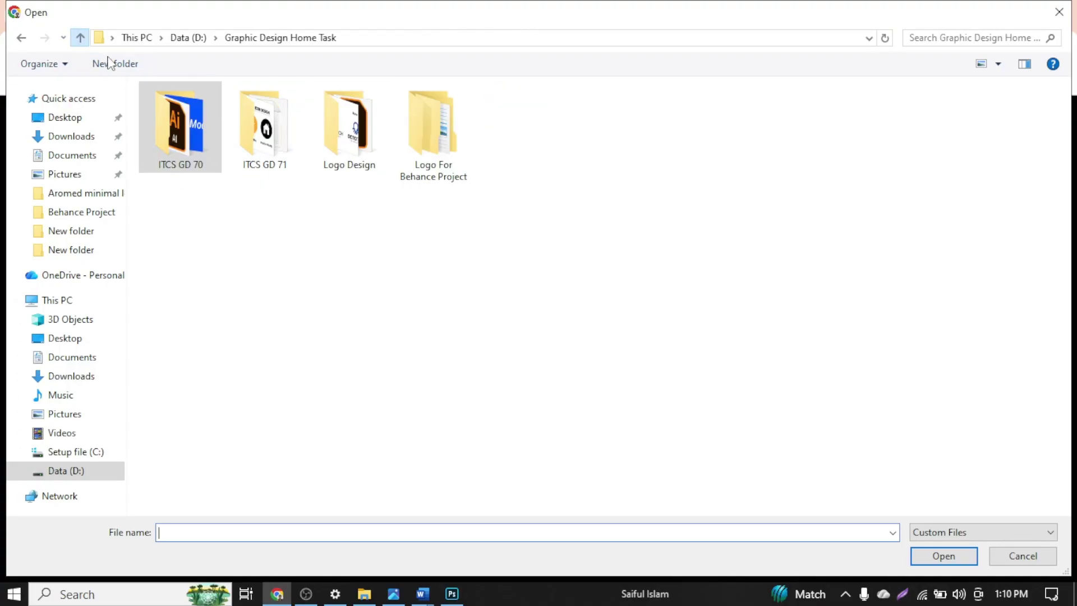
pyautogui.click(298, 137)
pyautogui.doubleClick(299, 137)
pyautogui.click(180, 129)
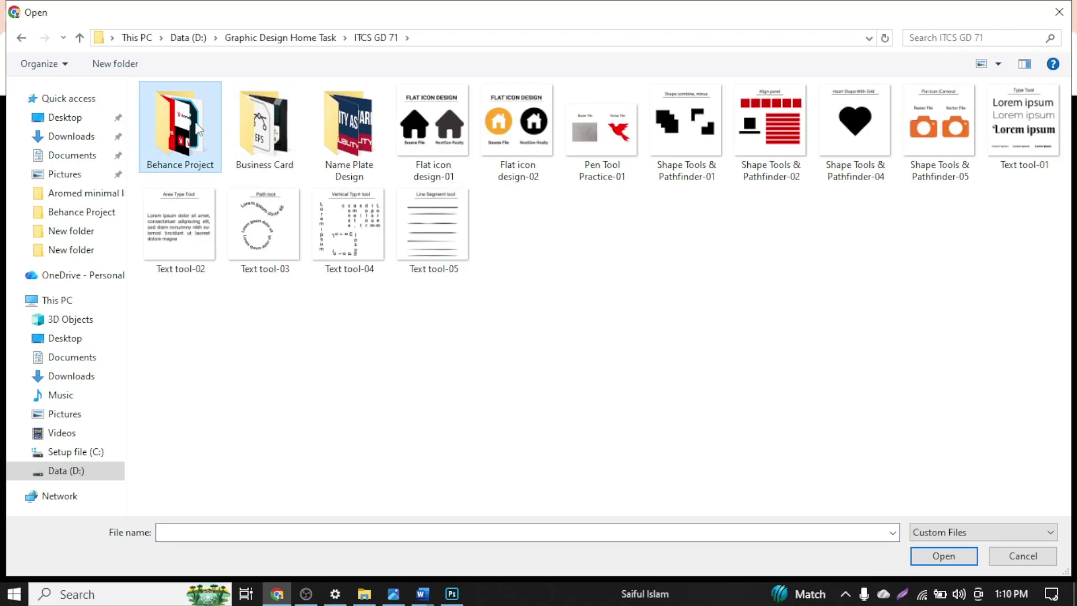
pyautogui.doubleClick(179, 129)
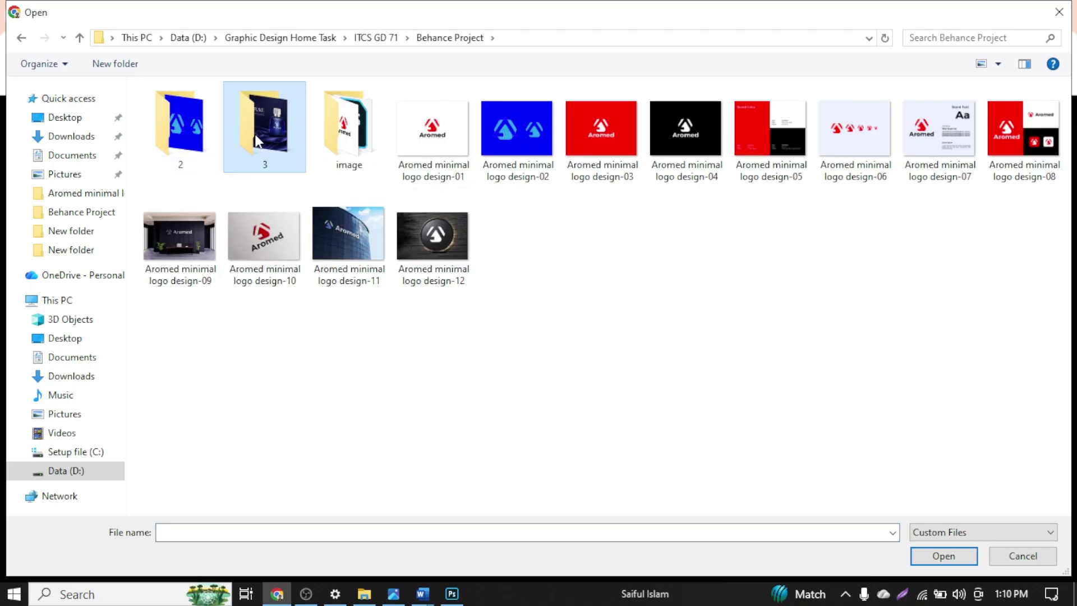
pyautogui.doubleClick(256, 140)
pyautogui.click(198, 140)
pyautogui.click(951, 560)
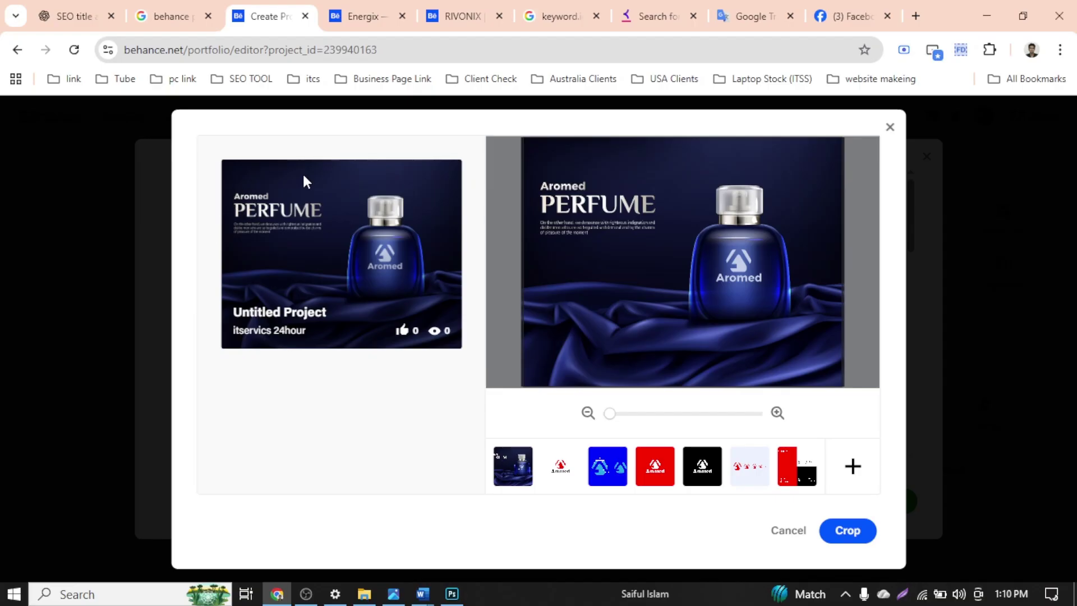
# Try the white logo, blue logo construction, red logo and logo size images as cover, and reselect the perfume bottle mockup
pyautogui.click(560, 469)
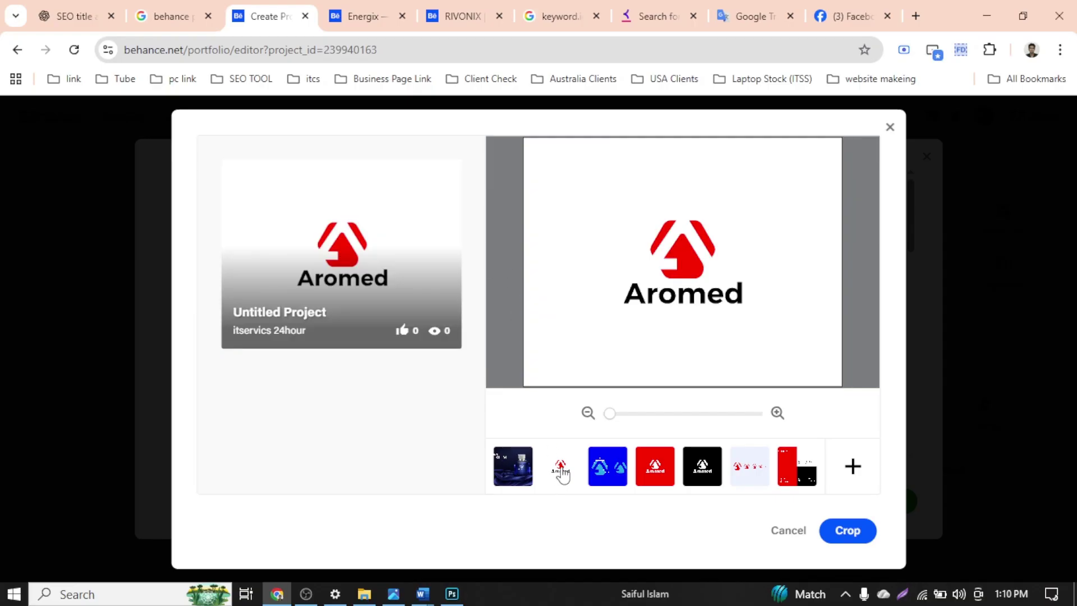
pyautogui.click(608, 472)
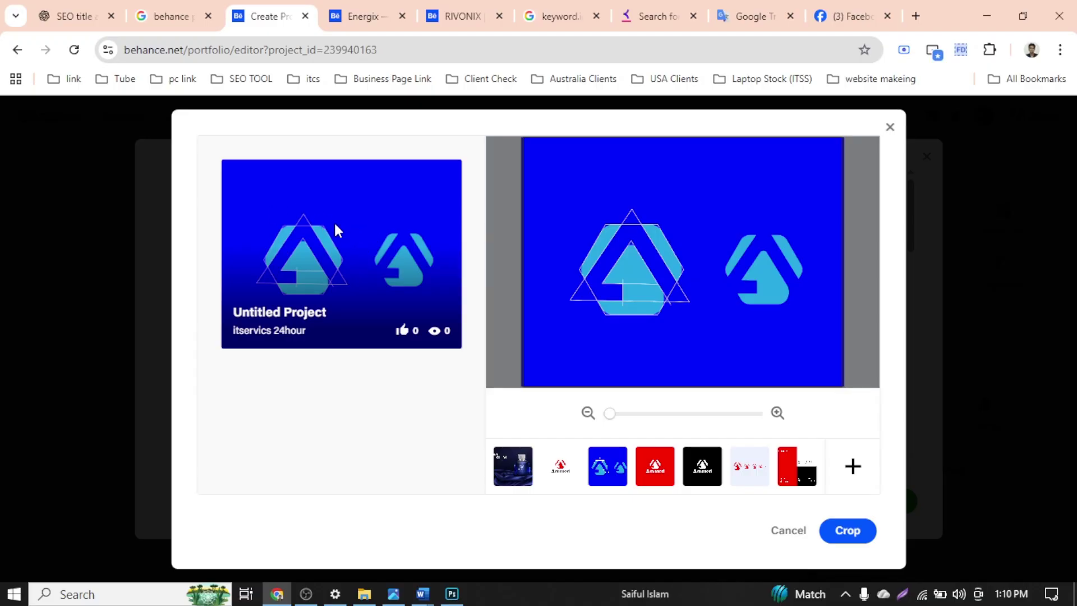
pyautogui.click(658, 476)
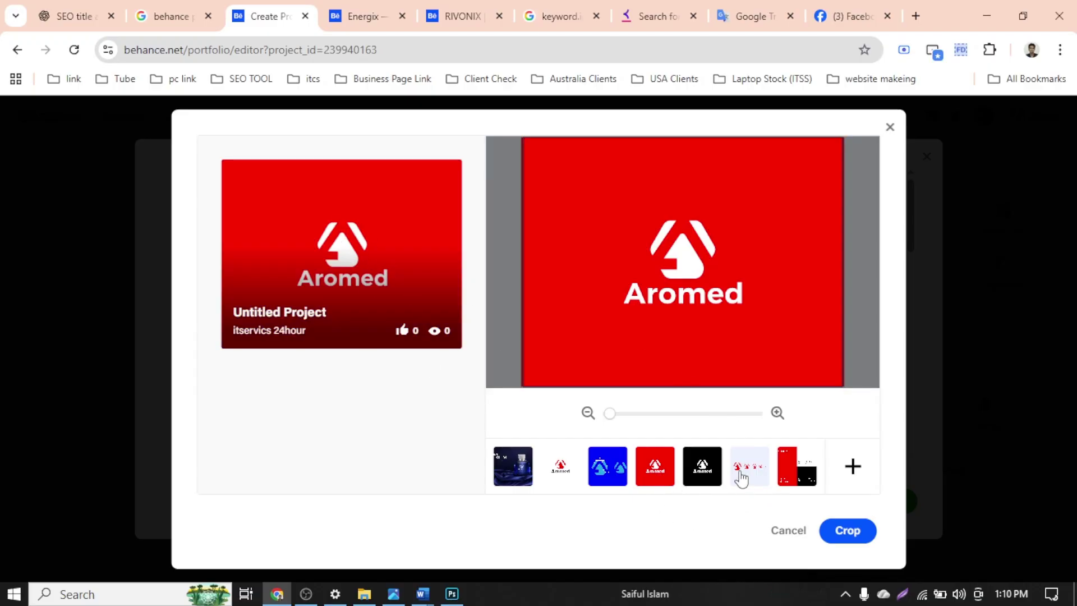
pyautogui.click(774, 481)
pyautogui.click(754, 481)
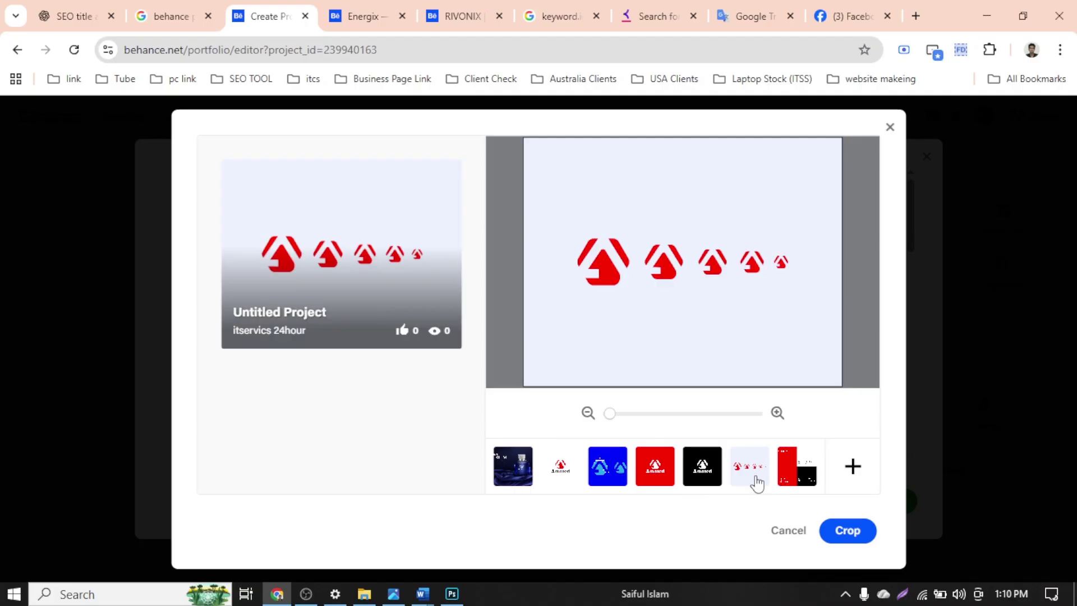
pyautogui.click(513, 474)
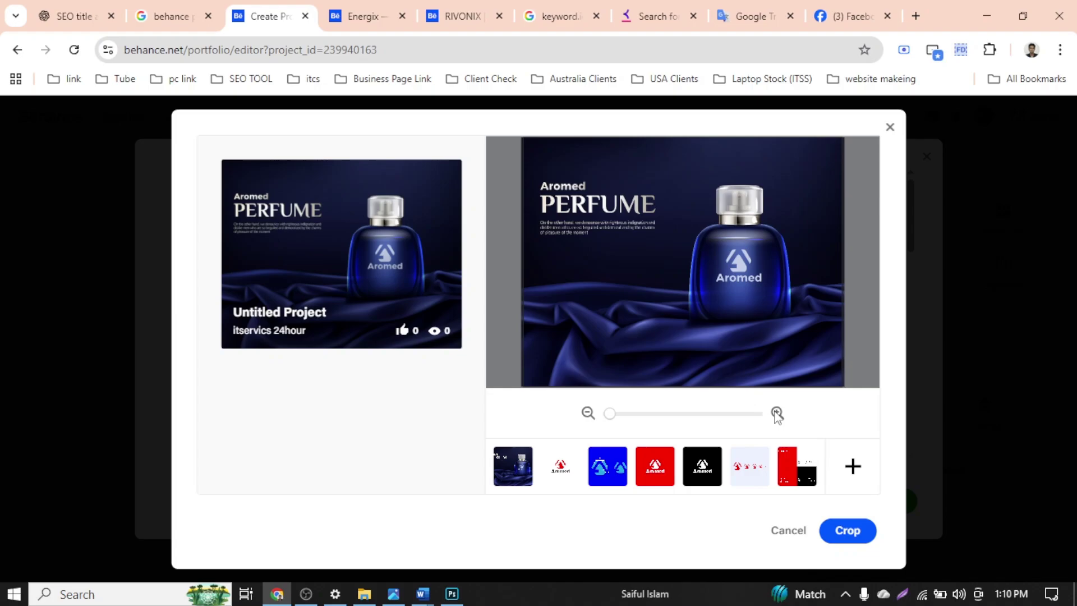
# Reposition the perfume bottle mockup slightly within the cover frame at minimum zoom and apply the crop
pyautogui.moveTo(610, 417); pyautogui.dragTo(588, 414)
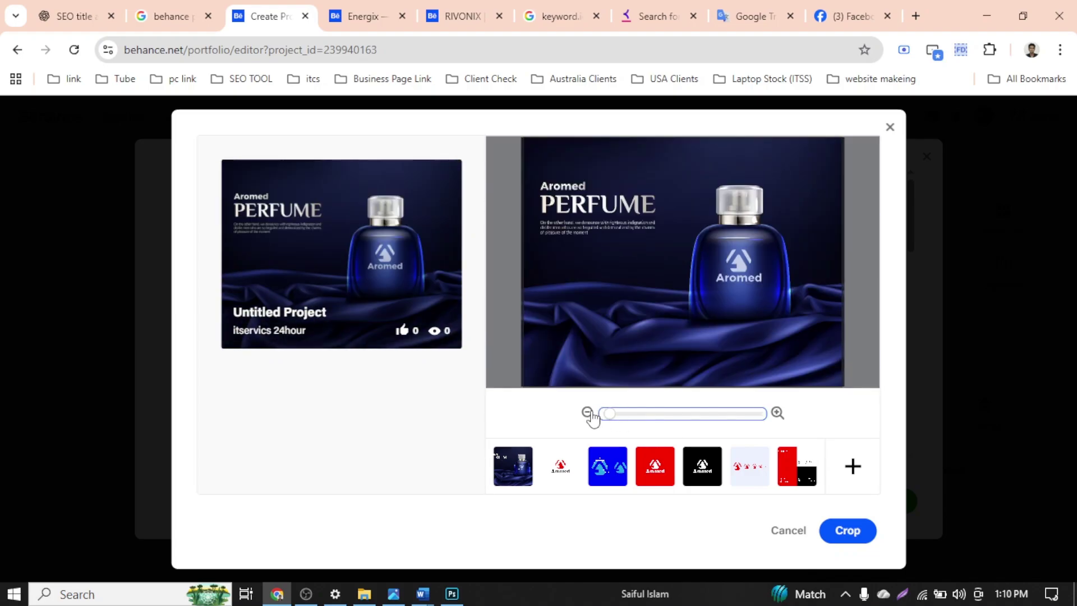
pyautogui.scroll(-2, 659, 320)
pyautogui.moveTo(676, 322); pyautogui.dragTo(746, 282)
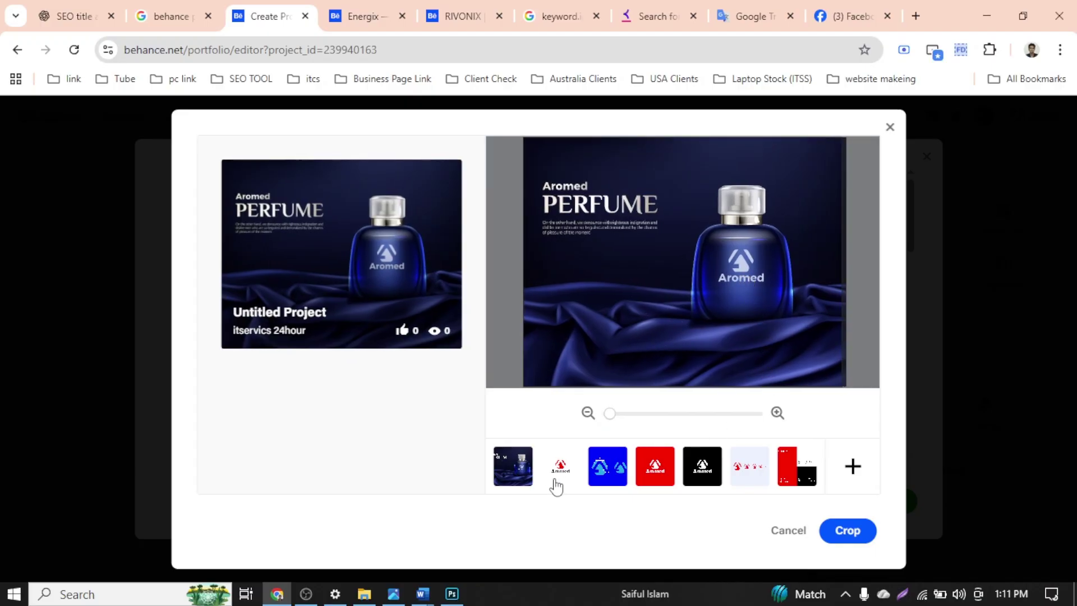
pyautogui.moveTo(671, 305); pyautogui.dragTo(693, 298)
pyautogui.click(610, 415)
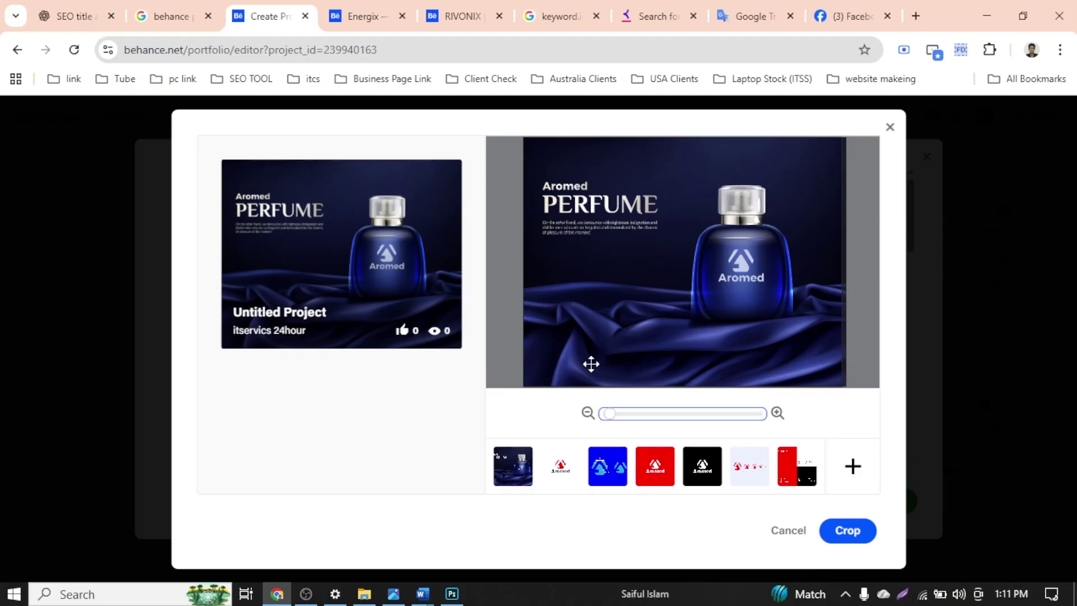
pyautogui.click(650, 324)
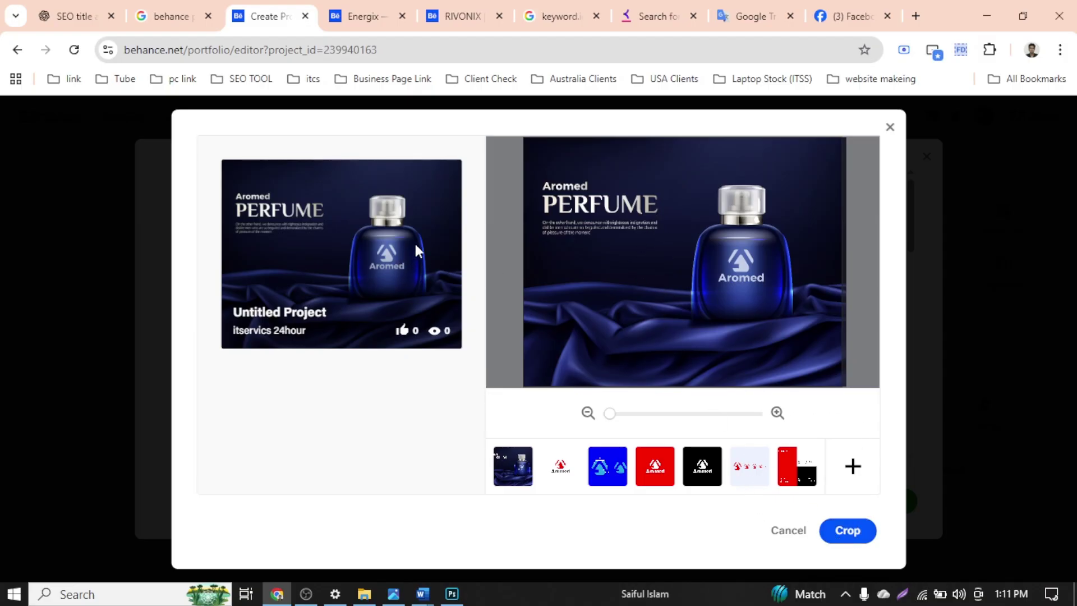
pyautogui.moveTo(417, 251); pyautogui.dragTo(737, 235)
pyautogui.click(848, 535)
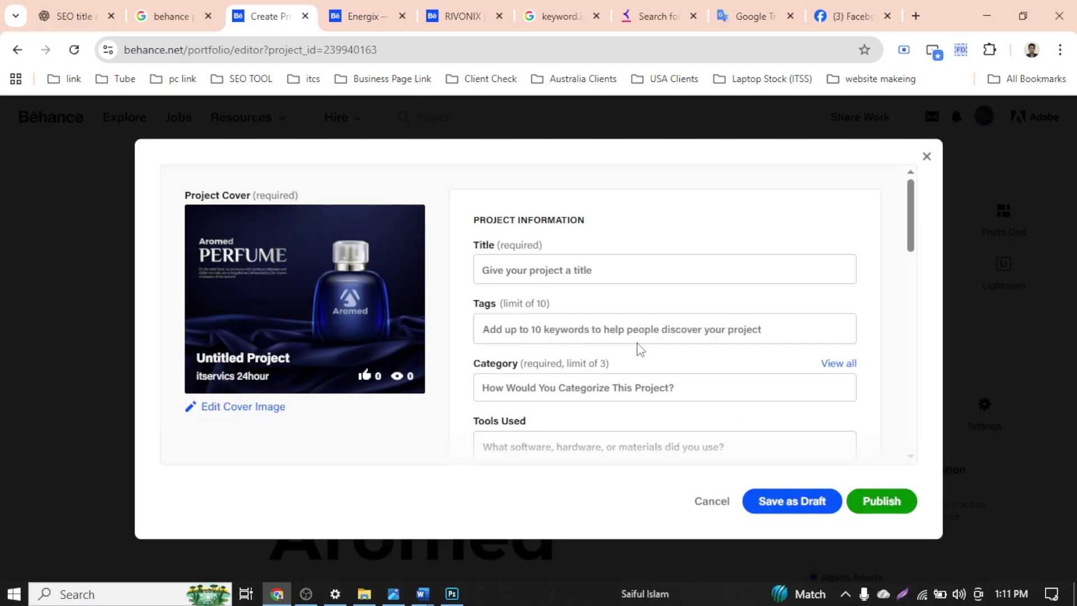
# Copy the first suggested title from ChatGPT, "Aromed – Minimal Modern Perfume Brand Logo Design (Brand Identity Project)", into the Behance project title
pyautogui.click(548, 272)
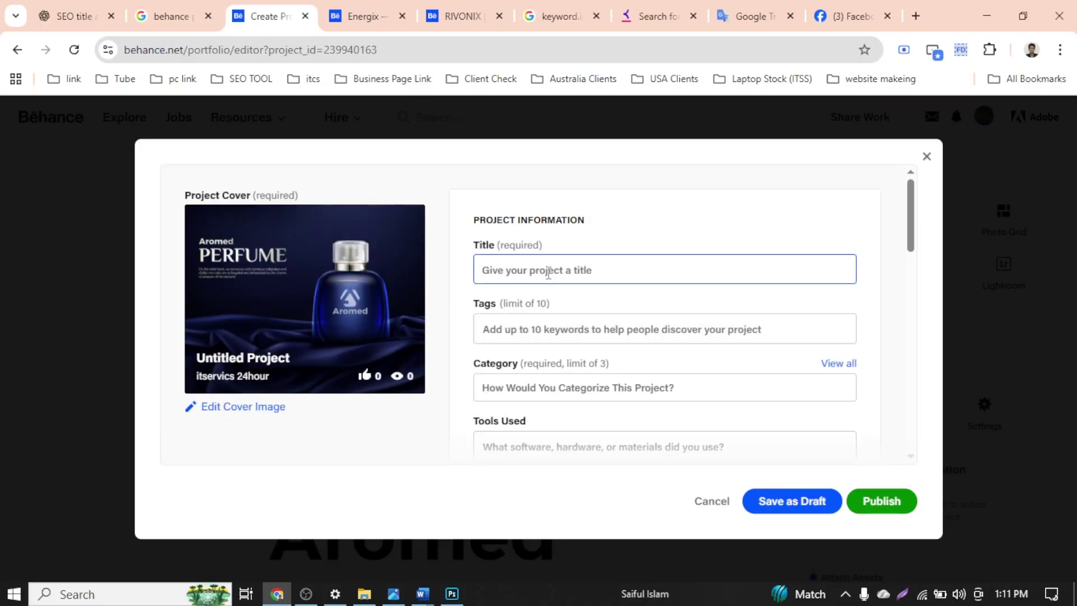
pyautogui.click(85, 7)
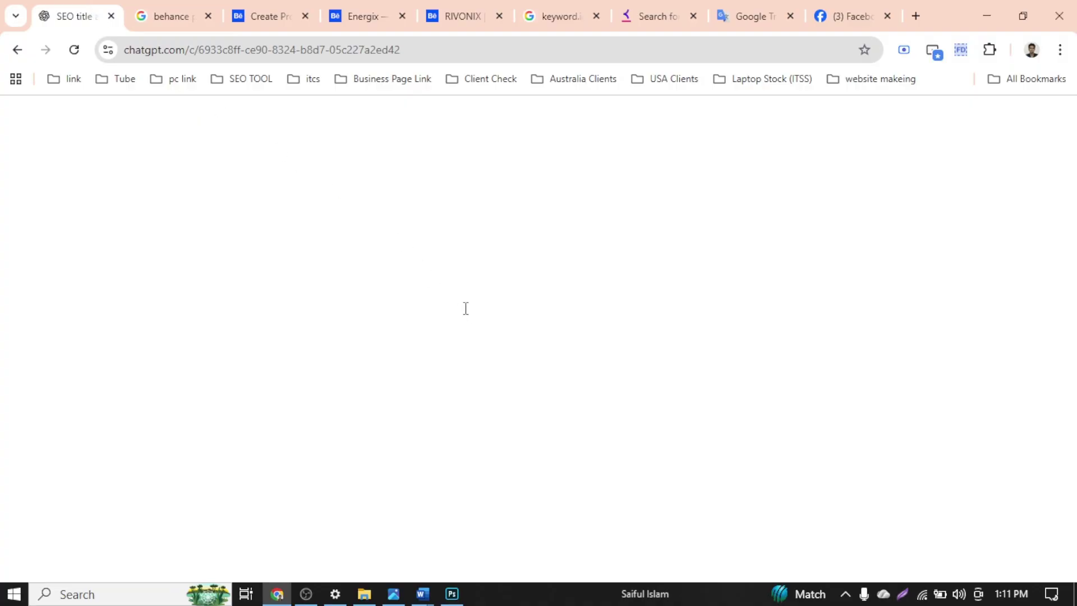
pyautogui.scroll(20, 466, 308)
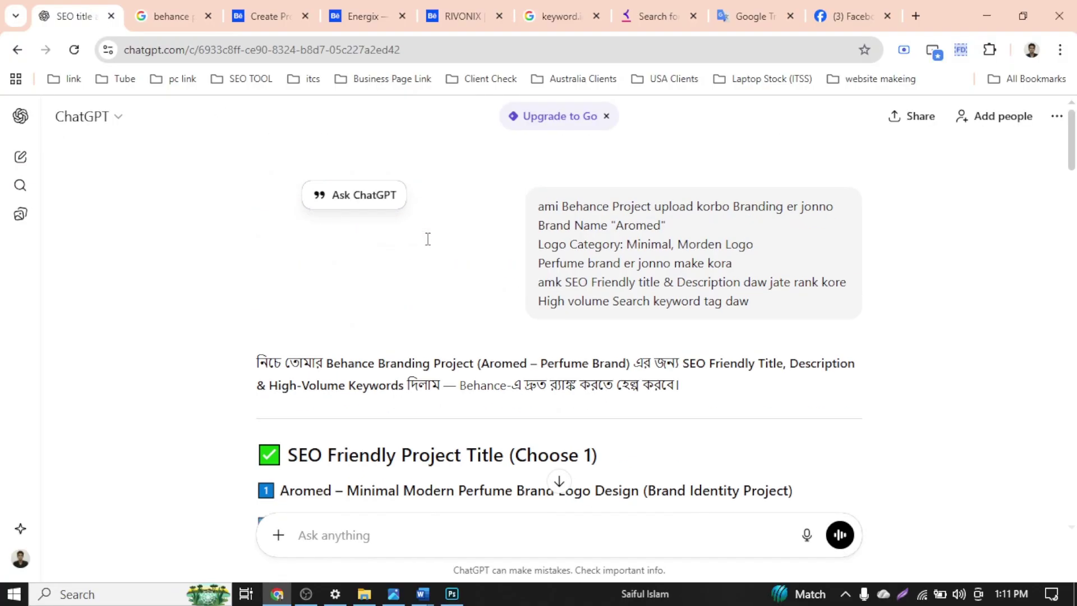
pyautogui.scroll(-5, 306, 348)
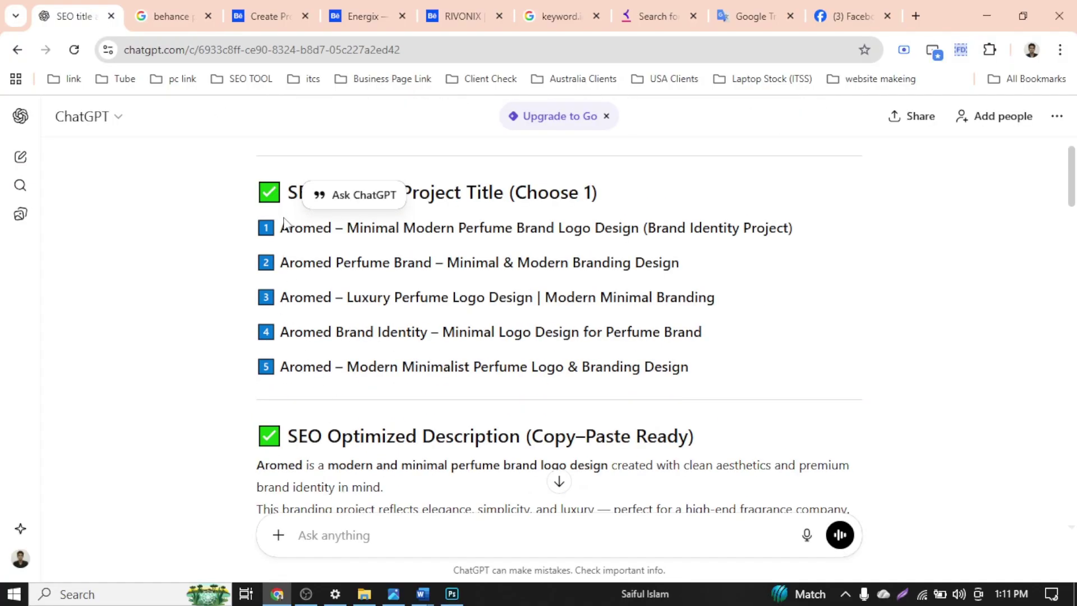
pyautogui.moveTo(279, 229); pyautogui.dragTo(800, 234)
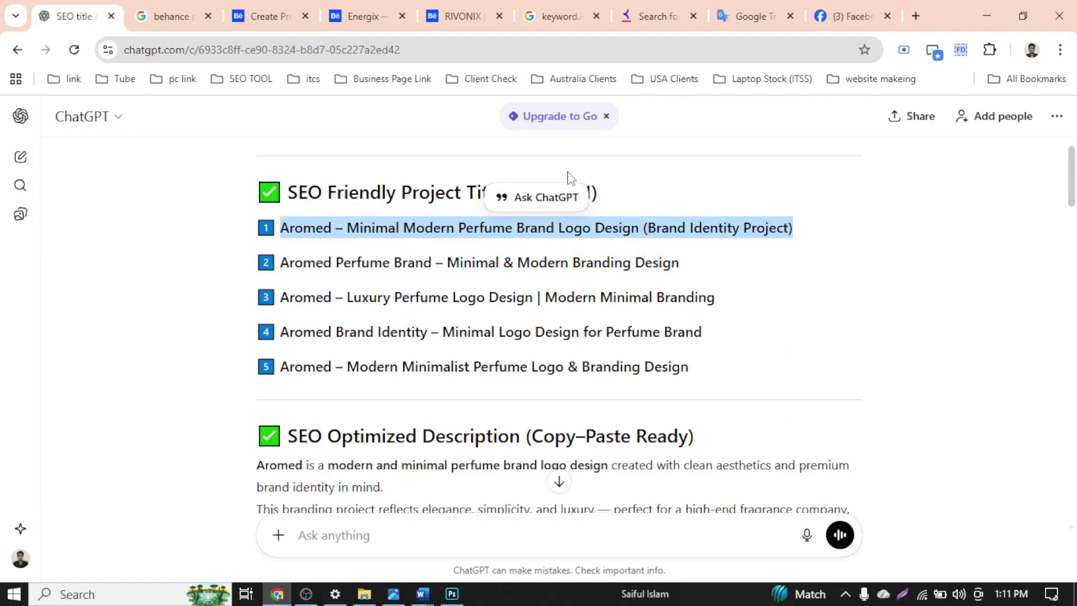
pyautogui.hotkey('ctrl', 'c')
pyautogui.click(270, 16)
pyautogui.hotkey('ctrl', 'v')
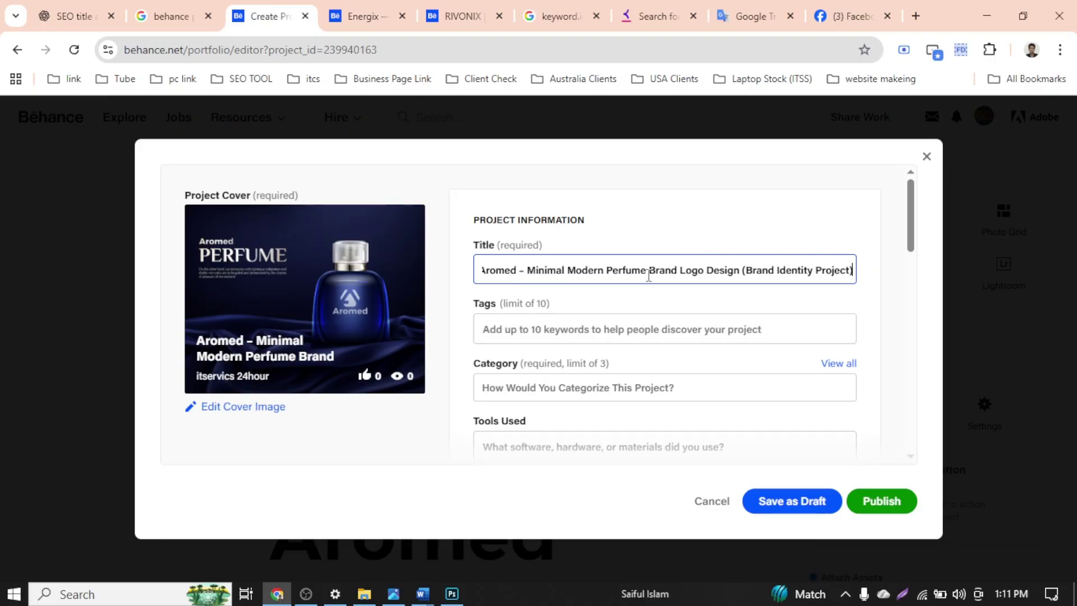
# Copy "minimal logo" from the ChatGPT list of high-volume SEO tags and add it as a Behance project tag
pyautogui.click(612, 324)
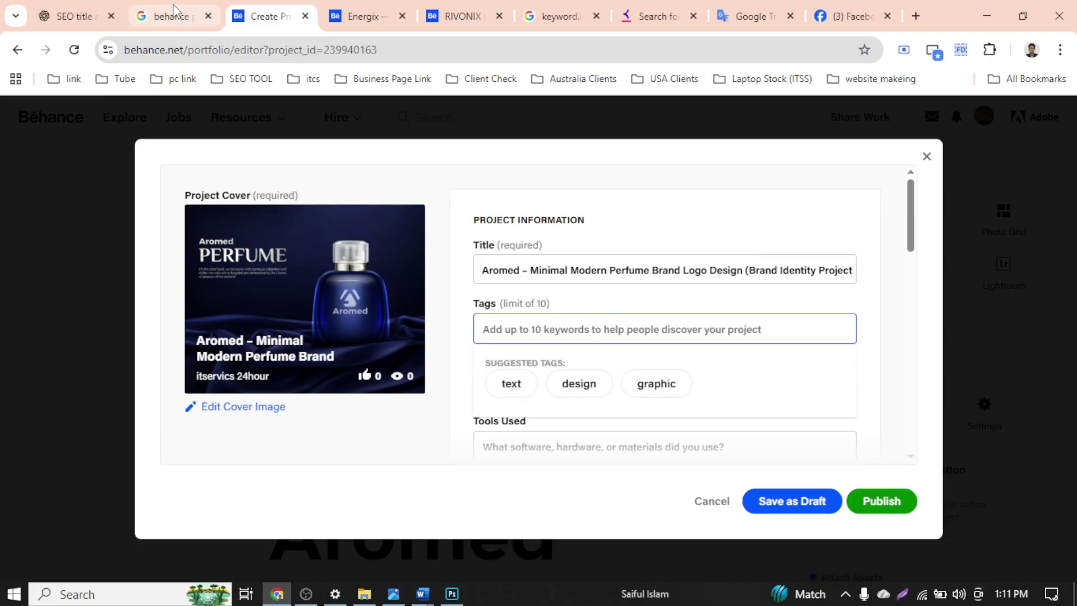
pyautogui.click(85, 8)
pyautogui.scroll(-10, 505, 336)
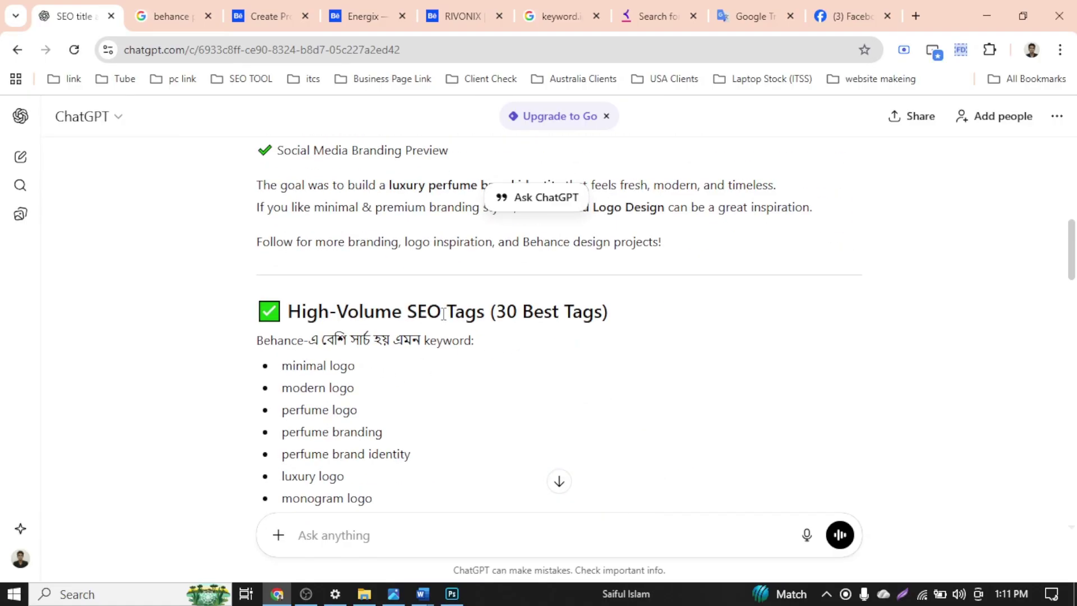
pyautogui.moveTo(357, 370); pyautogui.dragTo(283, 370)
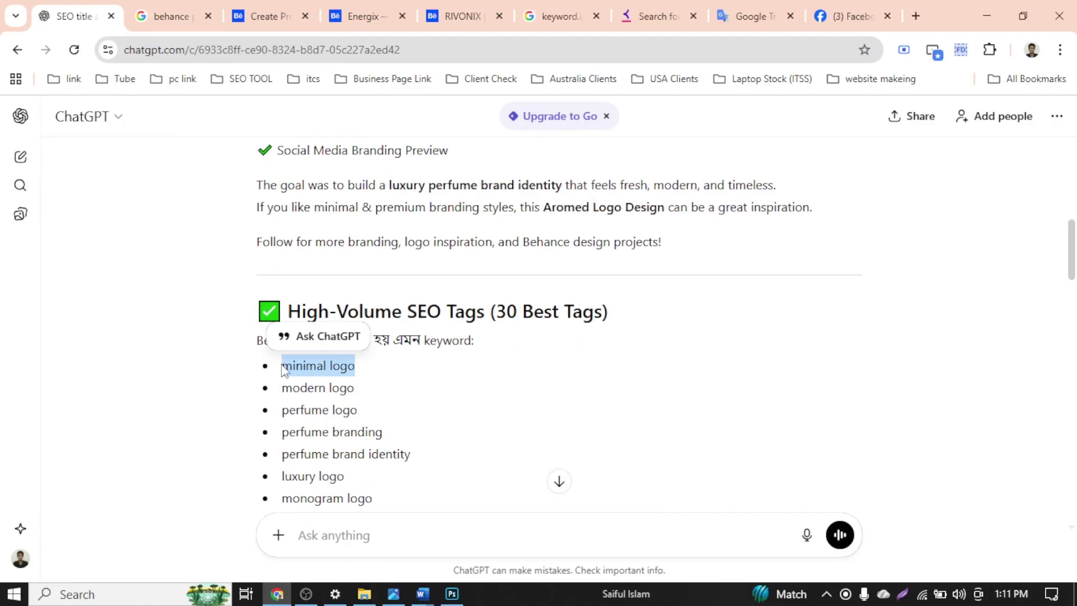
pyautogui.hotkey('ctrl', 'c')
pyautogui.click(252, 16)
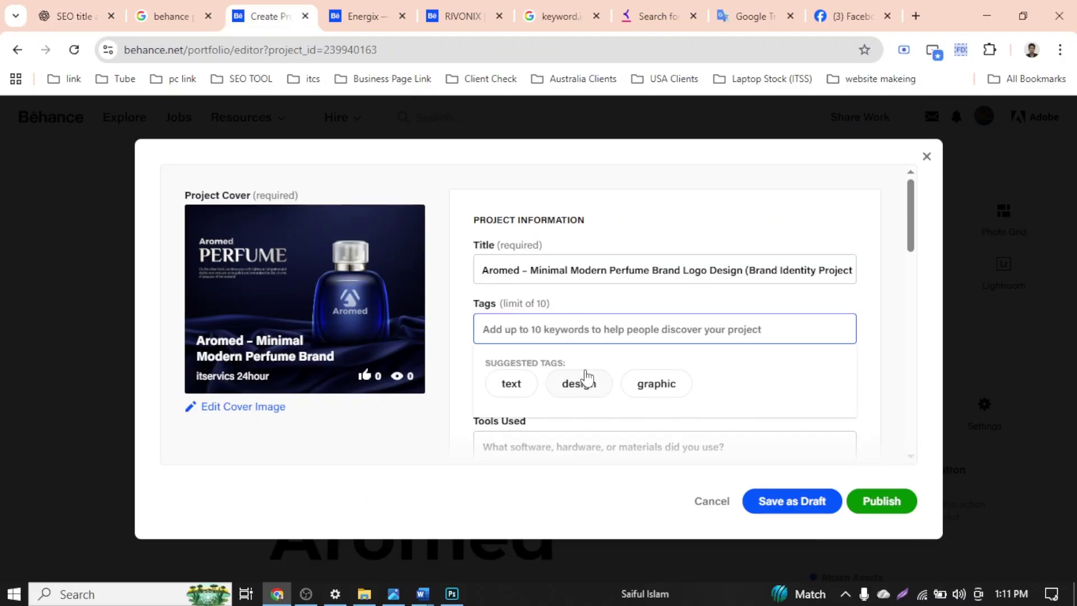
pyautogui.hotkey('ctrl', 'v')
pyautogui.press('Return')
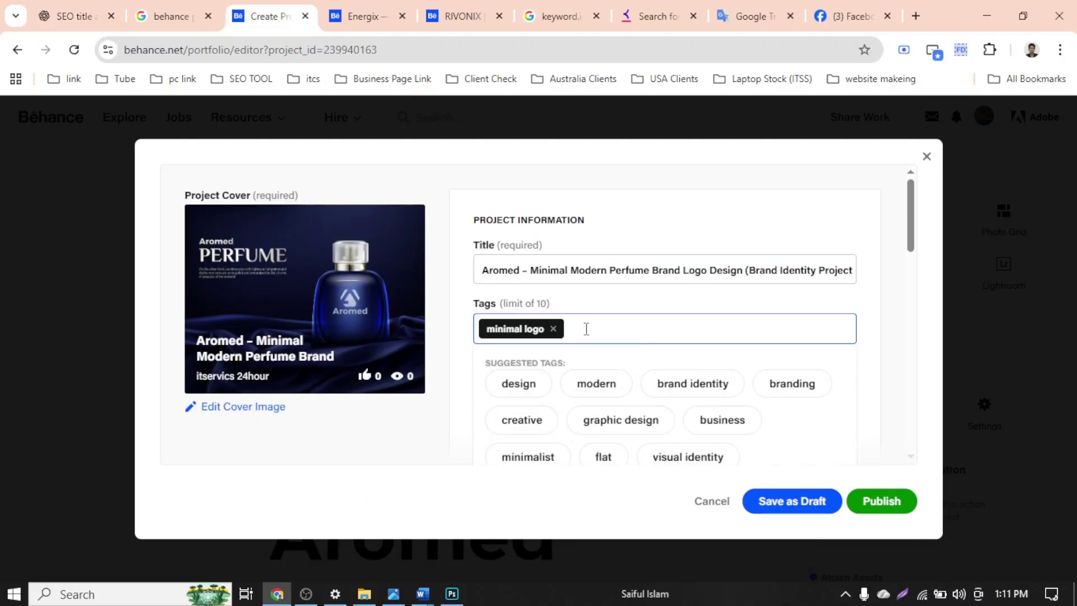
# Look up tag suggestions for "minimal logo" and add "minimal logo design" to the project tags
pyautogui.write('minimal')
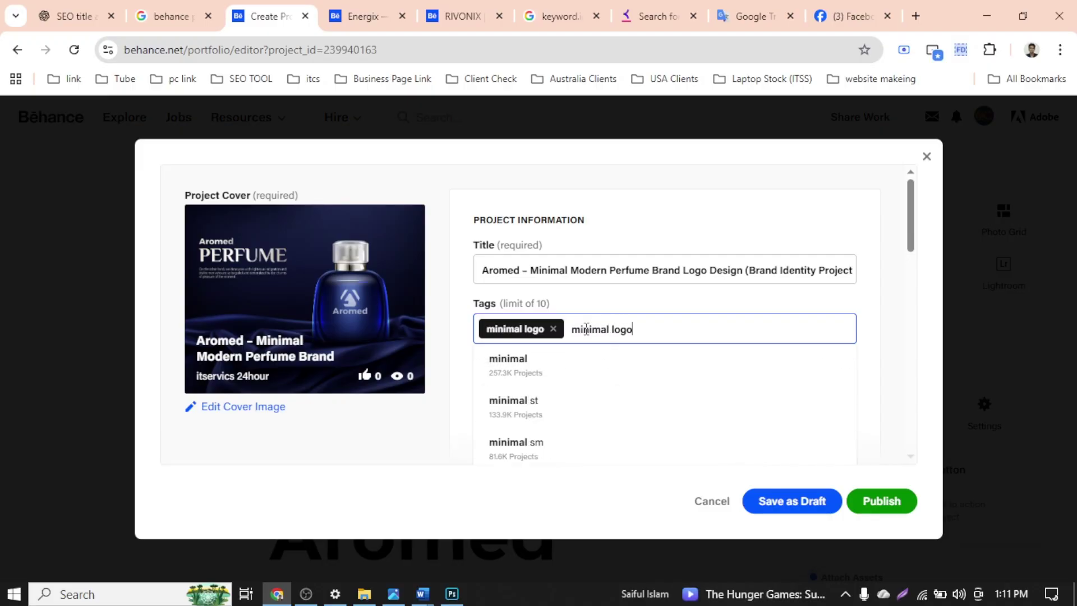
pyautogui.write(' logo')
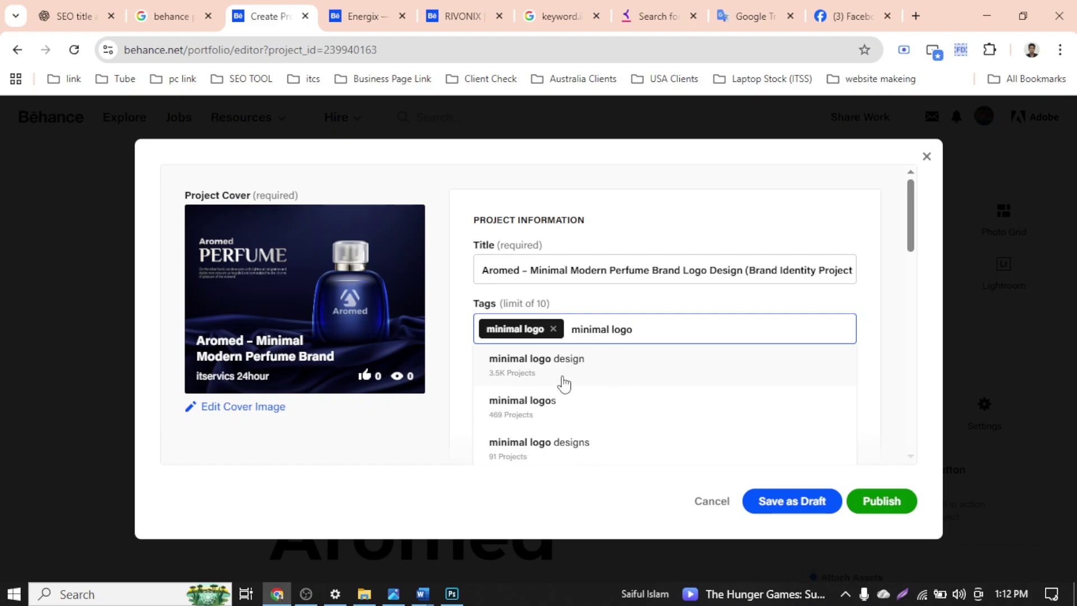
pyautogui.click(554, 370)
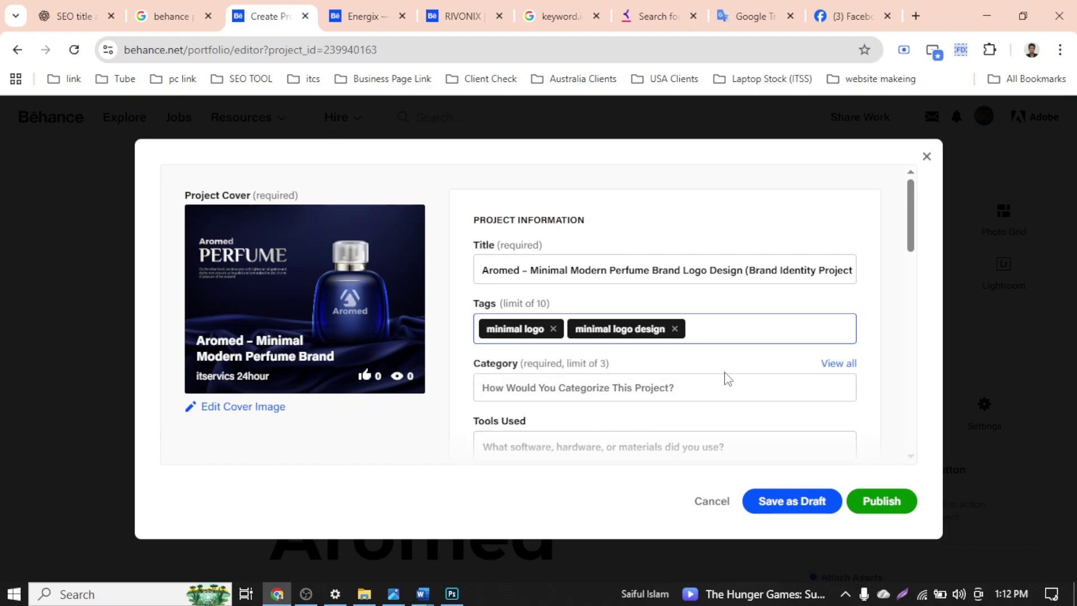
# Add "modern logo" from the ChatGPT tag list and the suggested tag "brand identity" to the Behance project tags
pyautogui.click(53, 8)
pyautogui.moveTo(355, 389); pyautogui.dragTo(280, 388)
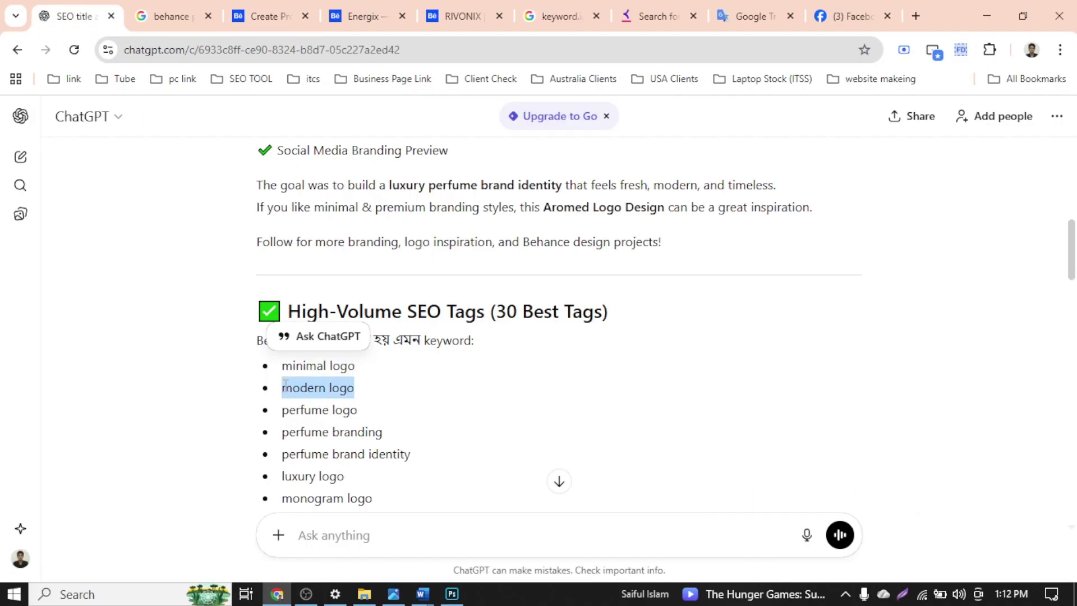
pyautogui.click(194, 9)
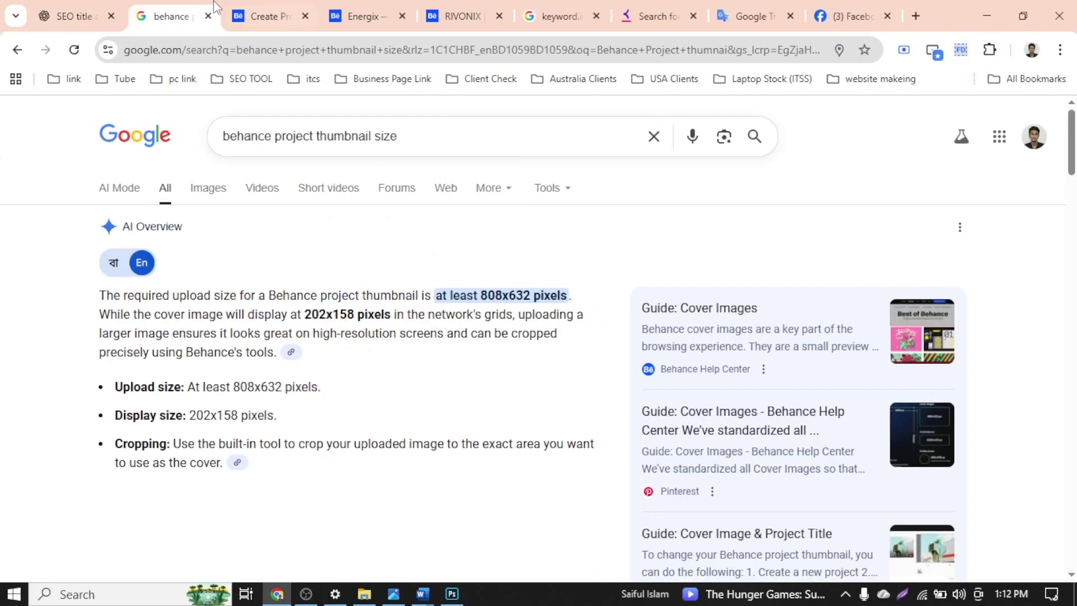
pyautogui.moveTo(261, 15); pyautogui.dragTo(168, 9)
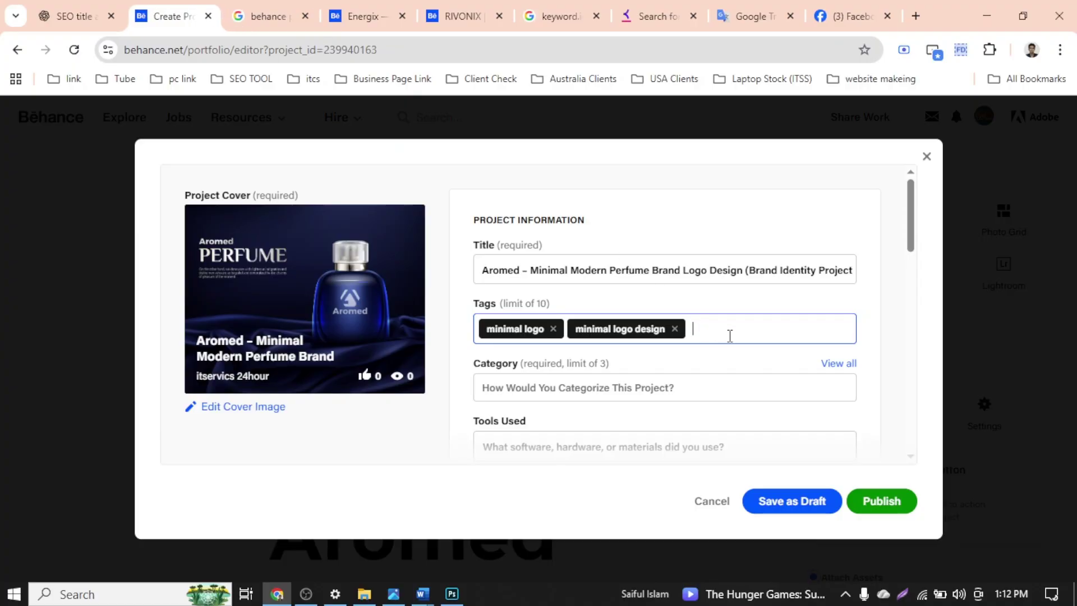
pyautogui.hotkey('ctrl', 'v')
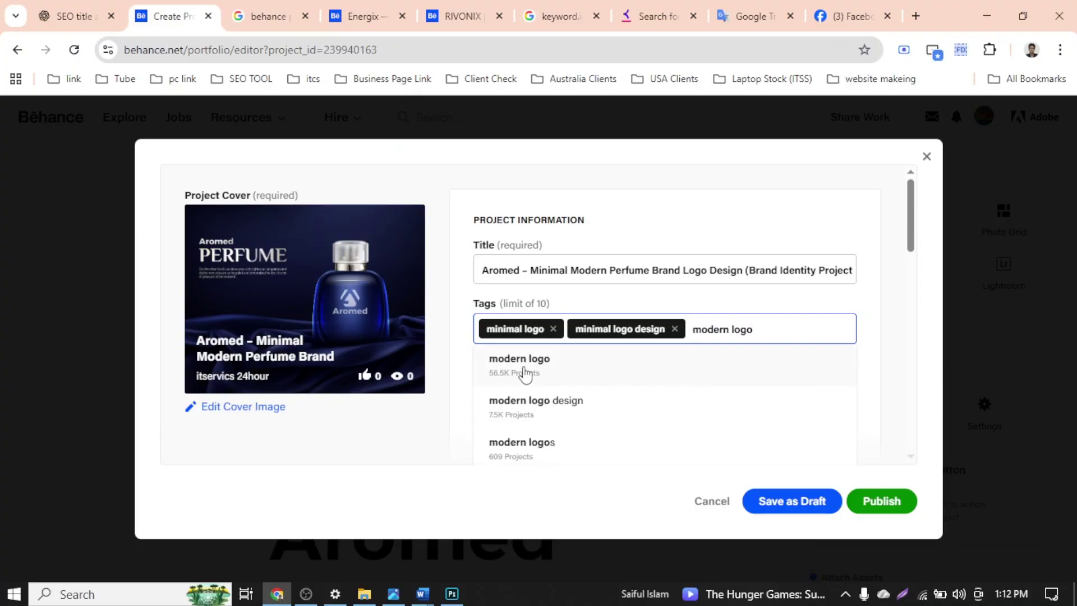
pyautogui.click(524, 373)
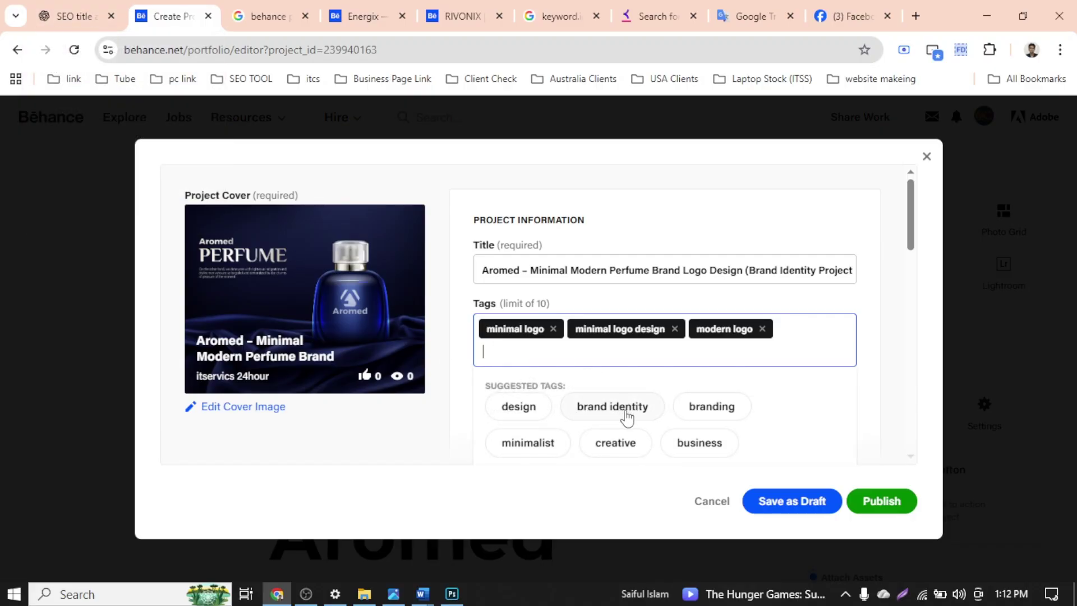
pyautogui.click(626, 414)
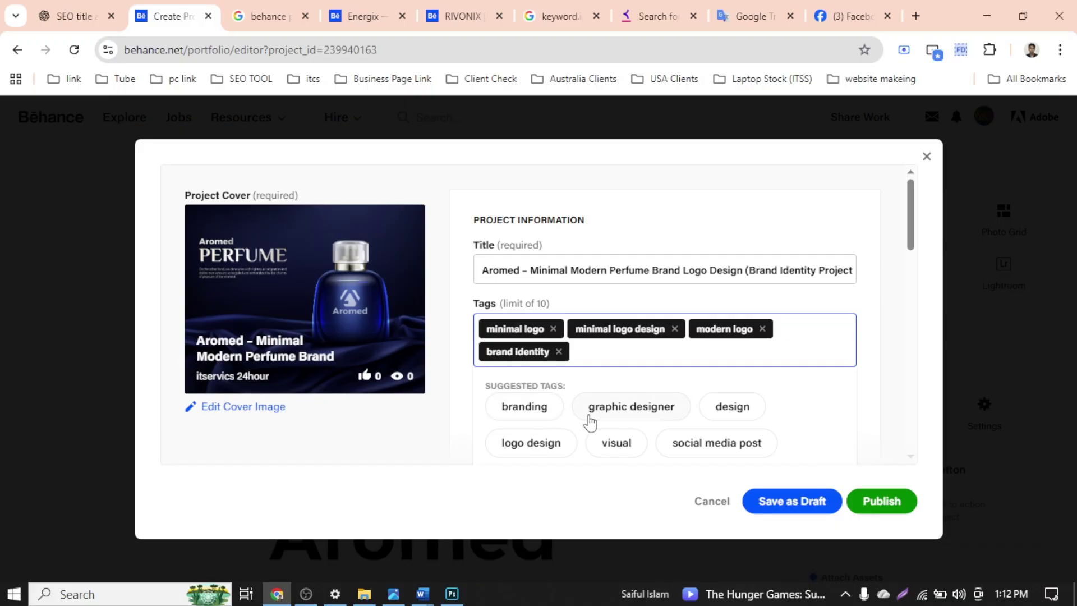
# Copy "perfume logo" from the ChatGPT tag list and add it to the Behance project tags
pyautogui.click(45, 5)
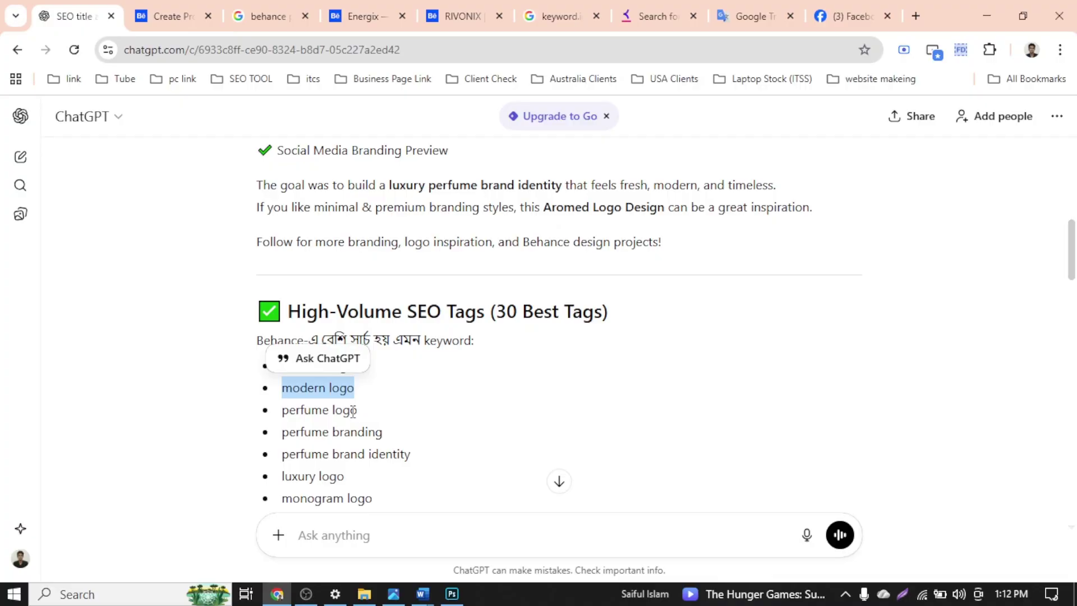
pyautogui.click(353, 412)
pyautogui.moveTo(353, 414); pyautogui.dragTo(276, 415)
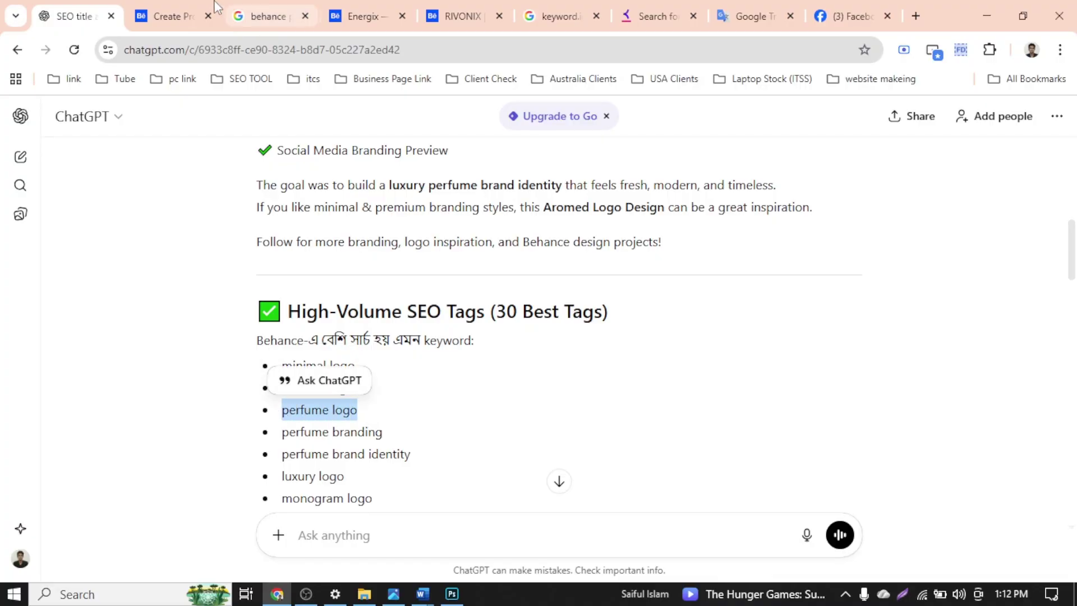
pyautogui.click(171, 16)
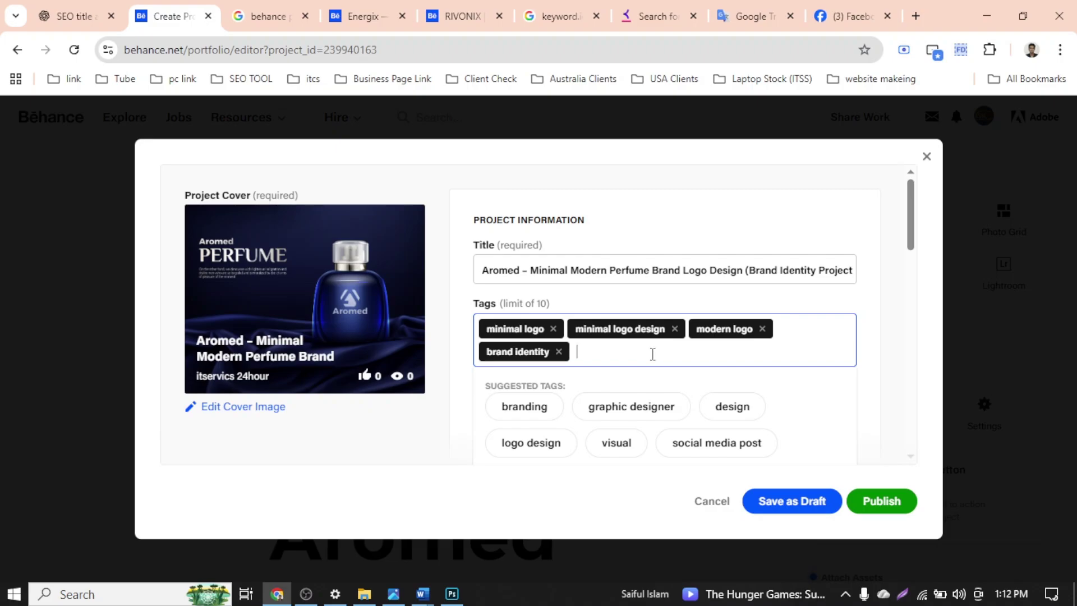
pyautogui.hotkey('ctrl', 'v')
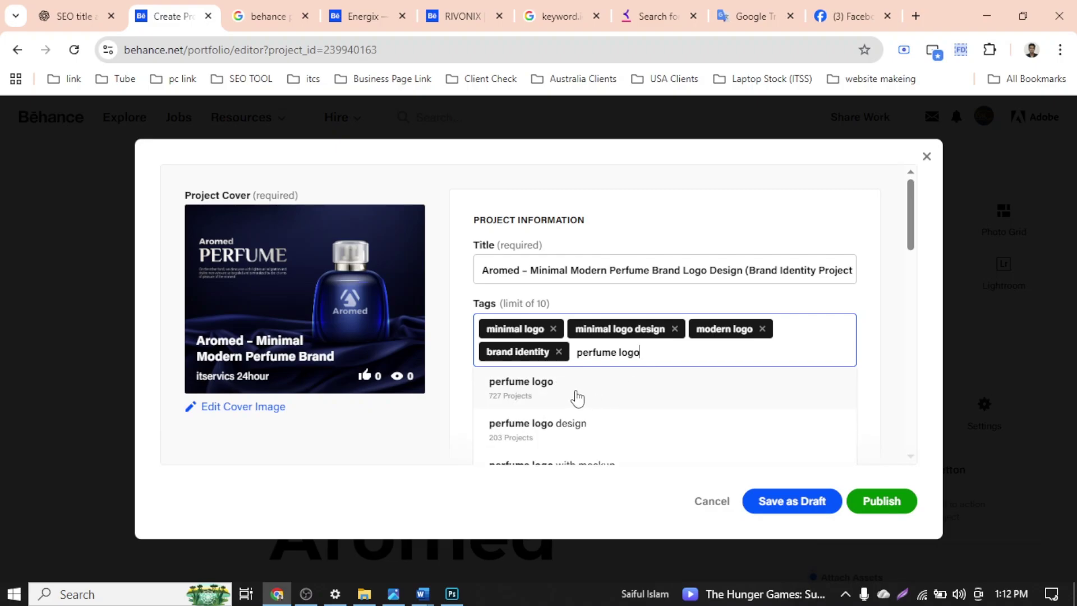
pyautogui.click(578, 398)
# Copy "brand identity design" from the ChatGPT tag list and add it to the Behance project tags
pyautogui.click(75, 16)
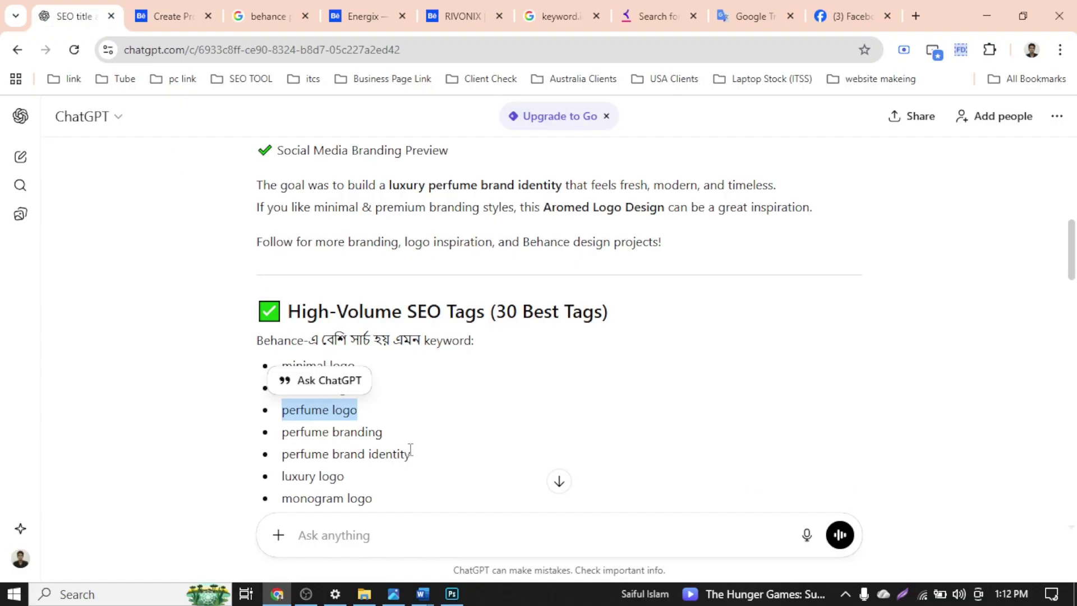
pyautogui.moveTo(384, 432); pyautogui.dragTo(291, 433)
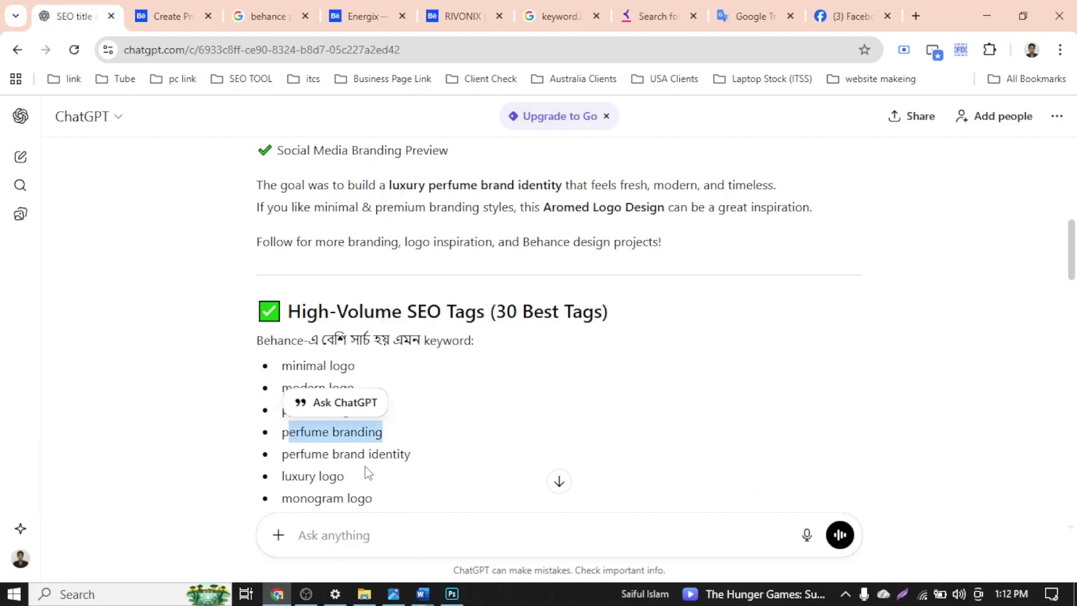
pyautogui.scroll(-4, 1073, 292)
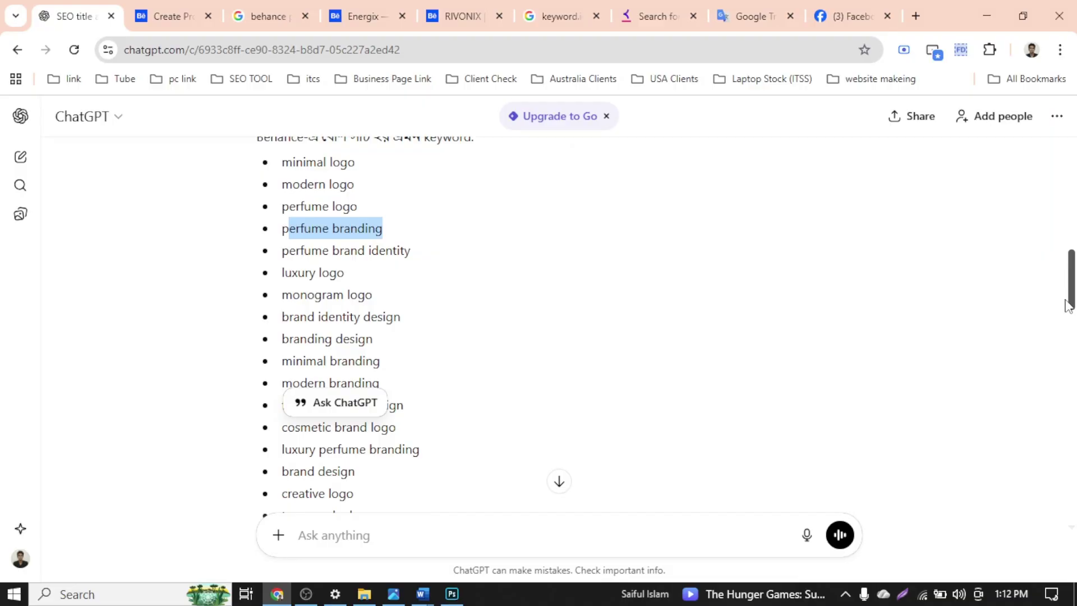
pyautogui.moveTo(398, 312); pyautogui.dragTo(284, 307)
pyautogui.hotkey('ctrl', 'c')
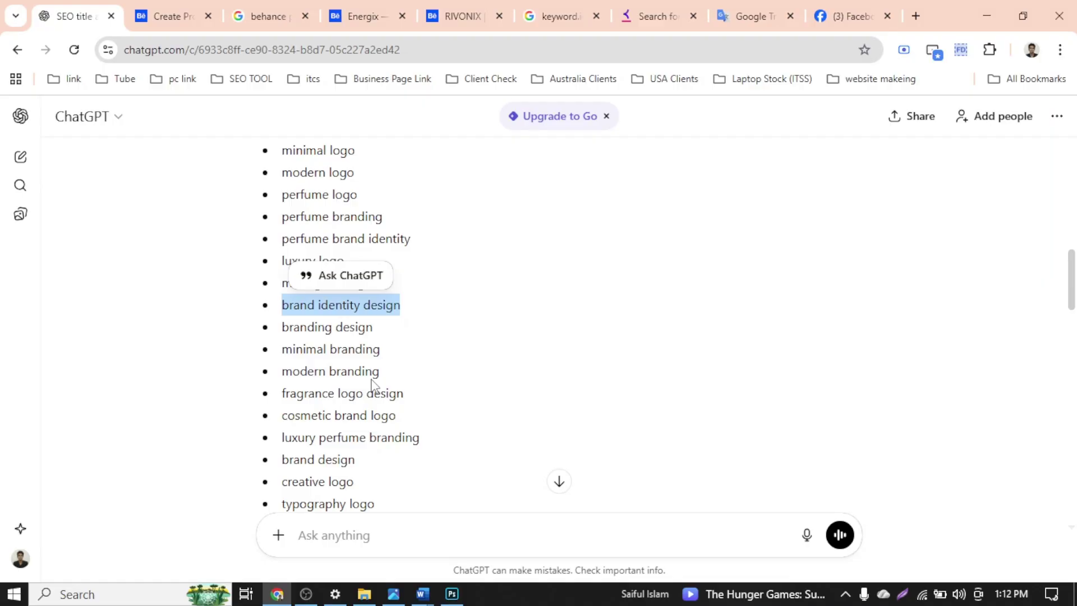
pyautogui.click(159, 18)
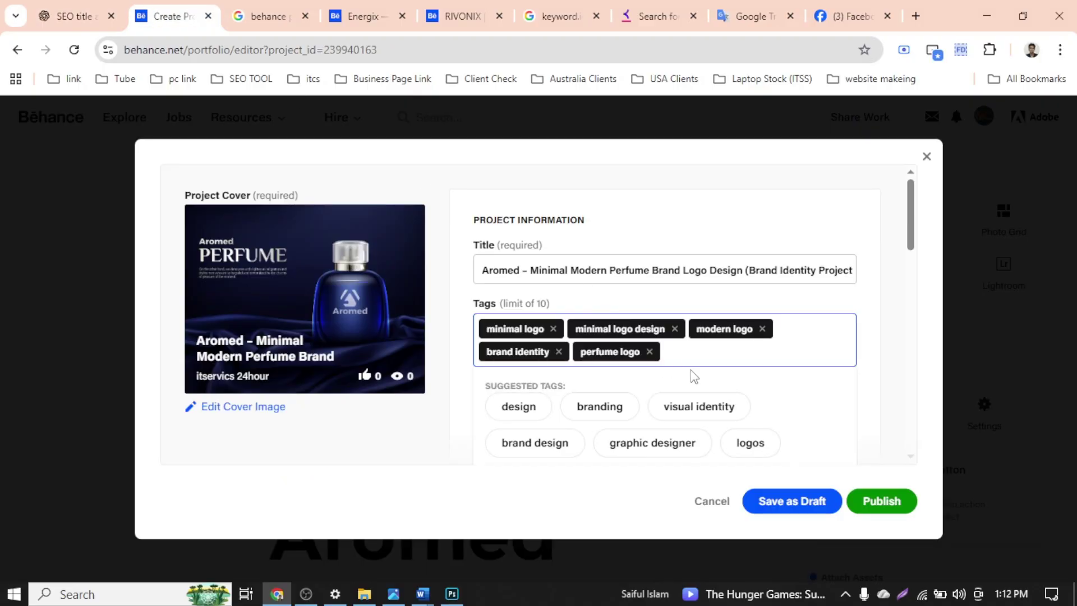
pyautogui.hotkey('ctrl', 'v')
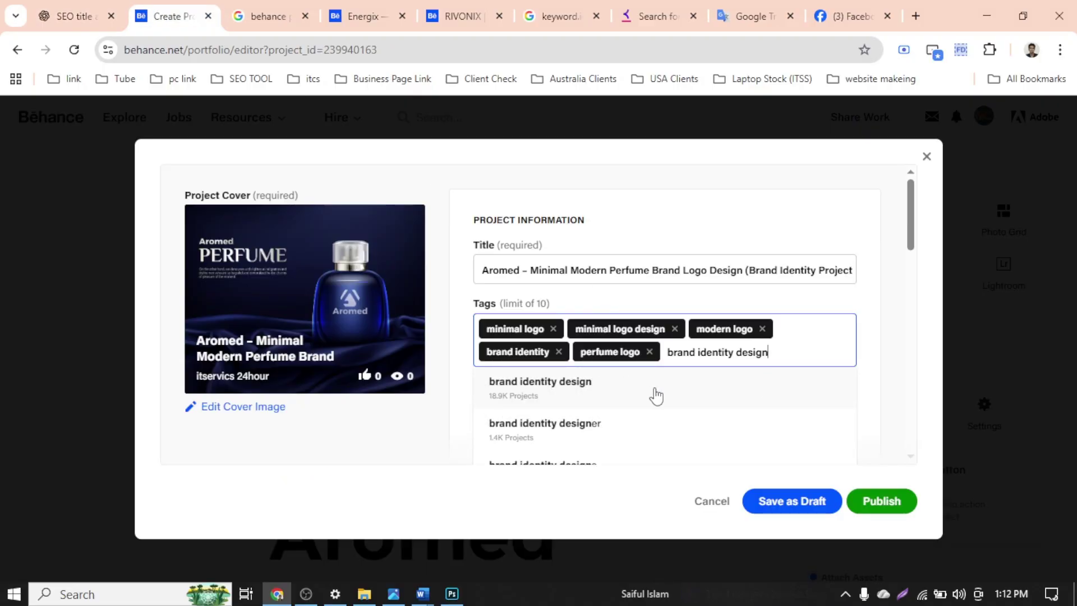
pyautogui.click(644, 397)
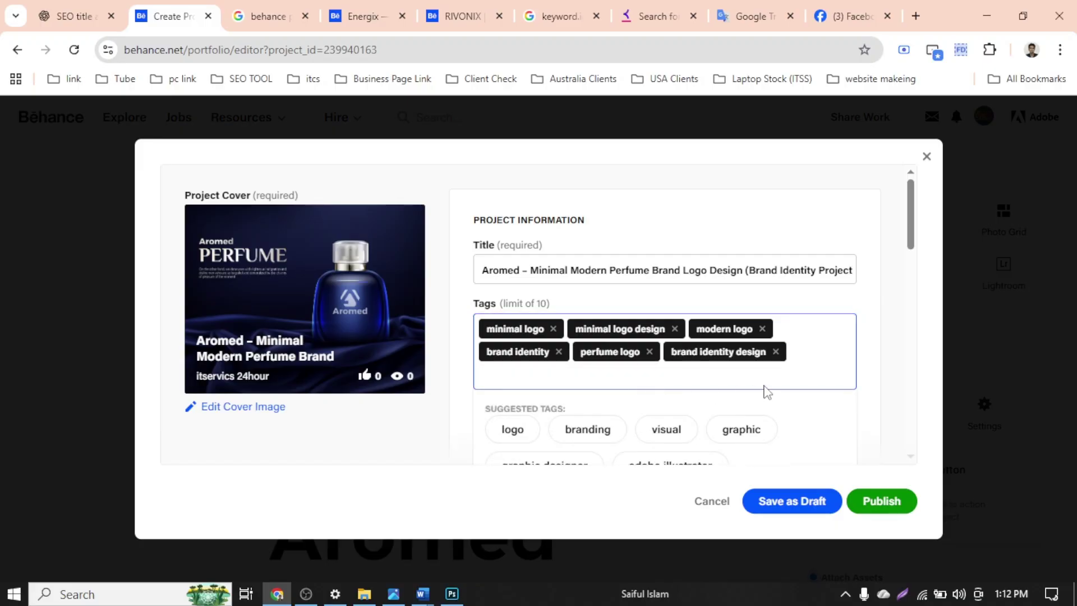
# Copy "minimal branding" from the ChatGPT tag list and add it to the Behance project tags
pyautogui.click(74, 15)
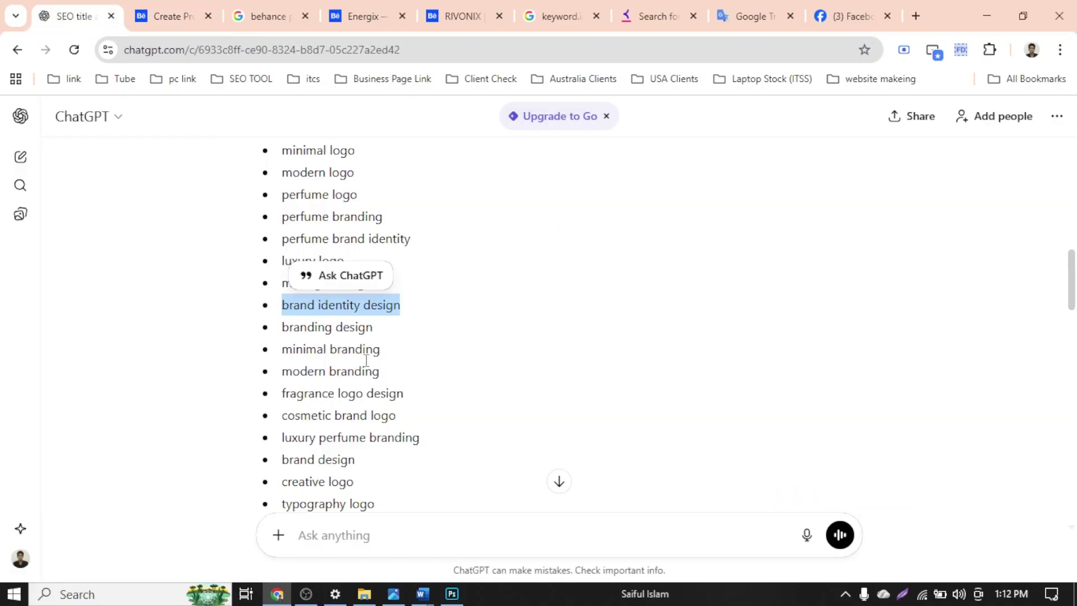
pyautogui.moveTo(383, 332); pyautogui.dragTo(284, 329)
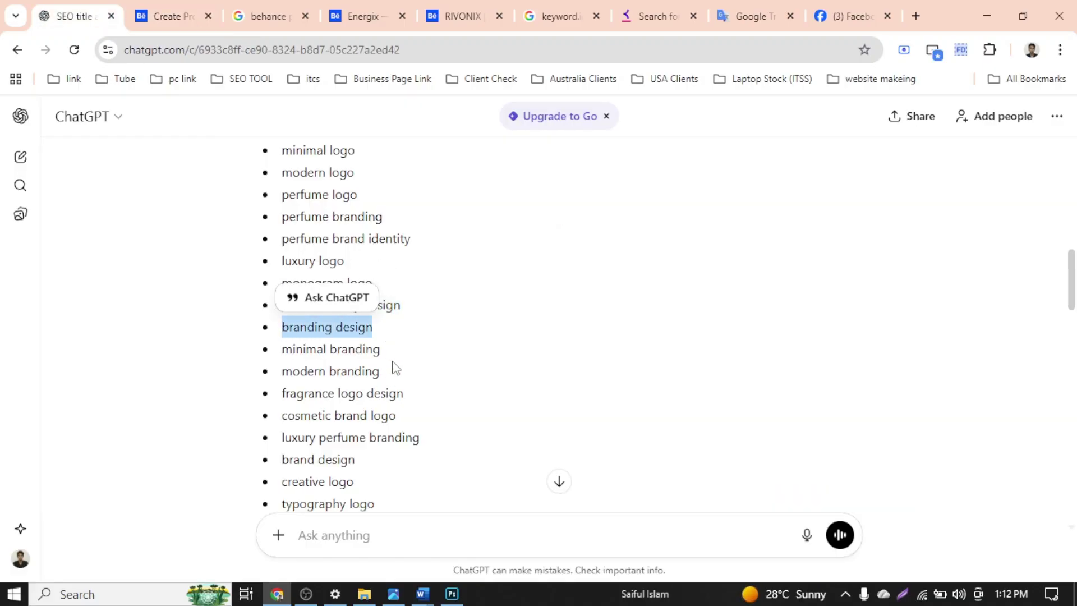
pyautogui.moveTo(394, 363); pyautogui.dragTo(272, 359)
pyautogui.hotkey('ctrl', 'c')
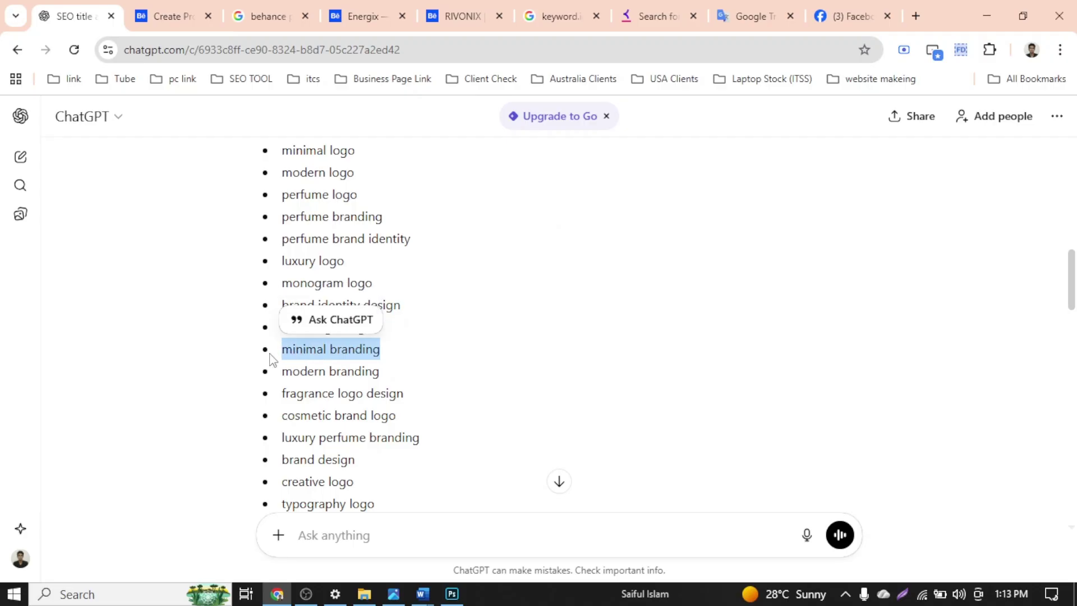
pyautogui.click(185, 13)
pyautogui.hotkey('ctrl', 'v')
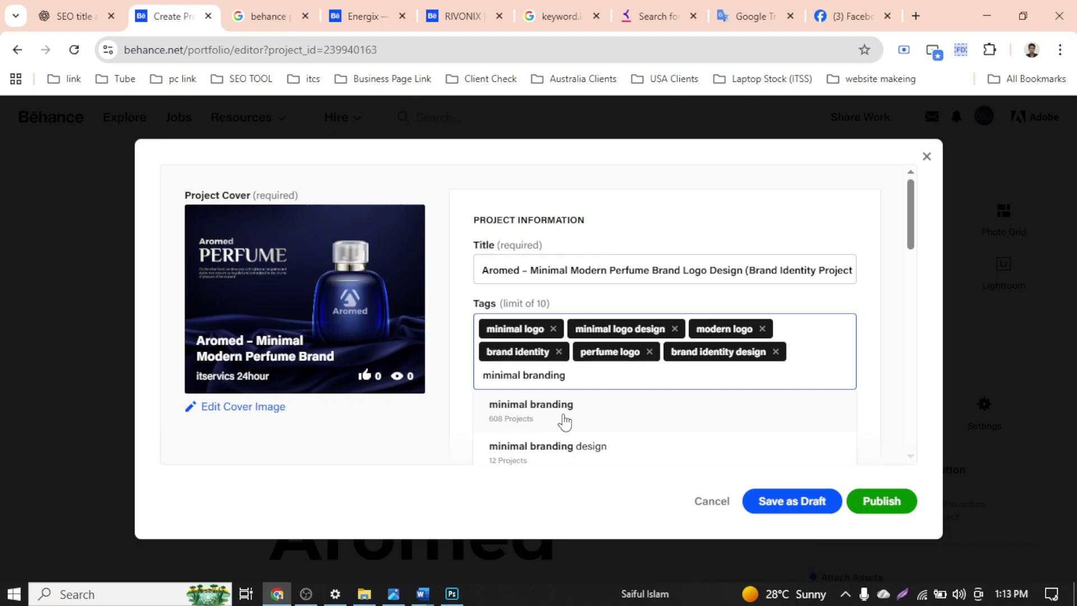
pyautogui.click(564, 421)
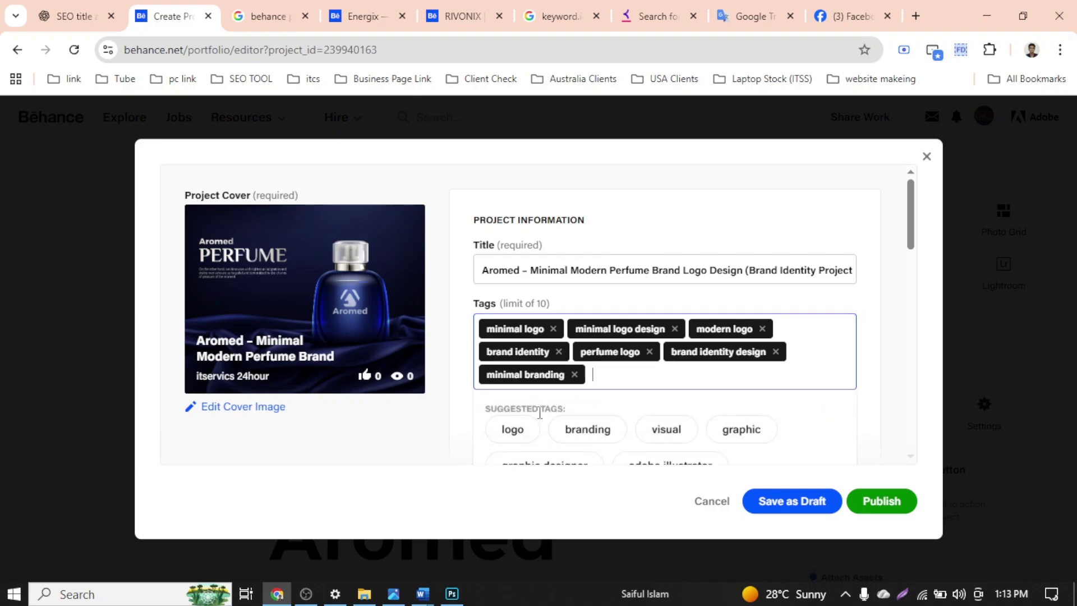
# Add "logo design" and the suggested tag "branding" to the Behance project tags
pyautogui.scroll(-2, 625, 268)
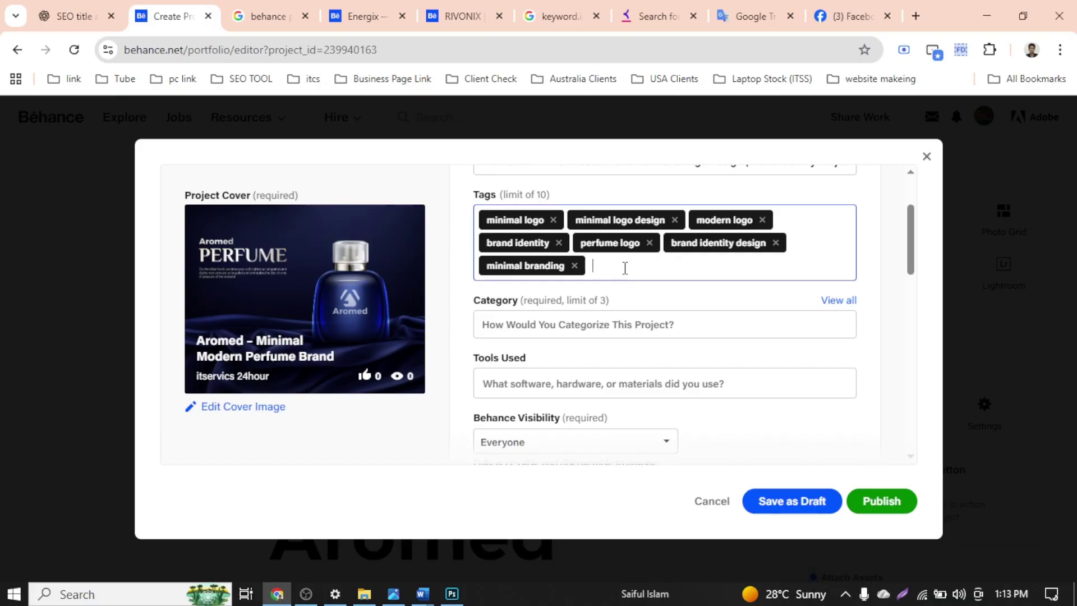
pyautogui.click(60, 13)
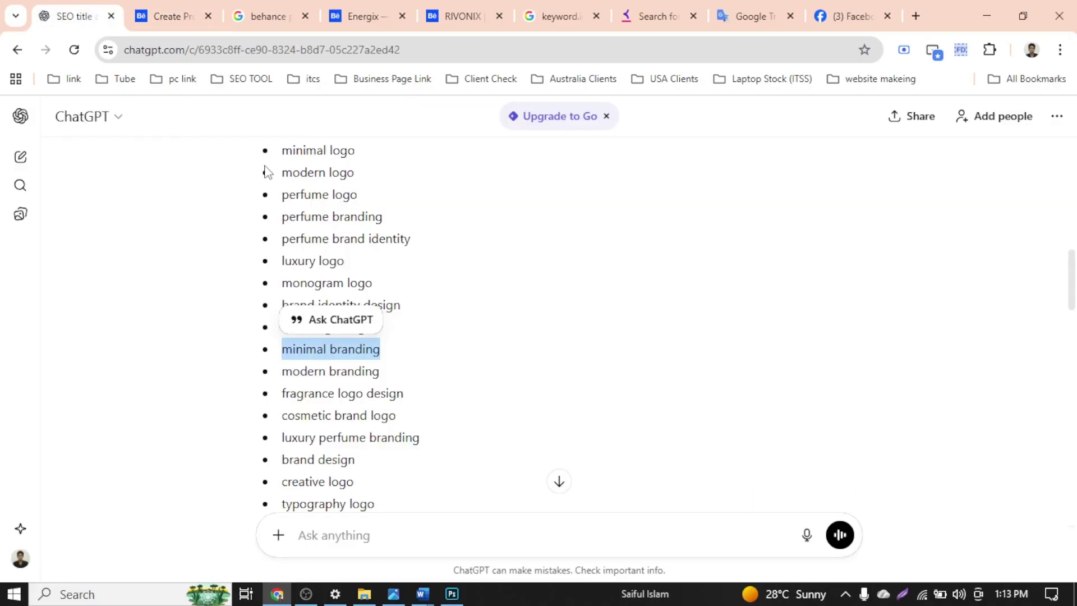
pyautogui.click(168, 15)
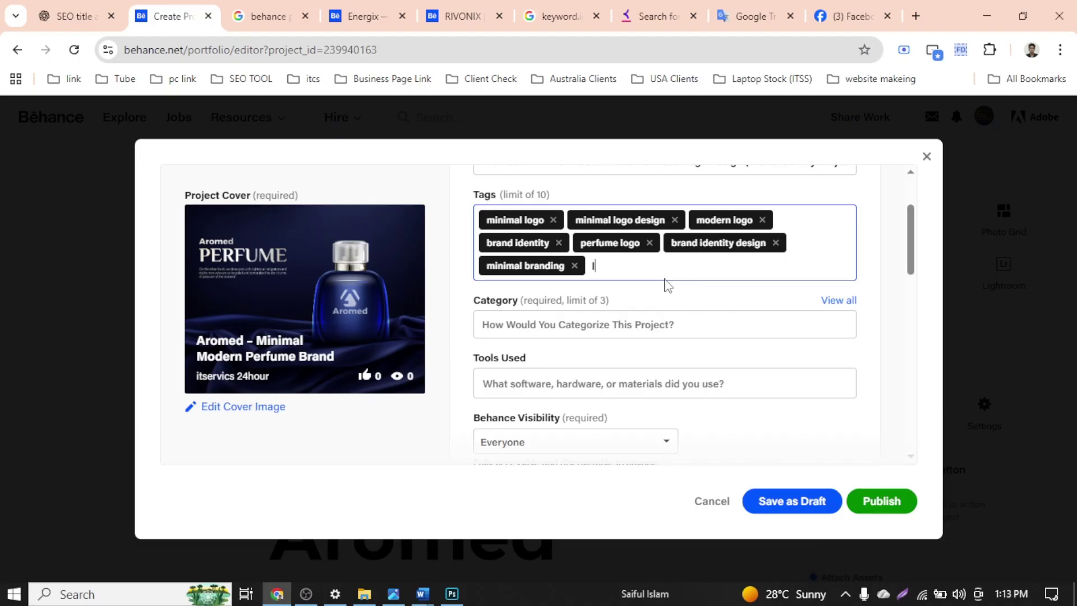
pyautogui.write('logo design')
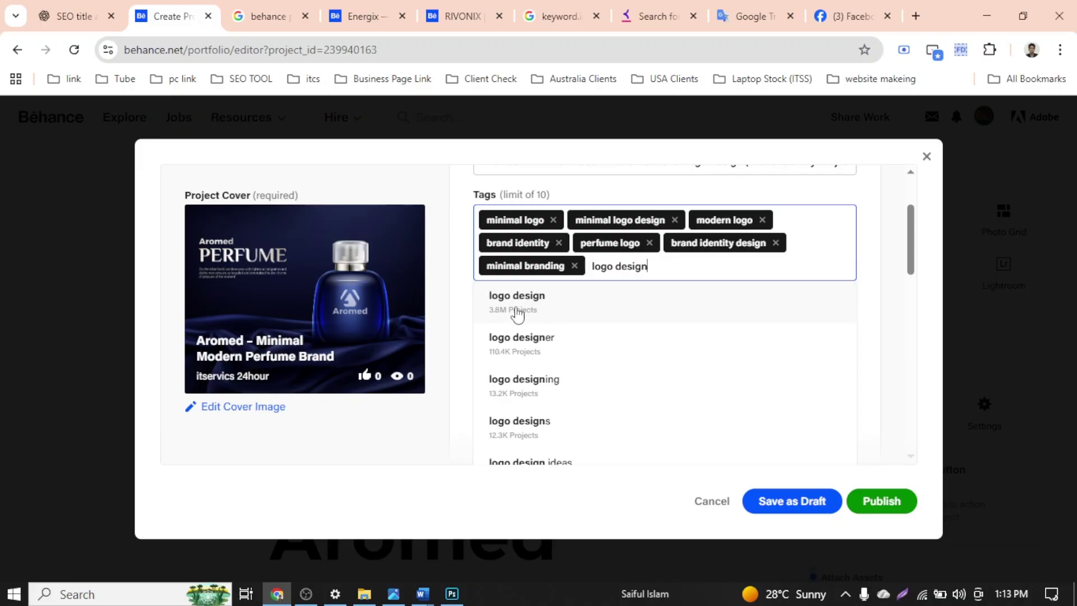
pyautogui.click(517, 315)
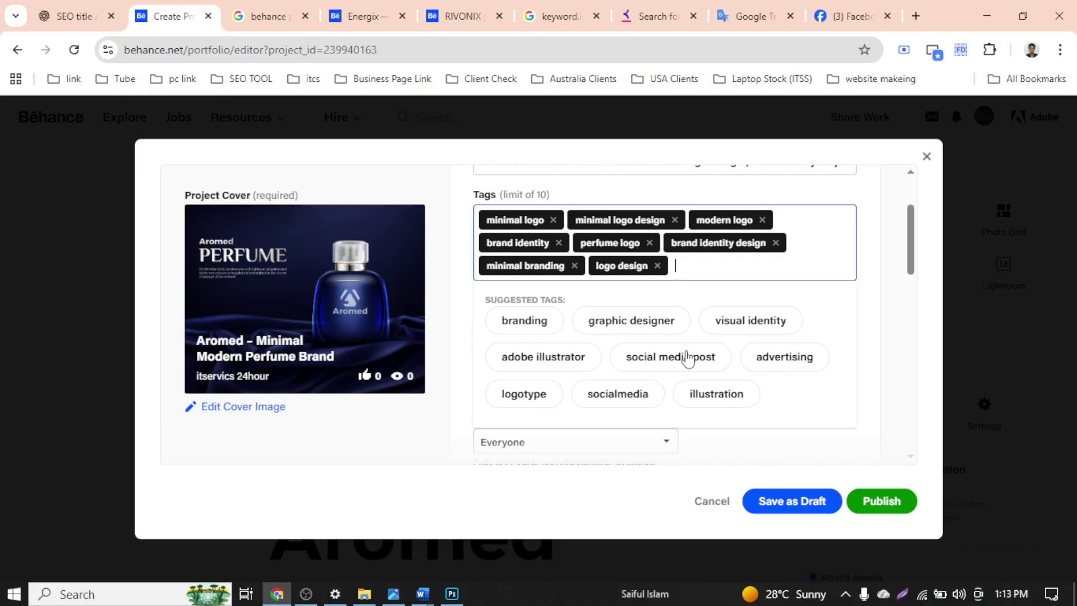
pyautogui.moveTo(430, 598)
pyautogui.click(534, 333)
pyautogui.scroll(2, 673, 319)
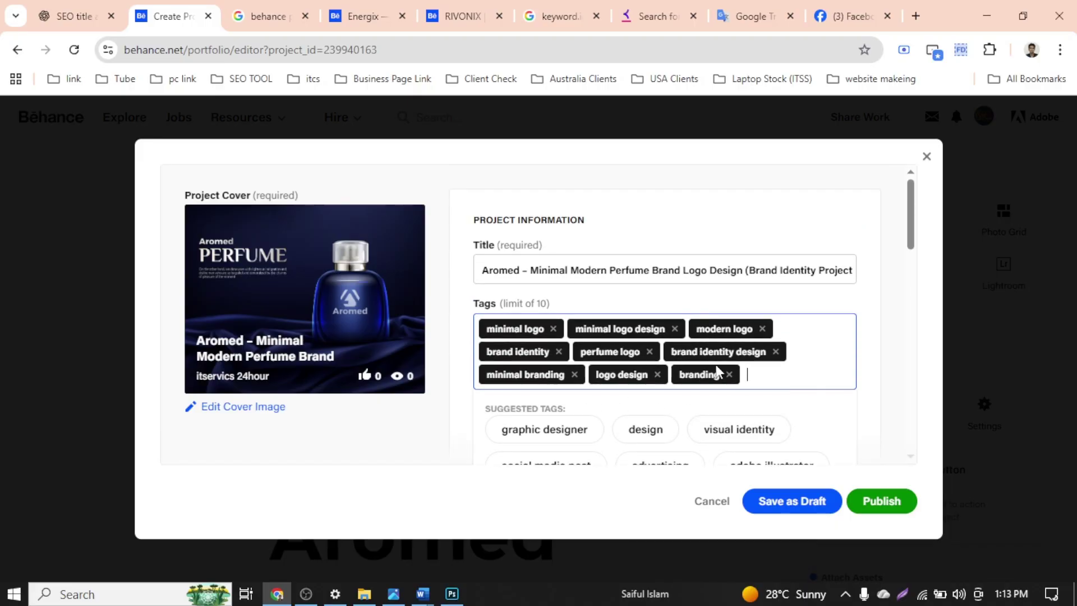
# Copy "modern minimalist logo" from the ChatGPT tag list and return to the Behance project information
pyautogui.click(96, 15)
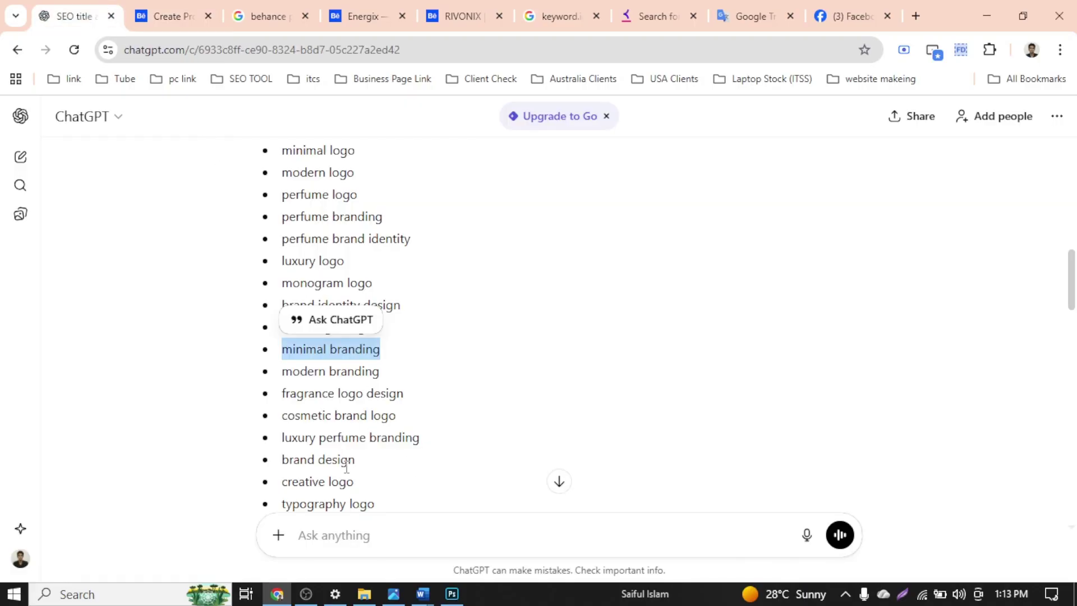
pyautogui.scroll(-5, 359, 478)
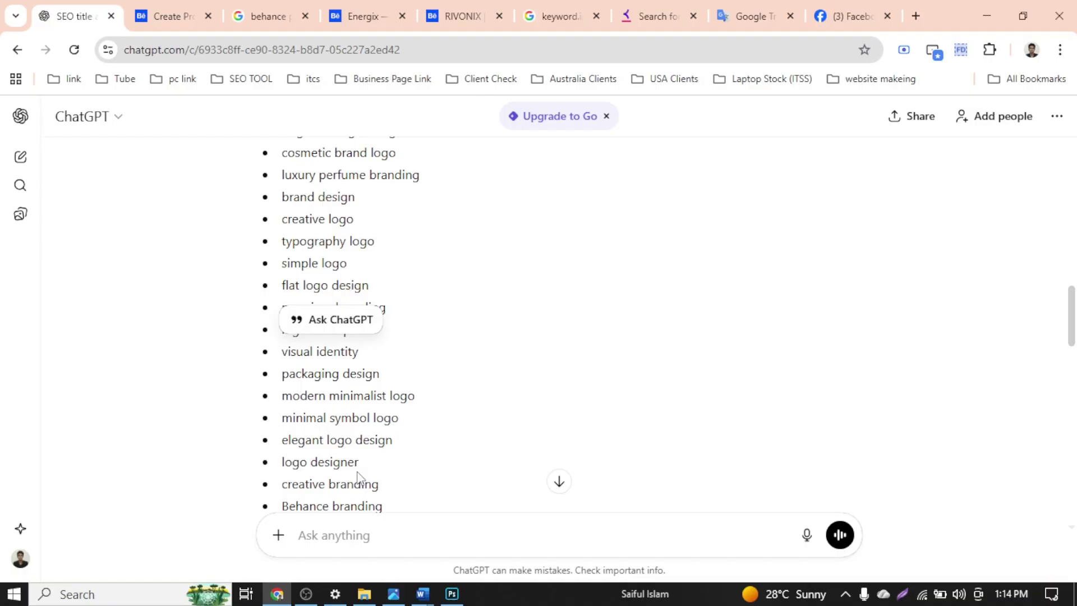
pyautogui.doubleClick(338, 395)
pyautogui.tripleClick(338, 395)
pyautogui.rightClick(338, 396)
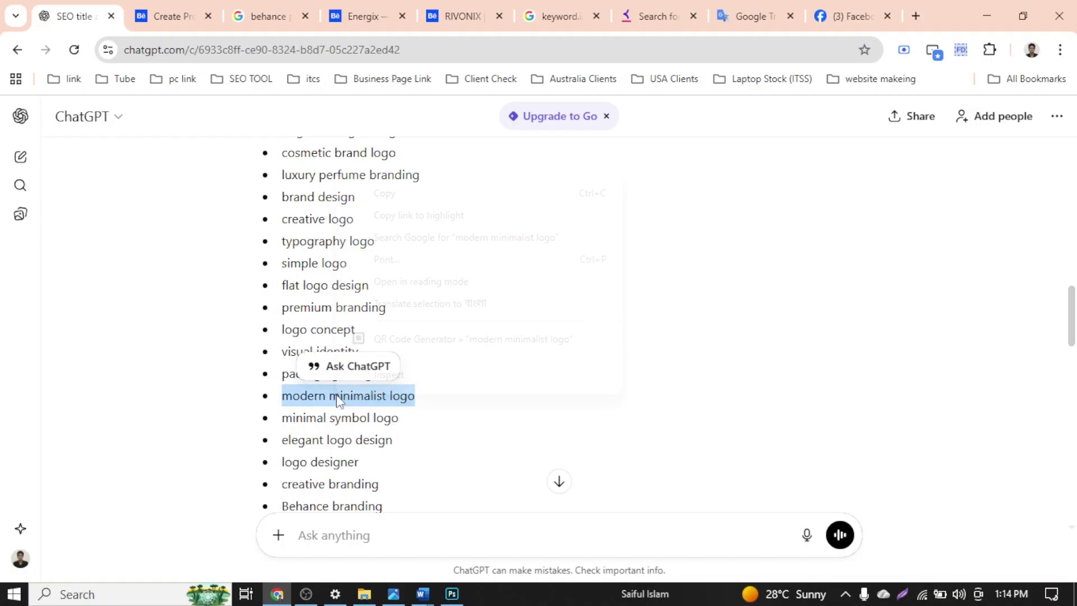
pyautogui.click(401, 194)
pyautogui.click(169, 15)
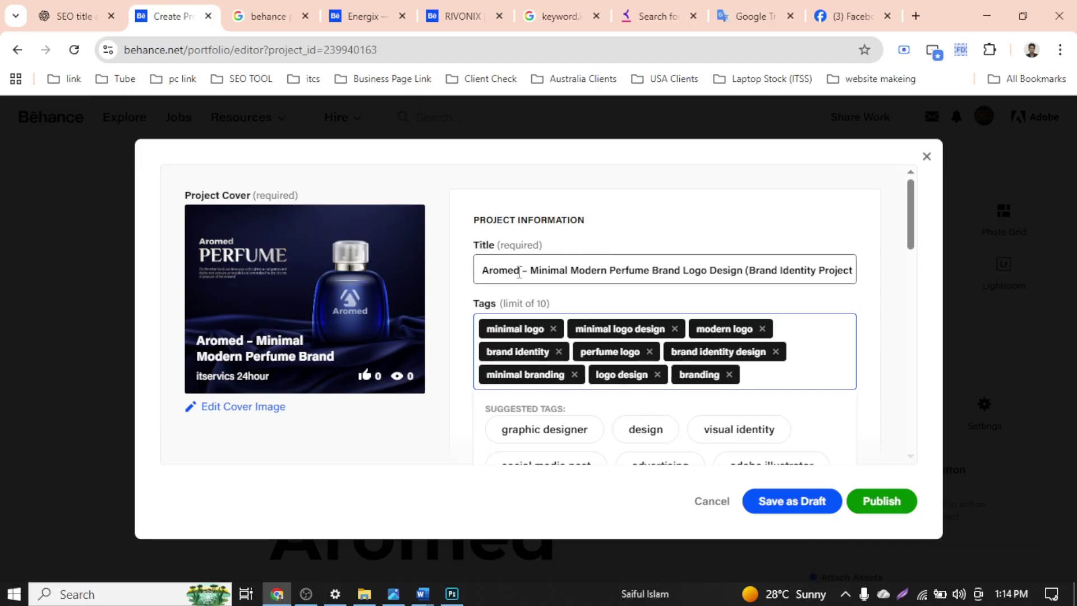
# Copy the start of the project title into the tags, trim it to "Aromed Minimal Modern Perfume Brand Logo" and add it as a tag
pyautogui.moveTo(486, 269); pyautogui.dragTo(739, 271)
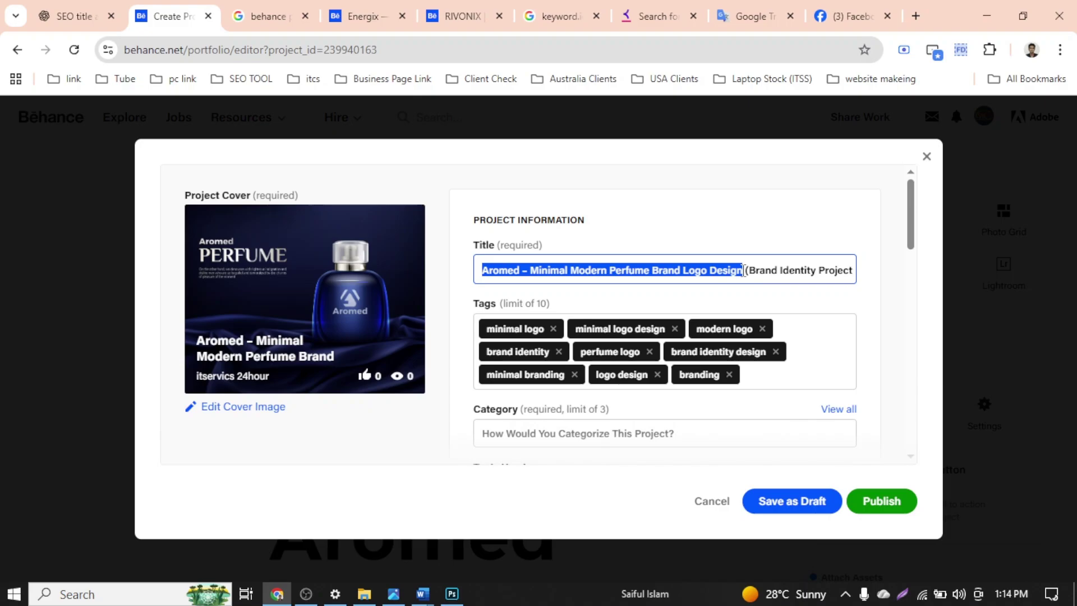
pyautogui.scroll(-4, 718, 305)
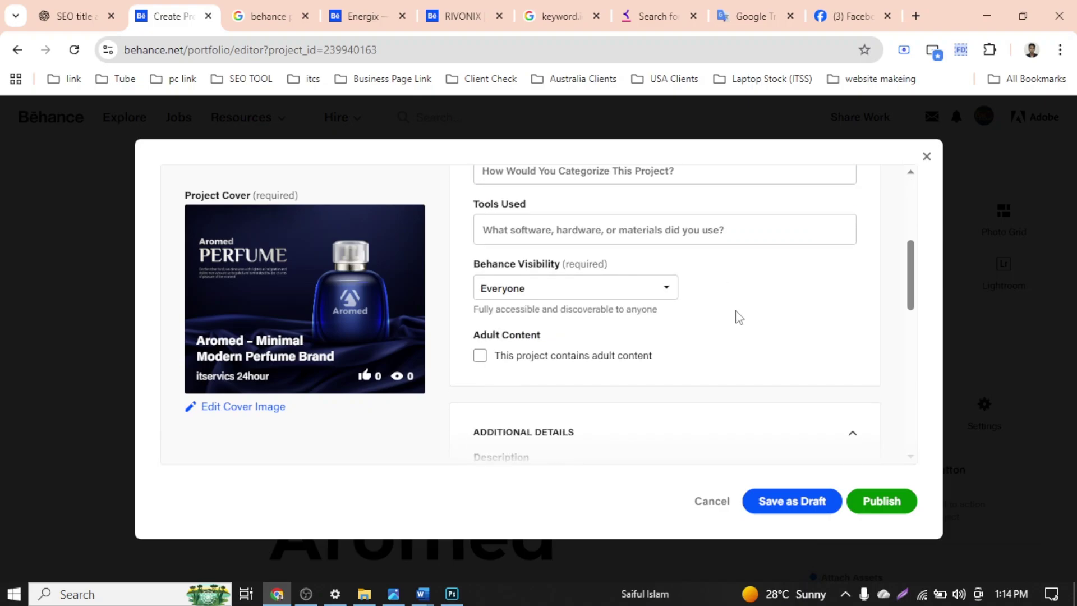
pyautogui.scroll(4, 738, 315)
pyautogui.click(767, 371)
pyautogui.hotkey('ctrl', 'v')
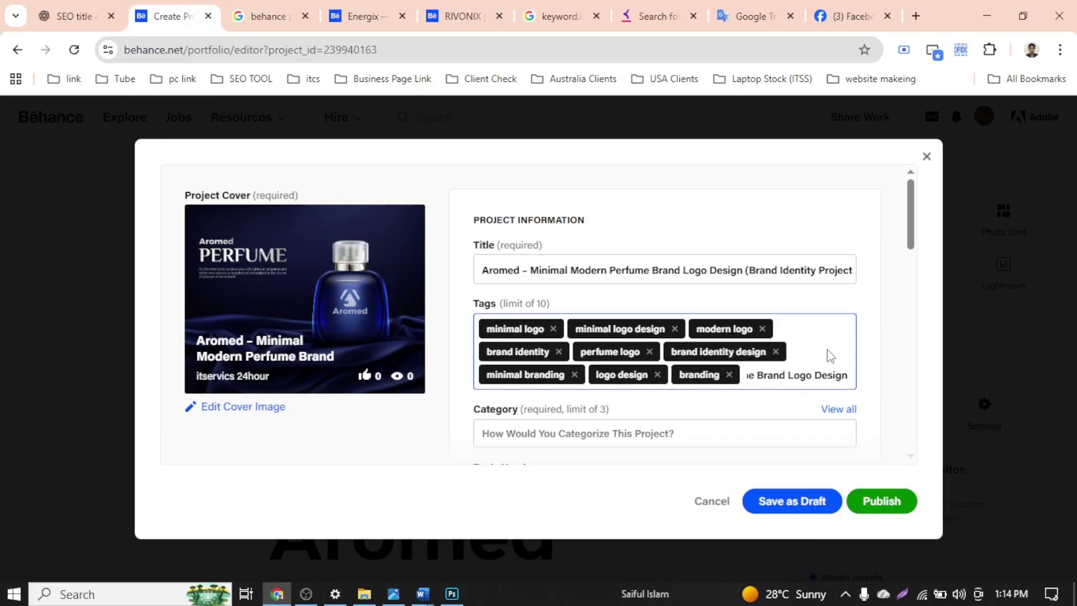
pyautogui.press('BackSpace')
pyautogui.press('BackSpace')
pyautogui.press('BackSpace')
pyautogui.press('BackSpace')
pyautogui.press('BackSpace')
pyautogui.press('BackSpace')
pyautogui.press('BackSpace')
pyautogui.press('Left')
pyautogui.press('Left')
pyautogui.press('Left')
pyautogui.press('Left')
pyautogui.press('Left')
pyautogui.press('Left')
pyautogui.press('Left')
pyautogui.press('Left')
pyautogui.press('Left')
pyautogui.press('Left')
pyautogui.press('Left')
pyautogui.press('Left')
pyautogui.press('Left')
pyautogui.press('Left')
pyautogui.press('Left')
pyautogui.press('Left')
pyautogui.press('Left')
pyautogui.press('Left')
pyautogui.press('Left')
pyautogui.press('Left')
pyautogui.press('Delete')
pyautogui.press('Delete')
pyautogui.press('Right')
pyautogui.press('Right')
pyautogui.press('Right')
pyautogui.press('Right')
pyautogui.press('Right')
pyautogui.press('Right')
pyautogui.press('Right')
pyautogui.press('Right')
pyautogui.press('Right')
pyautogui.press('Right')
pyautogui.press('Right')
pyautogui.press('Right')
pyautogui.press('Right')
pyautogui.press('Right')
pyautogui.press('Right')
pyautogui.press('Right')
pyautogui.press('Right')
pyautogui.press('Right')
pyautogui.press('Right')
pyautogui.press('Right')
pyautogui.press('Return')
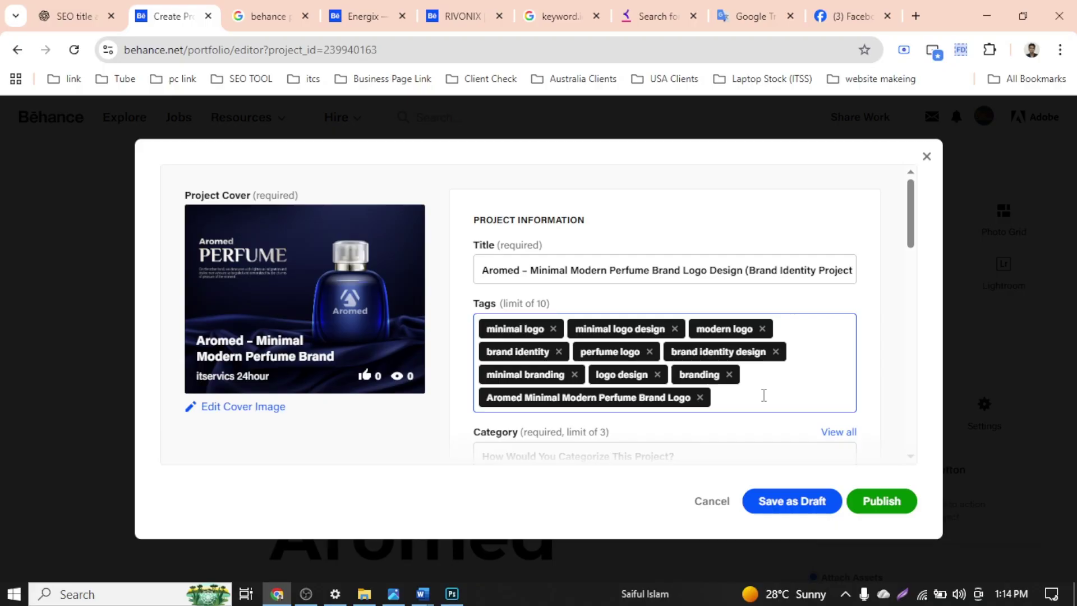
# Set the project categories to Branding, Logo Design and Graphic Design
pyautogui.moveTo(910, 241); pyautogui.dragTo(909, 279)
pyautogui.click(610, 297)
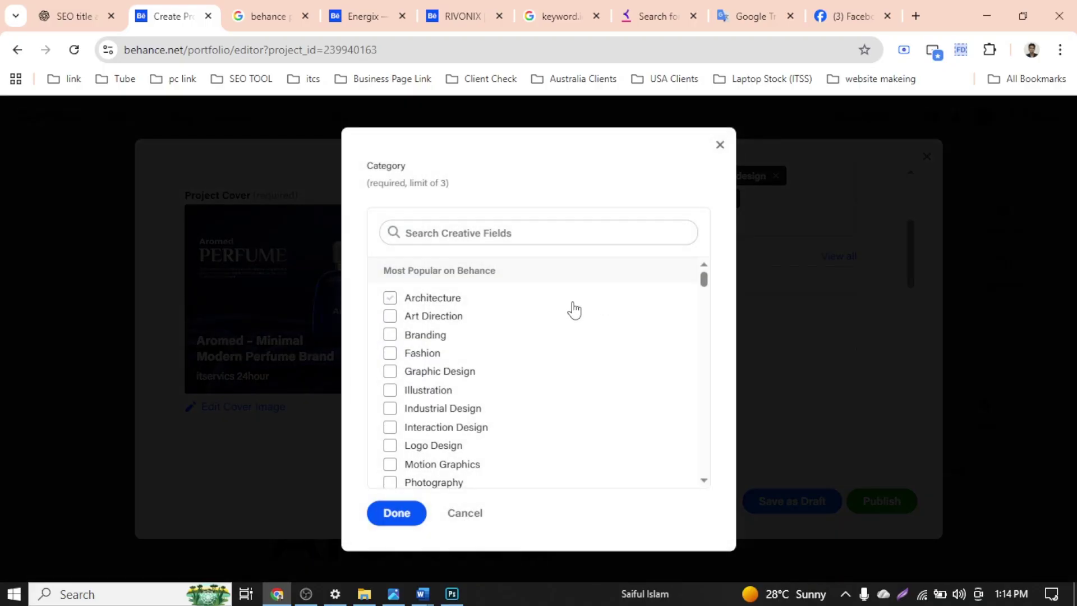
pyautogui.click(426, 336)
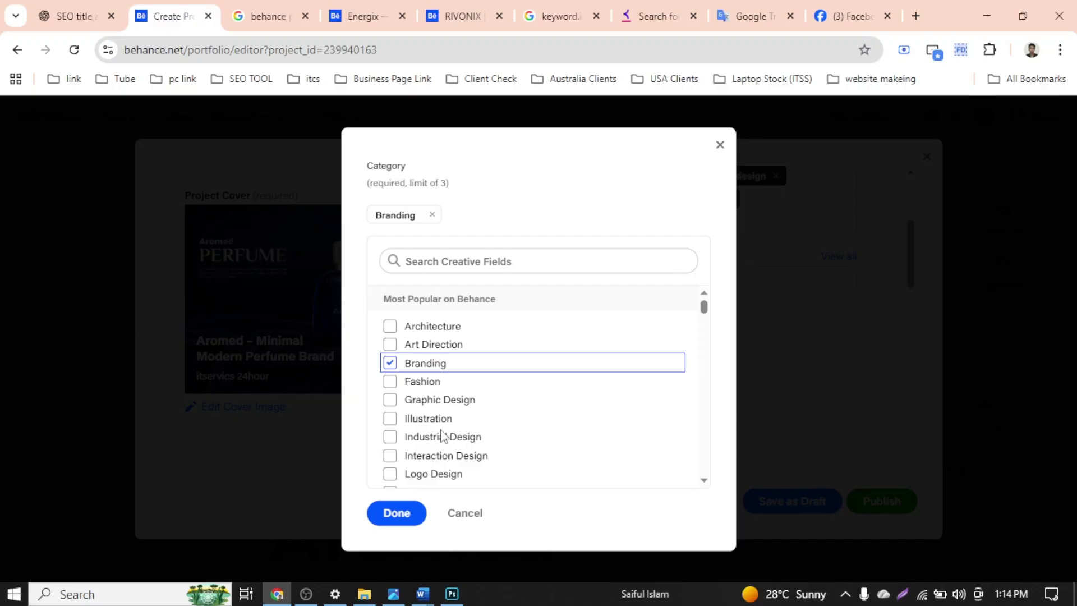
pyautogui.click(441, 478)
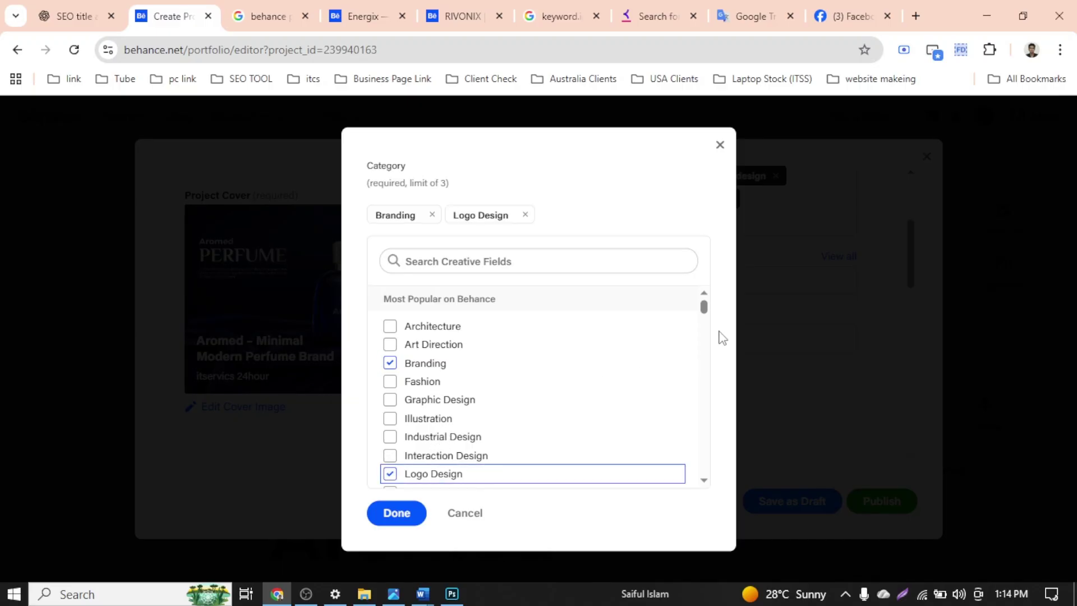
pyautogui.moveTo(705, 312); pyautogui.dragTo(706, 318)
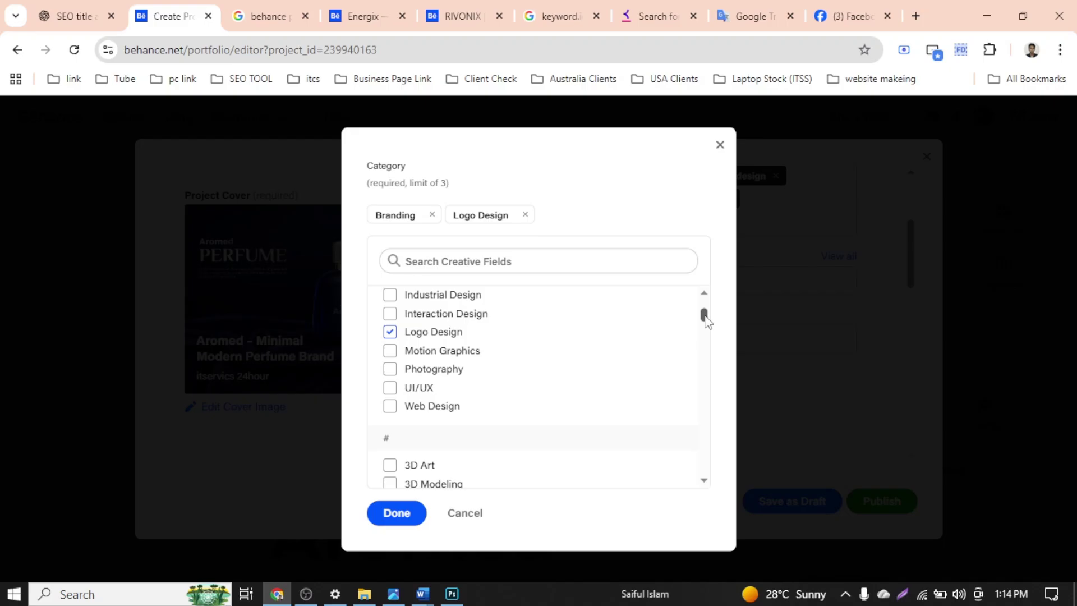
pyautogui.moveTo(705, 316); pyautogui.dragTo(706, 309)
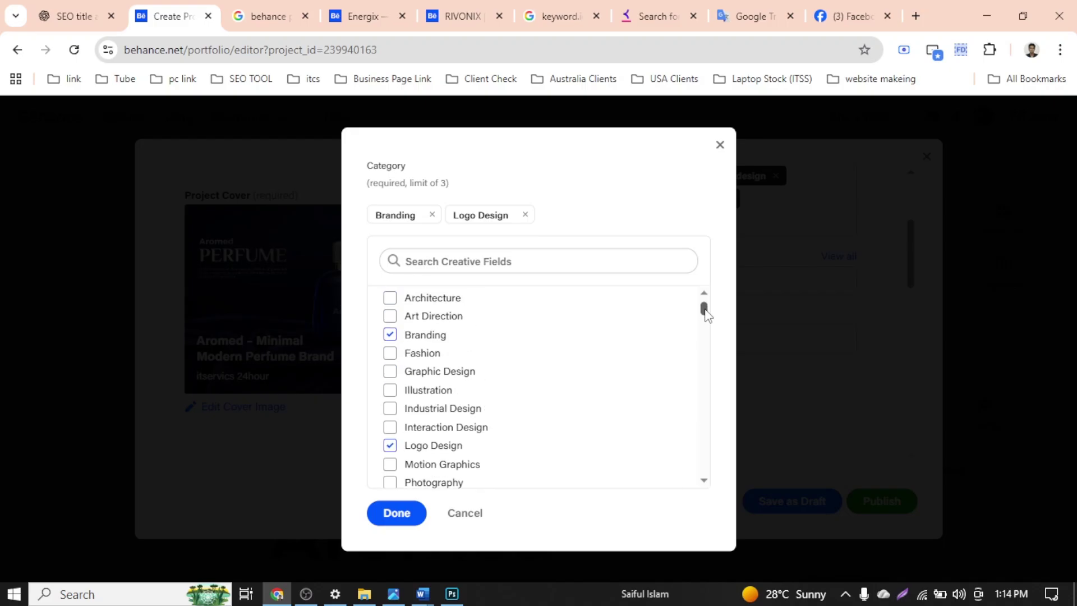
pyautogui.click(406, 375)
pyautogui.click(413, 512)
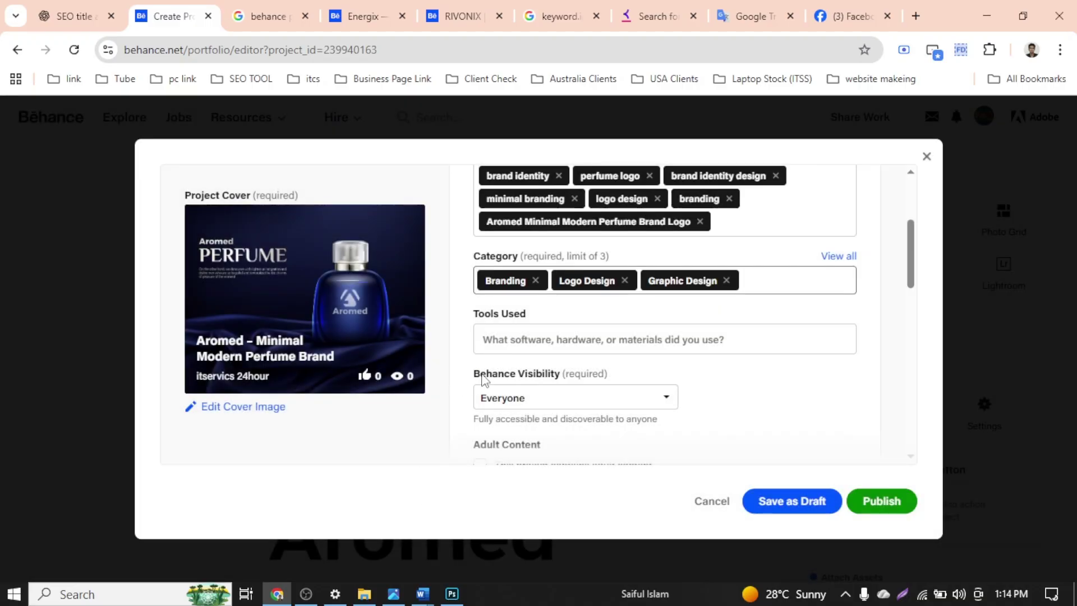
# Add Adobe Illustrator and Adobe Photoshop as the tools used for the project
pyautogui.click(578, 344)
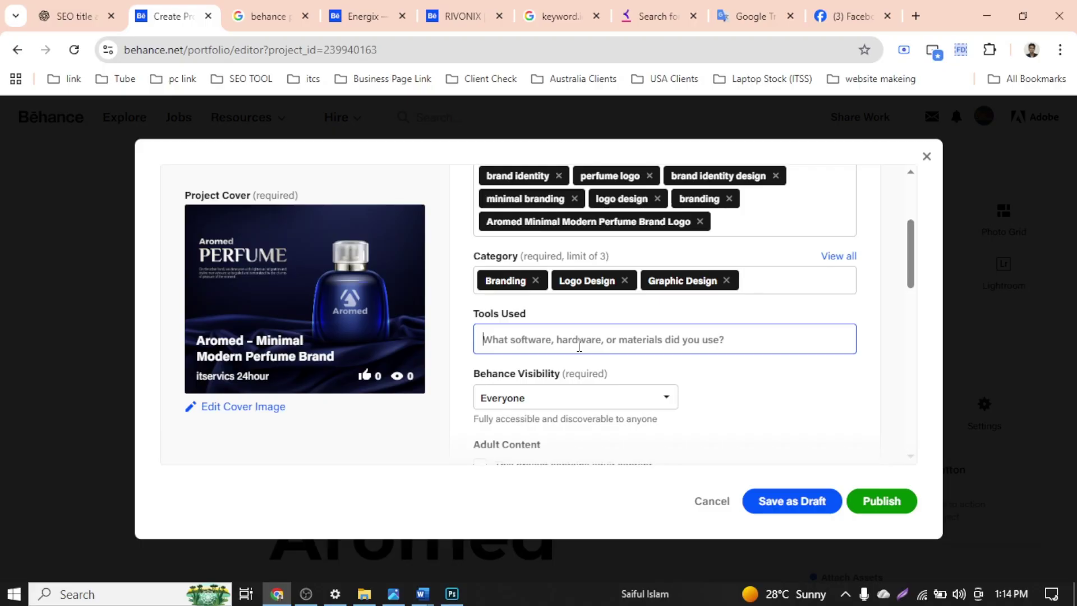
pyautogui.write('Ado')
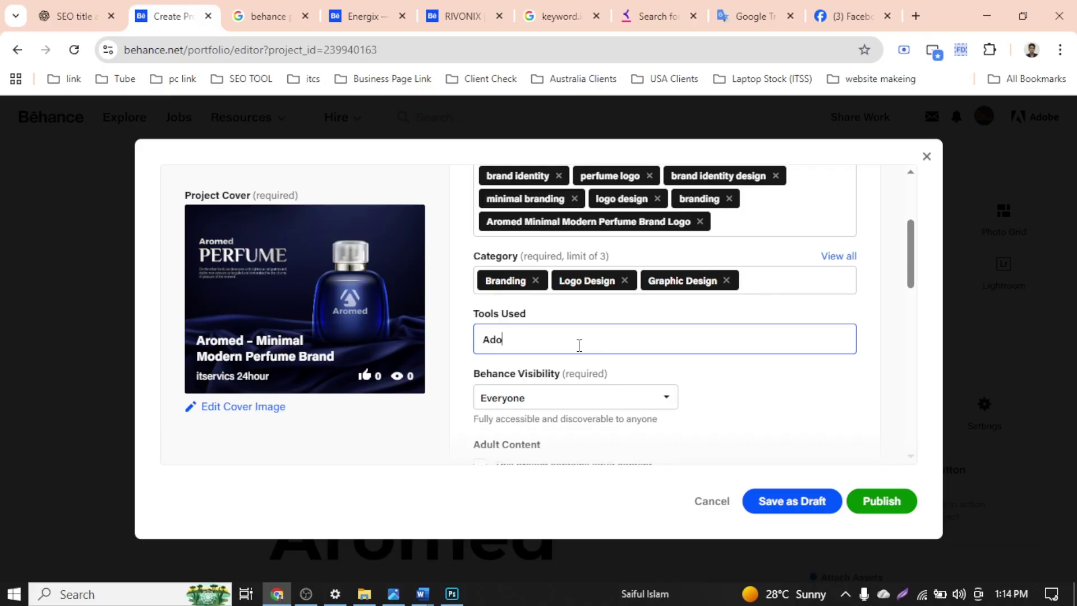
pyautogui.write('be')
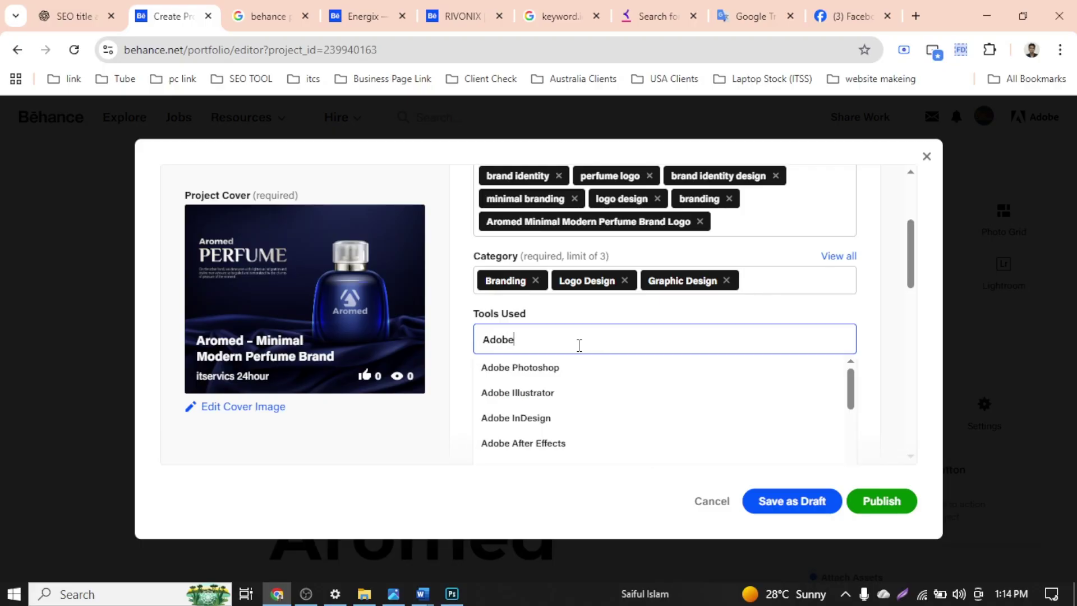
pyautogui.click(573, 392)
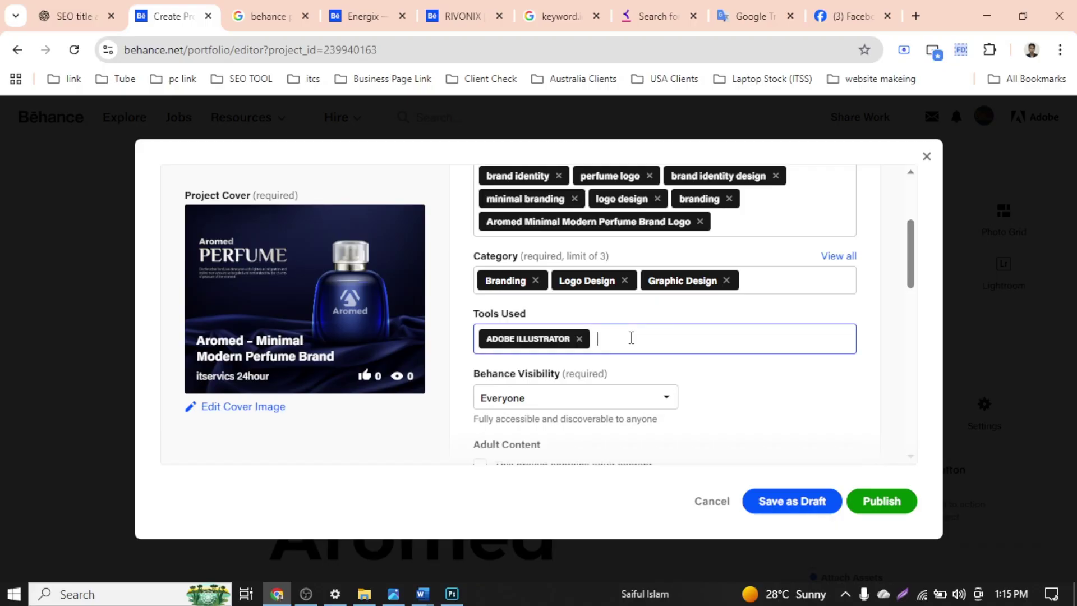
pyautogui.write('Adobe')
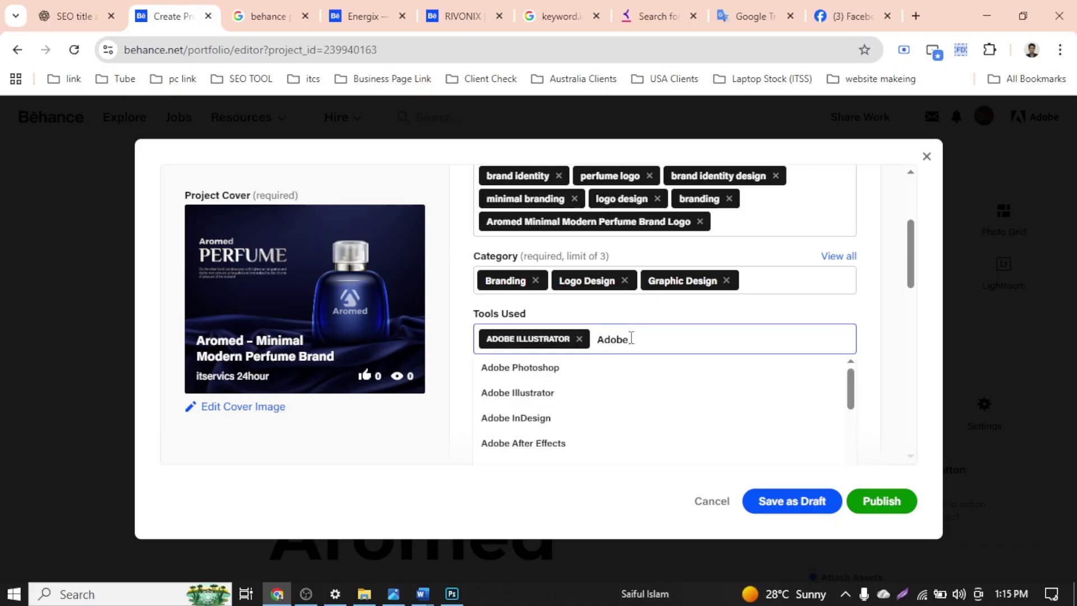
pyautogui.click(617, 375)
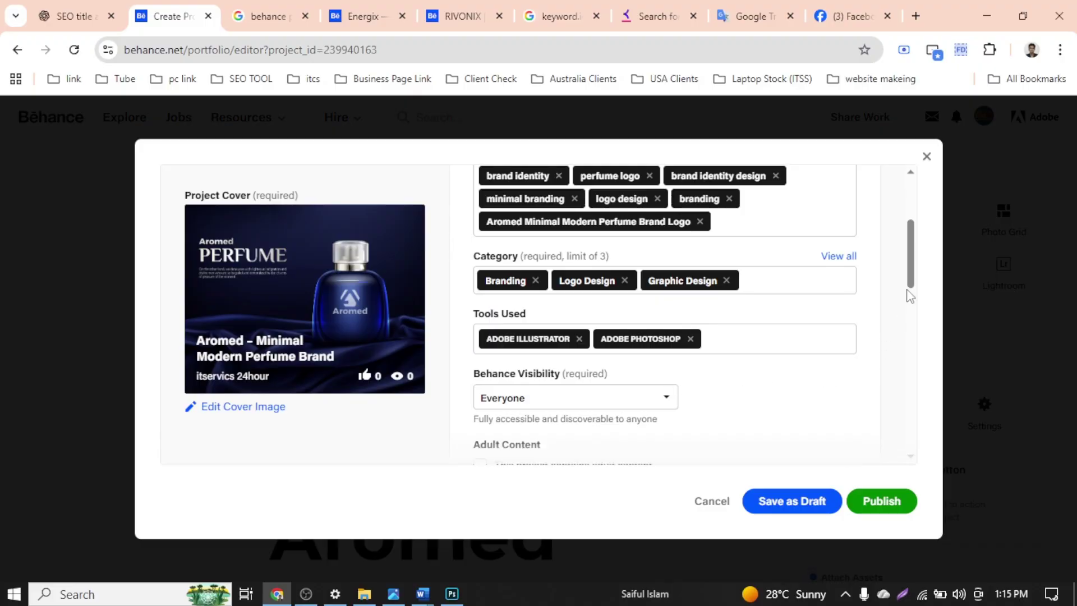
# Check the available Behance visibility options for the project
pyautogui.moveTo(912, 282); pyautogui.dragTo(762, 310)
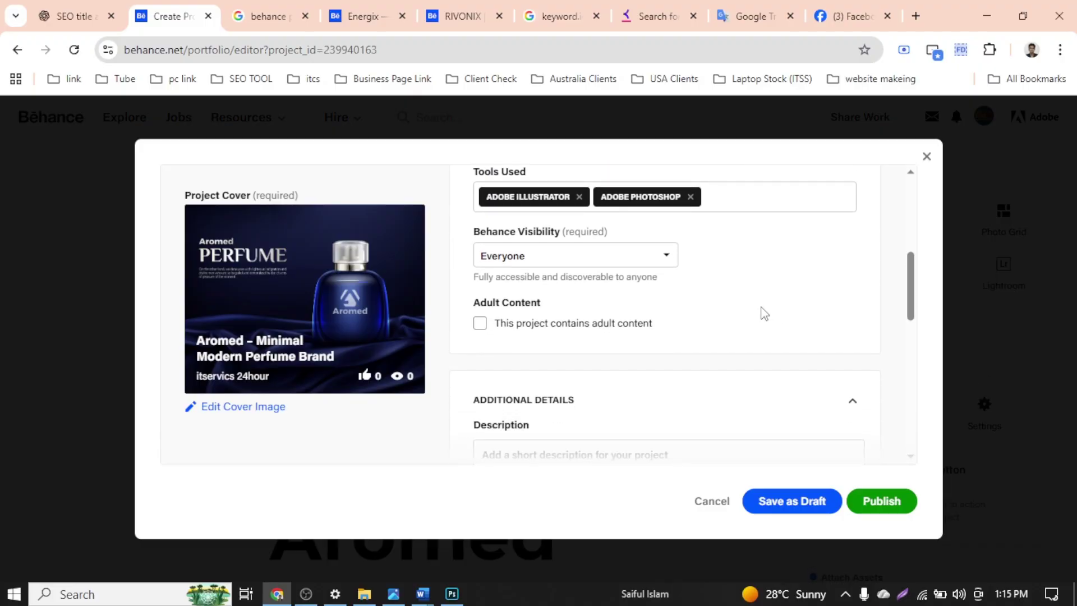
pyautogui.click(667, 266)
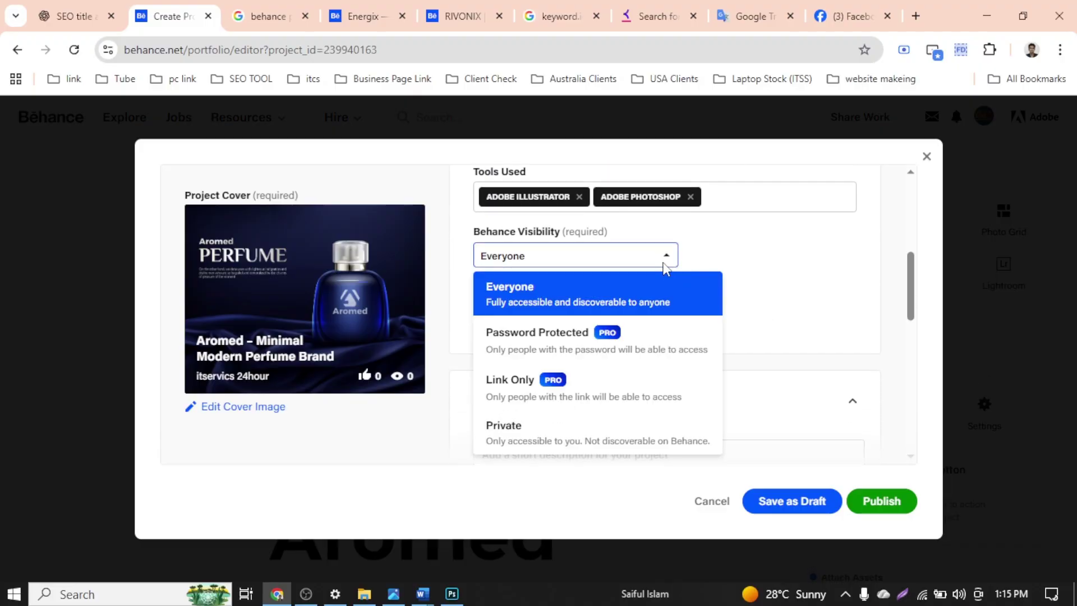
pyautogui.click(809, 281)
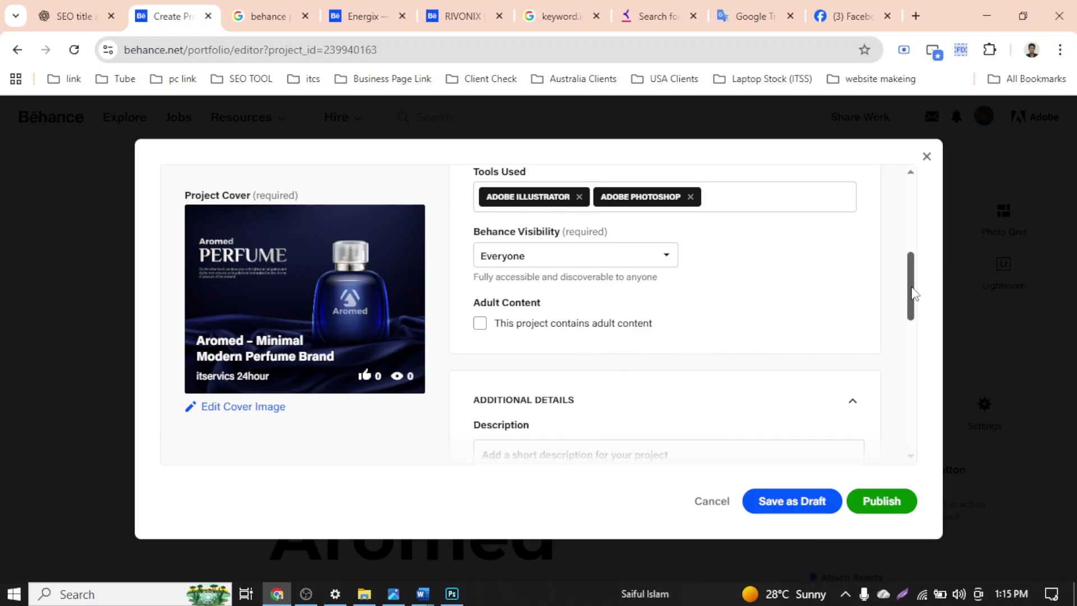
pyautogui.moveTo(913, 293); pyautogui.dragTo(911, 315)
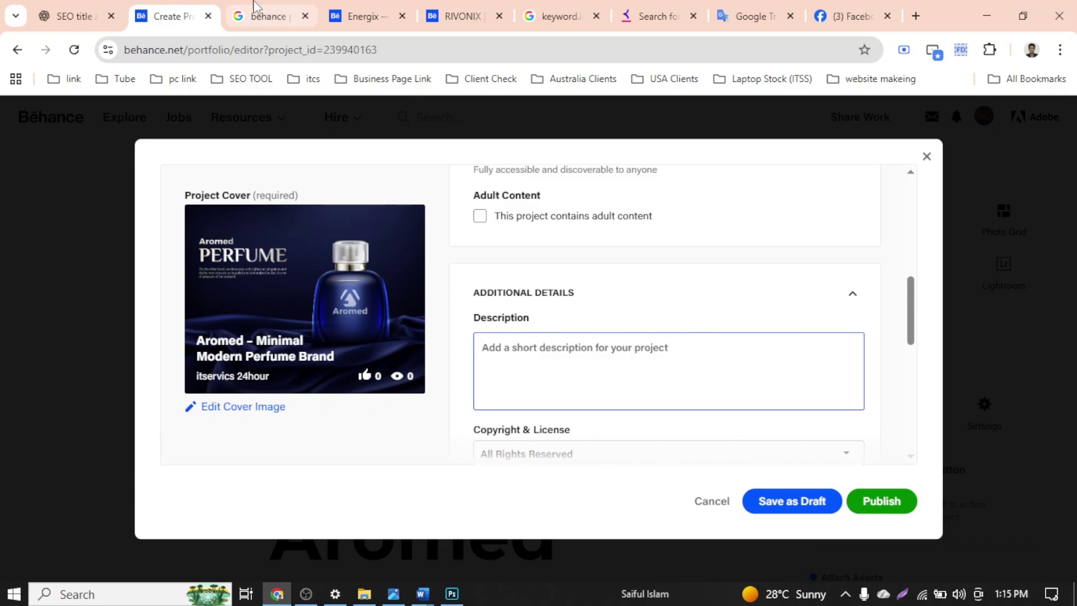
# In ChatGPT, copy the full SEO-optimized Aromed description, ending with the line about following for more Behance design projects
pyautogui.click(74, 15)
pyautogui.scroll(14, 252, 209)
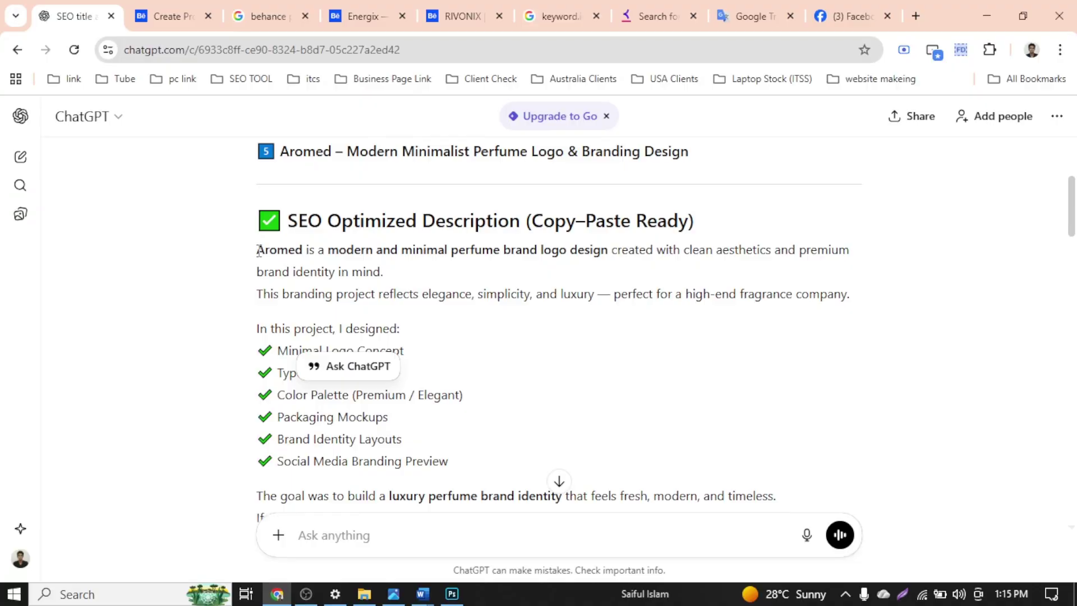
pyautogui.moveTo(258, 250); pyautogui.dragTo(671, 175)
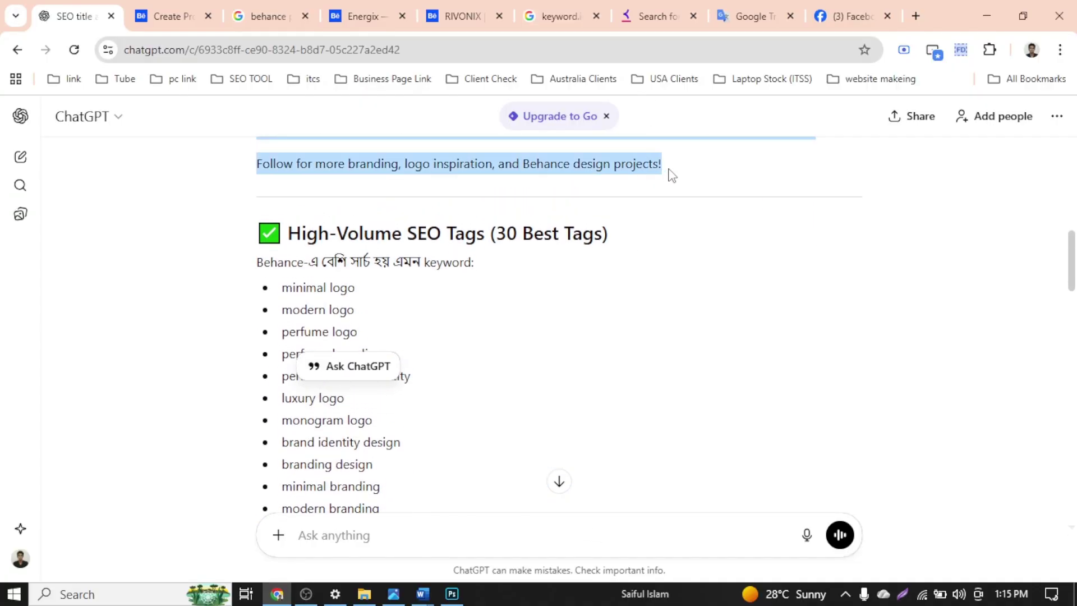
pyautogui.hotkey('ctrl', 'c')
# Back in the Behance project settings, paste the copied Aromed text into the project description and review it
pyautogui.click(185, 12)
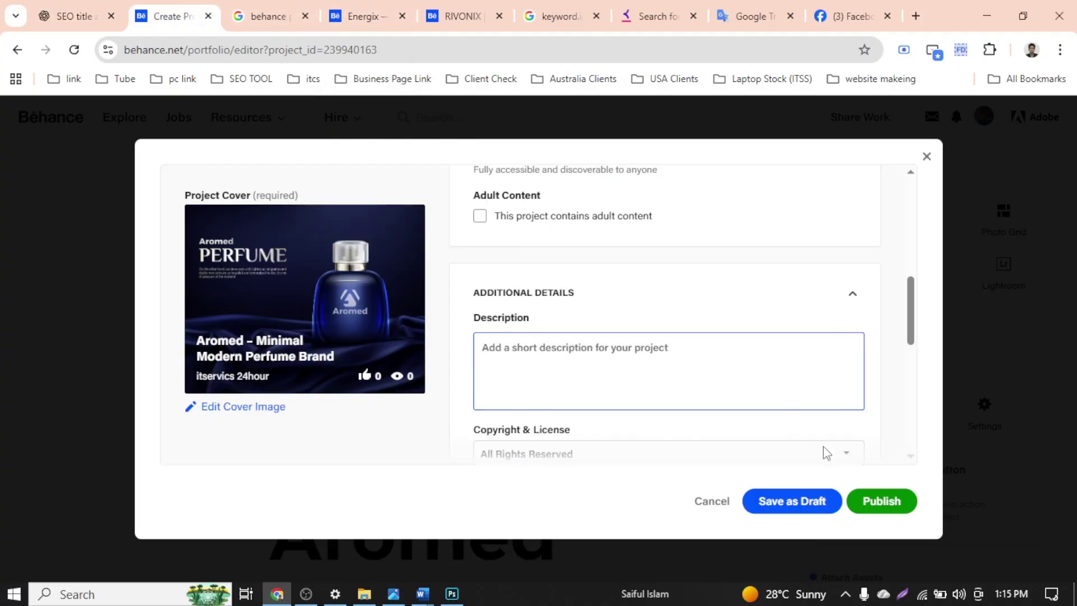
pyautogui.click(657, 389)
pyautogui.hotkey('ctrl', 'v')
pyautogui.scroll(3, 655, 393)
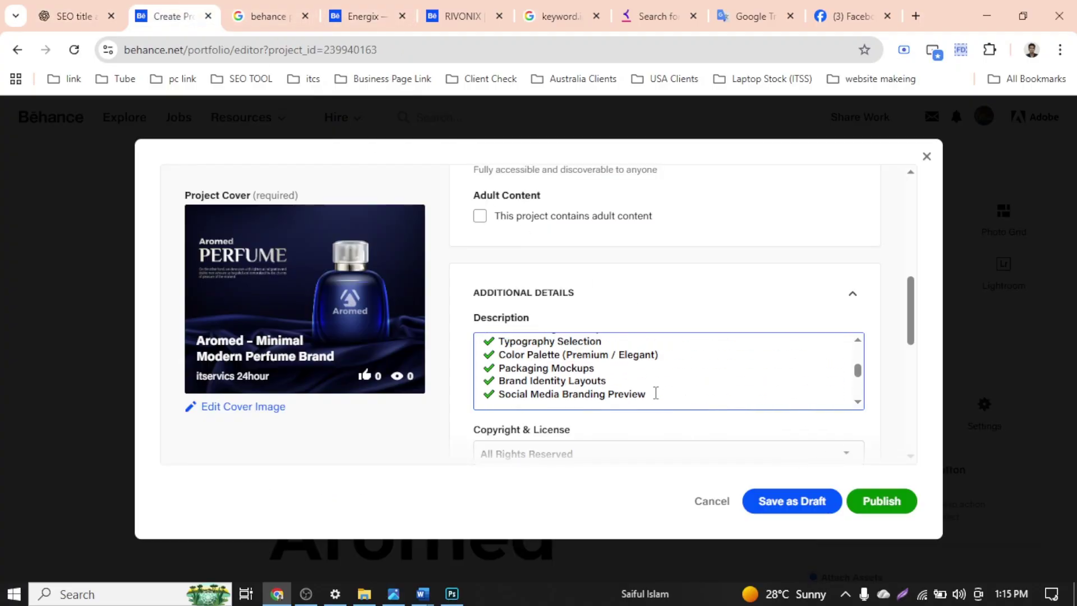
pyautogui.scroll(2, 656, 393)
pyautogui.moveTo(483, 381); pyautogui.dragTo(574, 397)
pyautogui.click(691, 371)
pyautogui.moveTo(691, 371); pyautogui.dragTo(481, 369)
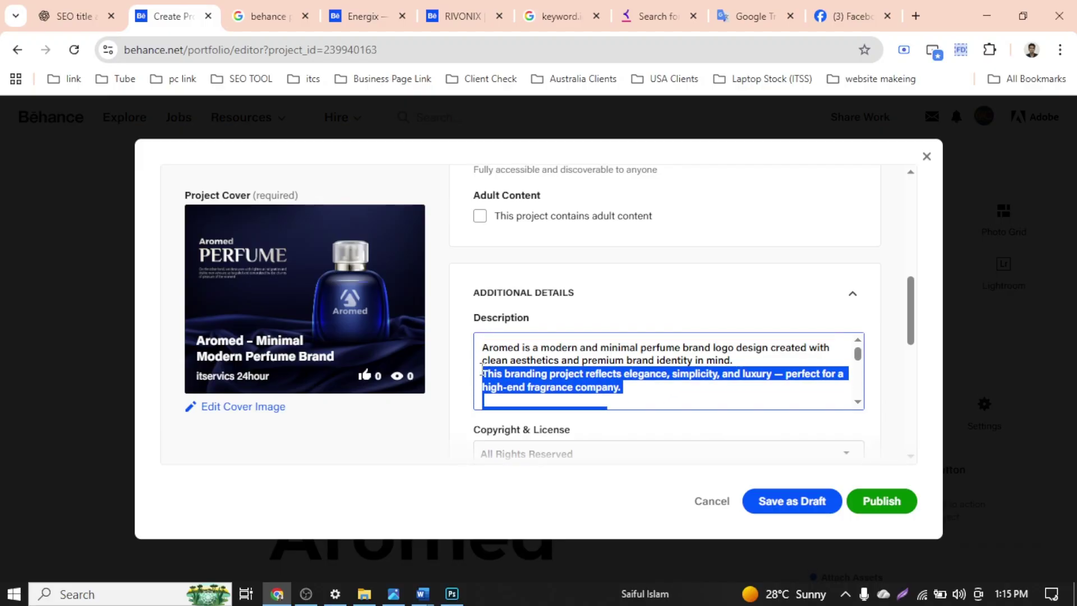
pyautogui.click(636, 386)
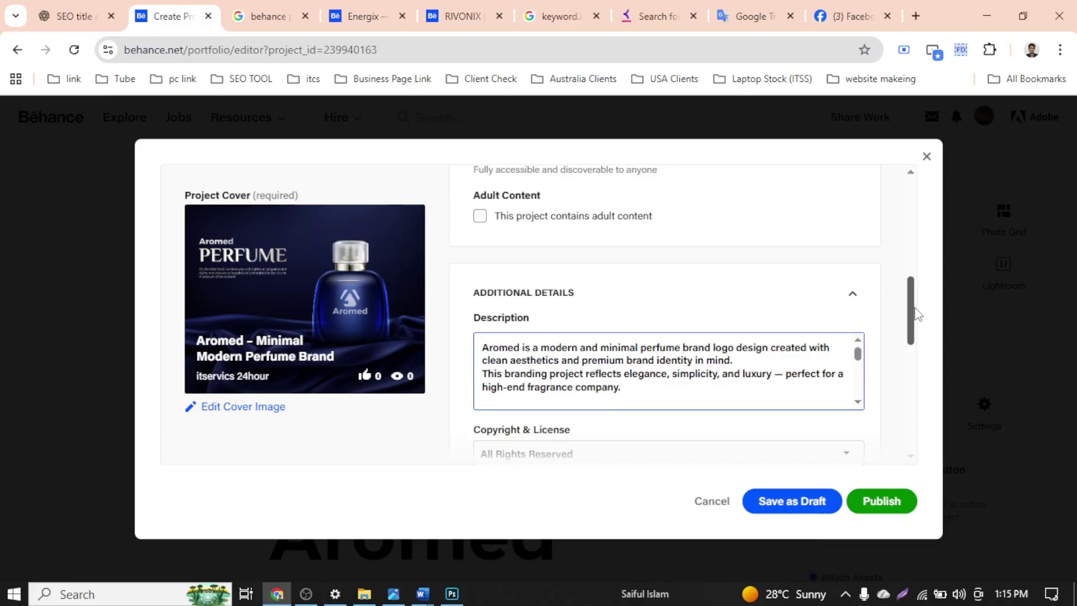
# Review the copyright license options, the comments setting and the team fields of the project
pyautogui.moveTo(911, 313); pyautogui.dragTo(882, 353)
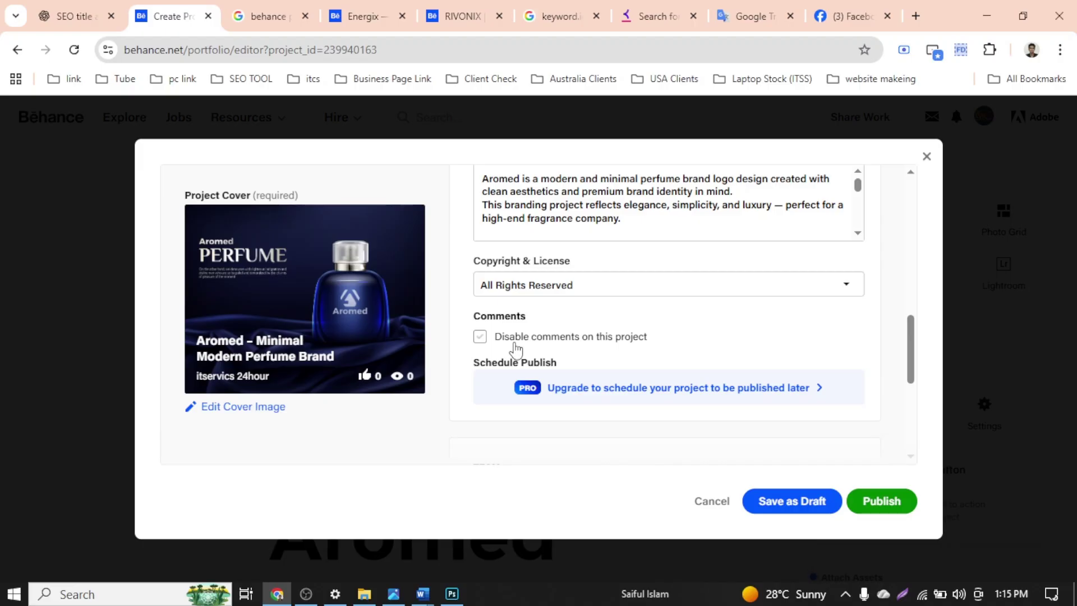
pyautogui.click(495, 339)
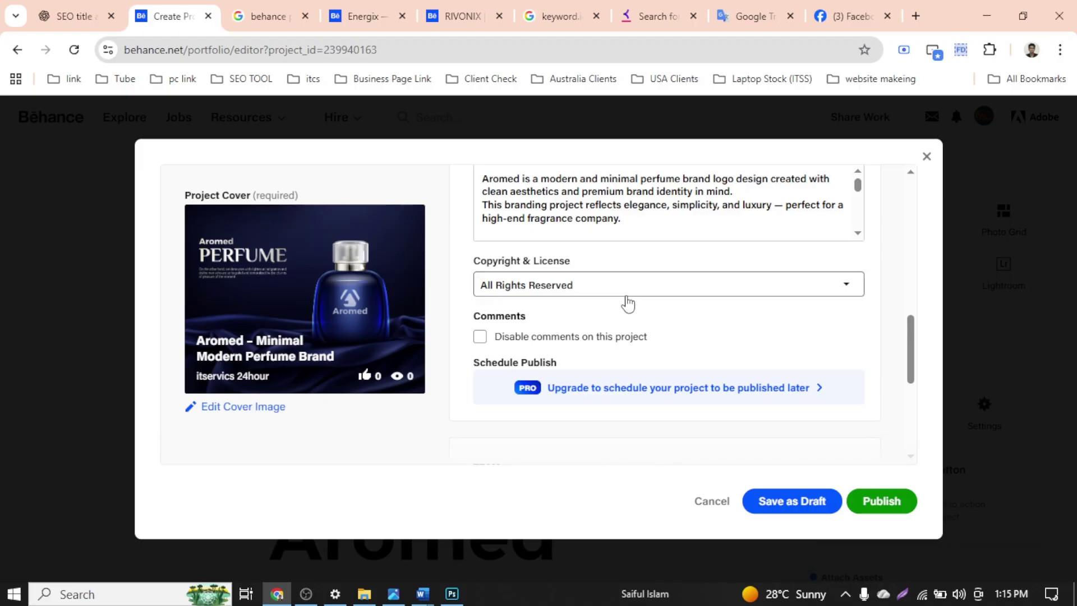
pyautogui.click(721, 285)
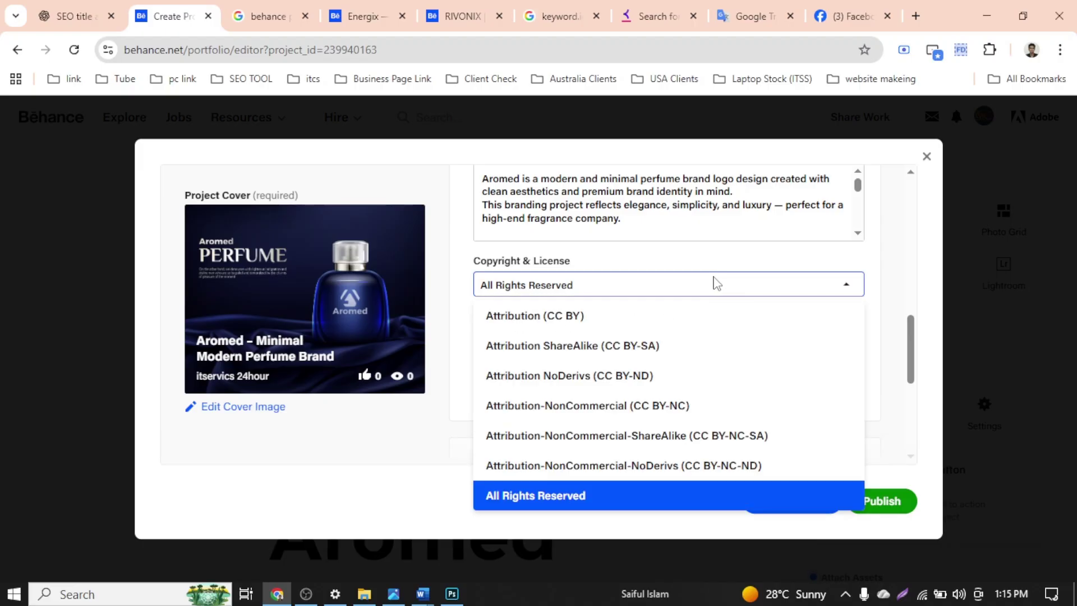
pyautogui.click(717, 284)
pyautogui.scroll(-5, 743, 315)
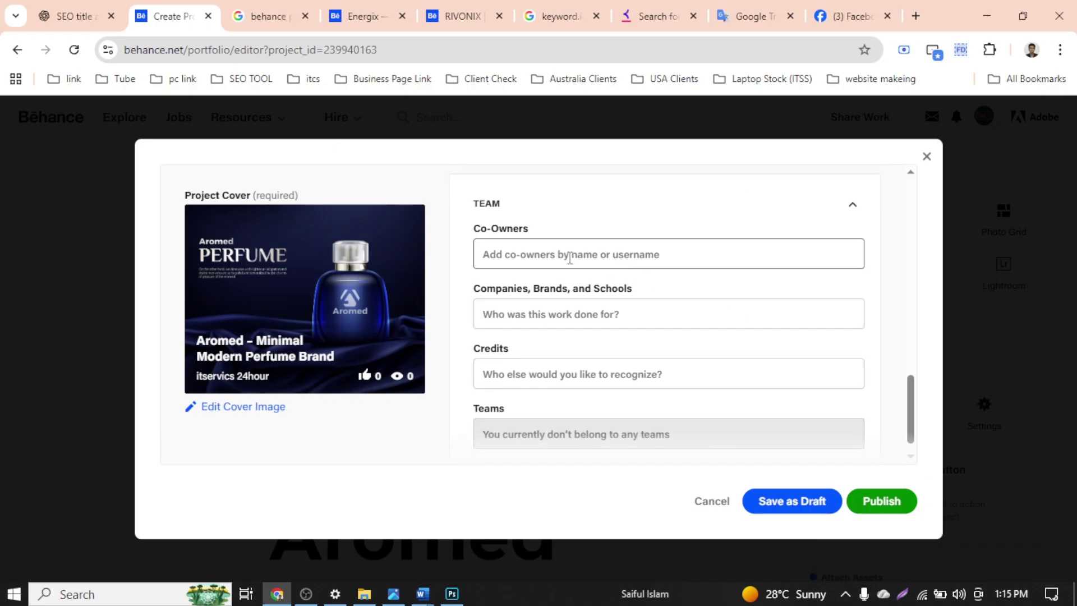
pyautogui.moveTo(911, 412); pyautogui.dragTo(899, 391)
pyautogui.scroll(-1, 899, 391)
pyautogui.click(668, 317)
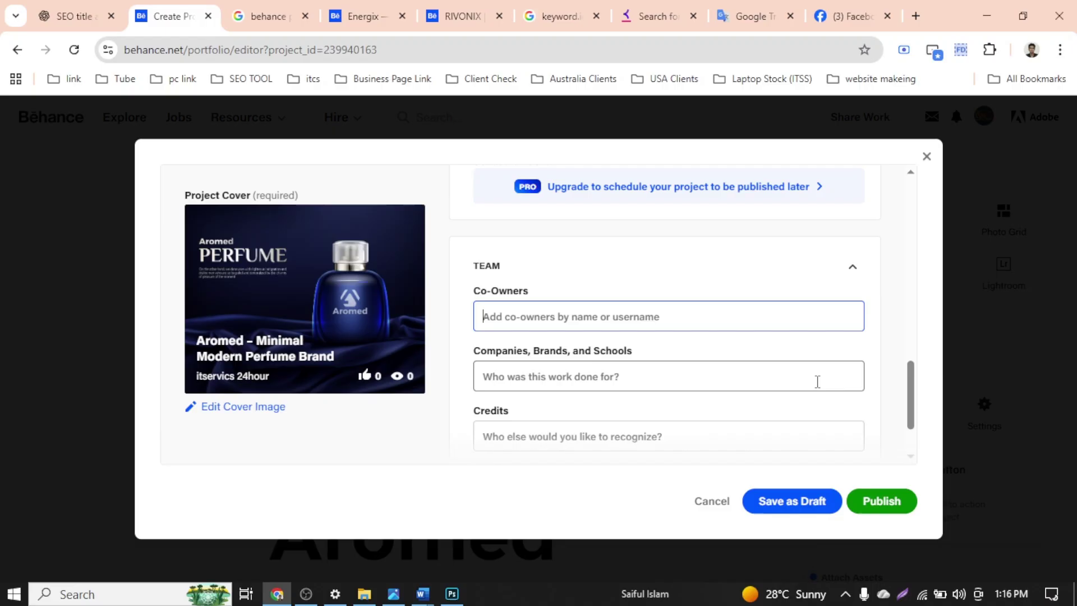
pyautogui.moveTo(904, 392); pyautogui.dragTo(910, 419)
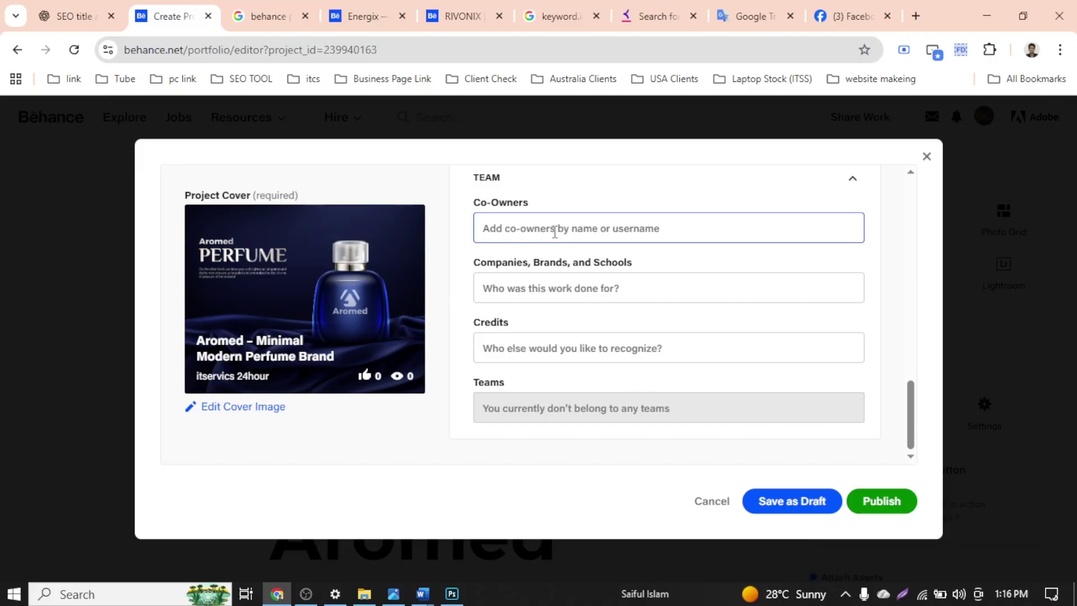
pyautogui.click(568, 296)
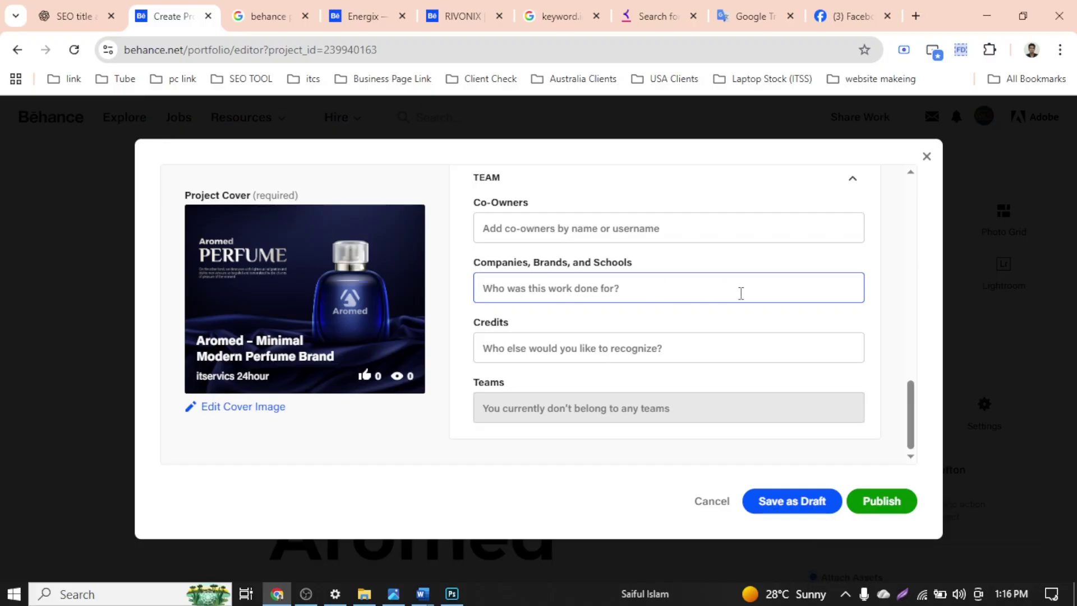
pyautogui.press('super+v')
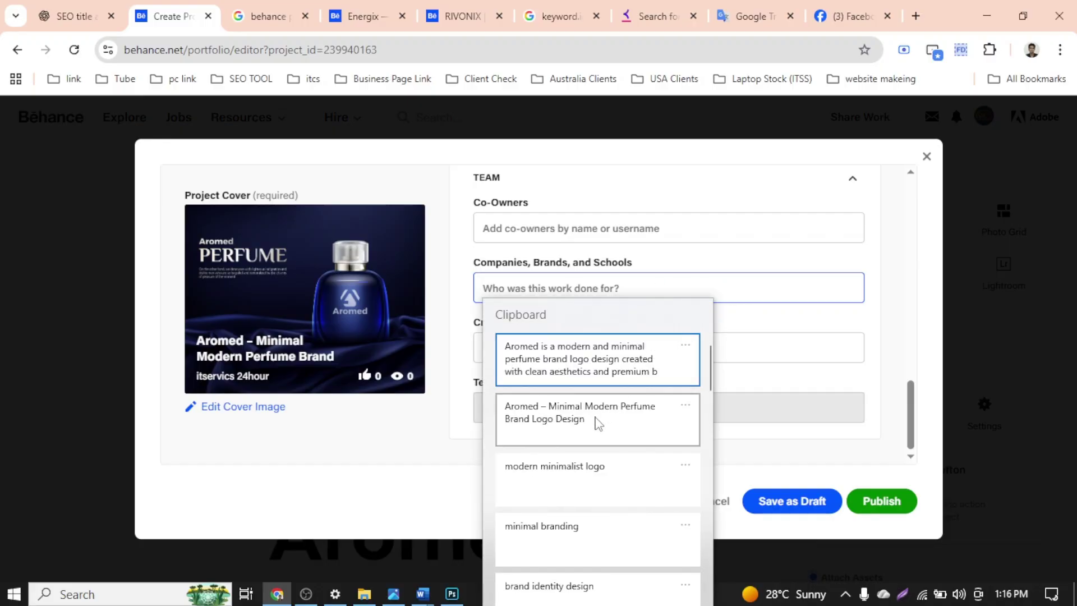
pyautogui.click(590, 366)
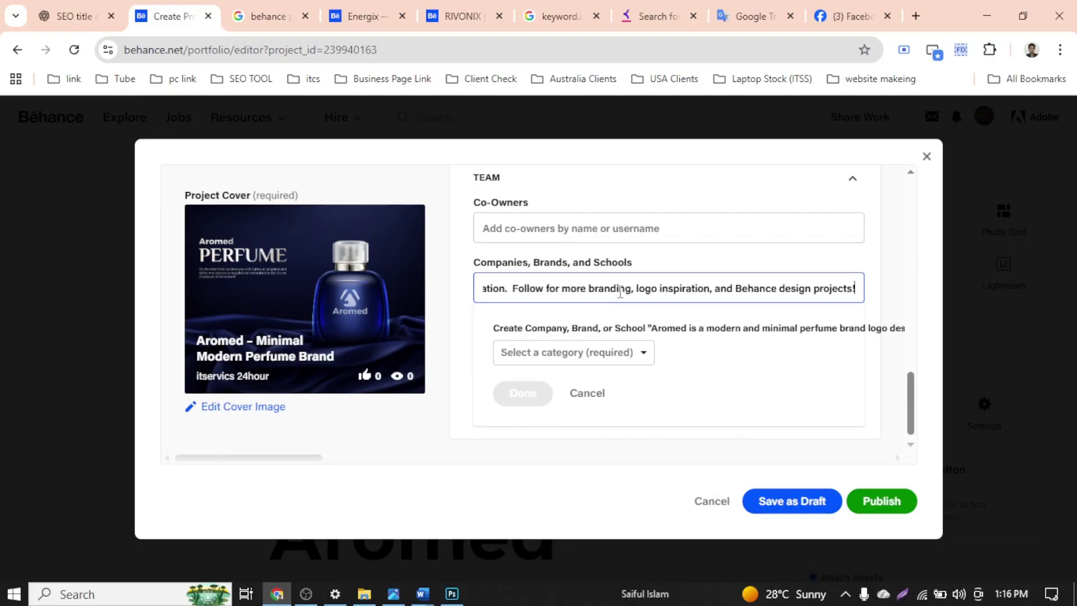
pyautogui.click(855, 288)
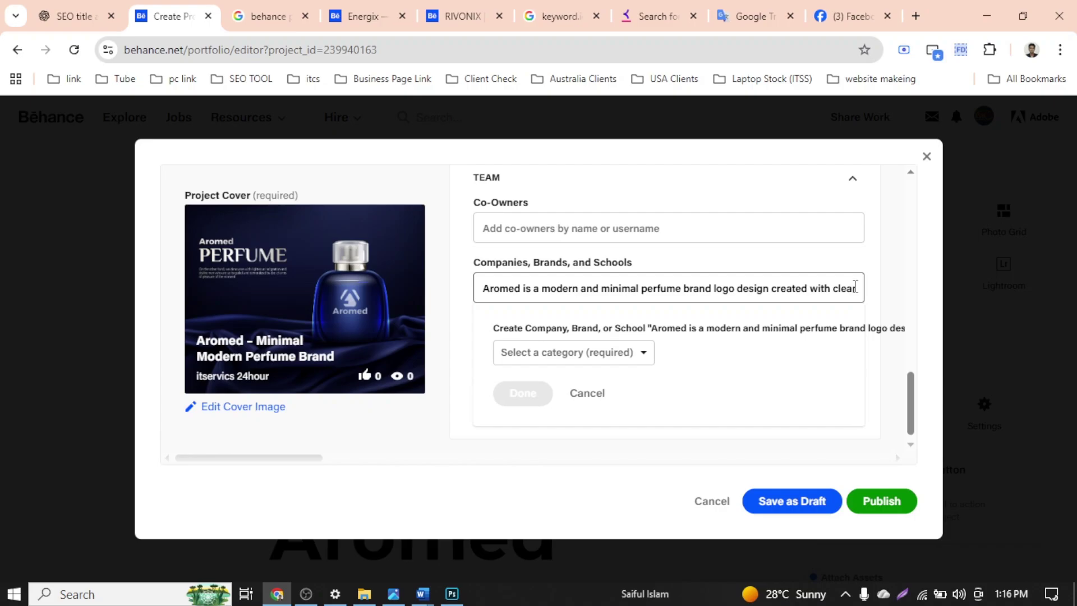
pyautogui.hotkey('ctrl', 'a')
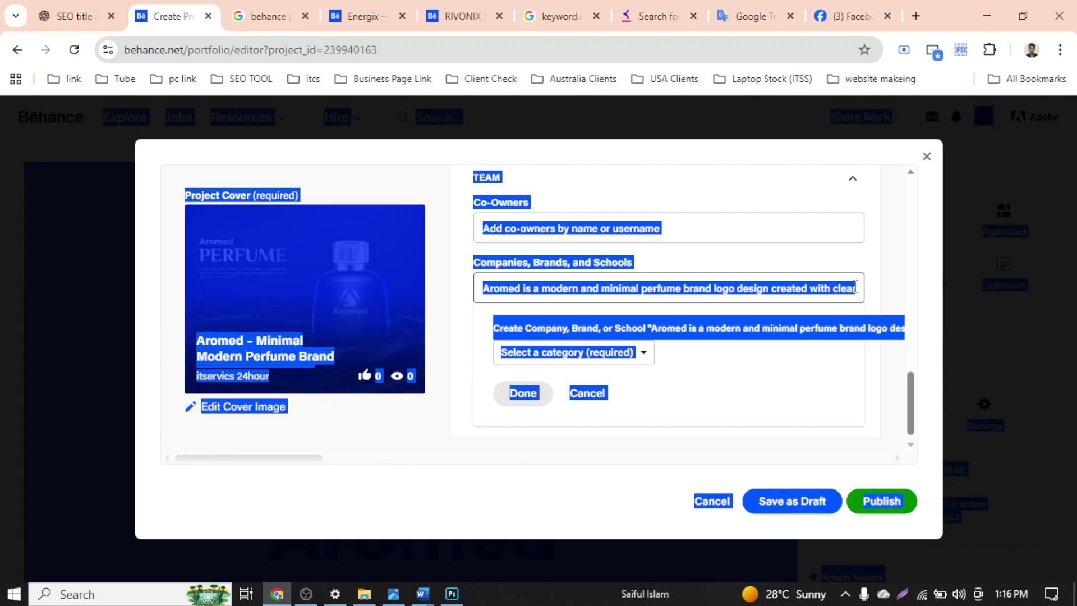
pyautogui.click(761, 294)
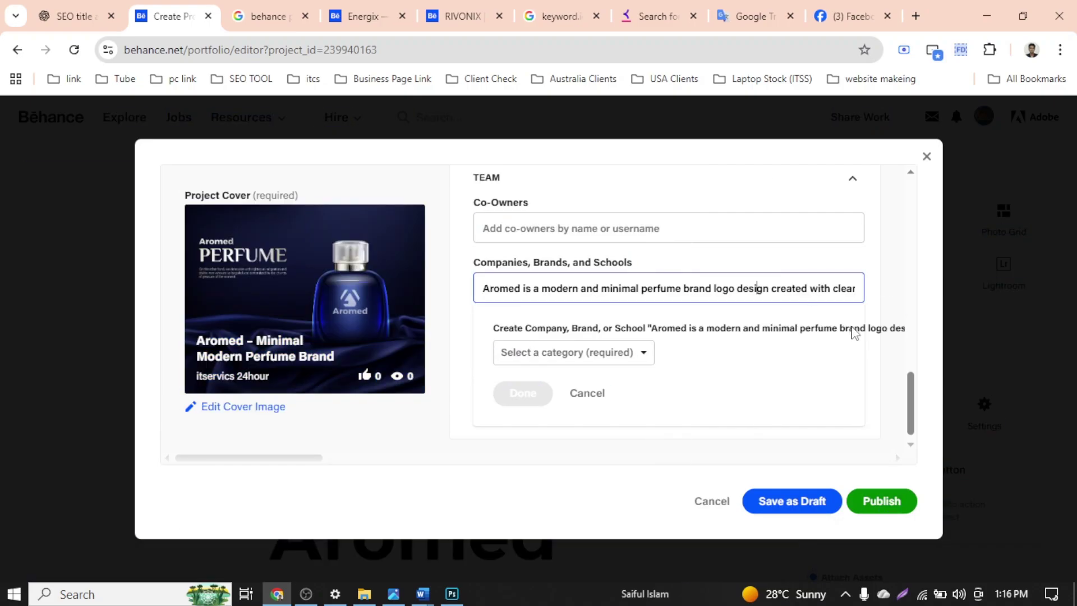
pyautogui.hotkey('ctrl', 'a')
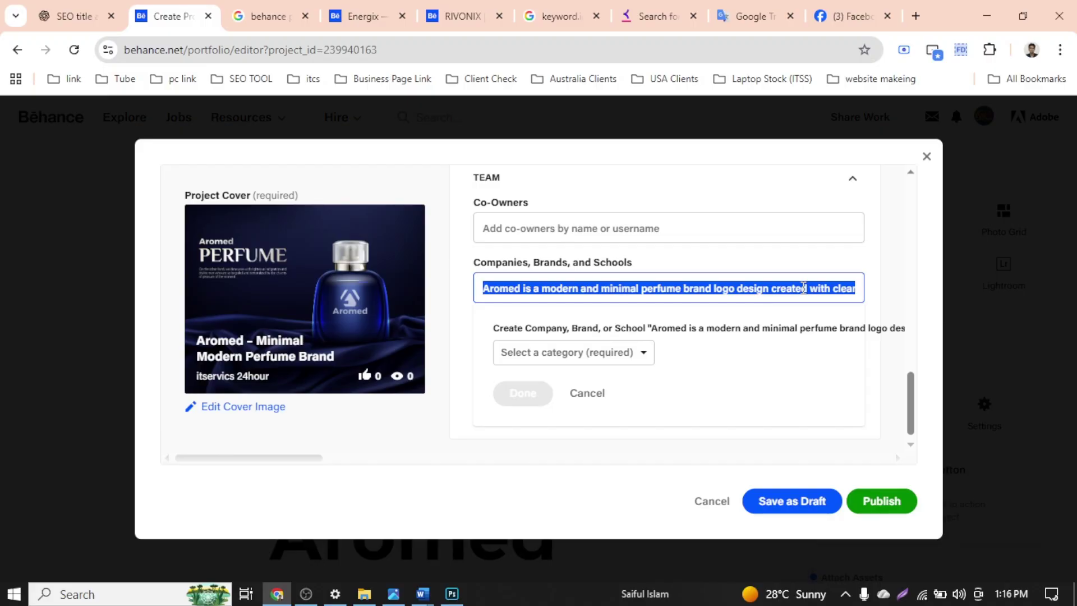
pyautogui.press('BackSpace')
# Fill in Companies, Brands, and Schools from the copied project title, edited to "Aromed | Perfume Brand Logo Design"
pyautogui.press('super+v')
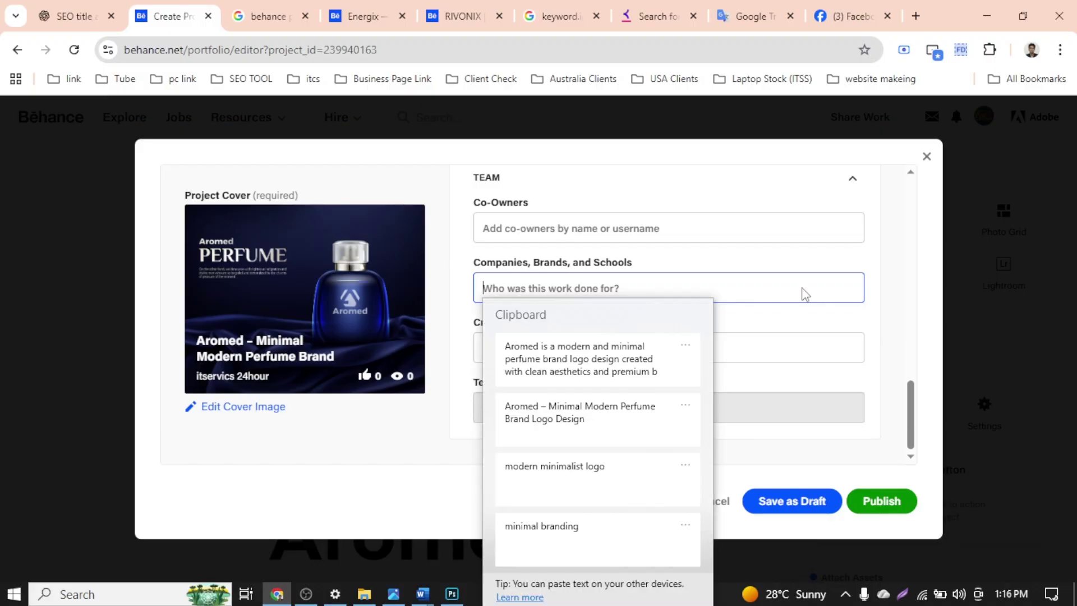
pyautogui.click(638, 410)
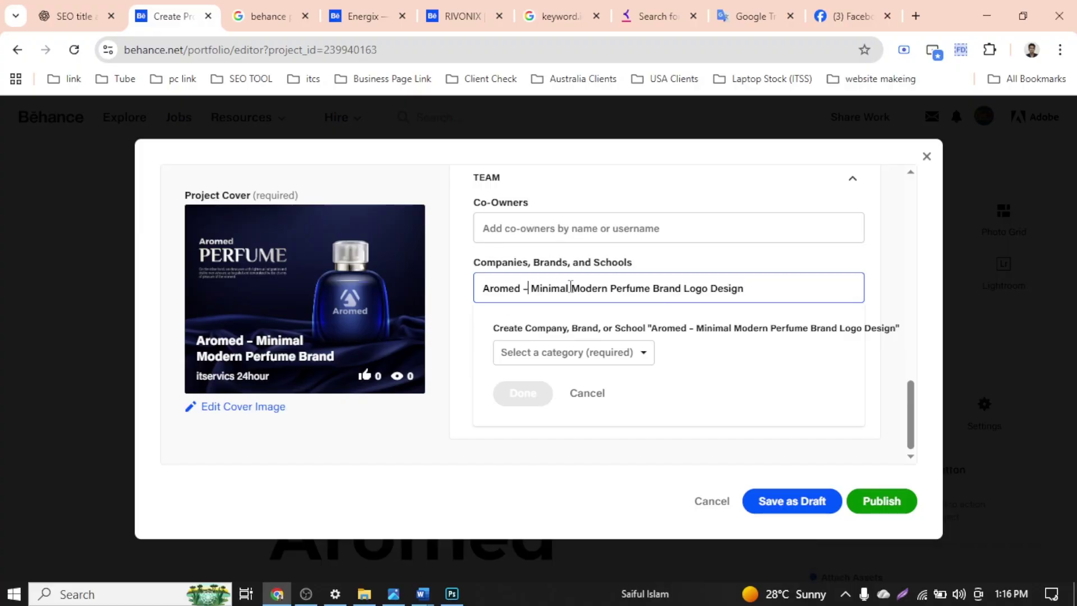
pyautogui.press('BackSpace')
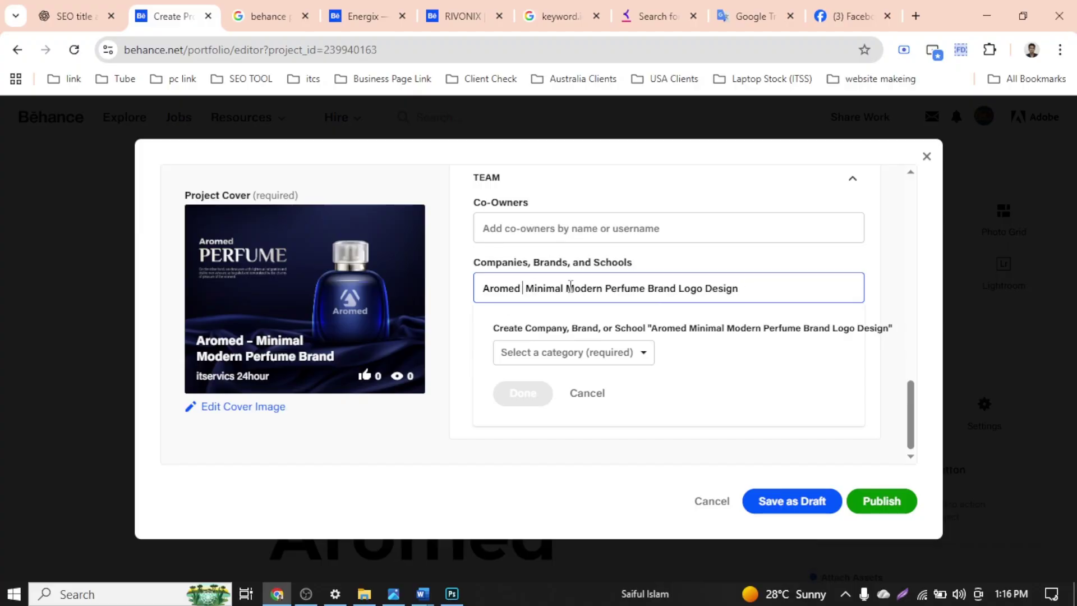
pyautogui.write('|')
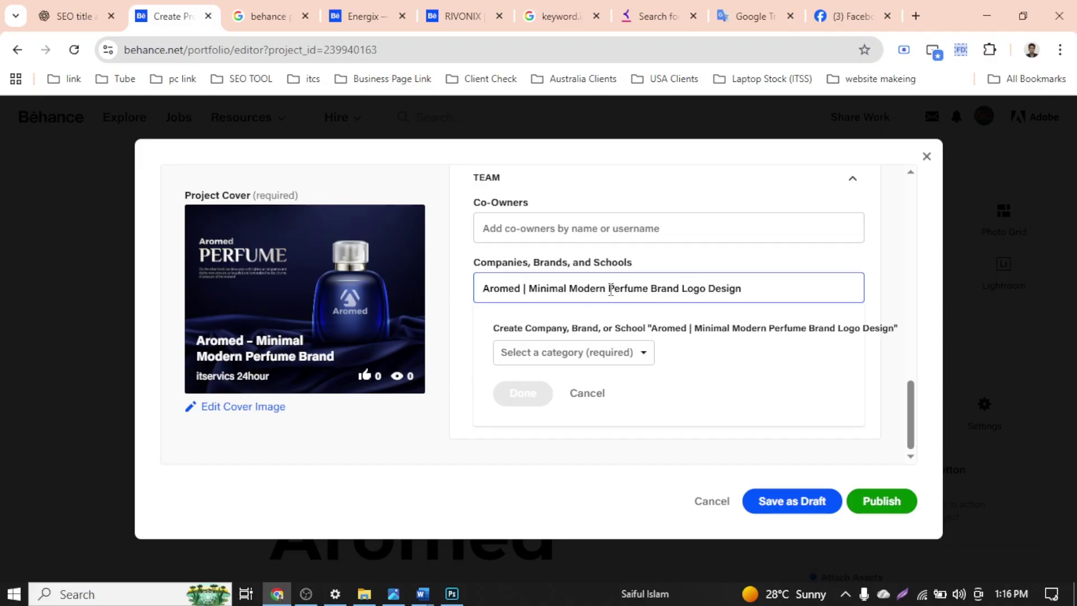
pyautogui.moveTo(609, 289); pyautogui.dragTo(534, 291)
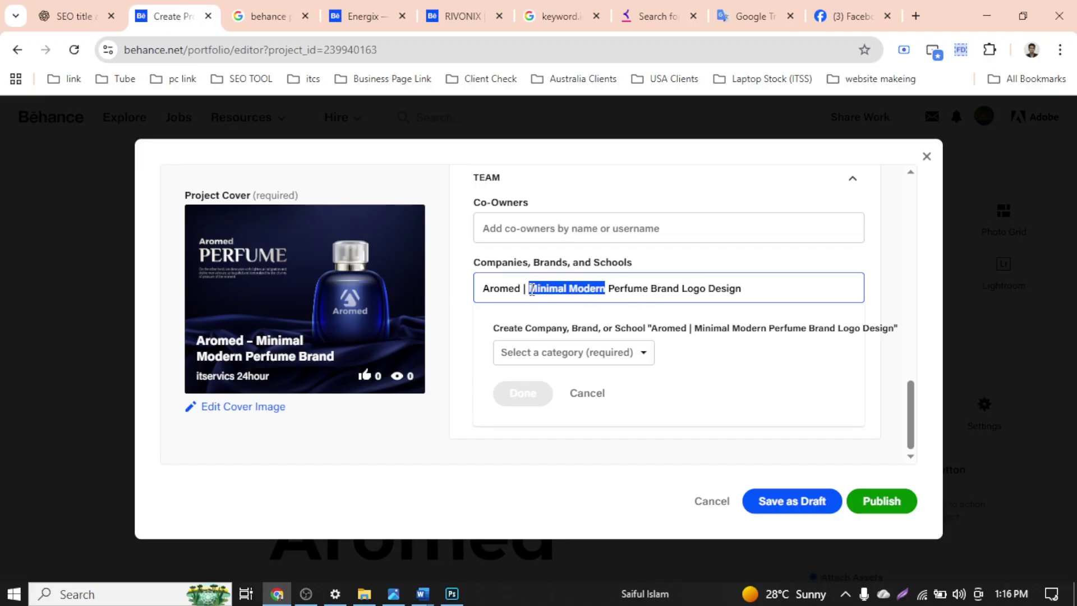
pyautogui.press('BackSpace')
pyautogui.press('BackSpace')
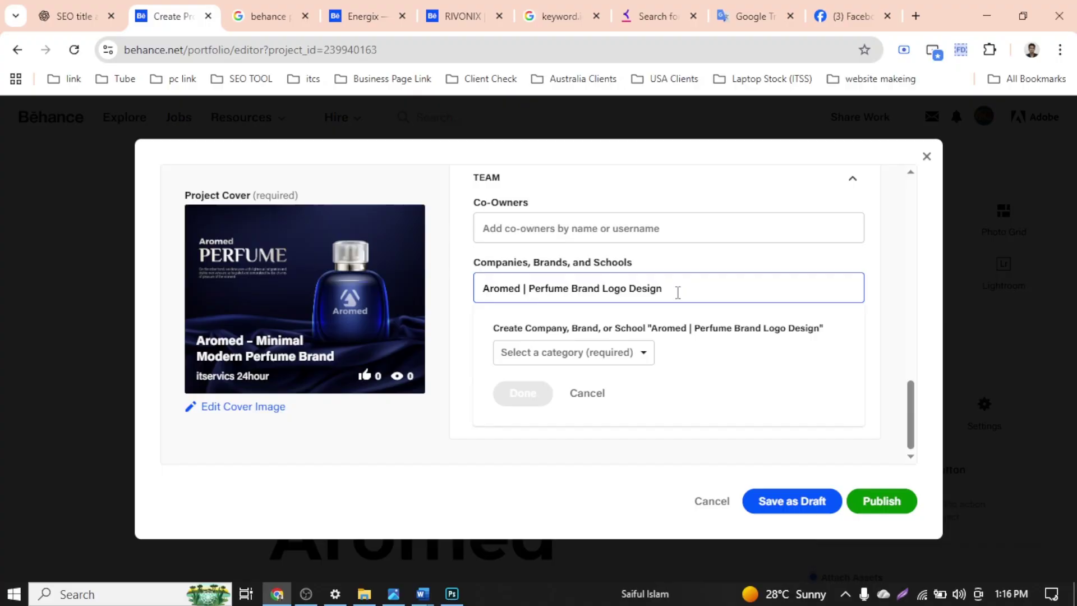
pyautogui.click(879, 292)
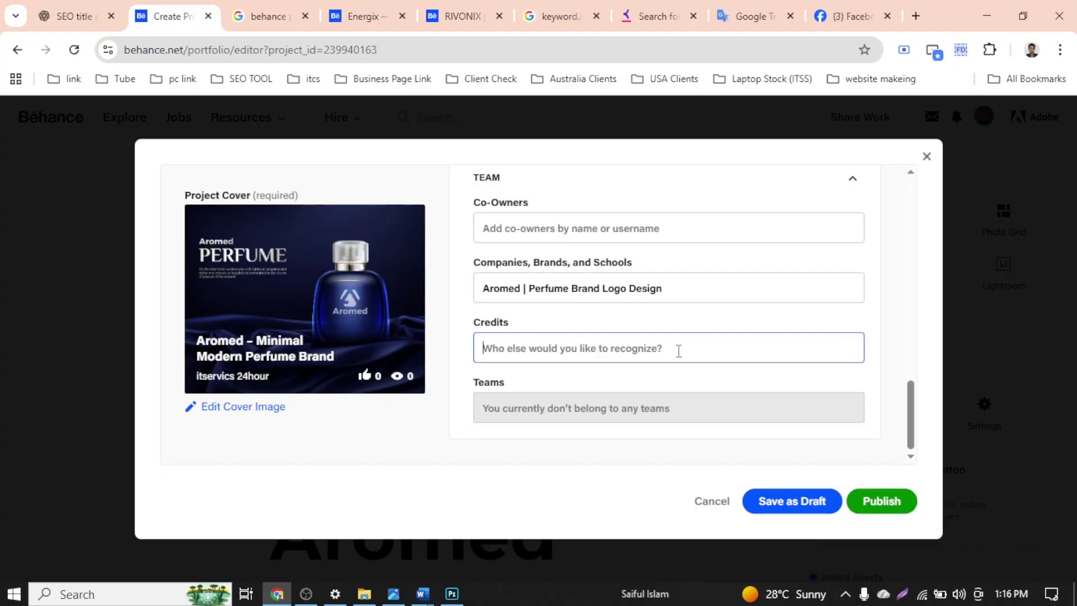
pyautogui.click(892, 308)
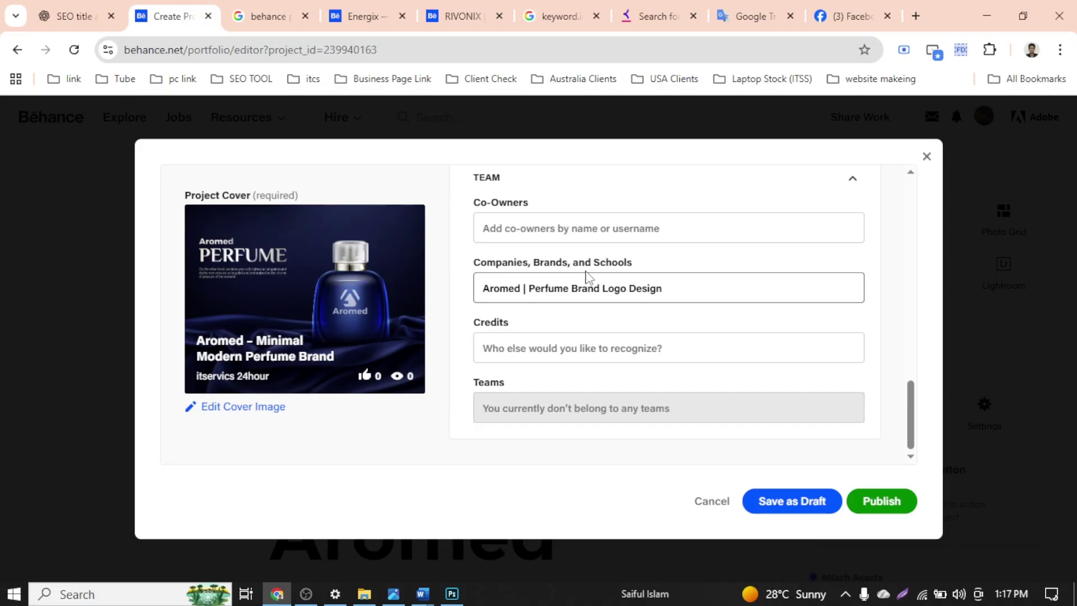
# Review the completed project settings from title to comments and try to publish the project
pyautogui.scroll(15, 564, 345)
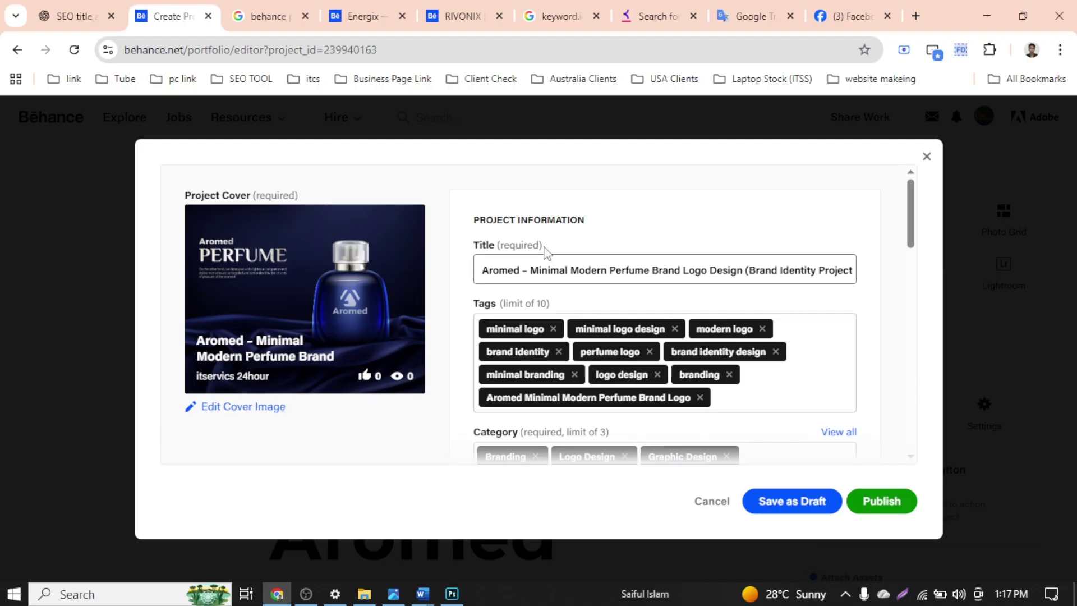
pyautogui.scroll(-1, 537, 245)
pyautogui.scroll(-10, 599, 267)
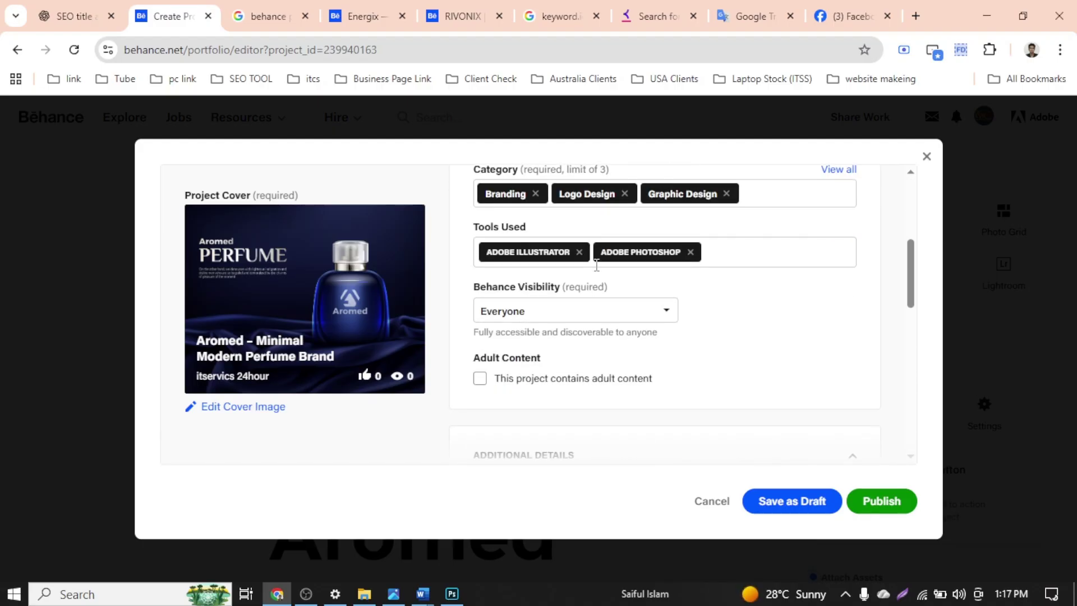
pyautogui.scroll(-3, 602, 270)
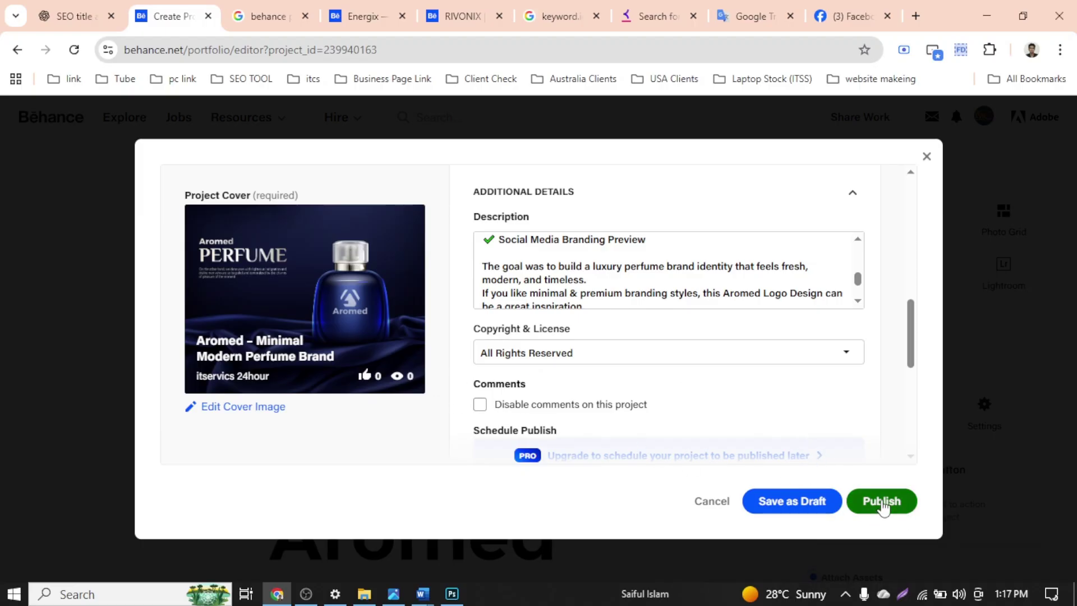
pyautogui.click(882, 502)
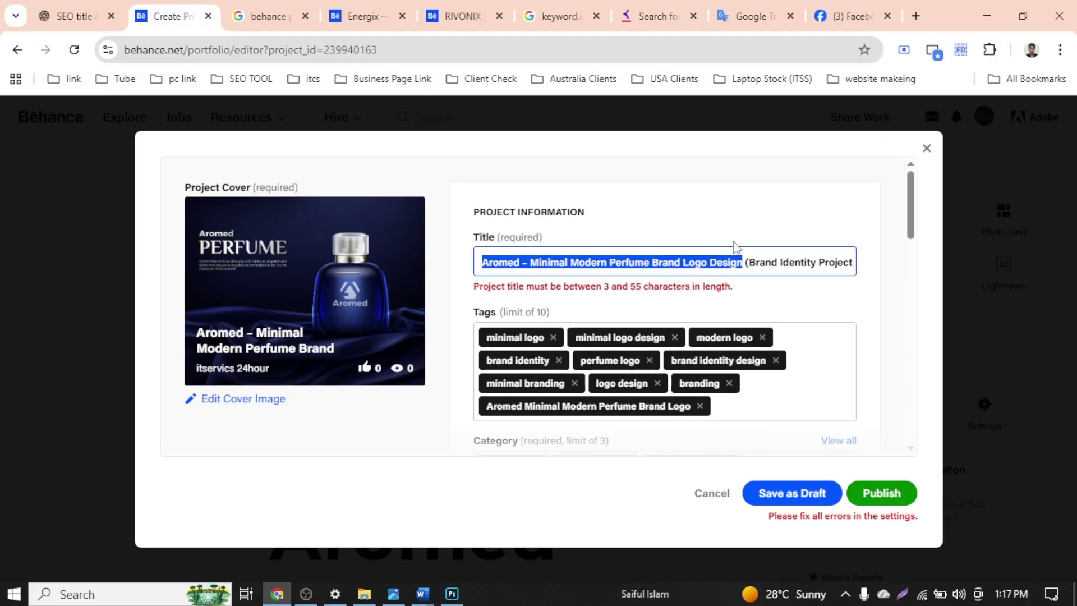
# Shorten the project title to "Aromed – Minimal Modern Perfume Brand Logo Design" by removing the bracketed ending
pyautogui.click(734, 242)
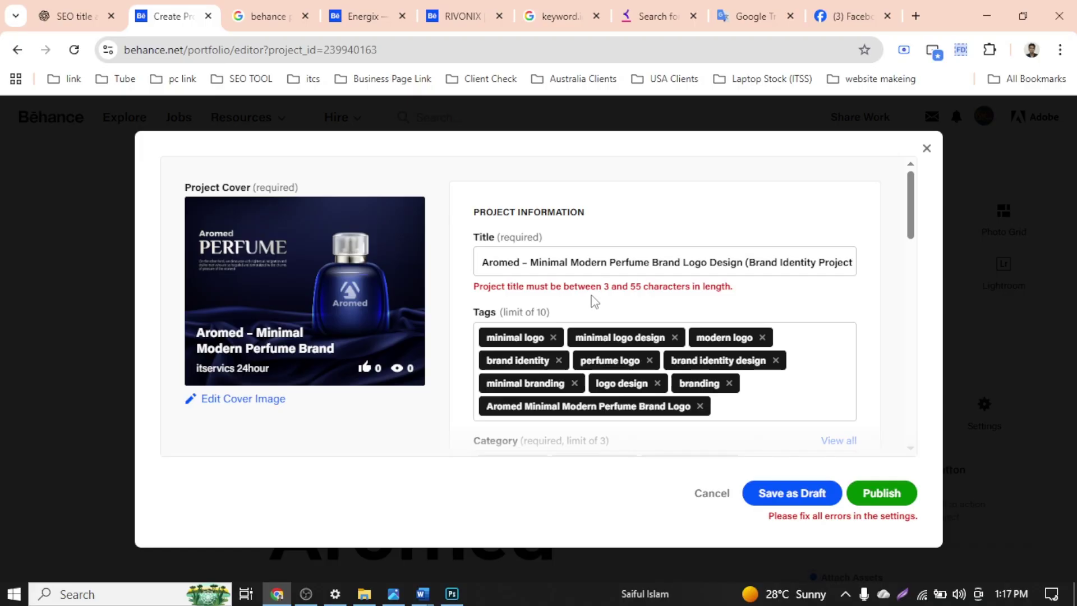
pyautogui.click(525, 262)
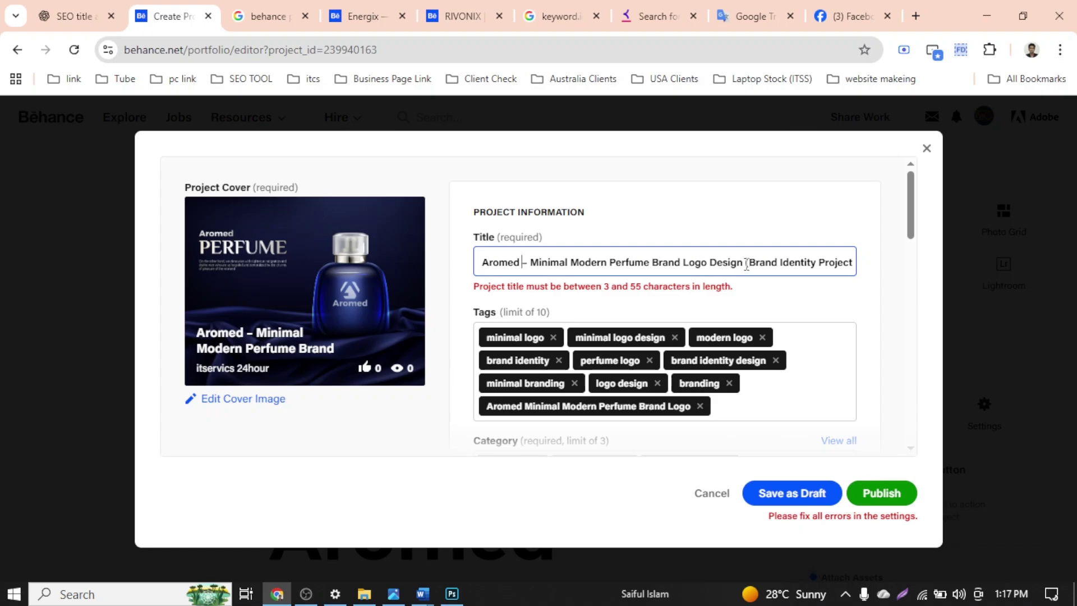
pyautogui.moveTo(747, 263); pyautogui.dragTo(920, 273)
pyautogui.press('BackSpace')
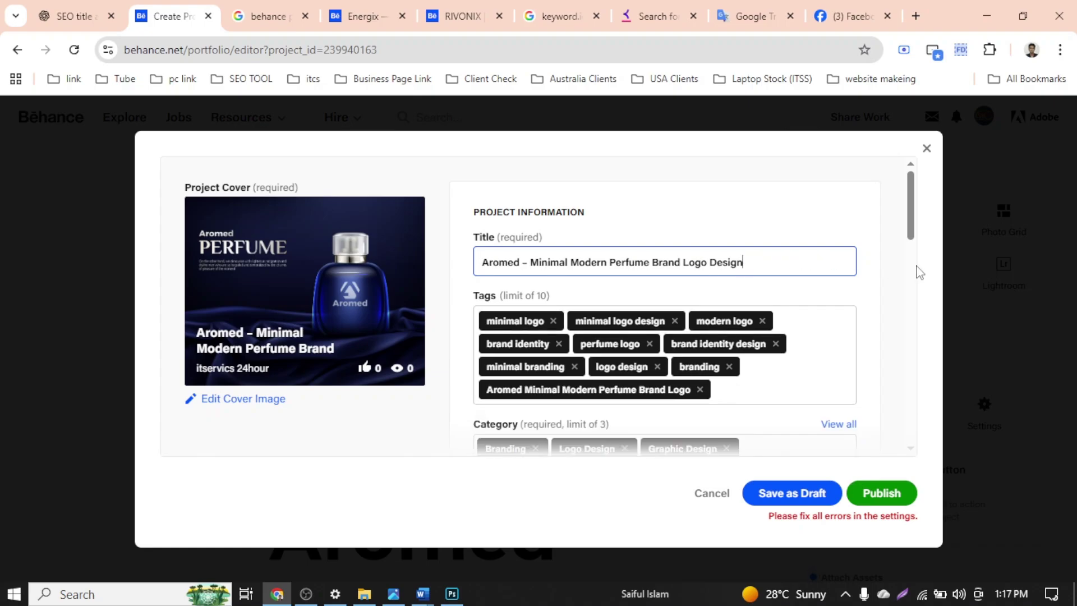
pyautogui.click(711, 233)
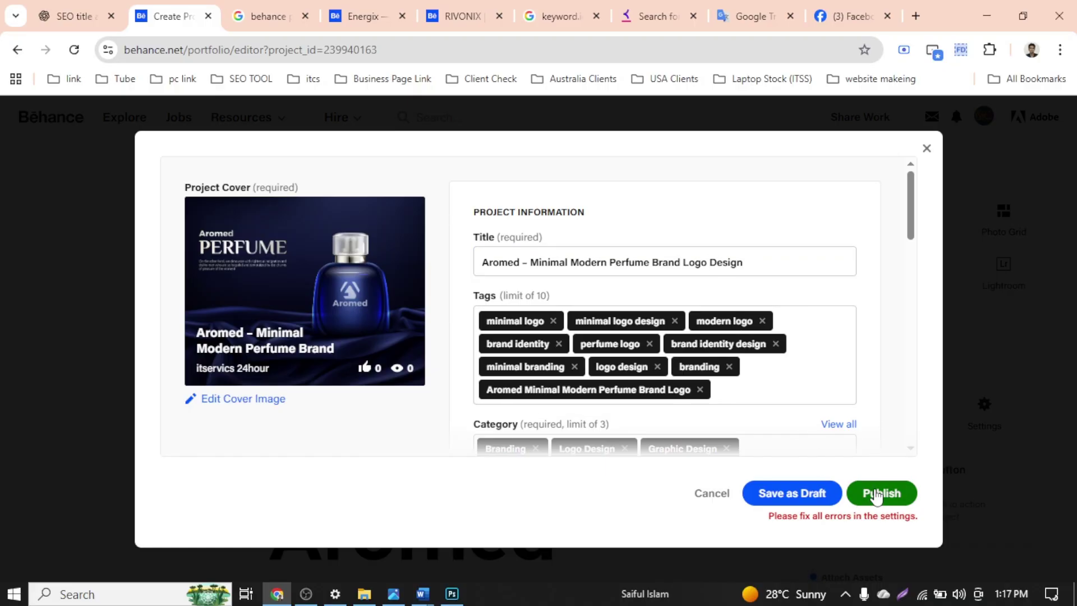
# Try to publish the project from its settings, and reopen the project settings from the editor
pyautogui.click(878, 496)
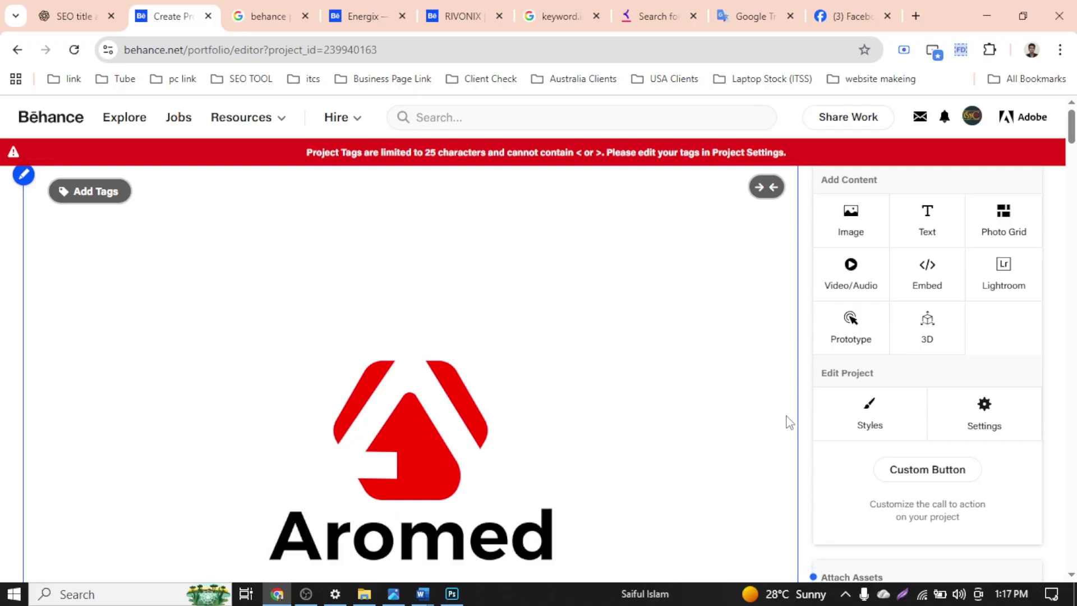
pyautogui.scroll(-15, 743, 356)
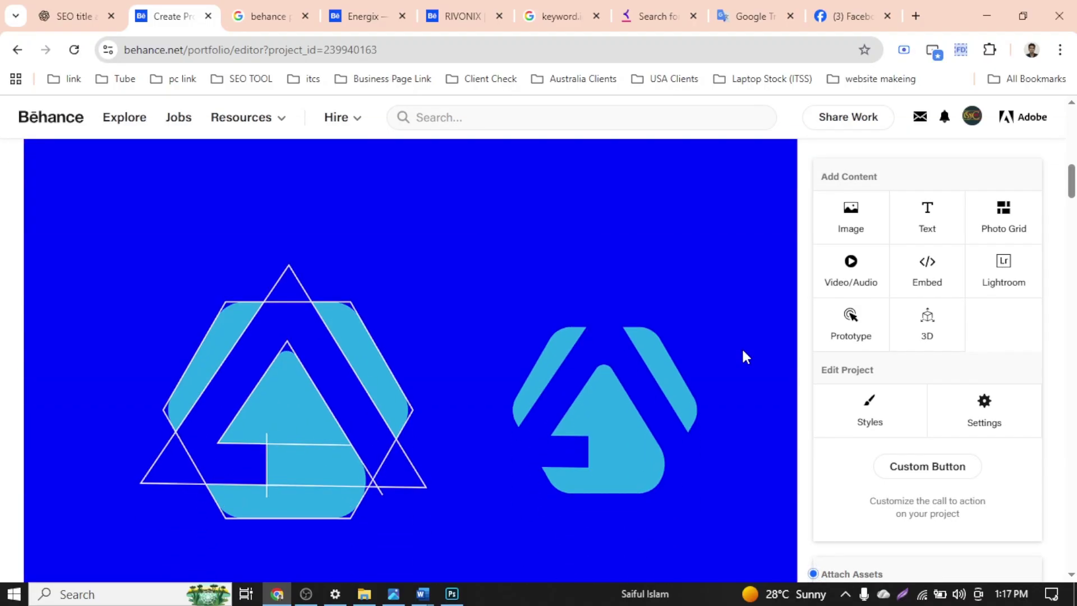
pyautogui.scroll(-20, 743, 356)
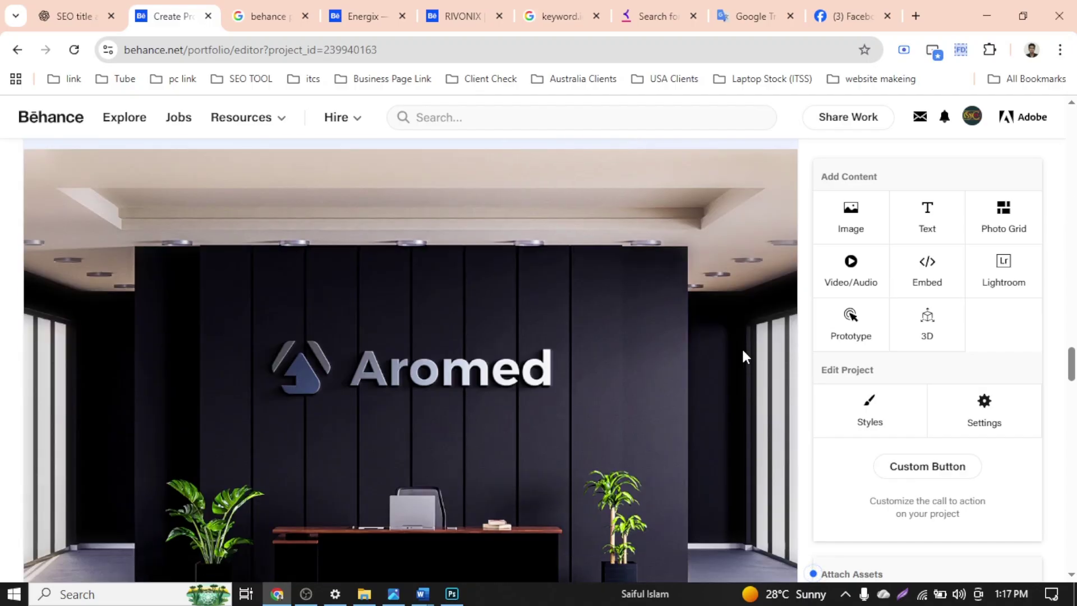
pyautogui.scroll(-10, 743, 356)
pyautogui.scroll(6, 954, 337)
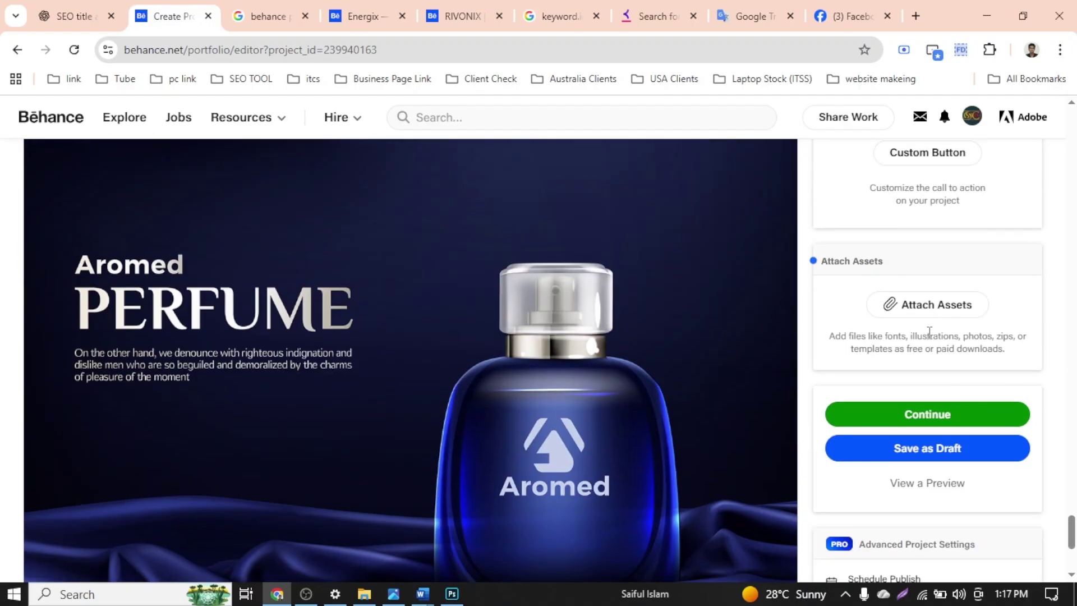
pyautogui.scroll(1, 954, 337)
pyautogui.click(984, 353)
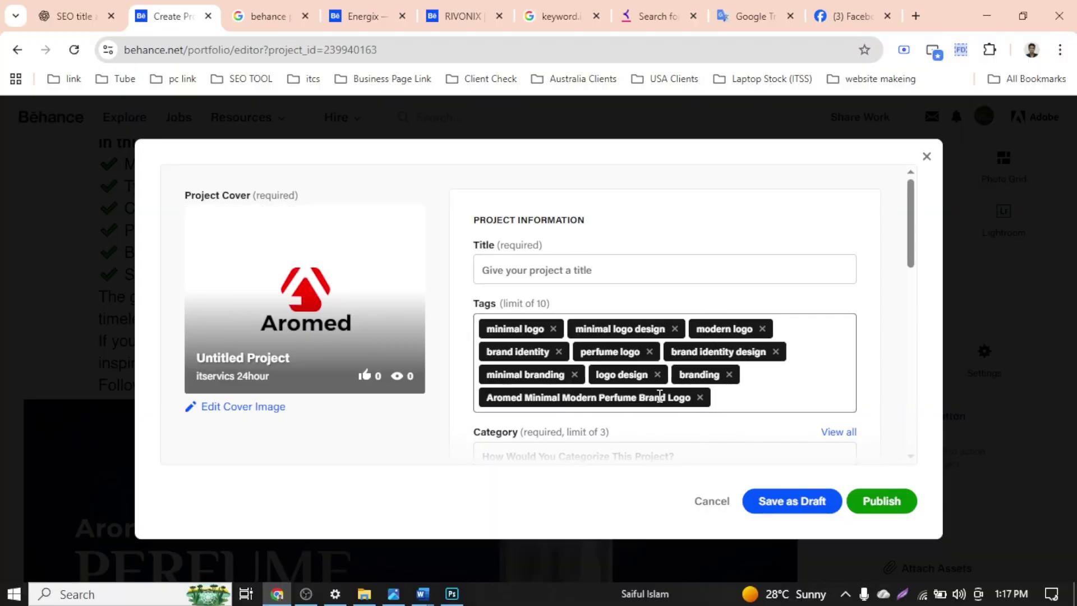
# Replace the tag "Aromed Minimal Modern Perfume Brand Logo" with "Aromed", copied from the first title suggestion in ChatGPT
pyautogui.click(687, 401)
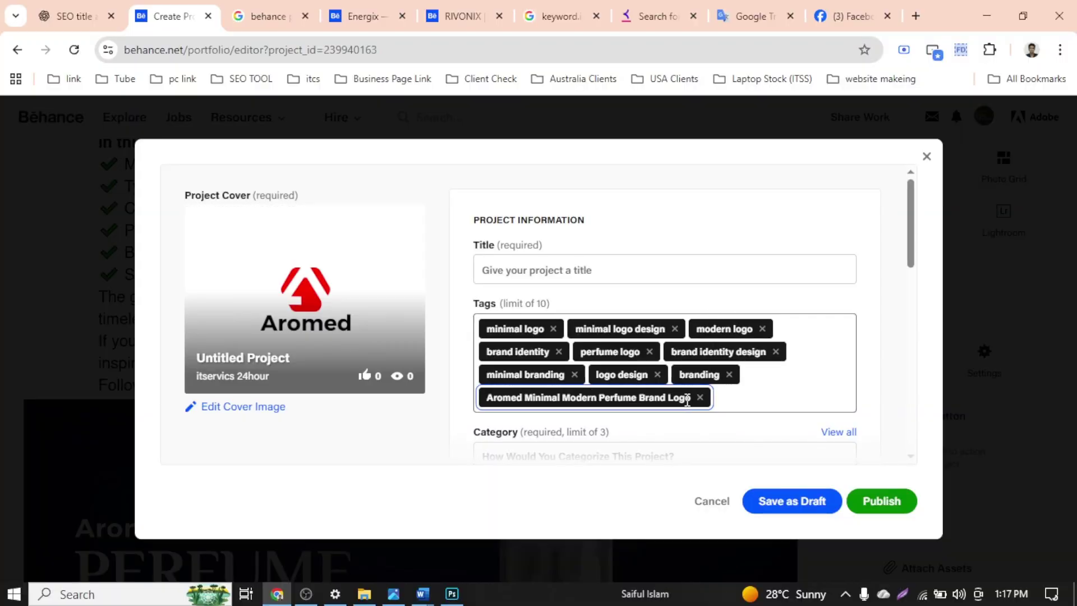
pyautogui.click(700, 397)
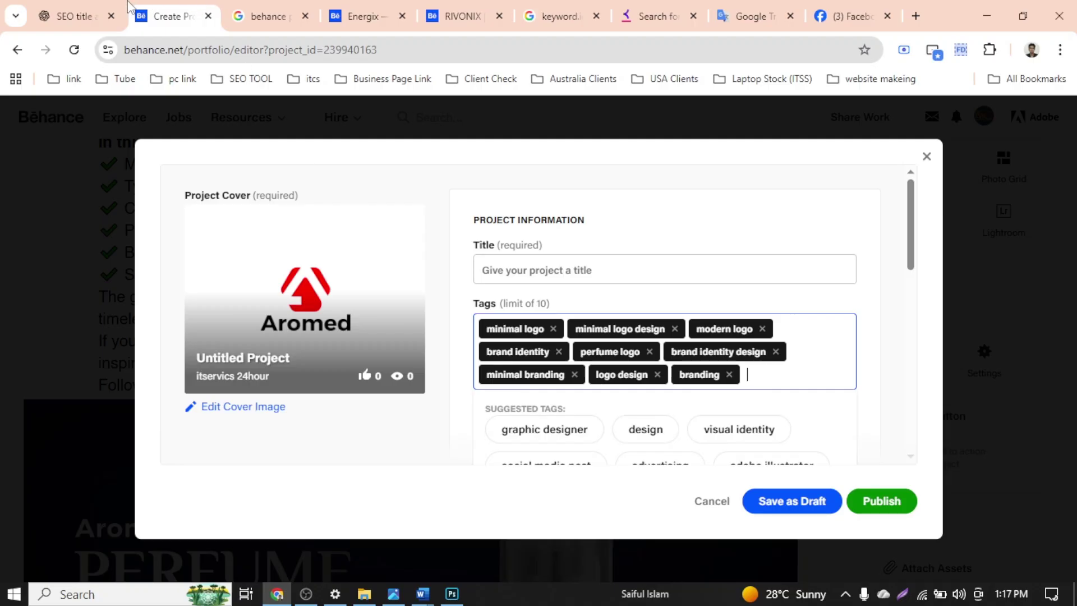
pyautogui.click(84, 12)
pyautogui.scroll(10, 345, 310)
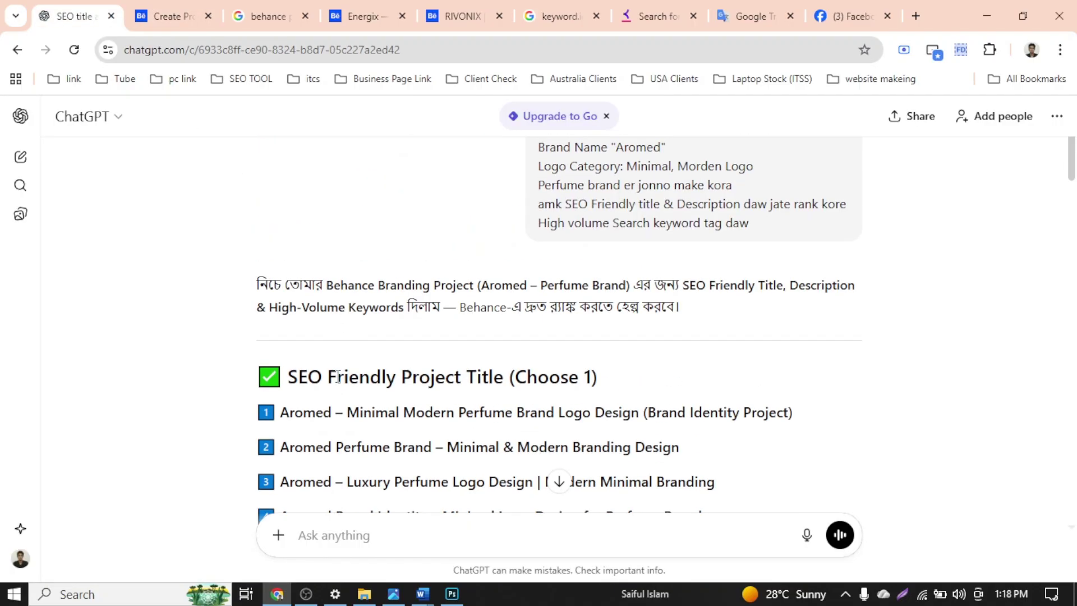
pyautogui.moveTo(331, 407); pyautogui.dragTo(281, 411)
pyautogui.hotkey('ctrl', 'c')
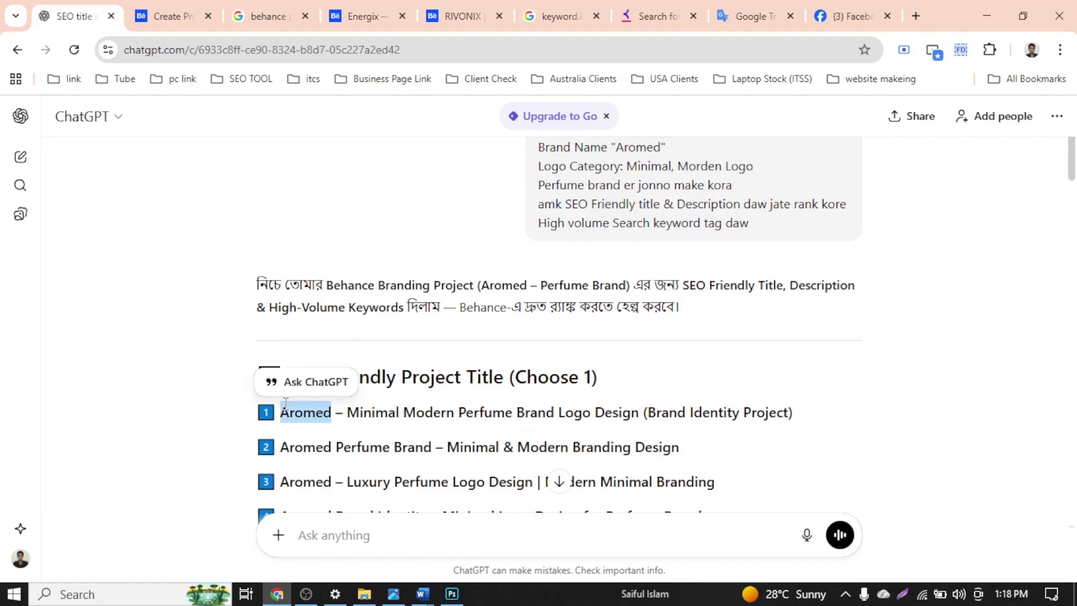
pyautogui.click(164, 11)
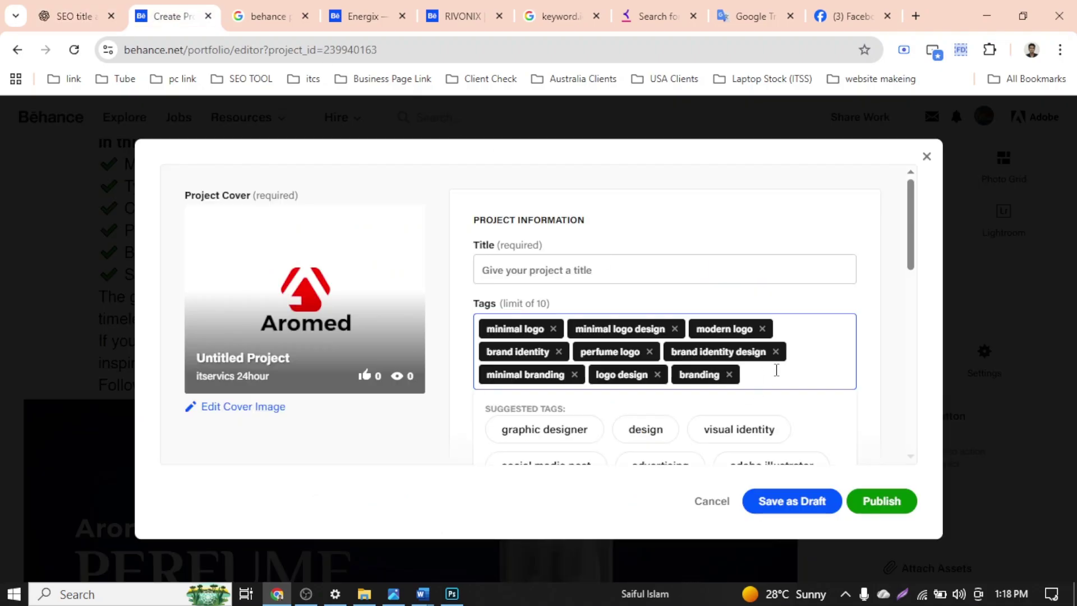
pyautogui.hotkey('ctrl', 'v')
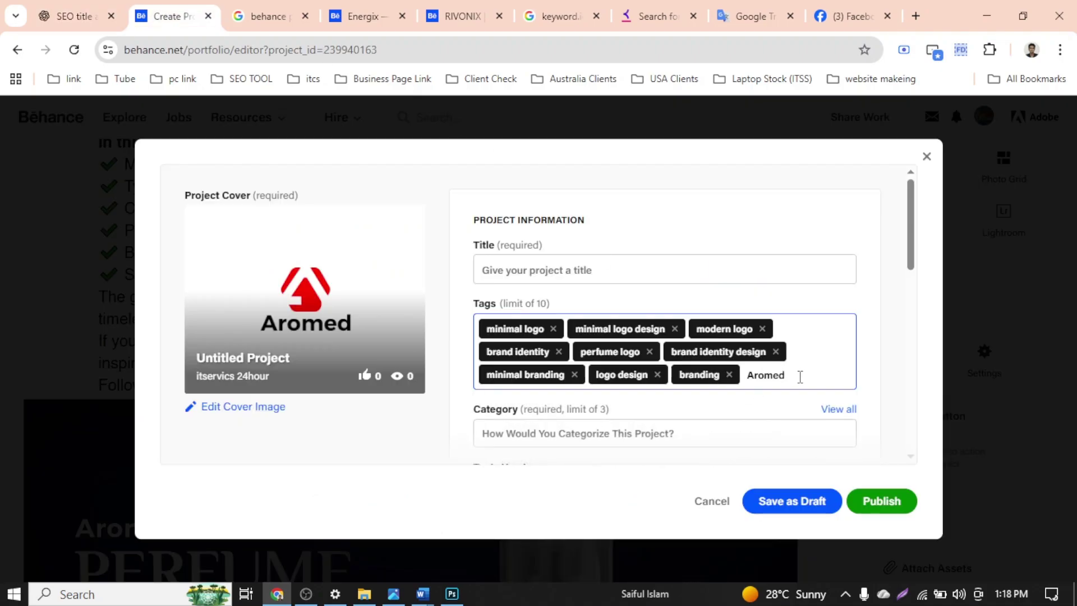
pyautogui.press('Return')
pyautogui.click(905, 340)
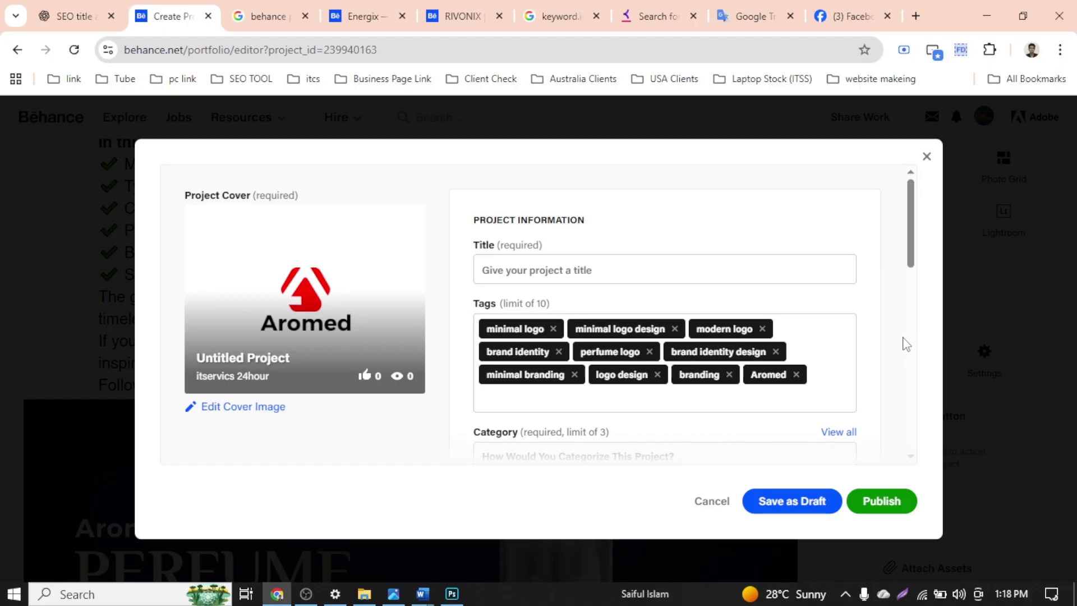
# Set the project categories to Branding, Graphic Design and Logo Design
pyautogui.moveTo(911, 264); pyautogui.dragTo(918, 295)
pyautogui.scroll(-1, 918, 294)
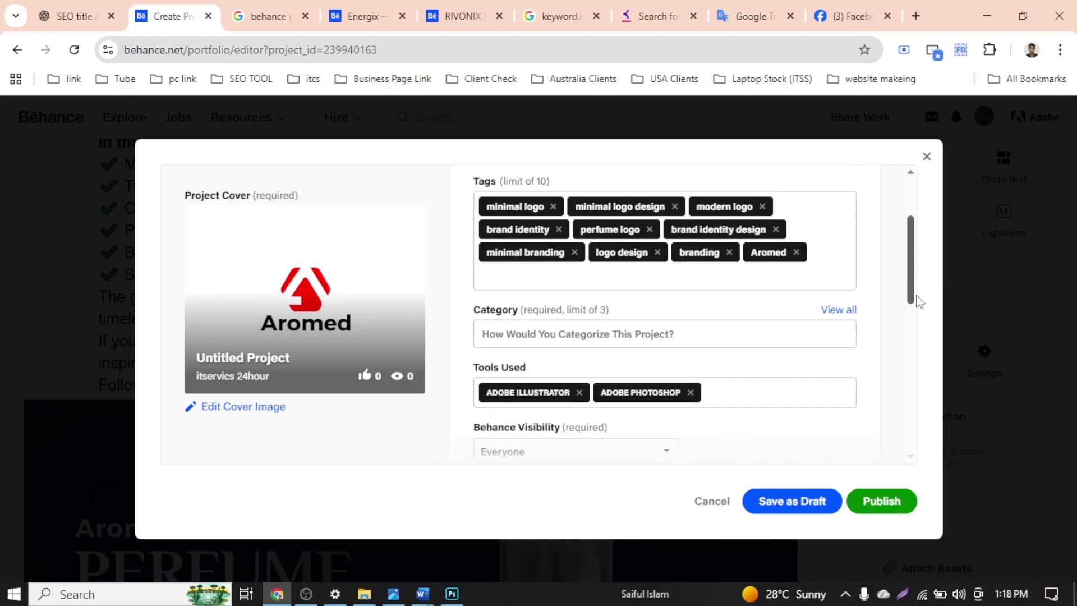
pyautogui.scroll(-1, 752, 348)
pyautogui.click(673, 333)
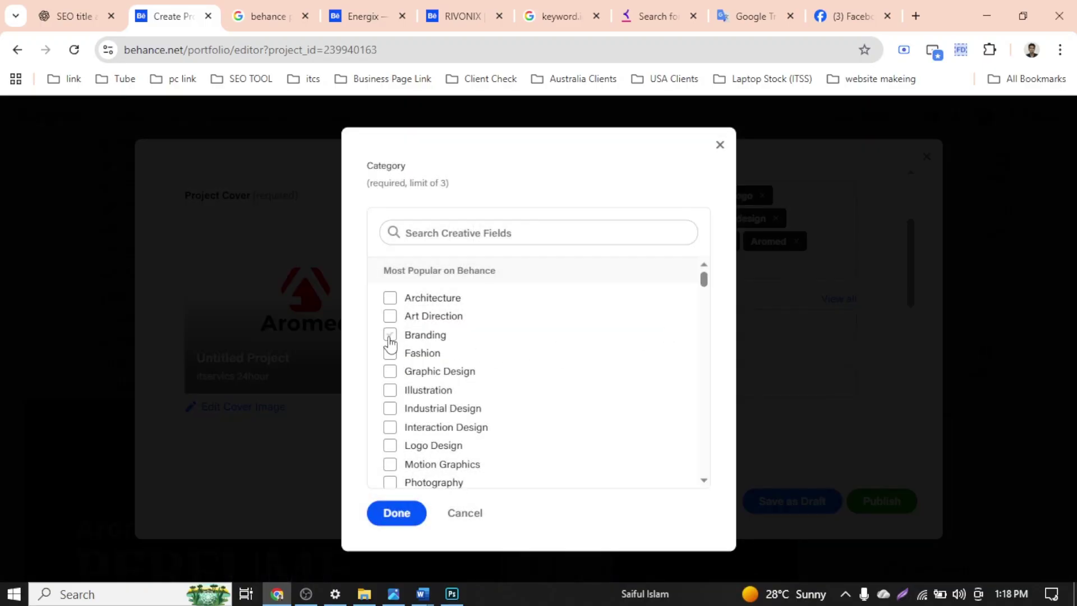
pyautogui.click(389, 337)
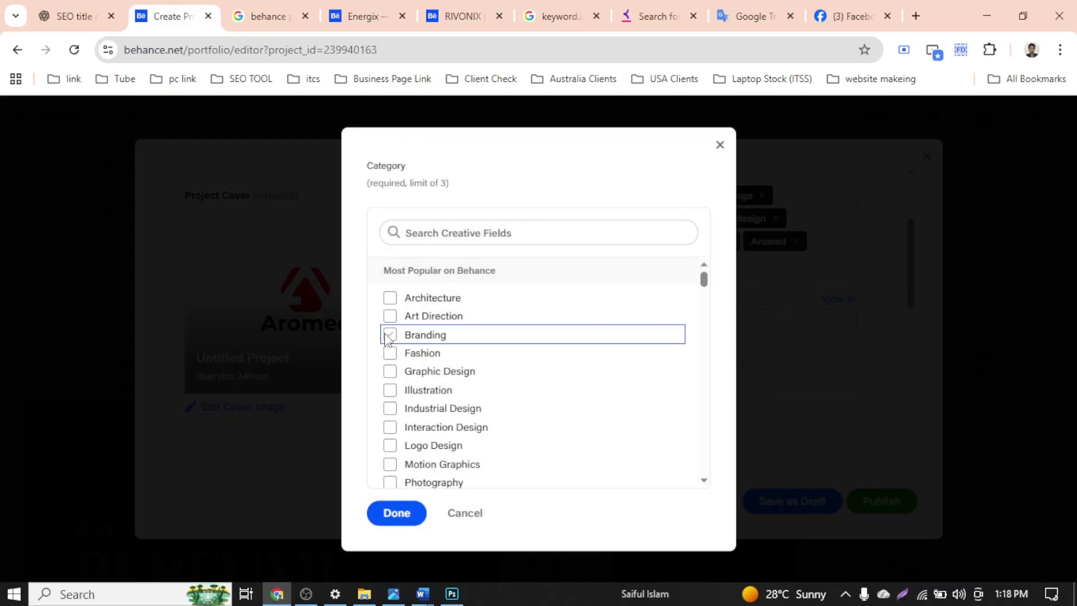
pyautogui.click(390, 398)
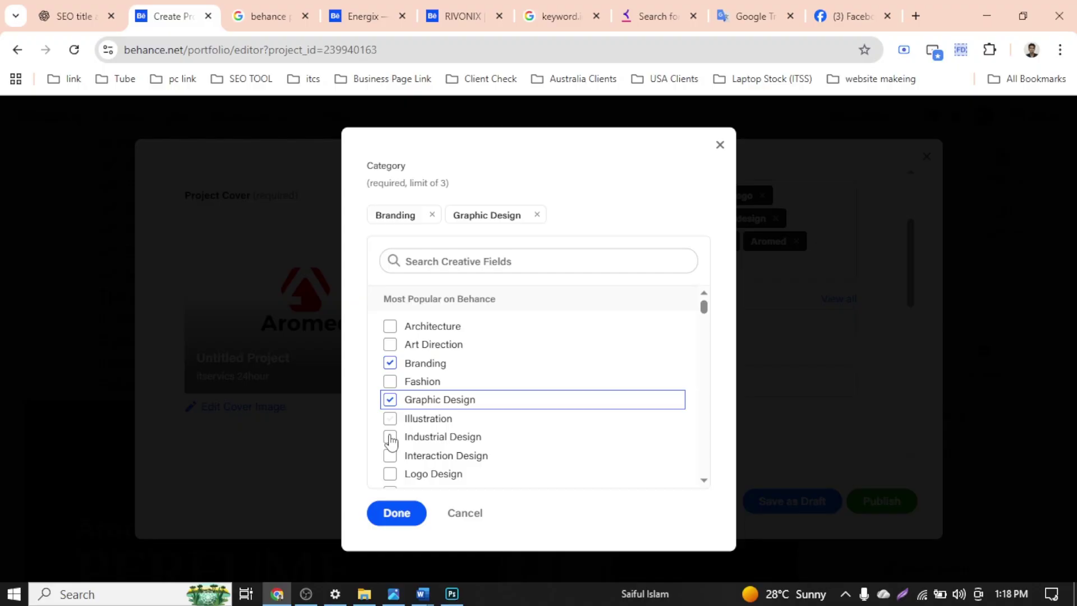
pyautogui.click(393, 475)
pyautogui.click(396, 513)
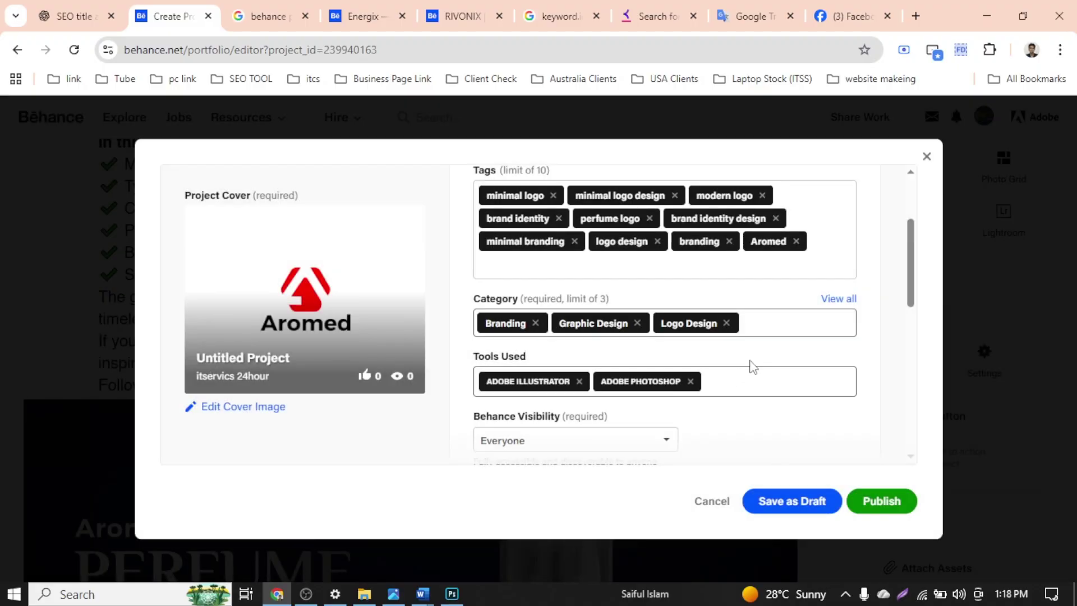
# Add "Aromed" to Companies, Brands, and Schools as a new entry with the category Brand
pyautogui.scroll(-10, 752, 369)
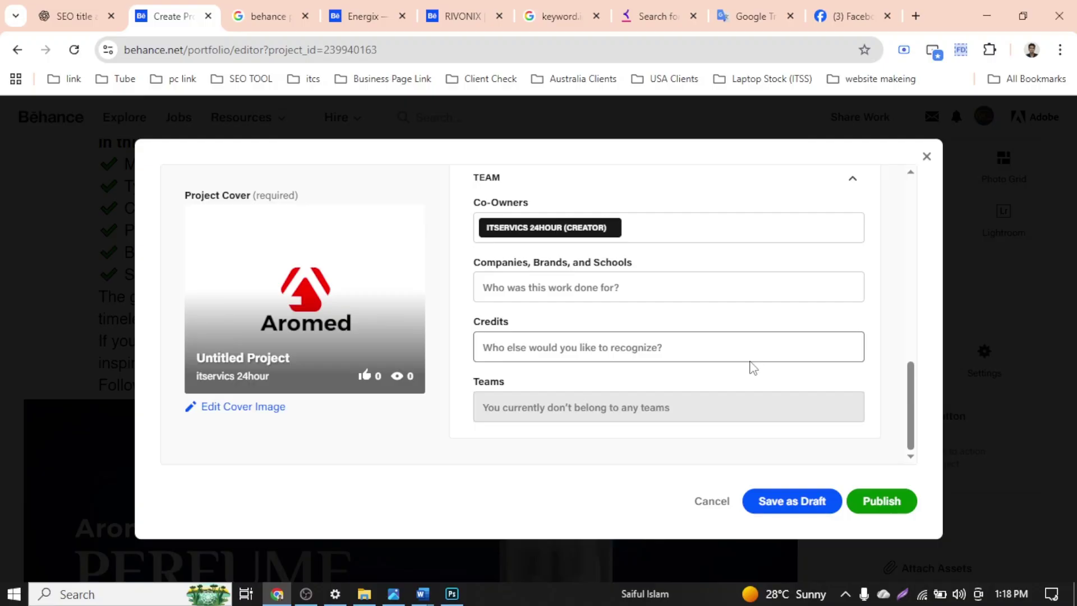
pyautogui.moveTo(913, 397)
pyautogui.mouseDown()
pyautogui.moveTo(923, 219)
pyautogui.moveTo(913, 414)
pyautogui.mouseUp()
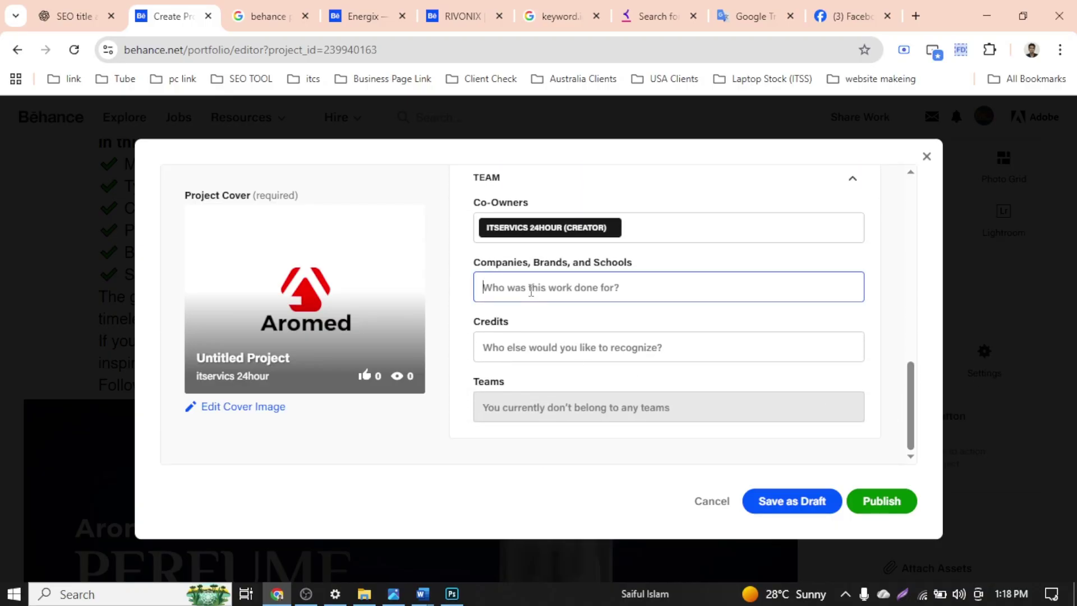
pyautogui.hotkey('ctrl', 'v')
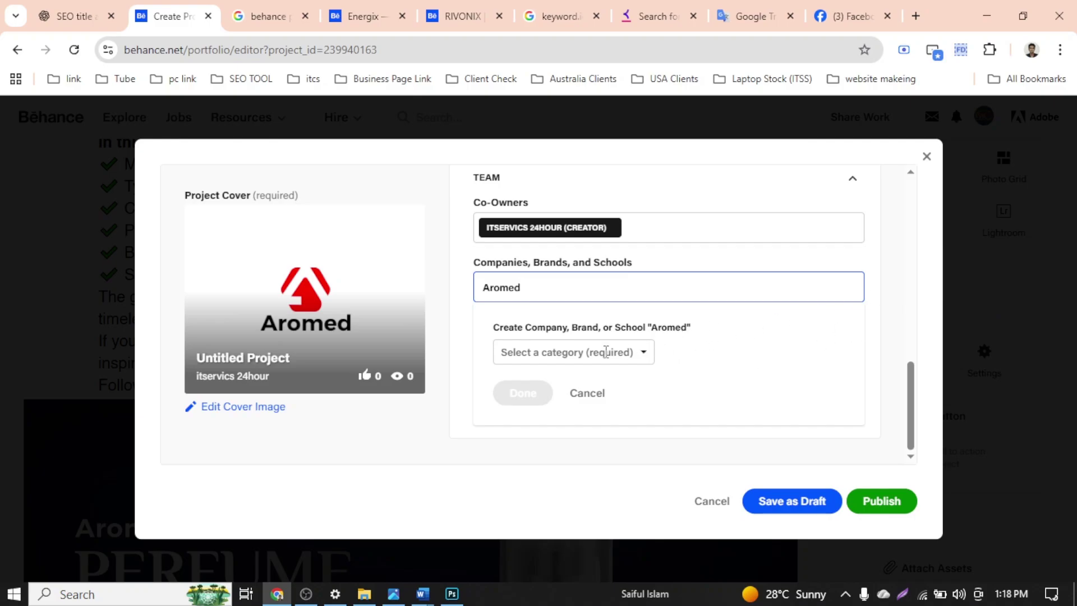
pyautogui.click(637, 352)
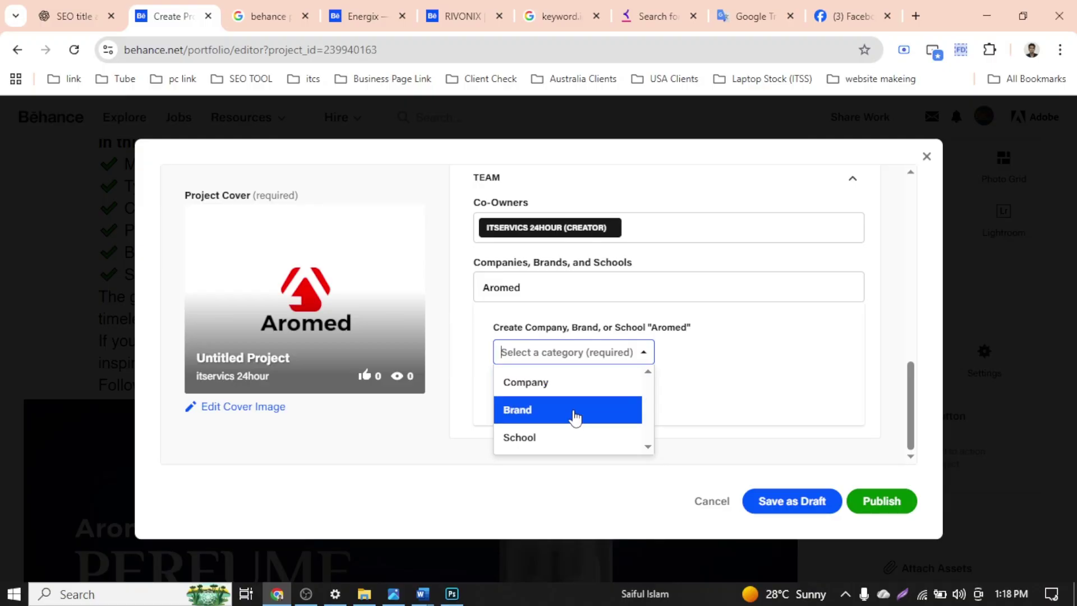
pyautogui.click(573, 412)
pyautogui.click(541, 395)
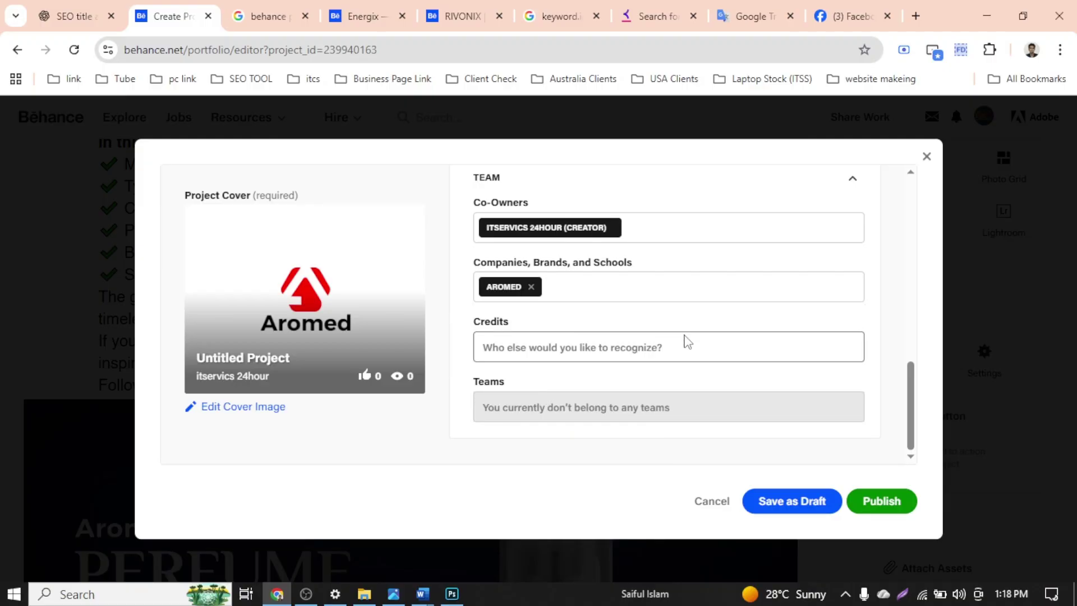
# Fill in the project title "Aromed – Minimal Modern Perfume Brand Logo Design", copied from the first suggestion in ChatGPT without its bracketed ending
pyautogui.scroll(10, 880, 408)
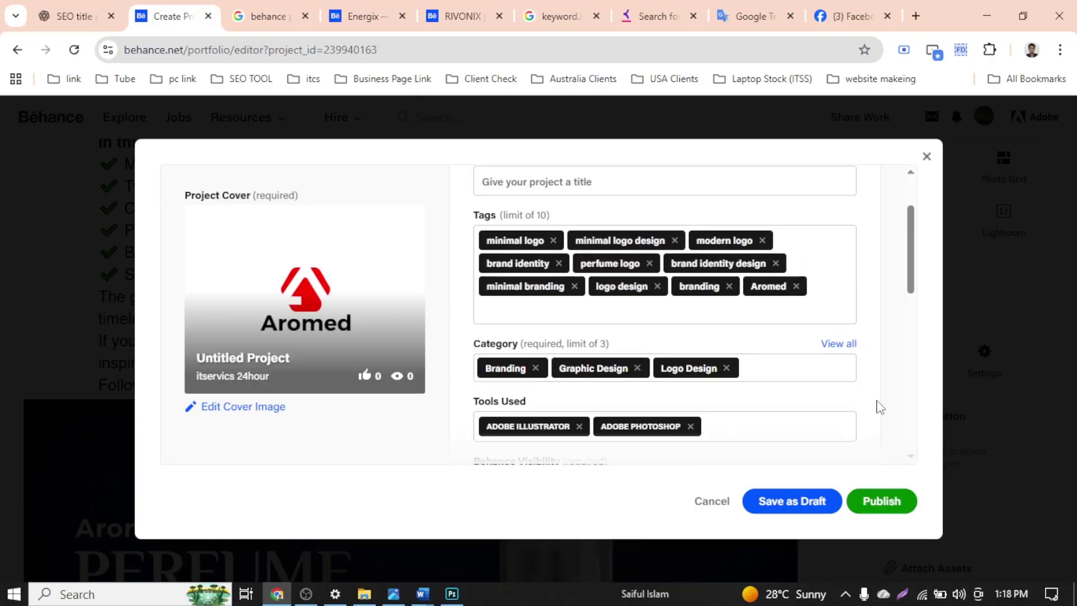
pyautogui.click(579, 272)
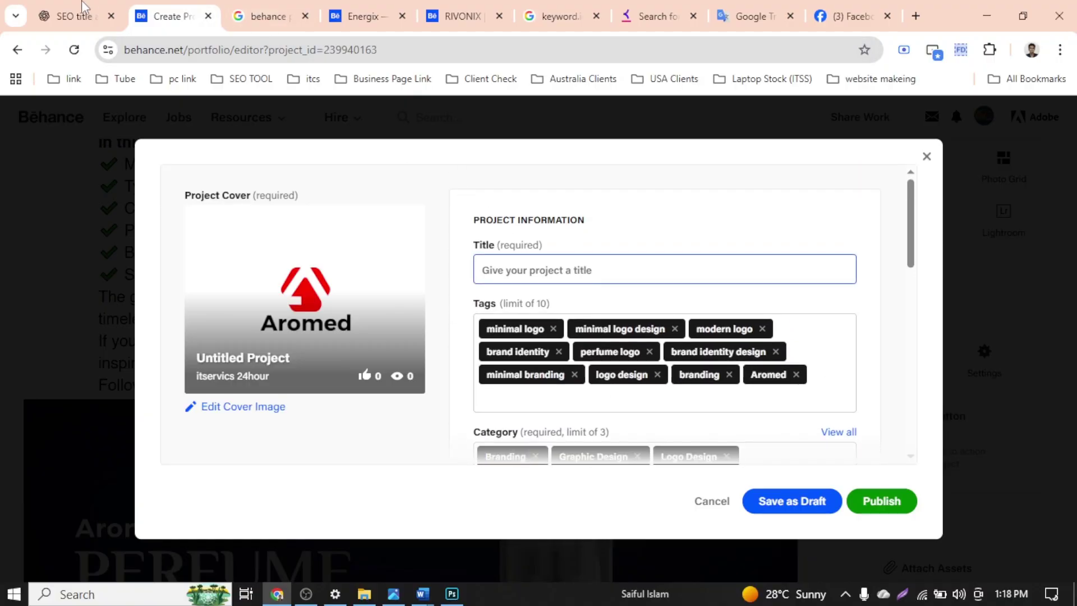
pyautogui.click(83, 7)
pyautogui.click(371, 407)
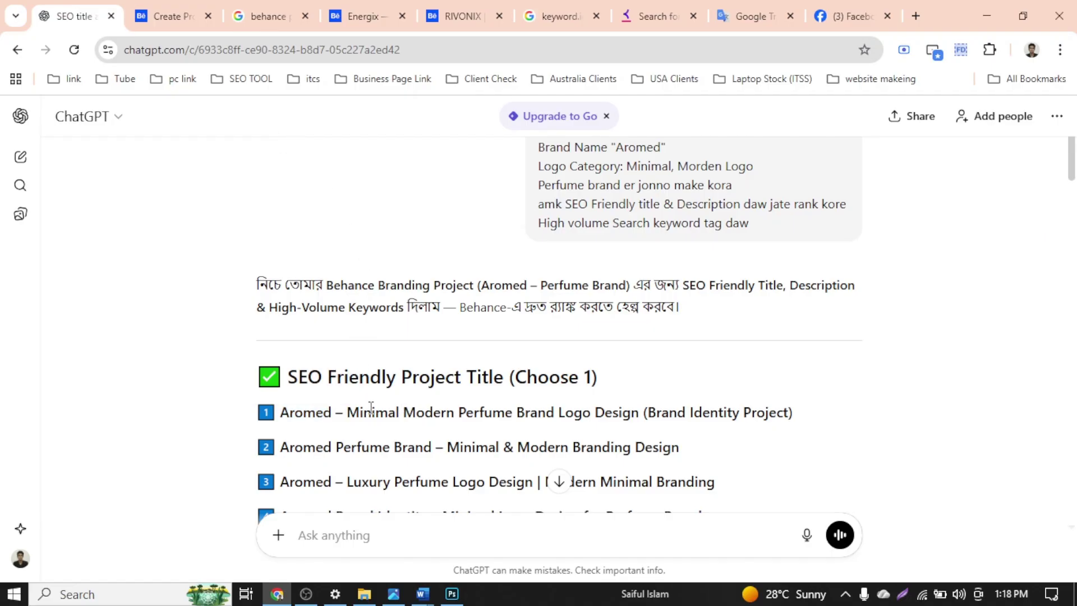
pyautogui.moveTo(289, 414); pyautogui.dragTo(642, 413)
pyautogui.hotkey('ctrl', 'c')
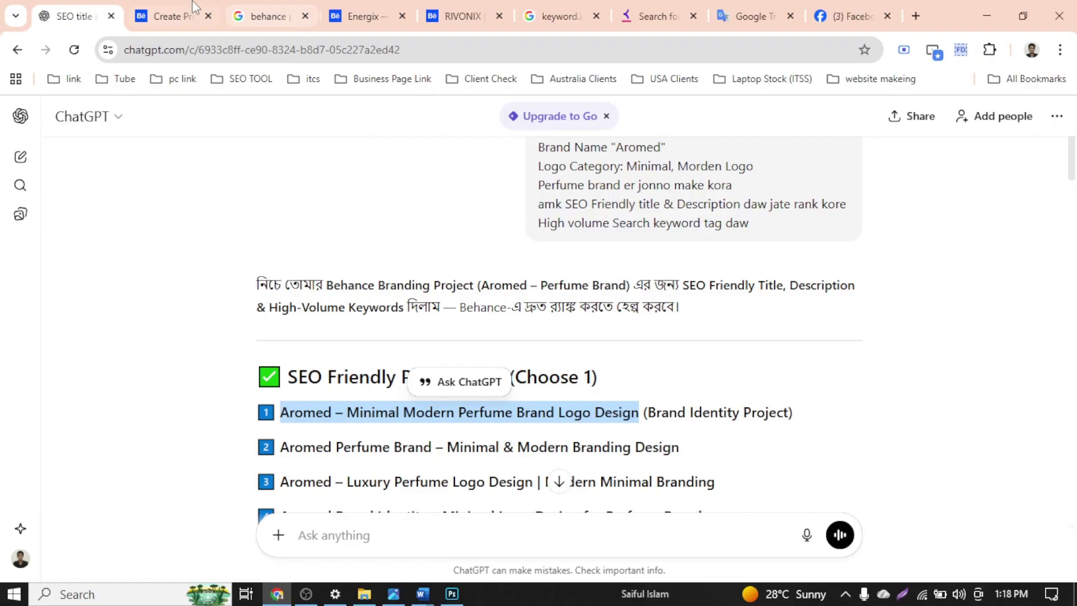
pyautogui.click(173, 15)
pyautogui.hotkey('ctrl', 'v')
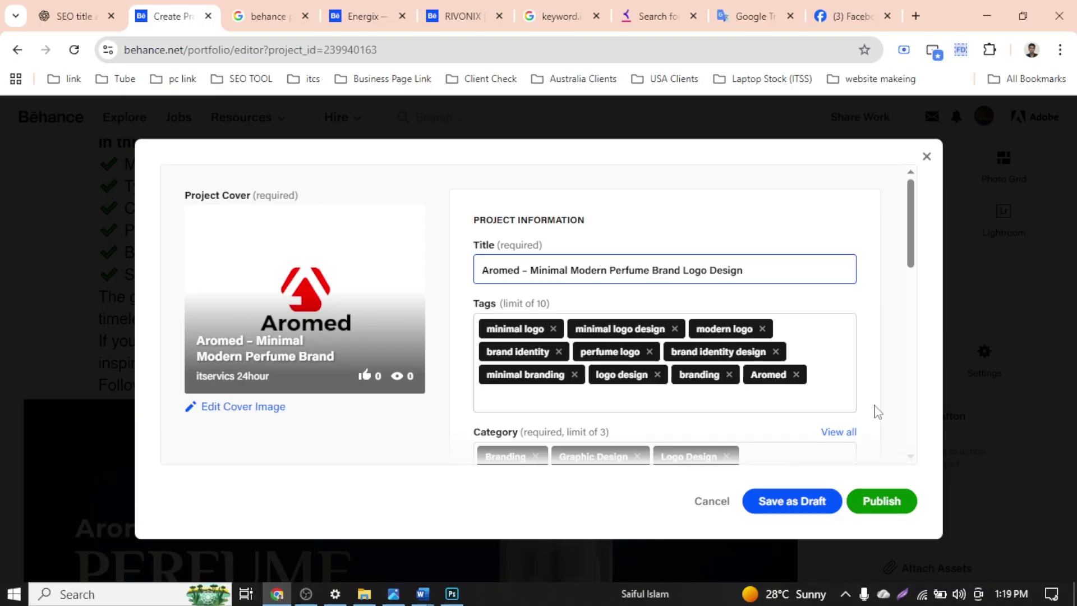
# Publish the Aromed project on Behance and dismiss the project boost offer
pyautogui.click(894, 492)
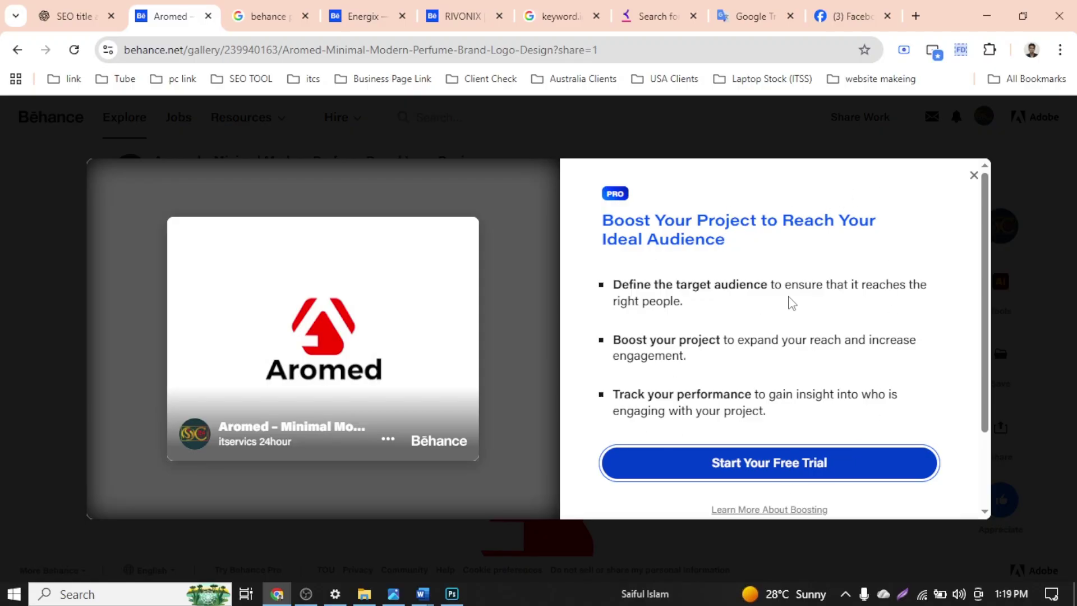
pyautogui.click(974, 175)
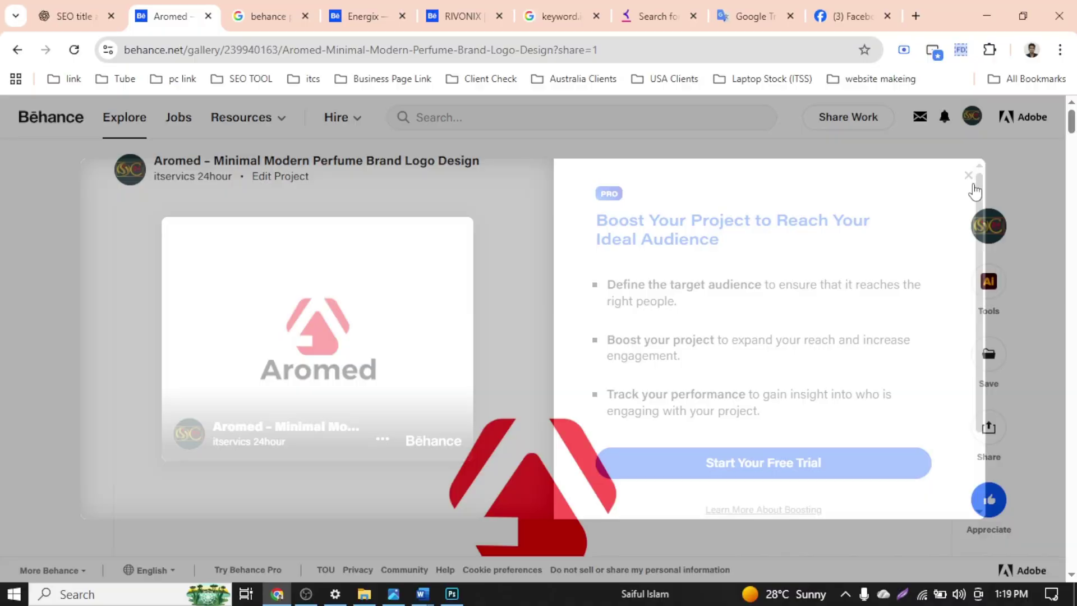
# Review the published Aromed page from the logo cover through the mockups and description to the closing contact links
pyautogui.scroll(-5, 645, 338)
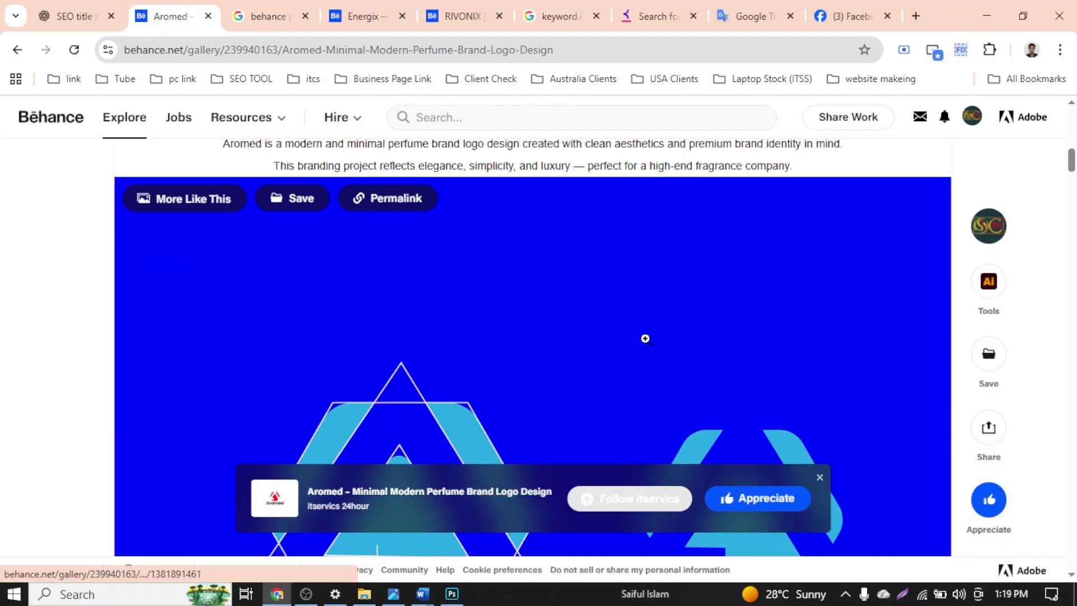
pyautogui.scroll(-15, 645, 339)
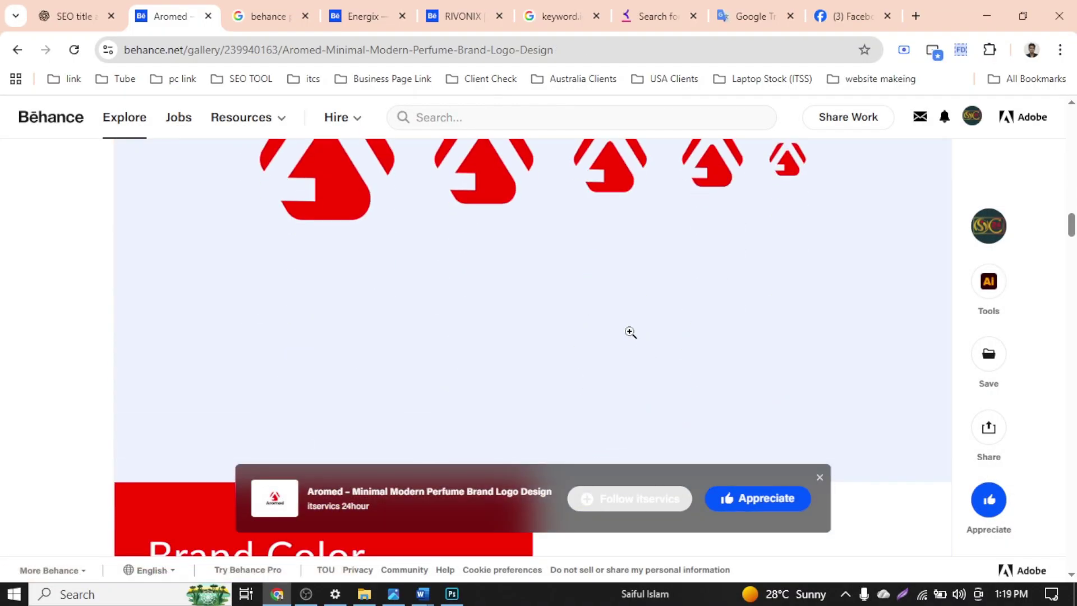
pyautogui.scroll(-5, 630, 332)
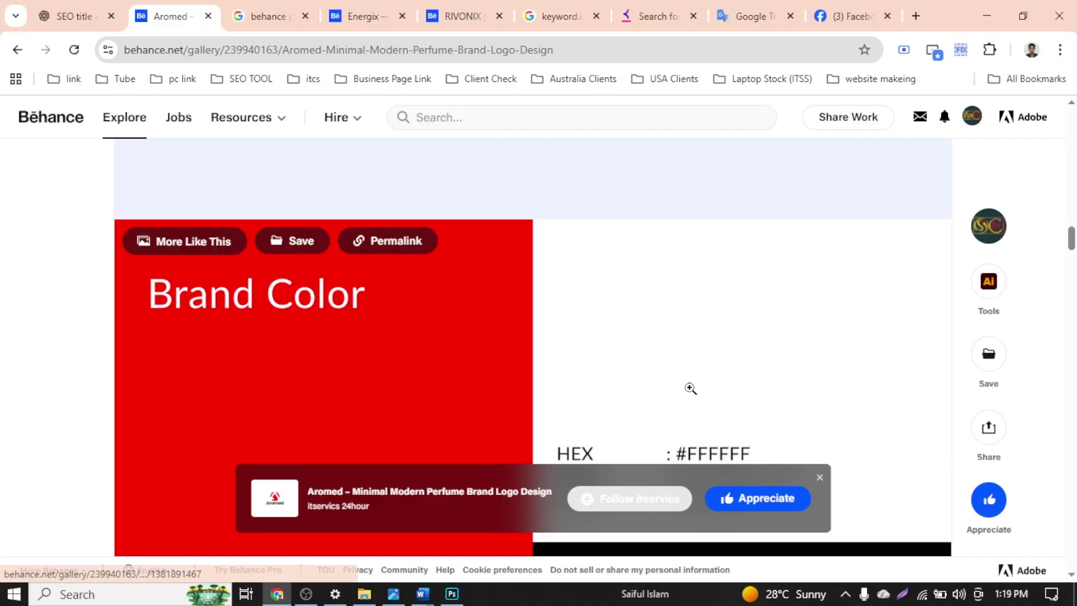
pyautogui.scroll(-10, 690, 388)
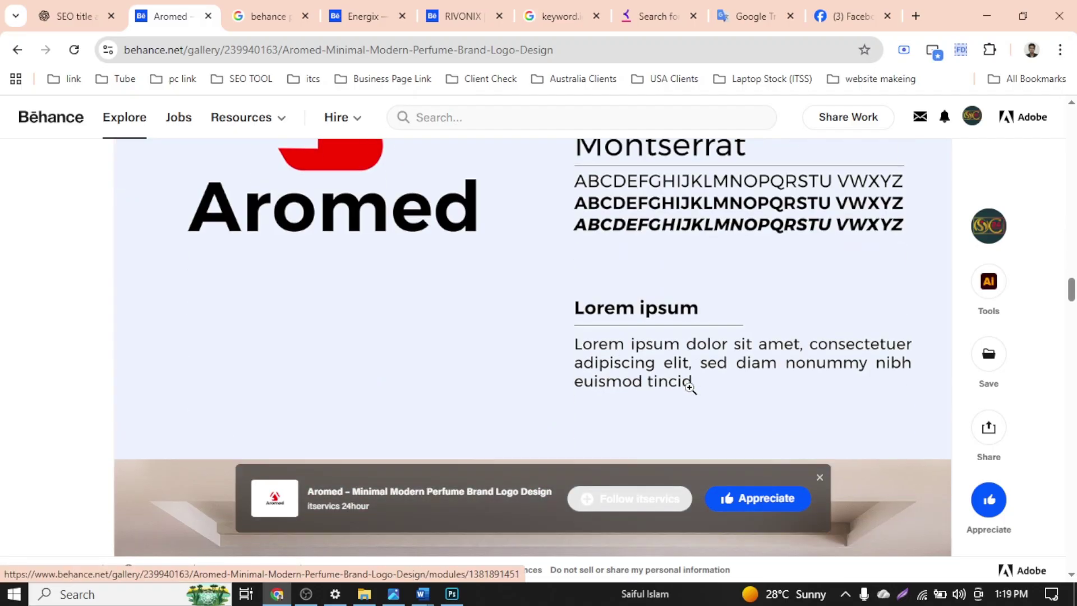
pyautogui.scroll(-10, 690, 388)
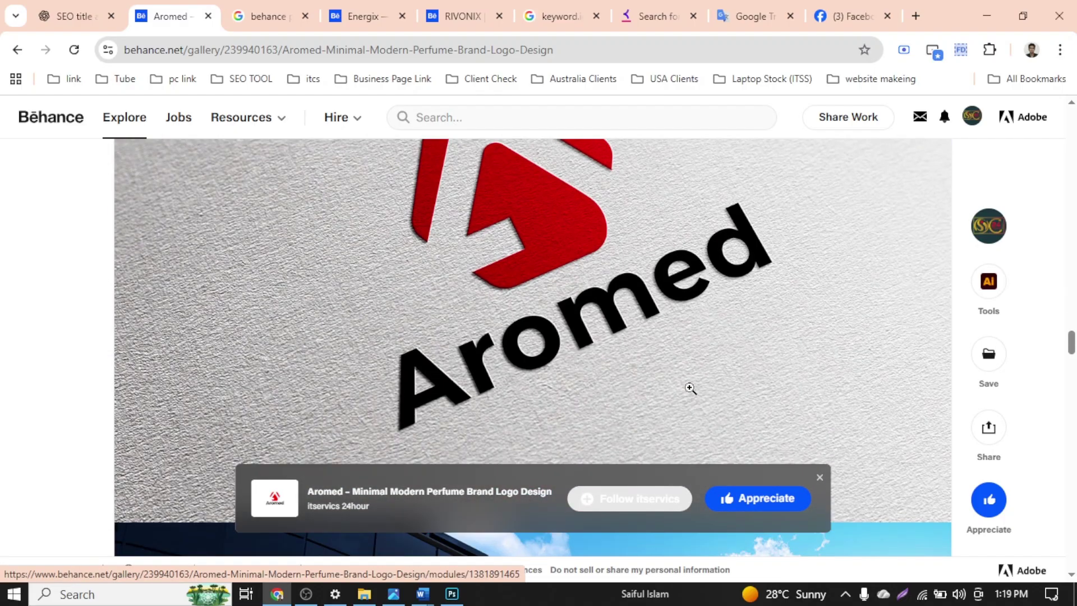
pyautogui.scroll(-10, 690, 388)
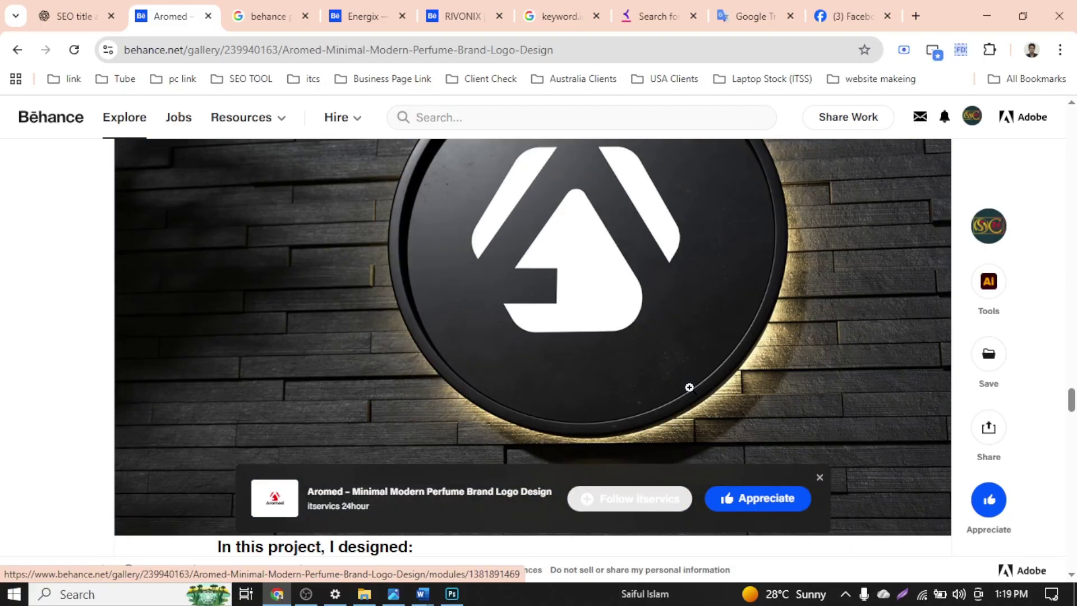
pyautogui.scroll(-7, 690, 387)
pyautogui.scroll(5, 689, 387)
pyautogui.scroll(-5, 689, 387)
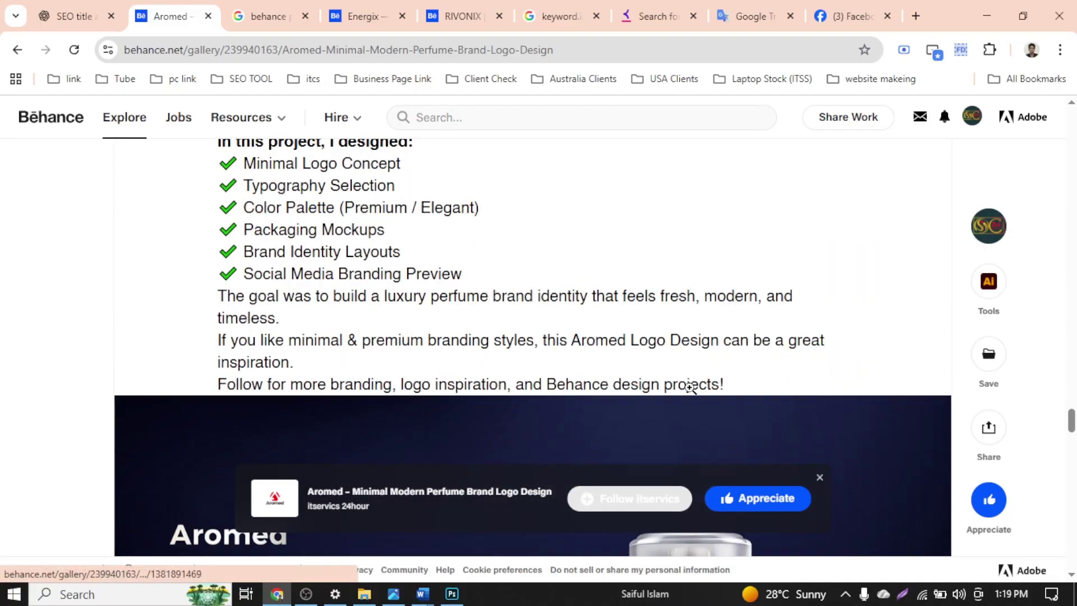
pyautogui.scroll(-15, 690, 387)
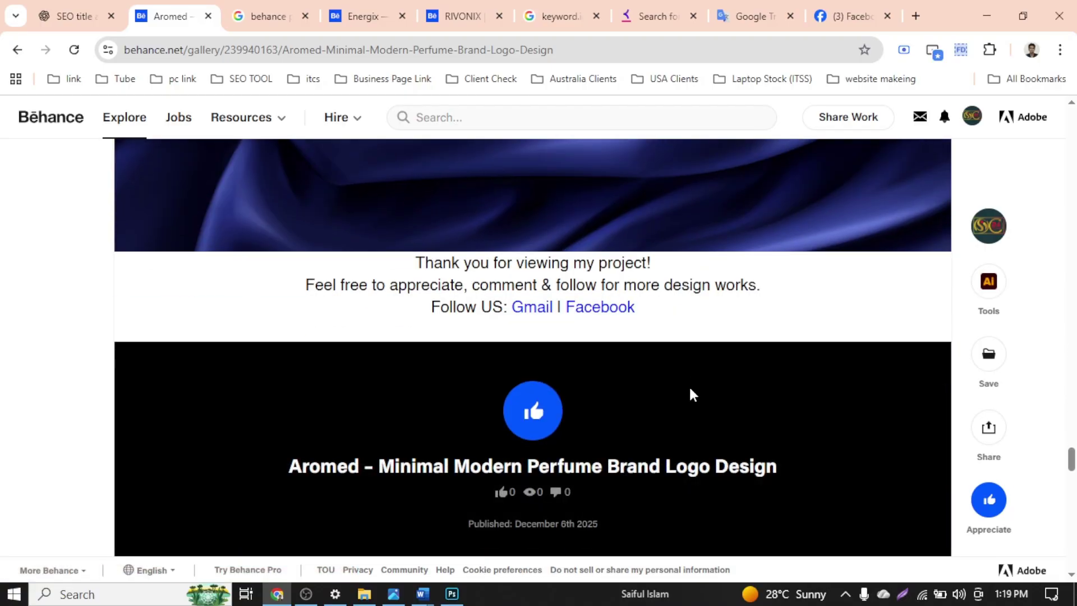
pyautogui.scroll(-4, 690, 392)
pyautogui.scroll(4, 690, 393)
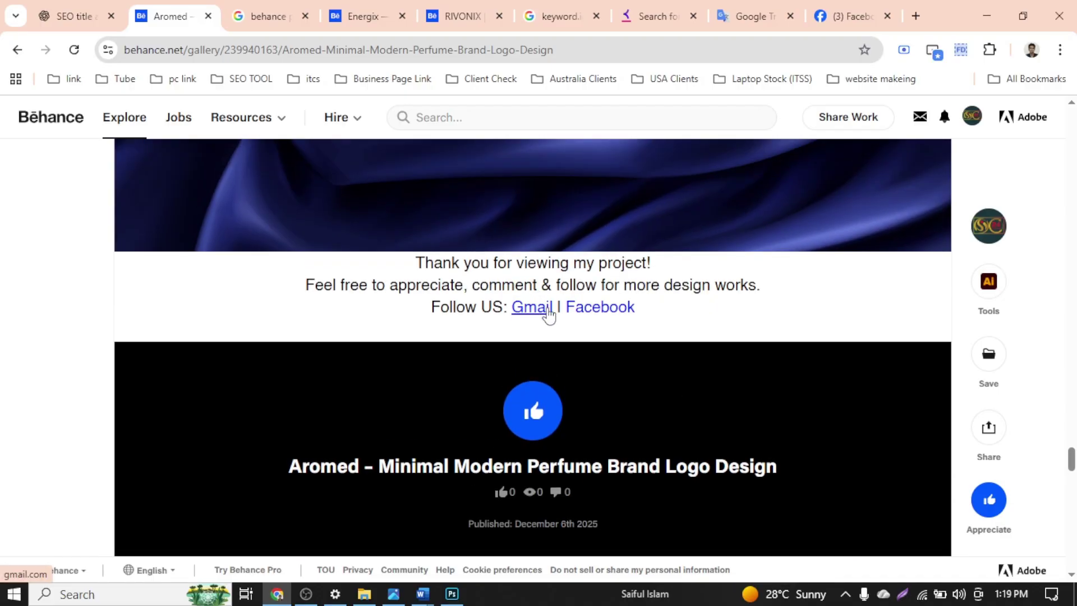
# Test the Facebook link in the closing text by continuing to the external site, and return to the published project
pyautogui.click(573, 311)
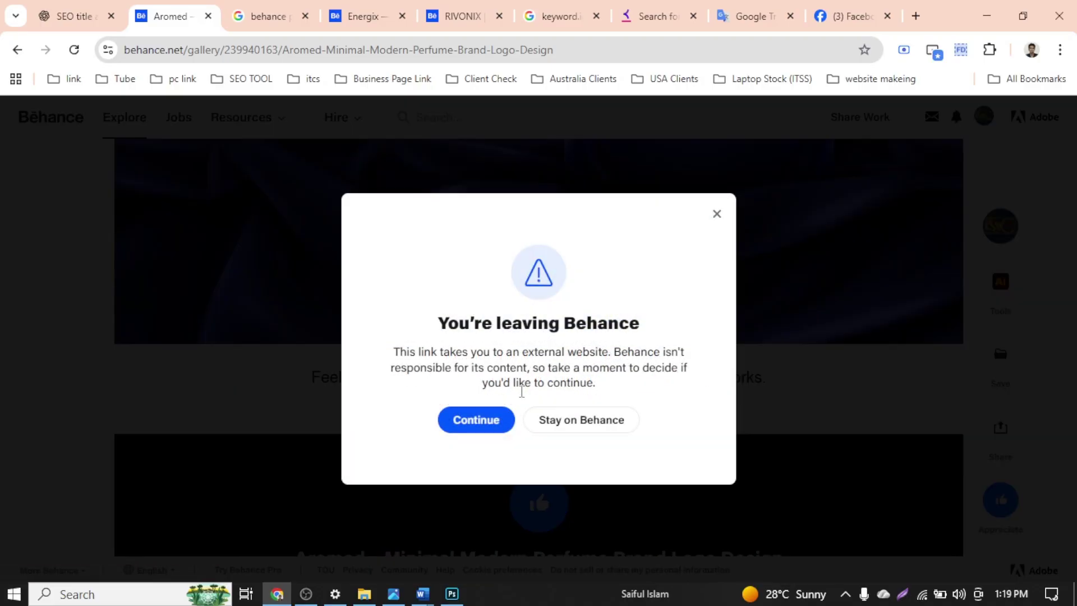
pyautogui.click(476, 420)
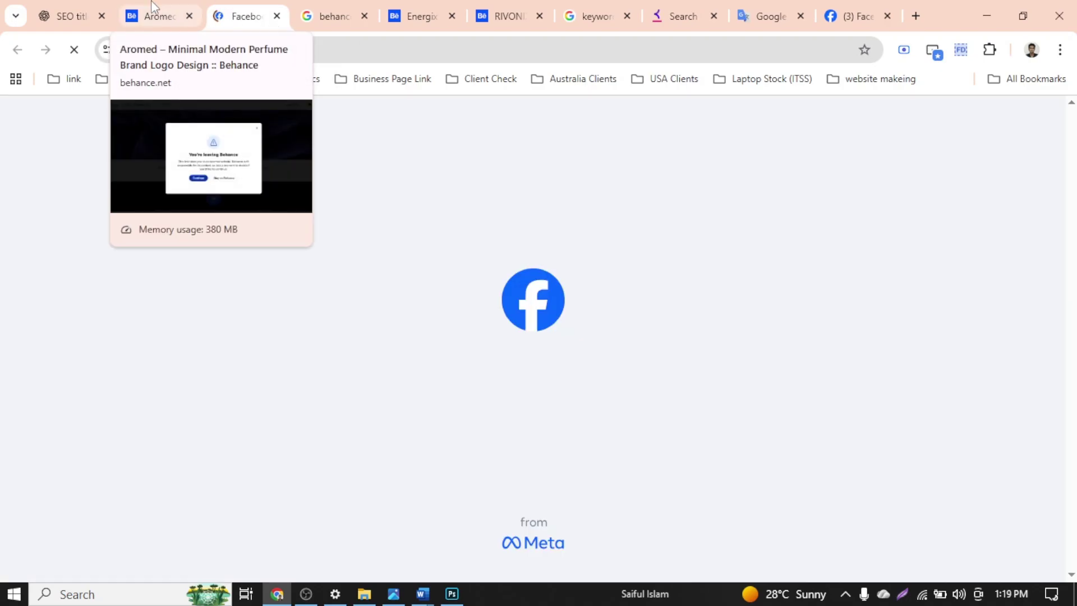
pyautogui.click(152, 6)
pyautogui.click(261, 8)
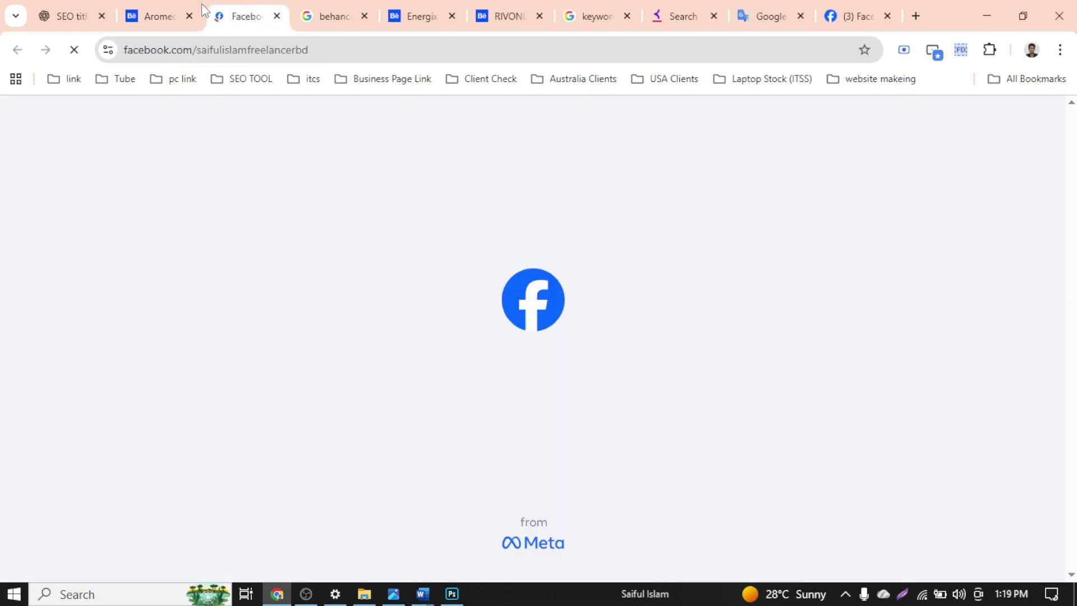
pyautogui.click(154, 7)
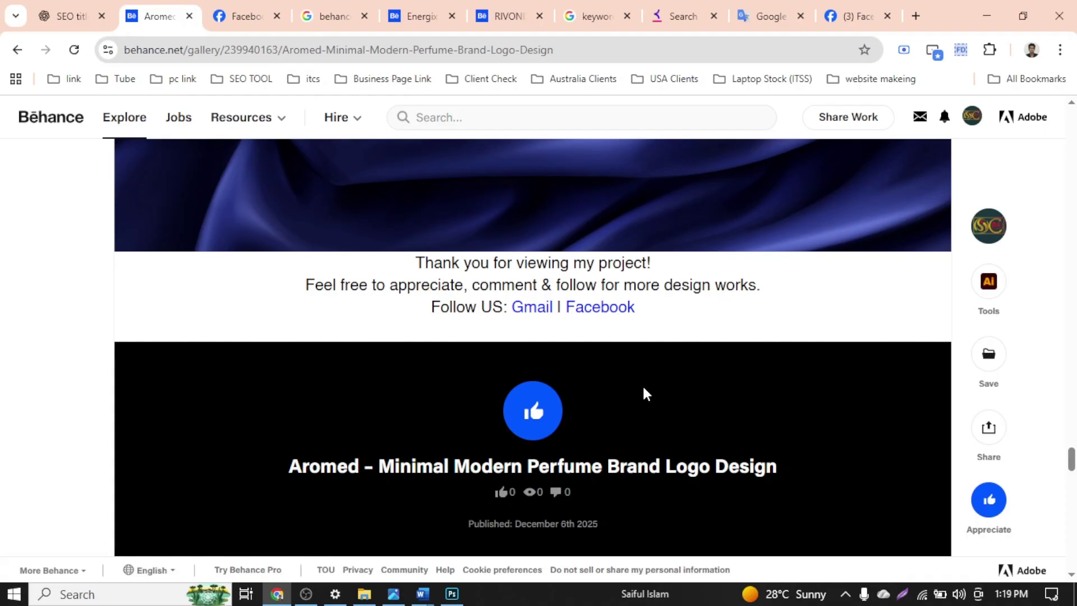
# Examine the upper part of the published page again: the logo cover, the title and description text, and the construction graphic
pyautogui.scroll(20, 702, 348)
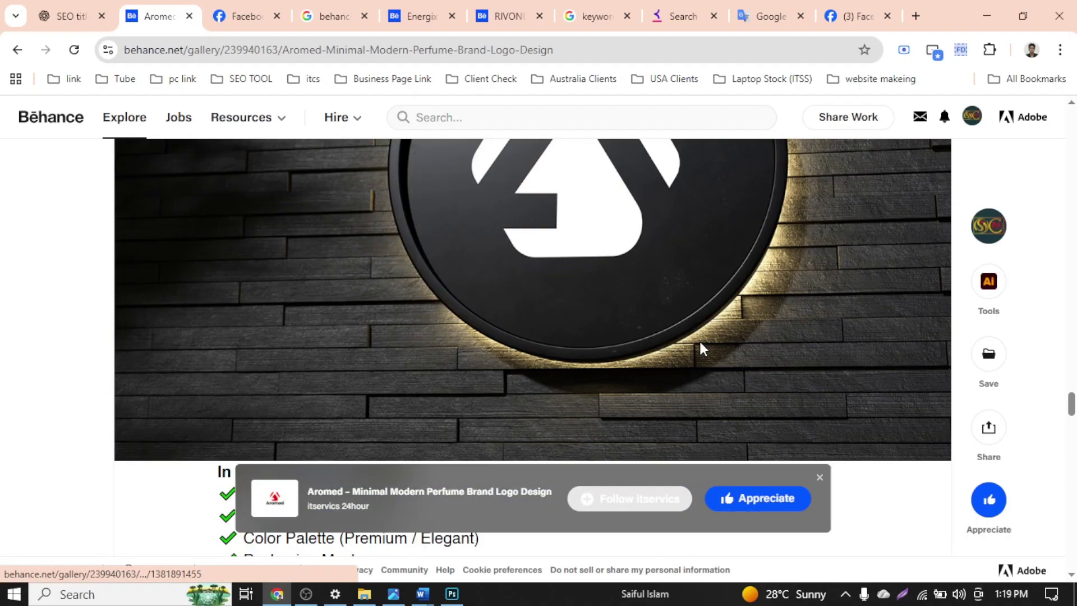
pyautogui.scroll(15, 702, 348)
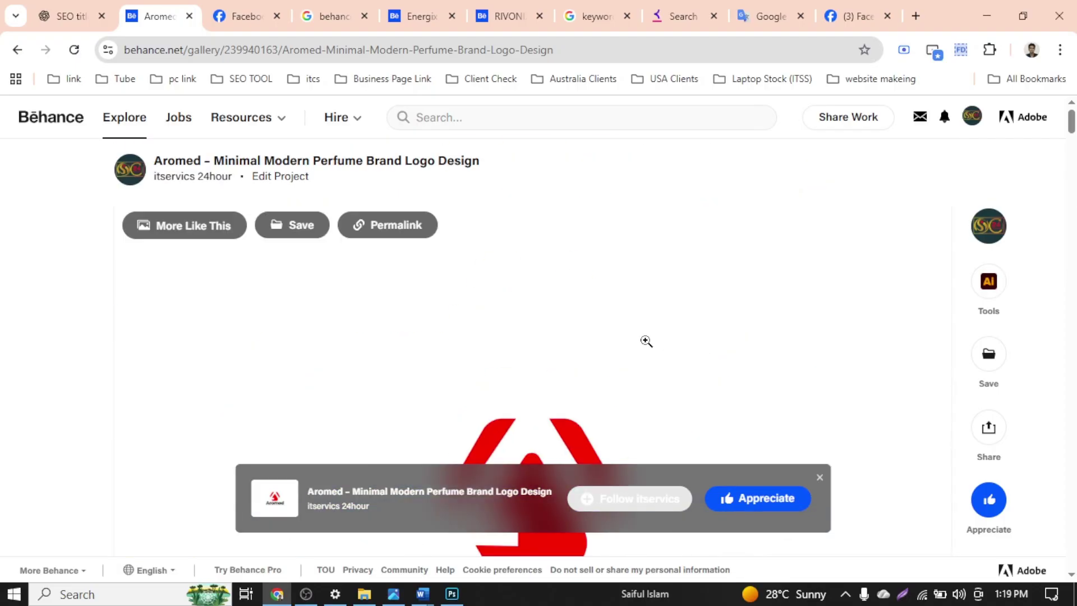
pyautogui.scroll(-4, 584, 279)
pyautogui.scroll(4, 682, 284)
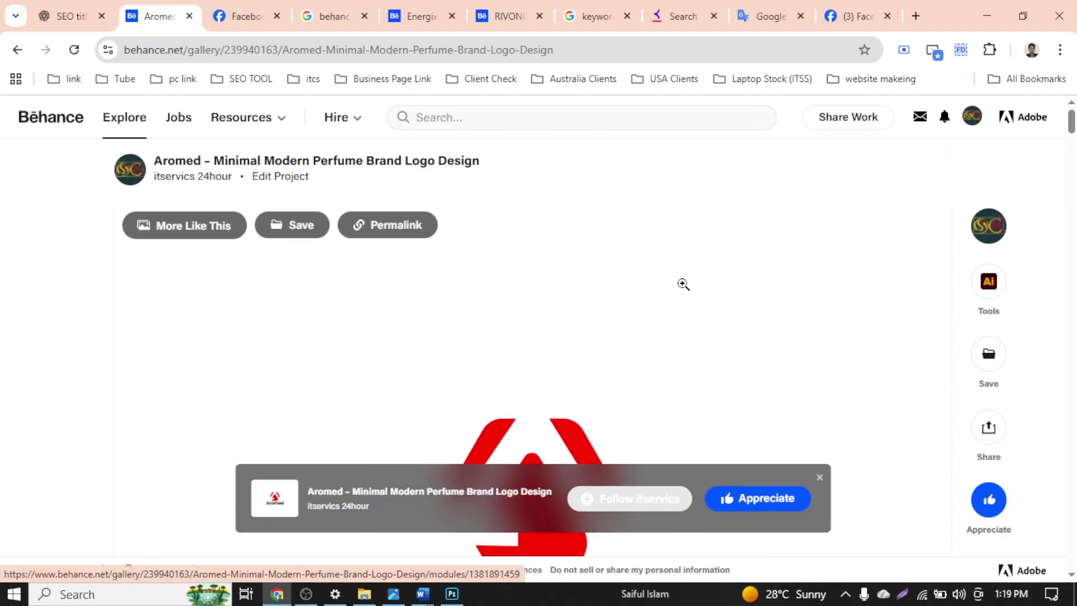
pyautogui.scroll(-8, 683, 284)
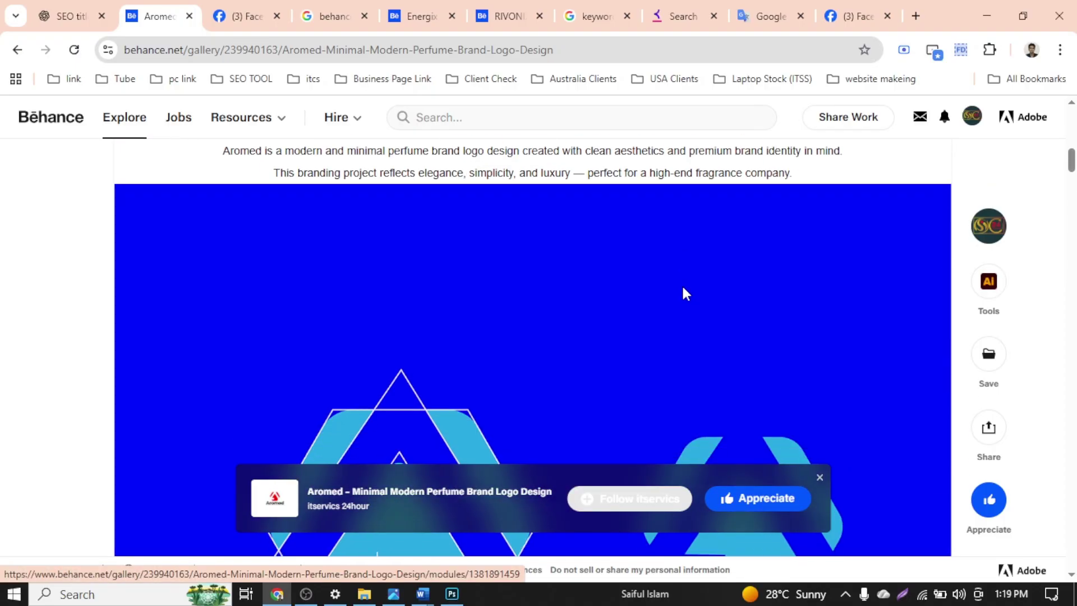
pyautogui.scroll(8, 682, 285)
pyautogui.scroll(-4, 685, 293)
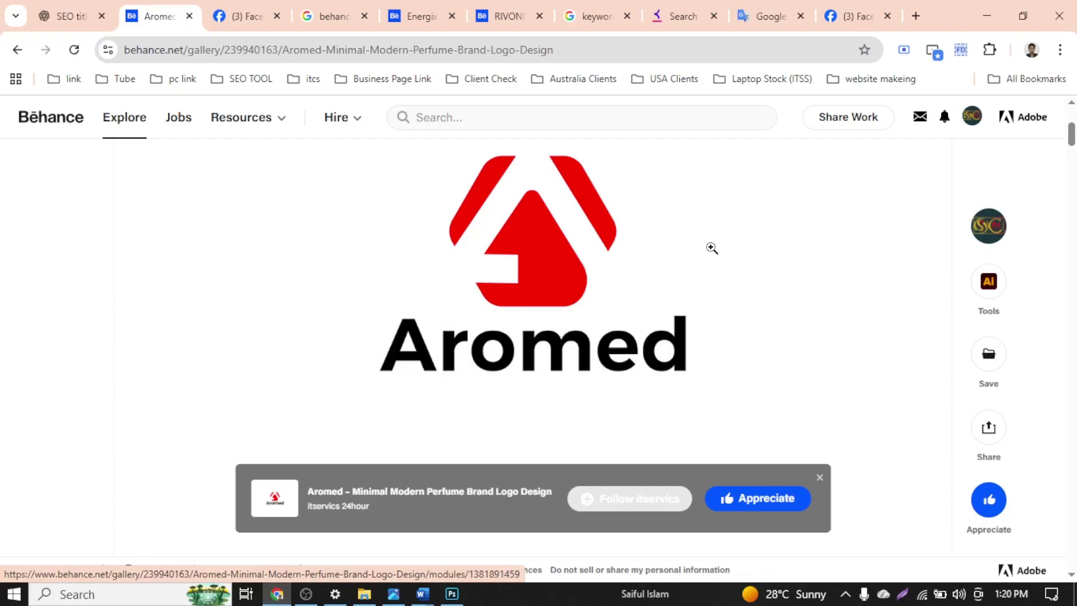
pyautogui.scroll(-4, 712, 264)
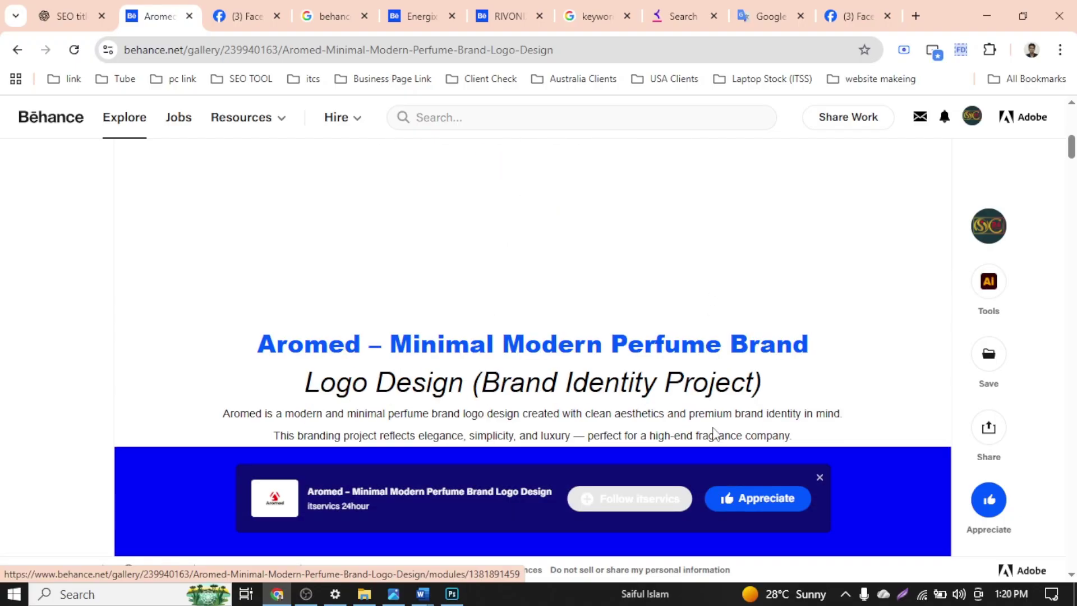
pyautogui.scroll(-6, 702, 355)
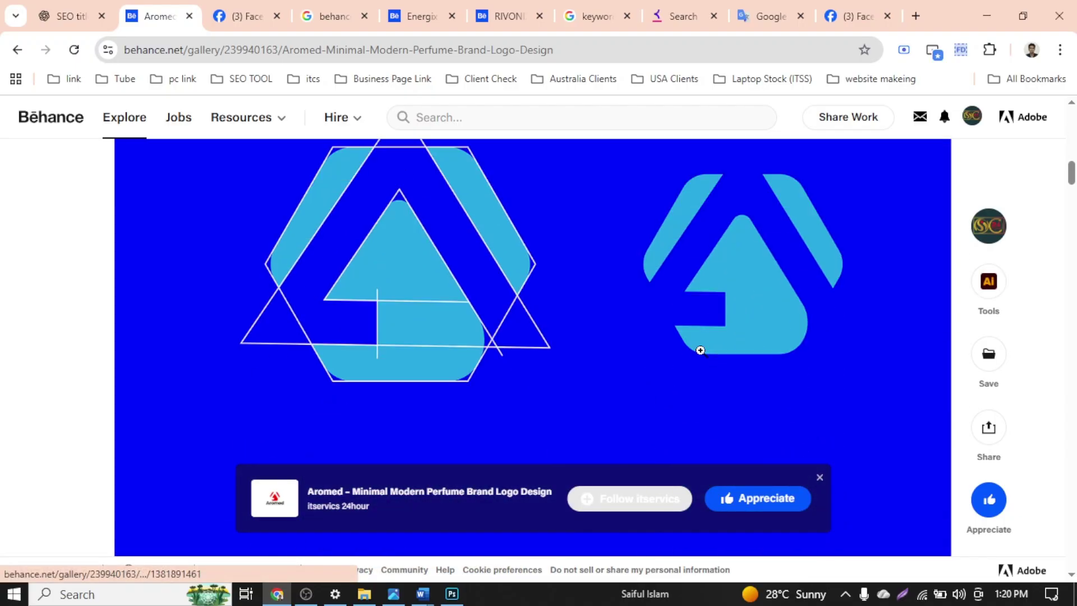
pyautogui.scroll(10, 700, 350)
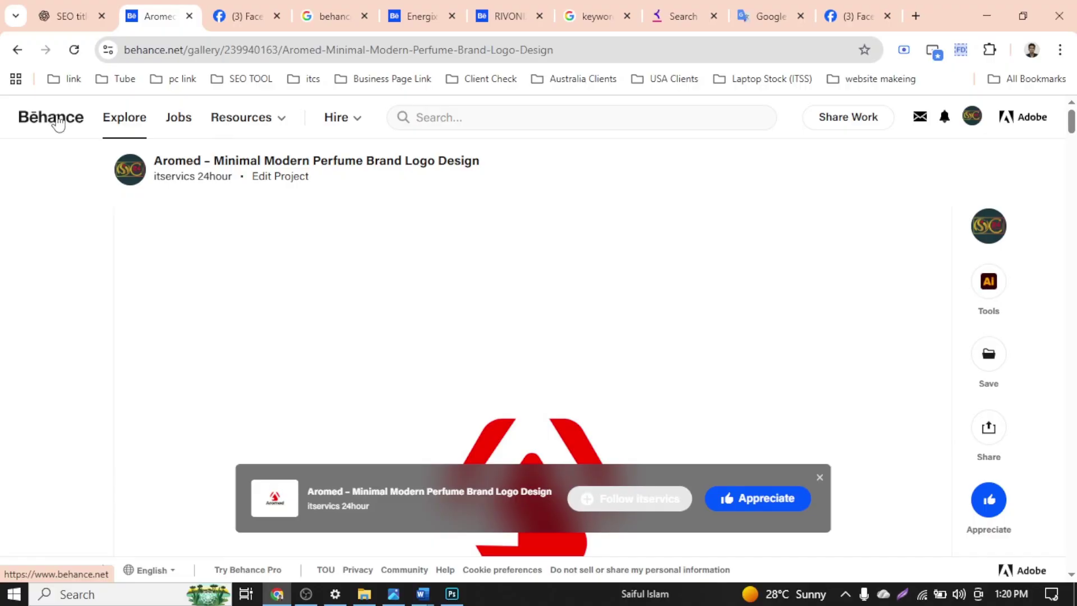
# Open the project owner's Behance profile and check the Aromed entry among the projects
pyautogui.click(1022, 117)
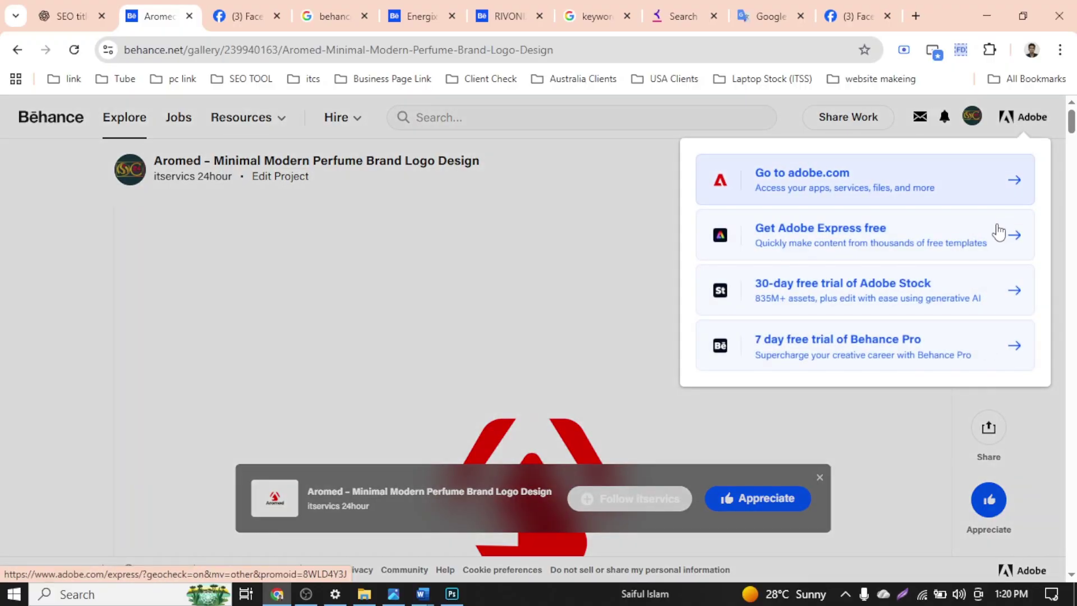
pyautogui.moveTo(989, 281)
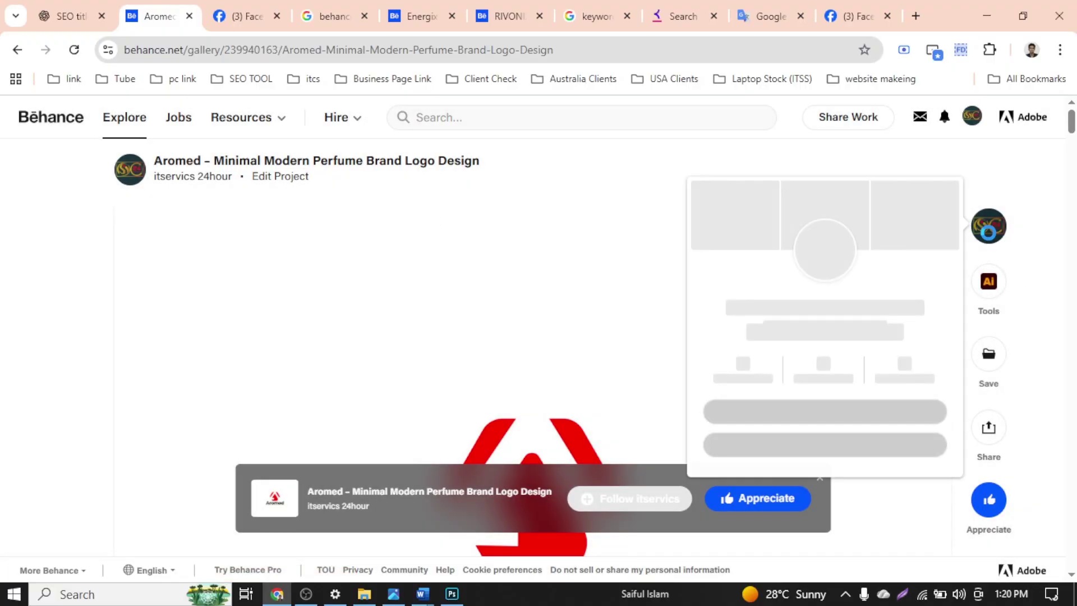
pyautogui.click(998, 246)
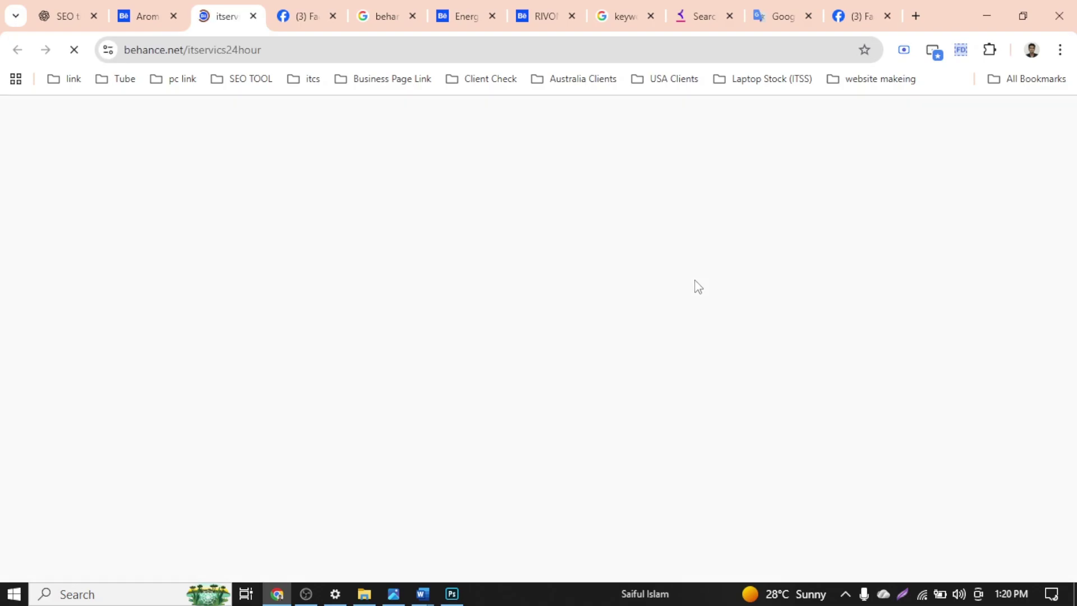
pyautogui.scroll(-5, 678, 305)
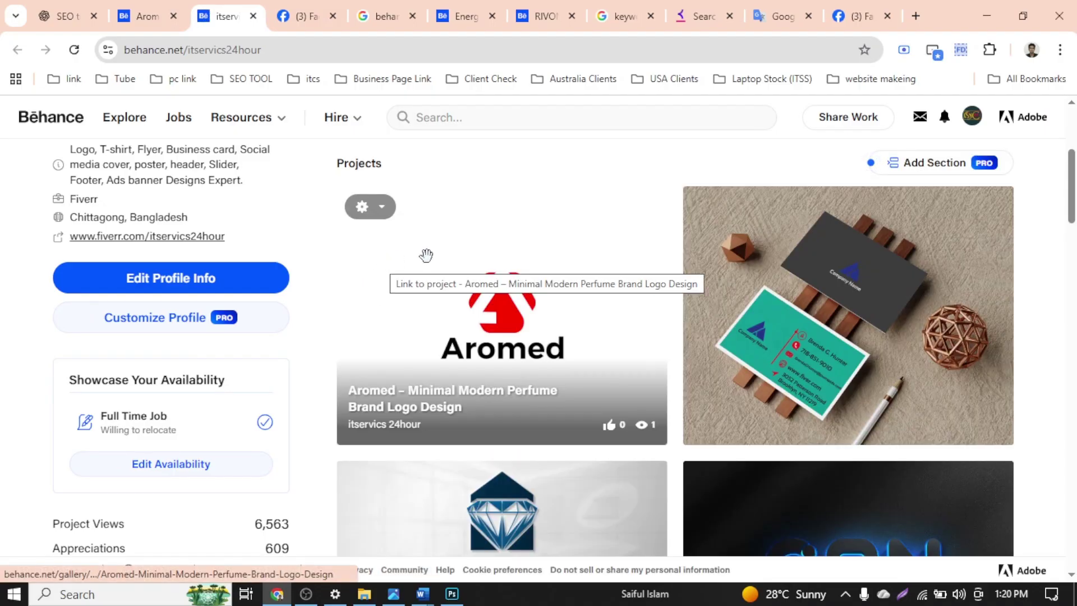
pyautogui.scroll(5, 509, 277)
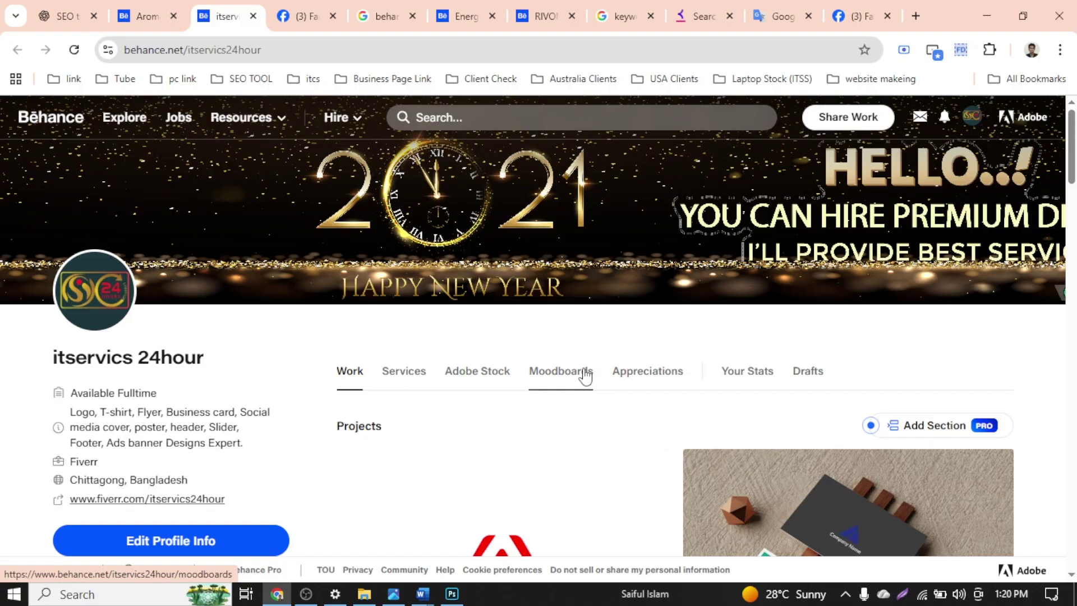
# View the Moodboards and Services sections of the profile
pyautogui.click(584, 373)
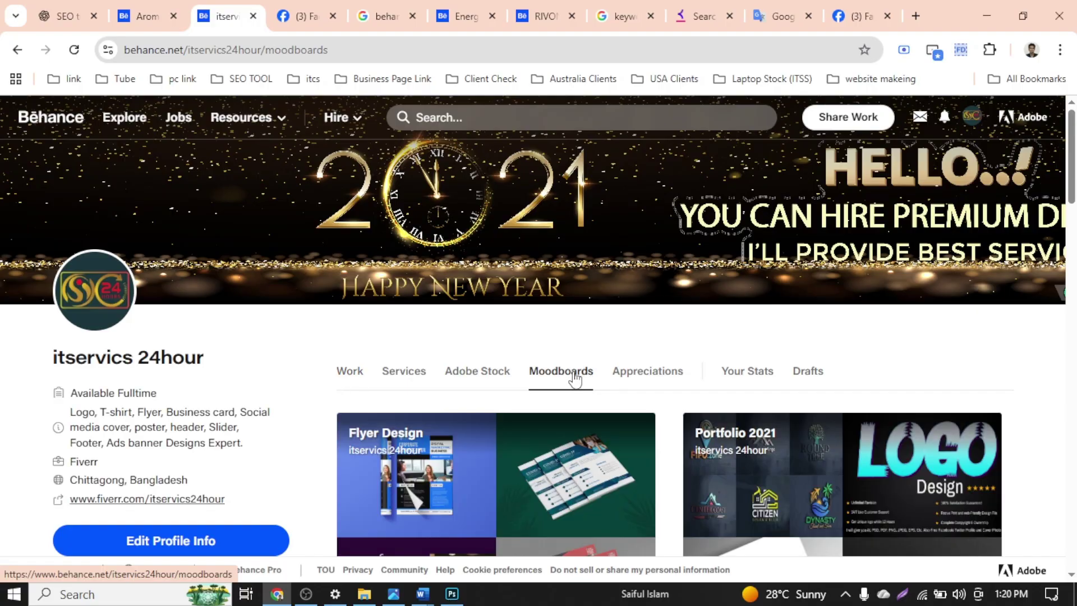
pyautogui.scroll(-4, 573, 380)
pyautogui.scroll(4, 539, 378)
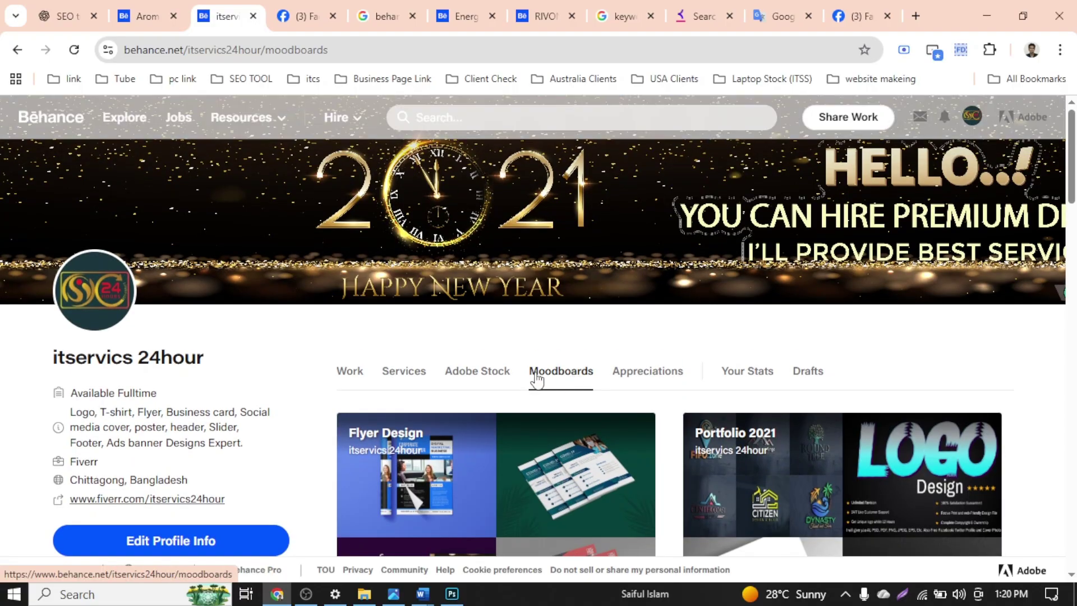
pyautogui.click(392, 377)
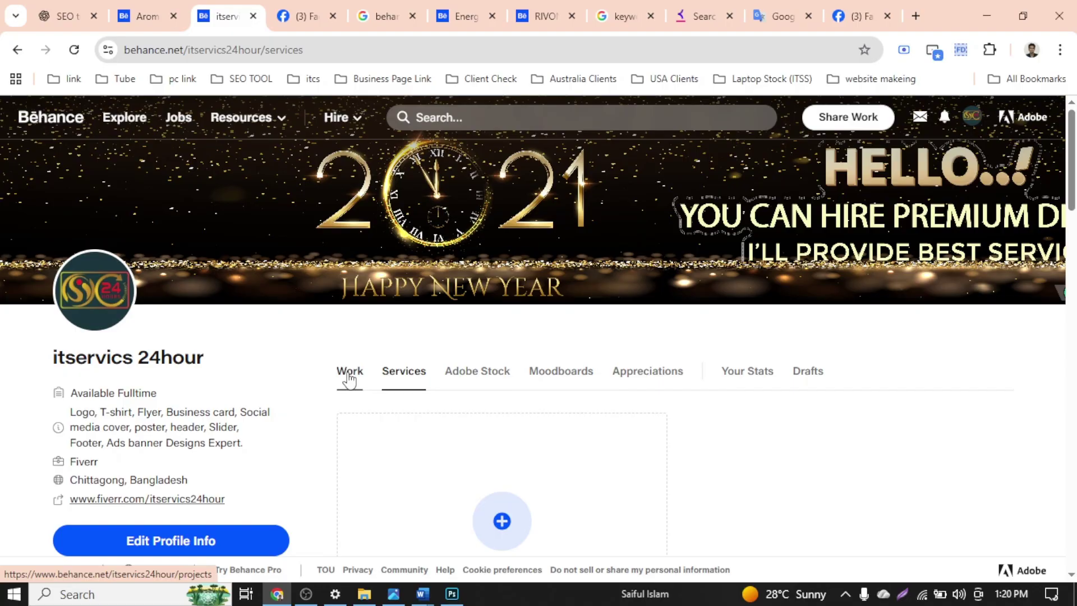
# Return to the profile's Work section and open the Aromed project for editing
pyautogui.click(349, 379)
pyautogui.scroll(-4, 553, 314)
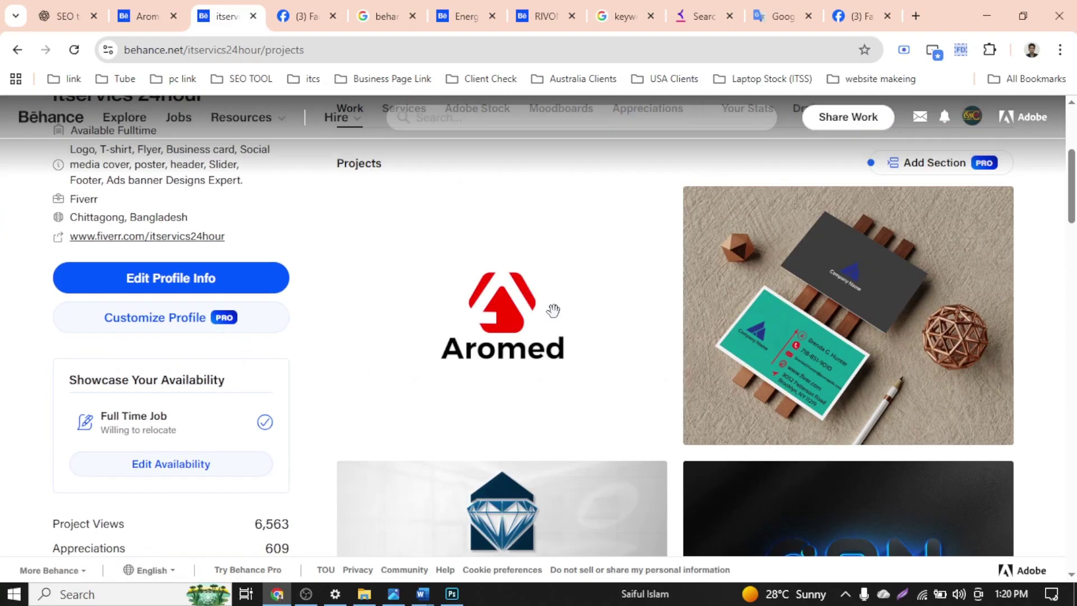
pyautogui.click(370, 208)
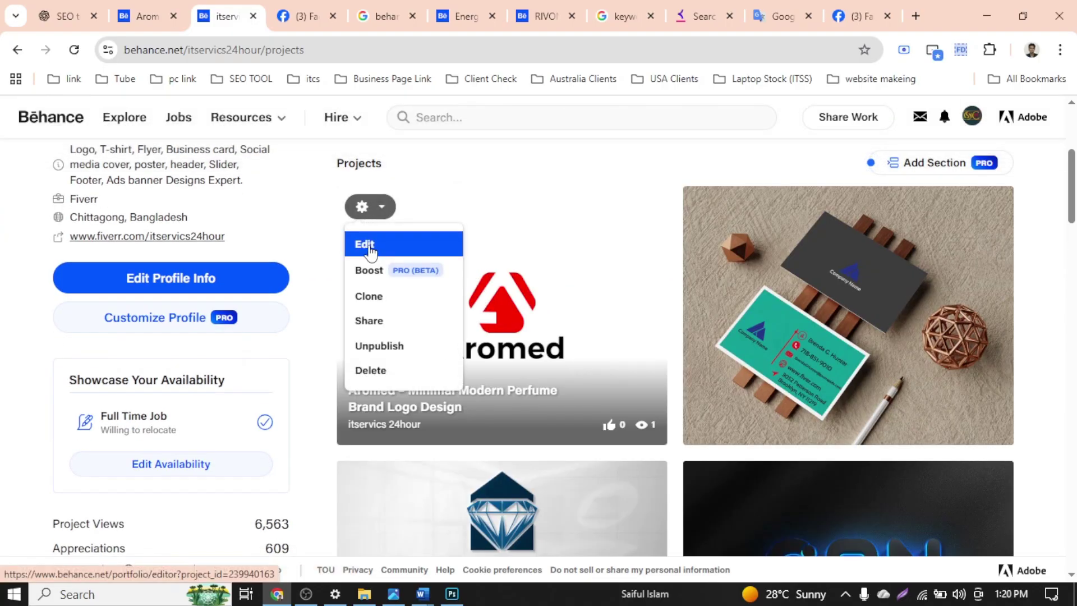
pyautogui.click(370, 247)
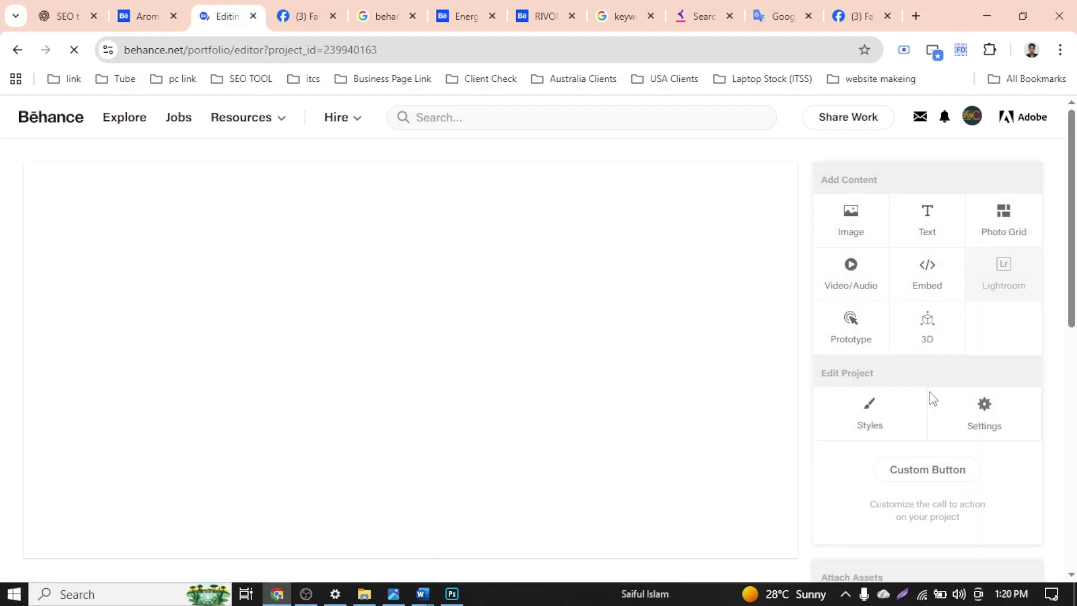
pyautogui.moveTo(1073, 270); pyautogui.dragTo(1065, 345)
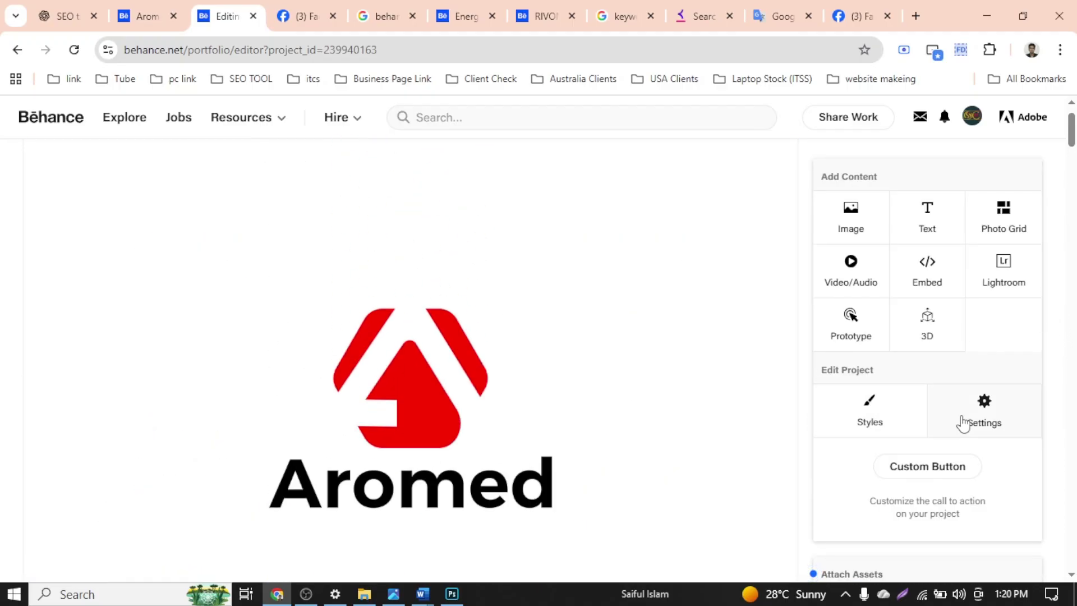
# Replace the project's cover image with the Aromed perfume bottle mockup from folder 3, crop it at the default zoom, and update the project
pyautogui.click(954, 419)
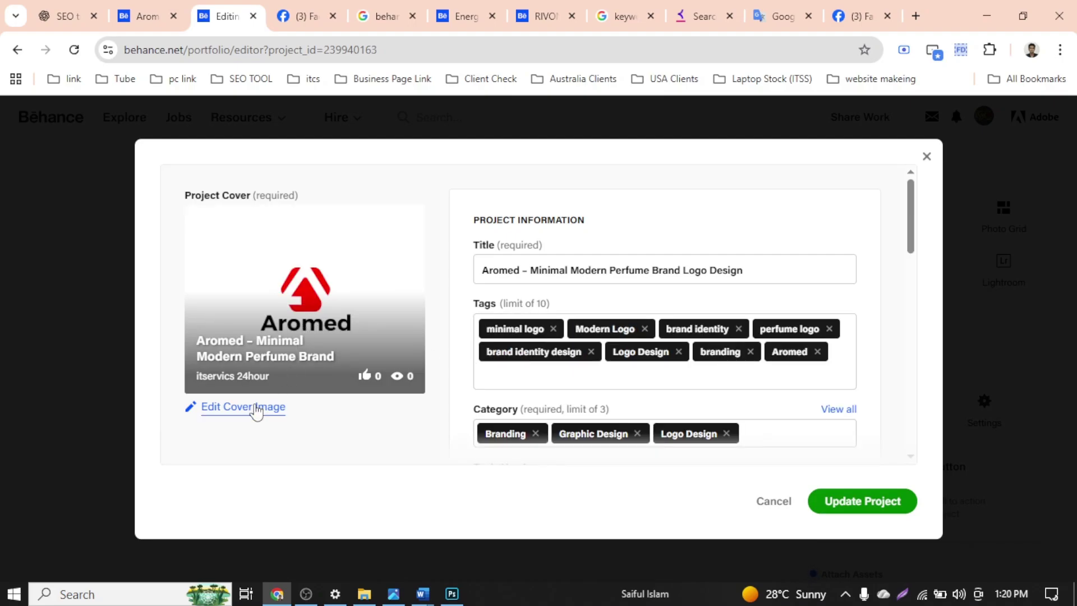
pyautogui.click(257, 408)
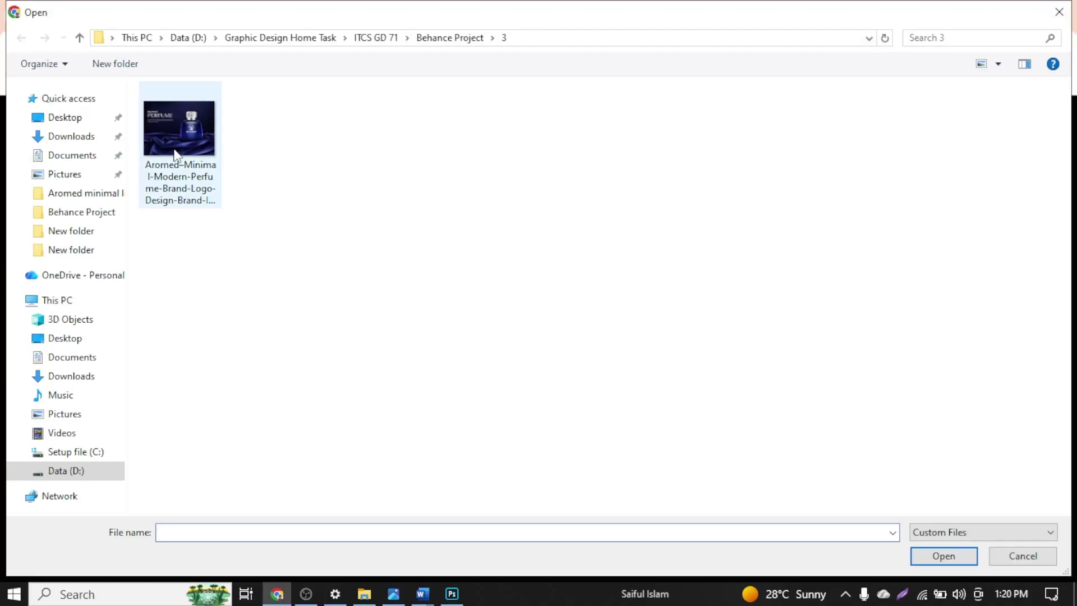
pyautogui.click(189, 163)
pyautogui.click(944, 558)
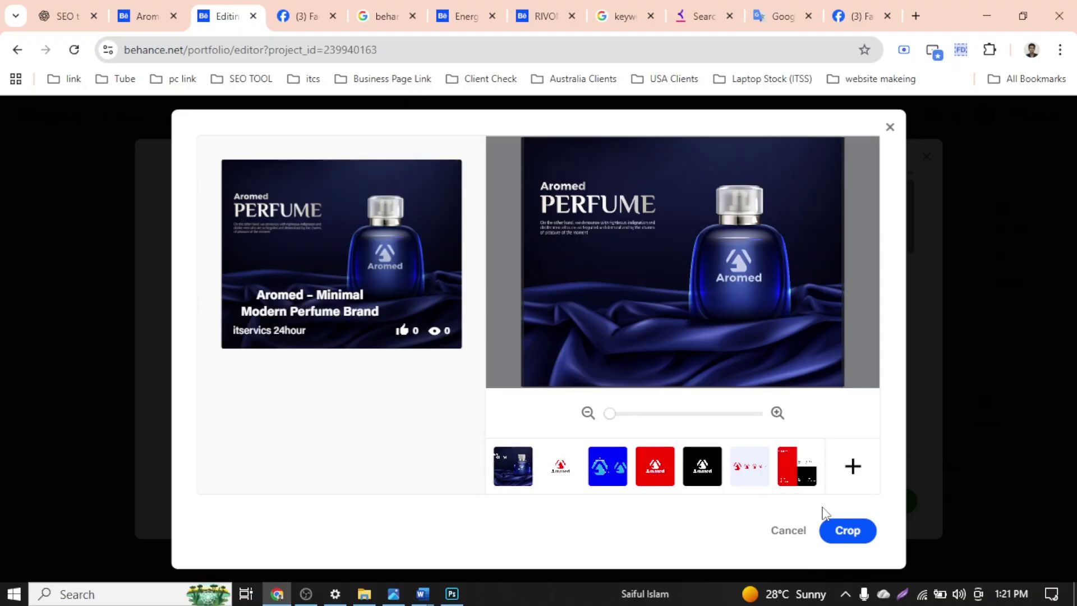
pyautogui.click(864, 539)
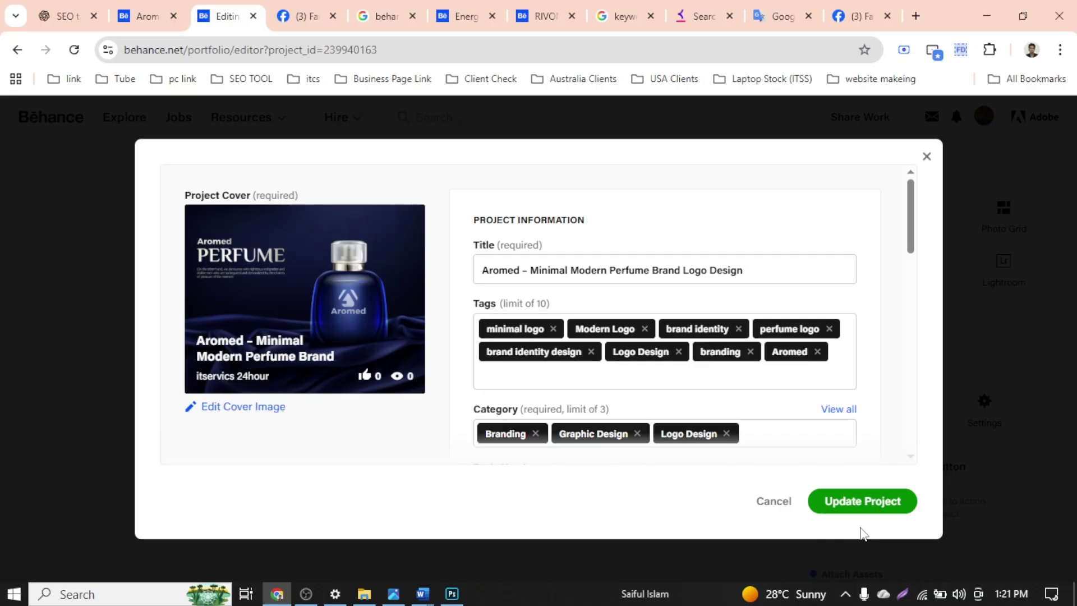
pyautogui.click(857, 505)
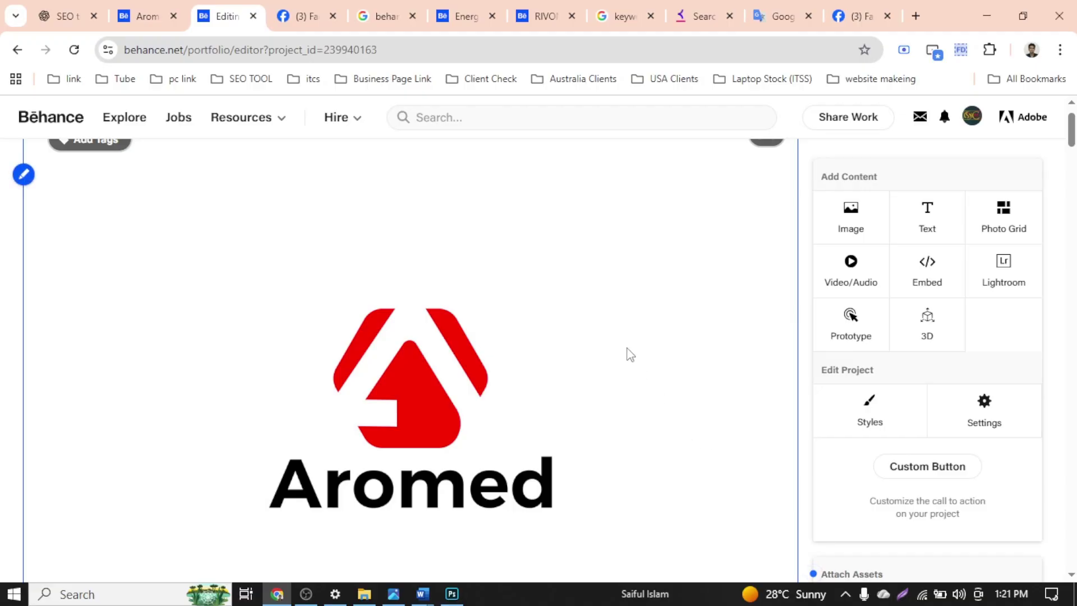
# Open the project owner's Behance profile and check the Aromed cover among the projects
pyautogui.scroll(1, 631, 340)
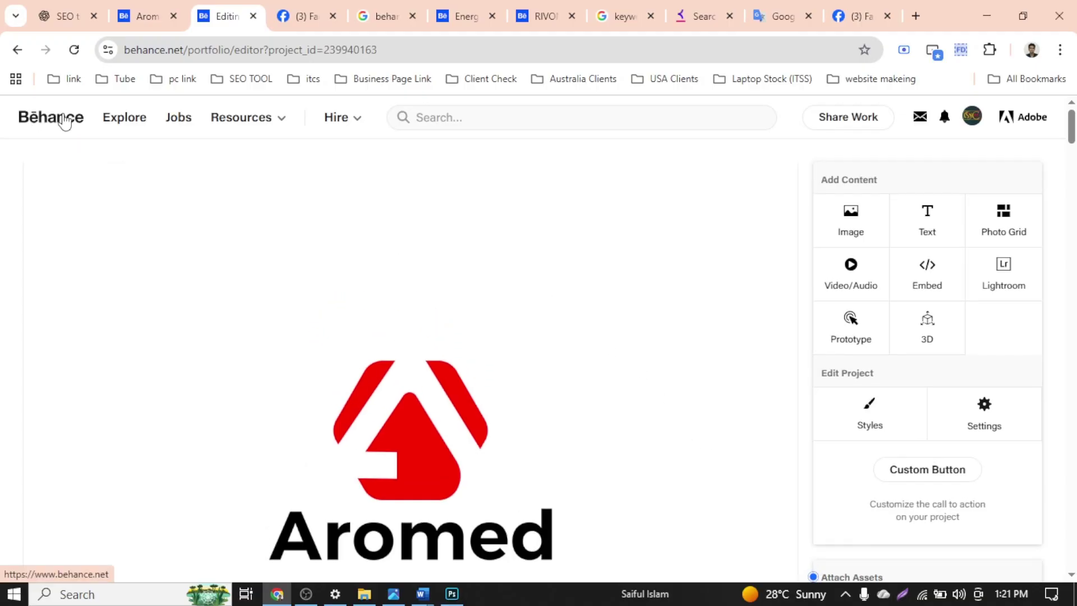
pyautogui.click(972, 116)
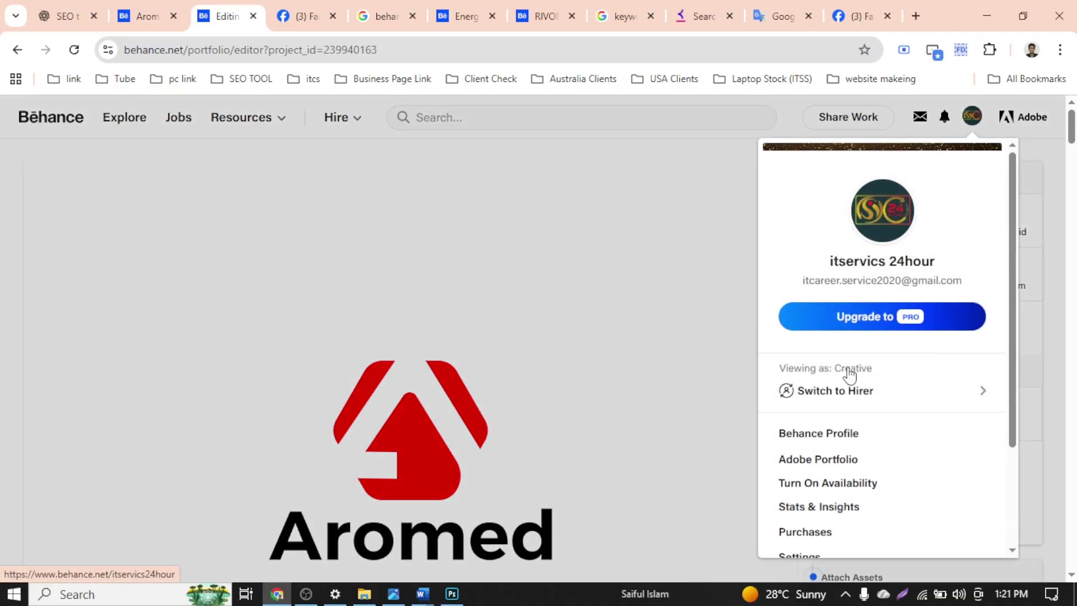
pyautogui.click(846, 434)
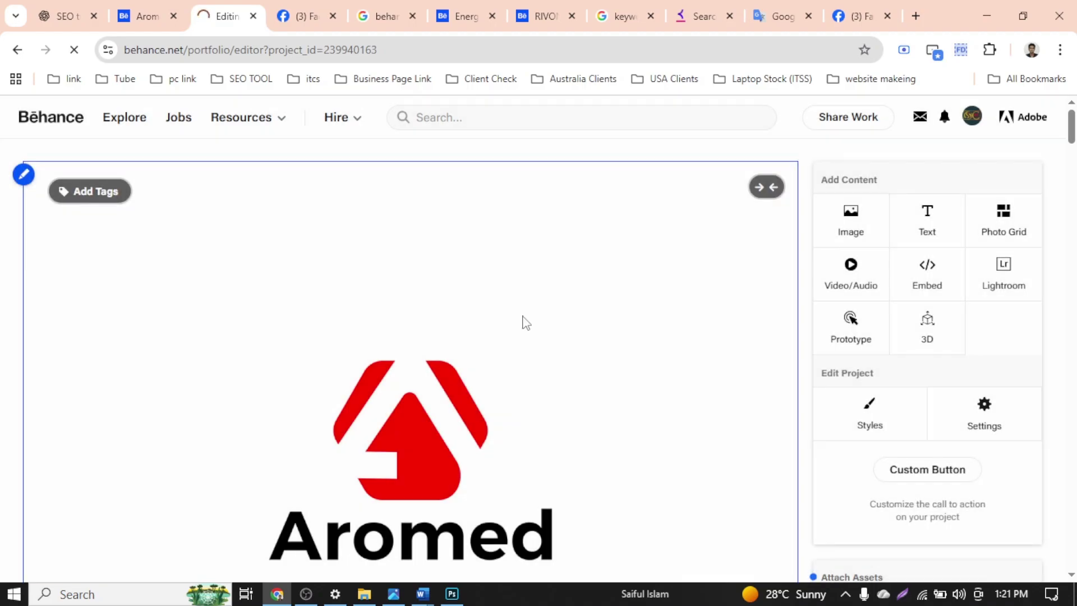
pyautogui.scroll(-5, 594, 376)
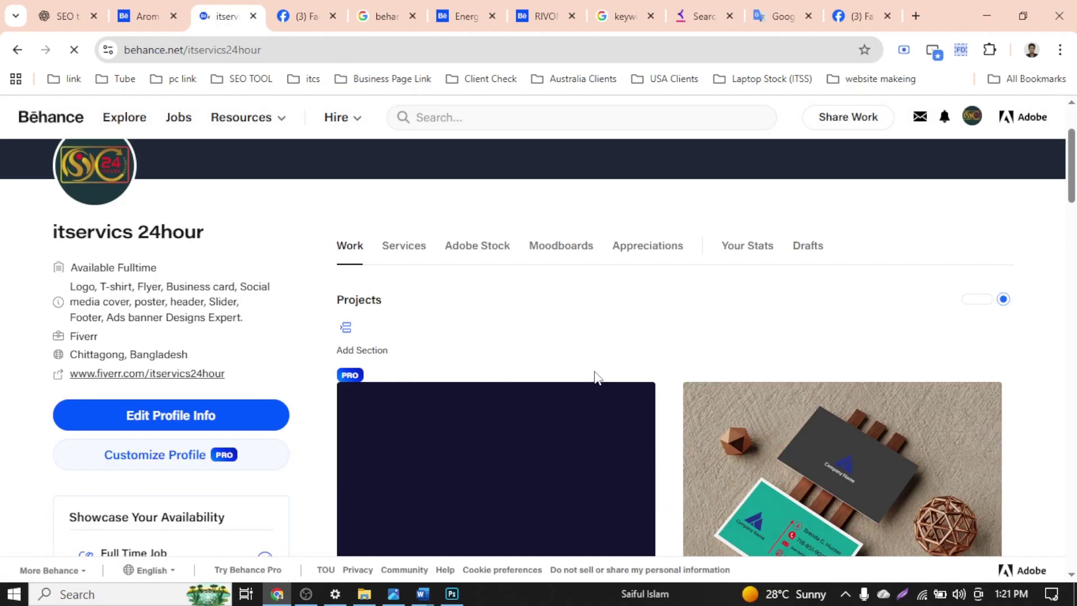